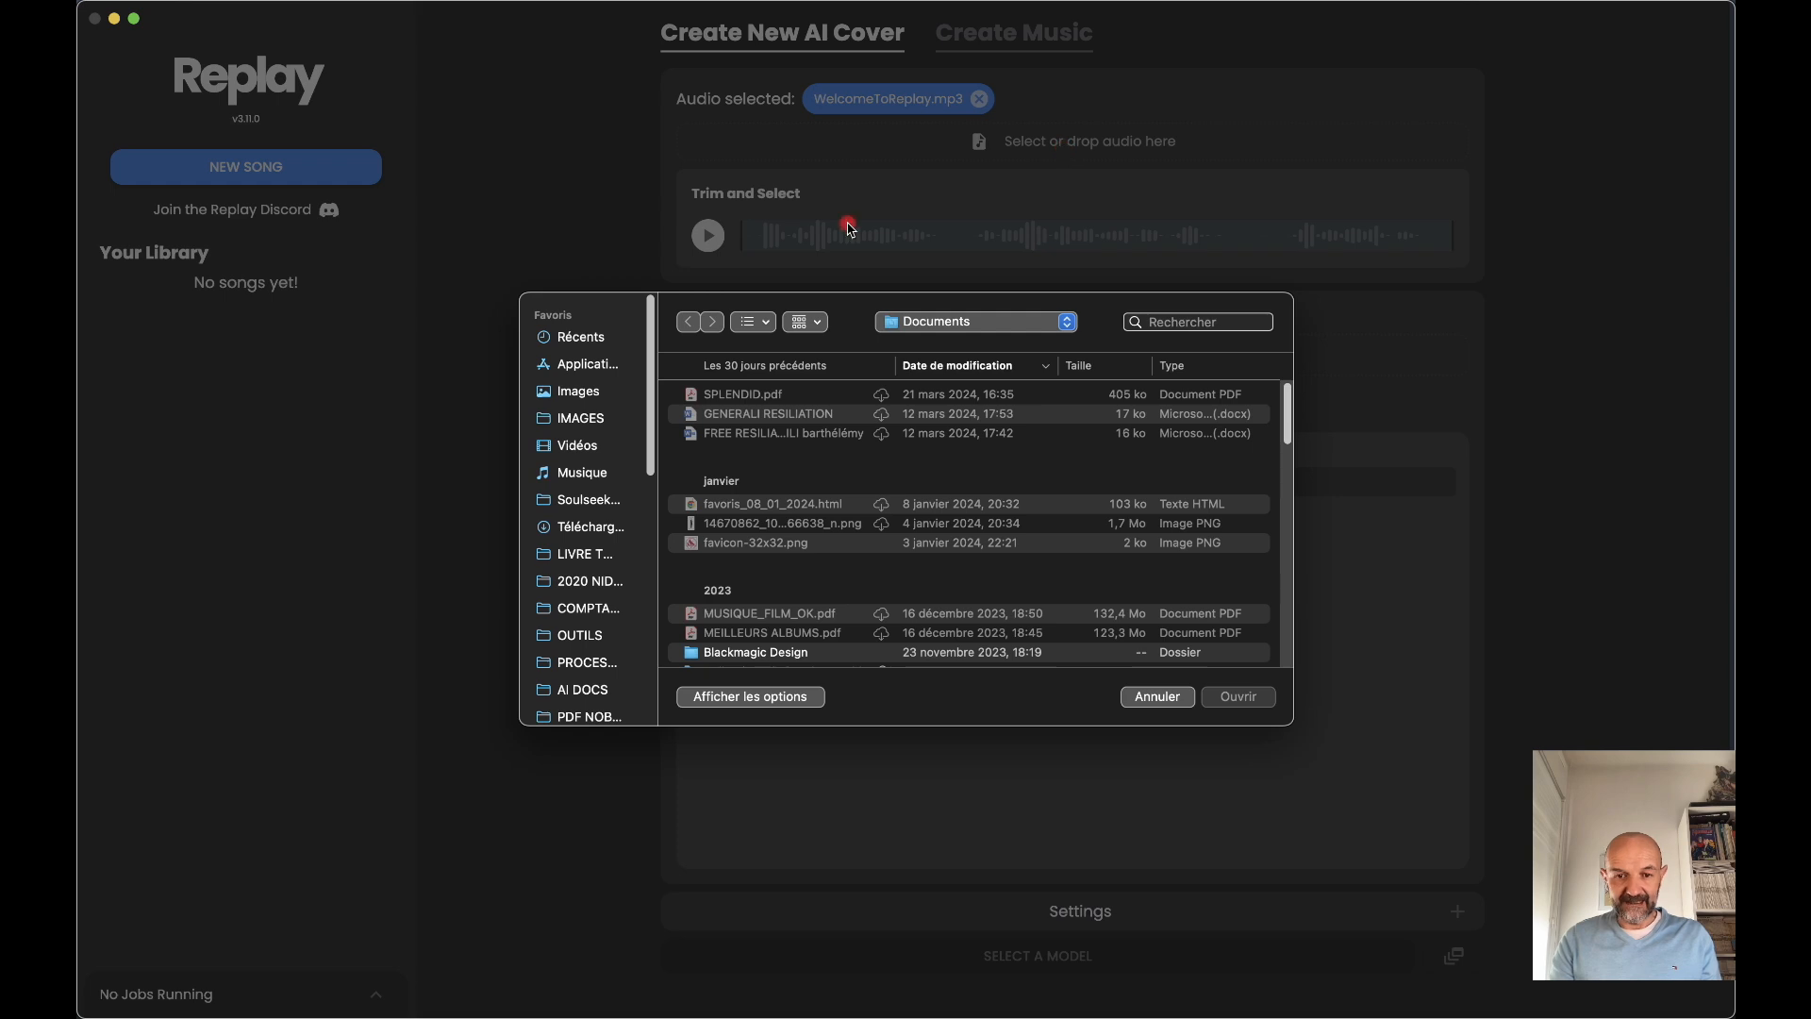
# - Load Midnight Serenade.mp3 from the Téléchargements folder as the AI cover's source audio and raise the playback volume
pyautogui.click(572, 472)
pyautogui.click(578, 526)
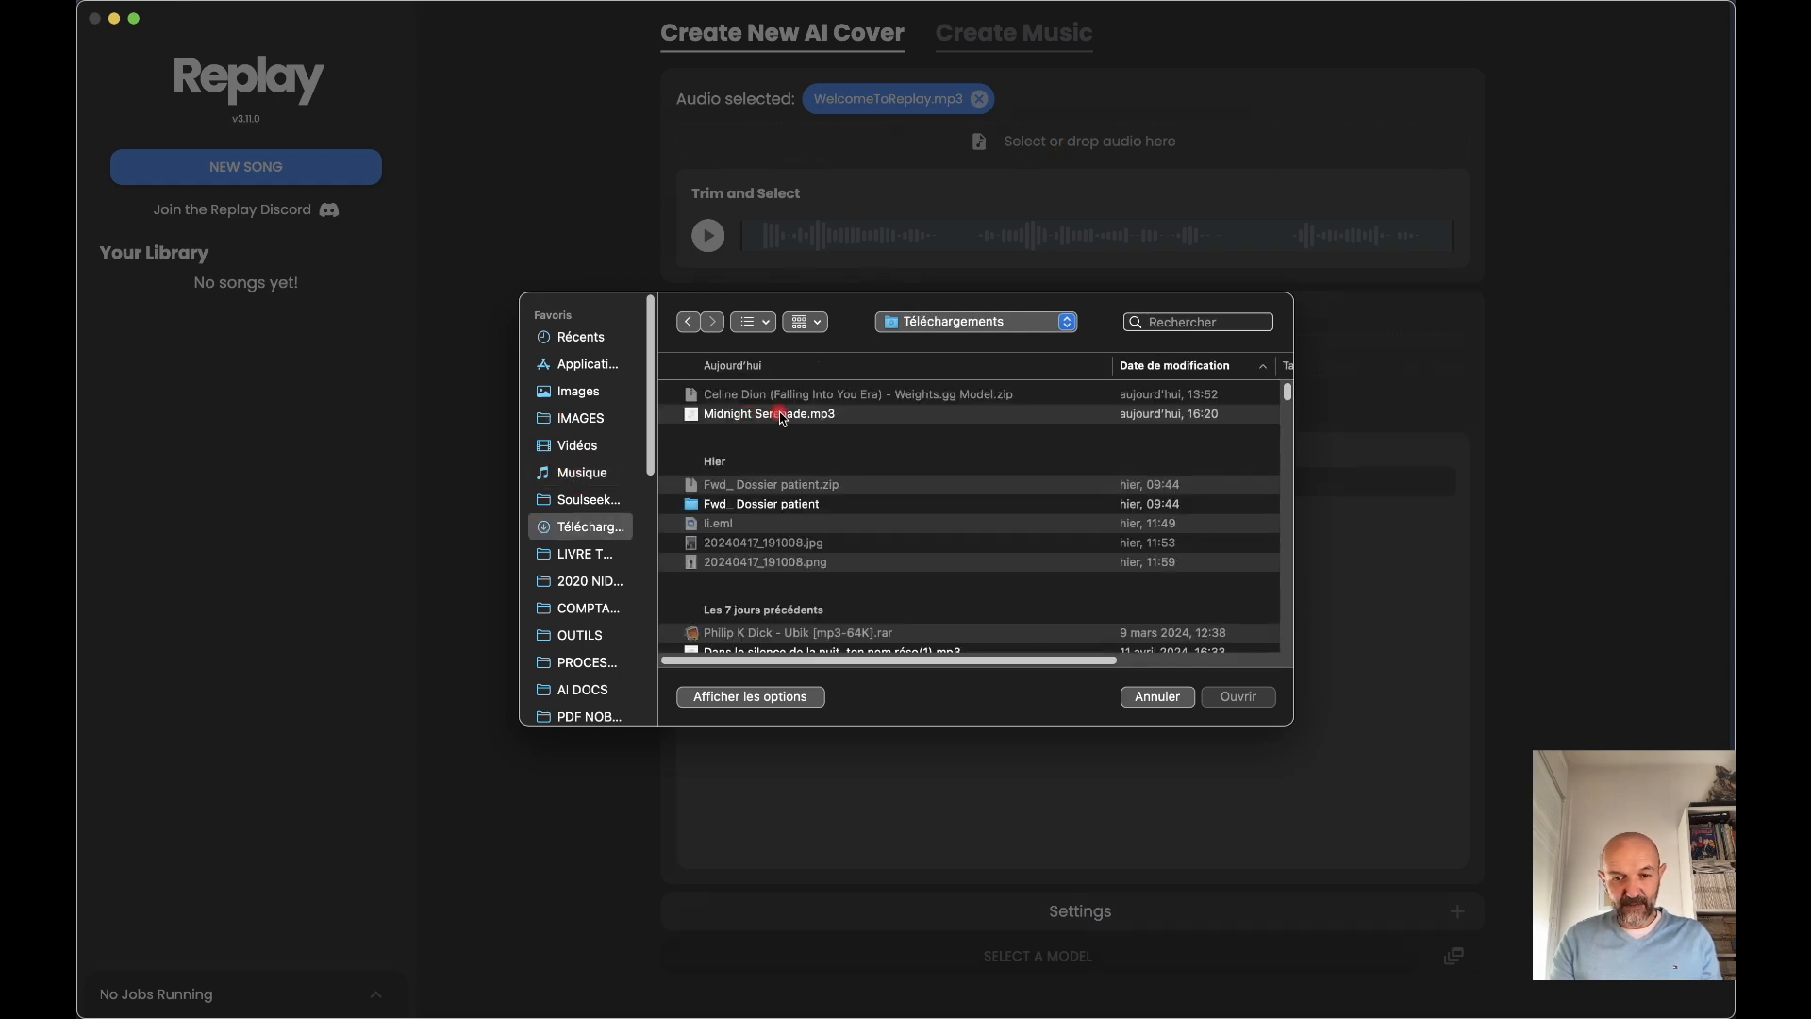
pyautogui.doubleClick(782, 414)
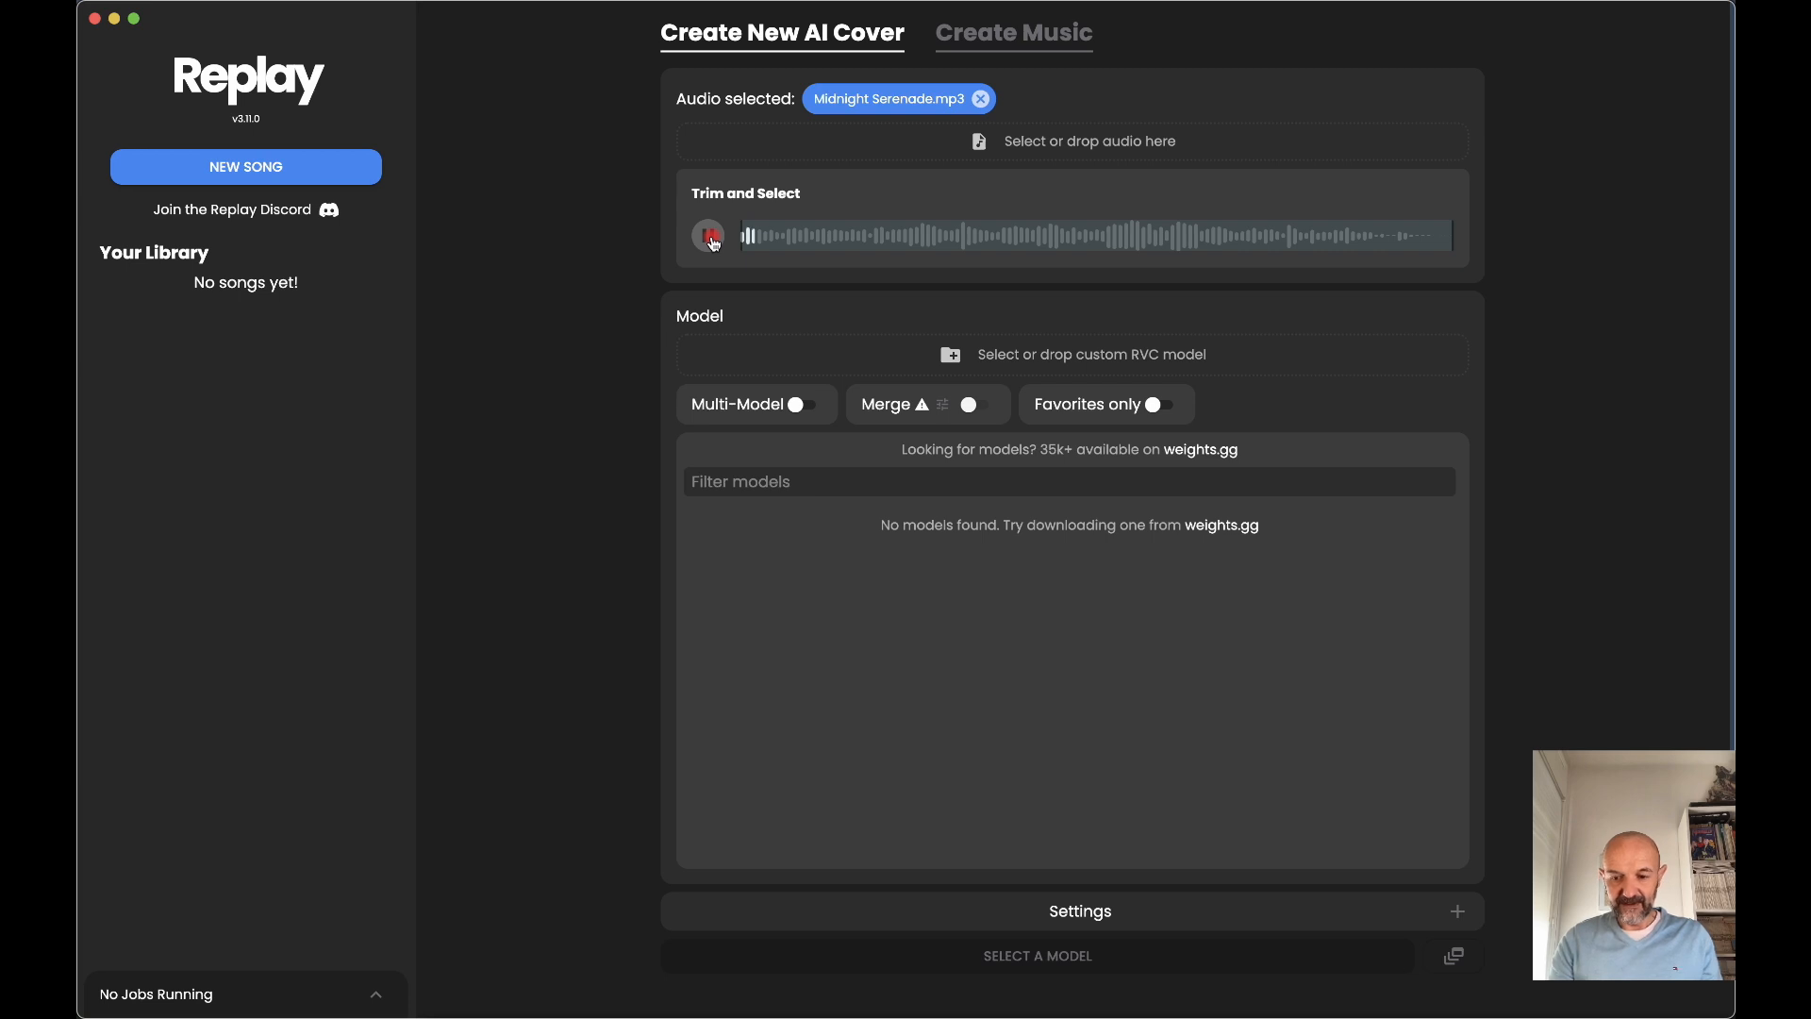
pyautogui.press('XF86AudioRaiseVolume')
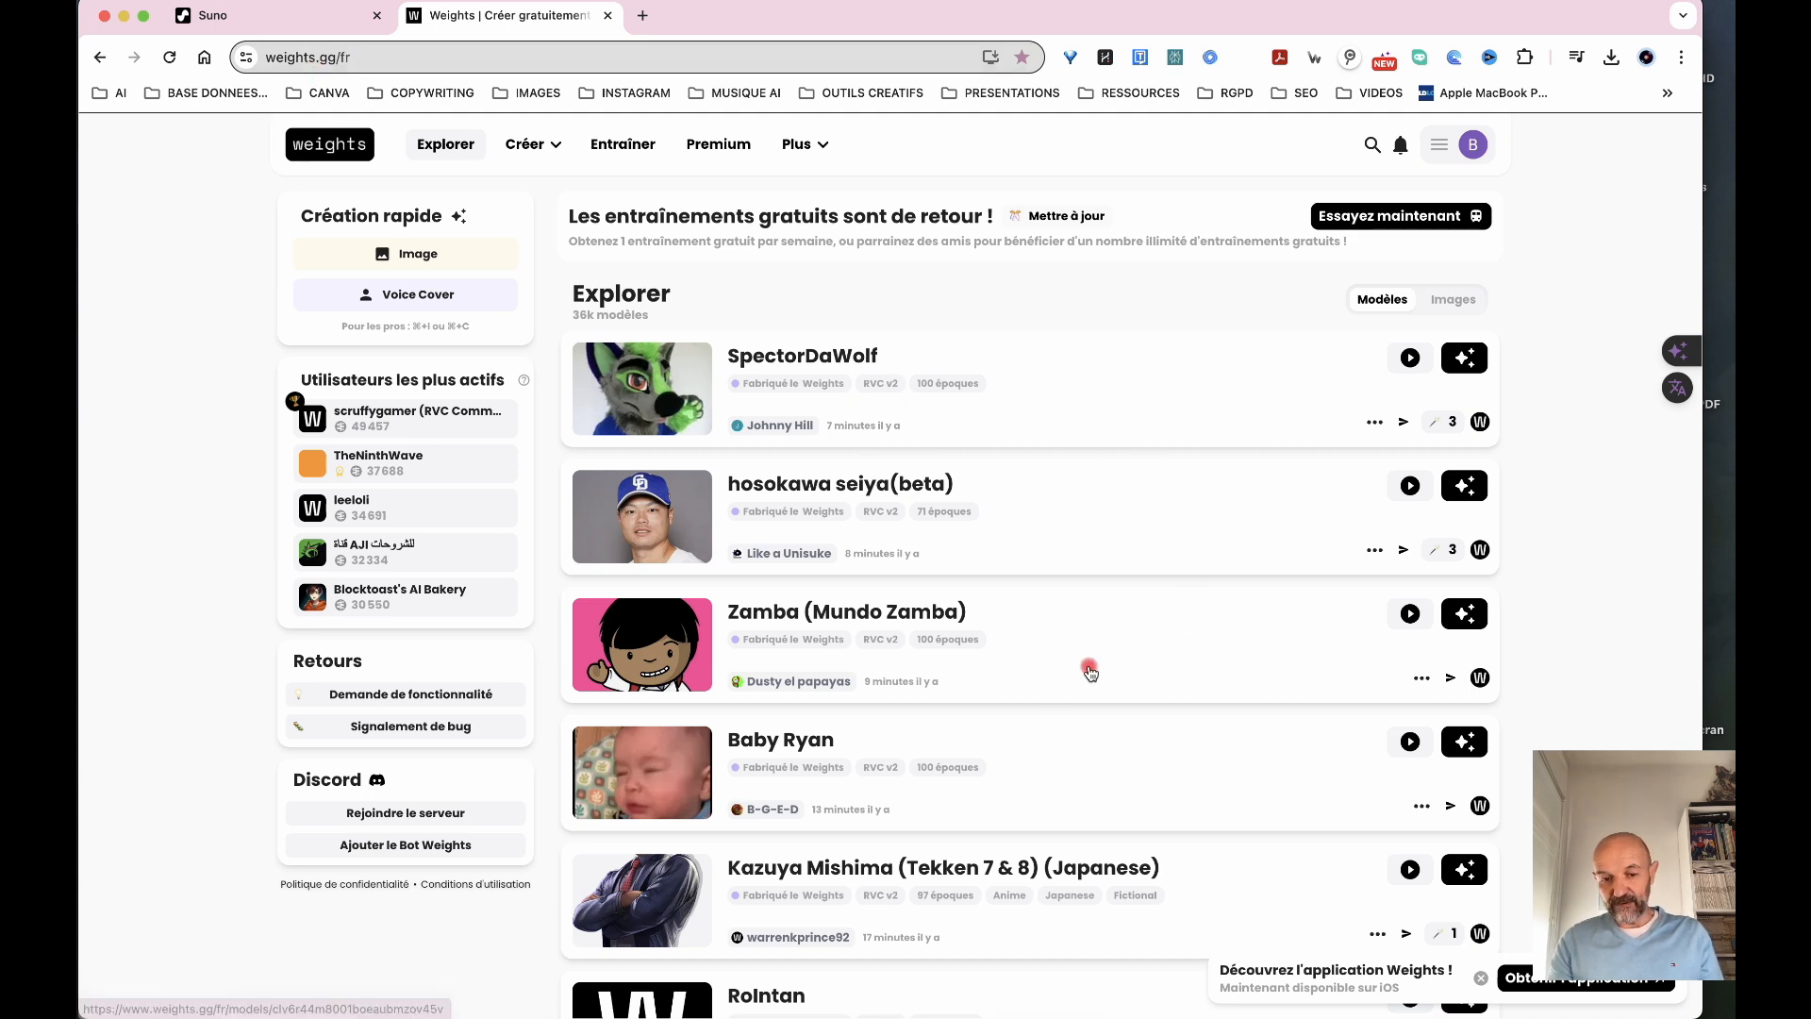
# - Browse the voice models listed on weights.gg and search them for "darth vader"
pyautogui.scroll(-1, 1054, 686)
pyautogui.scroll(-6, 1054, 687)
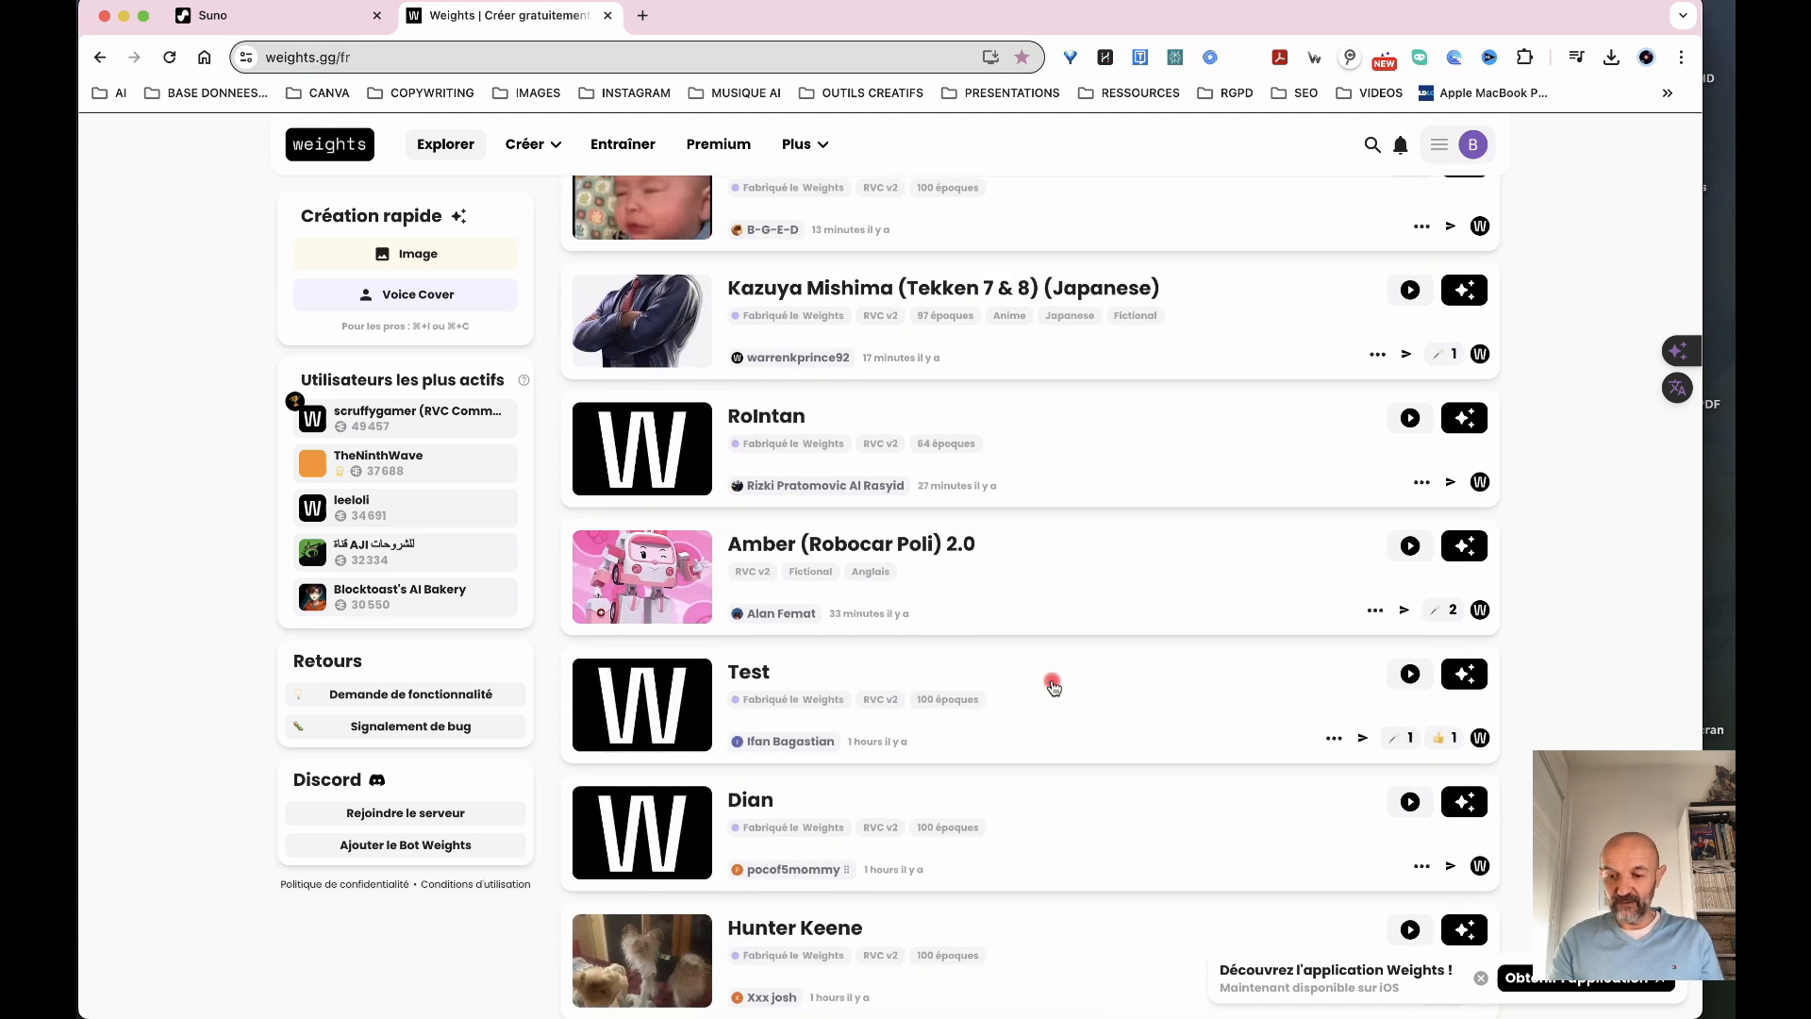
pyautogui.scroll(7, 1054, 686)
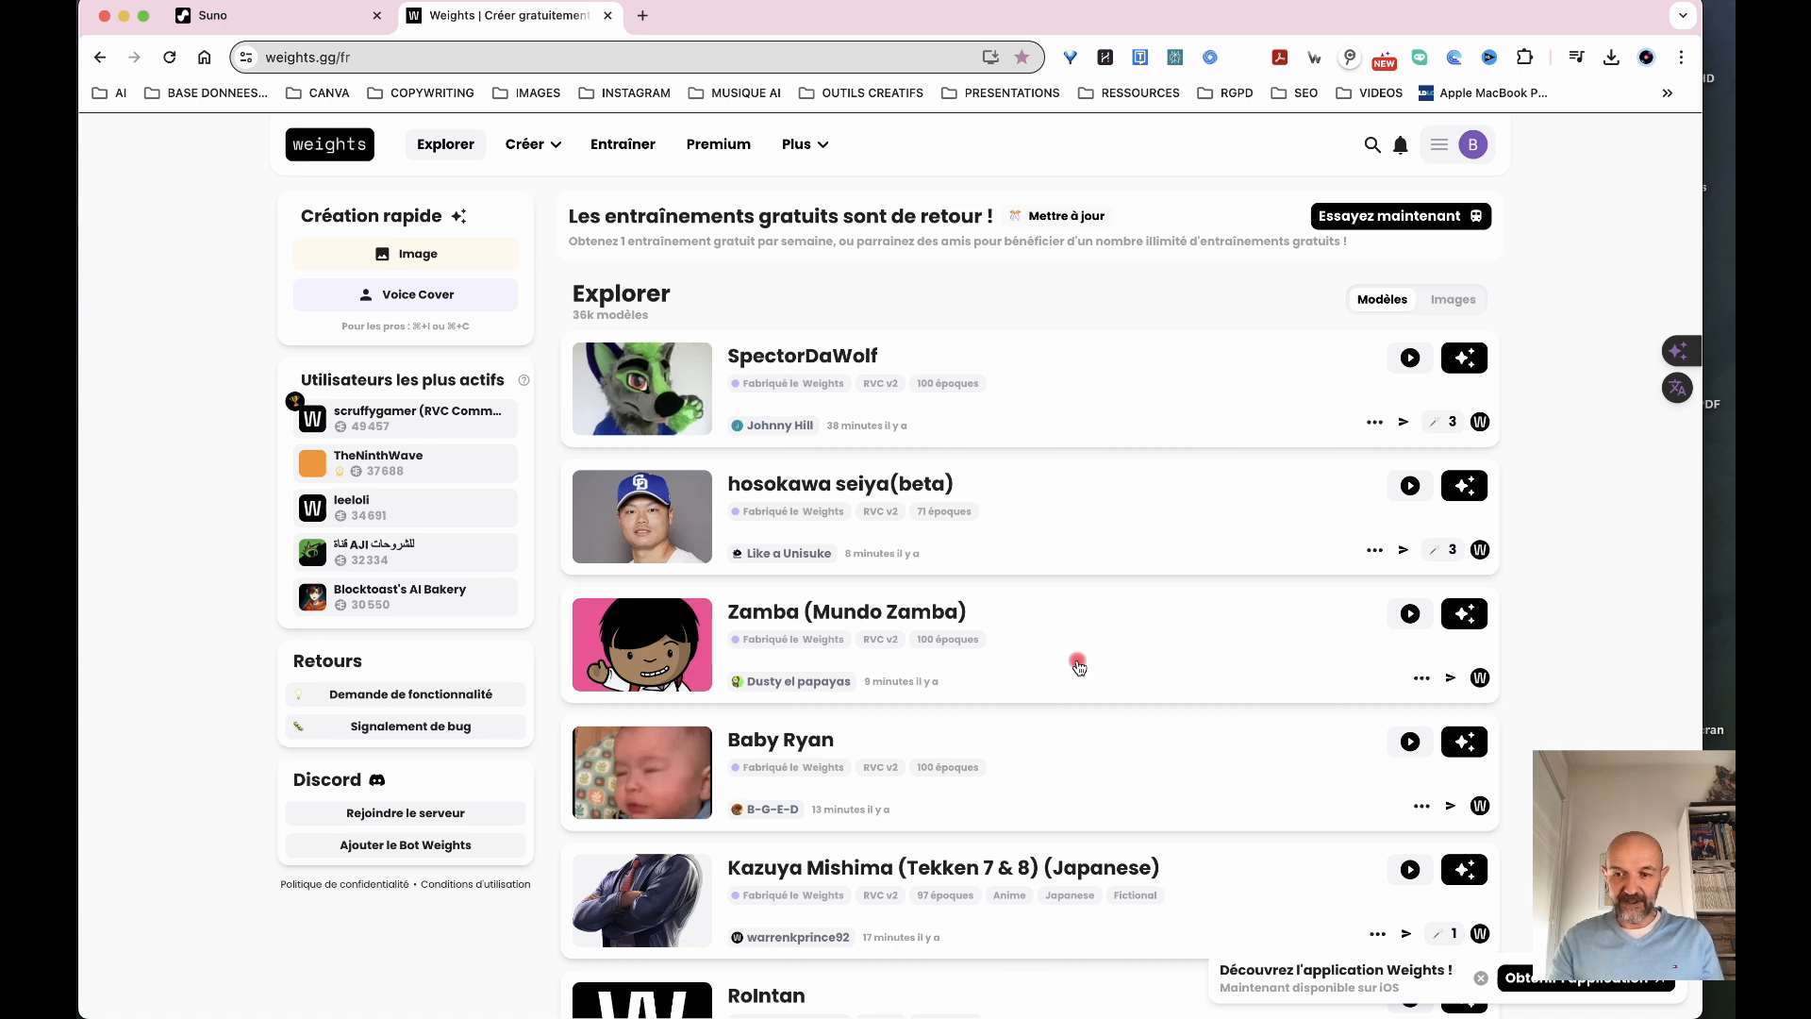
pyautogui.scroll(-13, 1120, 706)
pyautogui.scroll(-2, 1120, 708)
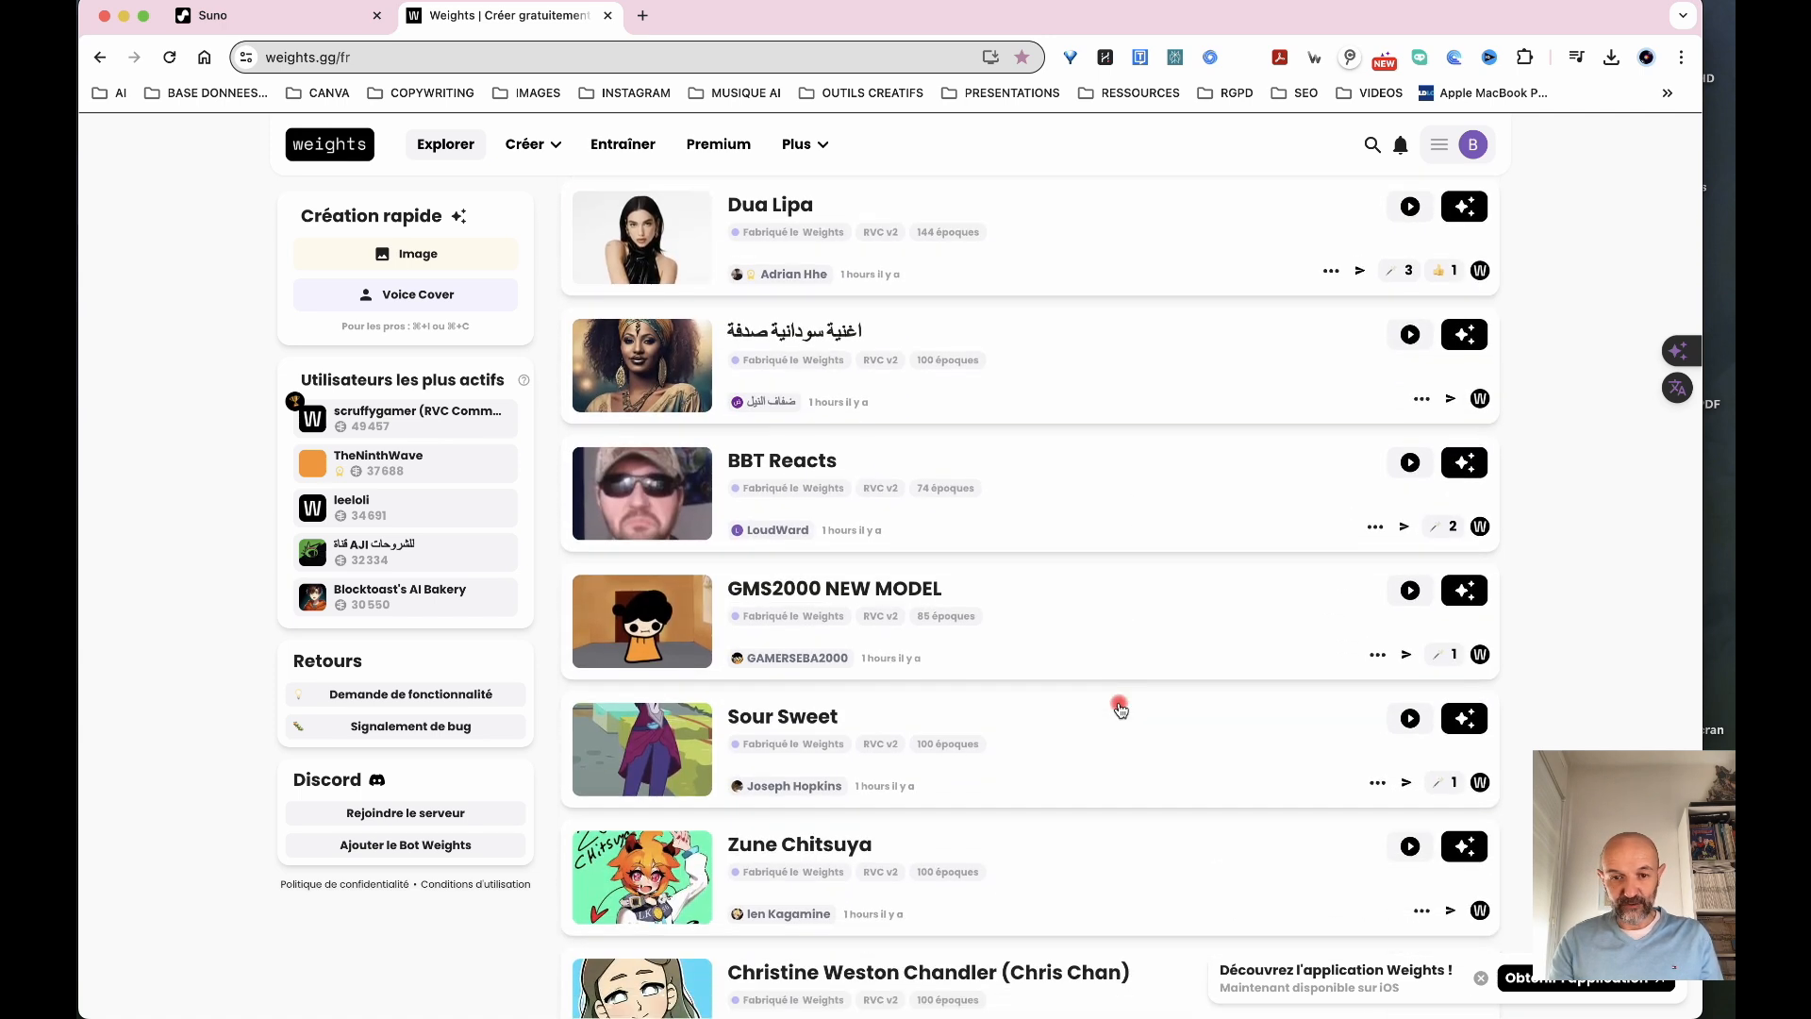
pyautogui.scroll(15, 1120, 706)
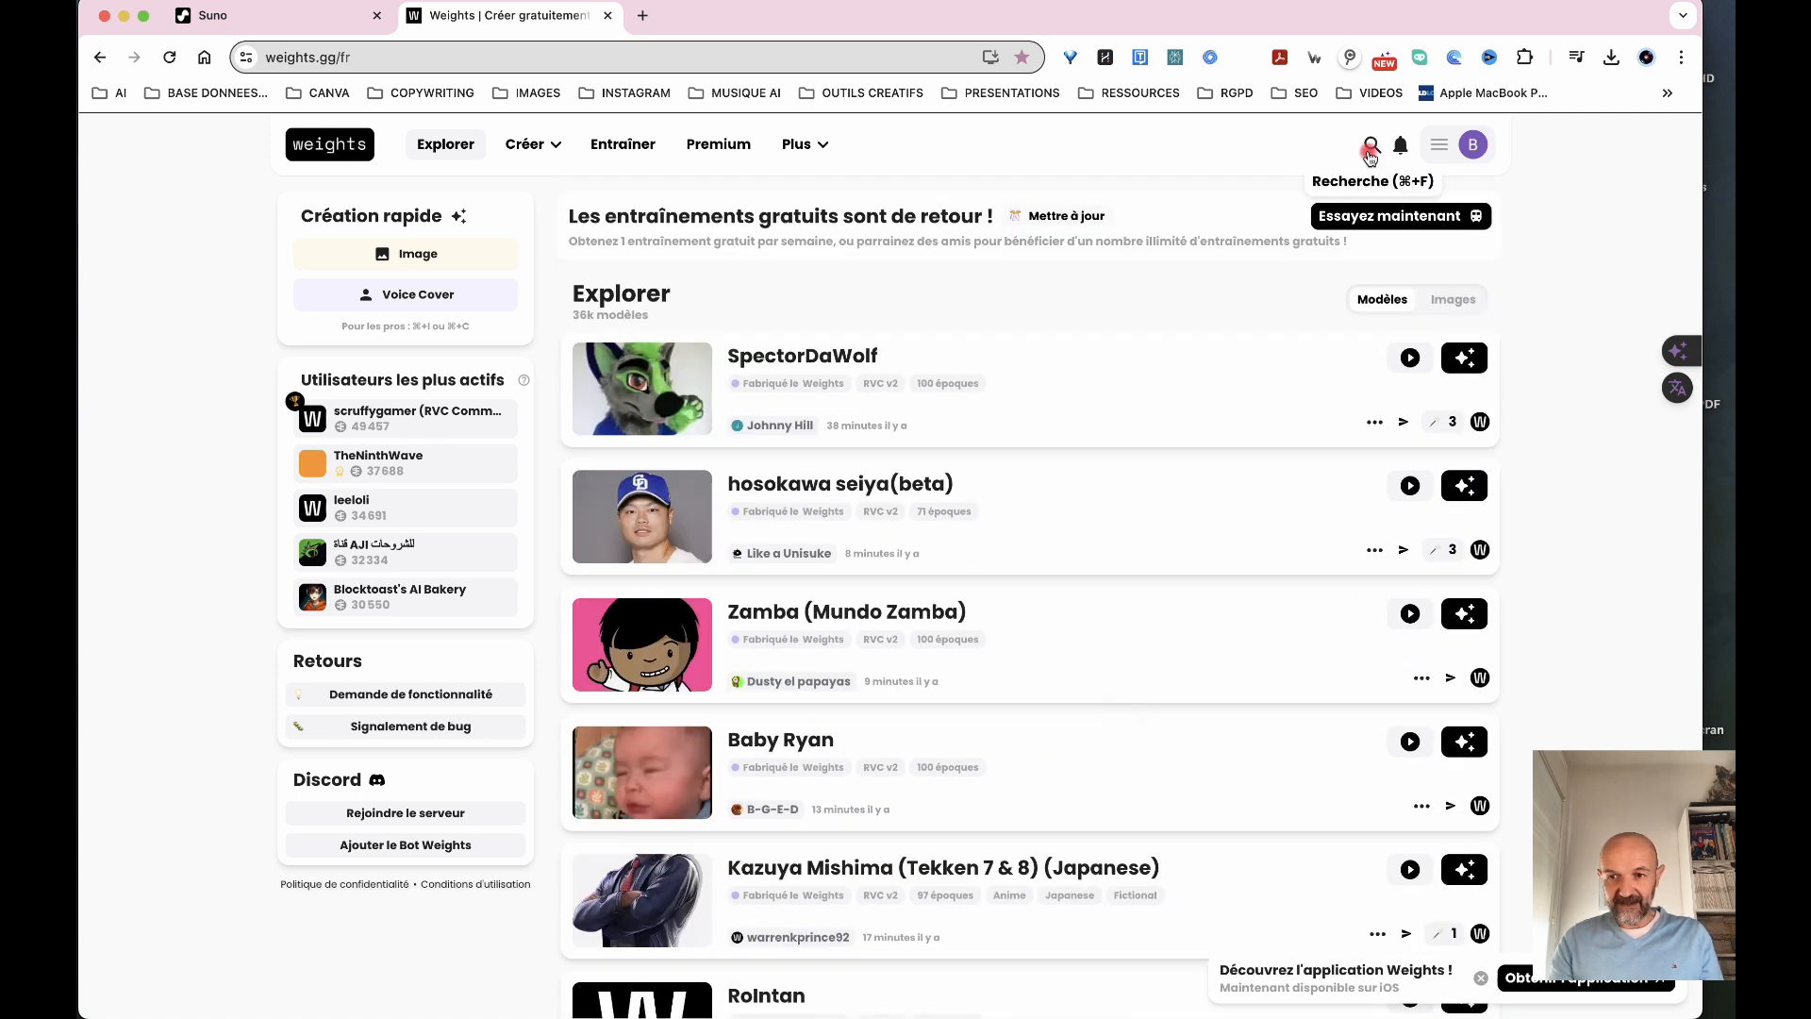
pyautogui.click(1371, 148)
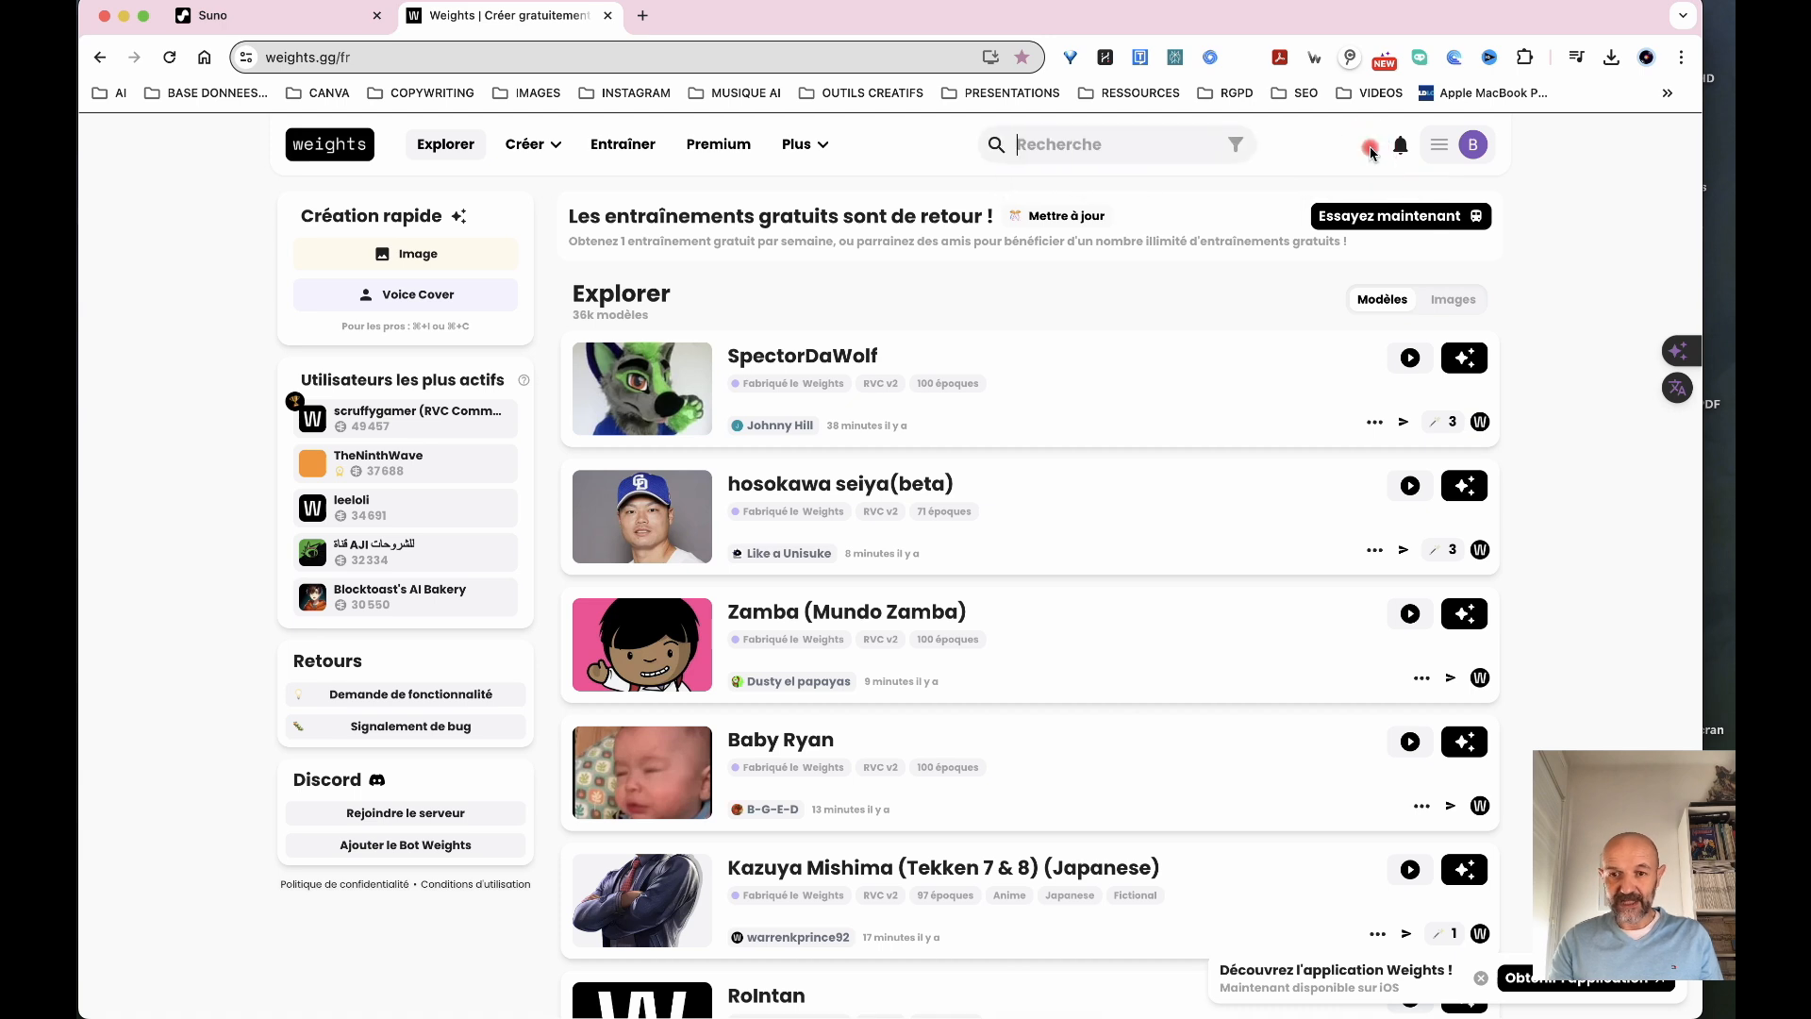
pyautogui.click(1026, 144)
pyautogui.write('da')
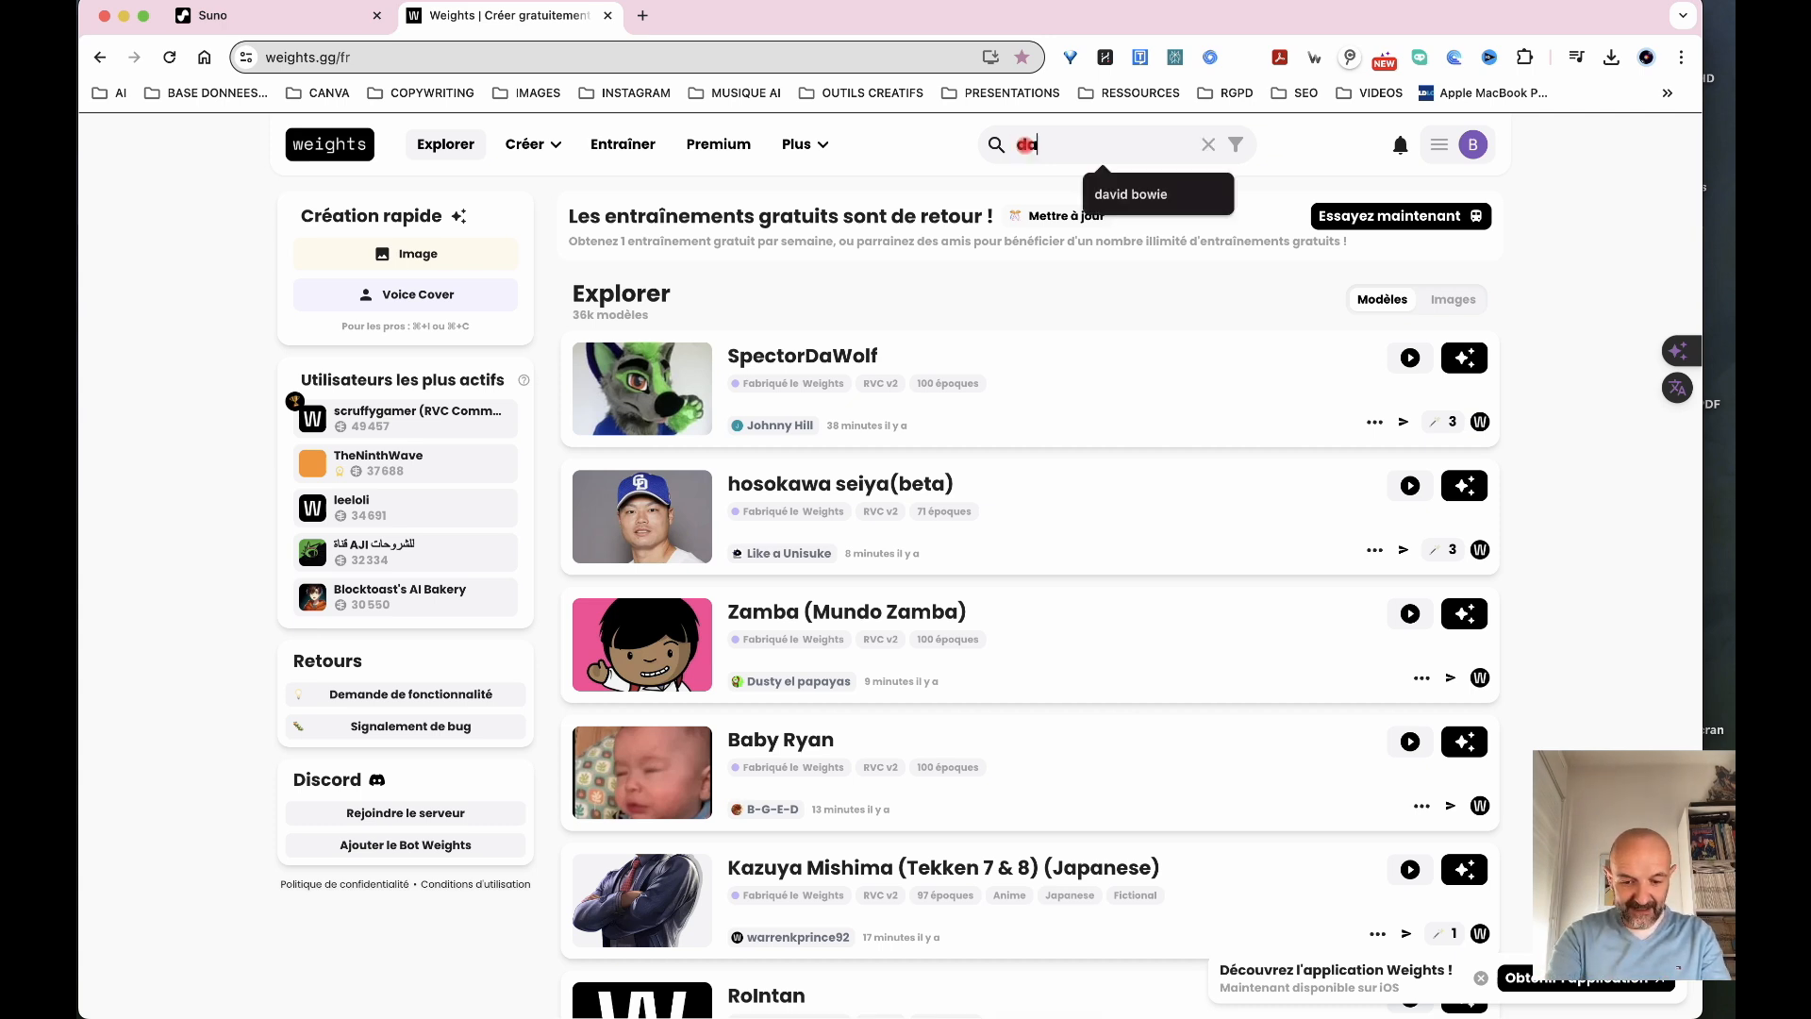
pyautogui.write('rth vader')
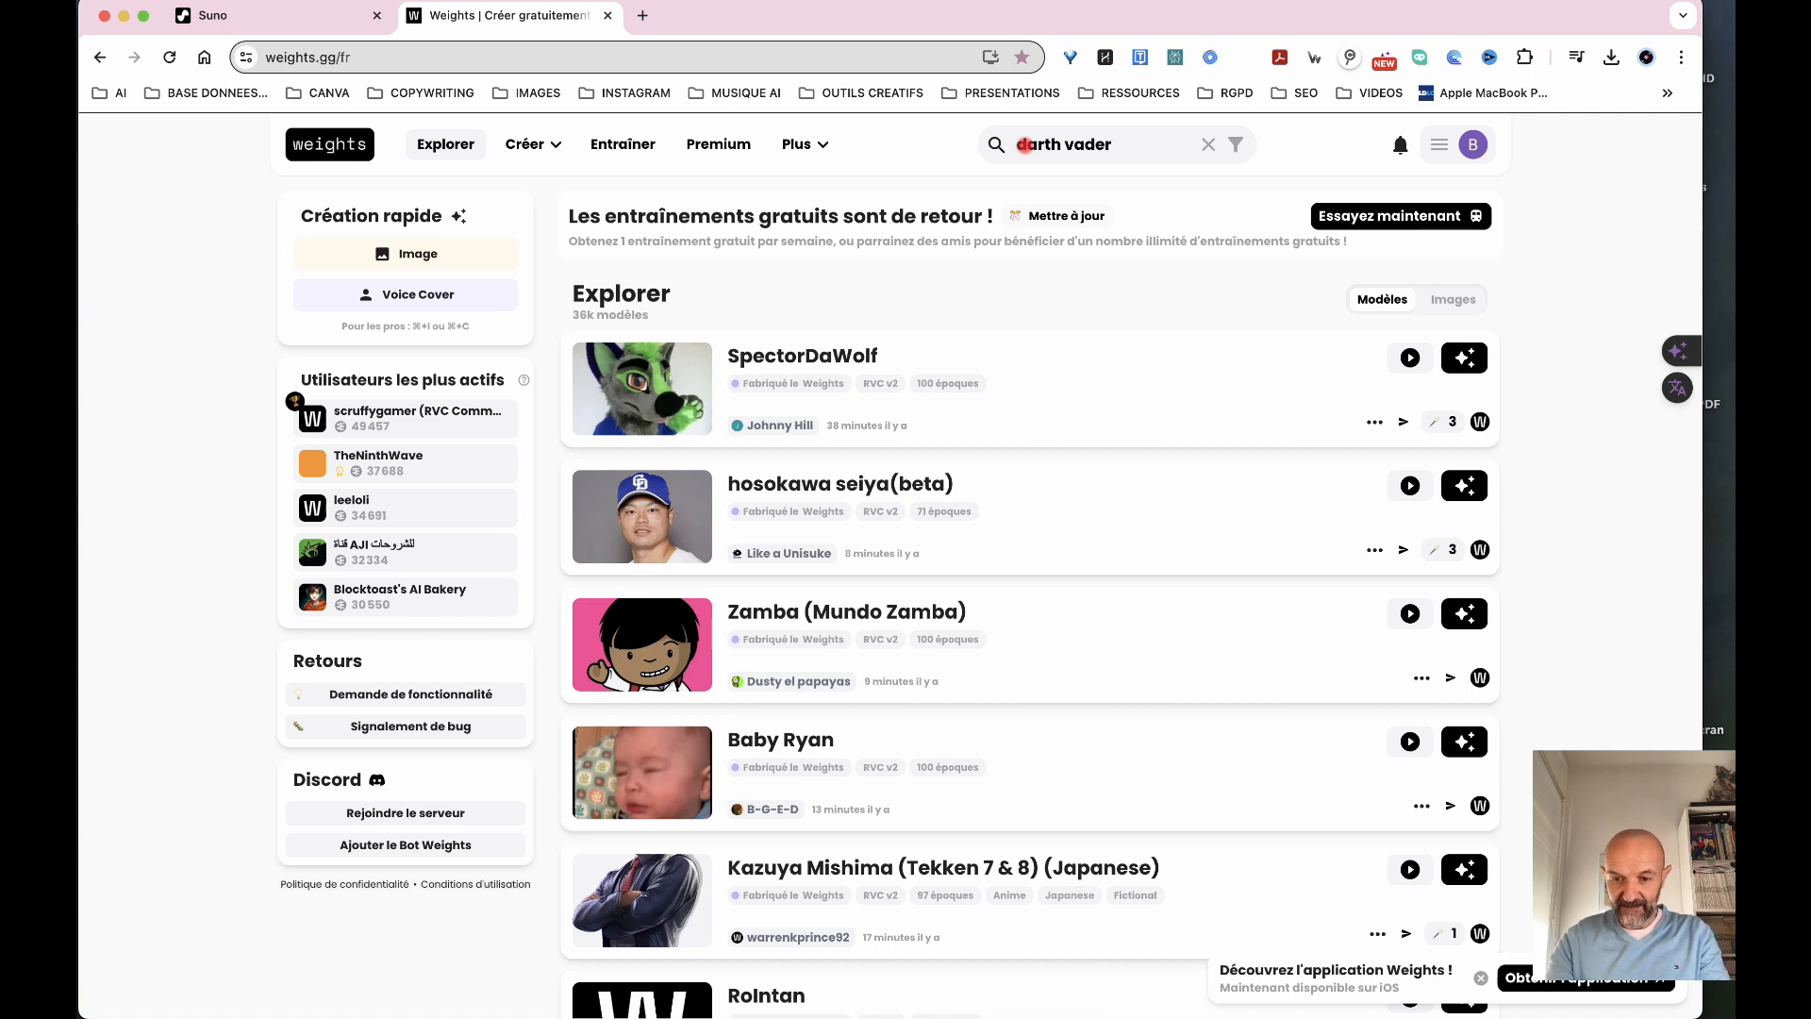
pyautogui.press('Return')
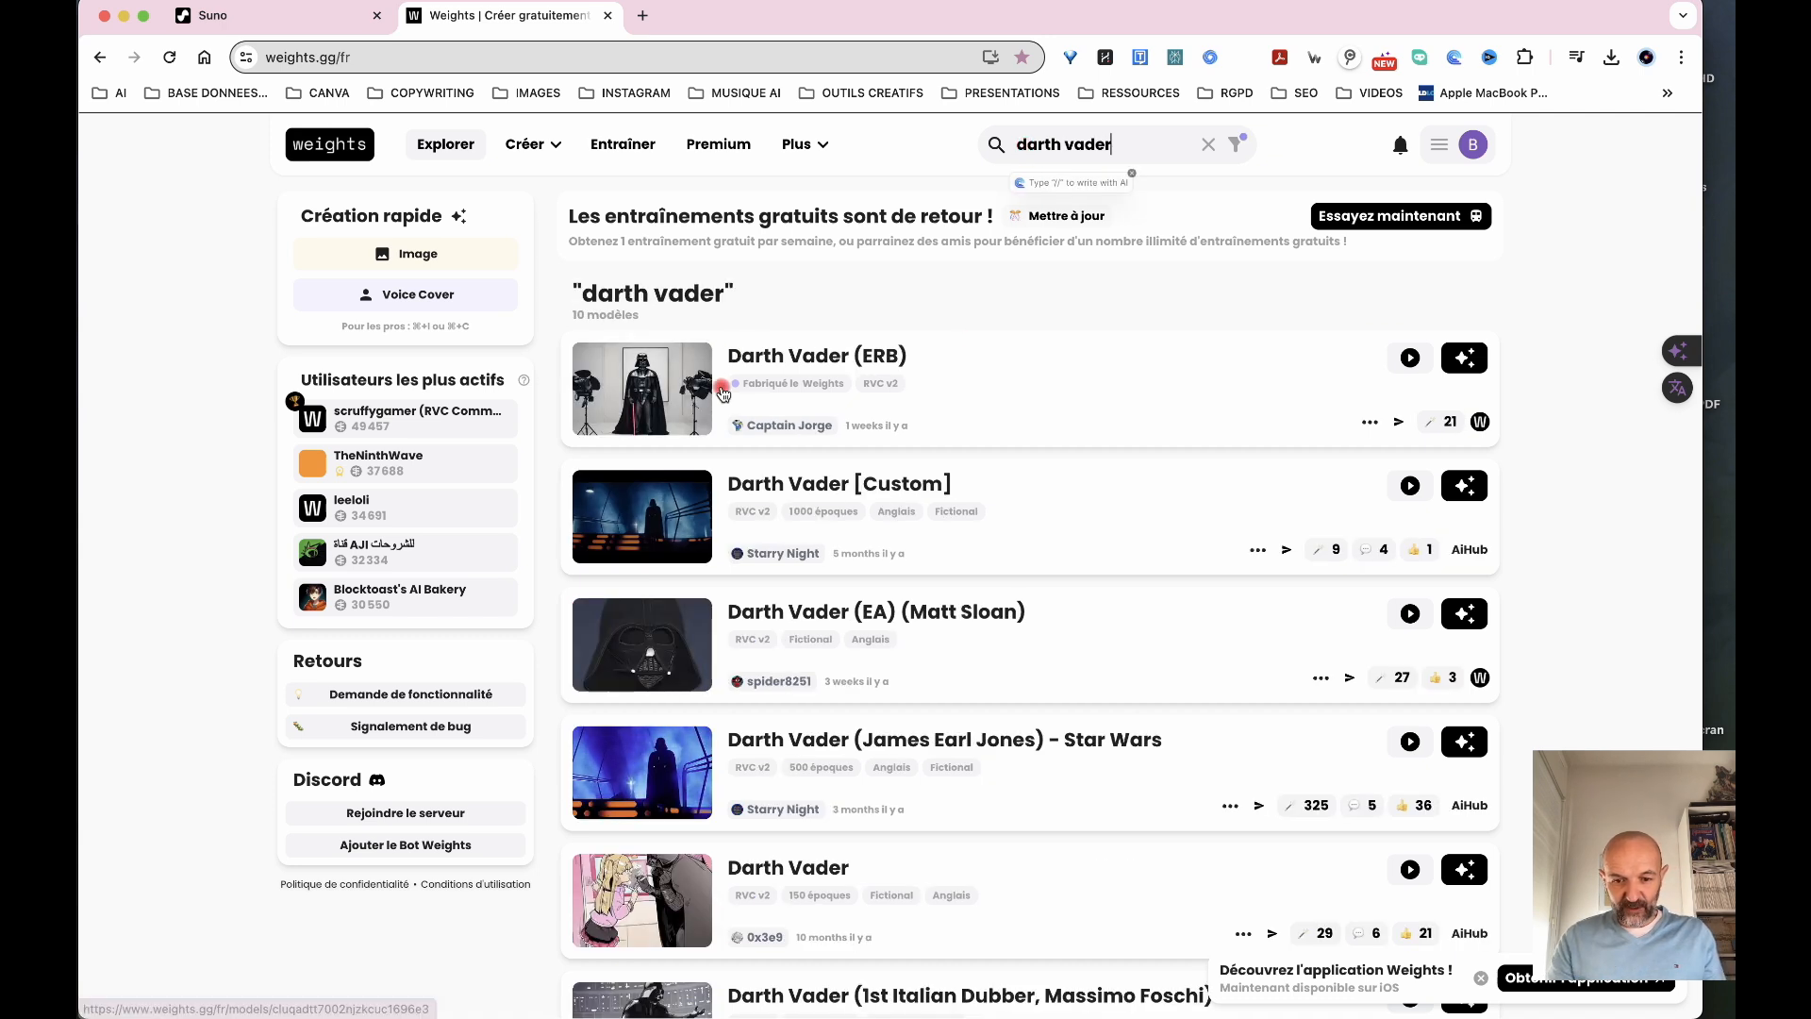
# - Listen to the audio samples of Darth Vader voice models, including the EA (Matt Sloan) and ERB versions
pyautogui.scroll(-1, 1245, 768)
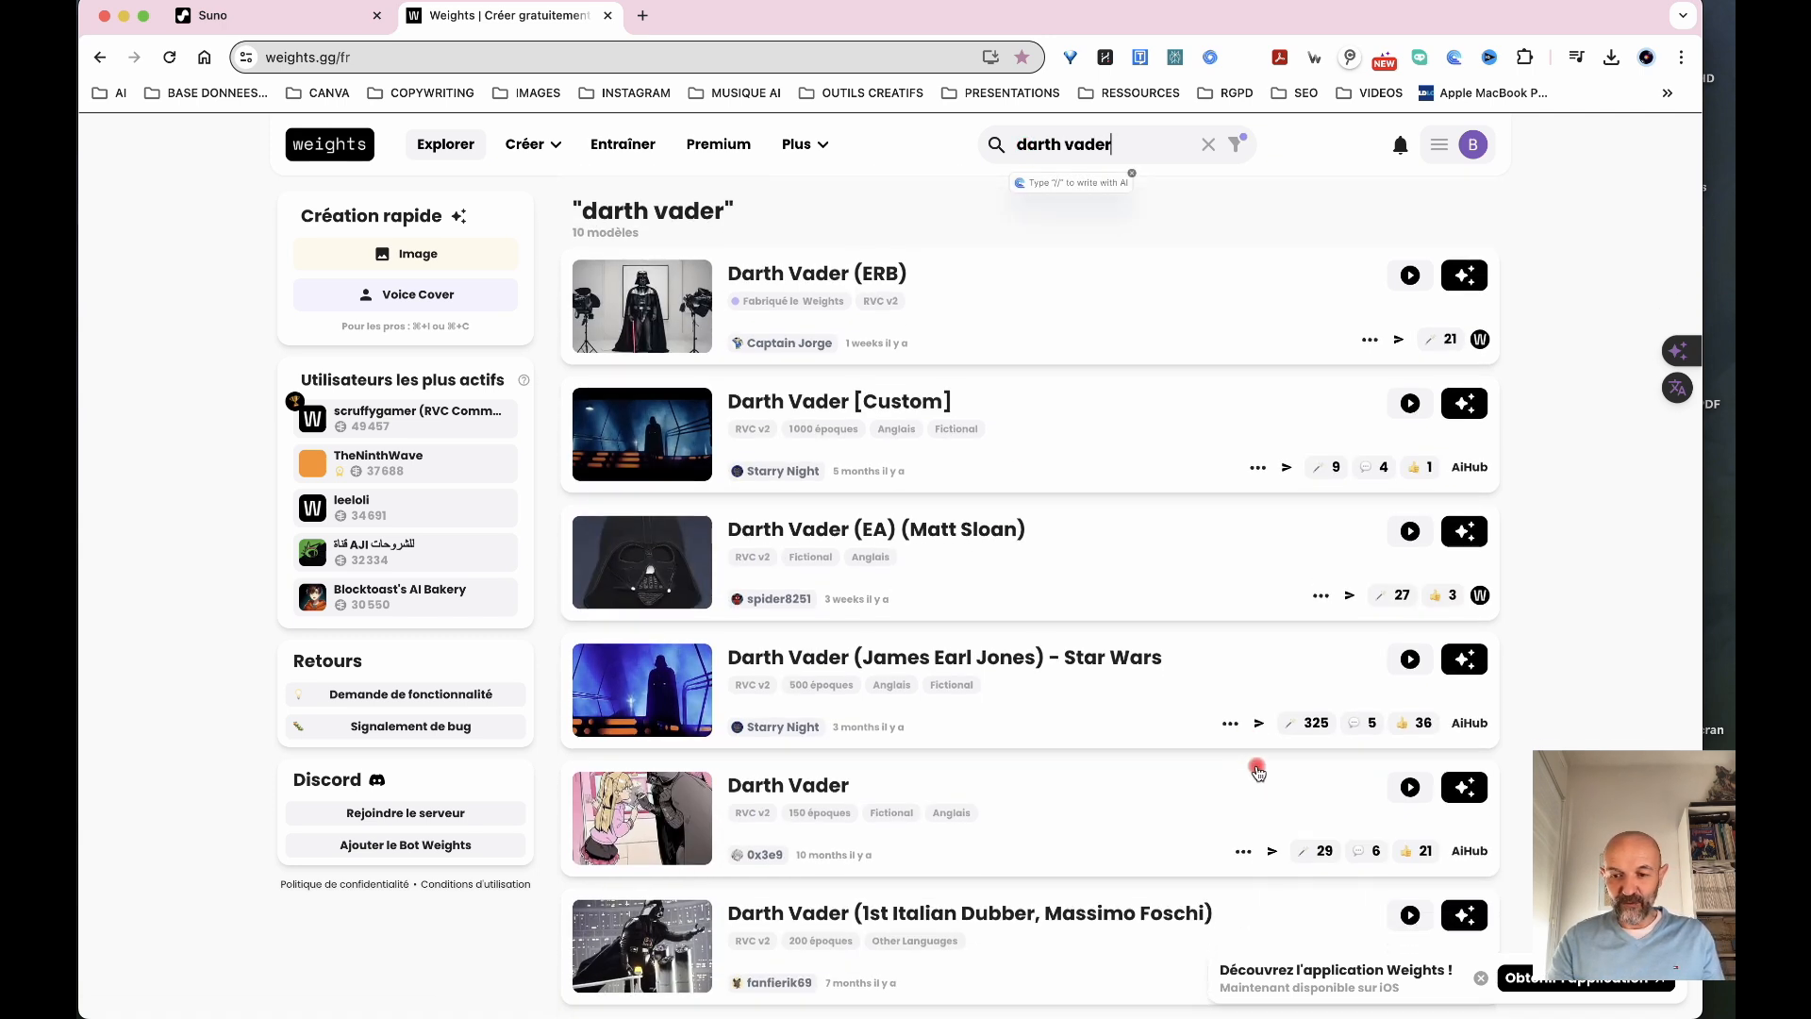
pyautogui.click(1411, 672)
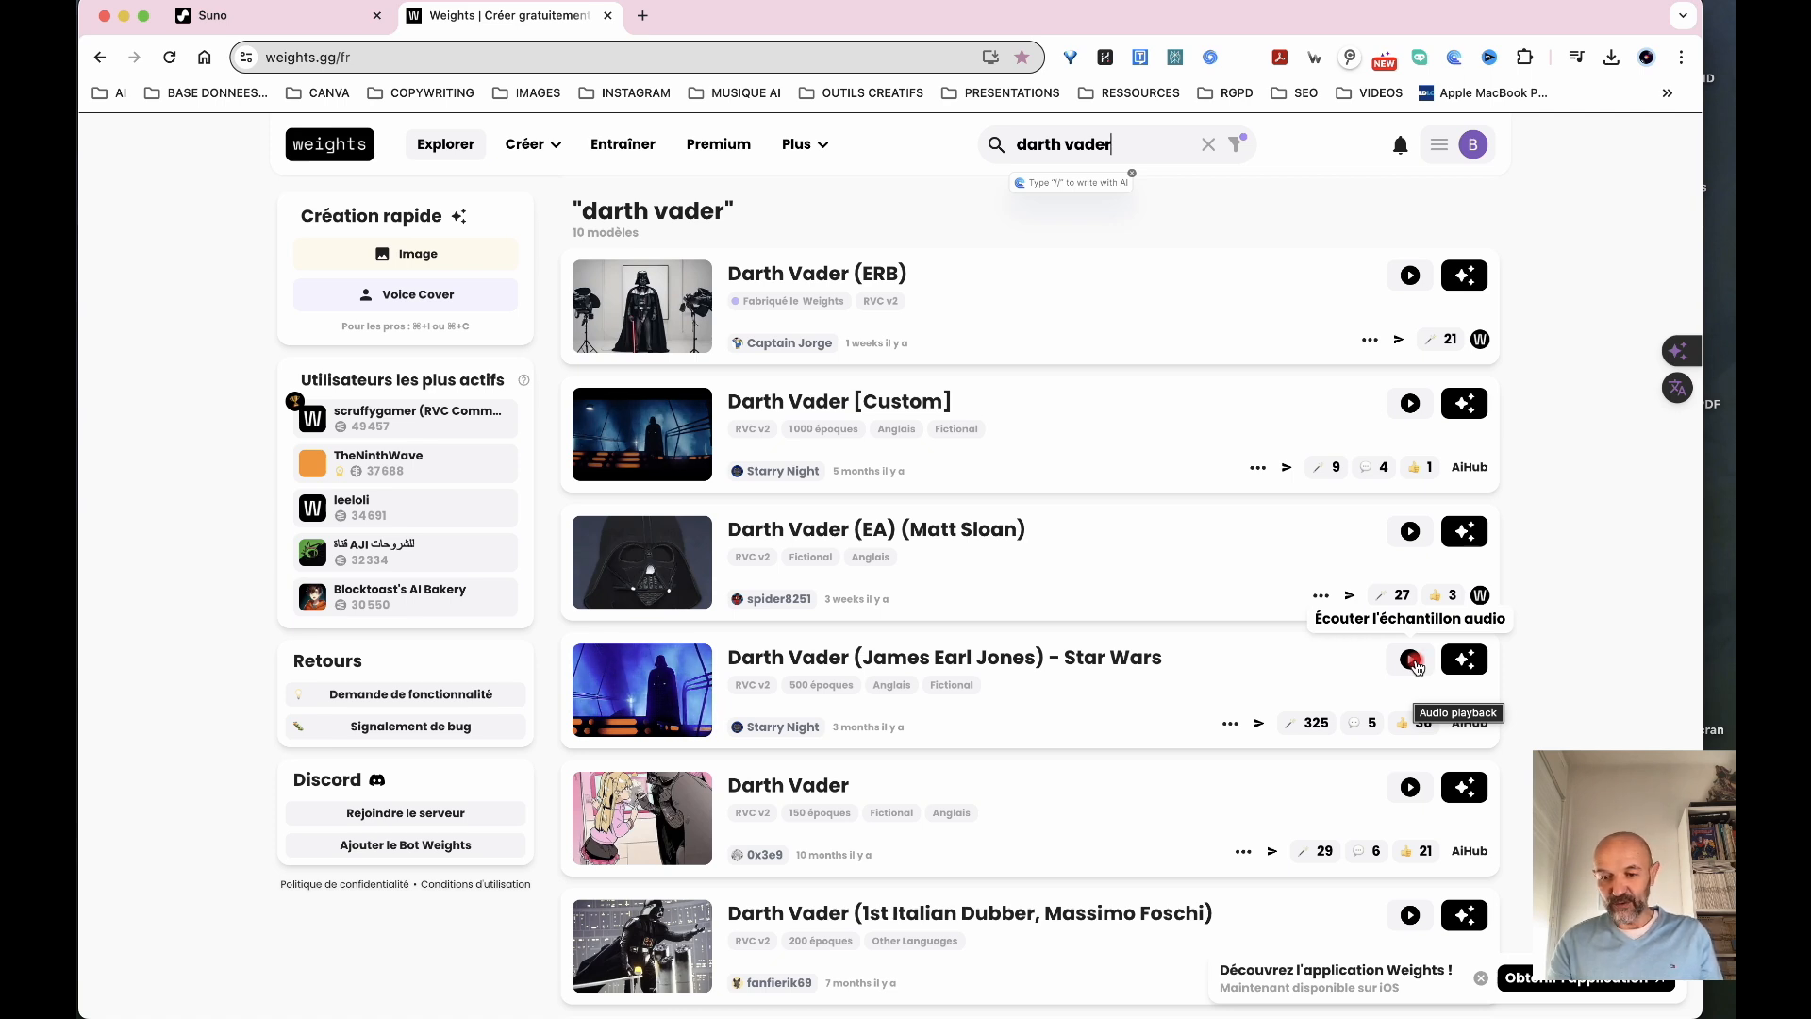
pyautogui.click(1413, 623)
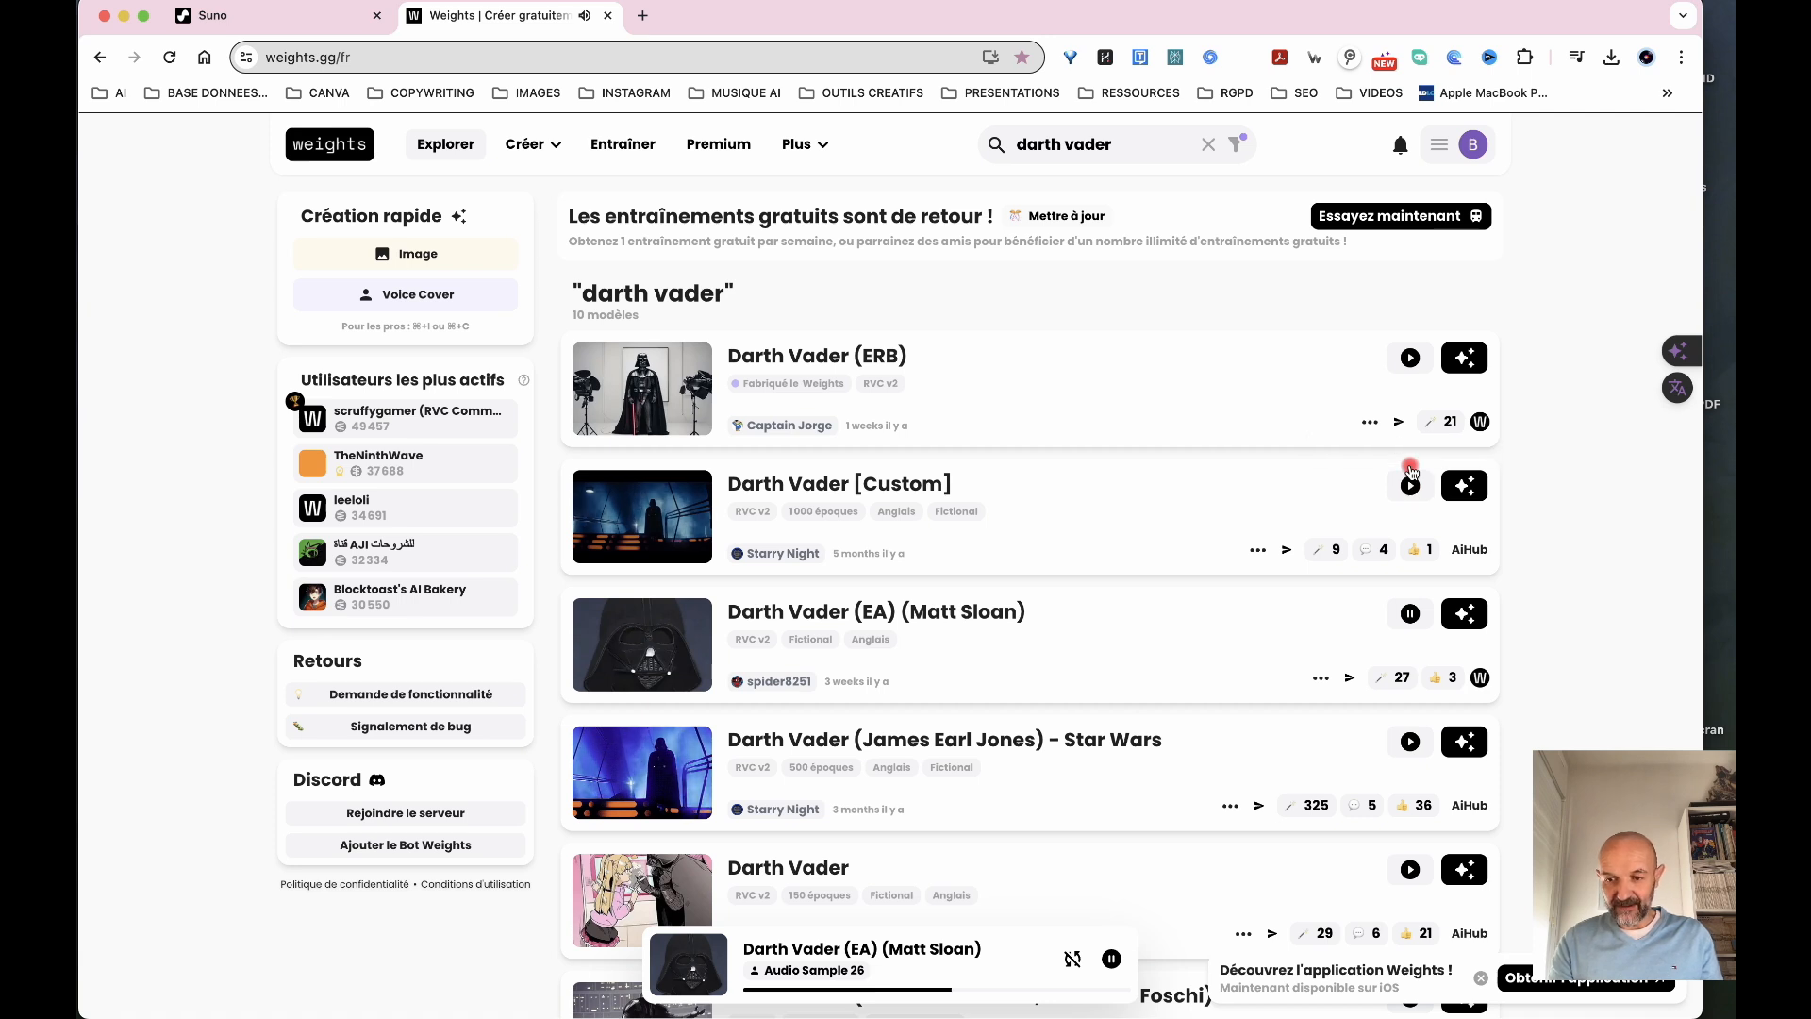
pyautogui.click(1410, 614)
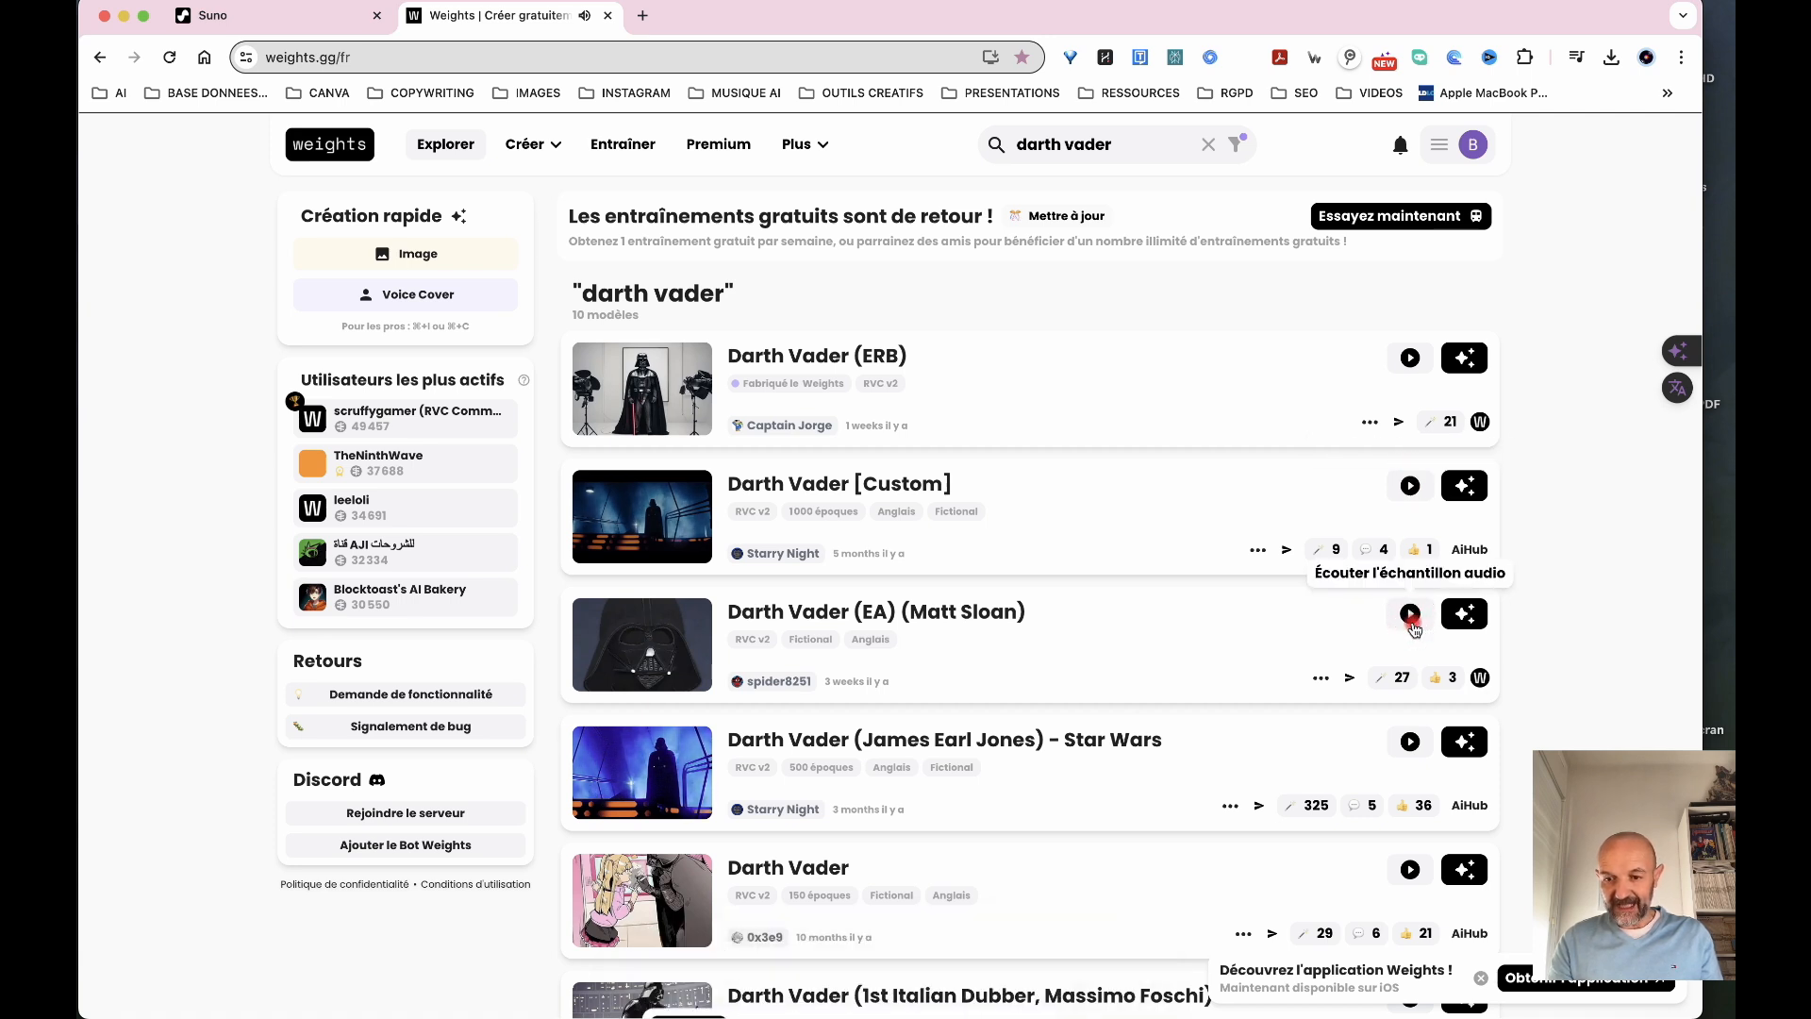
pyautogui.click(1410, 359)
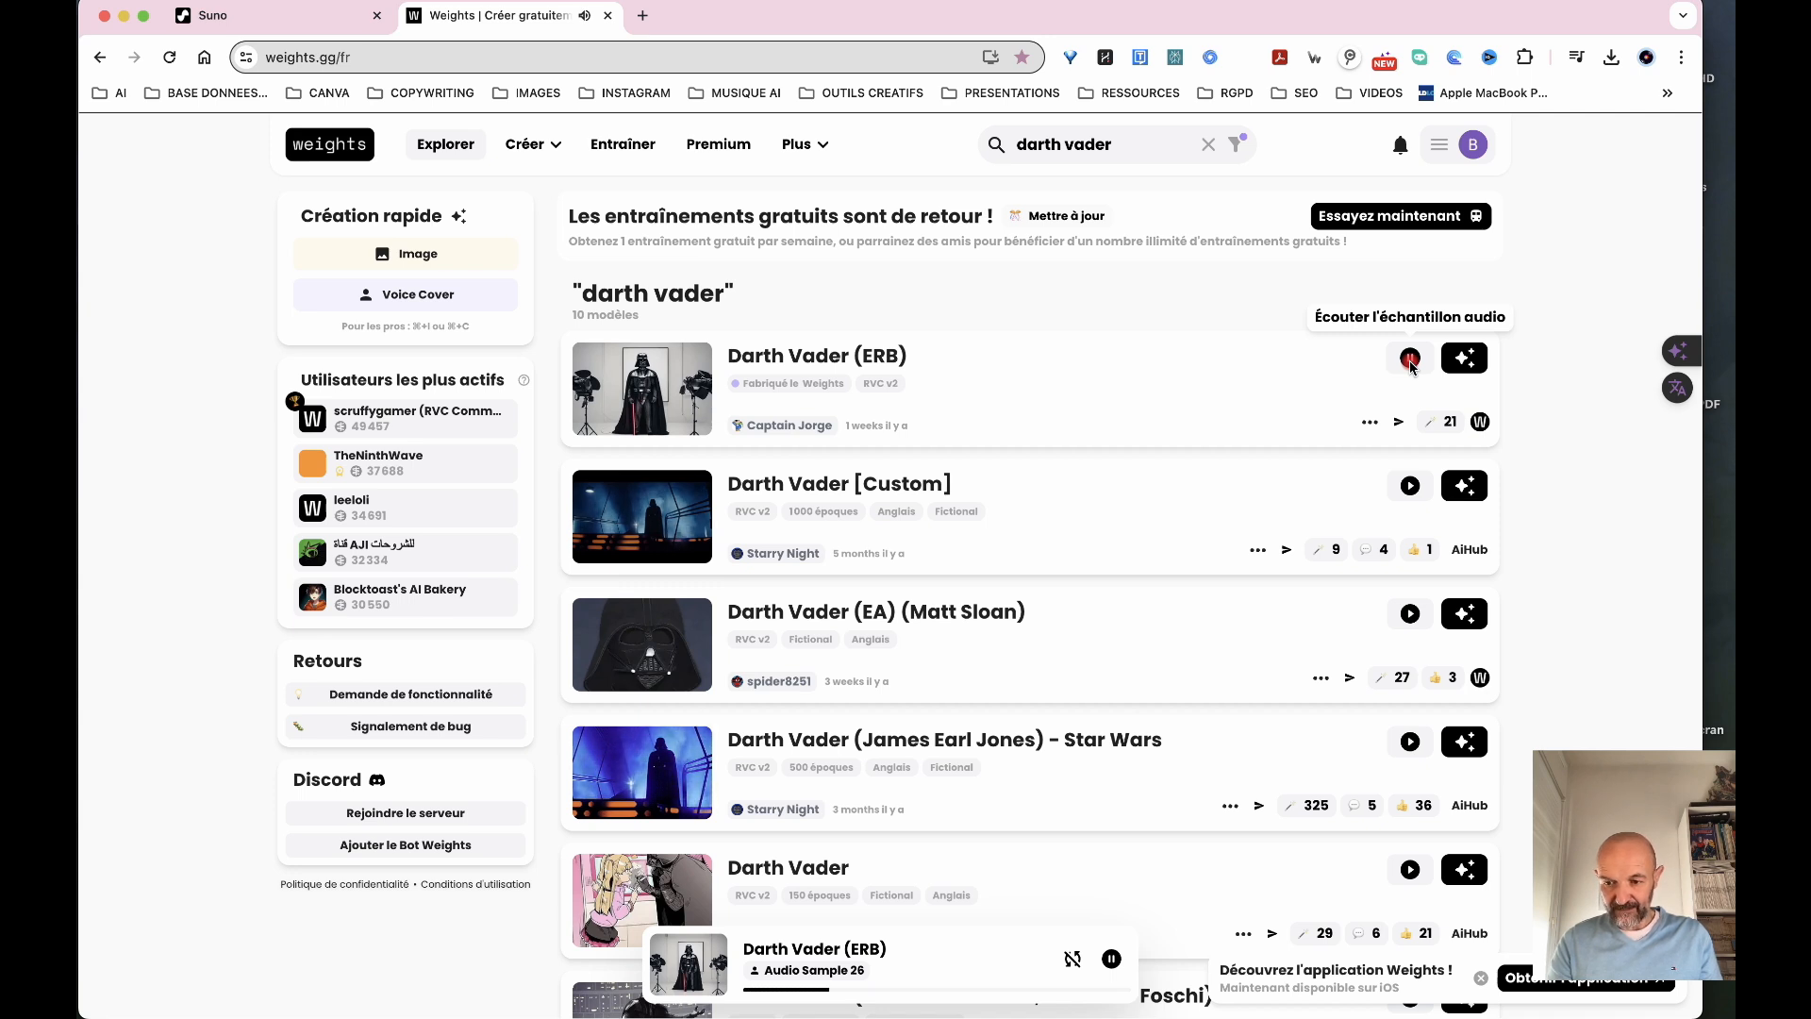
pyautogui.click(1410, 360)
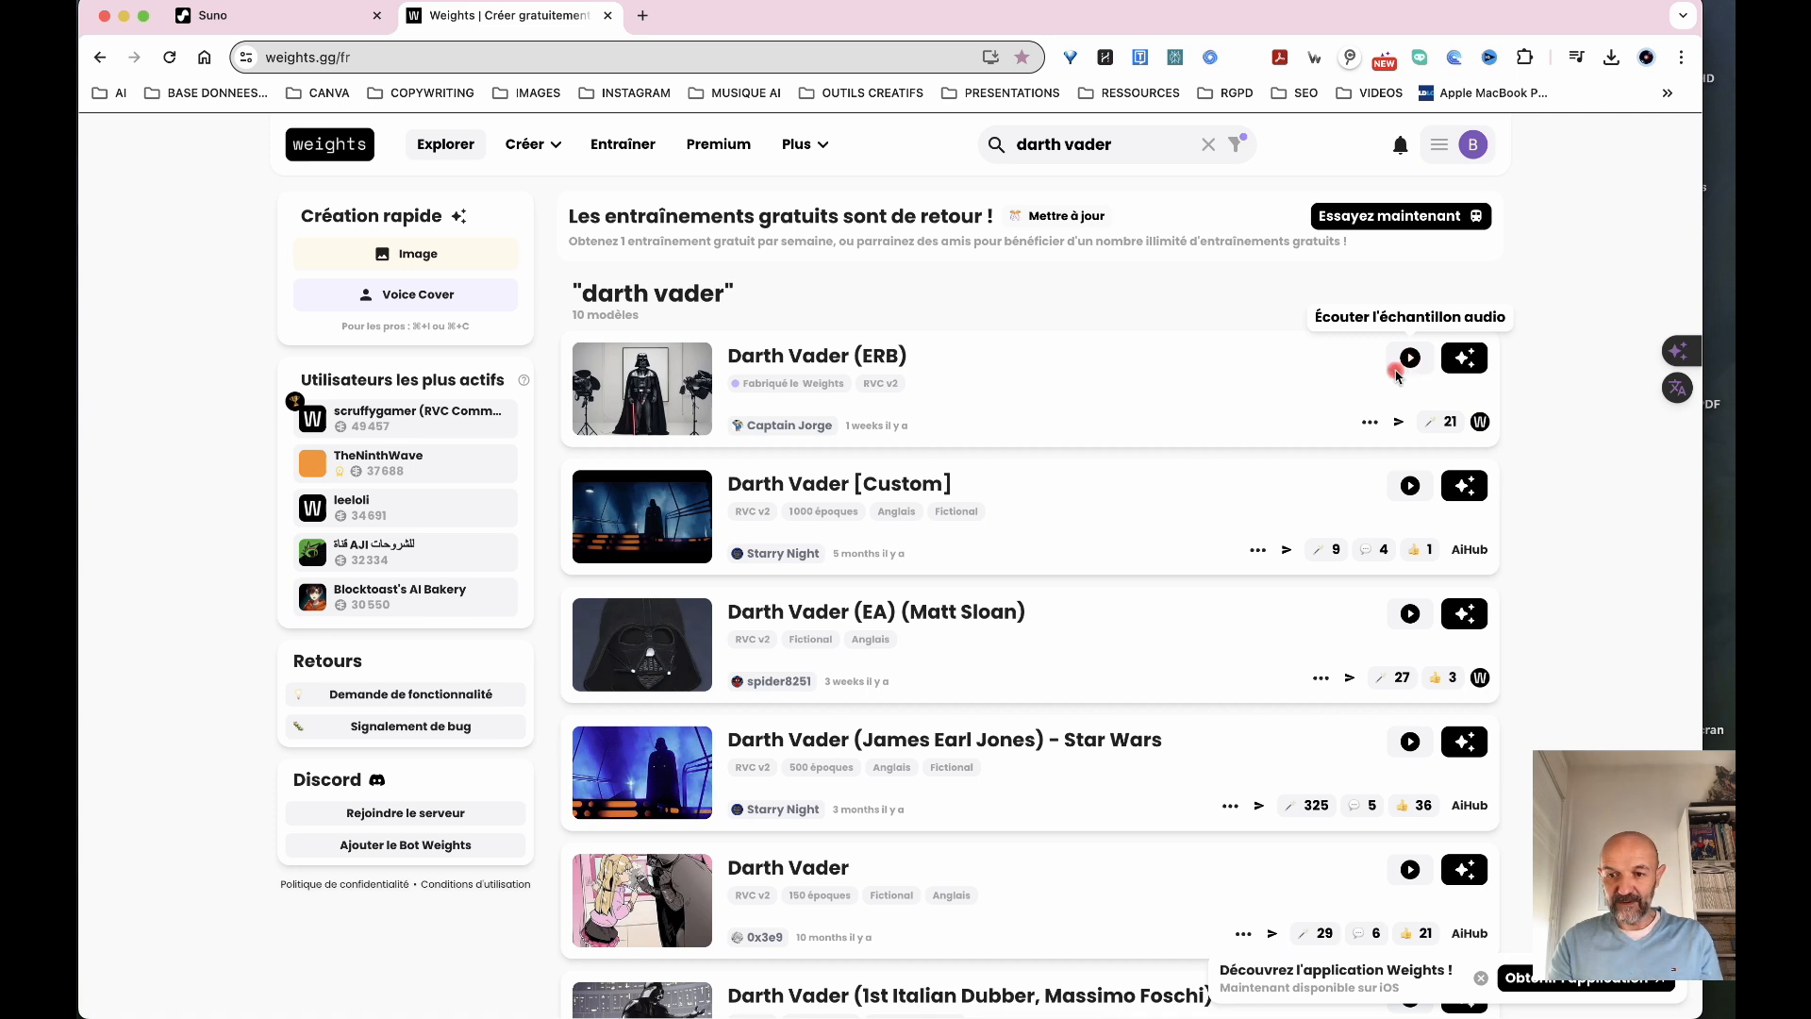
# - Download the Darth Vader (ERB) voice model and switch back to Replay
pyautogui.click(1371, 422)
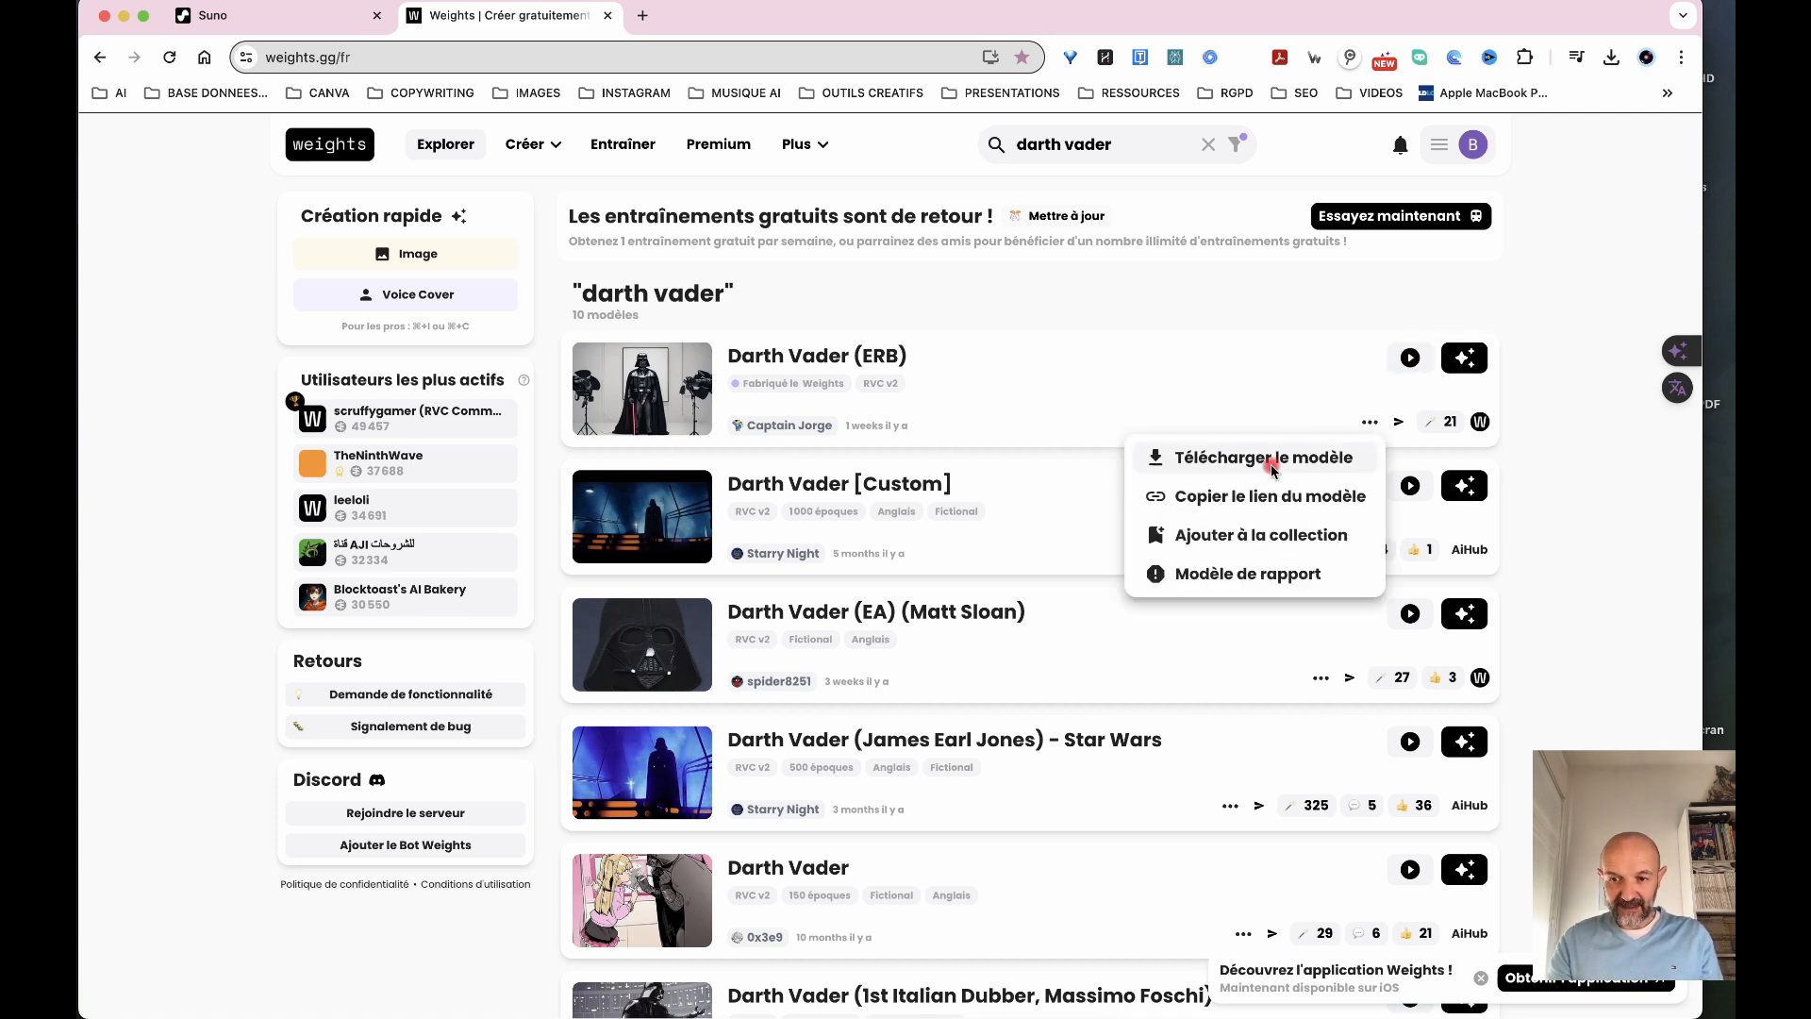
pyautogui.click(1270, 462)
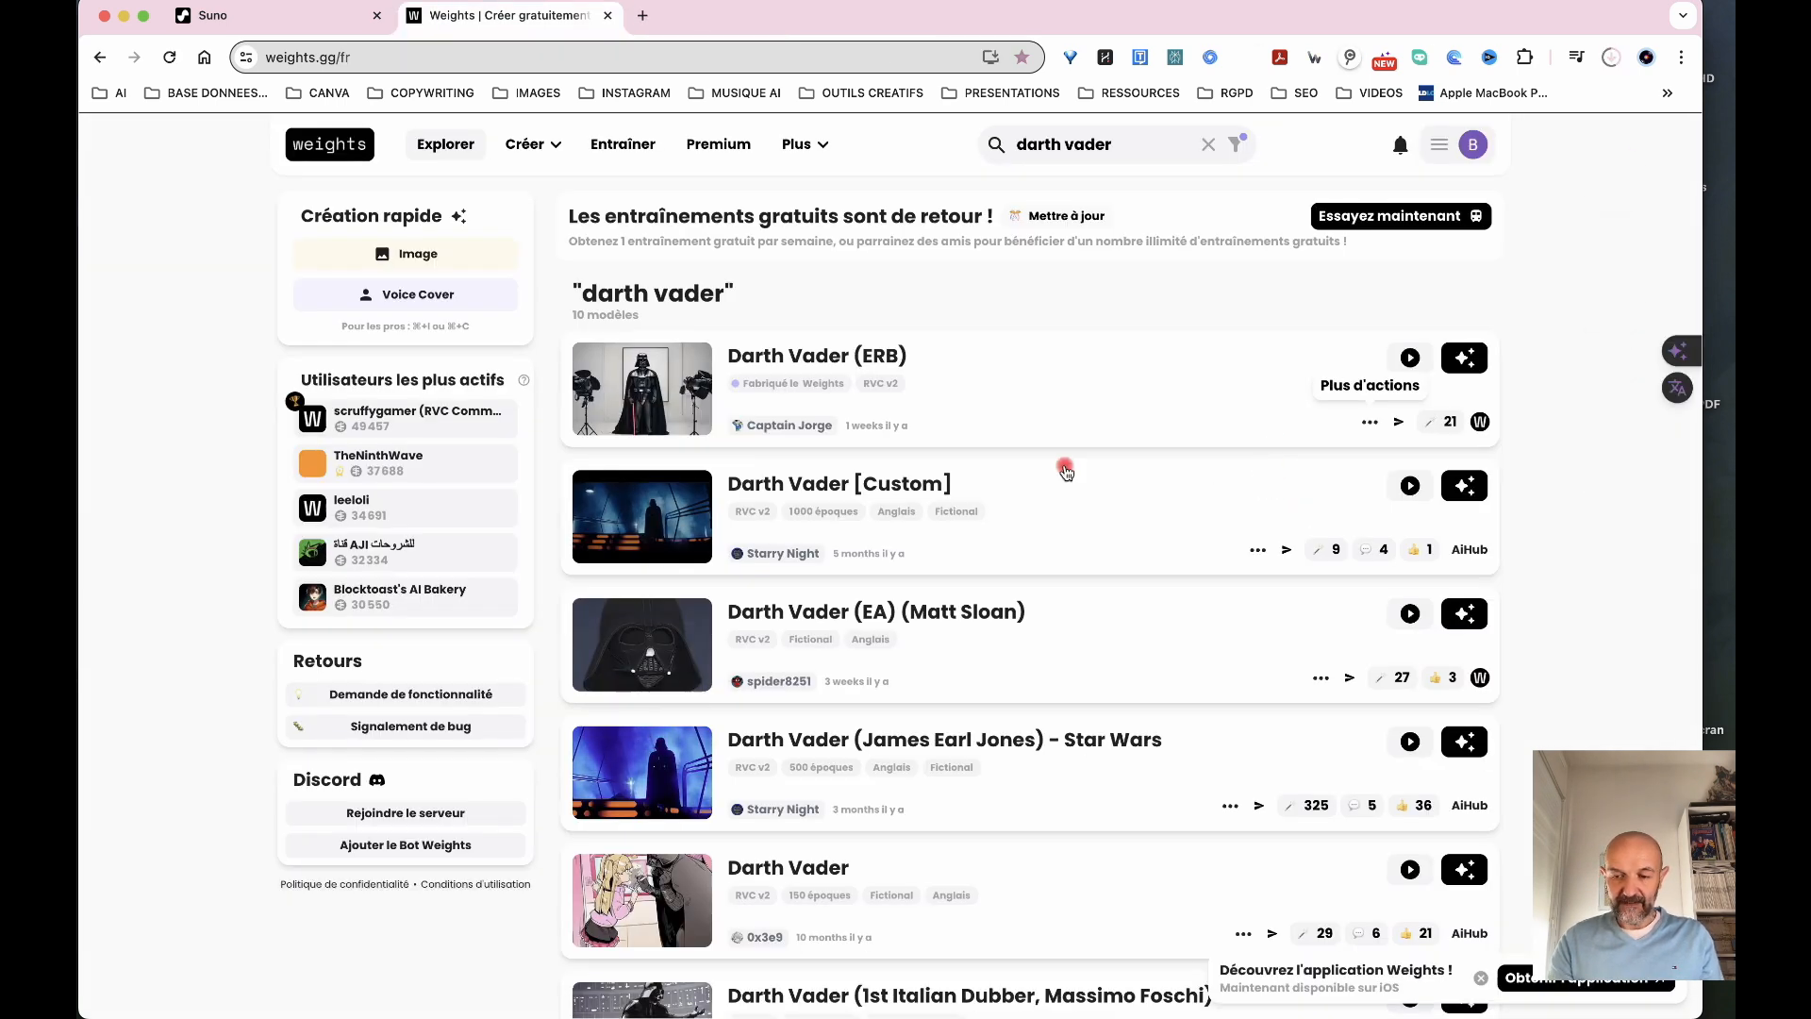
pyautogui.press('super+Tab')
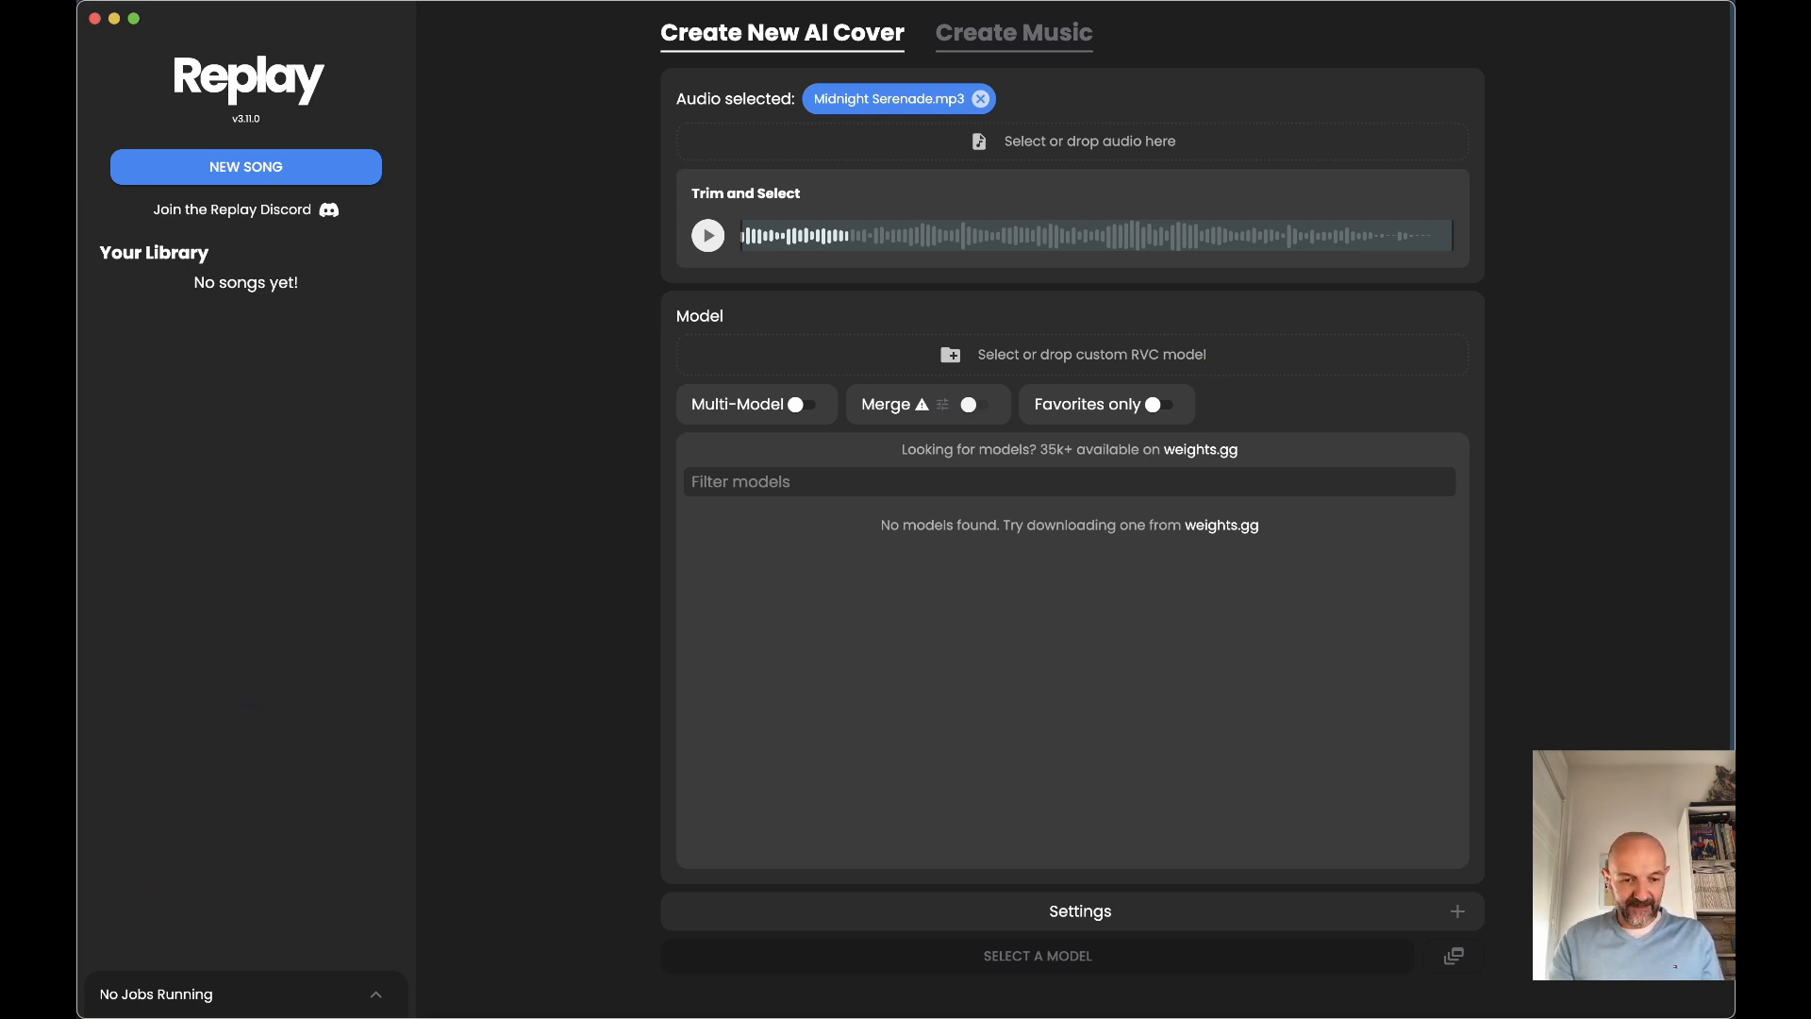
# - In Finder's Téléchargements folder, extract the Darth Vader (ERB) and Celine Dion (Falling Into You Era) model archives
pyautogui.click(92, 1008)
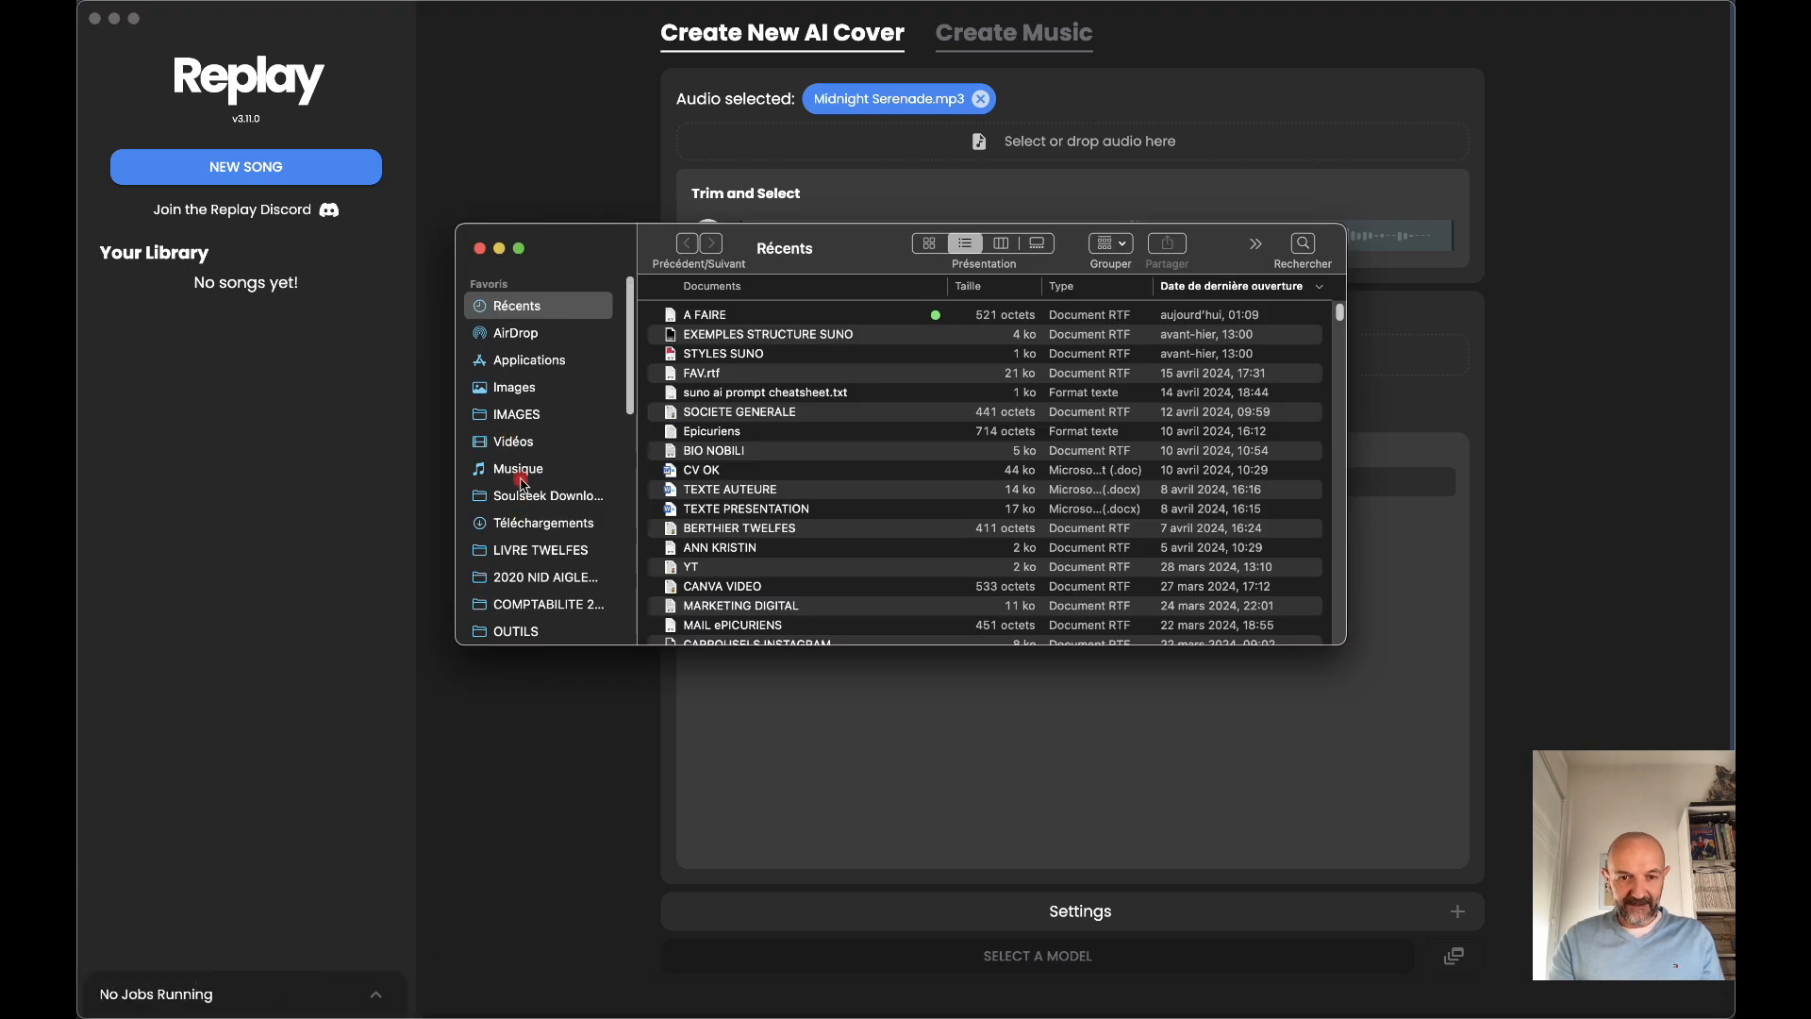
pyautogui.click(528, 523)
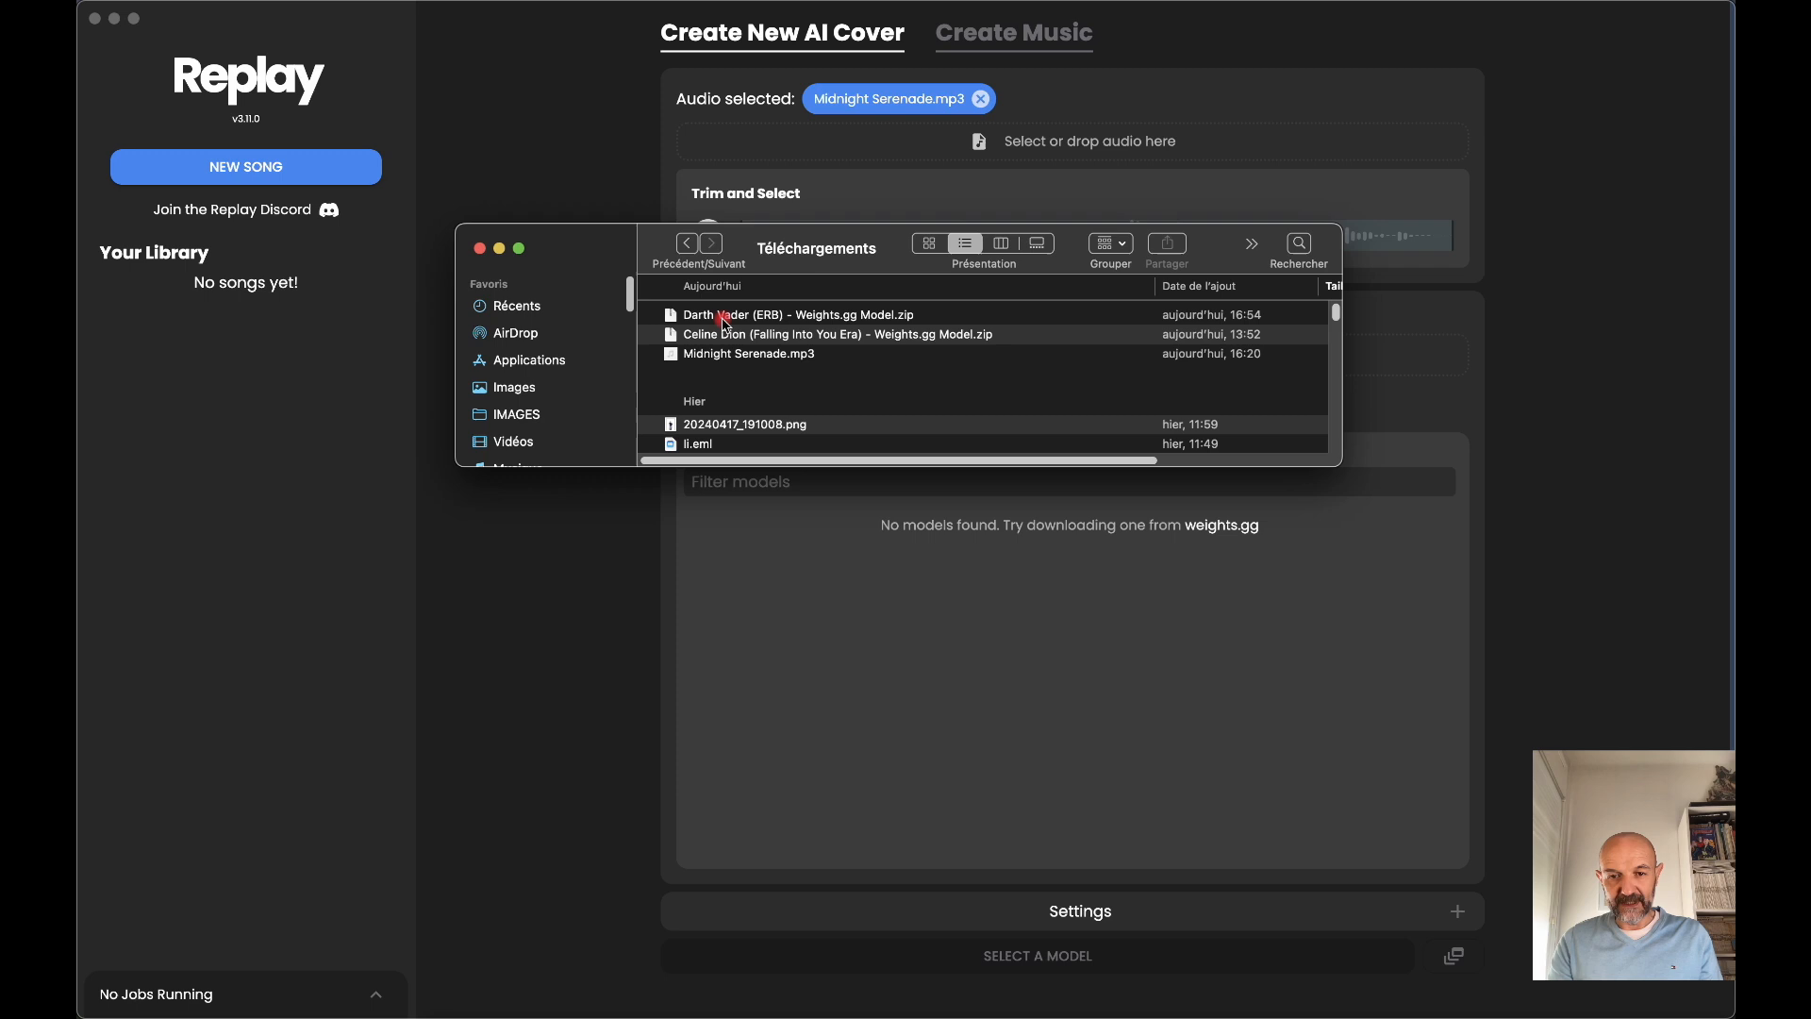
pyautogui.doubleClick(795, 318)
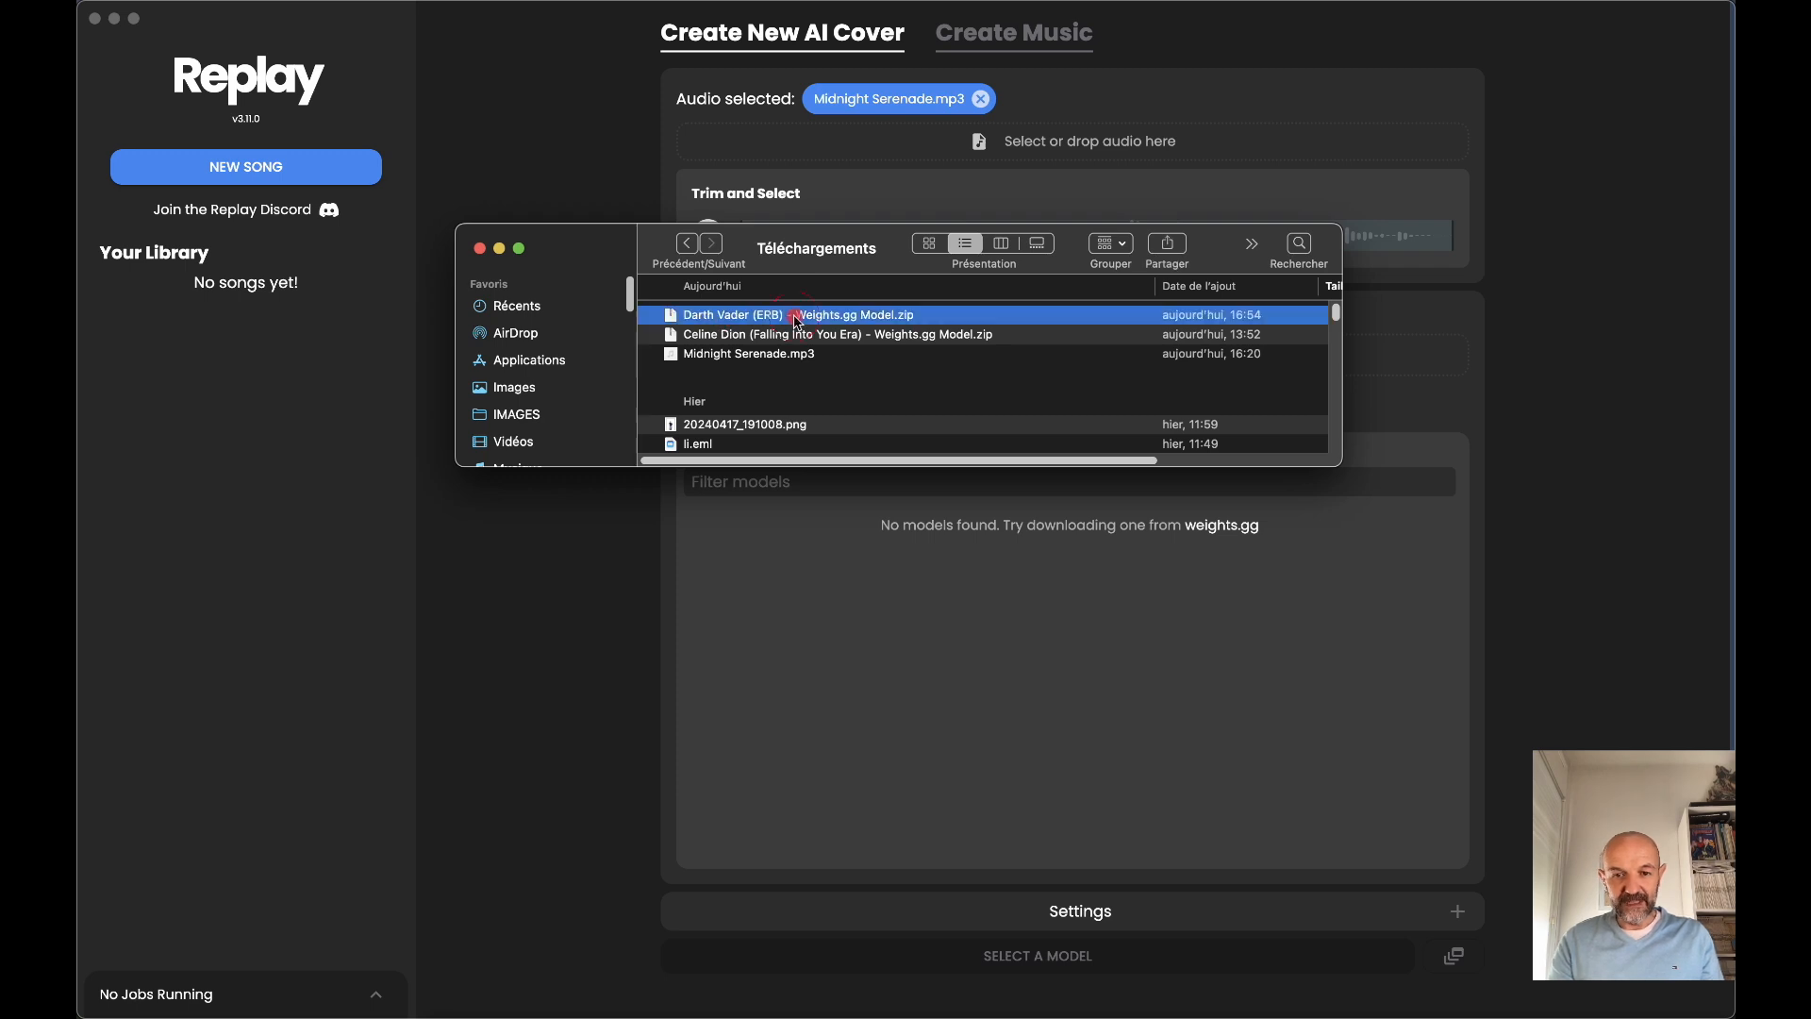
pyautogui.doubleClick(710, 336)
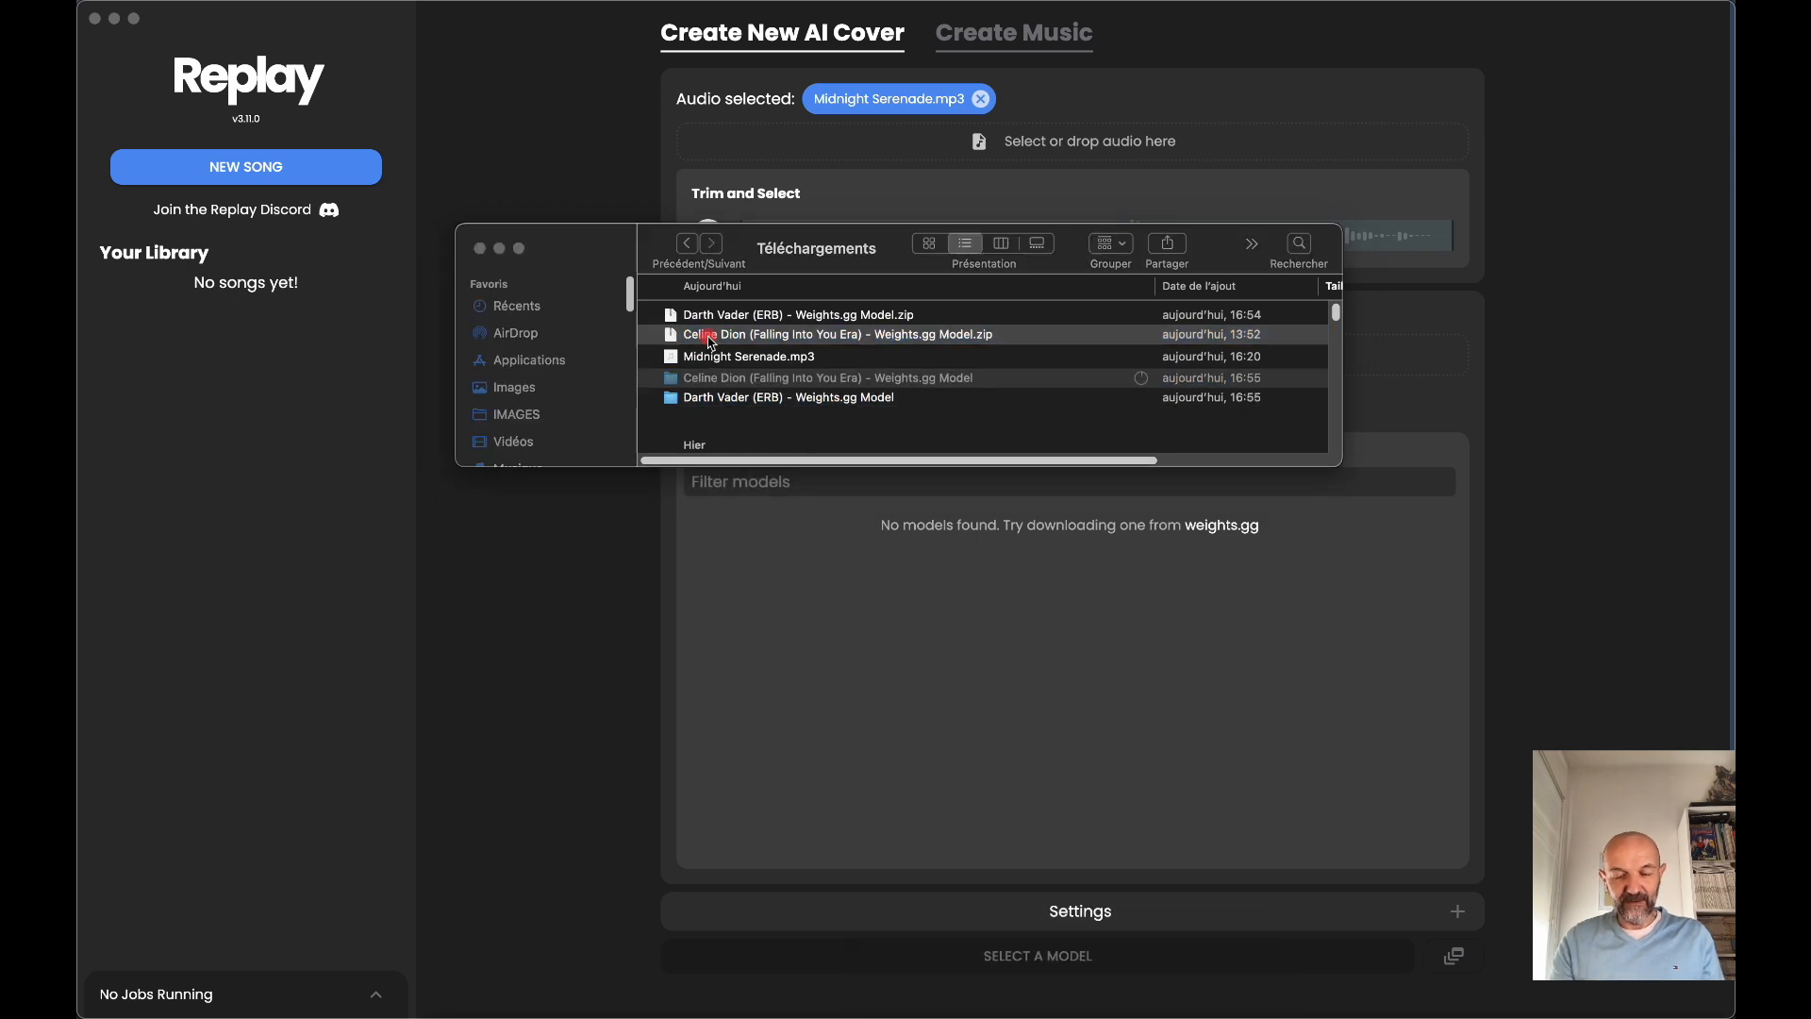
# - Rename model.pth in the extracted Darth Vader (ERB) folder to DARK_VADOR.pth
pyautogui.doubleClick(714, 398)
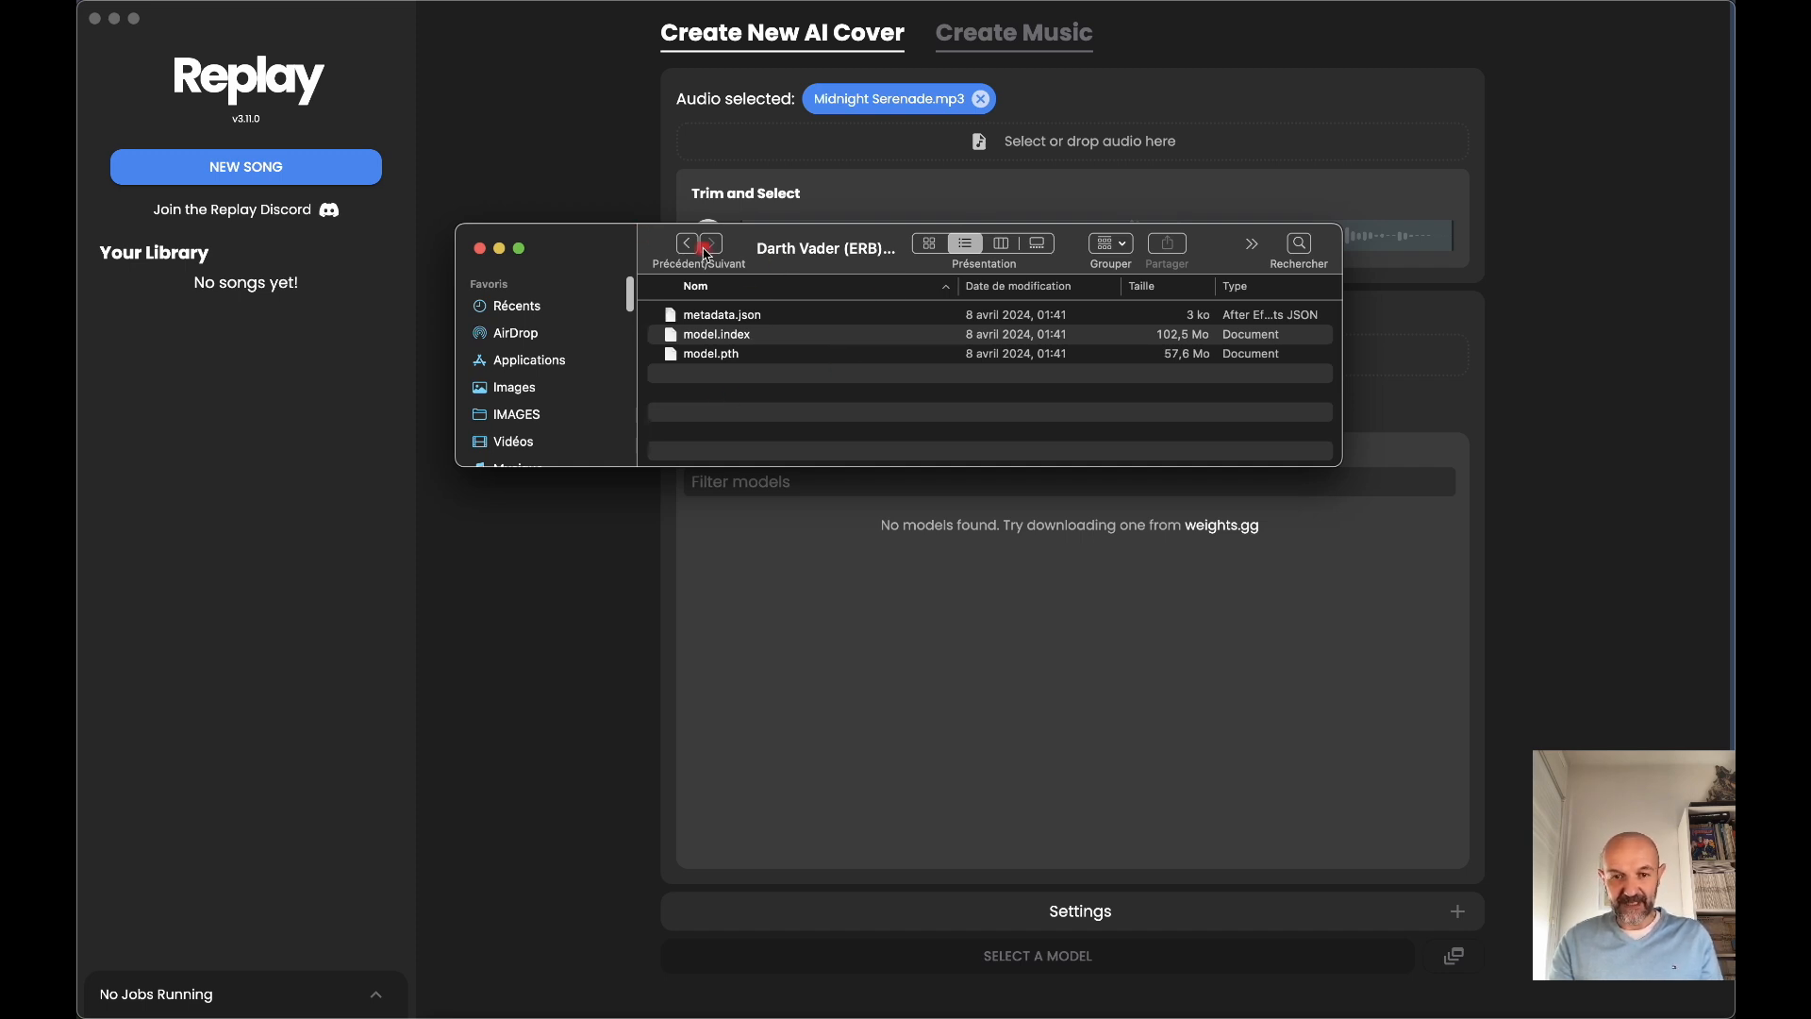
pyautogui.click(701, 358)
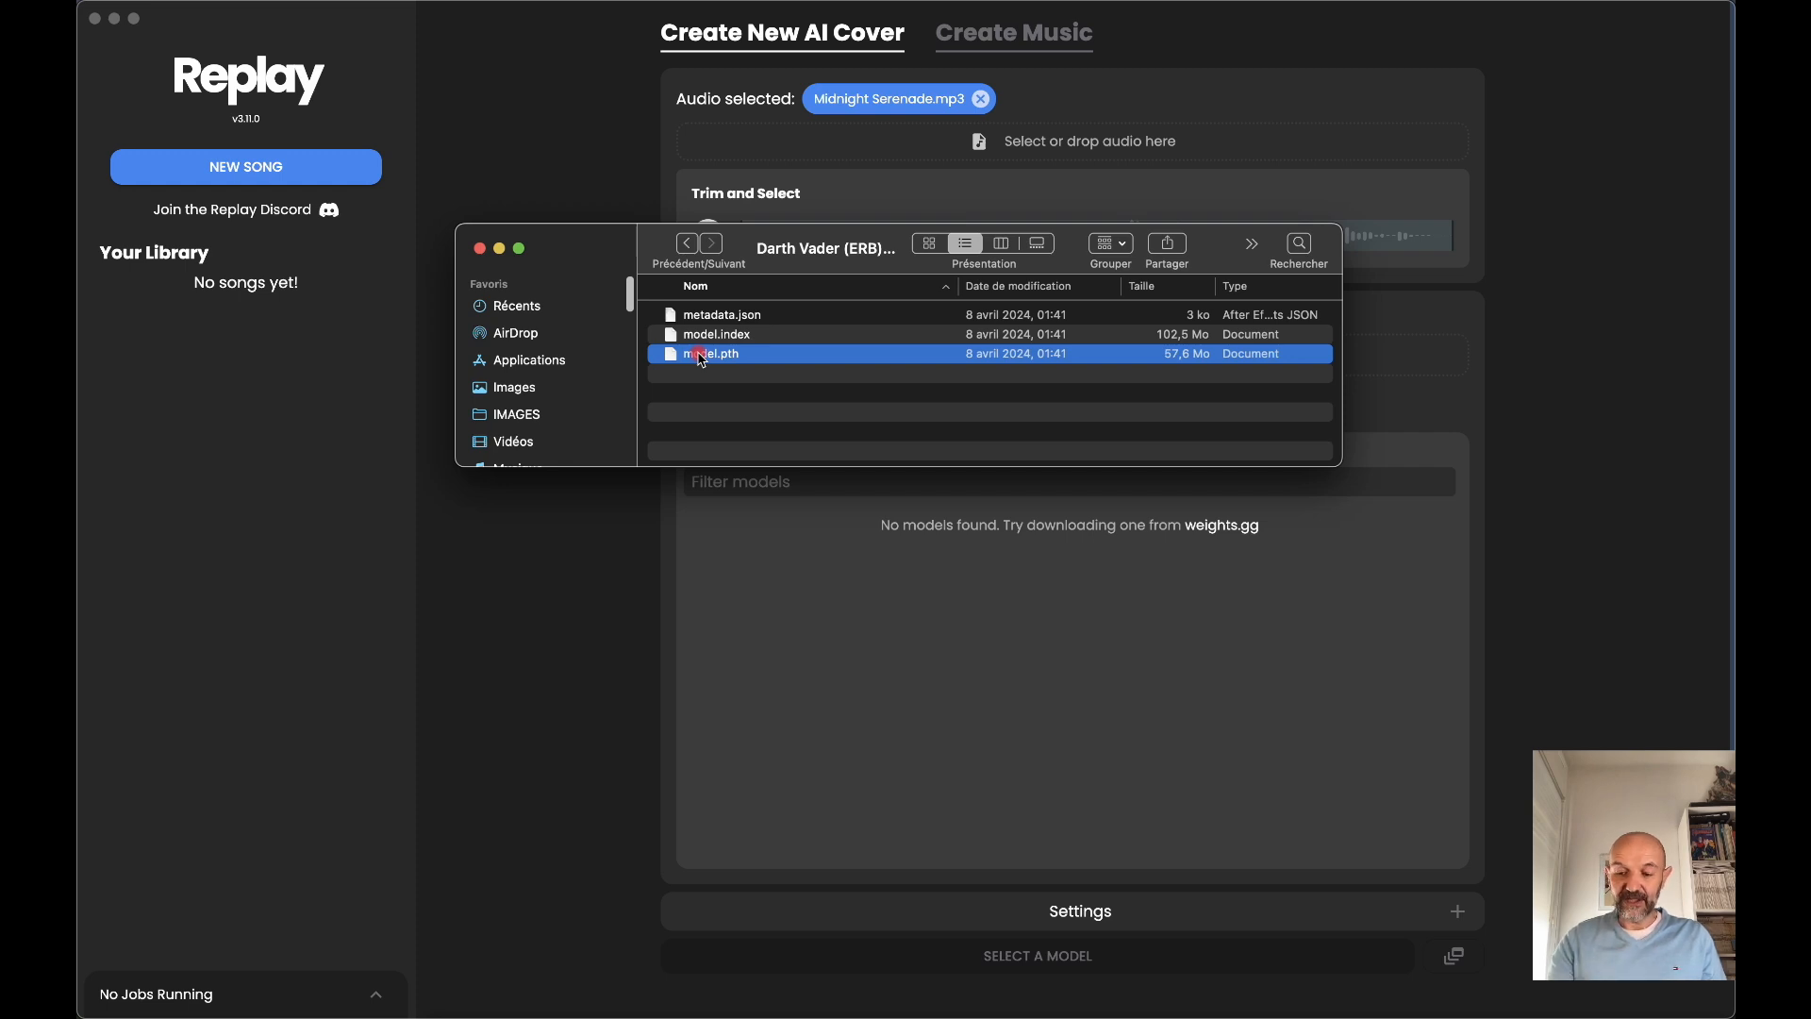
pyautogui.click(700, 355)
pyautogui.click(718, 352)
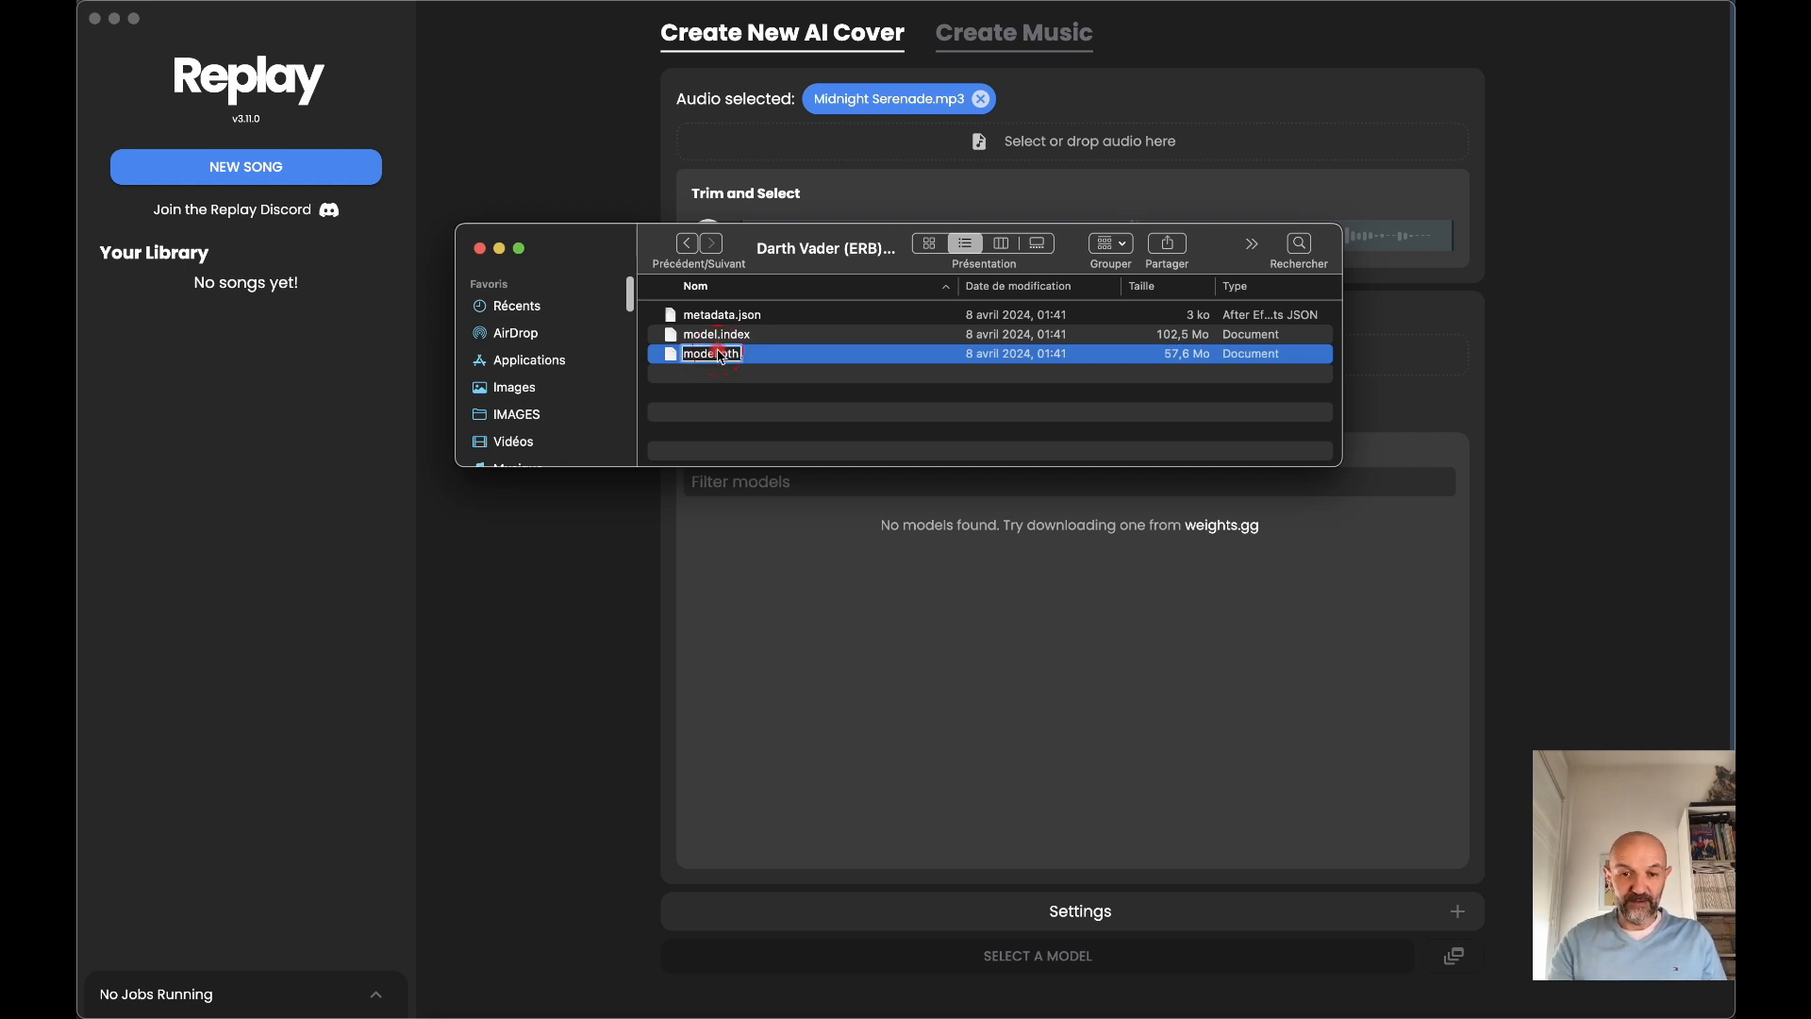
pyautogui.press('BackSpace')
pyautogui.press('BackSpace')
pyautogui.press('BackSpace')
pyautogui.press('BackSpace')
pyautogui.press('BackSpace')
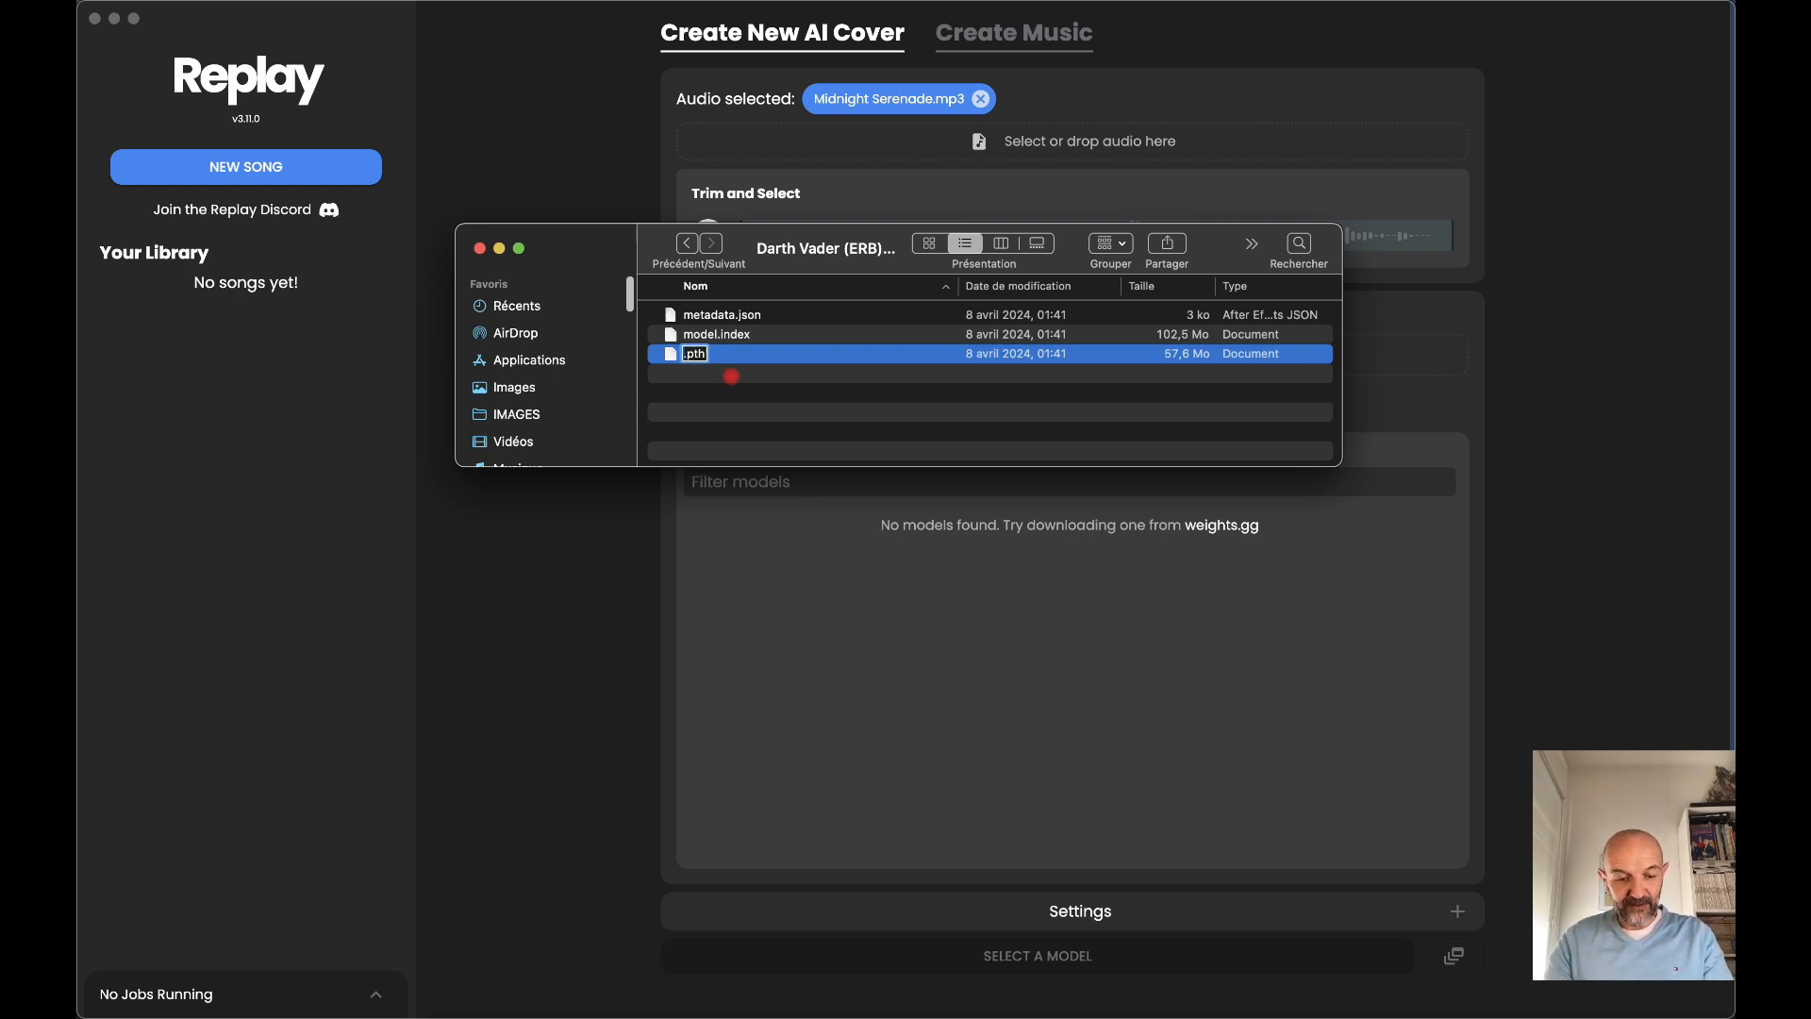
pyautogui.write('DARK_VADOR')
pyautogui.click(598, 247)
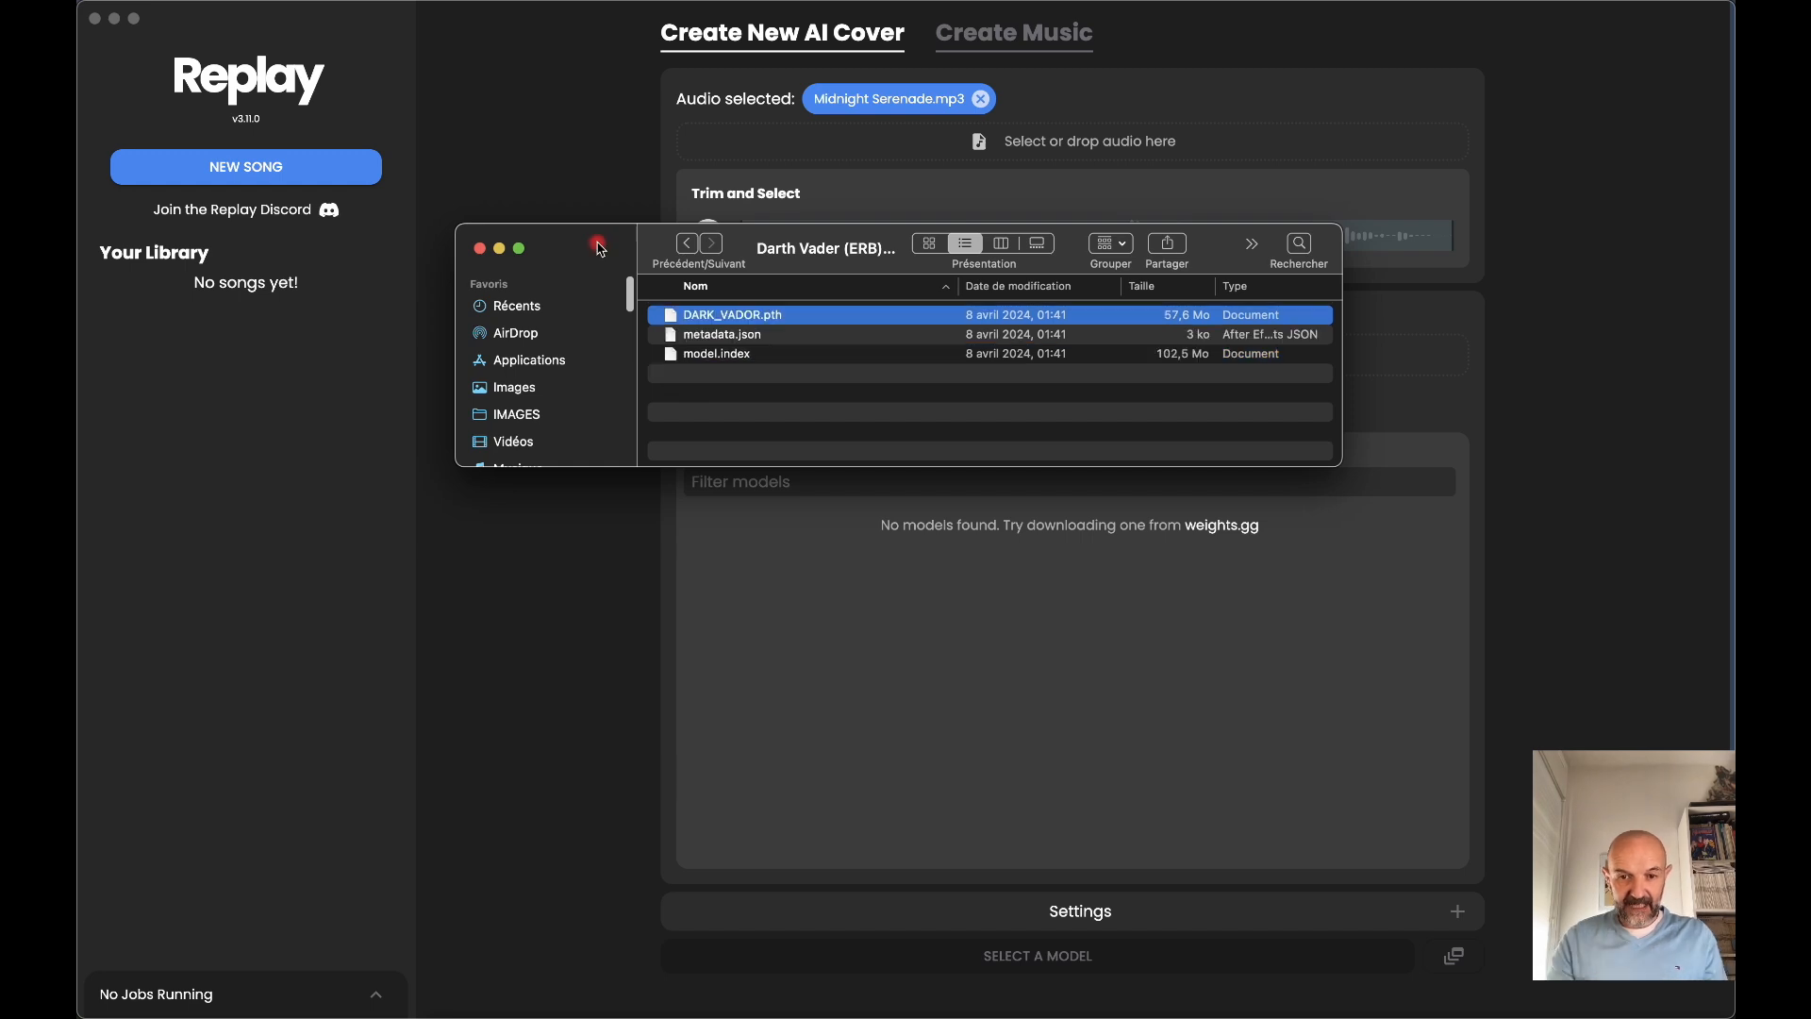
# - Add DARK_VADOR.pth to Replay as a custom RVC model, repositioning the Finder window so the model area is accessible
pyautogui.moveTo(598, 247); pyautogui.dragTo(686, 561)
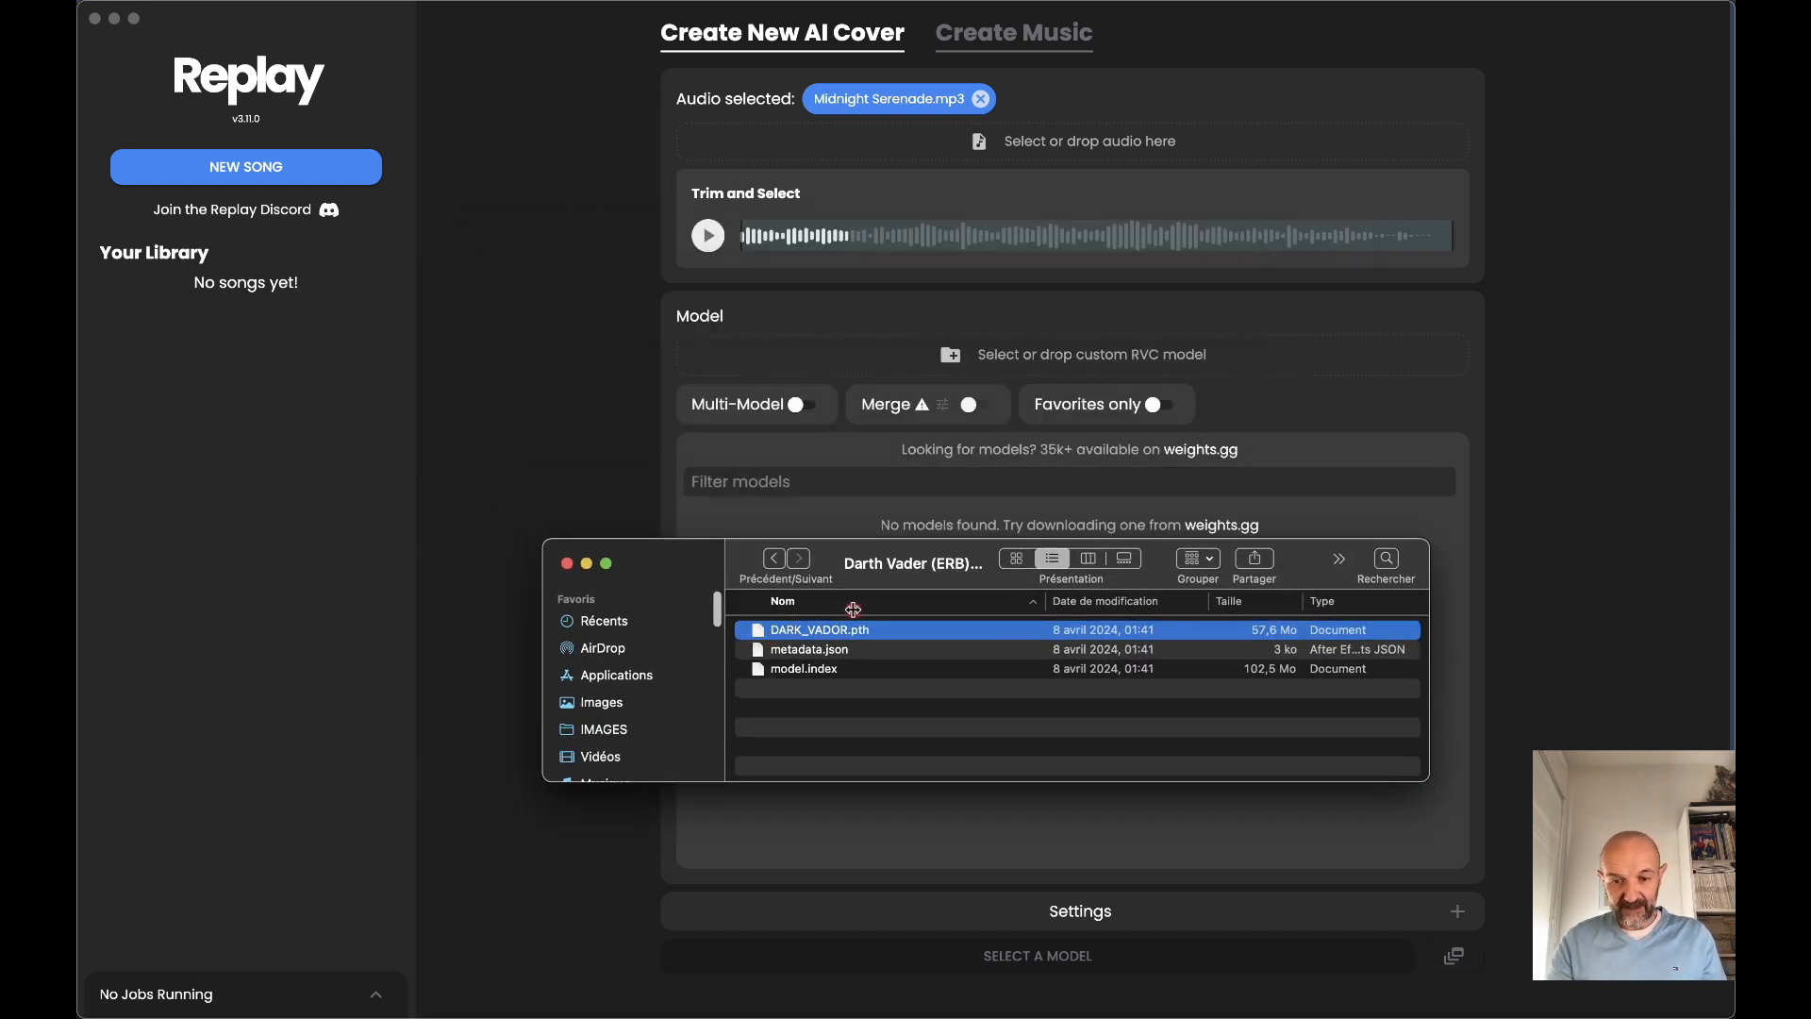
pyautogui.moveTo(781, 631); pyautogui.dragTo(1000, 378)
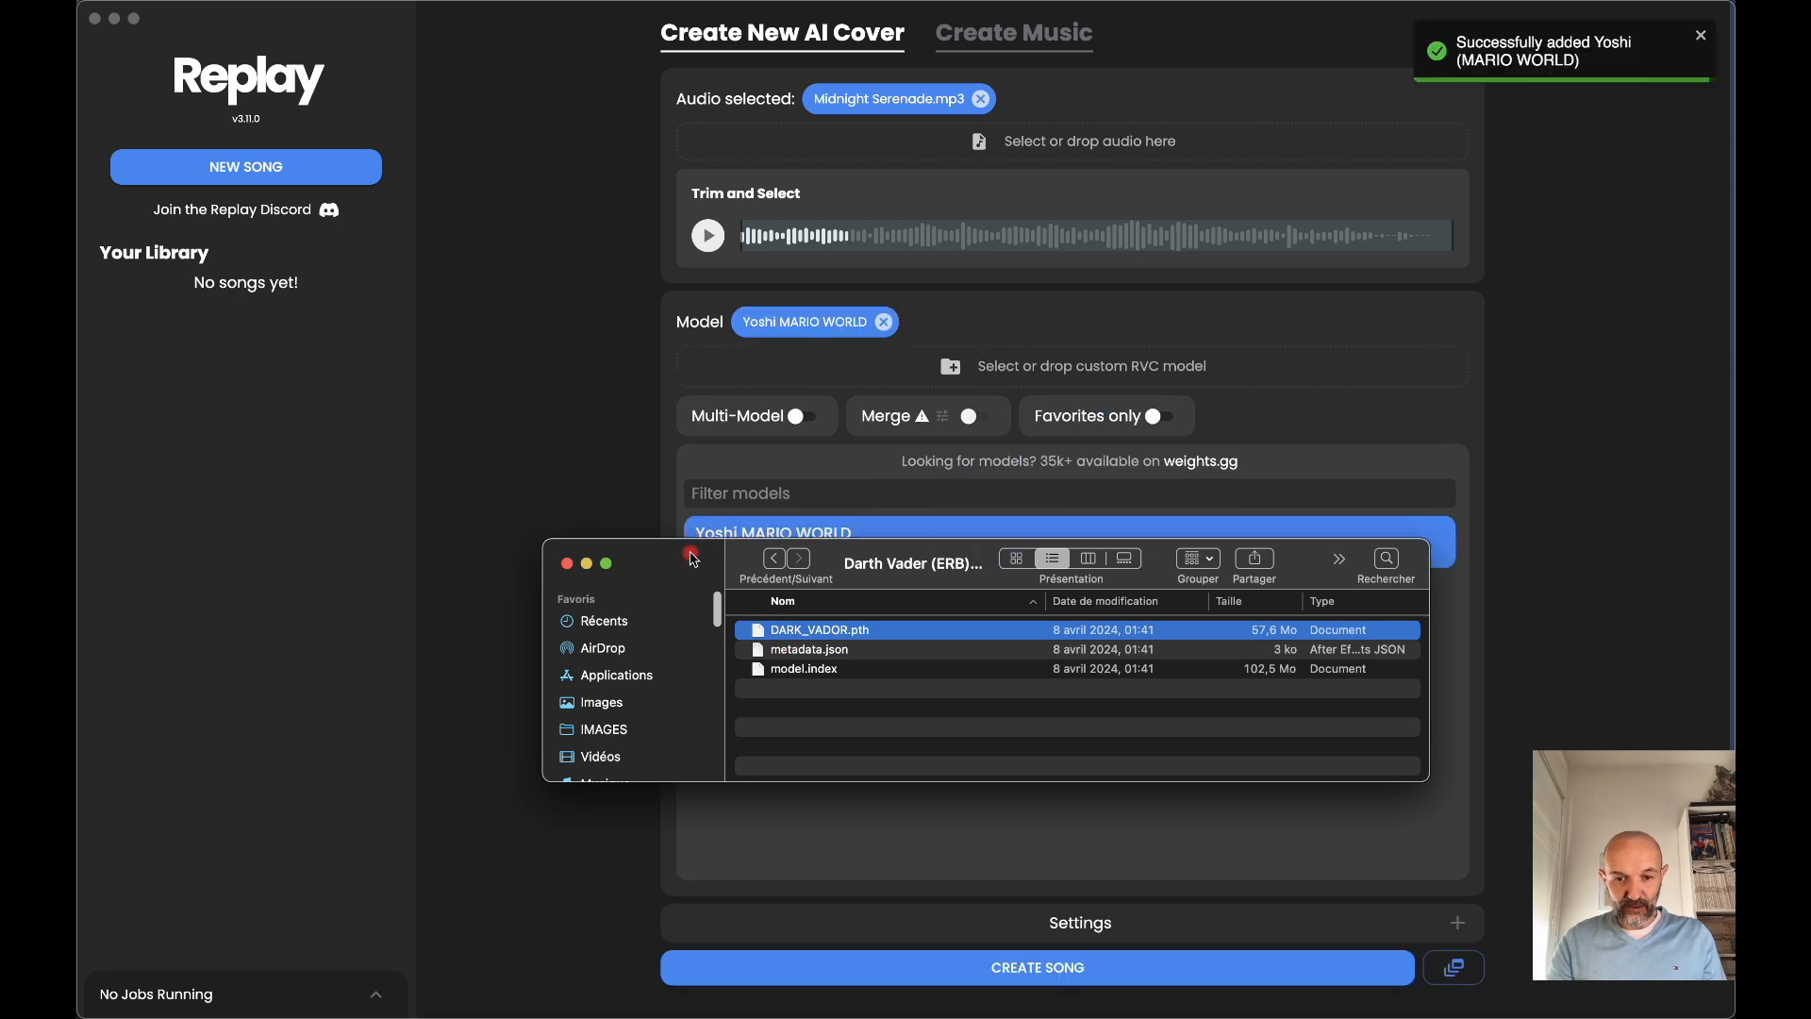
pyautogui.moveTo(690, 564); pyautogui.dragTo(758, 244)
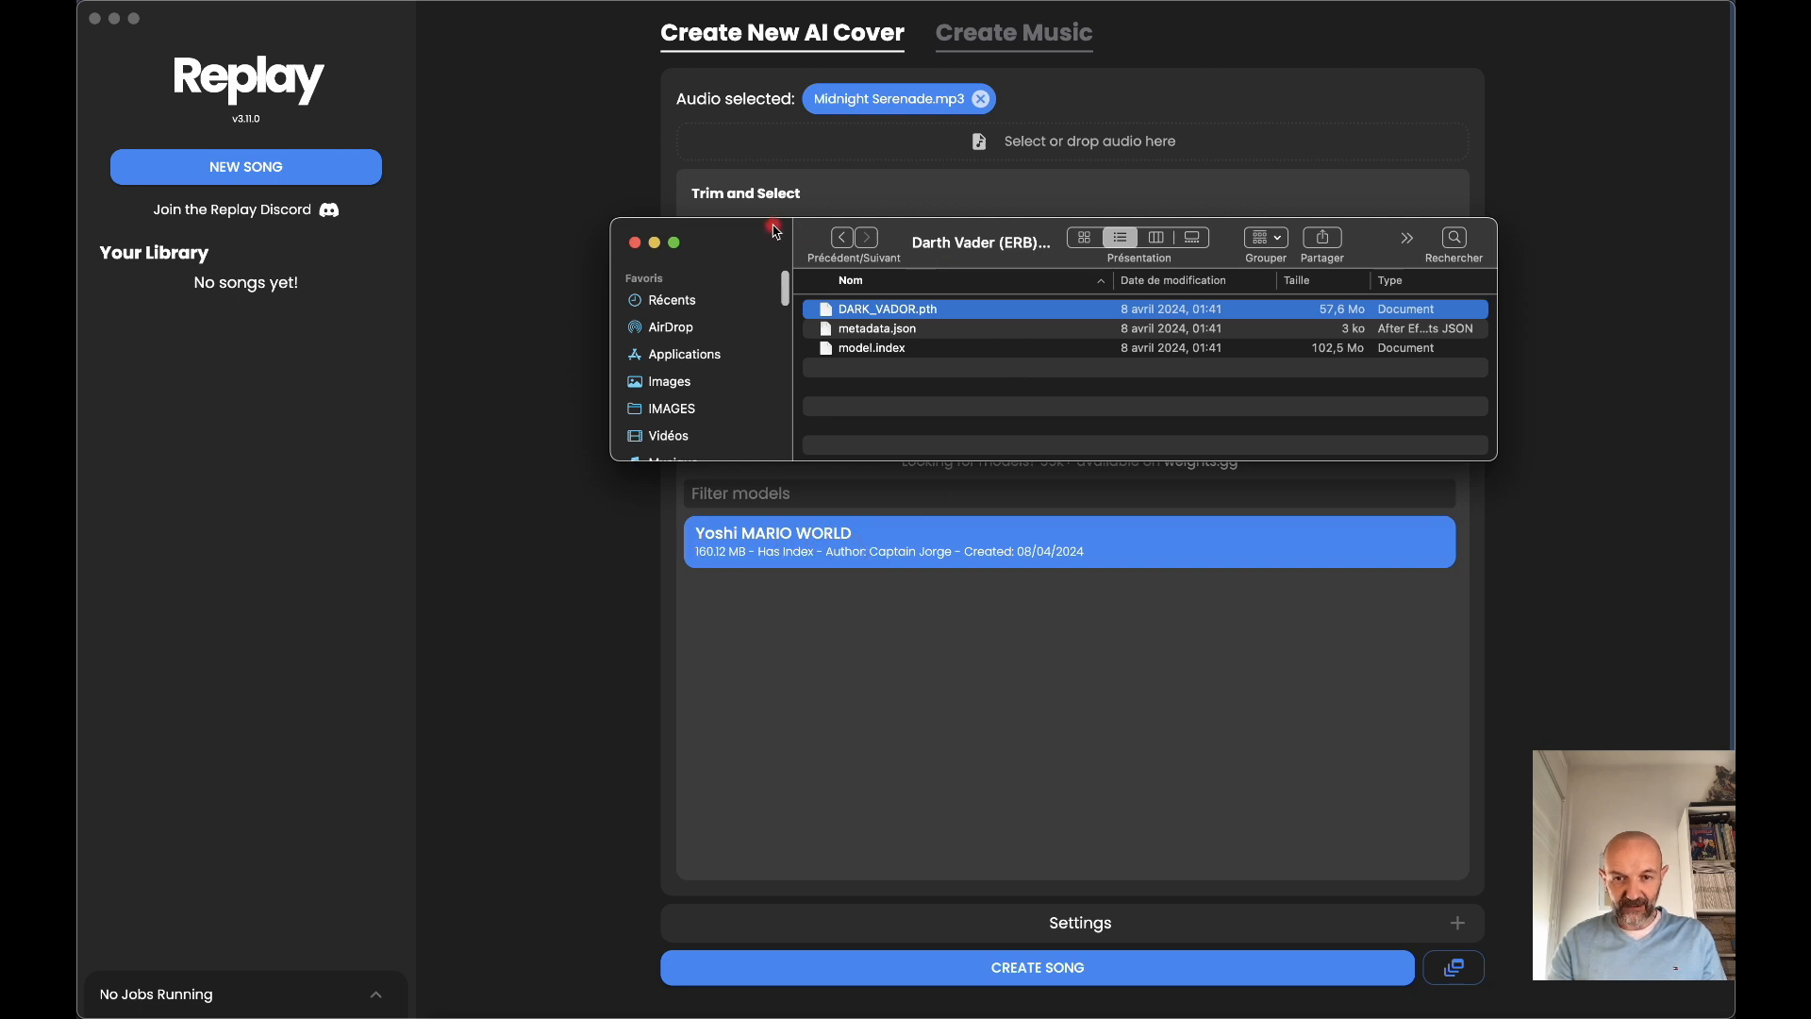
pyautogui.moveTo(761, 235); pyautogui.dragTo(695, 333)
# - Rename model.pth in the extracted Celine Dion (Falling Into You Era) folder to DION.pth and add it to Replay as a custom RVC model
pyautogui.click(776, 335)
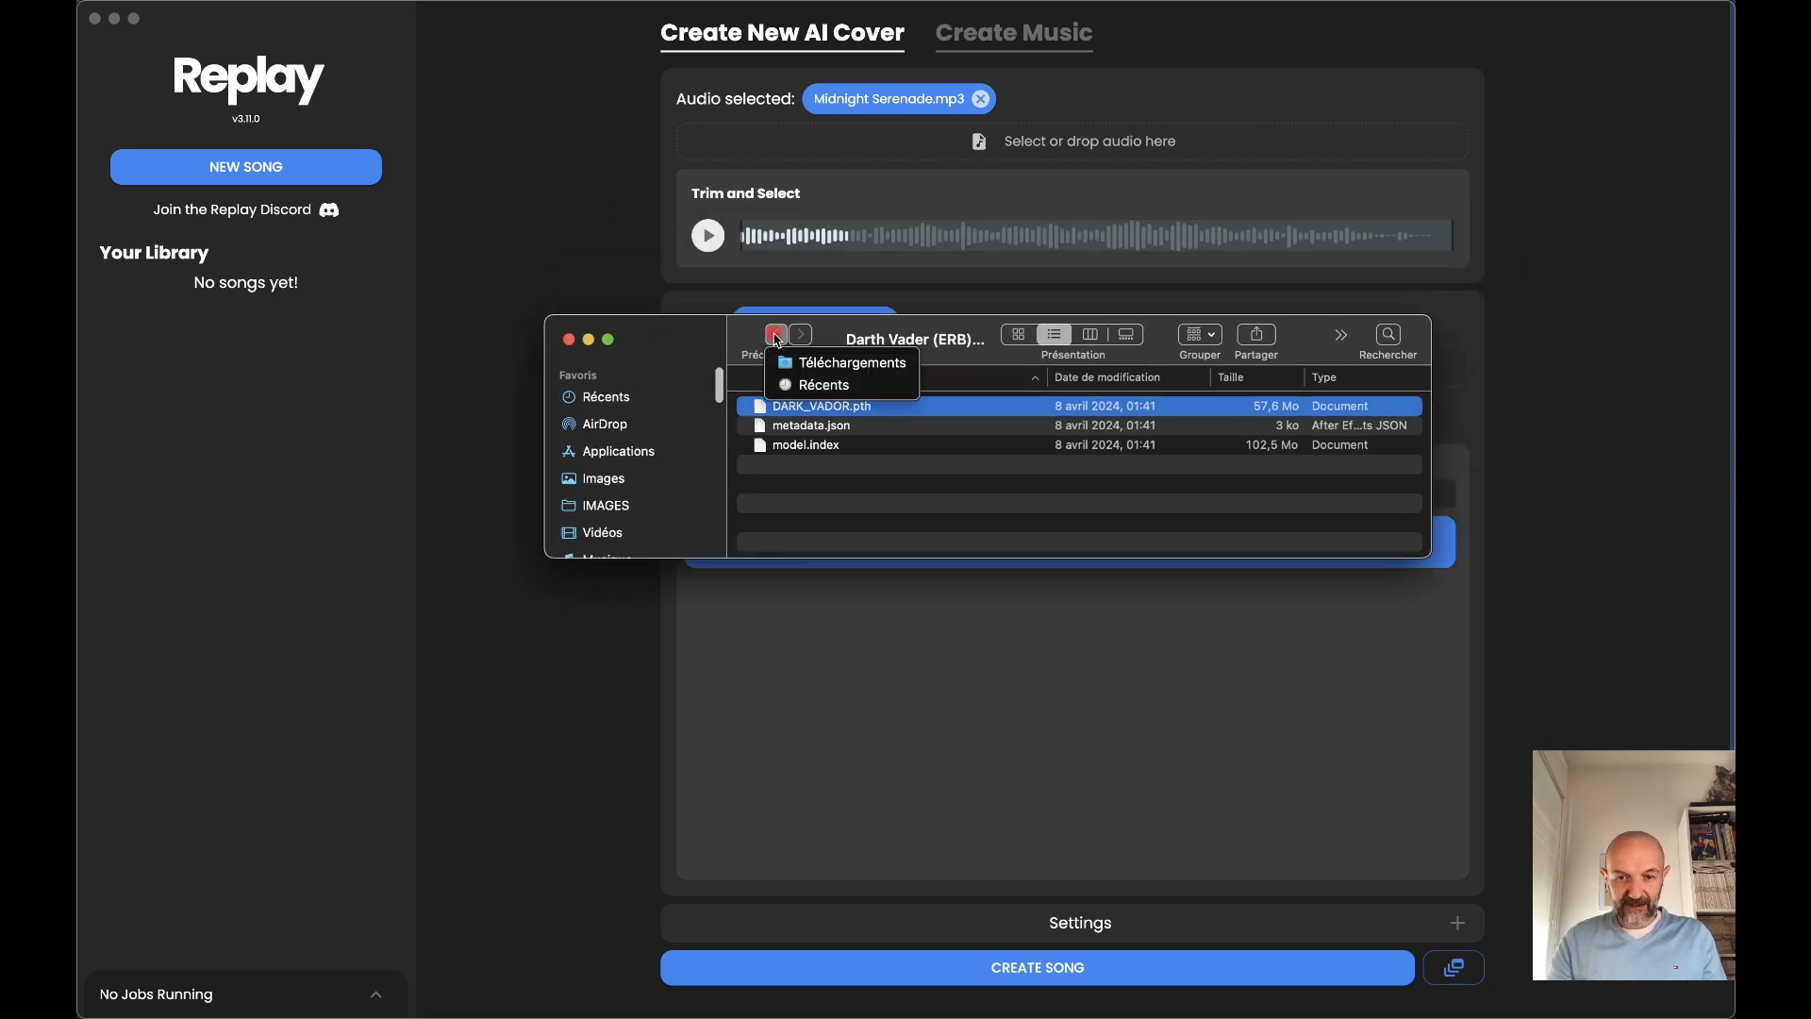
pyautogui.click(775, 335)
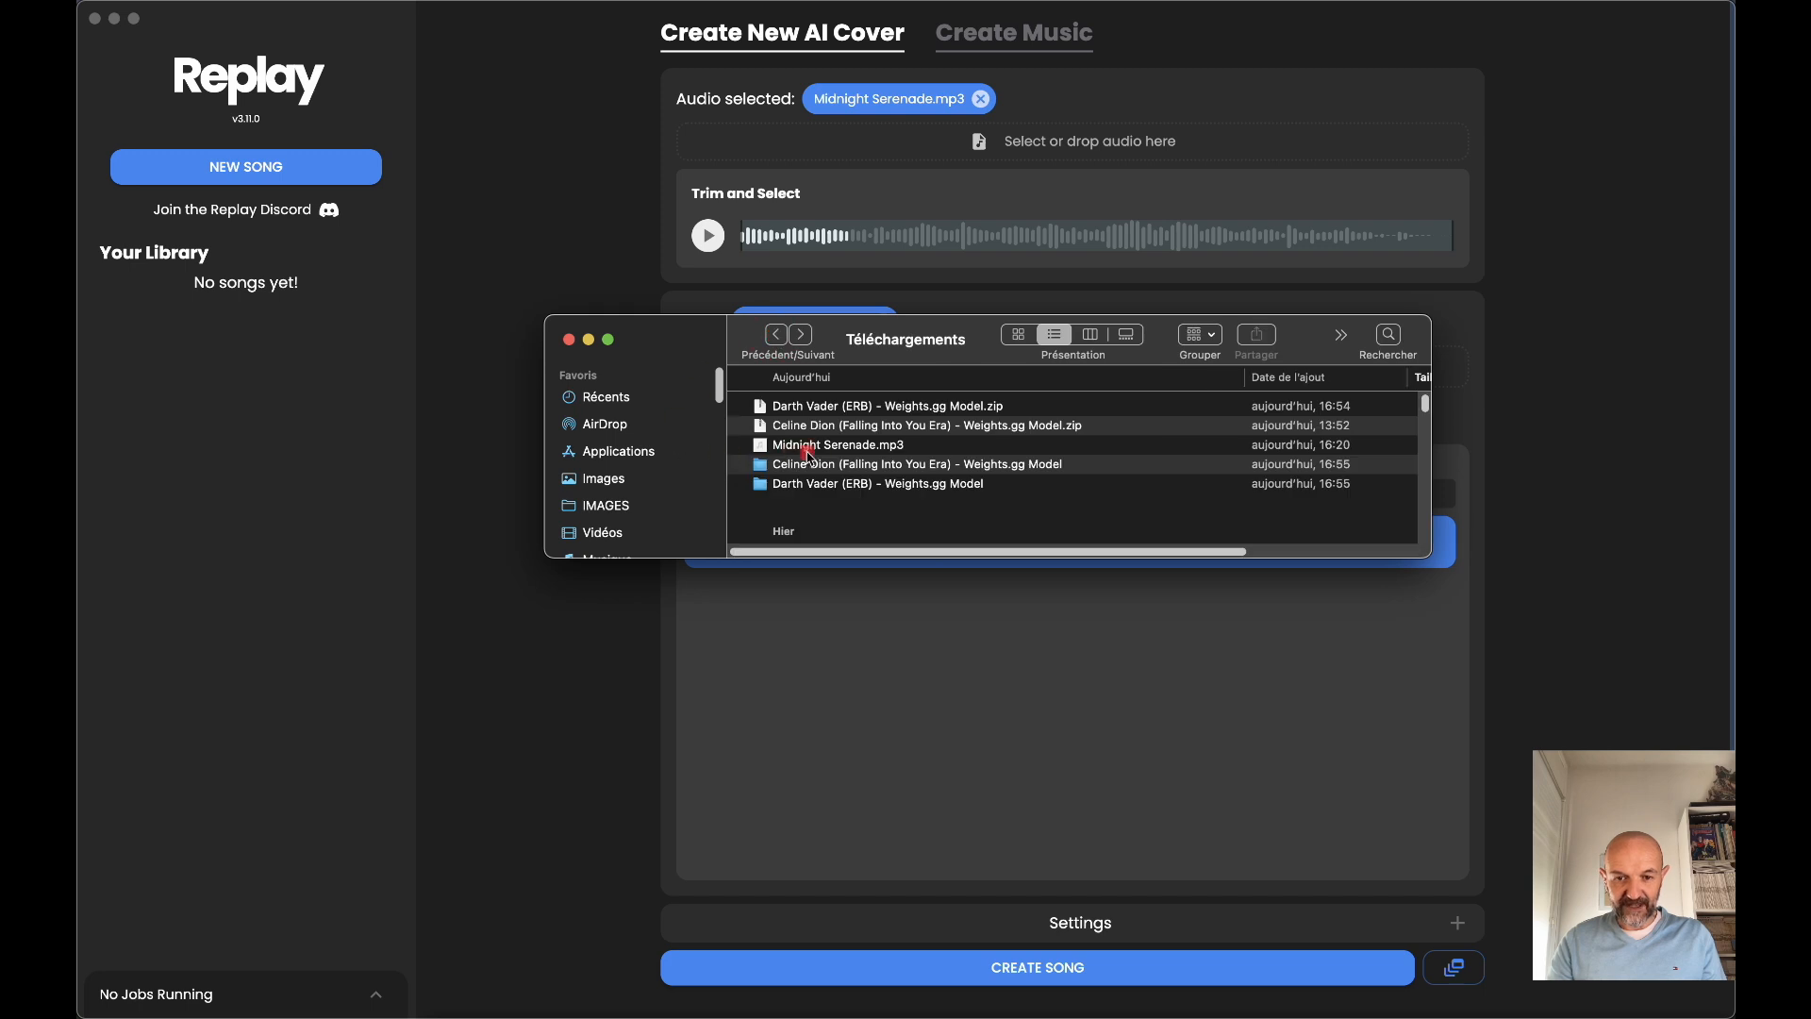
pyautogui.click(831, 464)
pyautogui.doubleClick(830, 464)
pyautogui.click(786, 447)
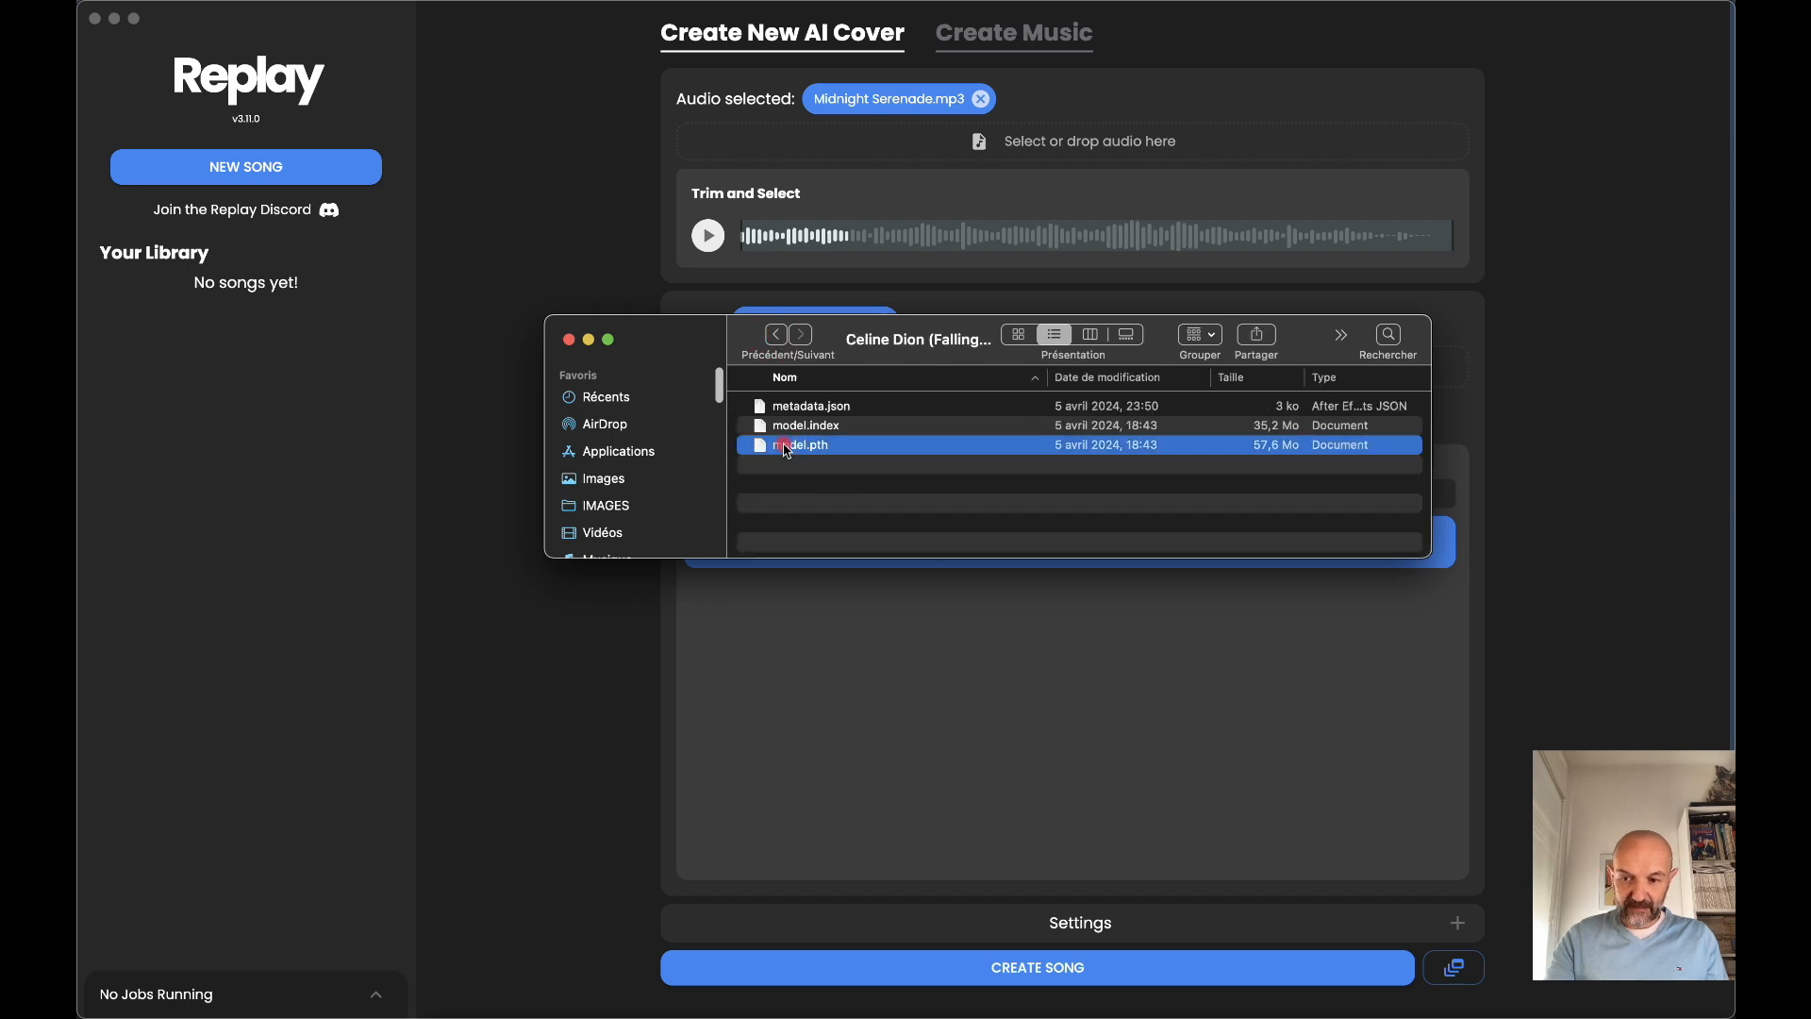
pyautogui.click(785, 447)
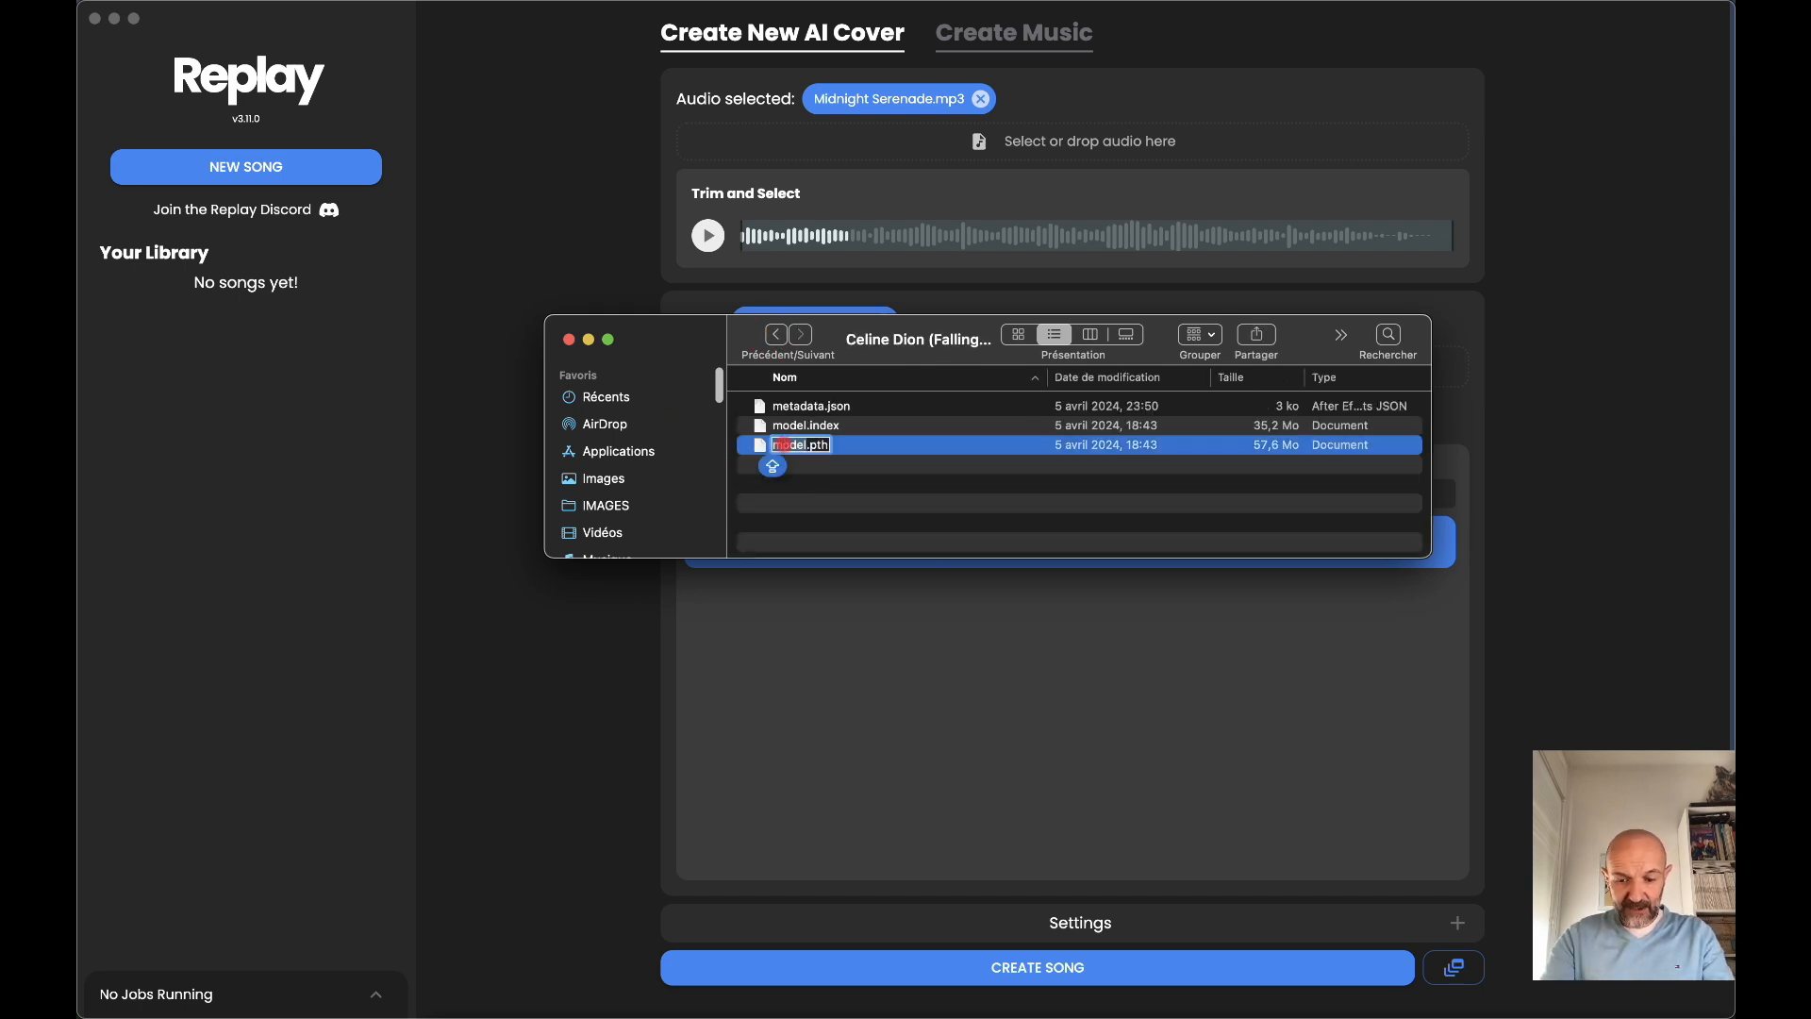
pyautogui.write('DION')
pyautogui.press('Return')
pyautogui.moveTo(775, 406); pyautogui.dragTo(1031, 363)
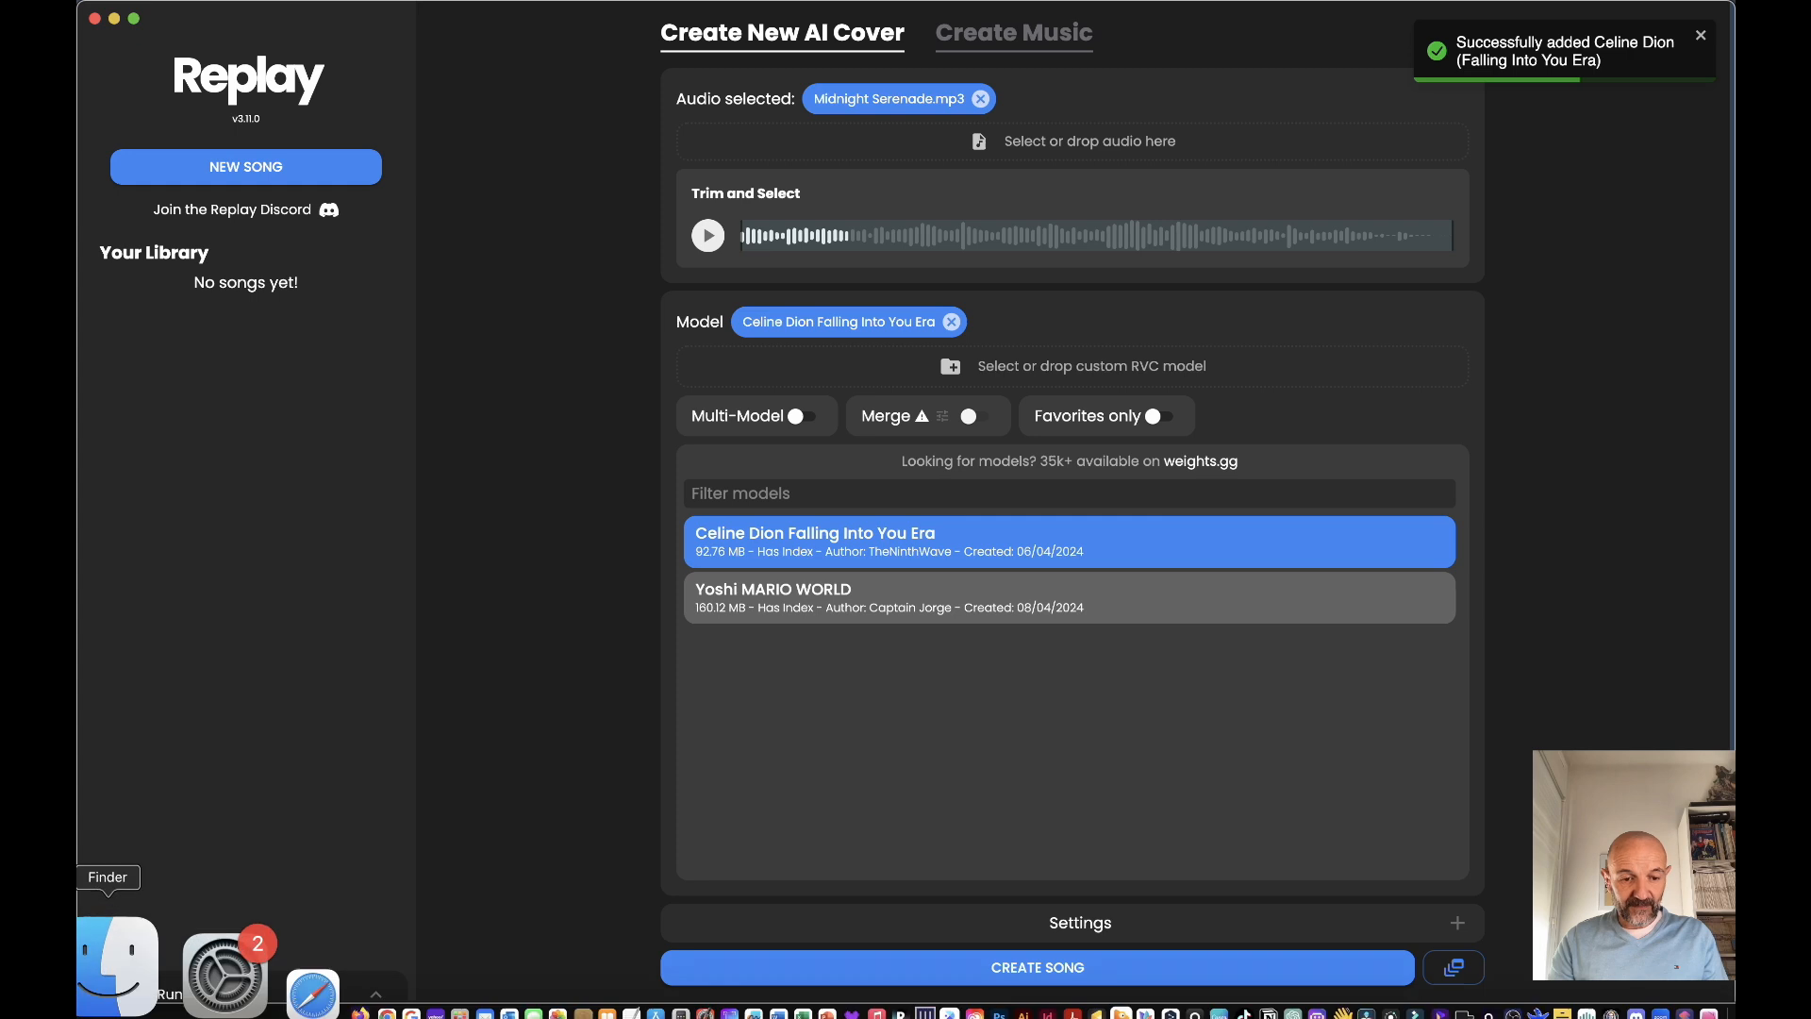
# - Try to add BOWIE.pth from the MODELES VOIX folder in Finder's Musique folder to Replay as a custom RVC model
pyautogui.click(99, 1011)
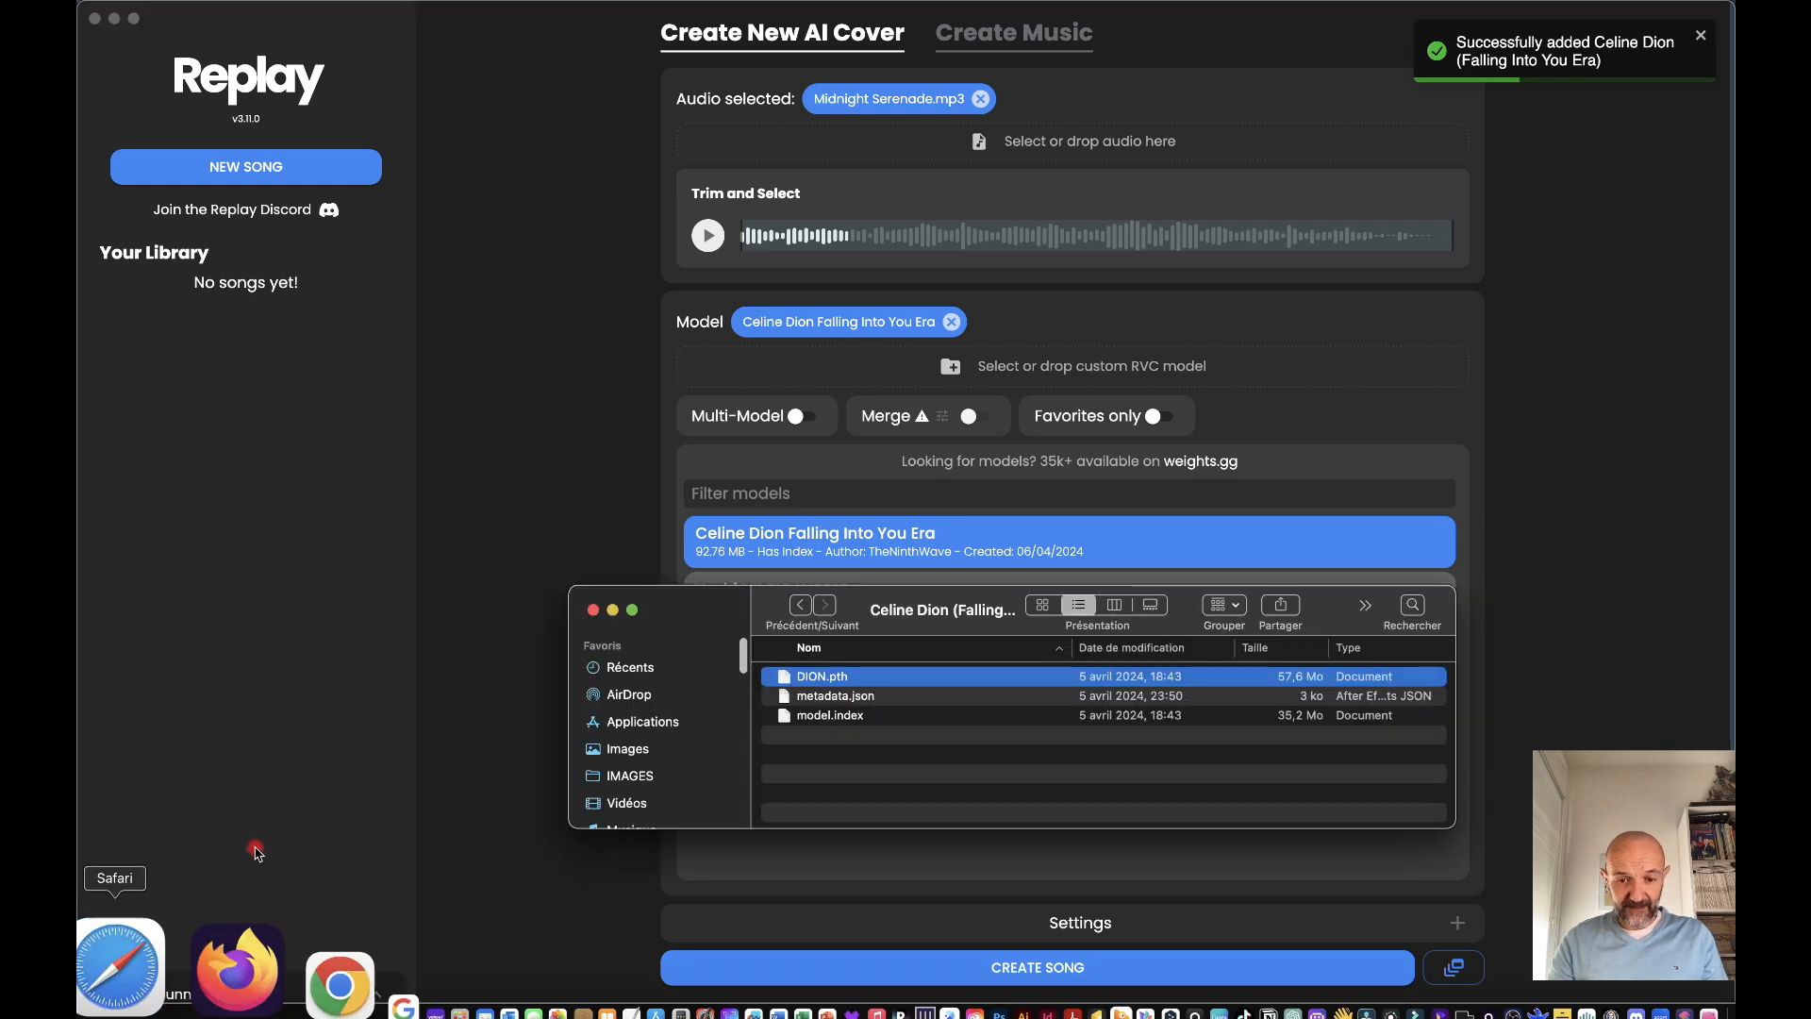
pyautogui.scroll(-3, 614, 772)
pyautogui.click(630, 719)
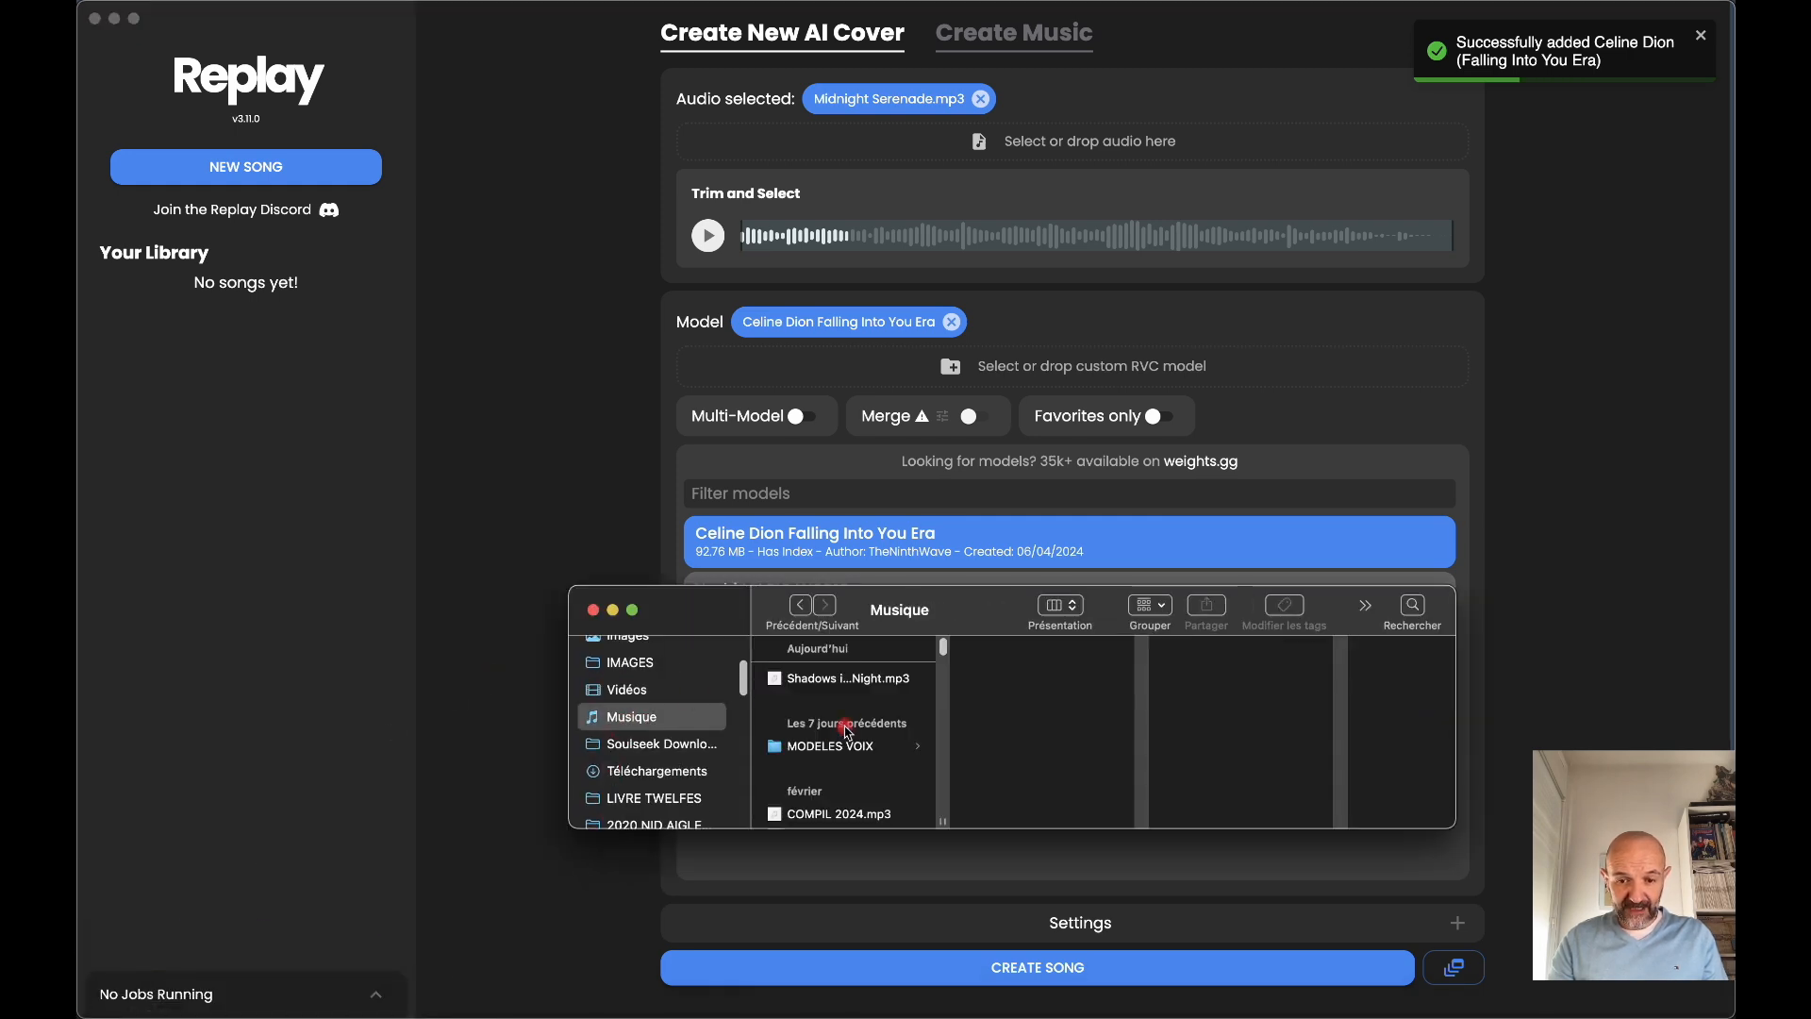
pyautogui.click(811, 748)
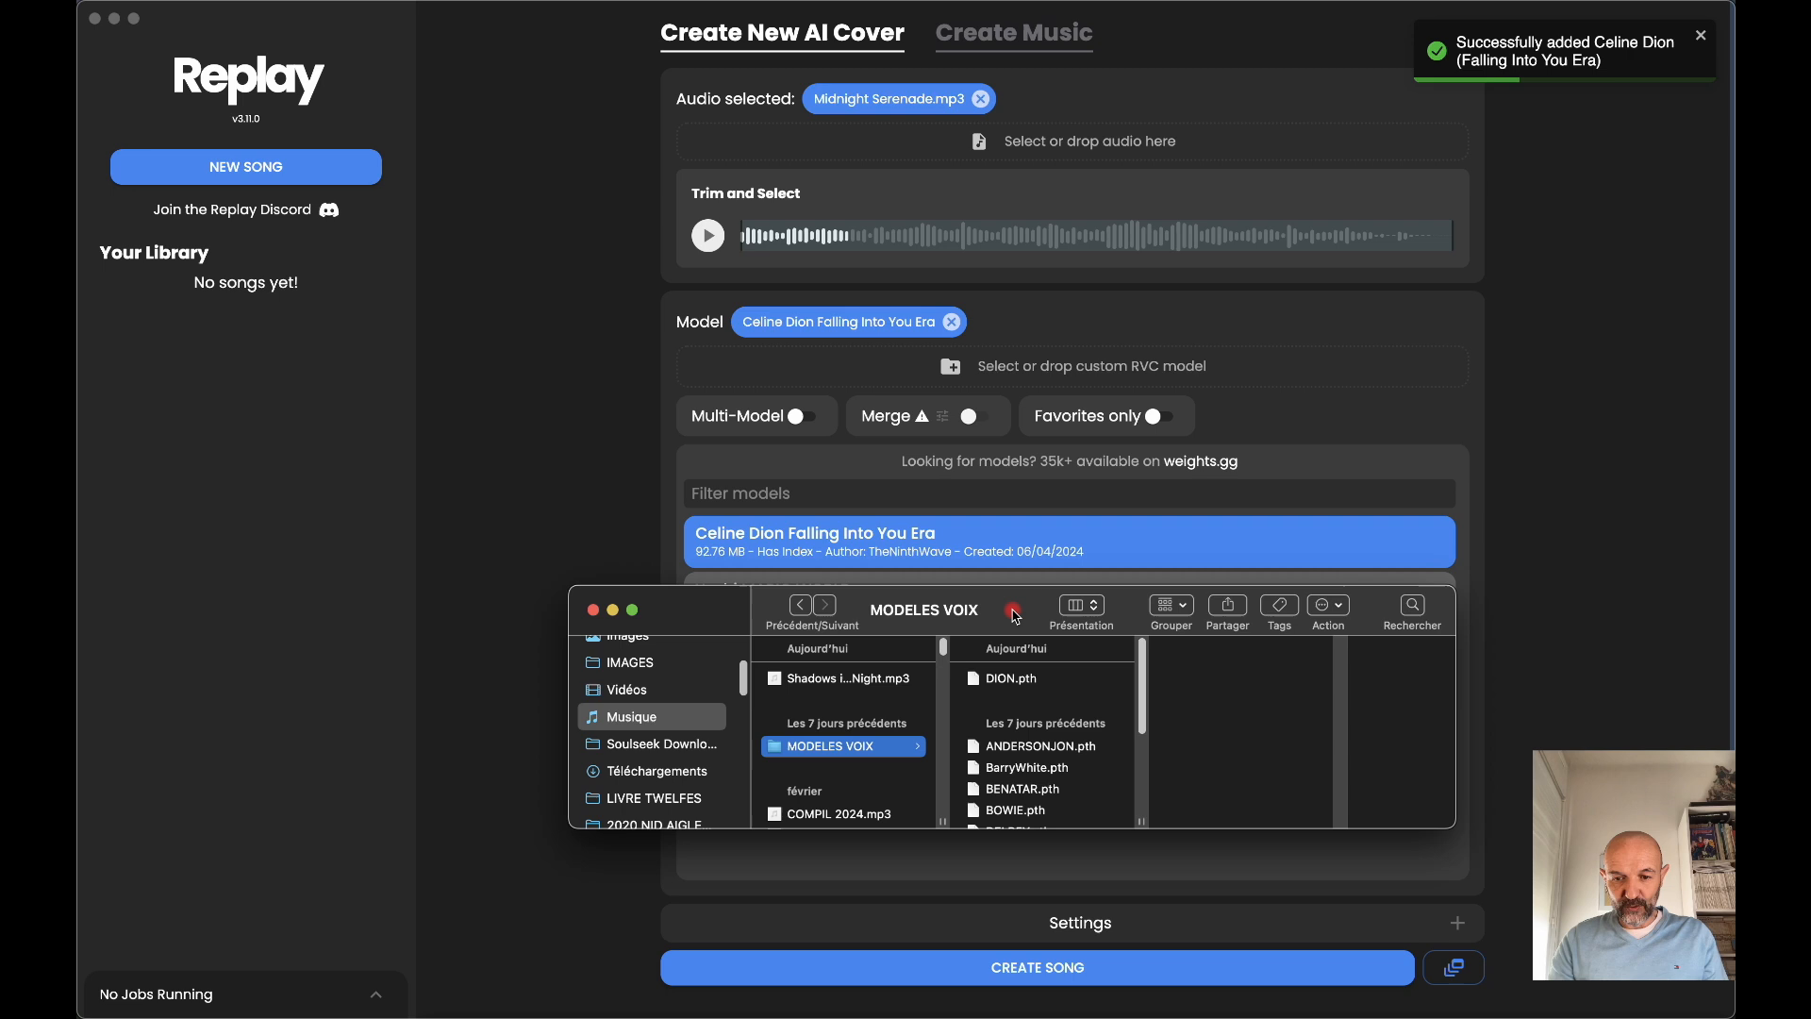
pyautogui.moveTo(1015, 617); pyautogui.dragTo(967, 386)
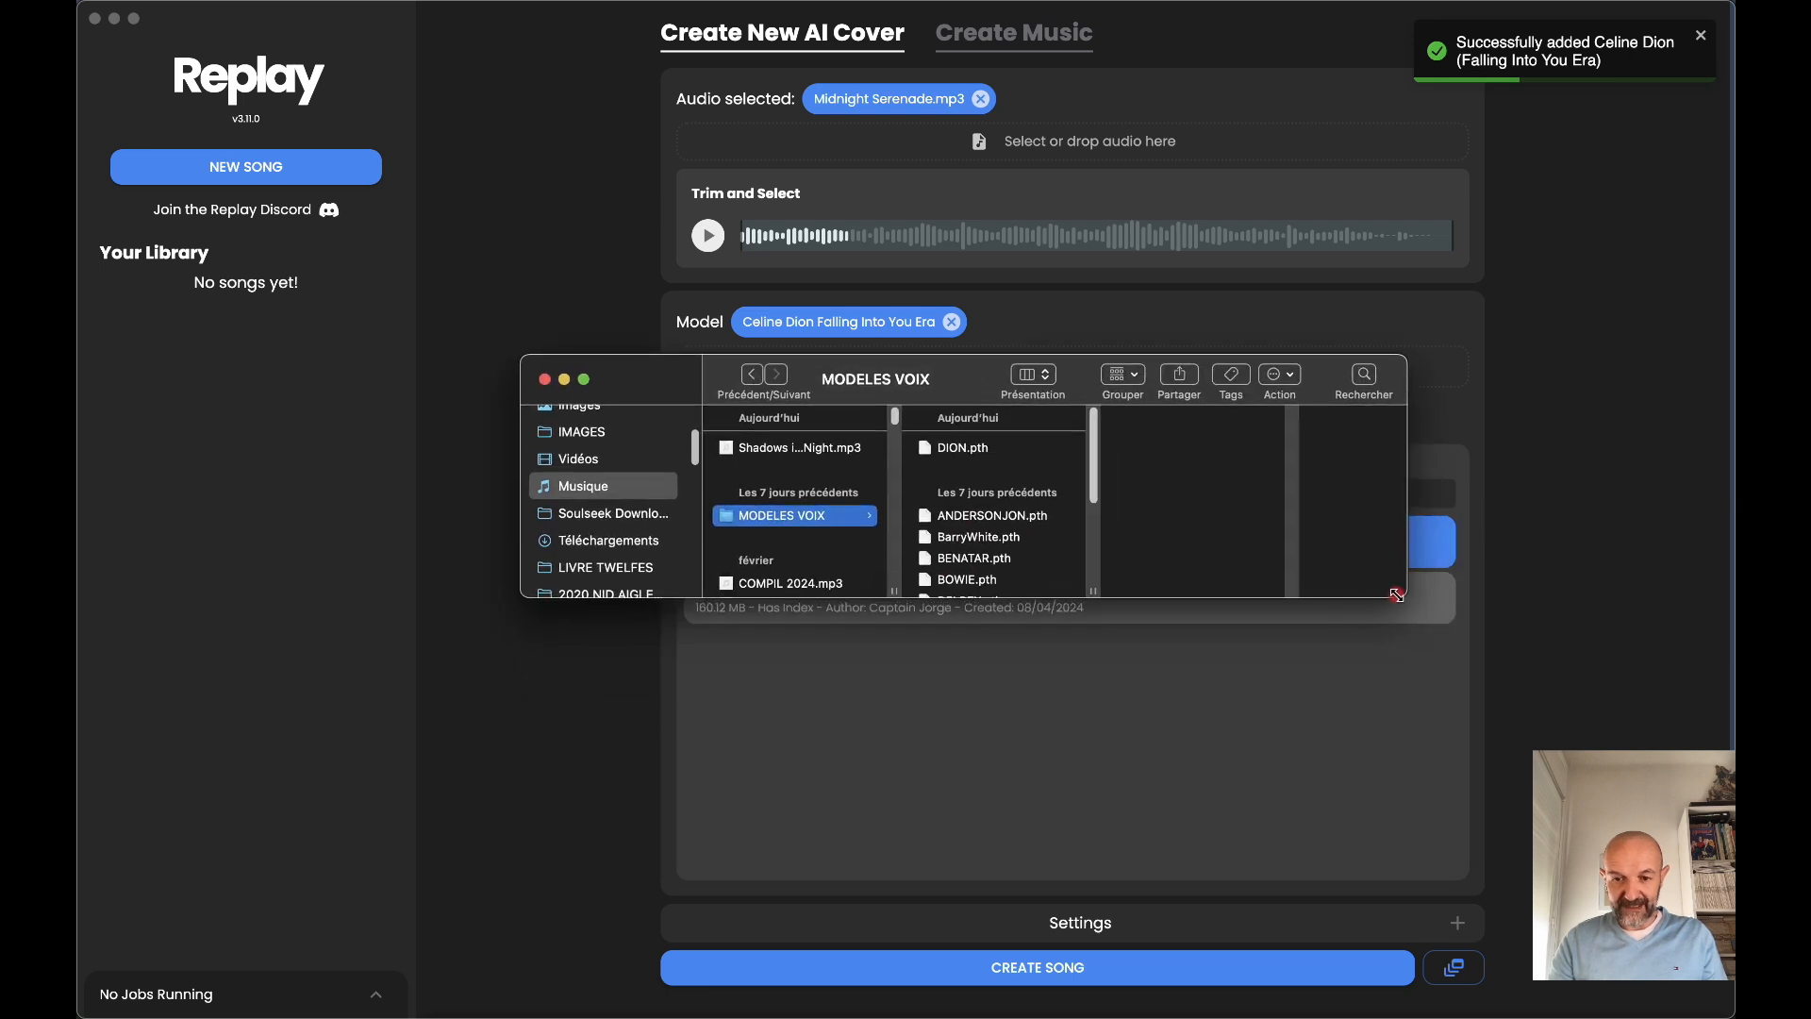
pyautogui.moveTo(1397, 596); pyautogui.dragTo(1423, 817)
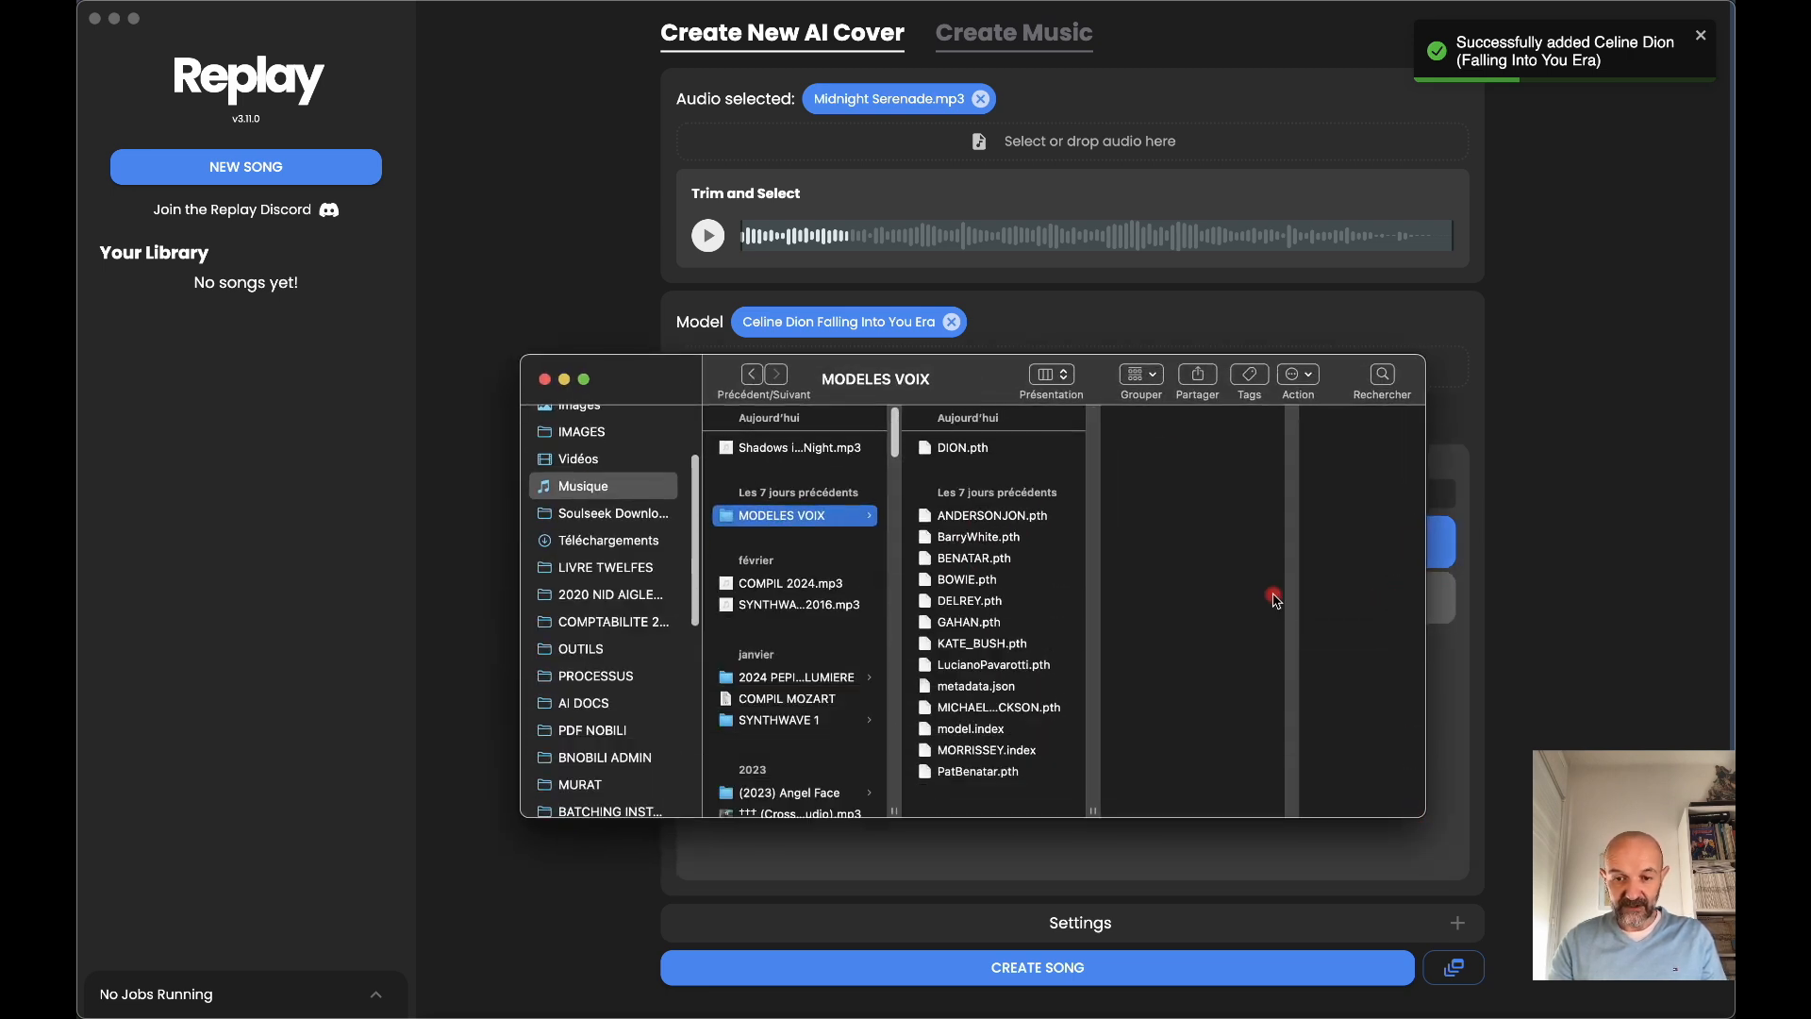
pyautogui.moveTo(1030, 393); pyautogui.dragTo(967, 651)
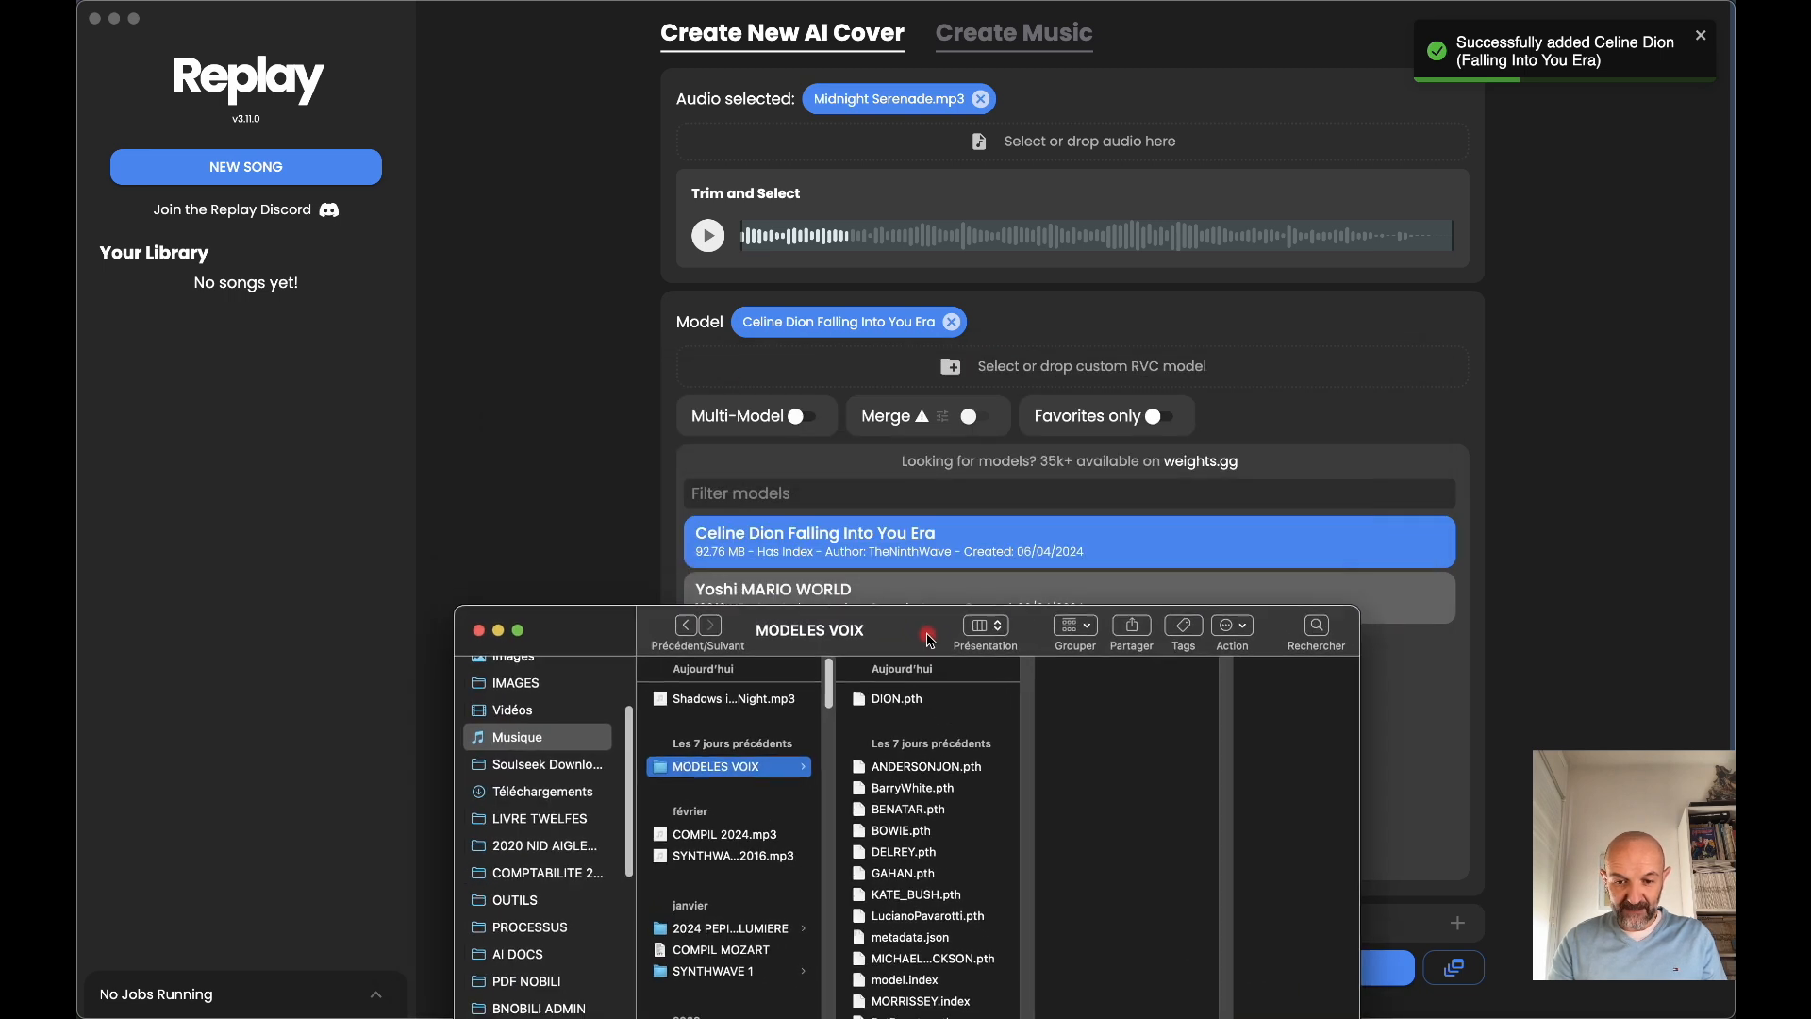
pyautogui.moveTo(875, 826); pyautogui.dragTo(1052, 371)
# - Try to add GAHAN.pth from the MODELES VOIX folder to Replay as a custom RVC model, keeping the model drop area uncovered
pyautogui.moveTo(819, 638); pyautogui.dragTo(807, 448)
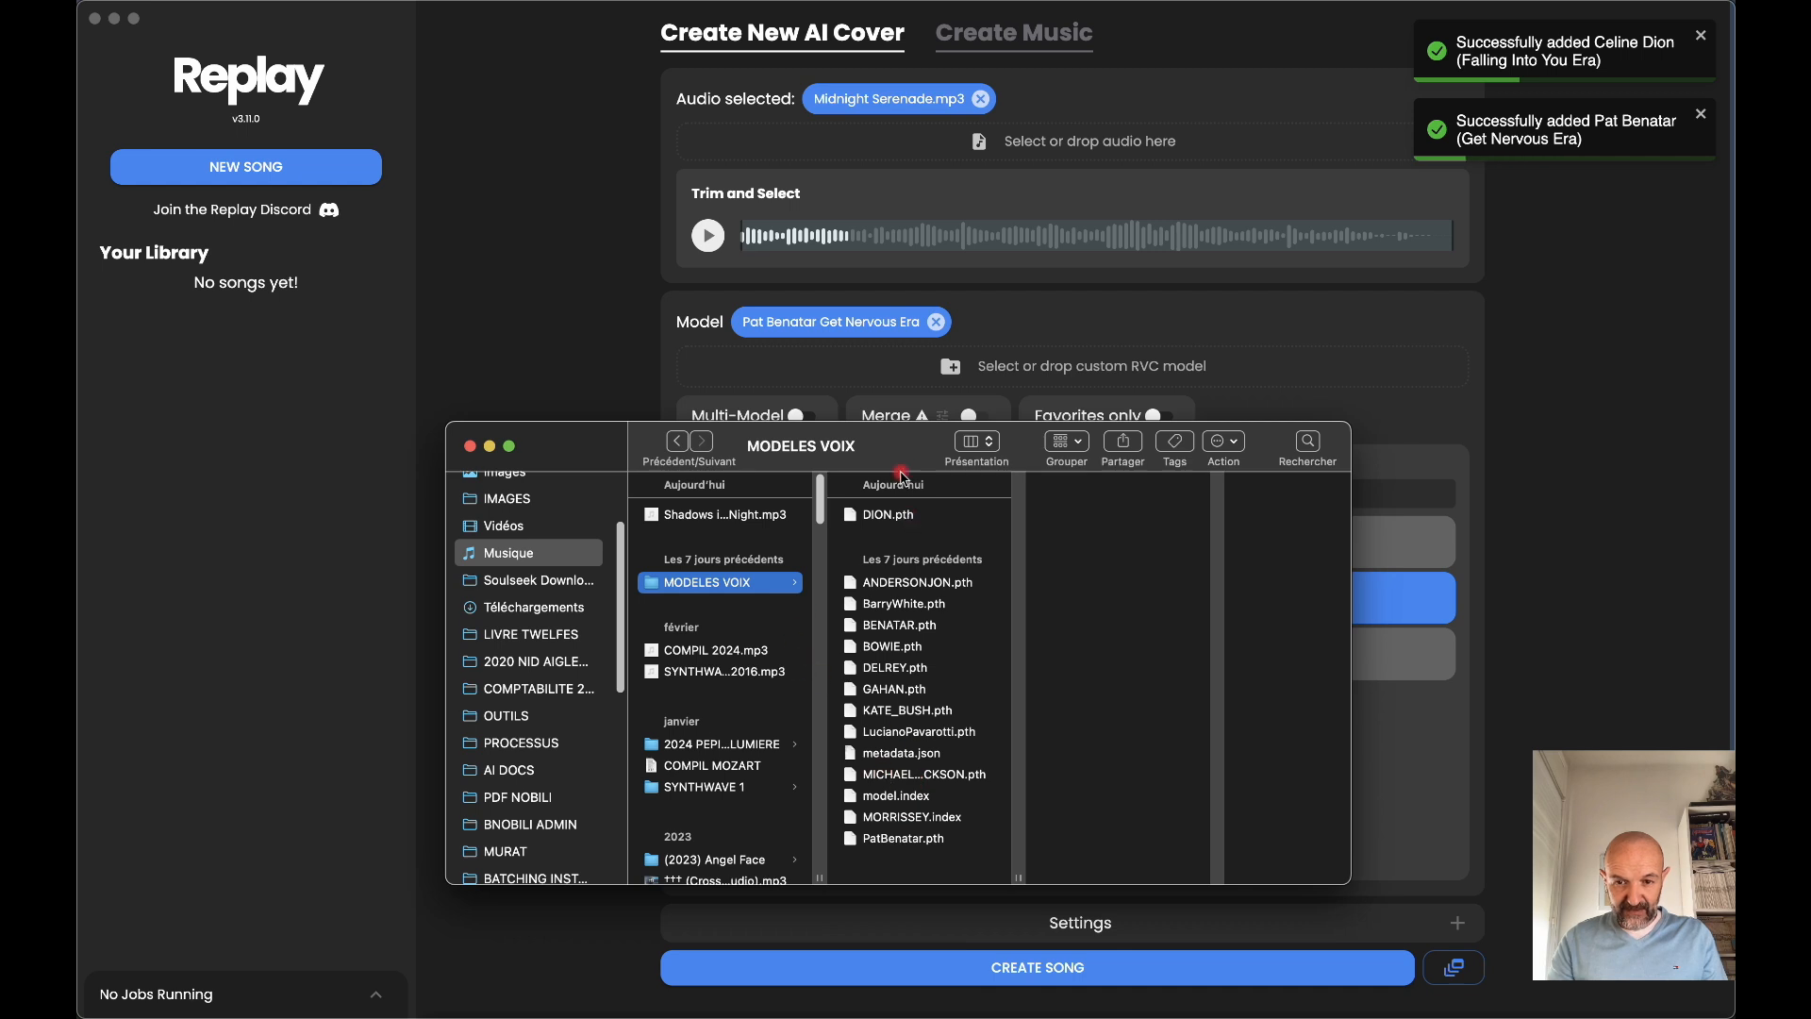
pyautogui.moveTo(905, 444); pyautogui.dragTo(938, 79)
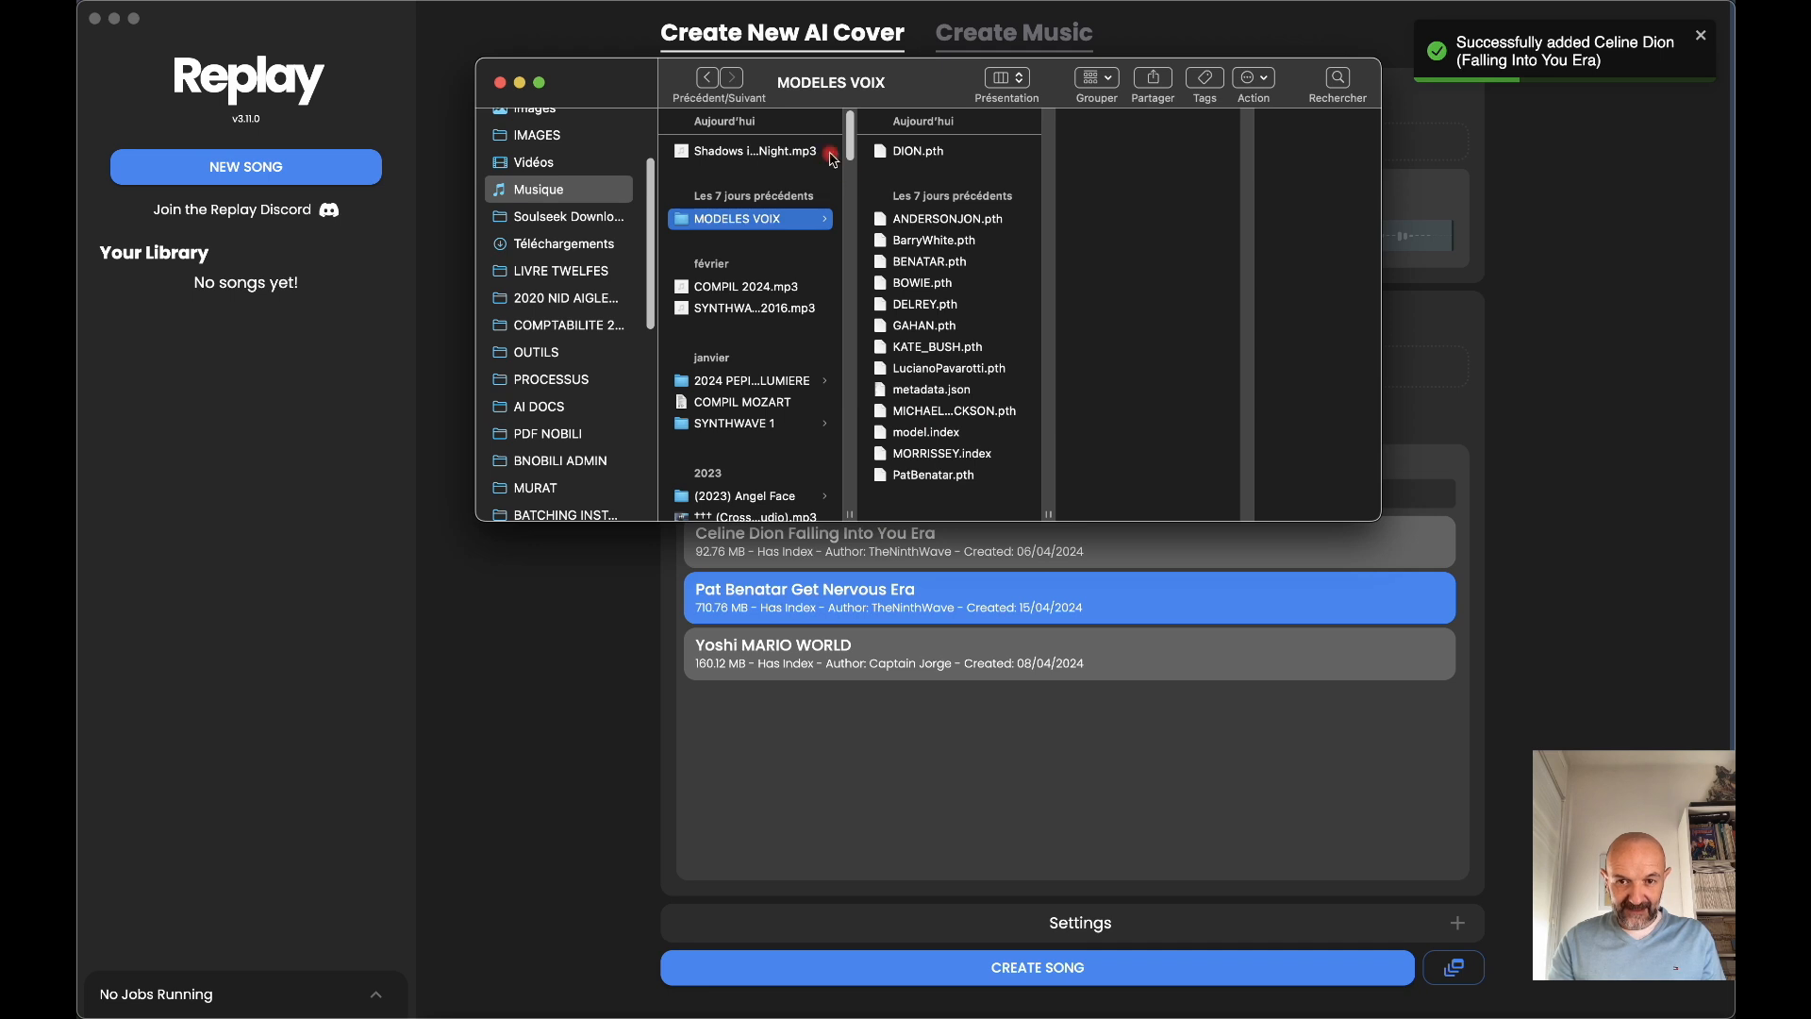
pyautogui.moveTo(925, 73); pyautogui.dragTo(987, 11)
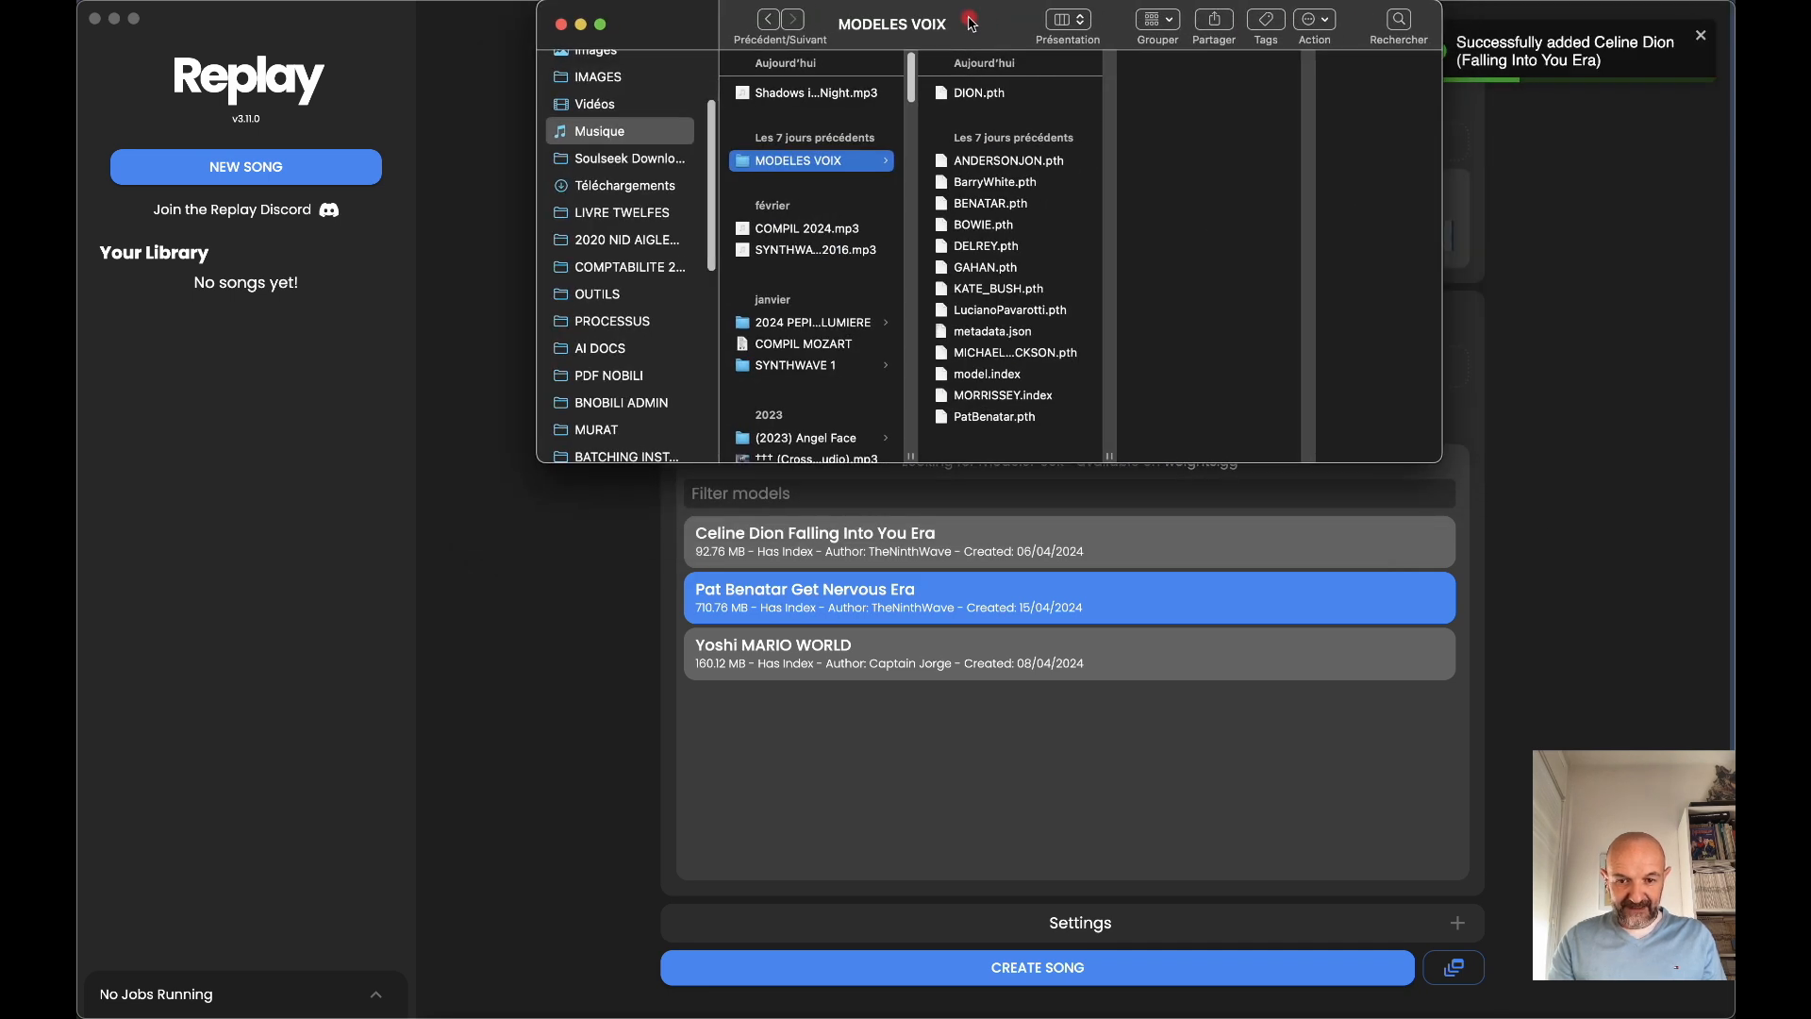
pyautogui.click(959, 270)
pyautogui.moveTo(959, 273); pyautogui.dragTo(848, 764)
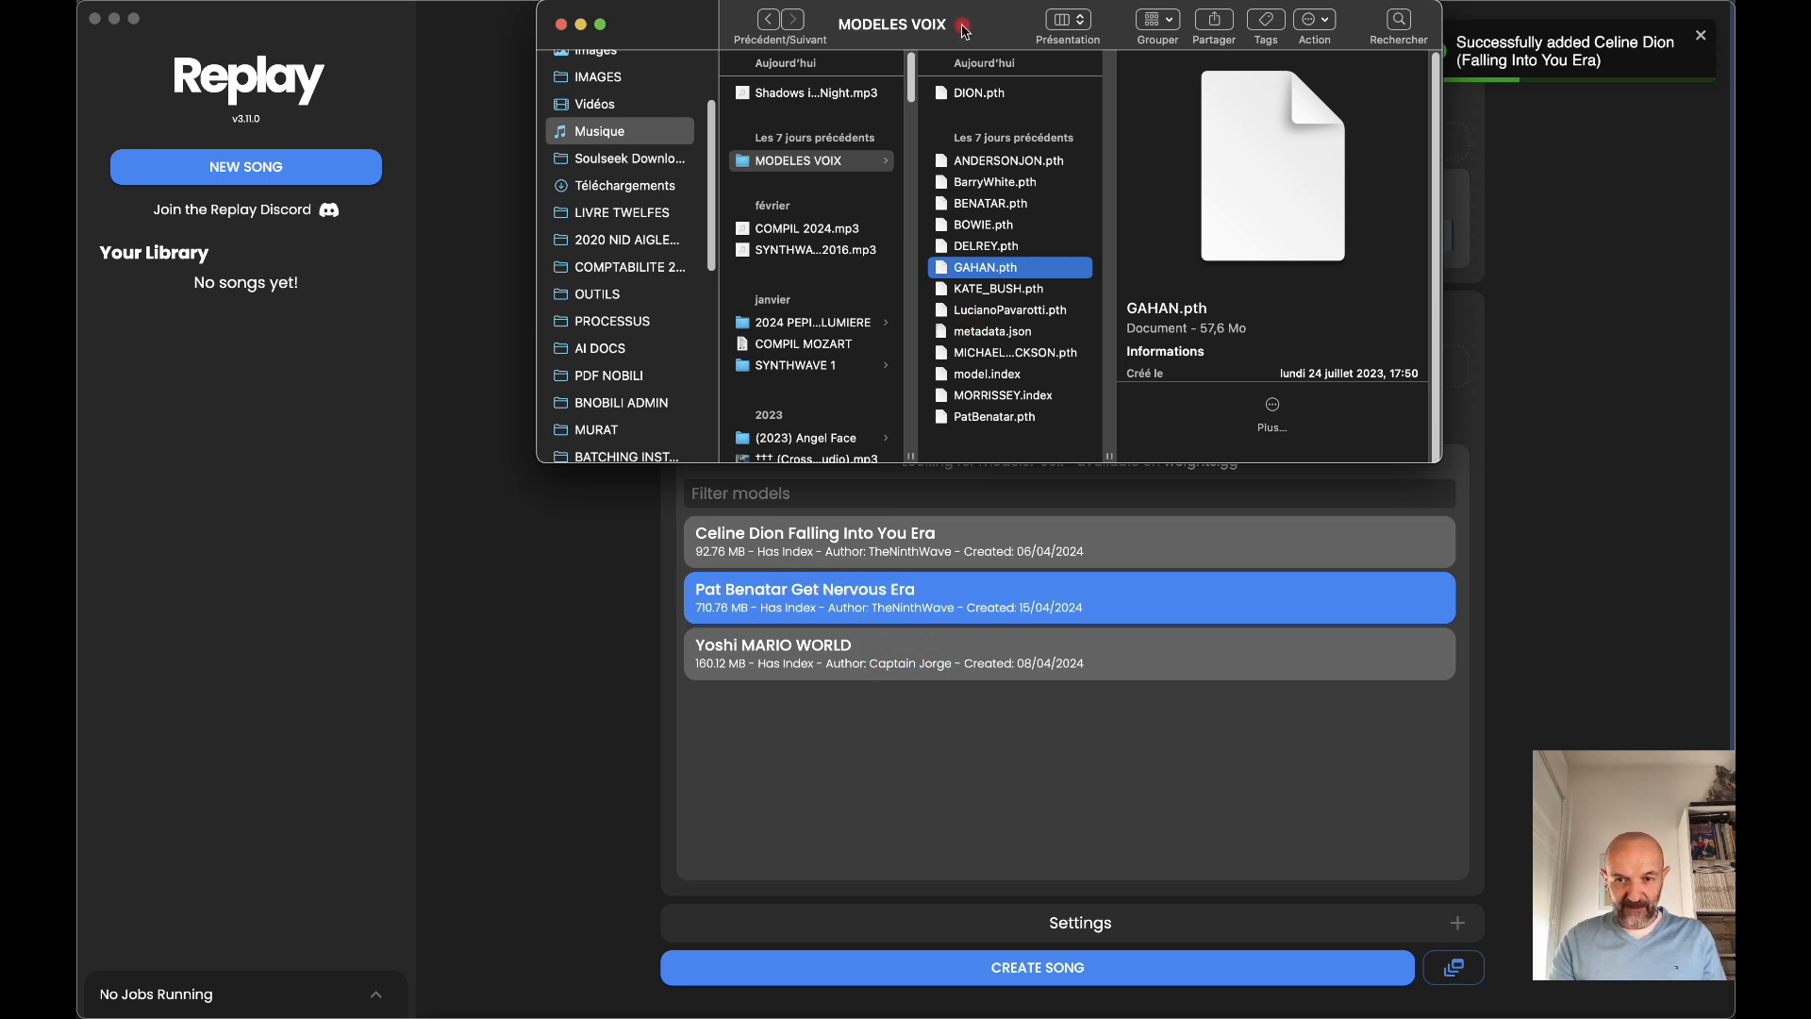
pyautogui.moveTo(979, 33); pyautogui.dragTo(787, 582)
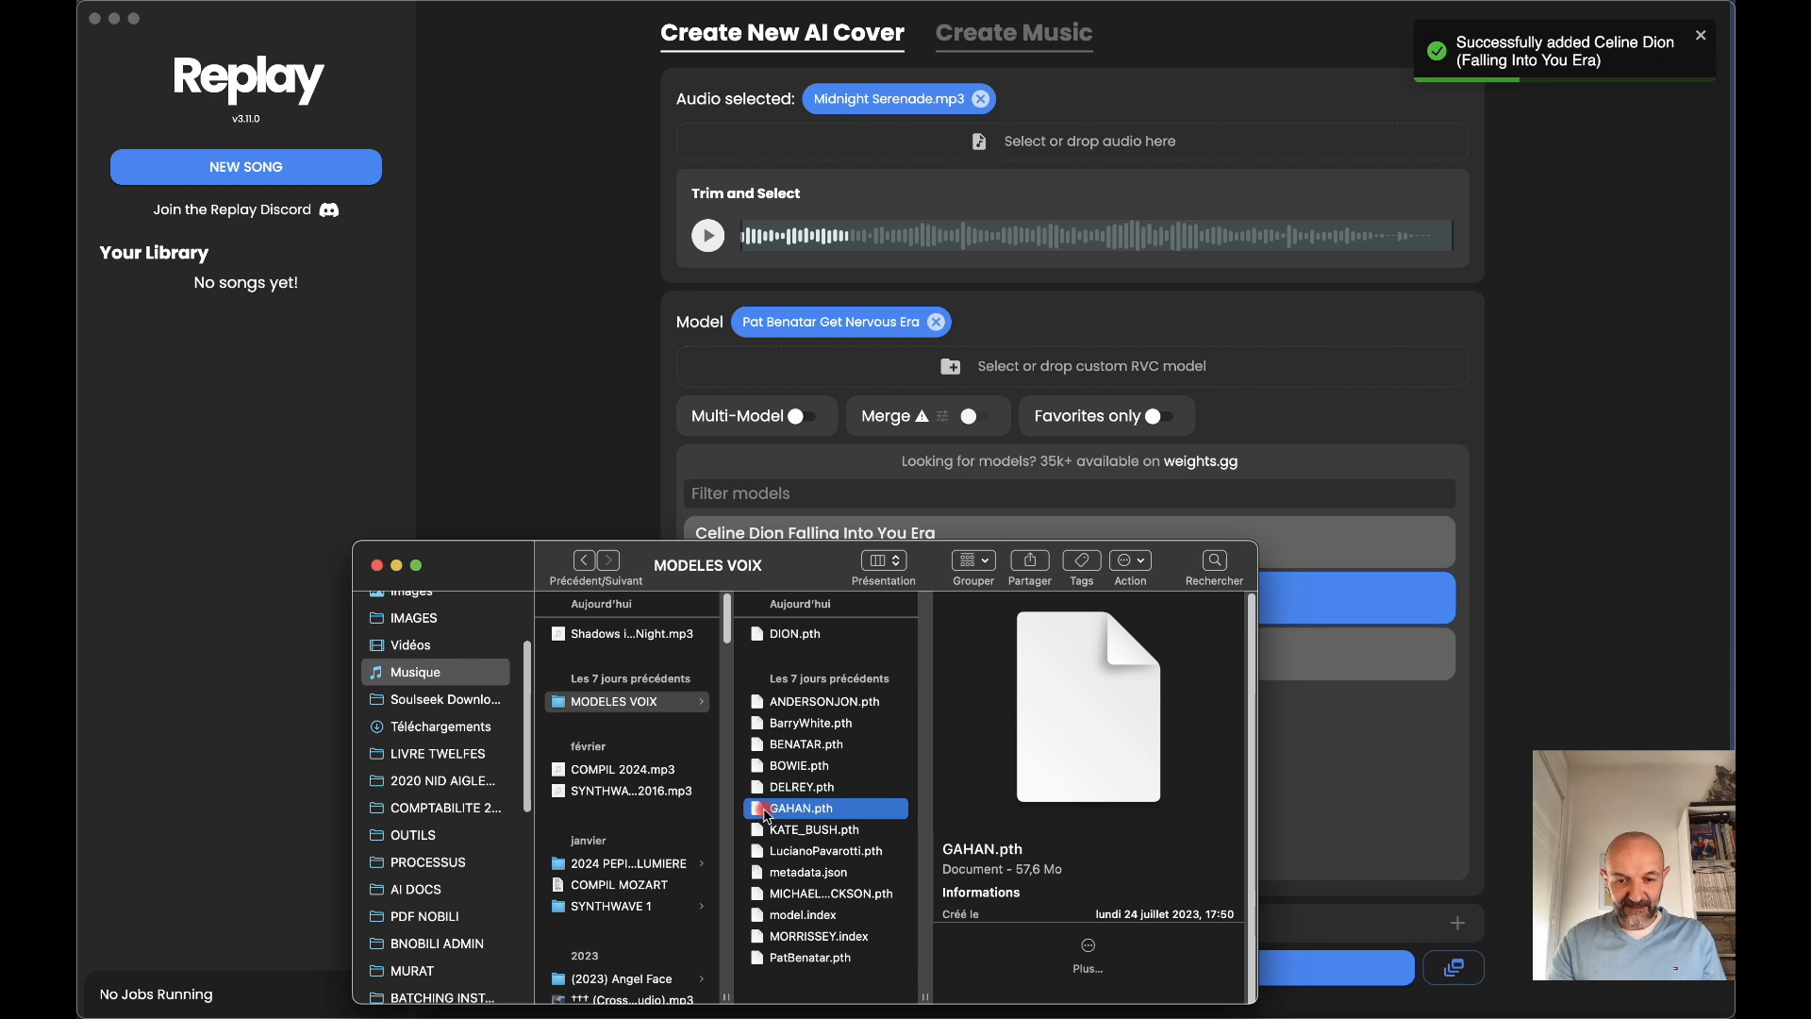
pyautogui.moveTo(766, 814); pyautogui.dragTo(997, 378)
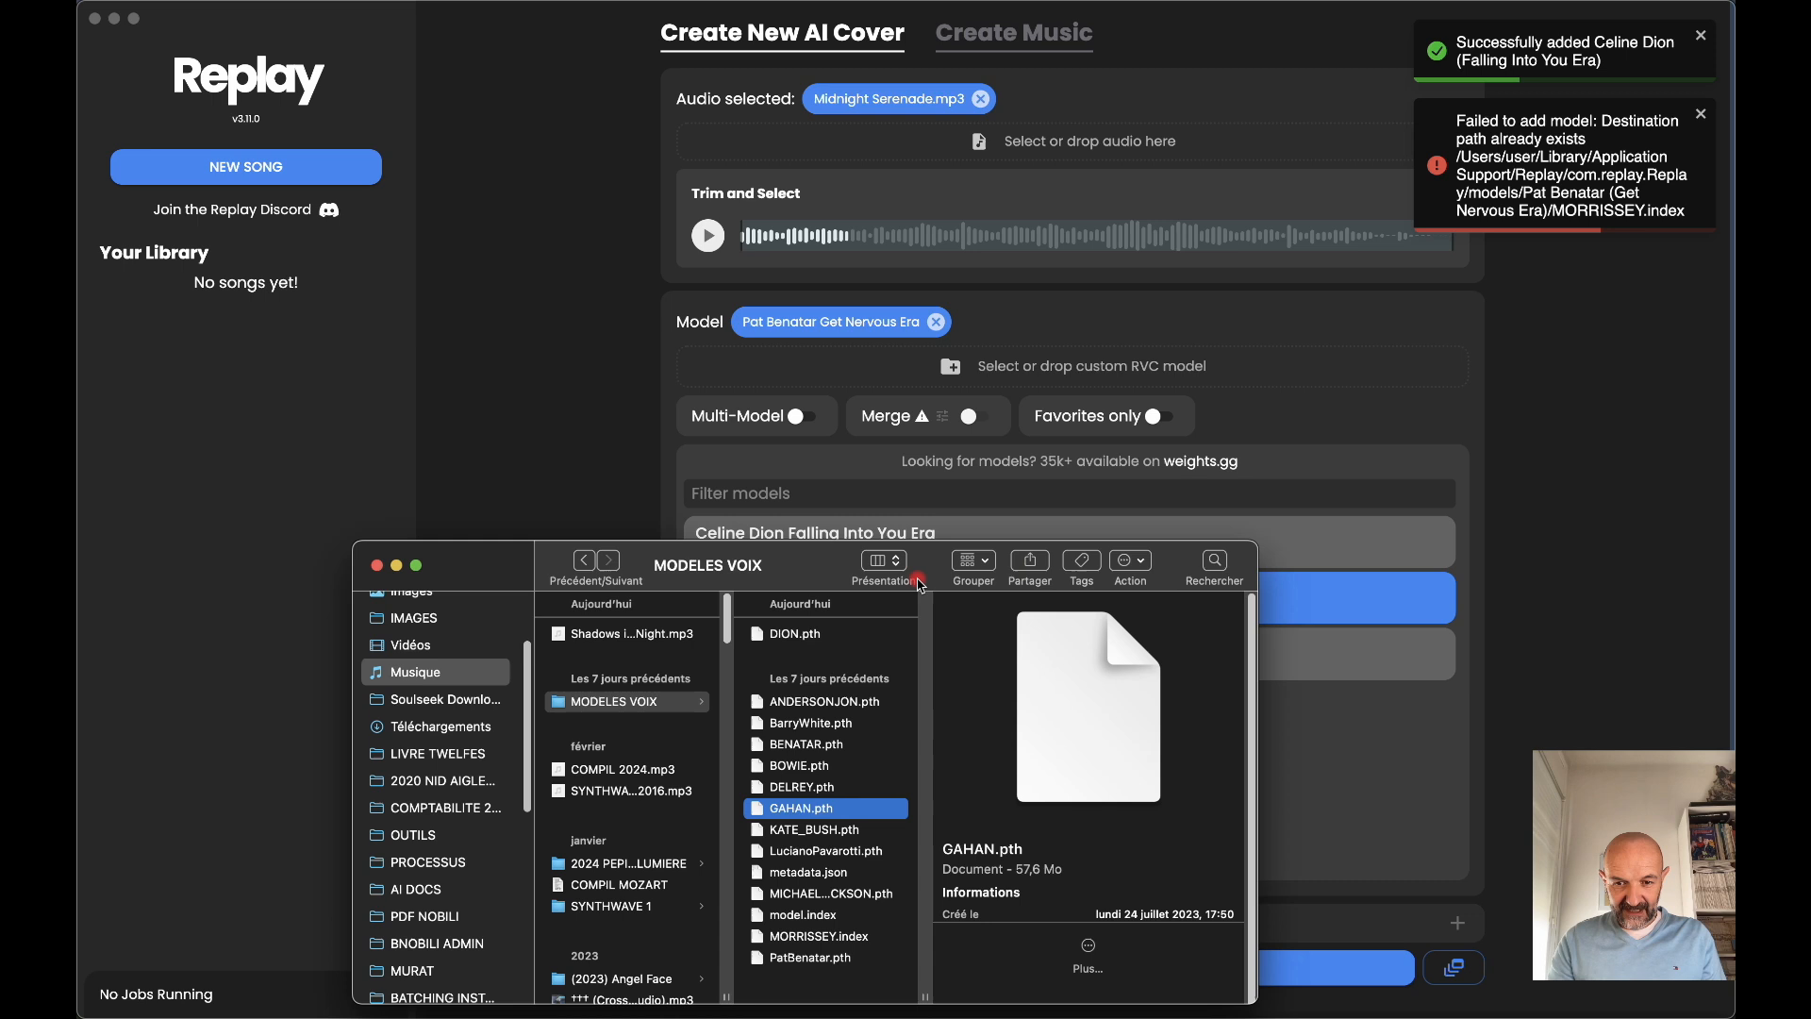
pyautogui.moveTo(776, 813); pyautogui.dragTo(1036, 368)
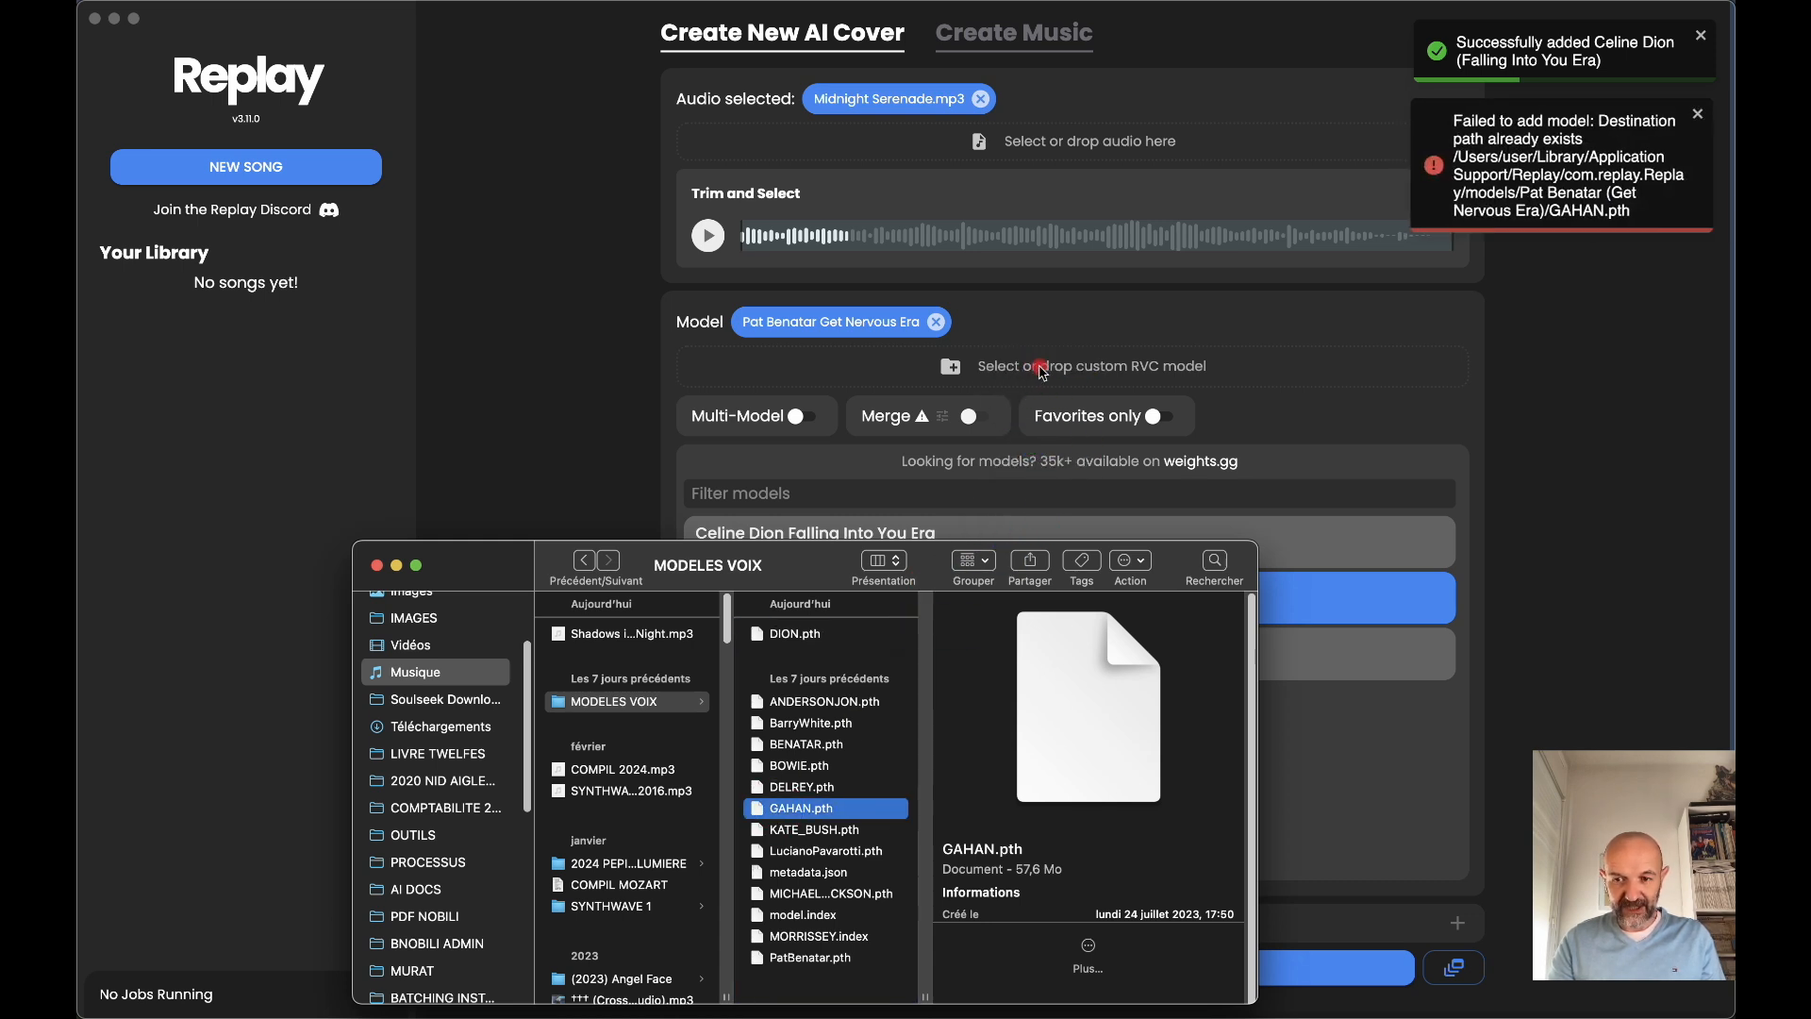
# - Try to add DELREY.pth from the MODELES VOIX folder to Replay as a custom RVC model
pyautogui.click(792, 786)
pyautogui.moveTo(792, 786); pyautogui.dragTo(1087, 366)
pyautogui.moveTo(799, 787); pyautogui.dragTo(1170, 368)
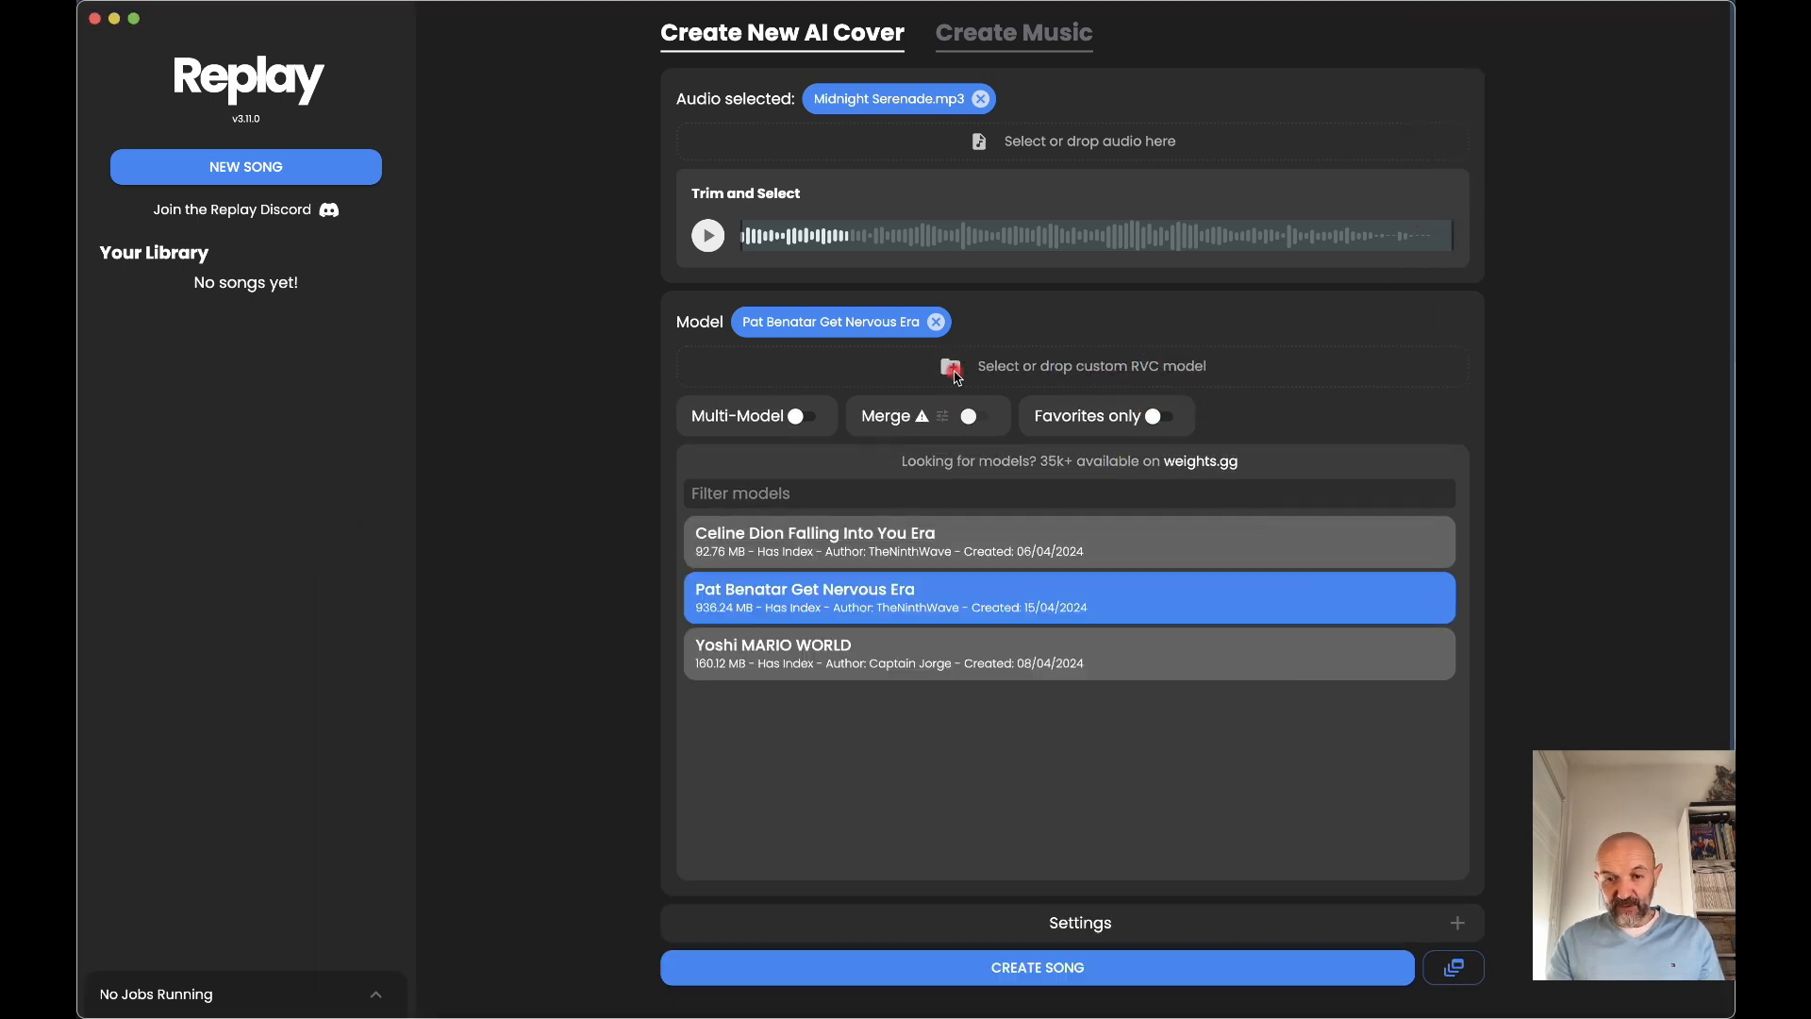
pyautogui.click(957, 377)
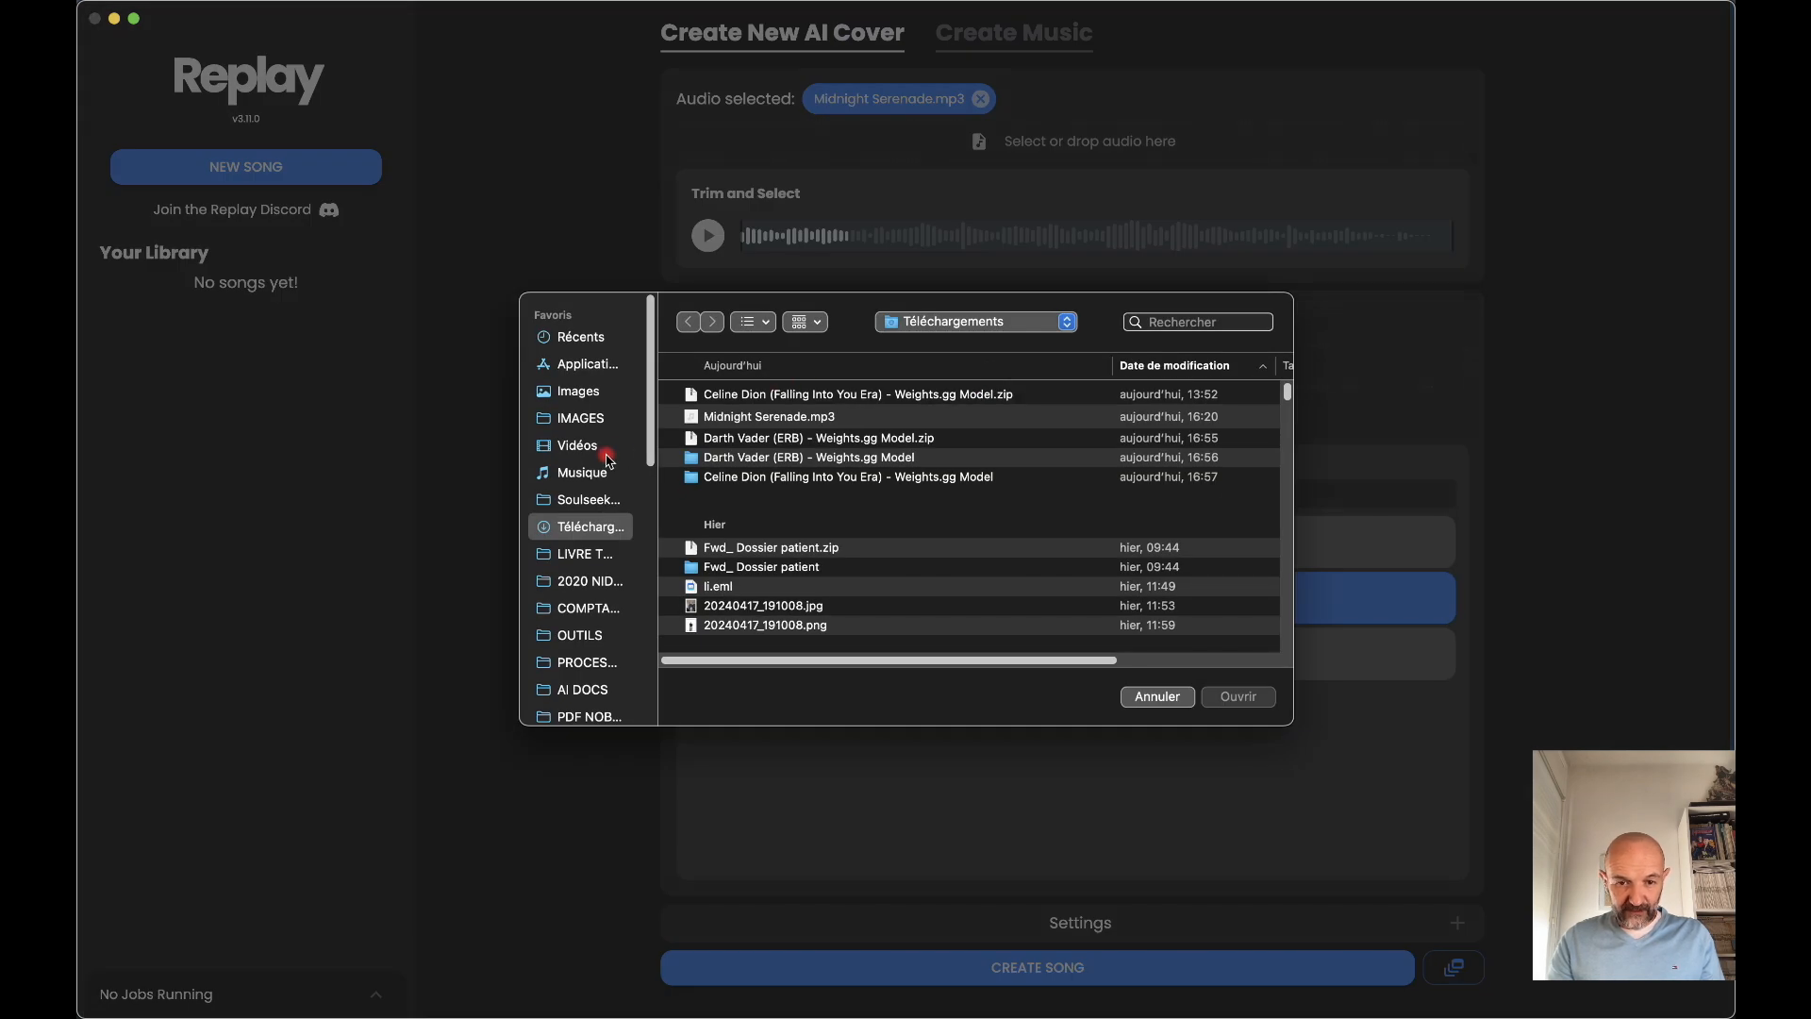
pyautogui.click(578, 472)
pyautogui.doubleClick(671, 460)
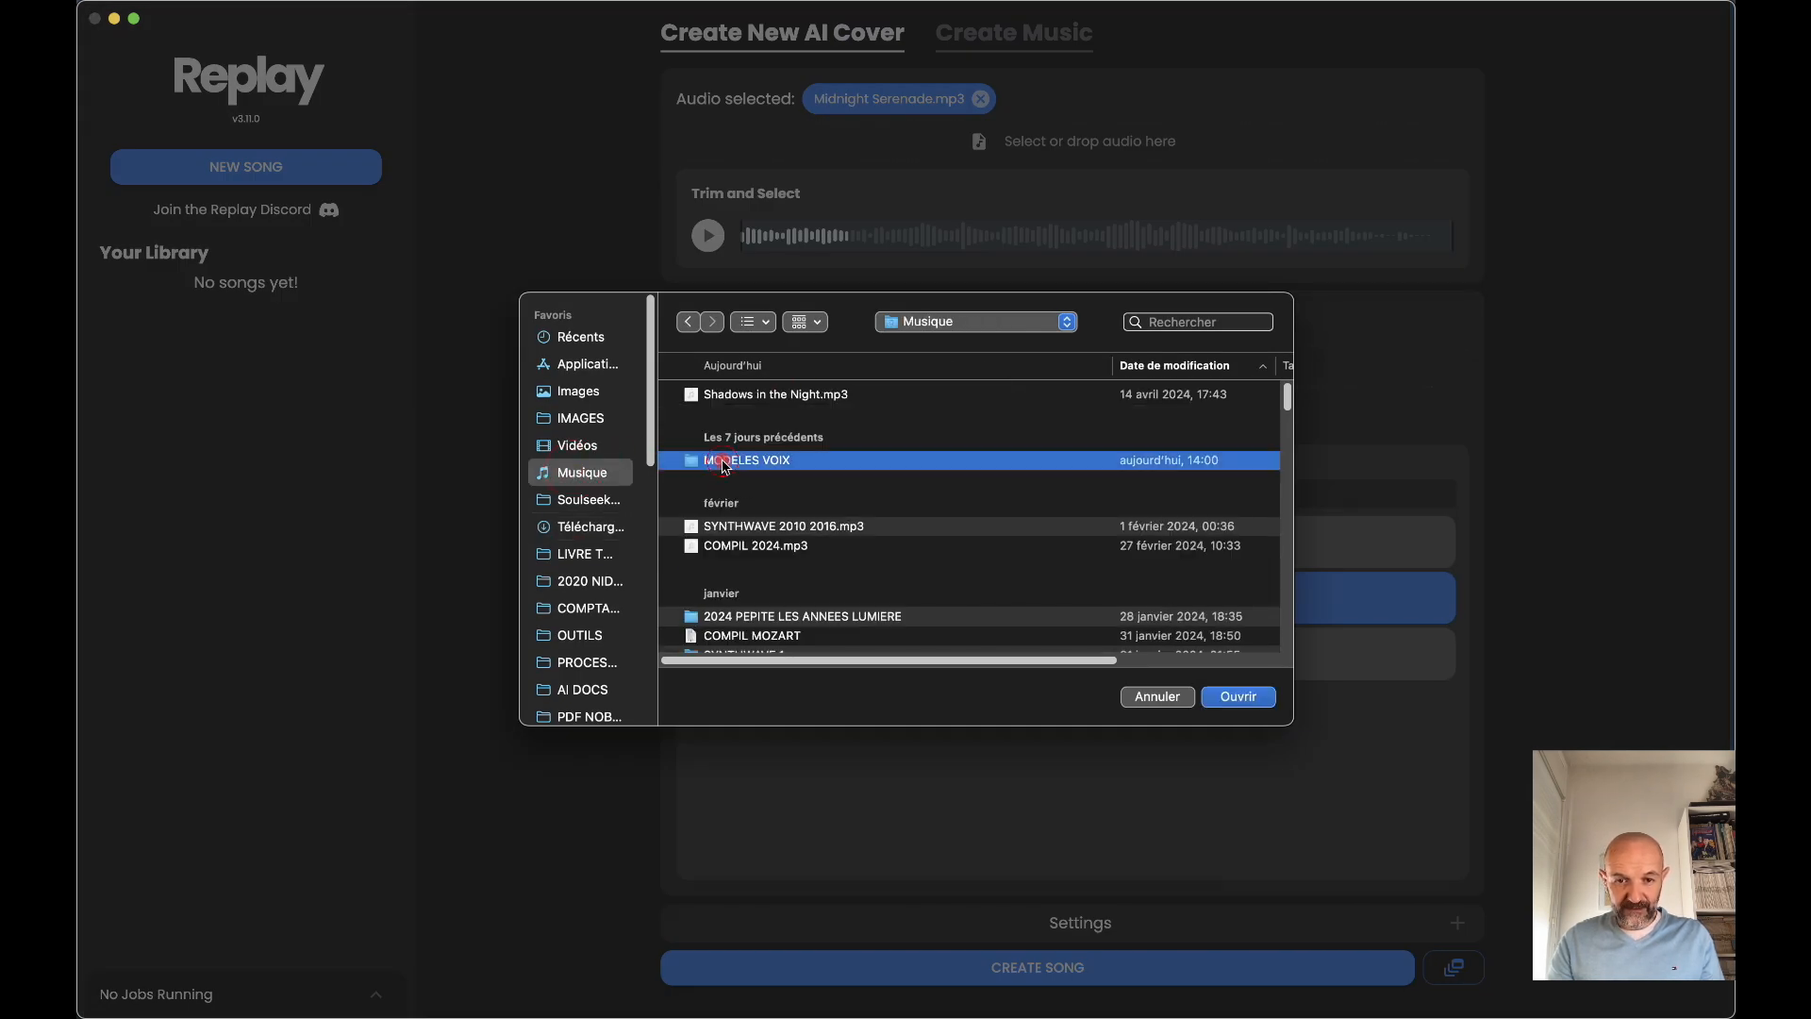
pyautogui.scroll(-3, 842, 552)
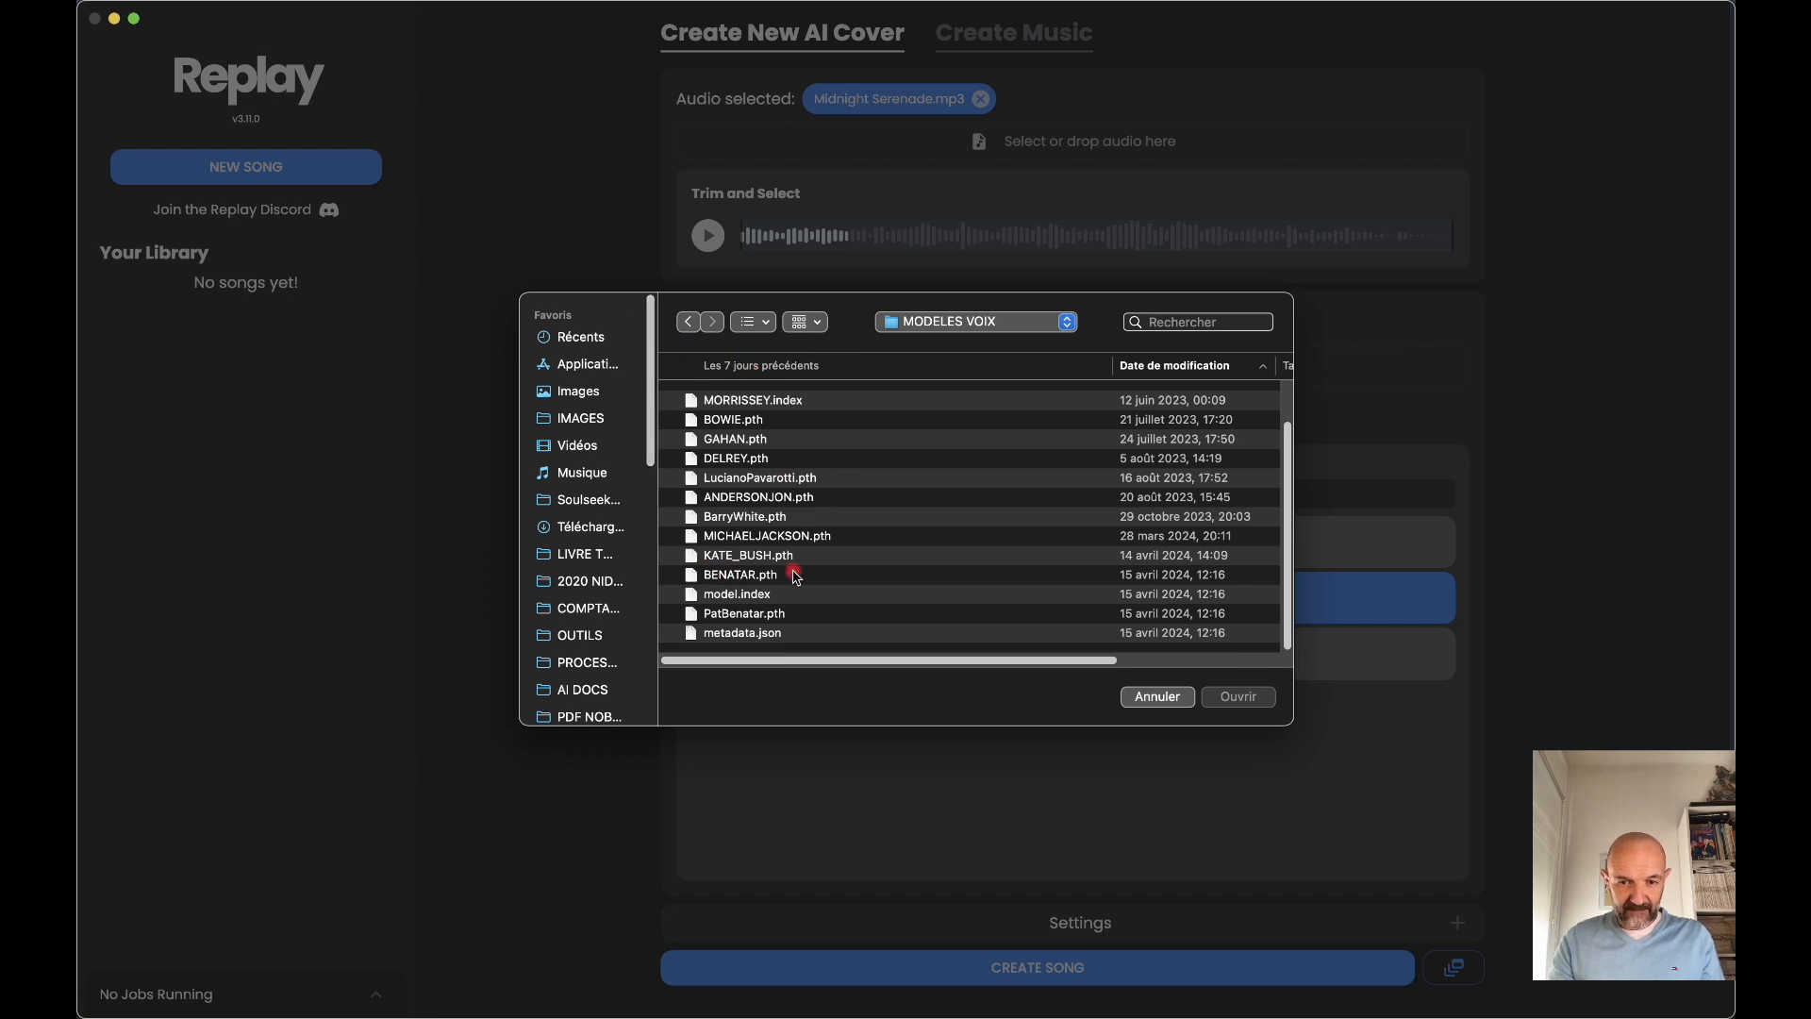
pyautogui.click(1158, 696)
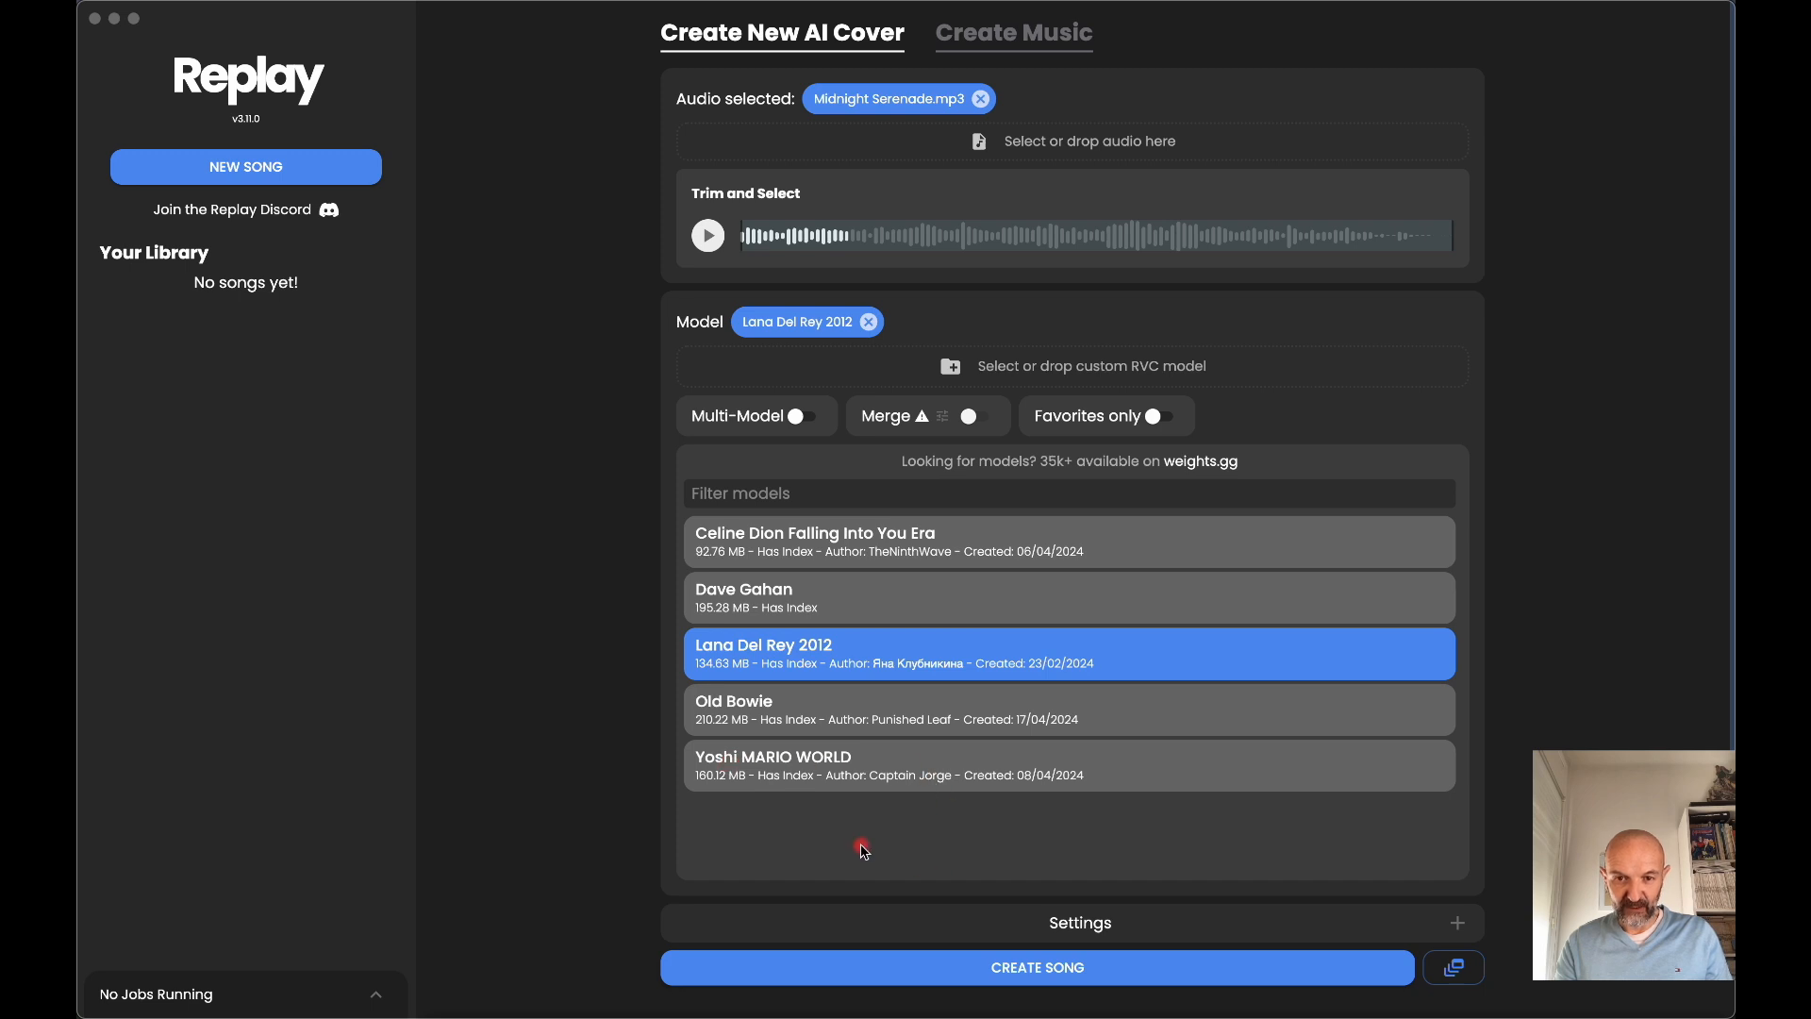
# - Preview the selected Midnight Serenade.mp3 source audio and pause it
pyautogui.click(714, 238)
pyautogui.click(708, 242)
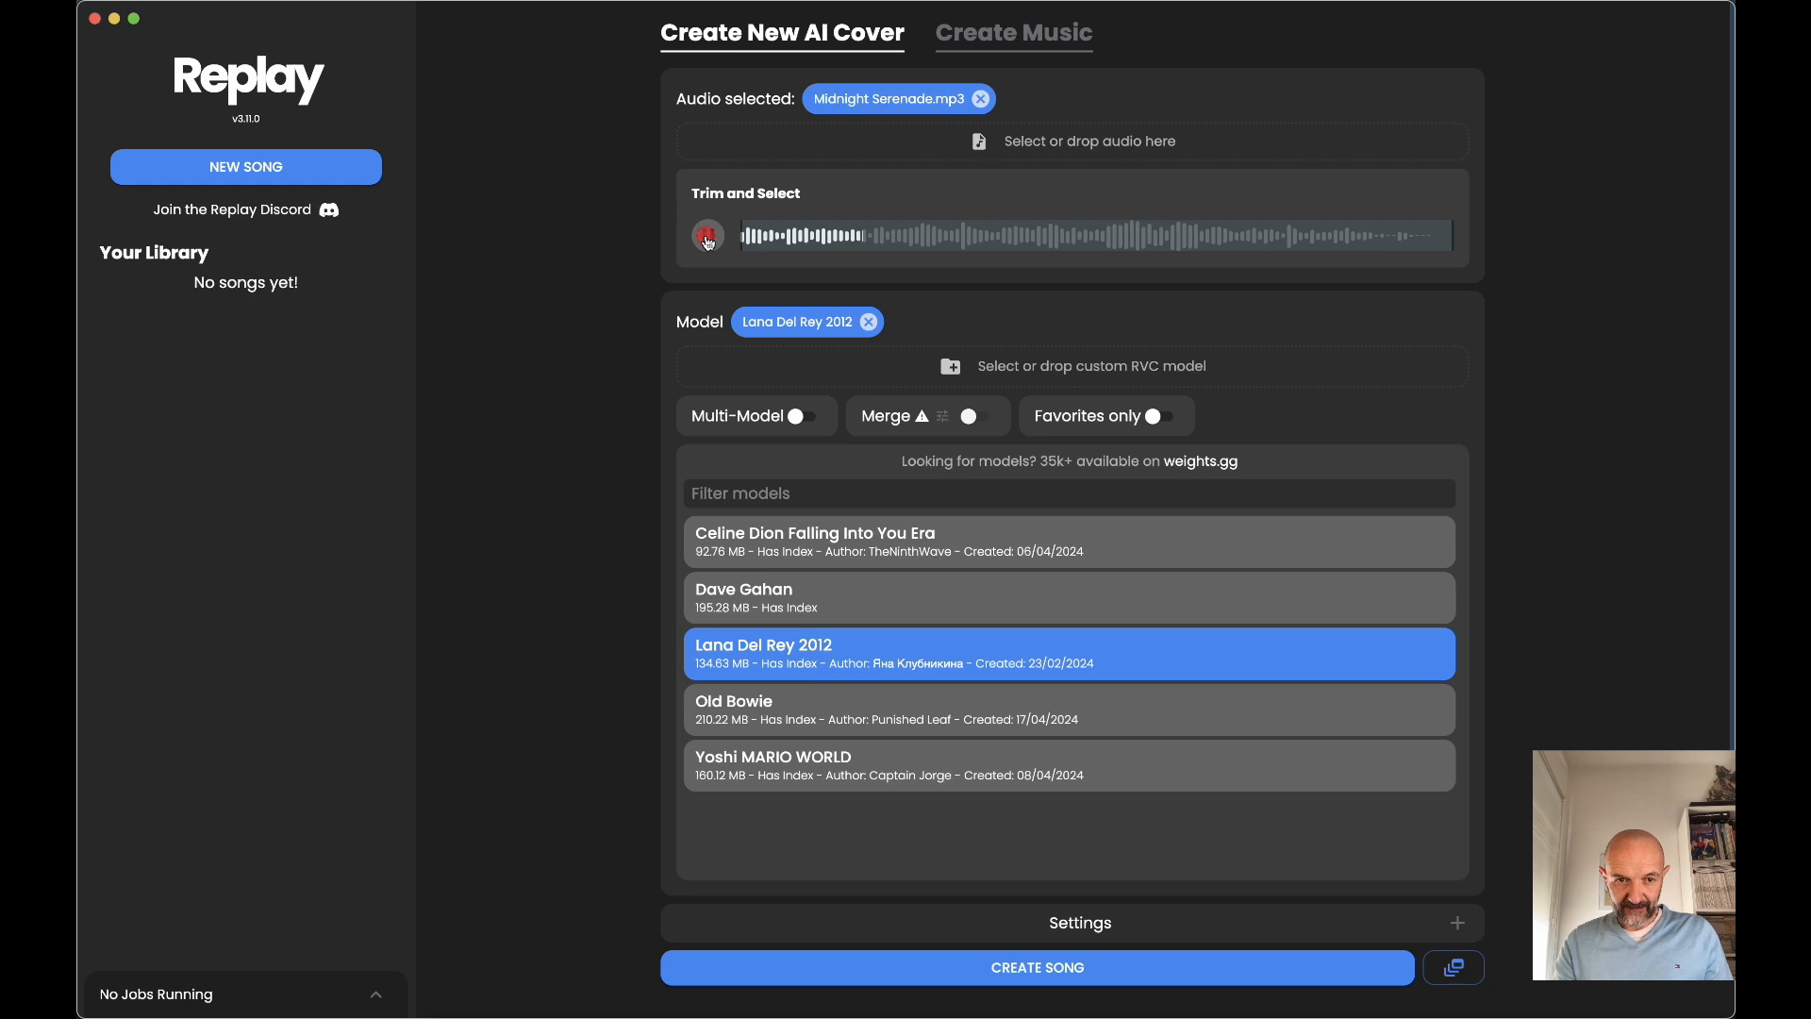
pyautogui.click(708, 242)
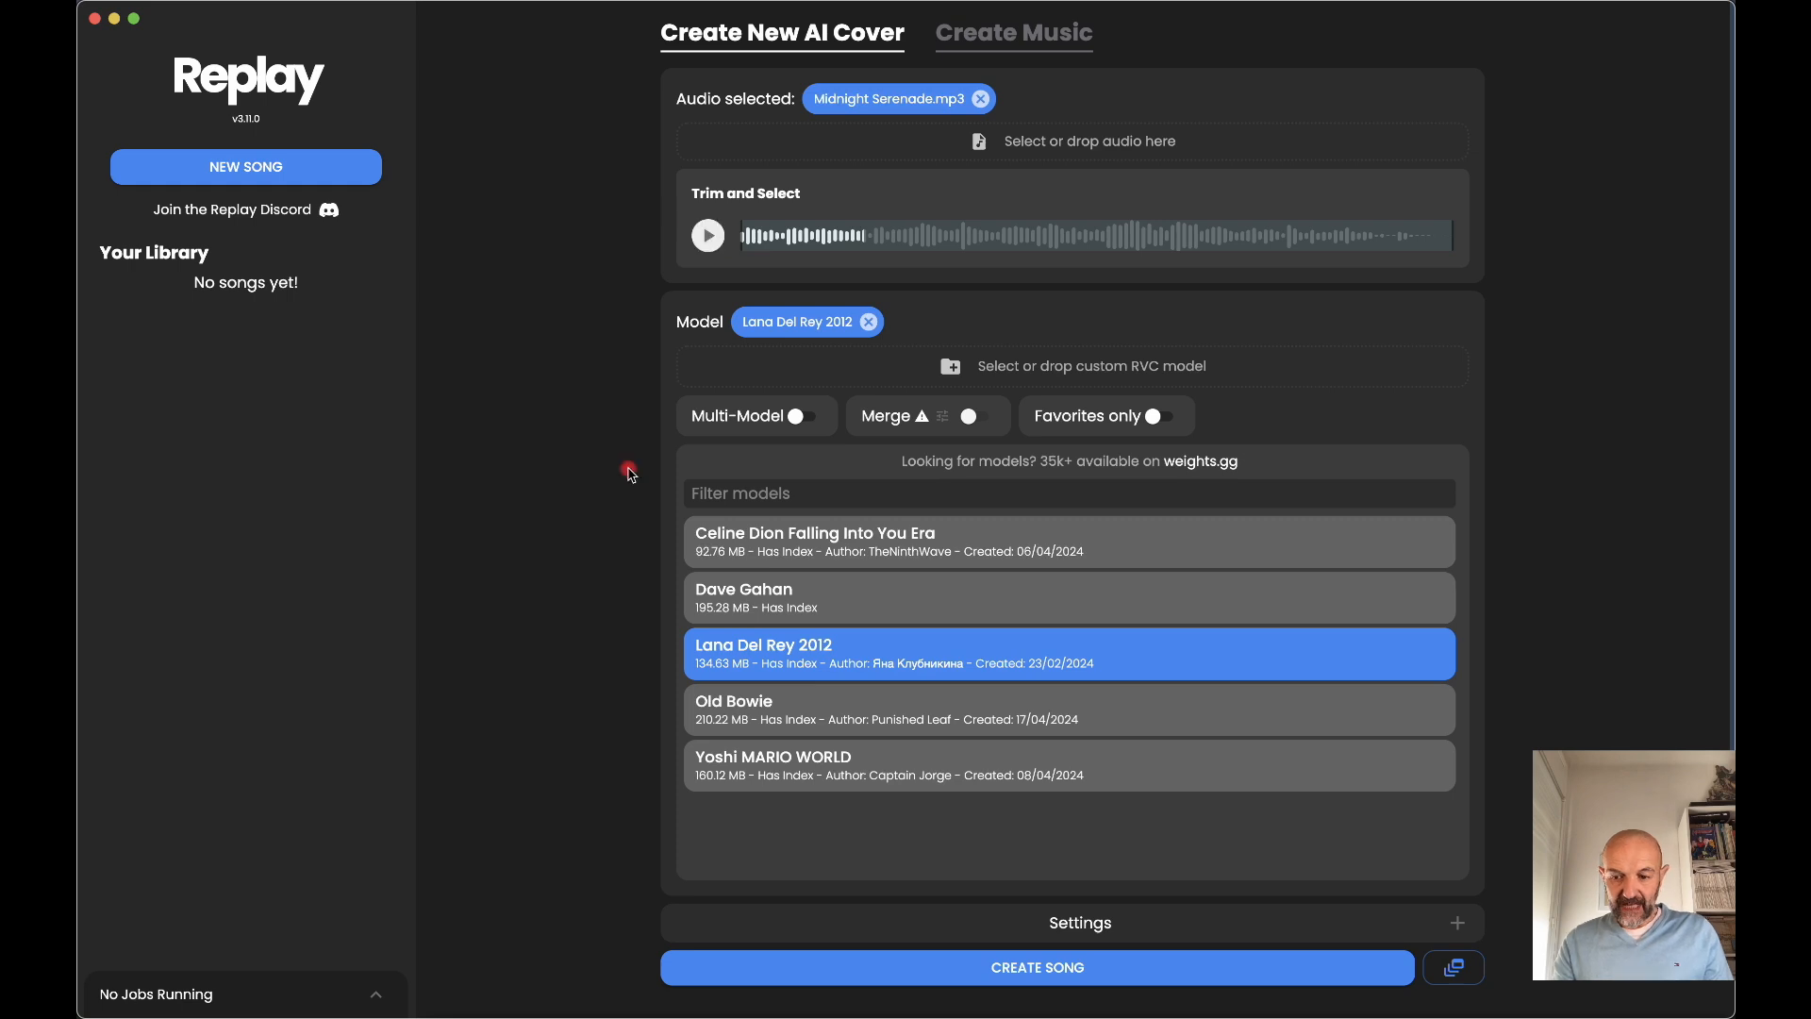
# - Create one Midnight Serenade cover with the Lana Del Rey 2012 model and queue another with the Dave Gahan model
pyautogui.click(1026, 972)
pyautogui.scroll(-1, 1145, 836)
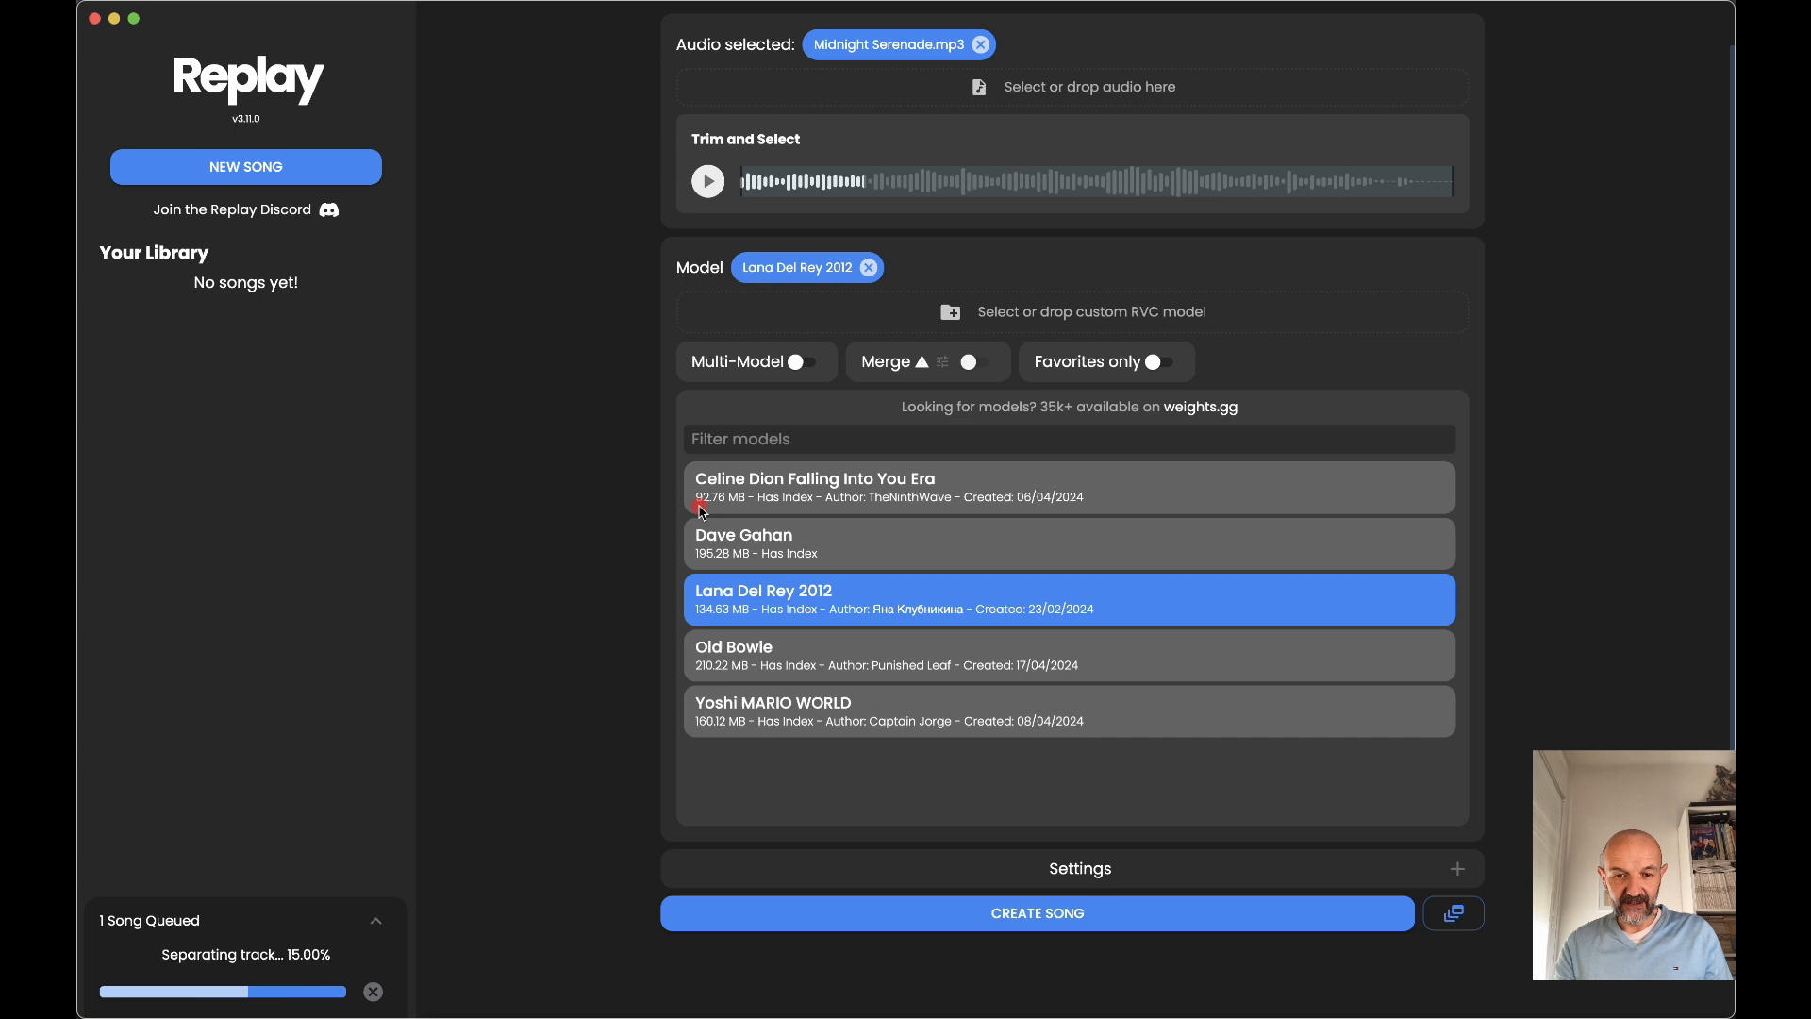
pyautogui.click(827, 540)
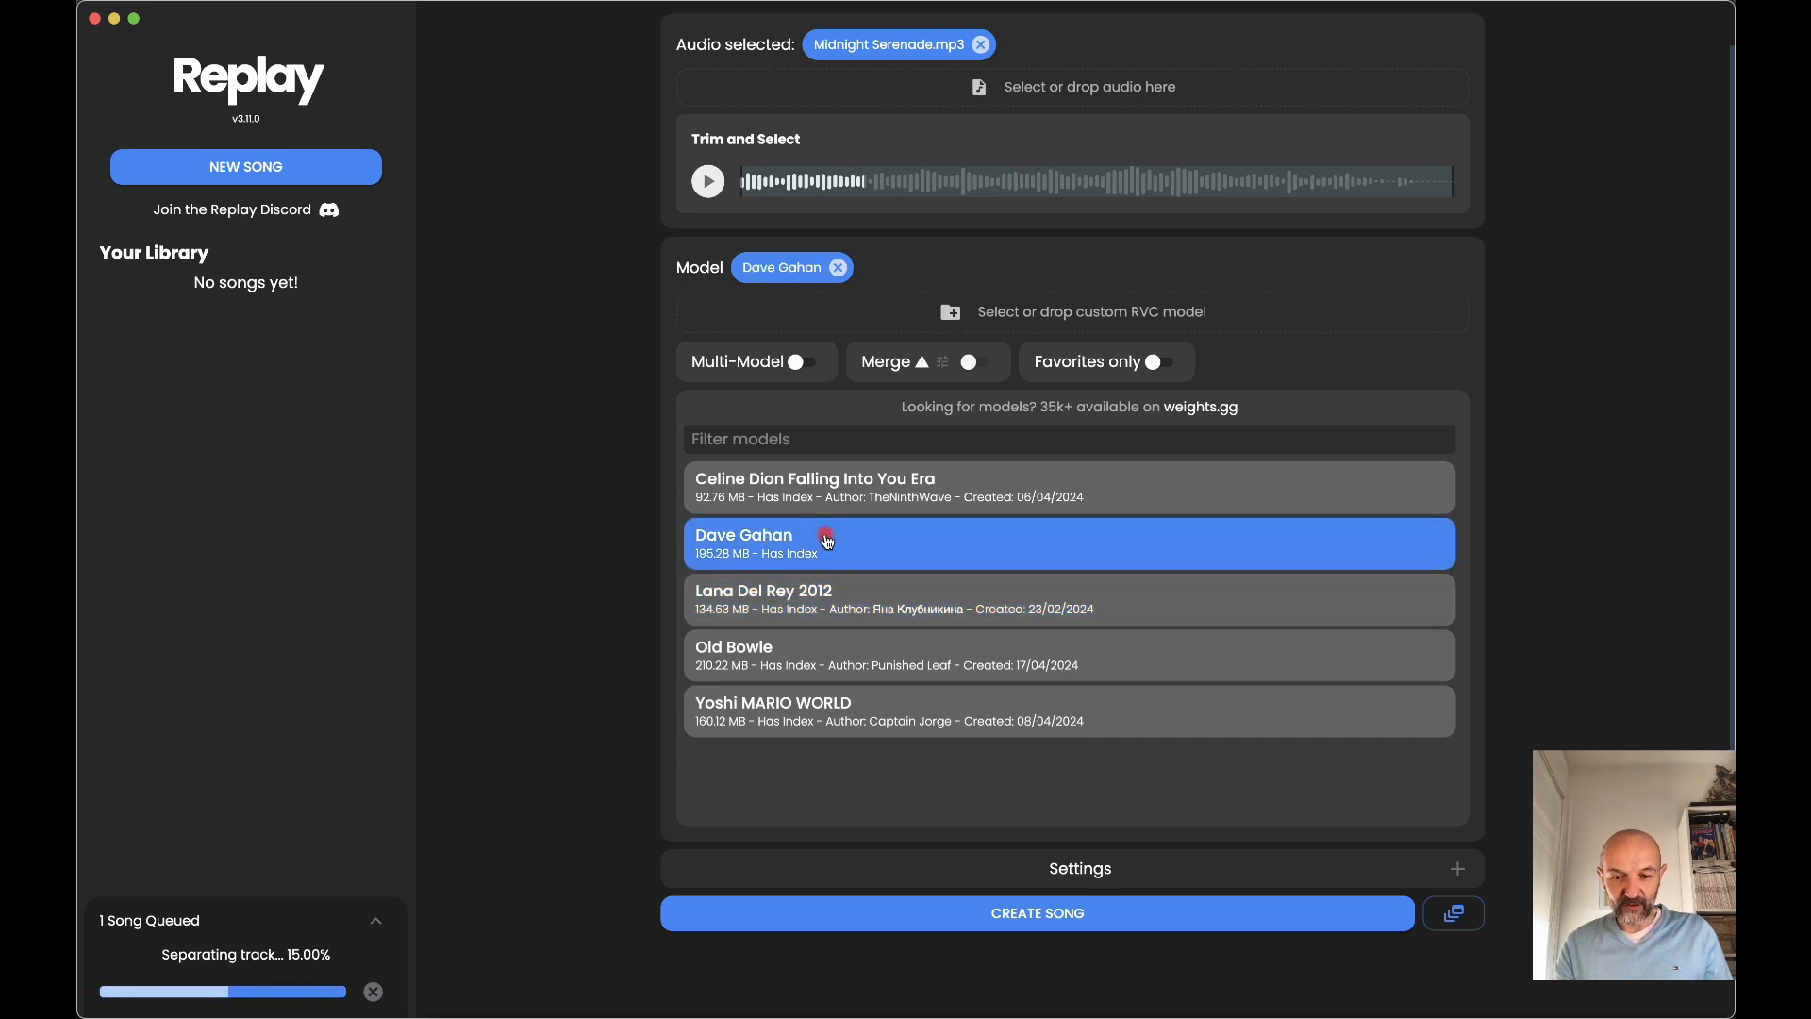
pyautogui.click(1019, 915)
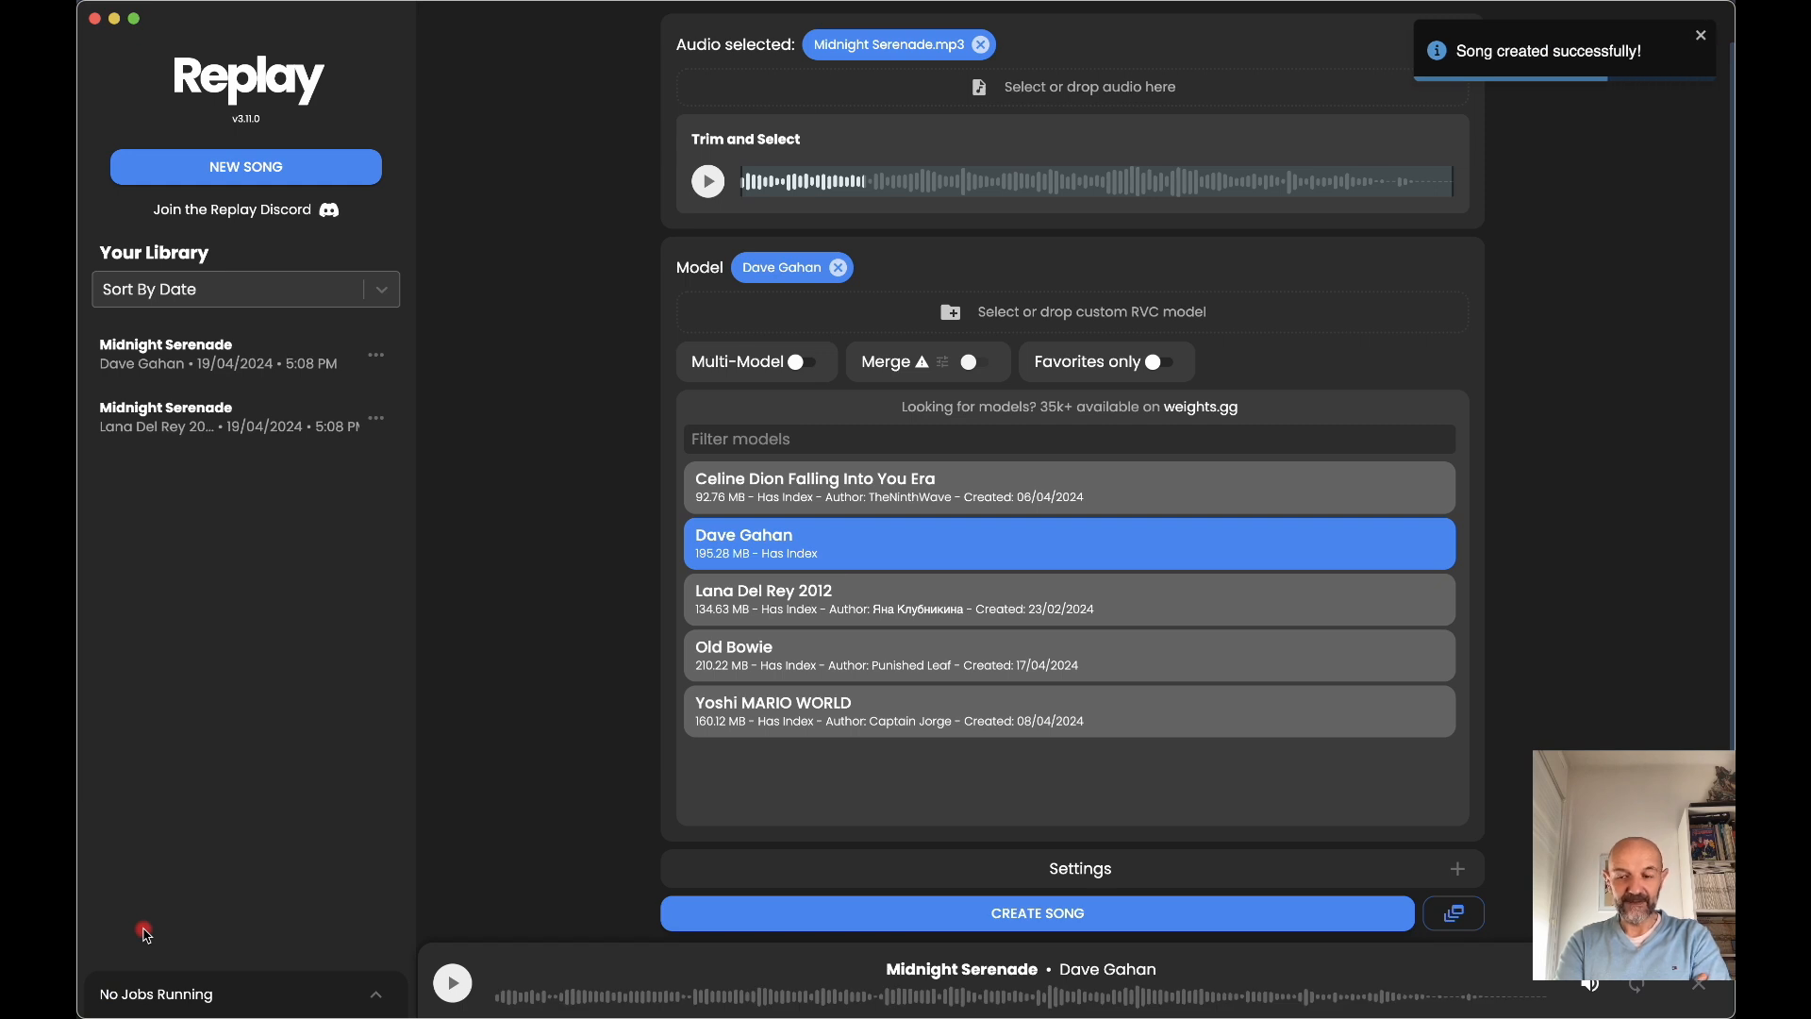
# - Open the Dave Gahan version of Midnight Serenade from the library, listen to it and pause playback
pyautogui.click(149, 365)
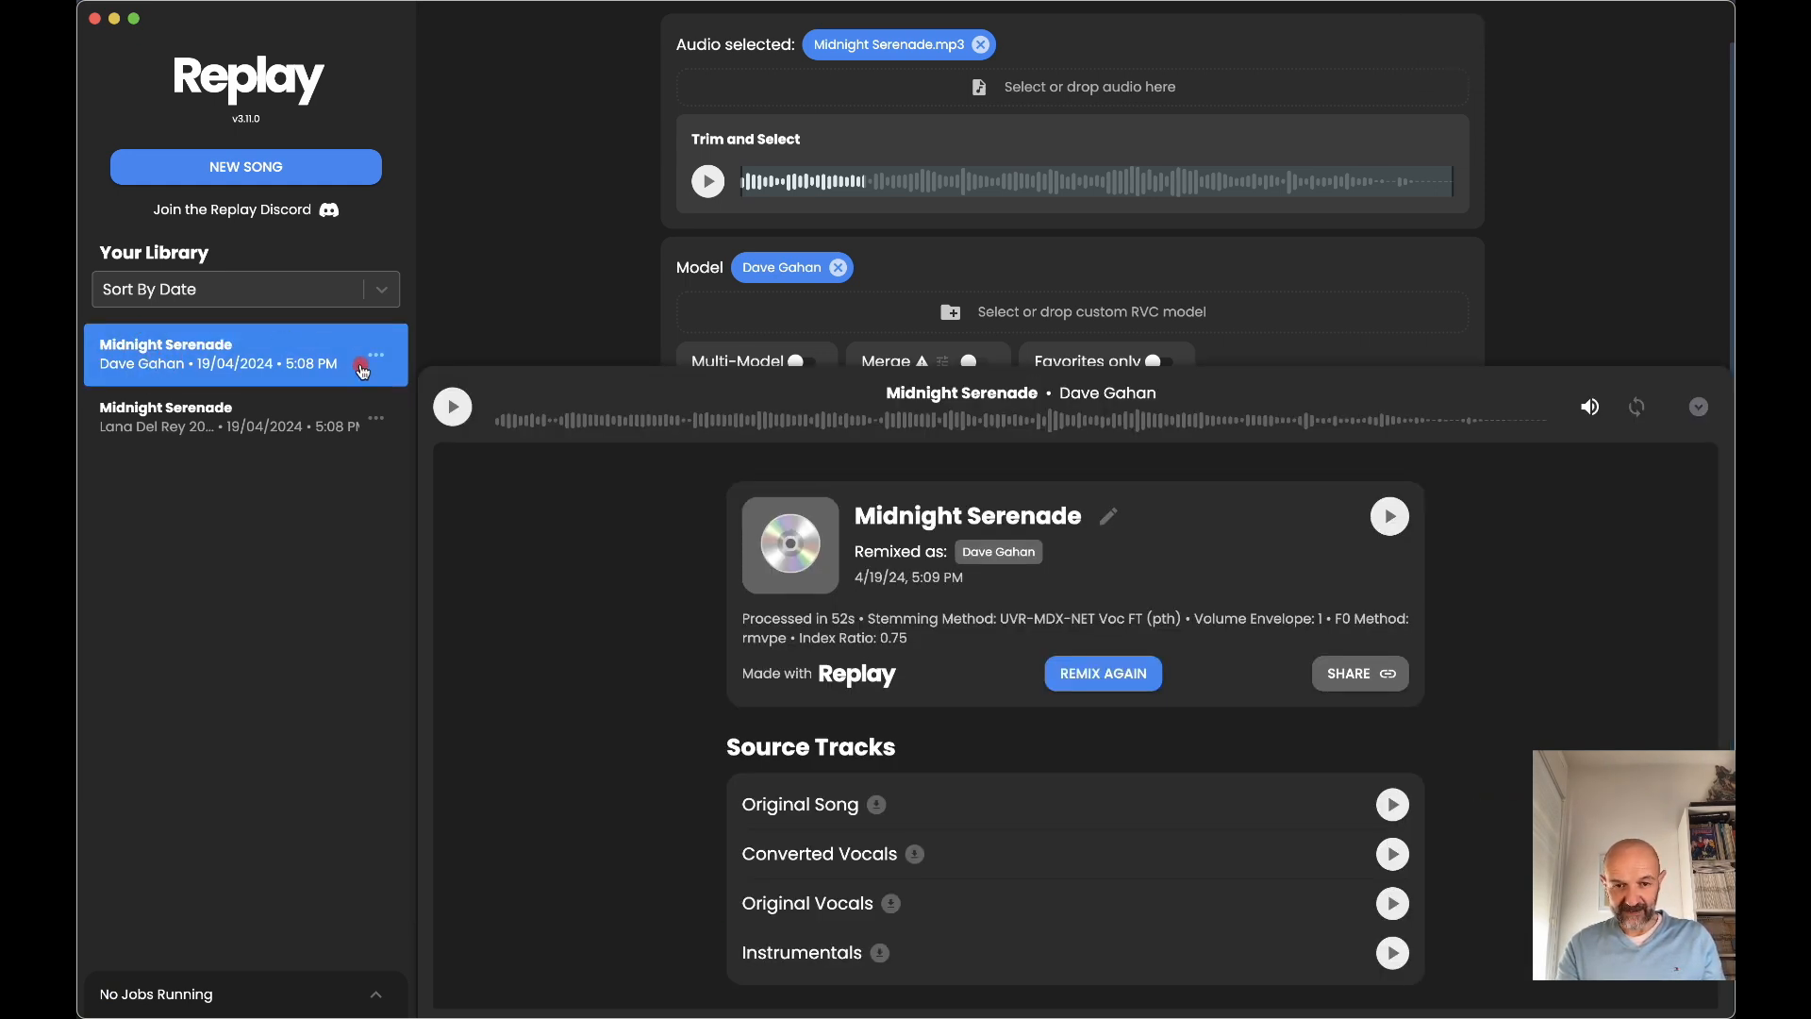
pyautogui.click(453, 411)
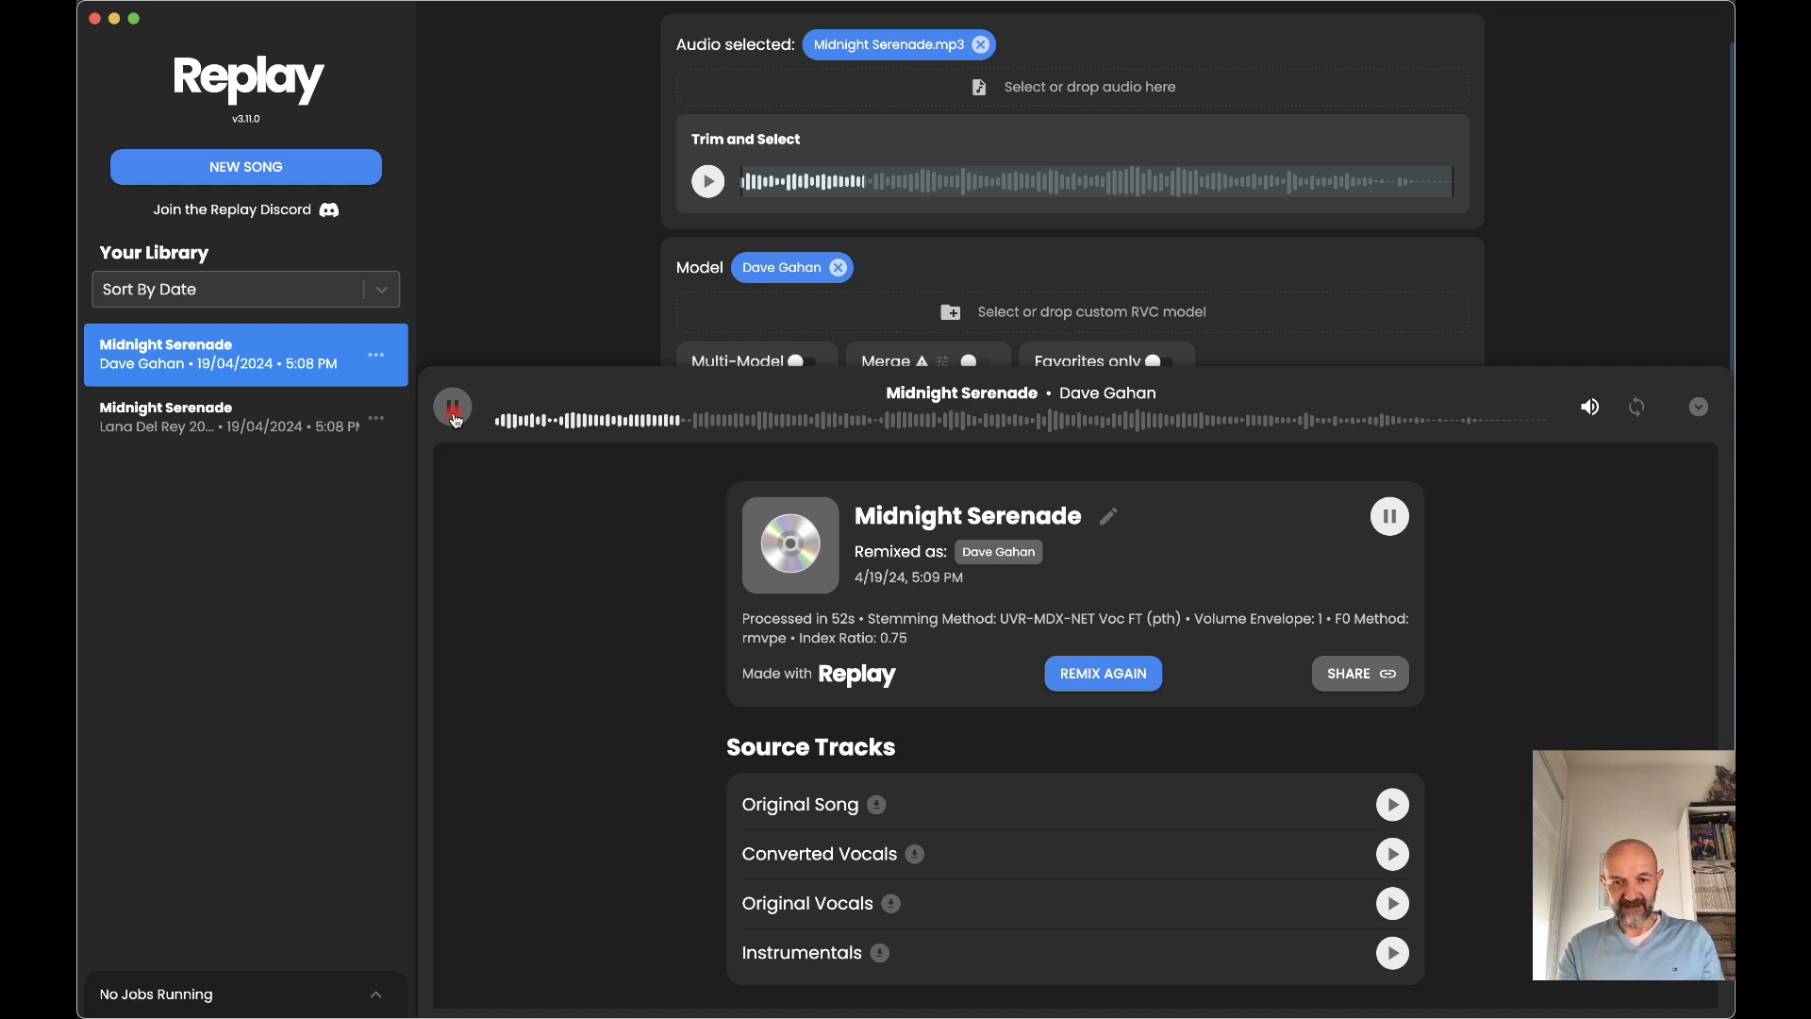
pyautogui.click(456, 421)
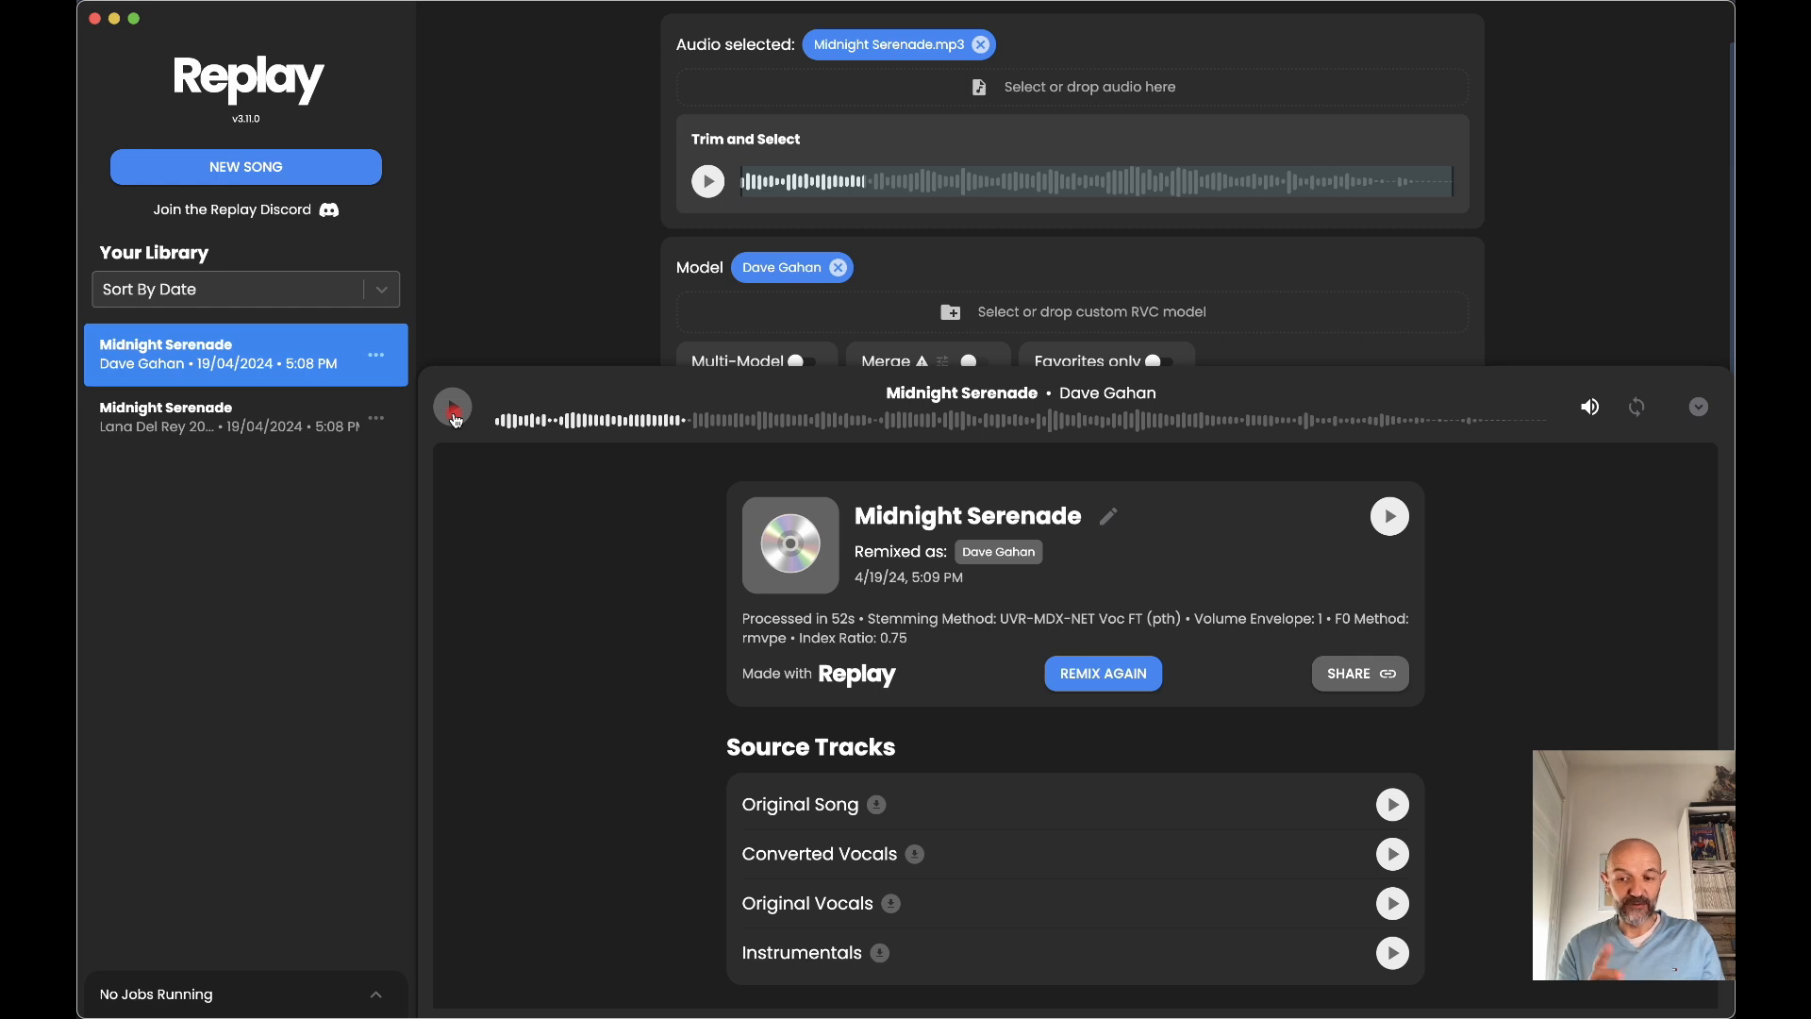
# - Open the Lana Del Rey 2012 version of Midnight Serenade from the library, listen to it and pause playback
pyautogui.click(114, 415)
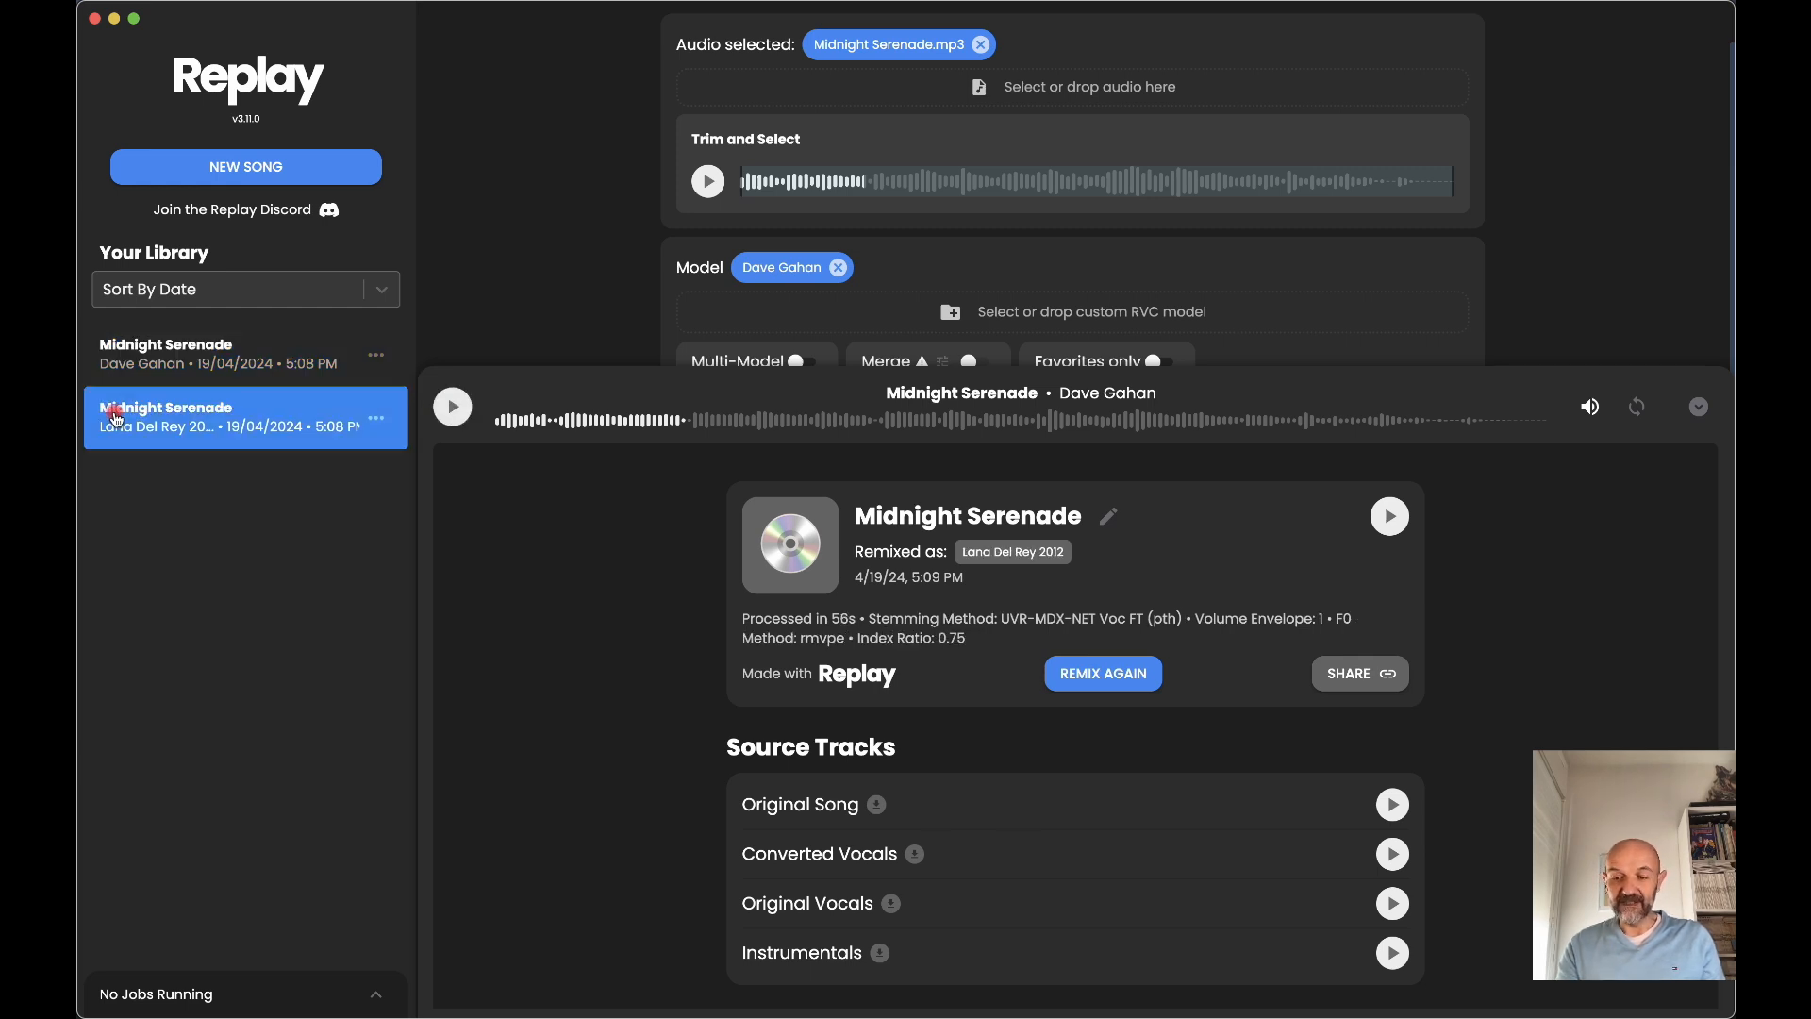
pyautogui.click(452, 408)
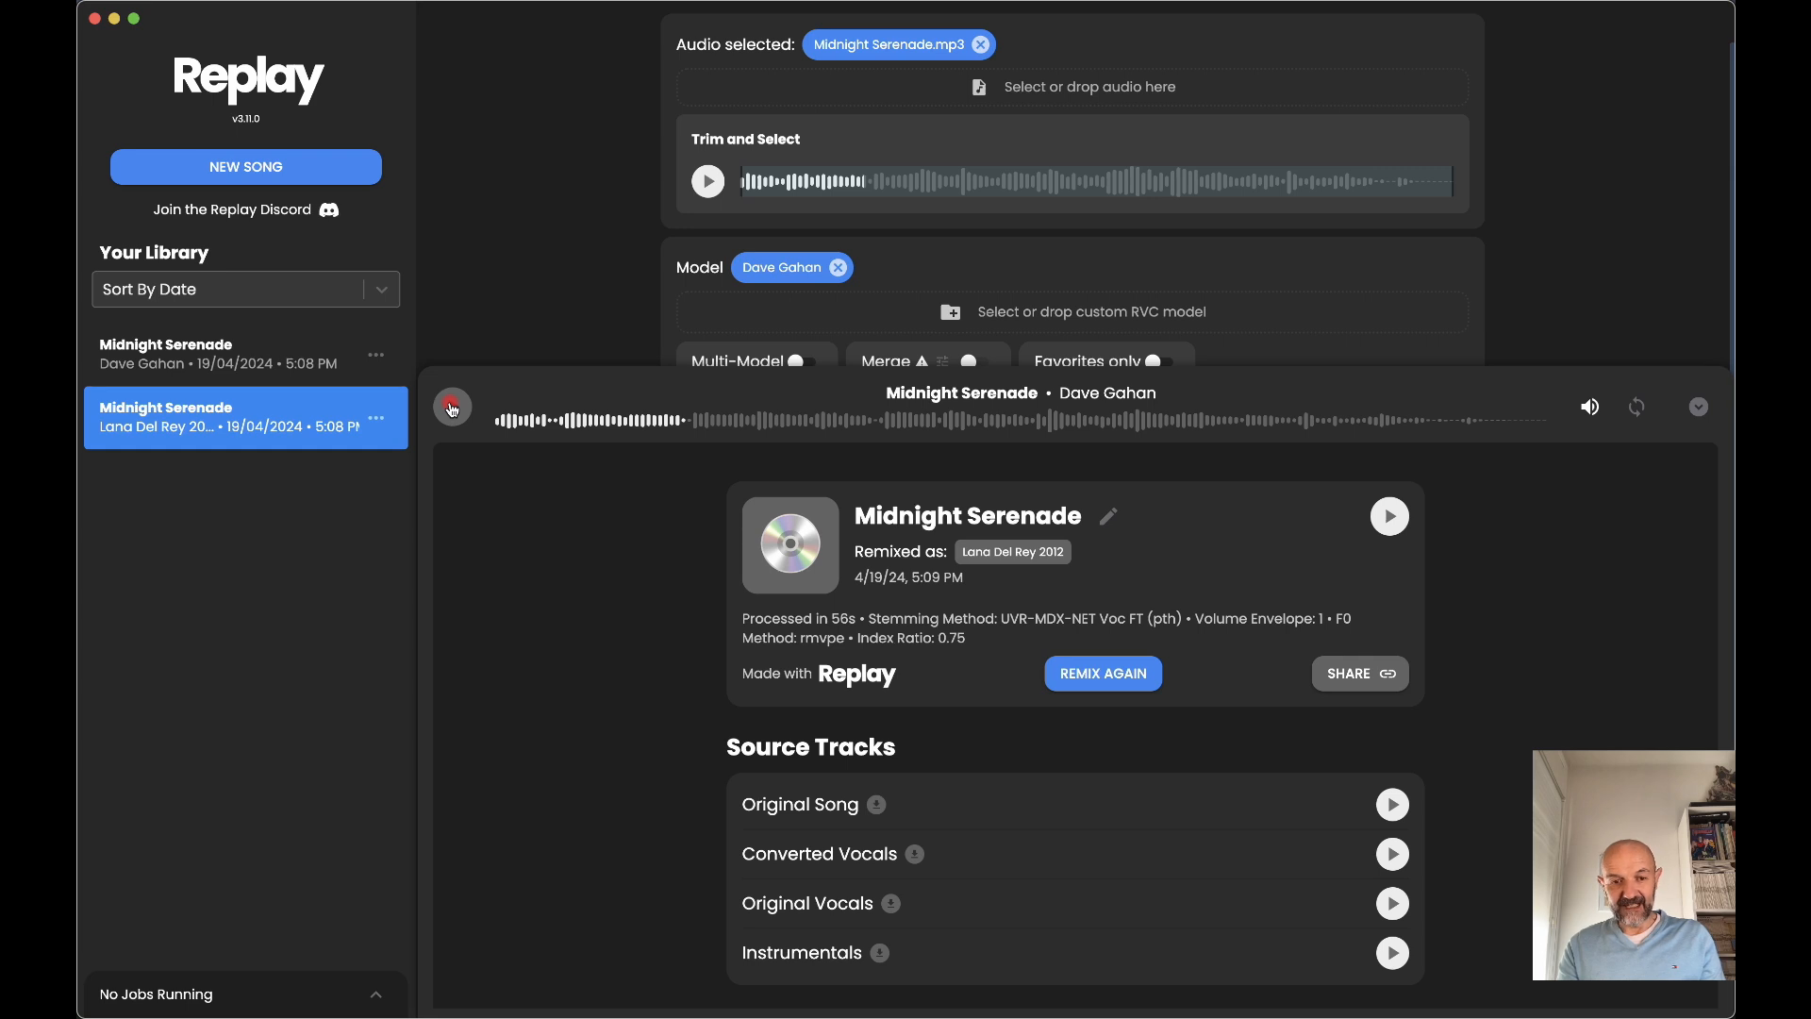
pyautogui.click(1388, 515)
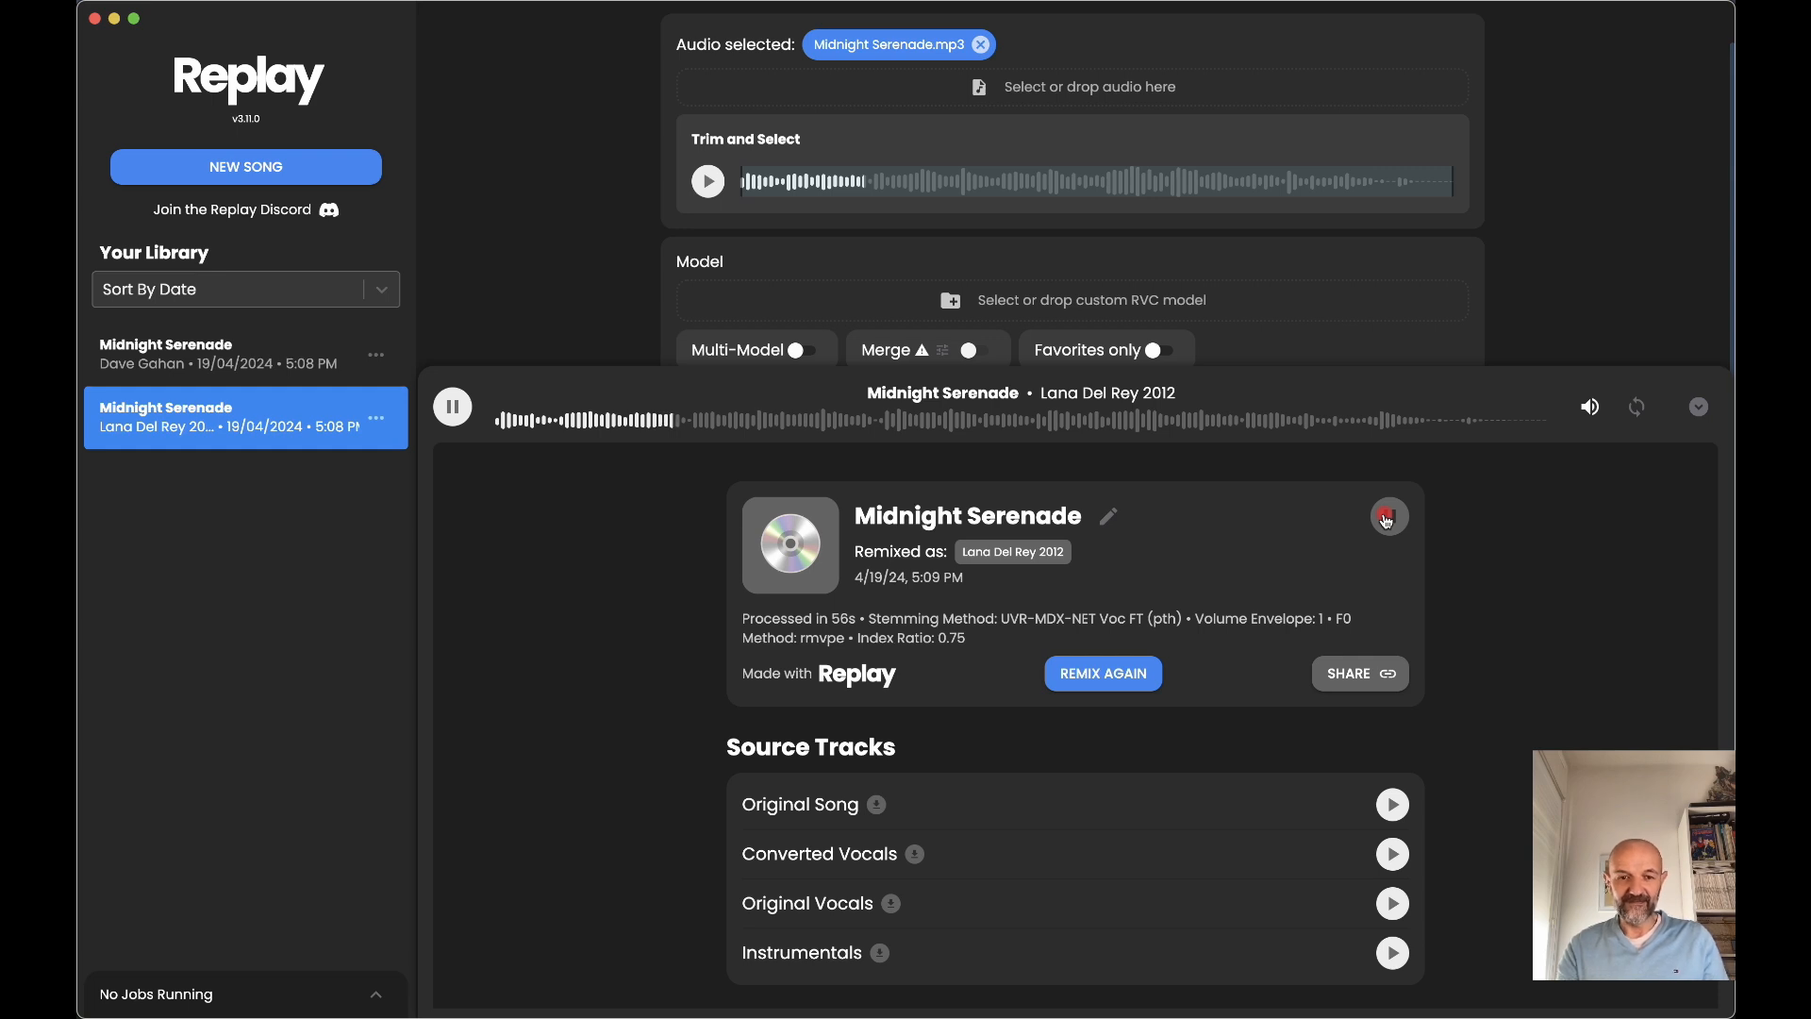
pyautogui.click(453, 407)
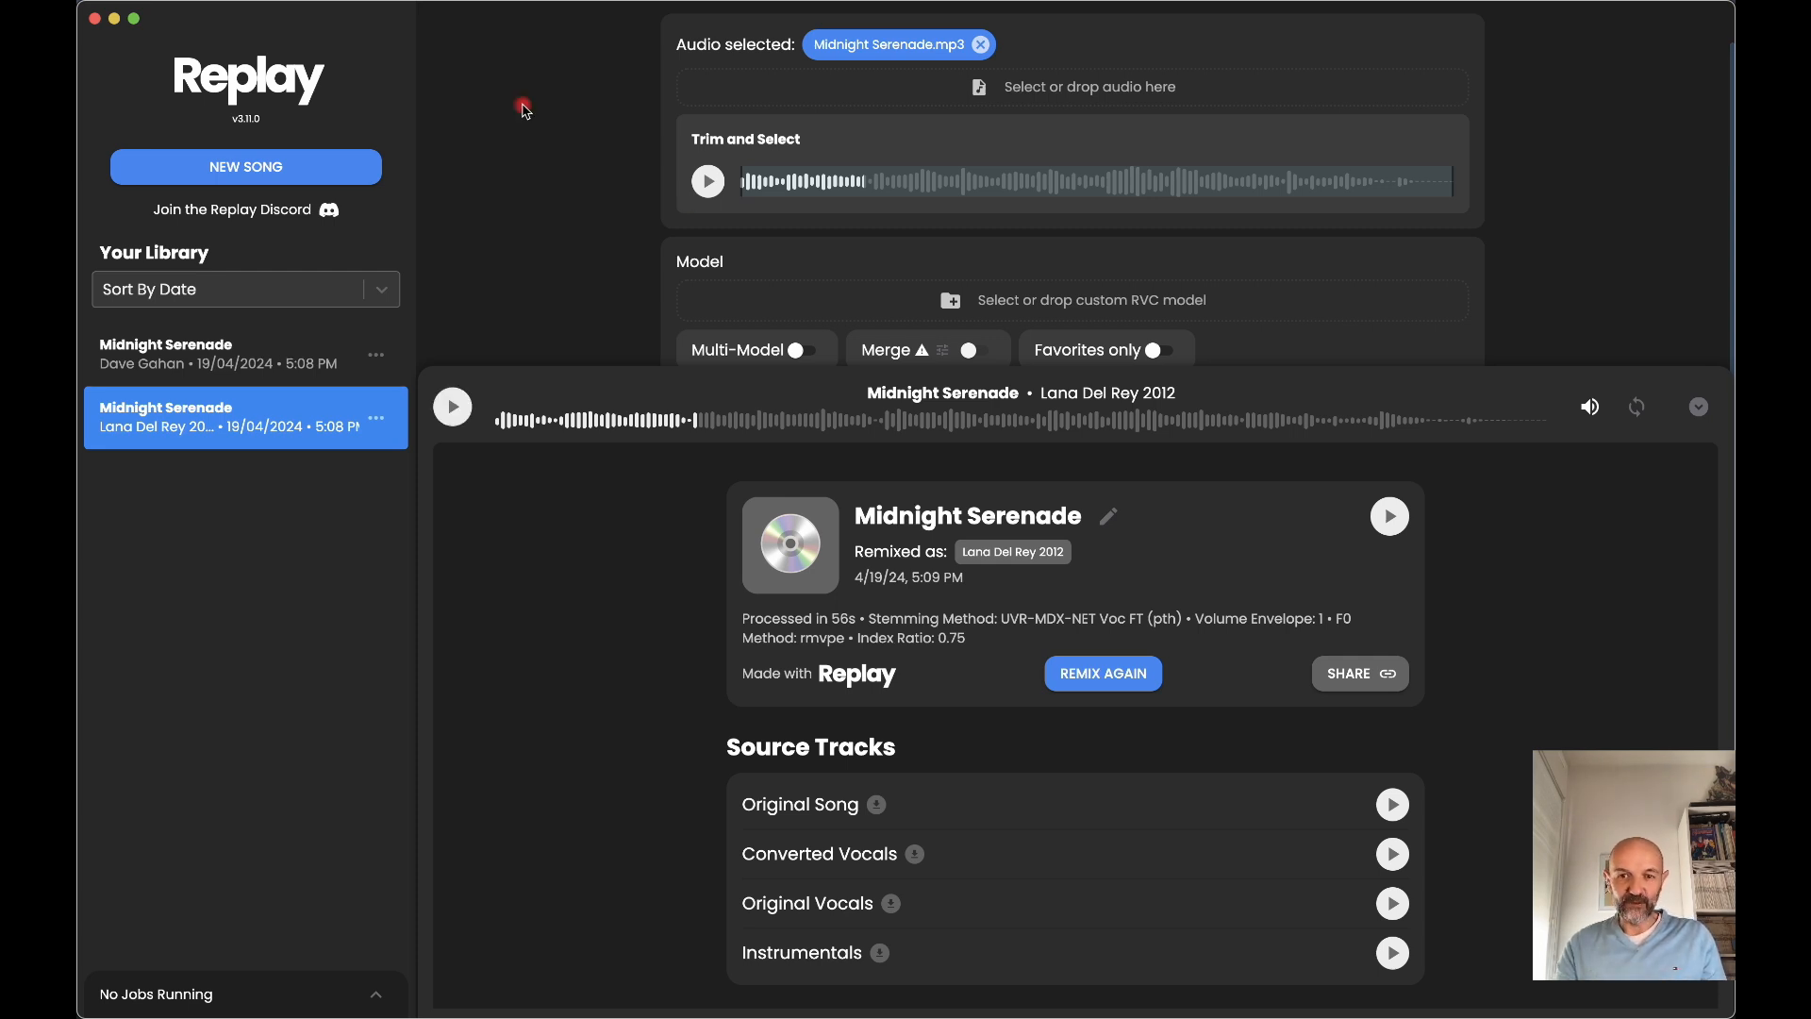
# - Close the song details, choose the Celine Dion Falling Into You Era model for Midnight Serenade and expand the song settings
pyautogui.click(1703, 416)
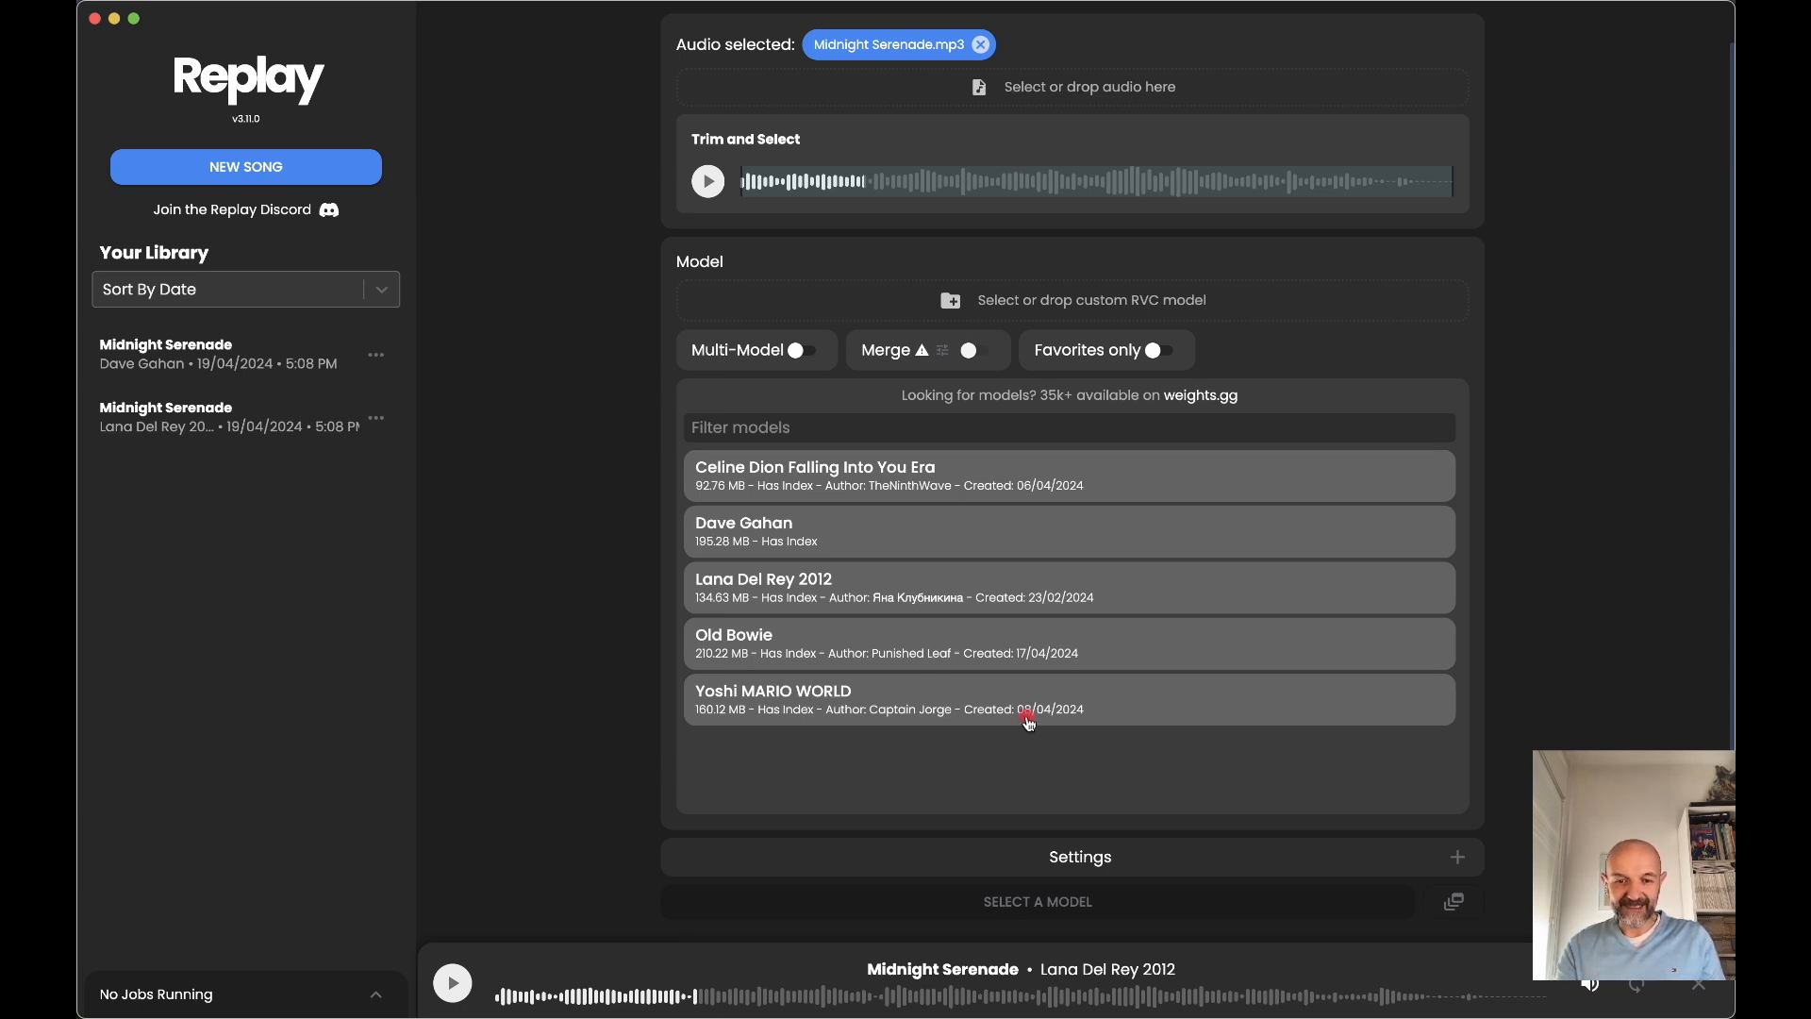
pyautogui.scroll(-4, 1028, 722)
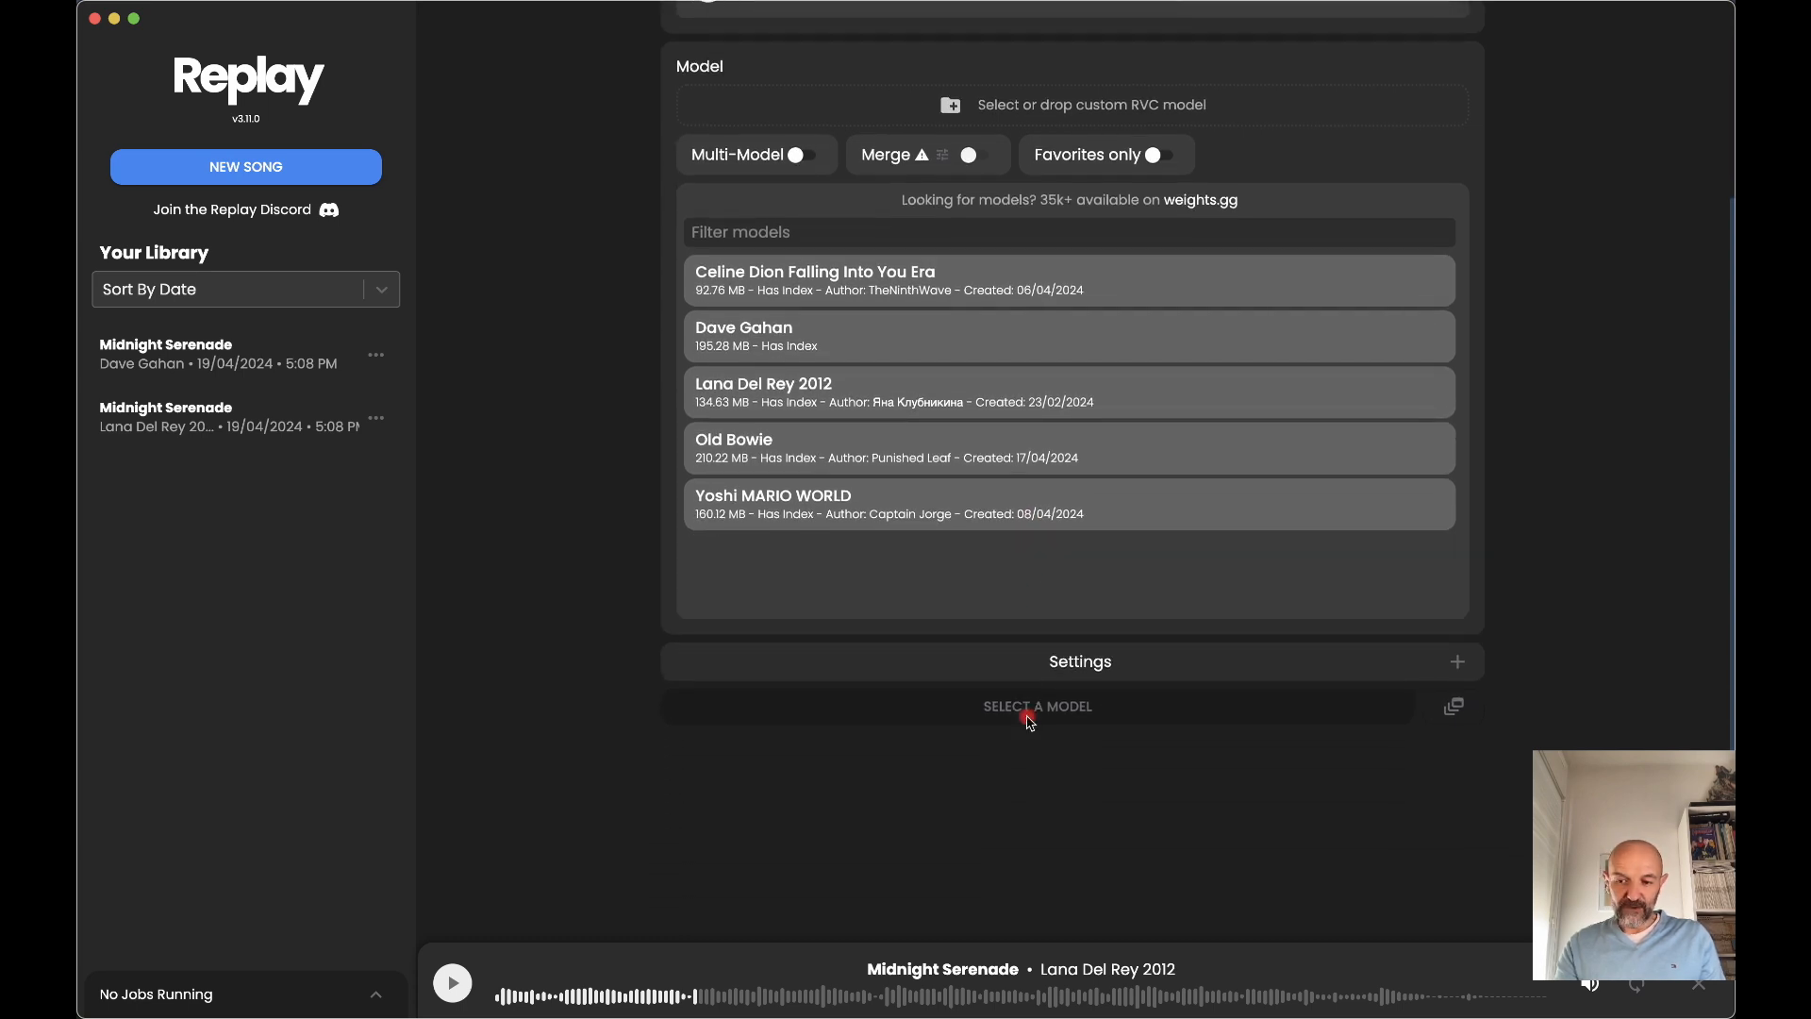
pyautogui.click(764, 281)
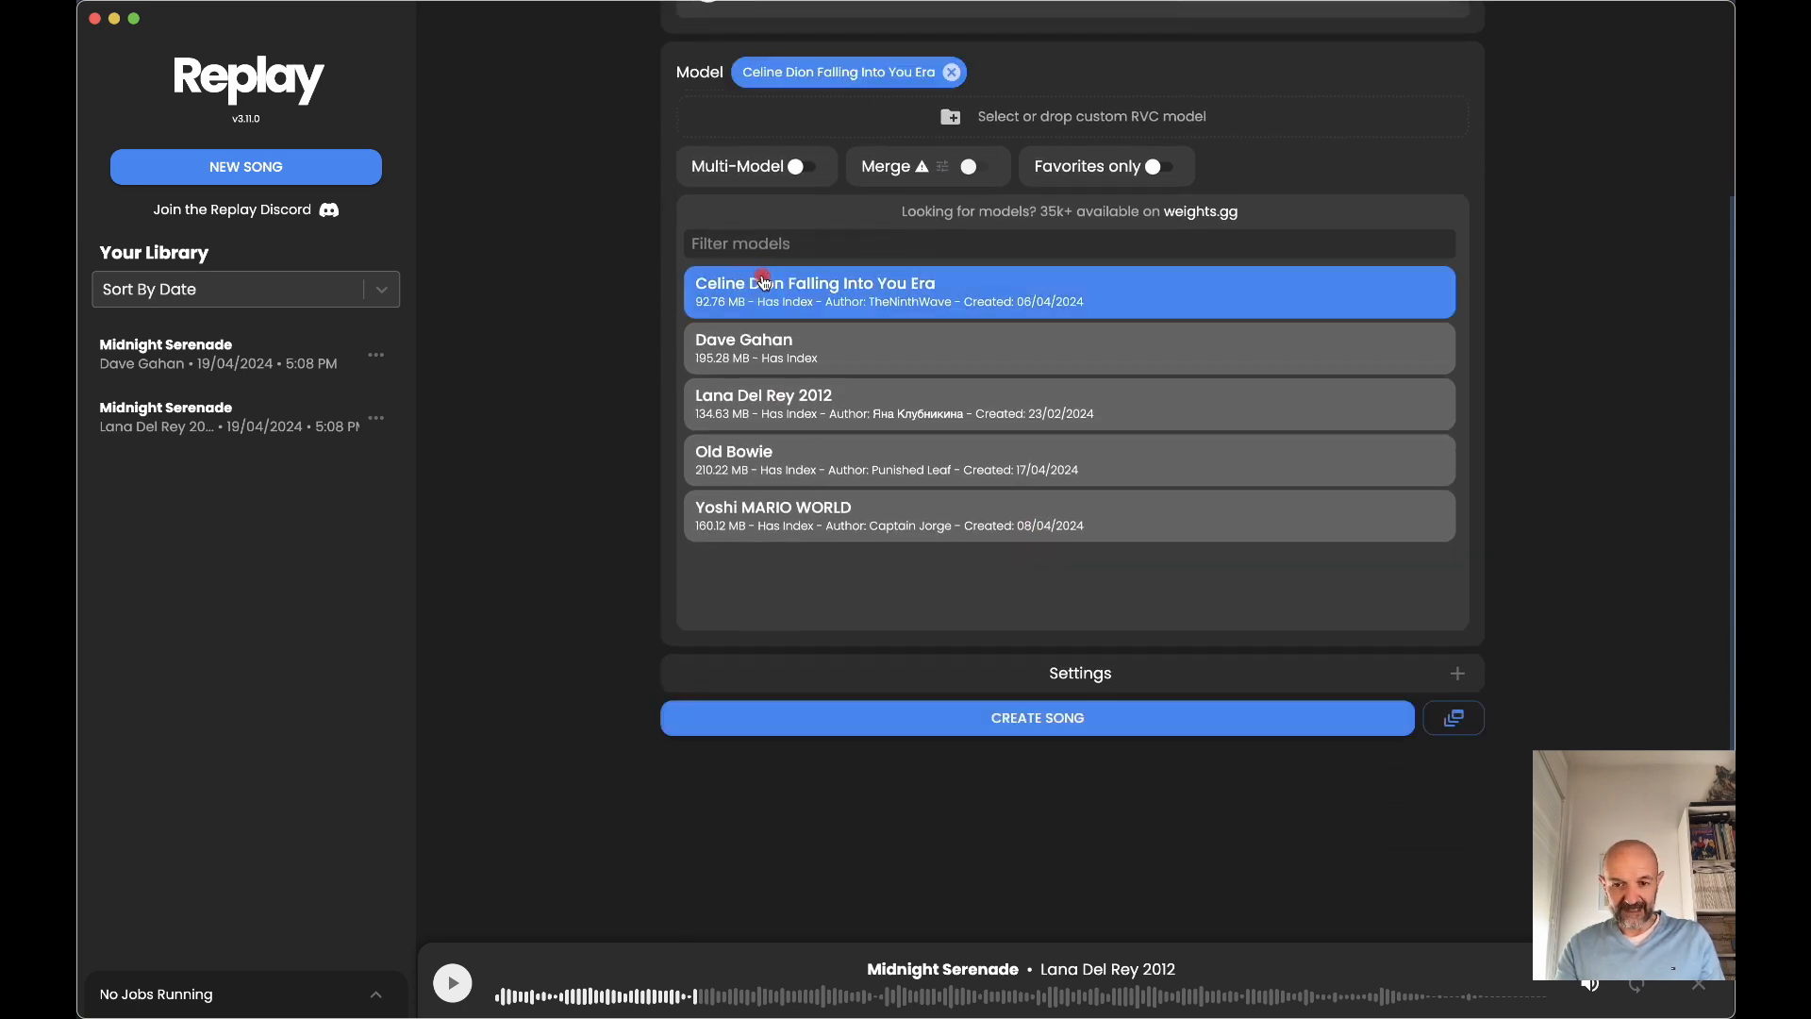
pyautogui.click(1044, 725)
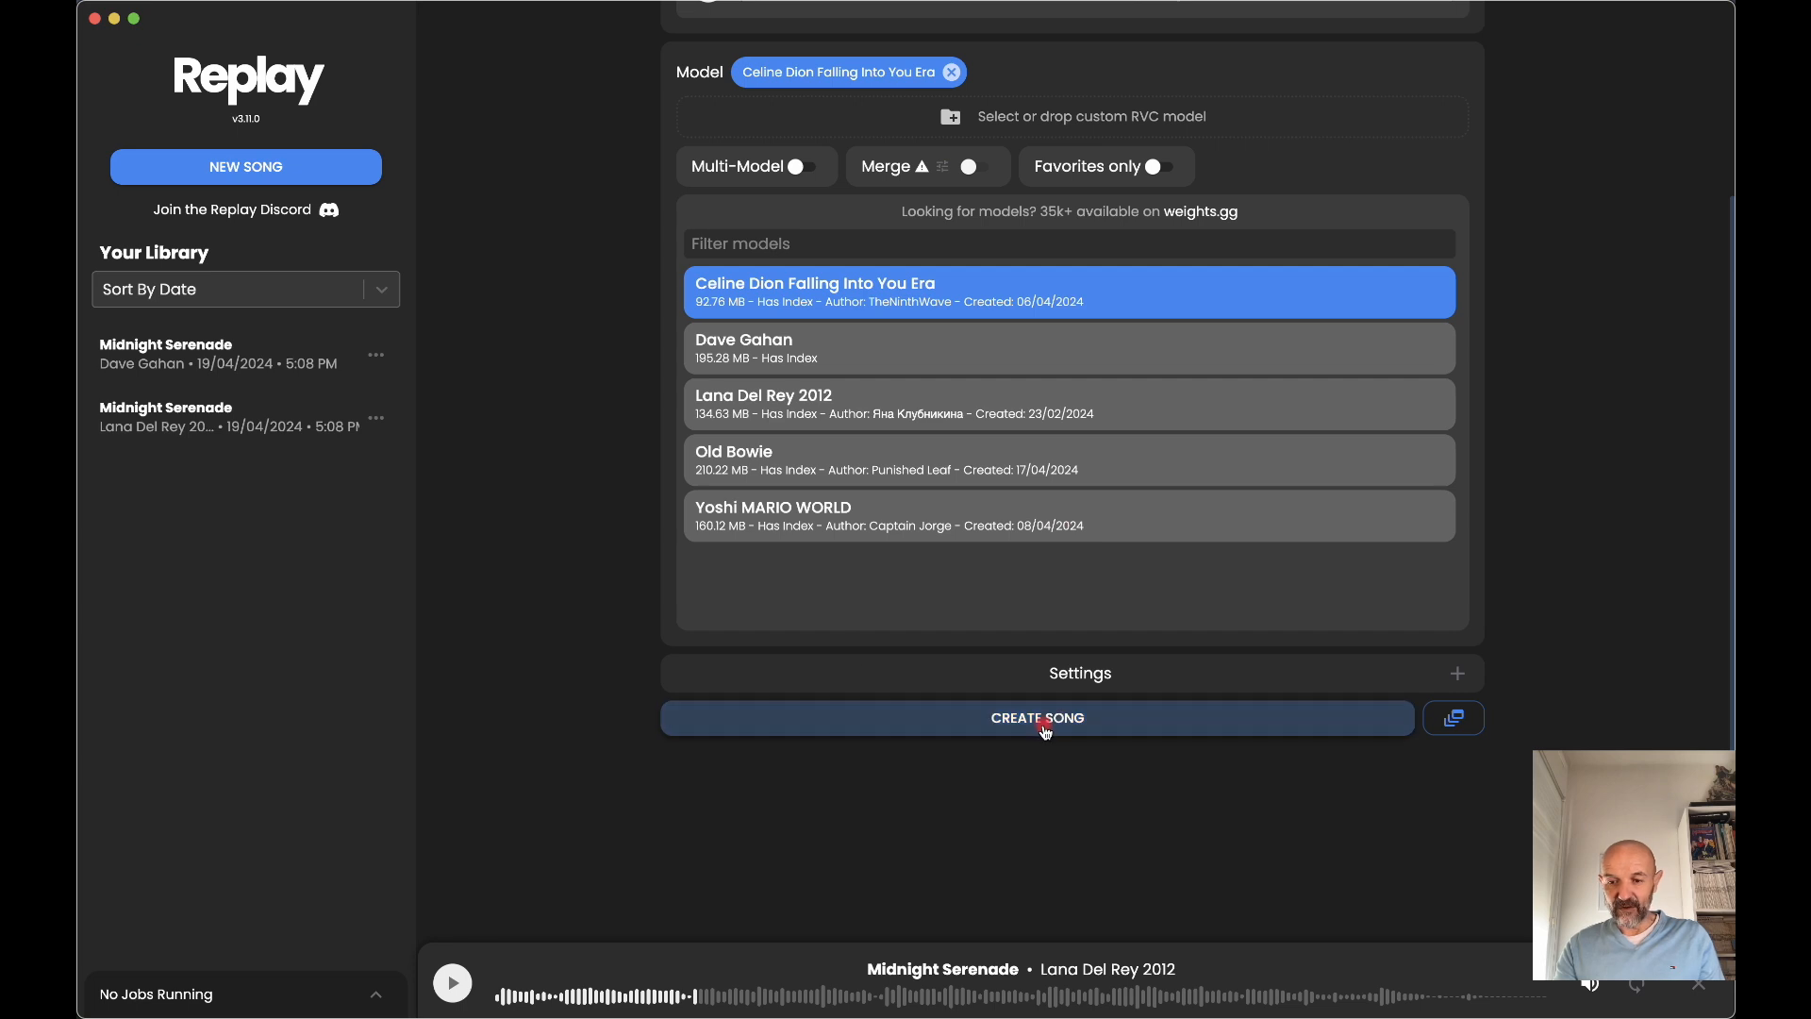
pyautogui.click(1461, 674)
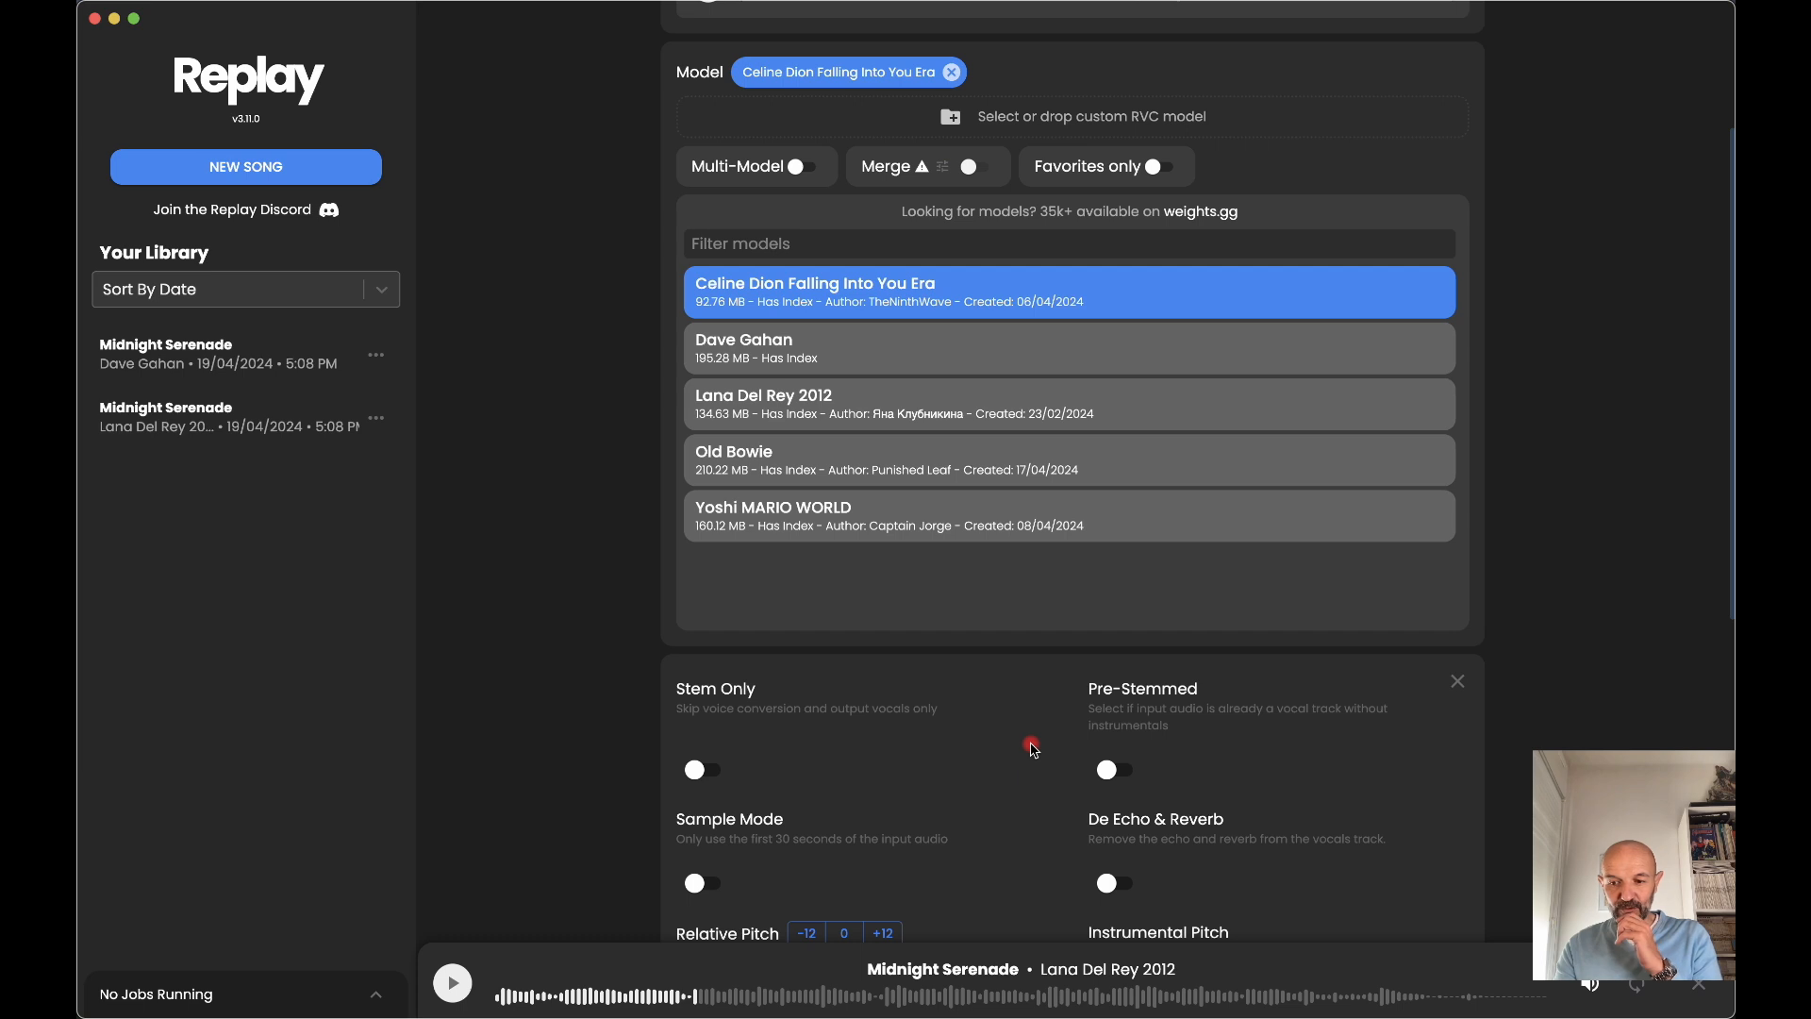
# - Create a Celine Dion cover with Relative Pitch 12 and queue another with Relative Pitch 6
pyautogui.scroll(-5, 1032, 750)
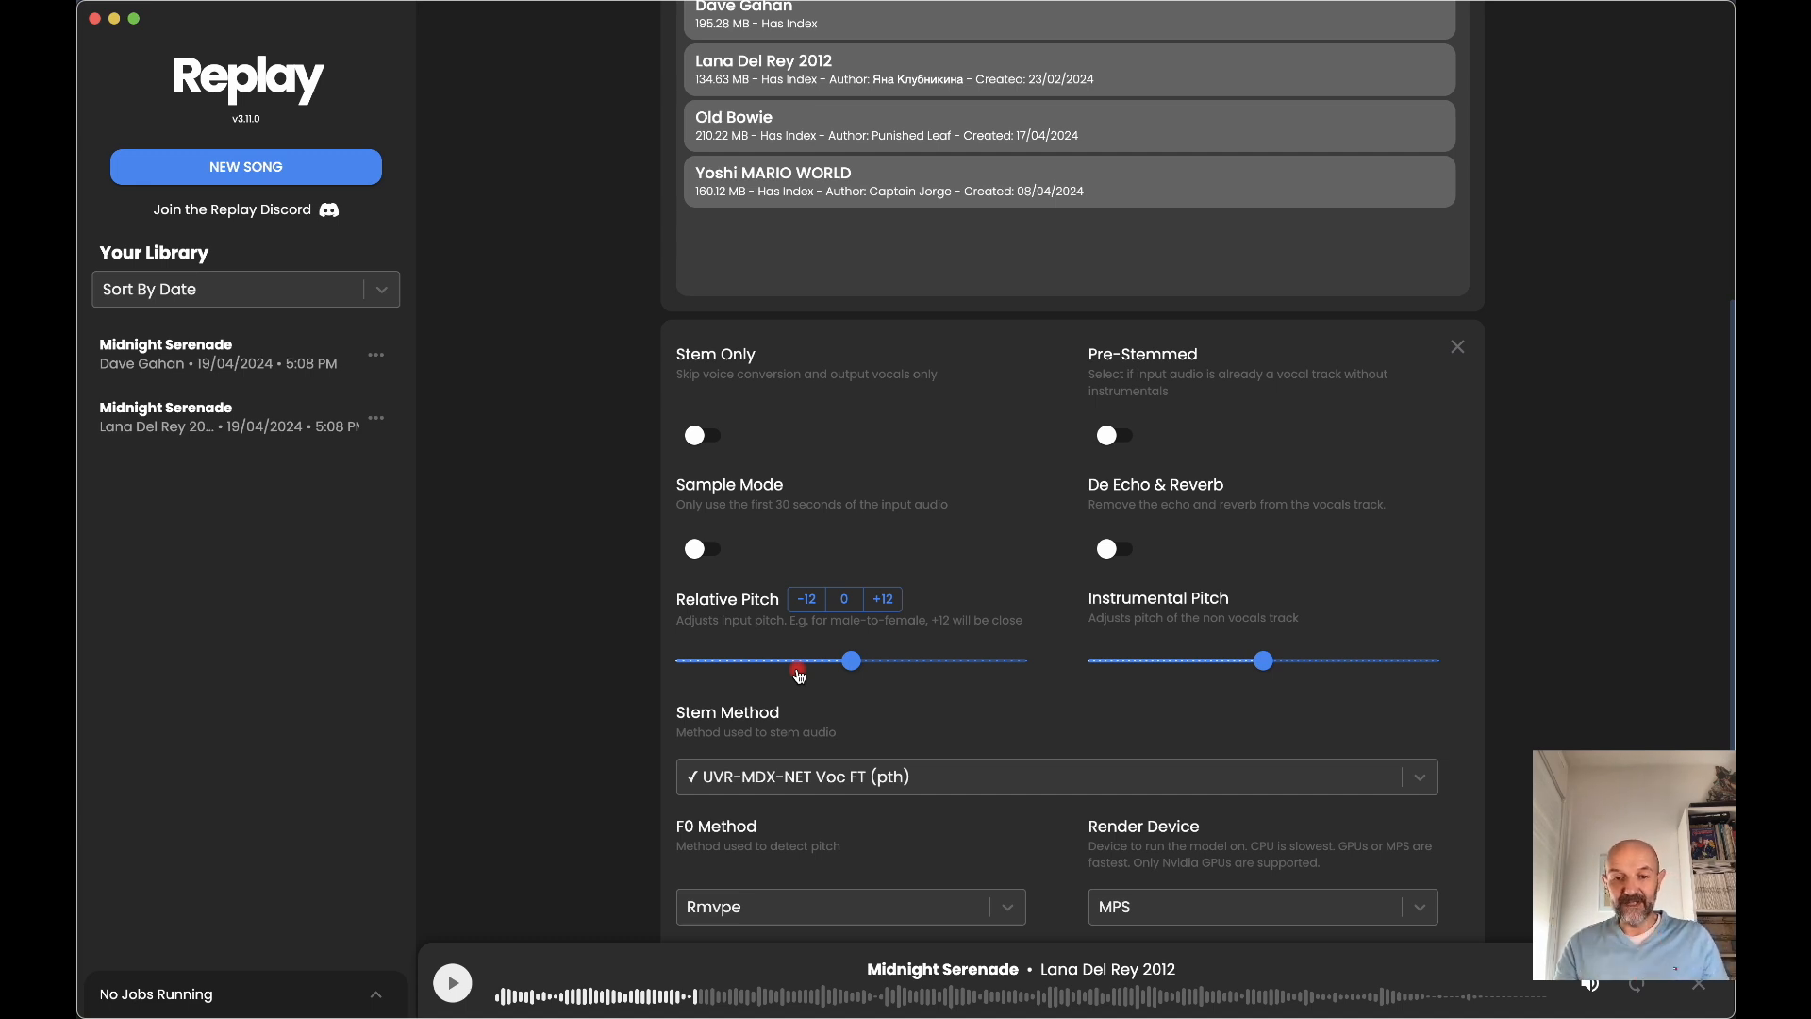
pyautogui.click(852, 662)
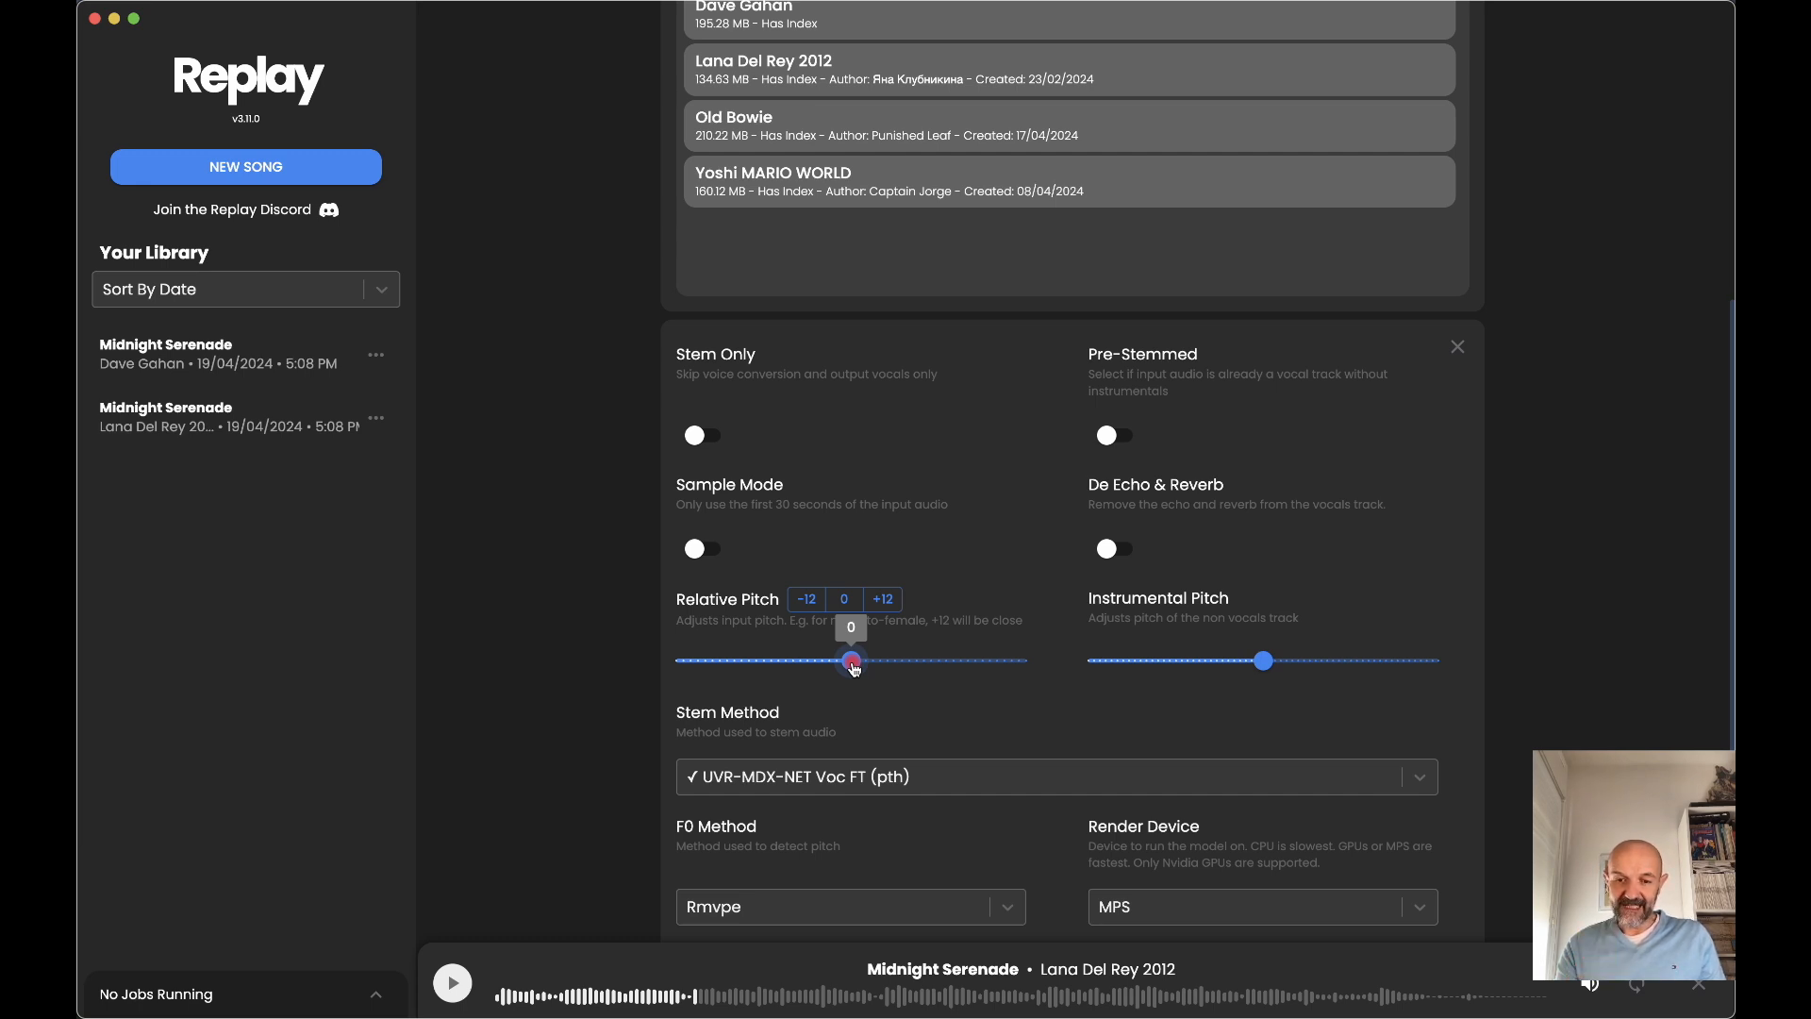
pyautogui.moveTo(853, 667); pyautogui.dragTo(866, 669)
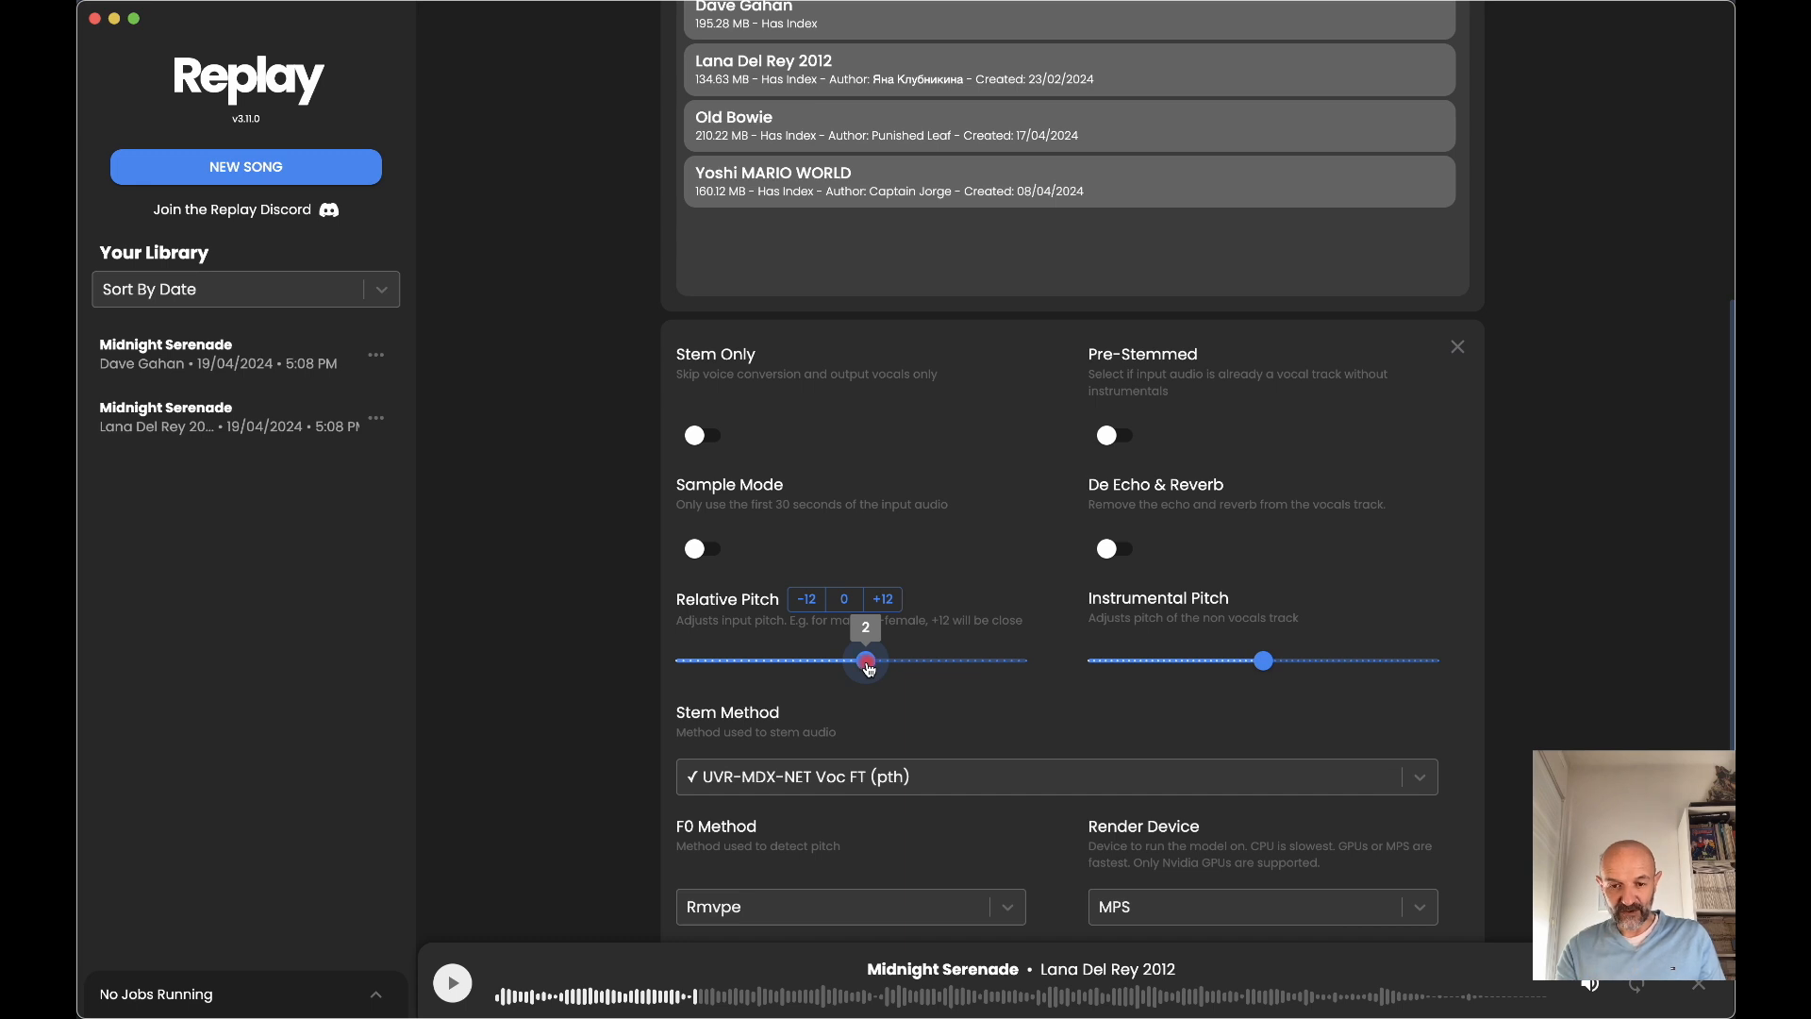
pyautogui.moveTo(866, 668); pyautogui.dragTo(940, 670)
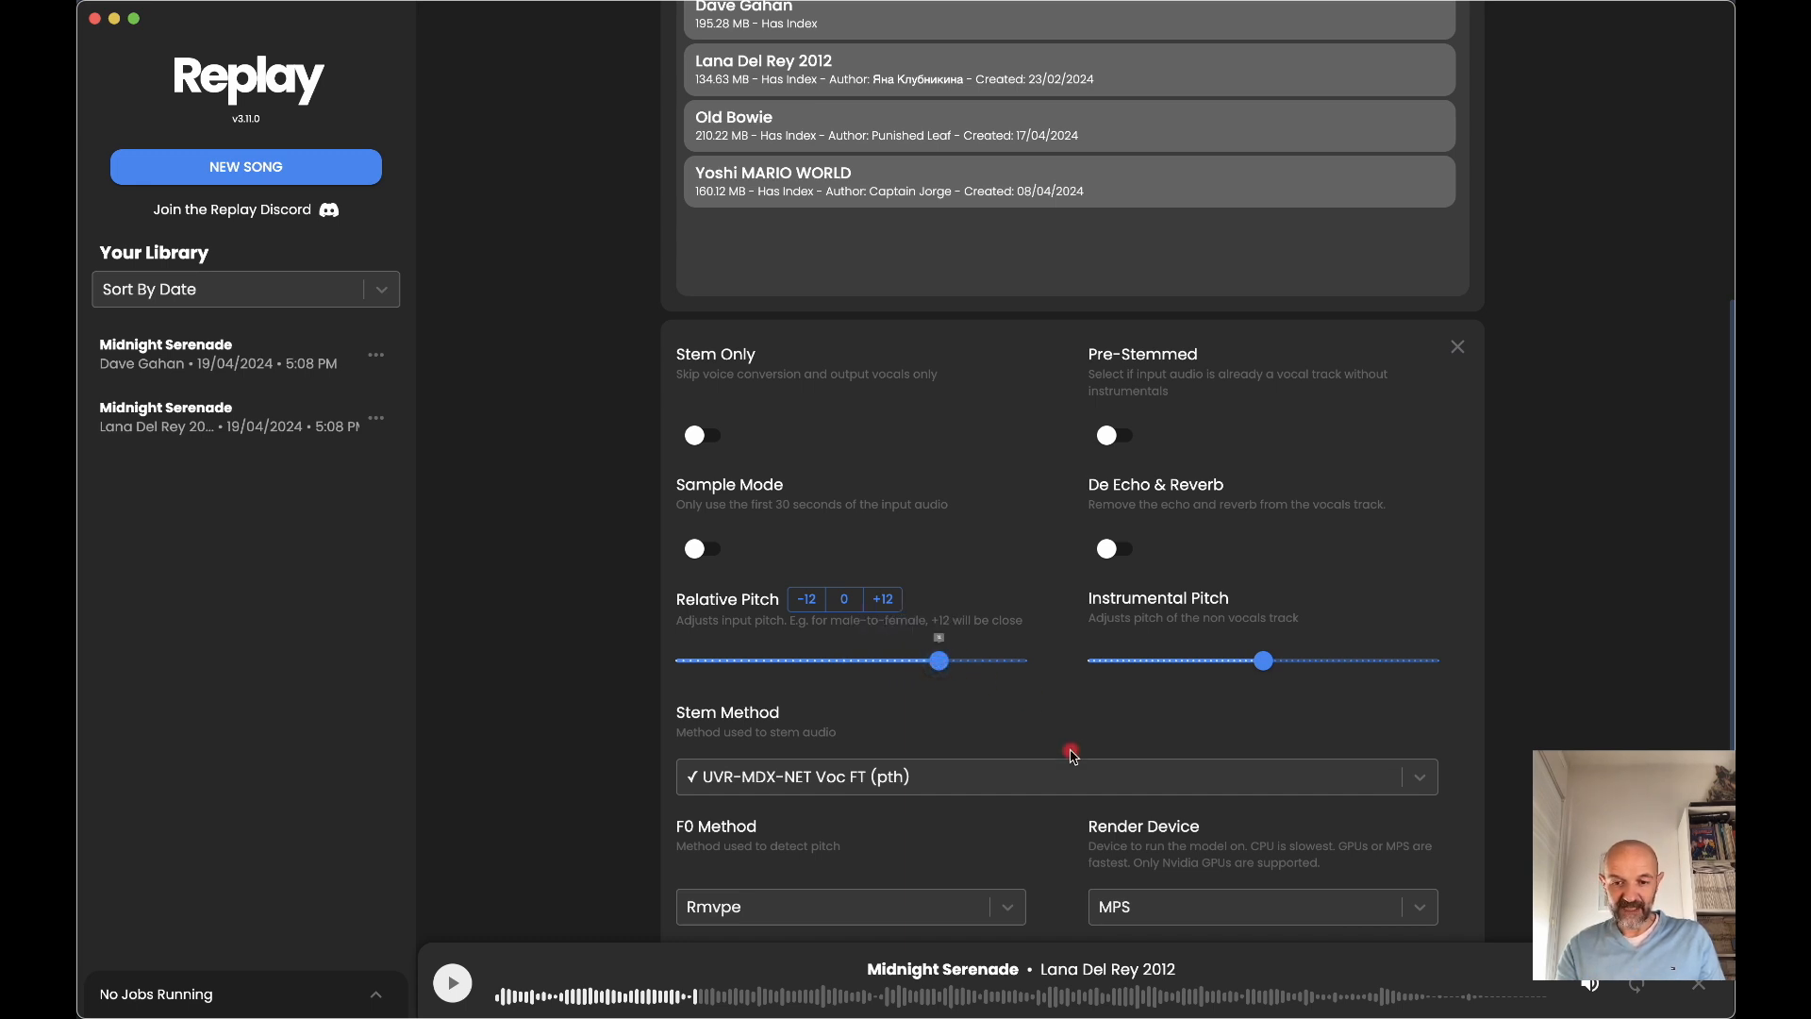
pyautogui.scroll(-4, 1072, 752)
pyautogui.click(1064, 708)
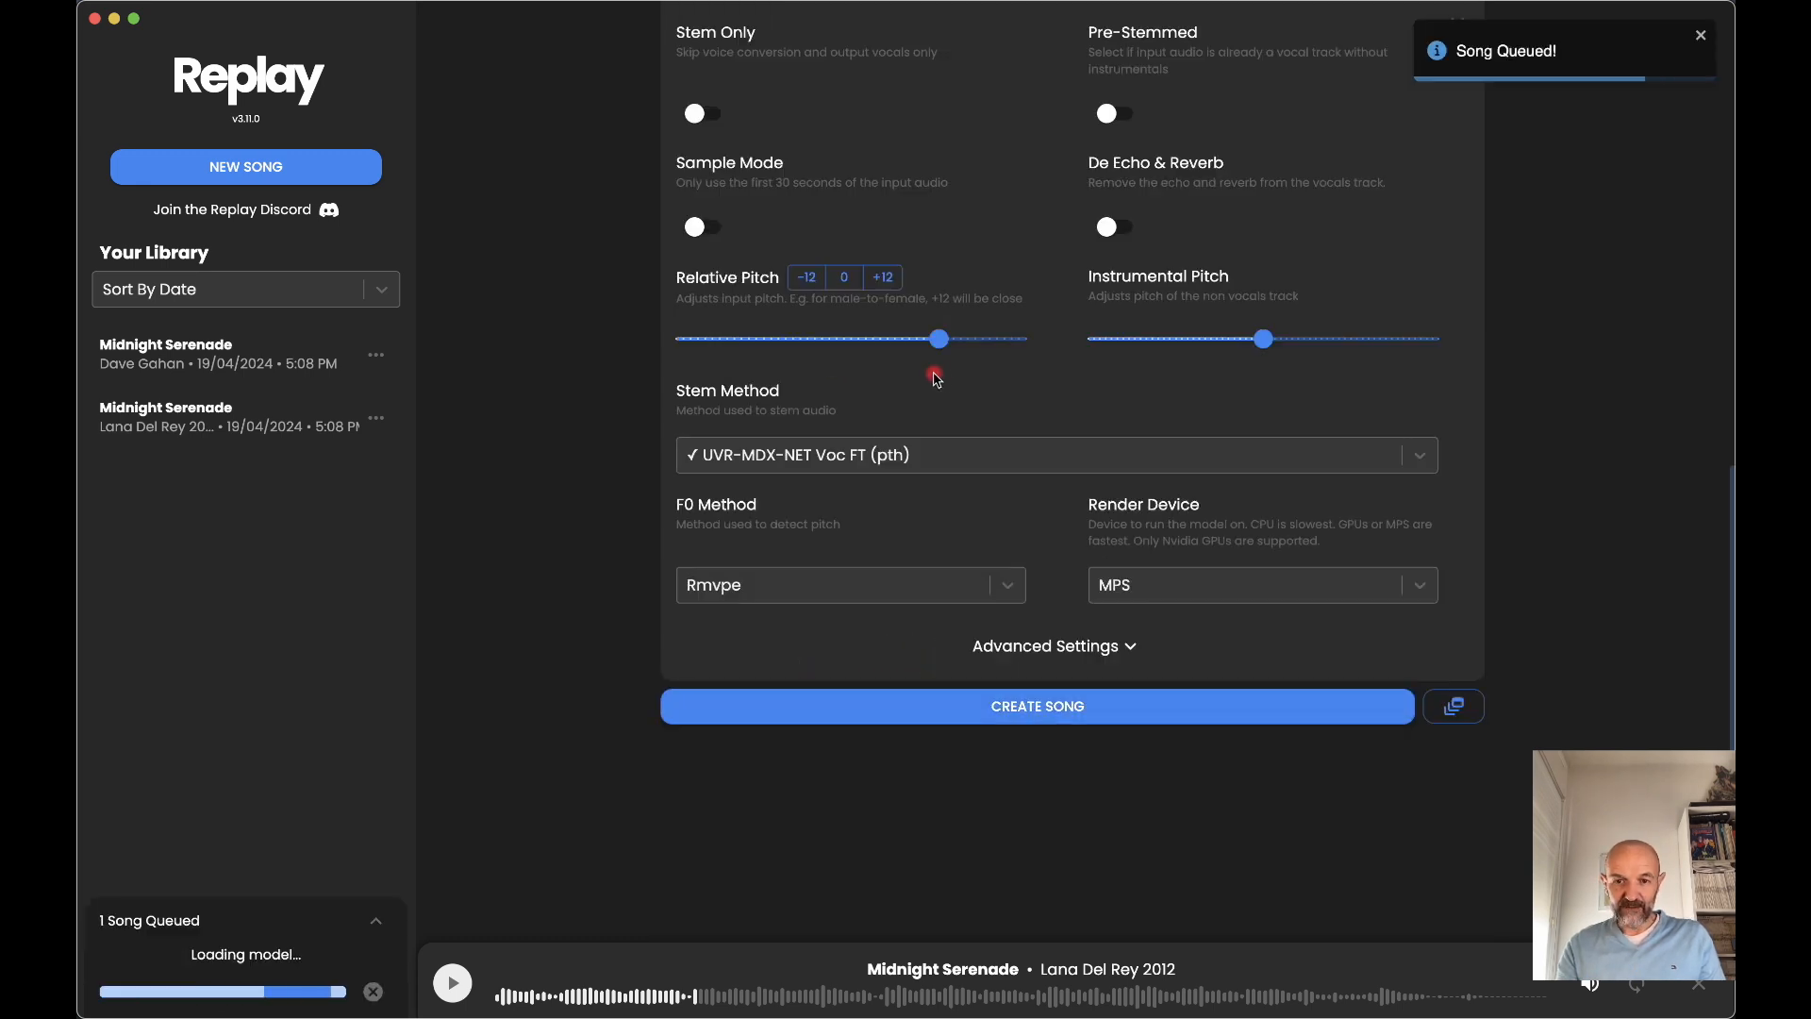
pyautogui.moveTo(940, 341); pyautogui.dragTo(896, 344)
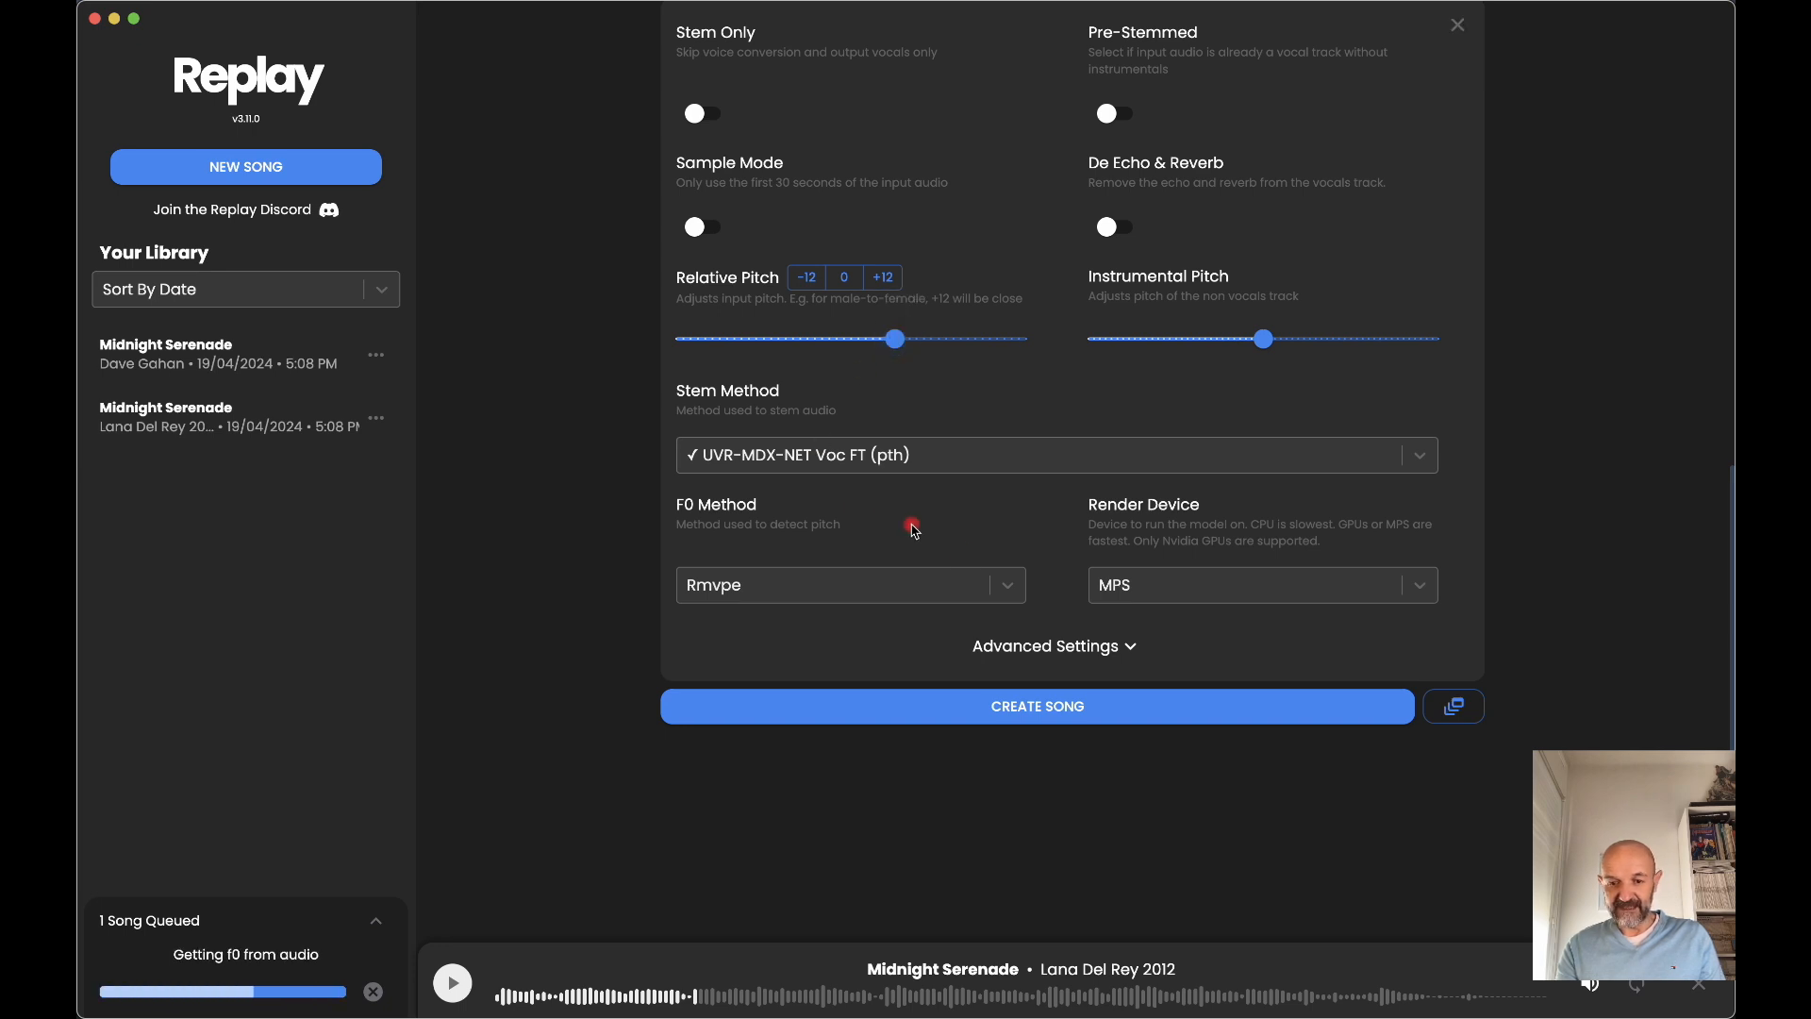
pyautogui.click(939, 709)
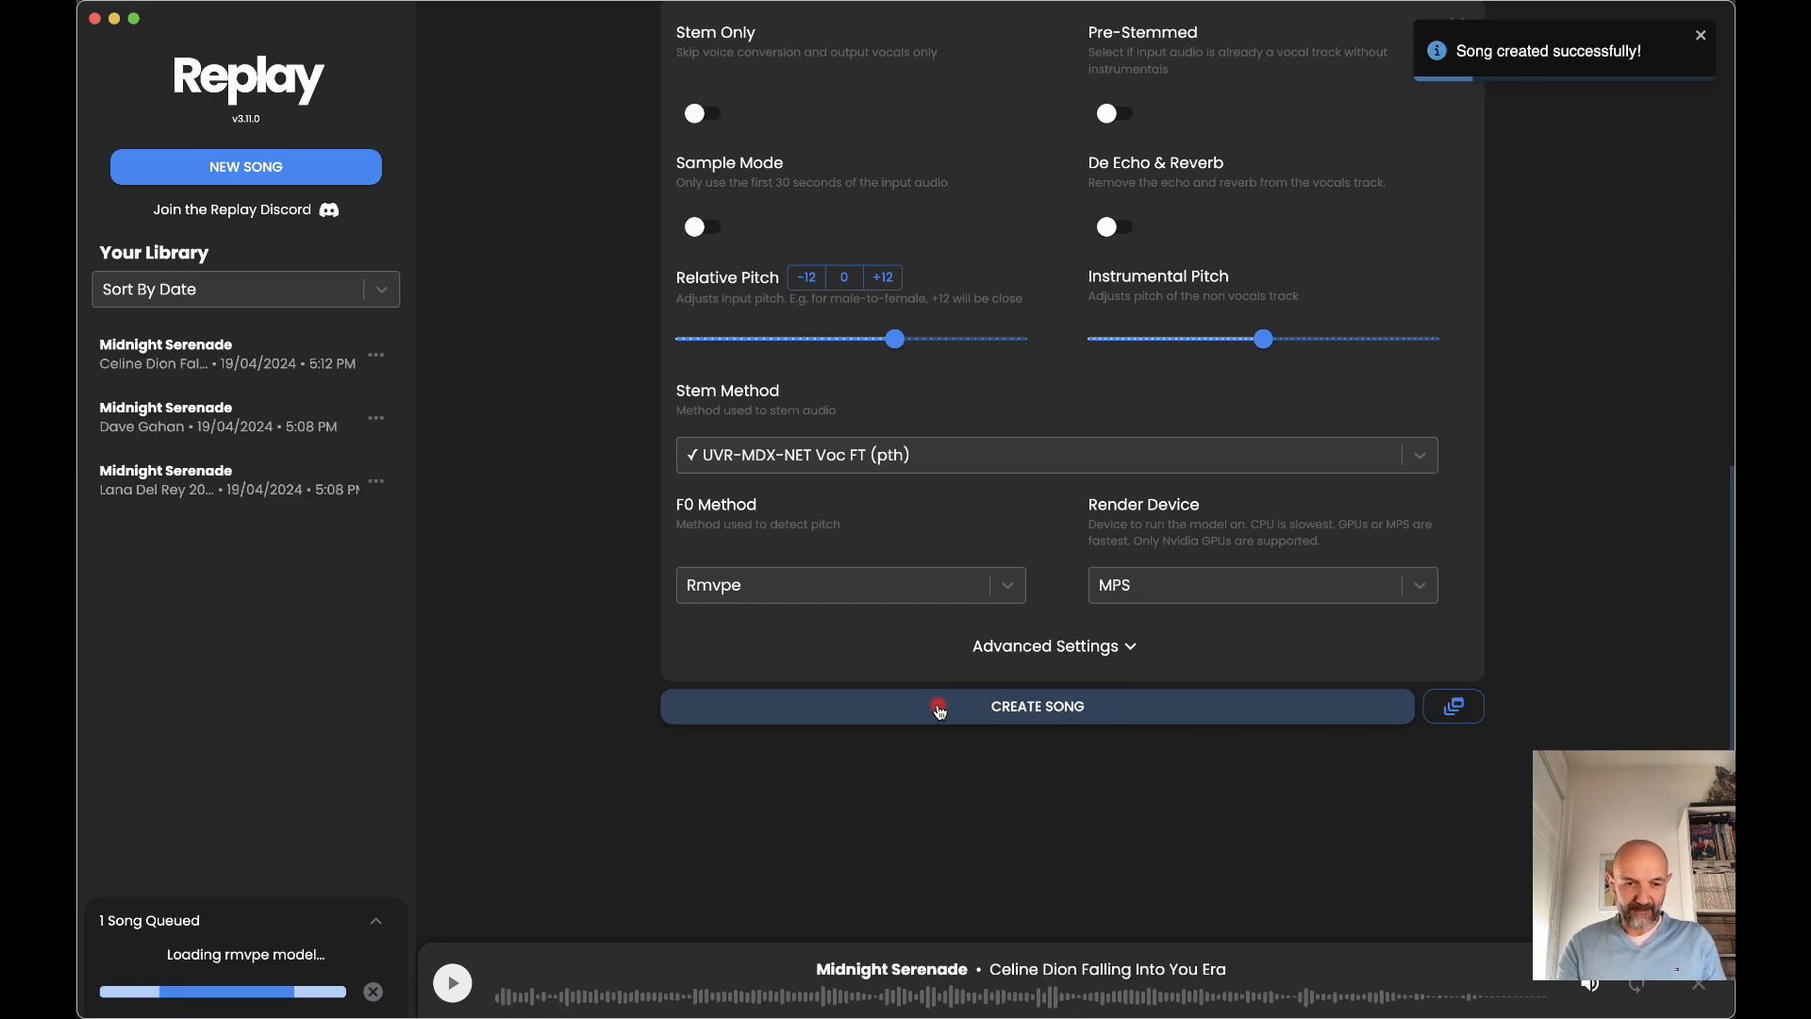
# - Open the Celine Dion version with pitch 12 from the library, listen to it and pause playback
pyautogui.click(188, 350)
pyautogui.click(1391, 519)
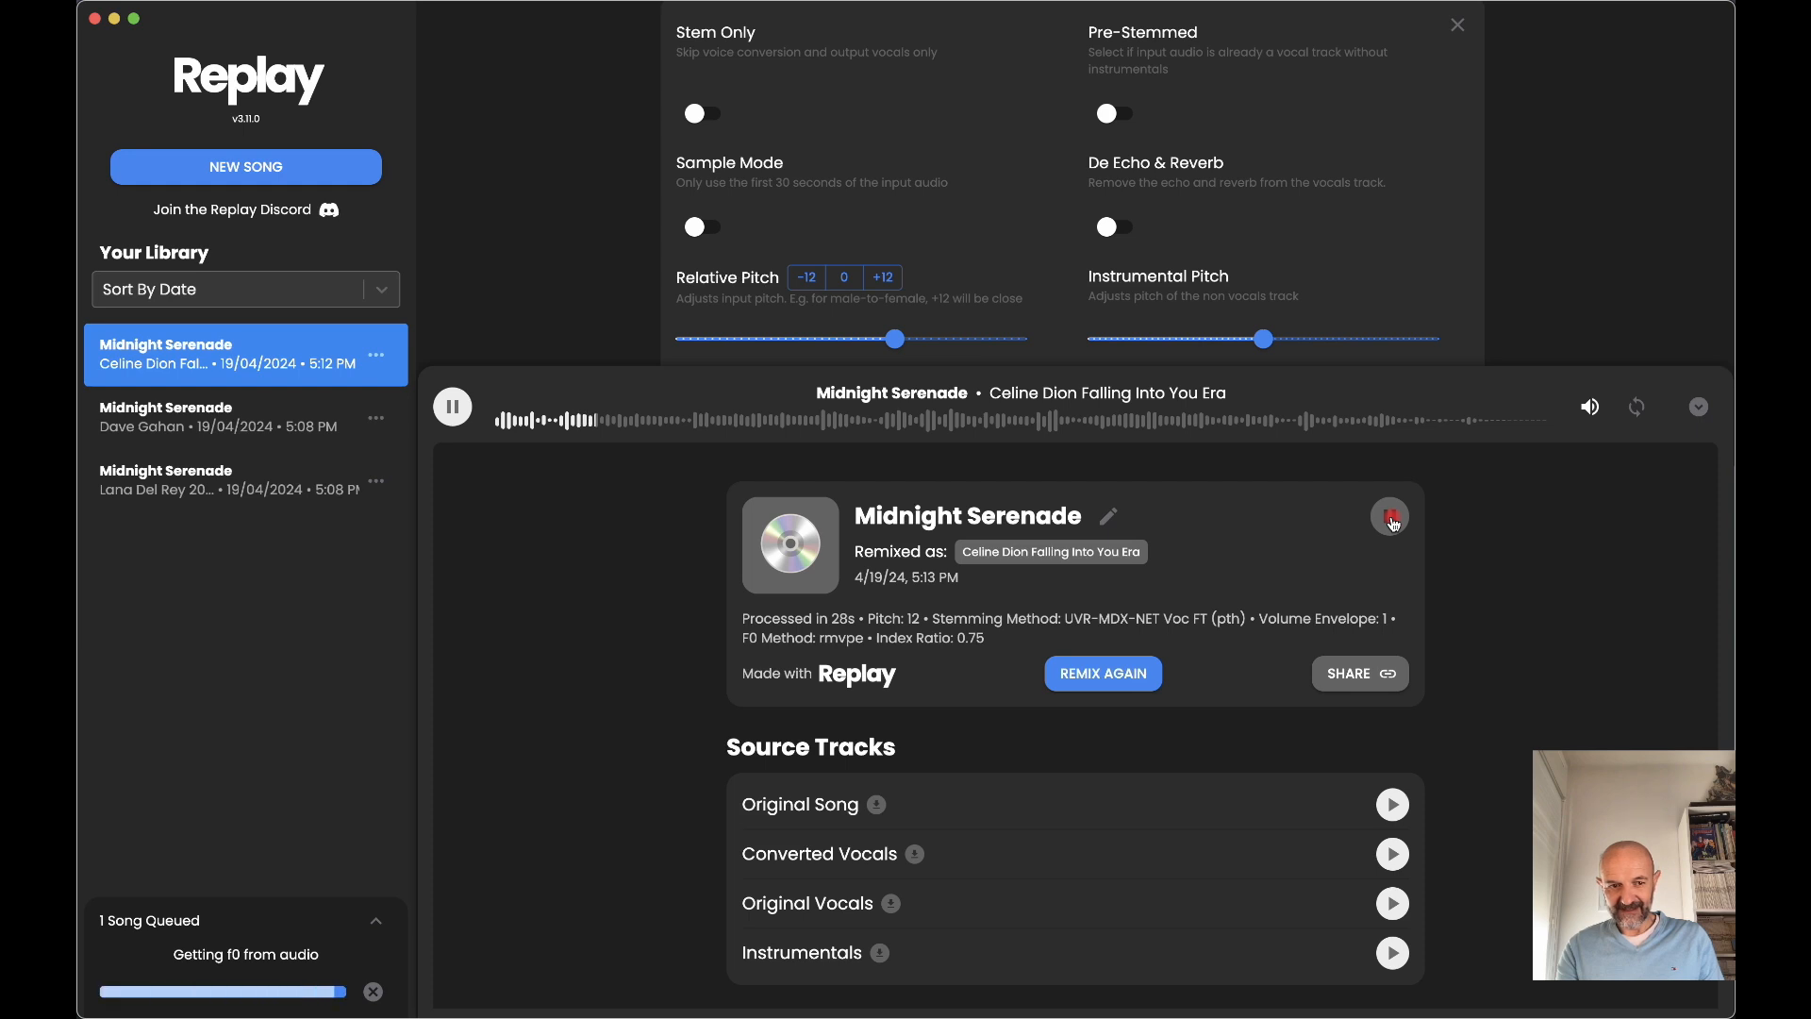
pyautogui.click(1393, 523)
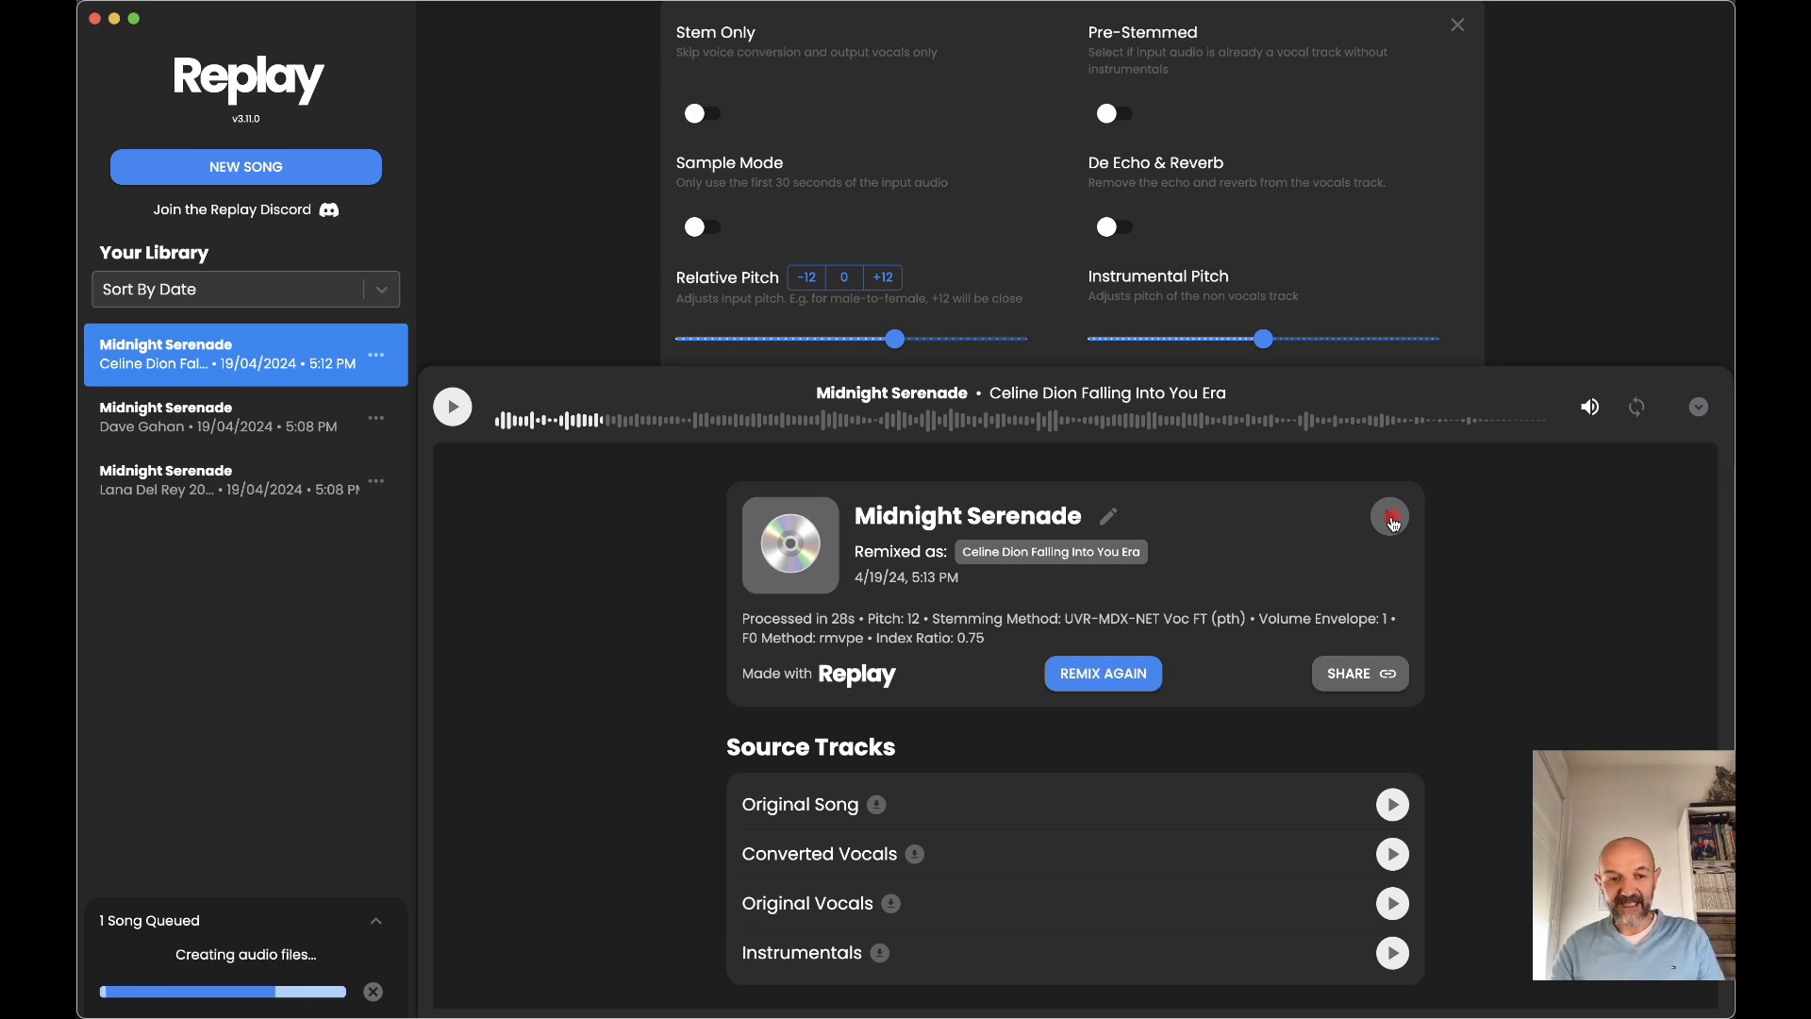
# - Open the newly added Celine Dion version with pitch 6, listen to it and pause playback
pyautogui.click(178, 361)
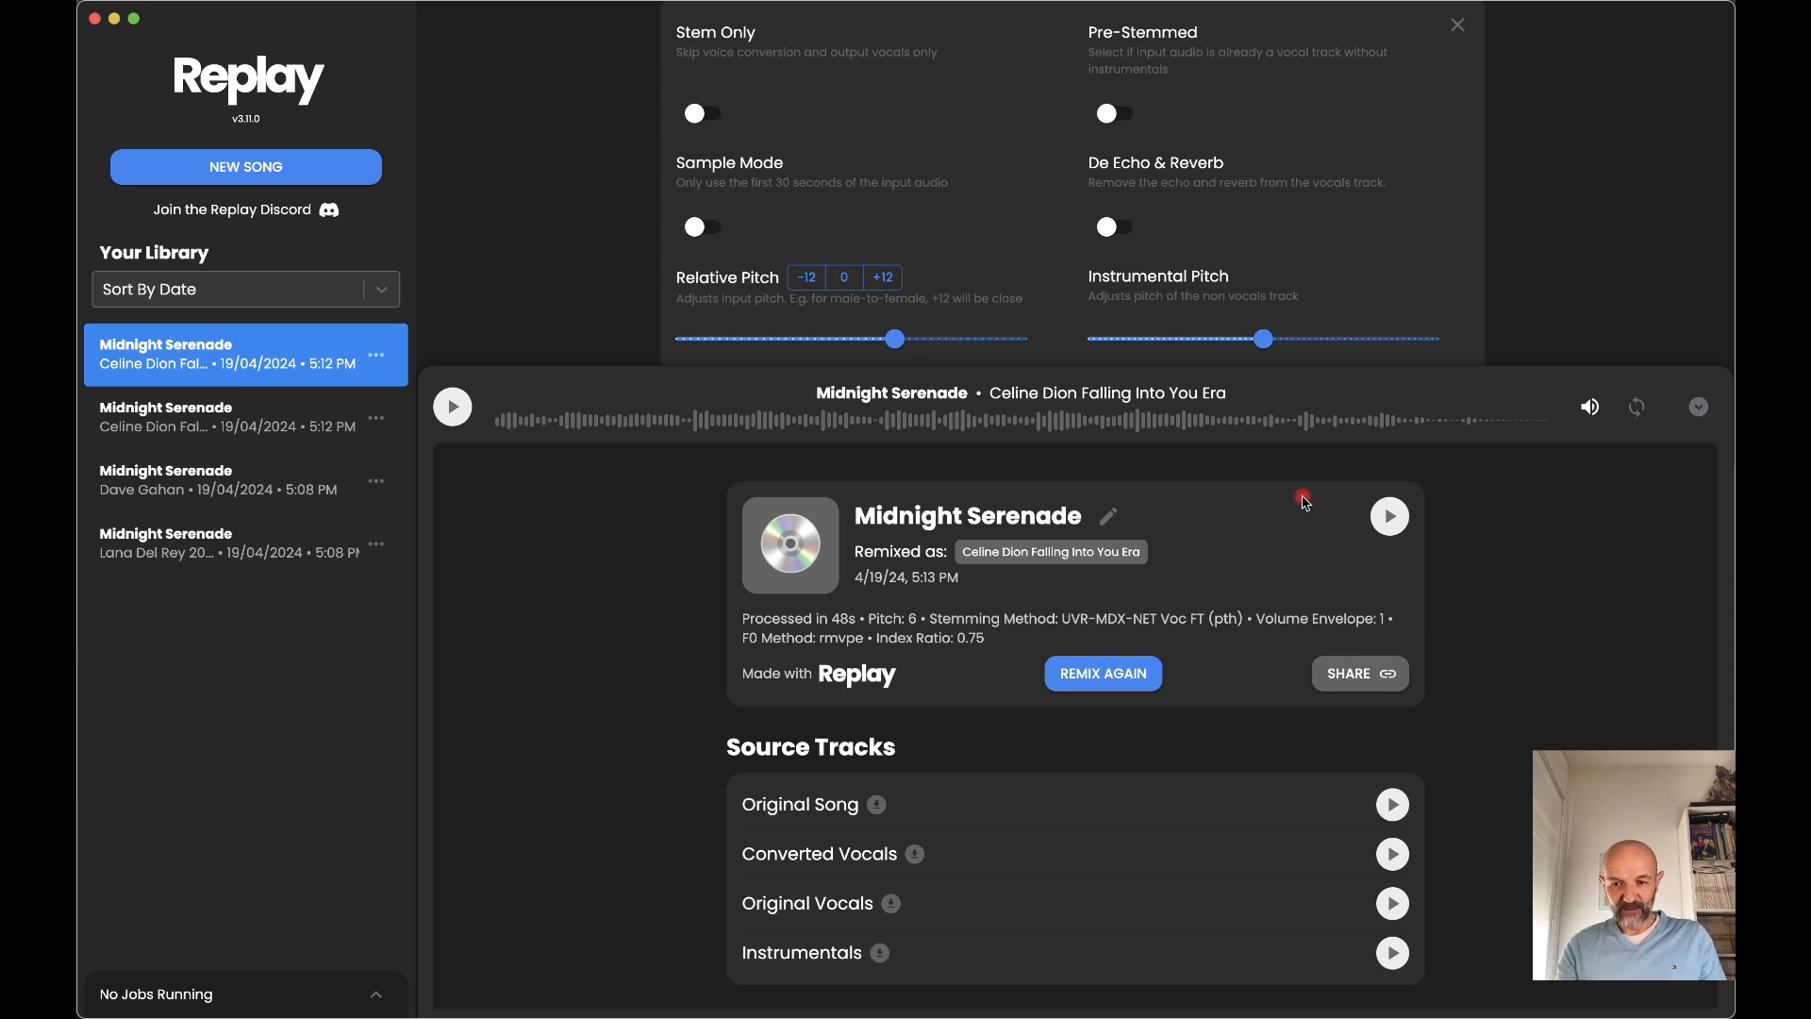
pyautogui.click(1391, 518)
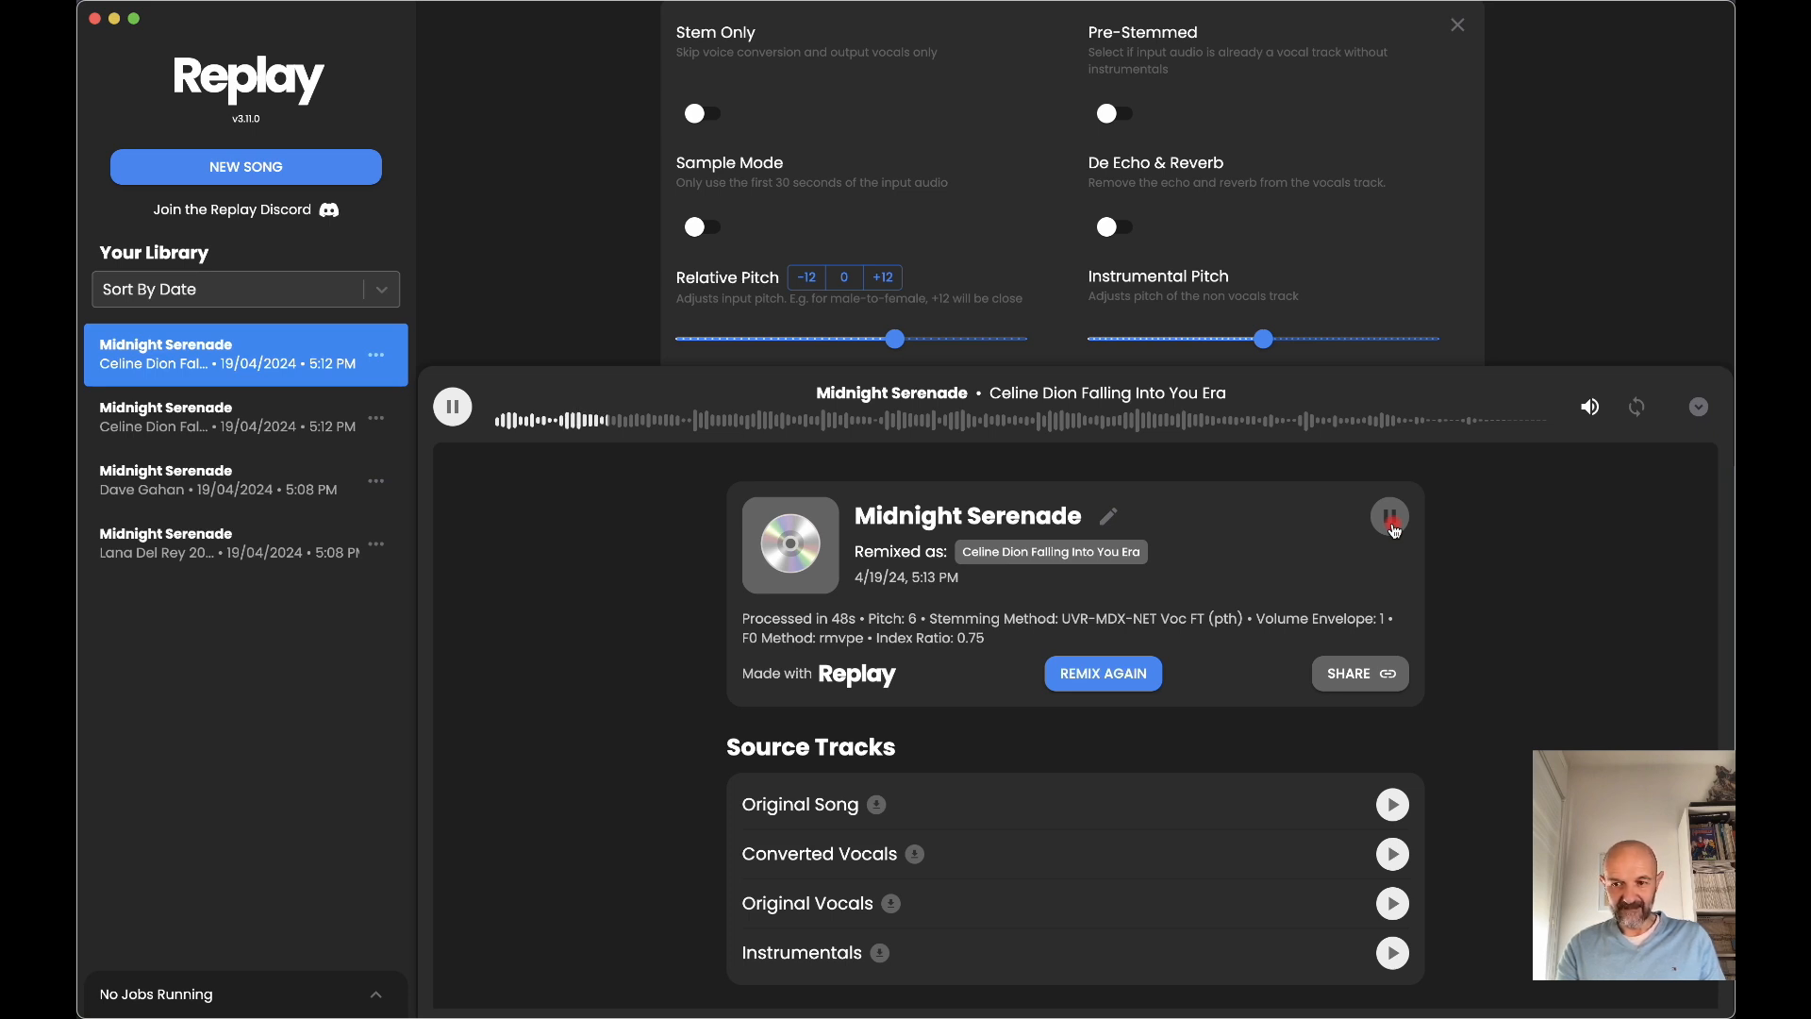
pyautogui.click(1394, 528)
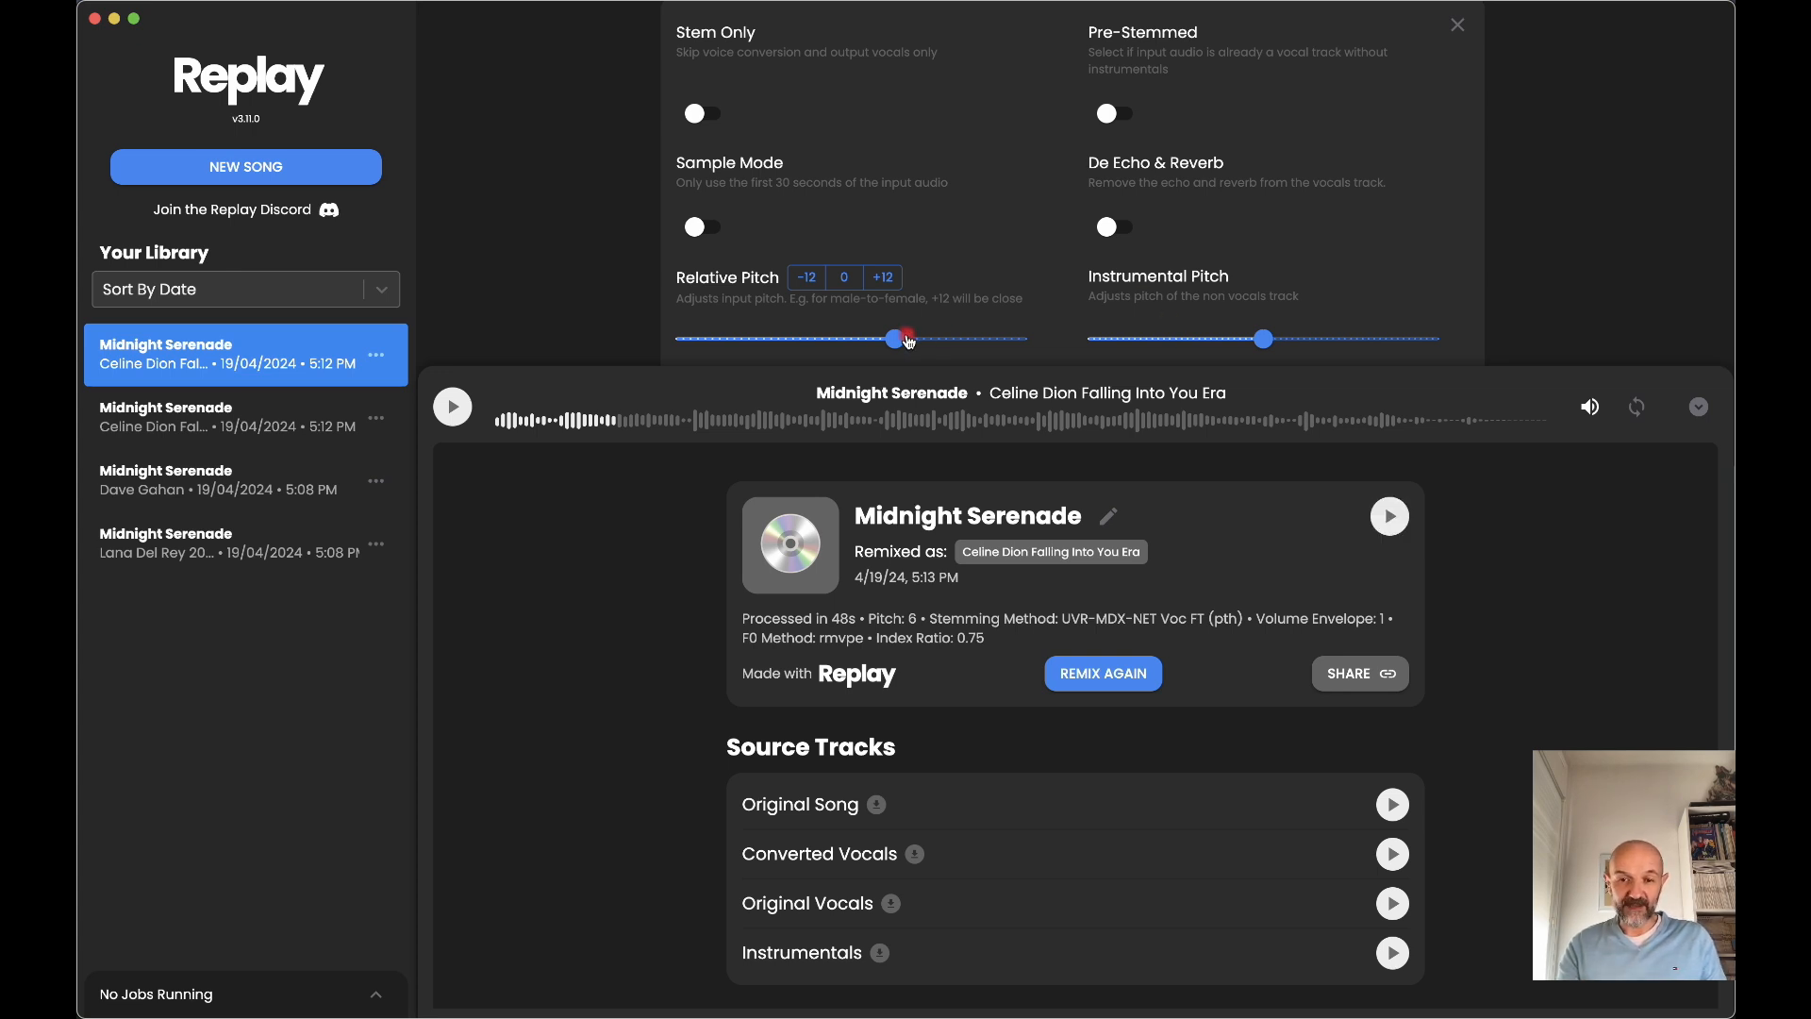
# - Set Relative Pitch to 2, close the song details and create another Celine Dion cover
pyautogui.moveTo(909, 341); pyautogui.dragTo(866, 342)
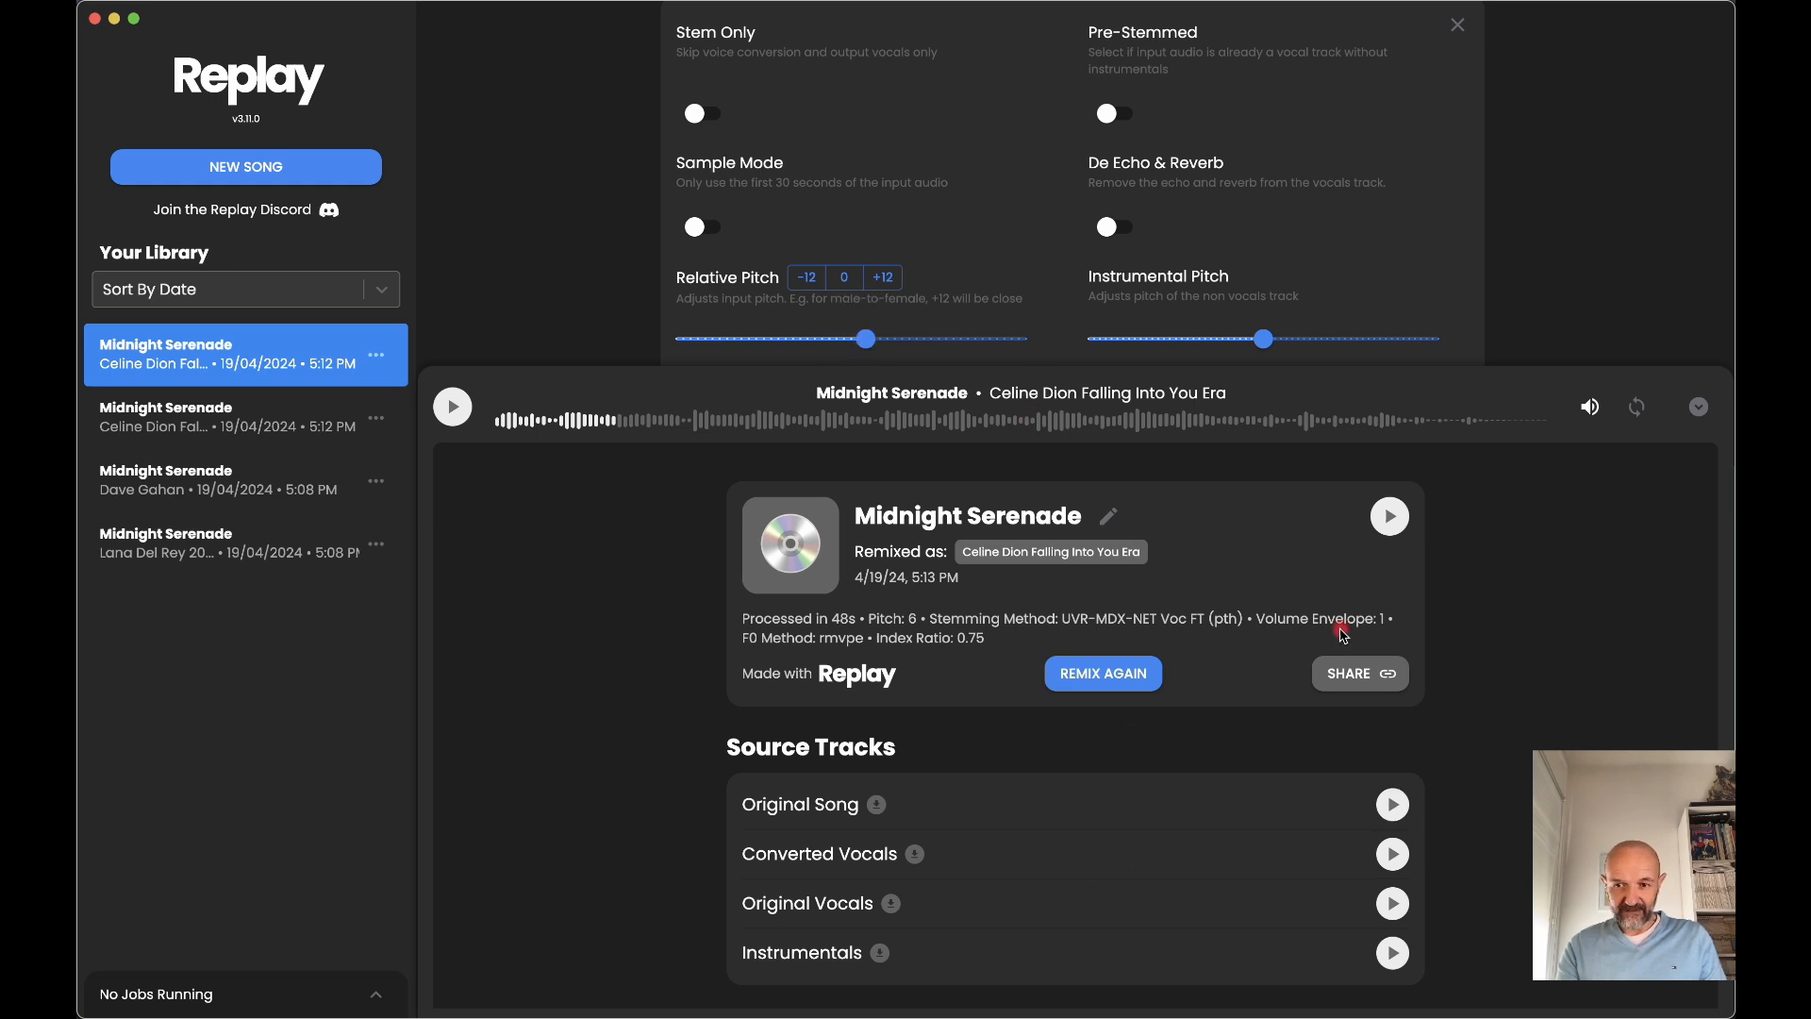
pyautogui.click(1699, 407)
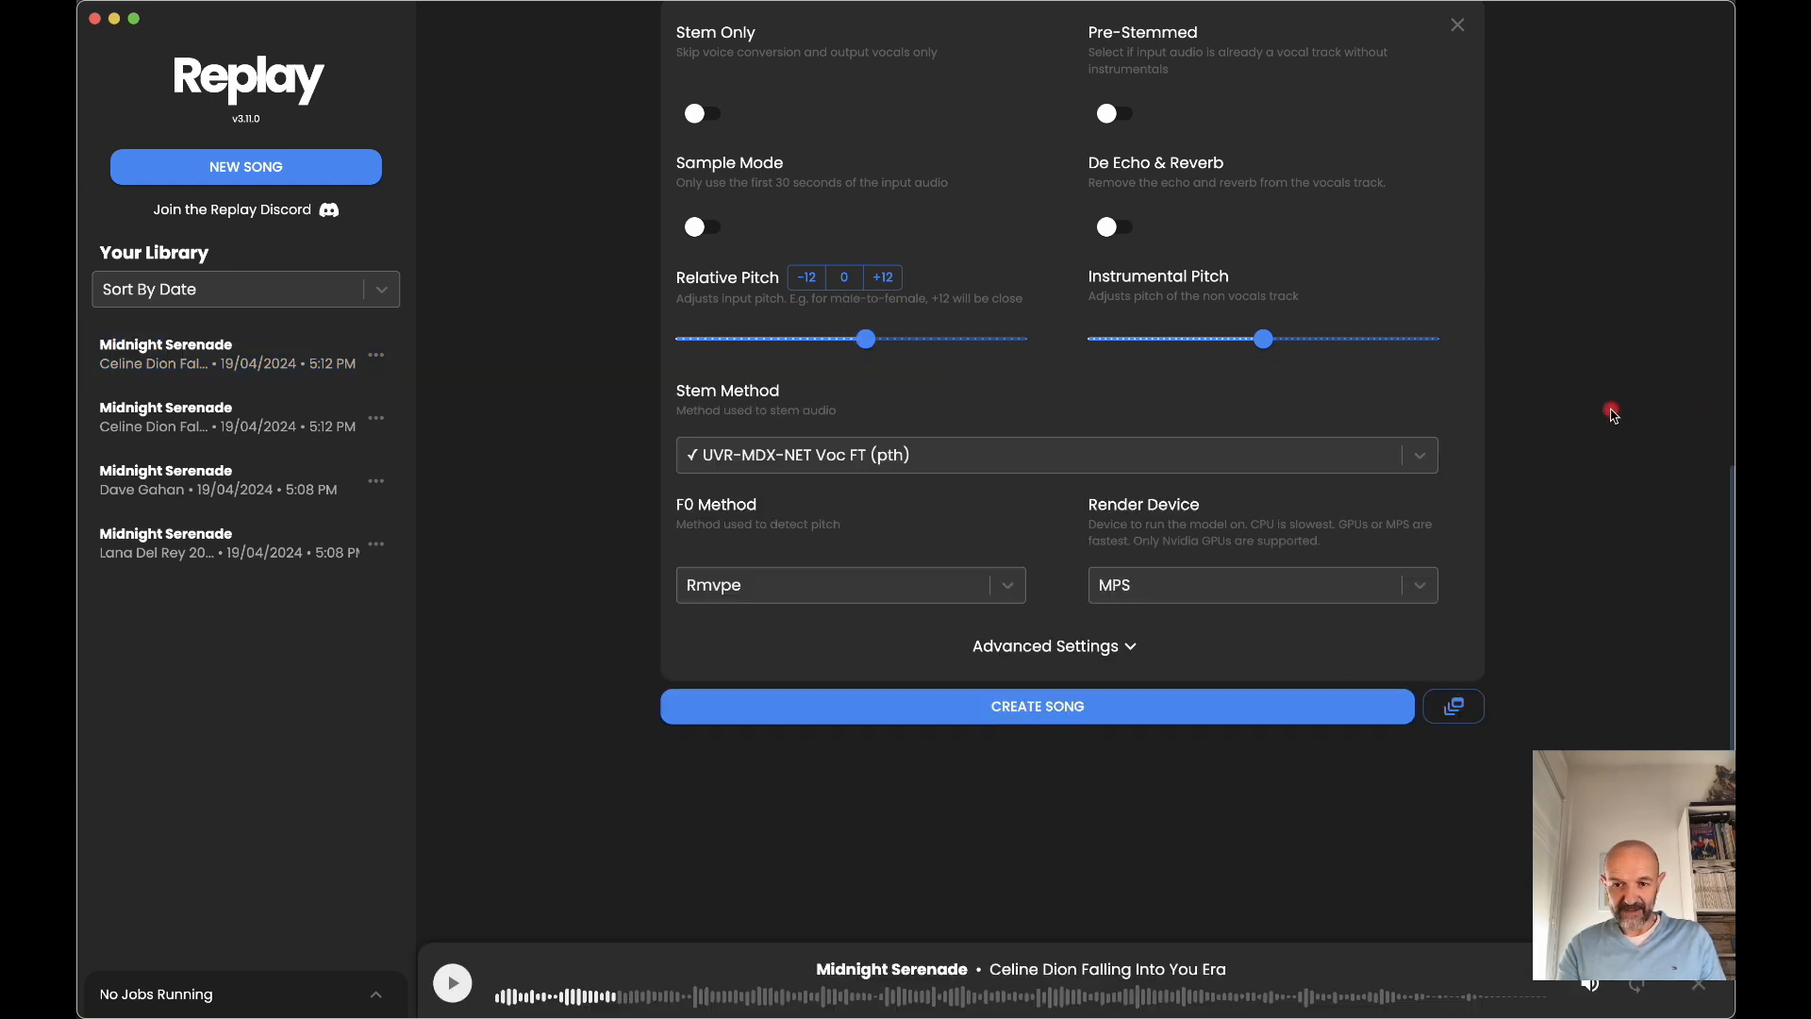
pyautogui.click(1003, 700)
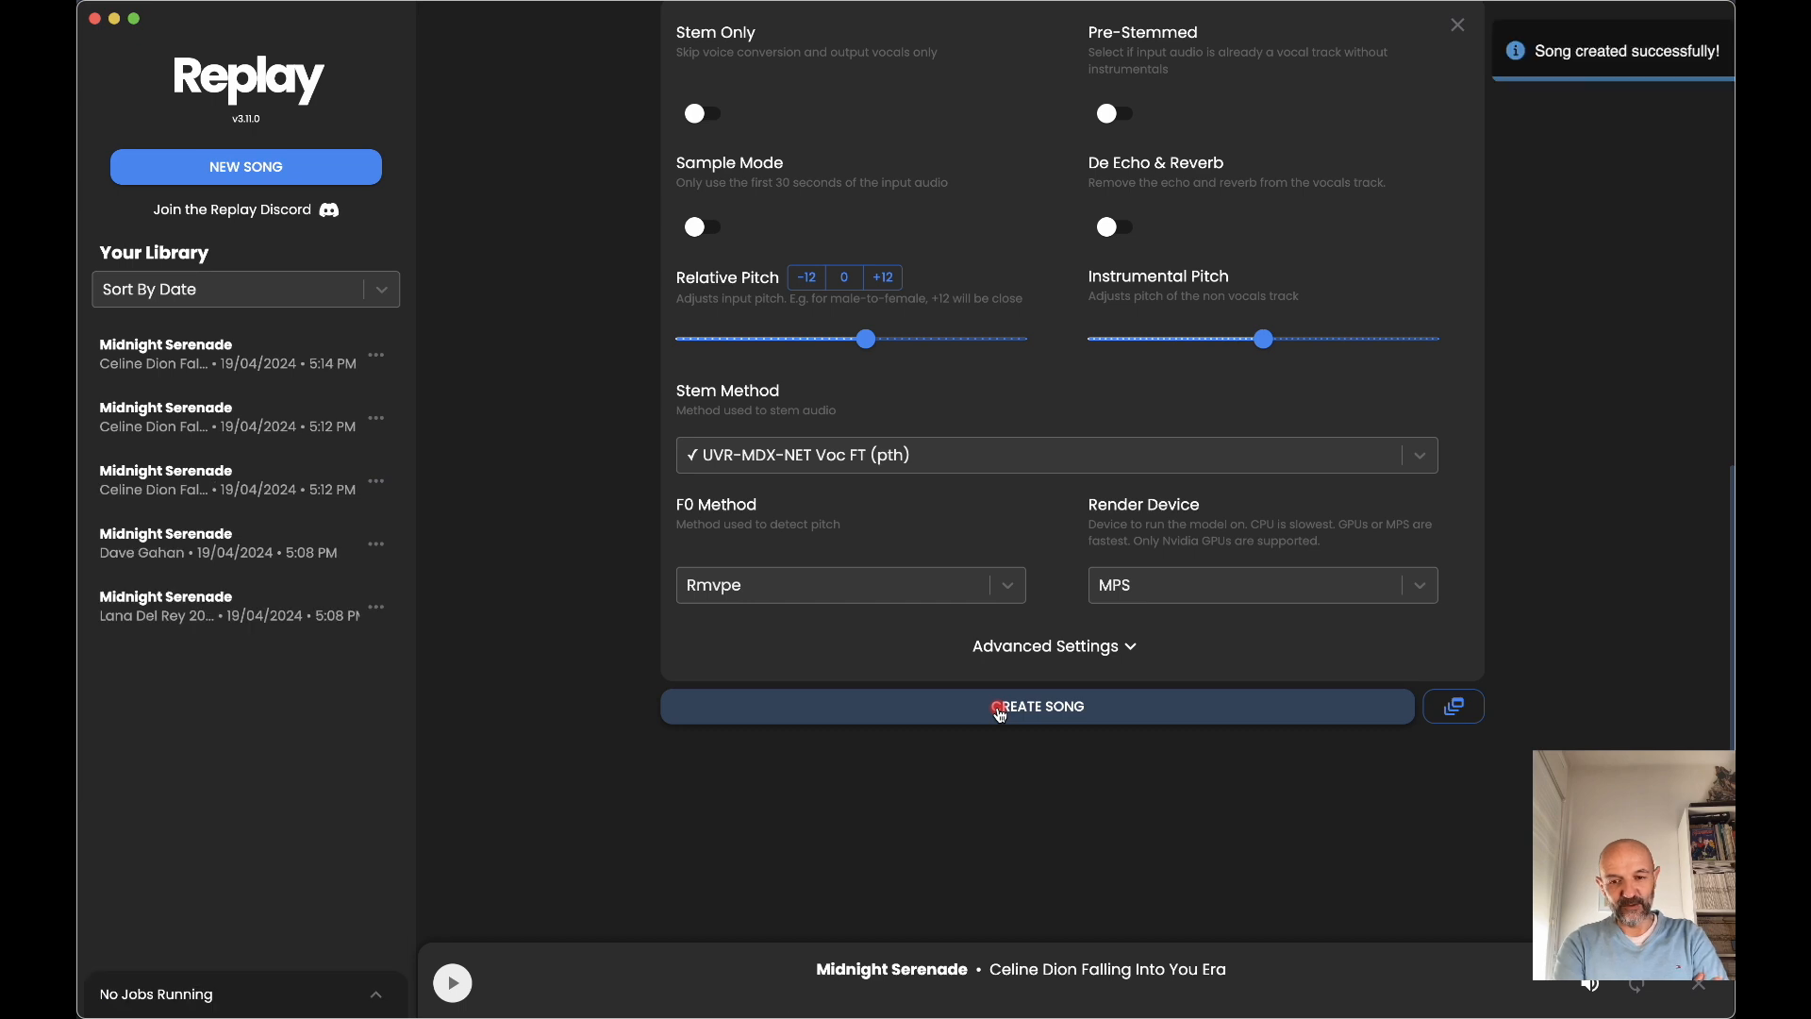
# - Open the Celine Dion version with pitch 2 from the library, listen to it and pause playback
pyautogui.click(207, 368)
pyautogui.click(1387, 517)
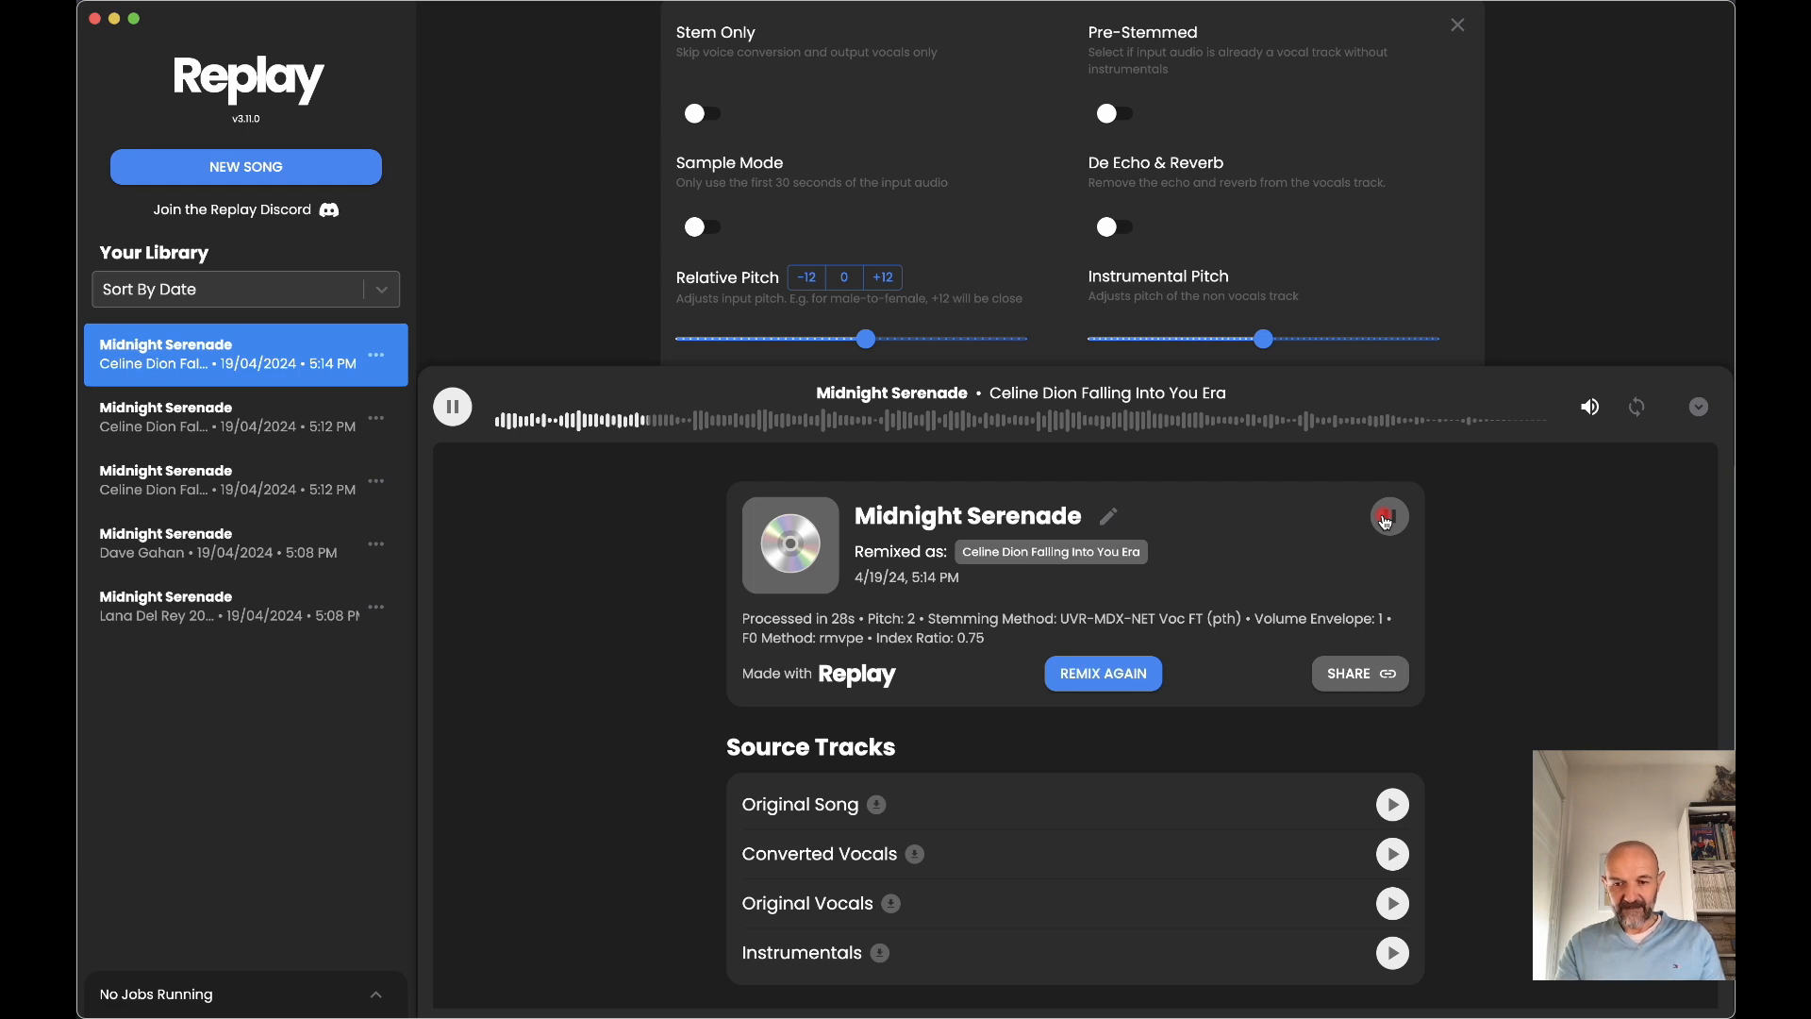
pyautogui.click(1385, 522)
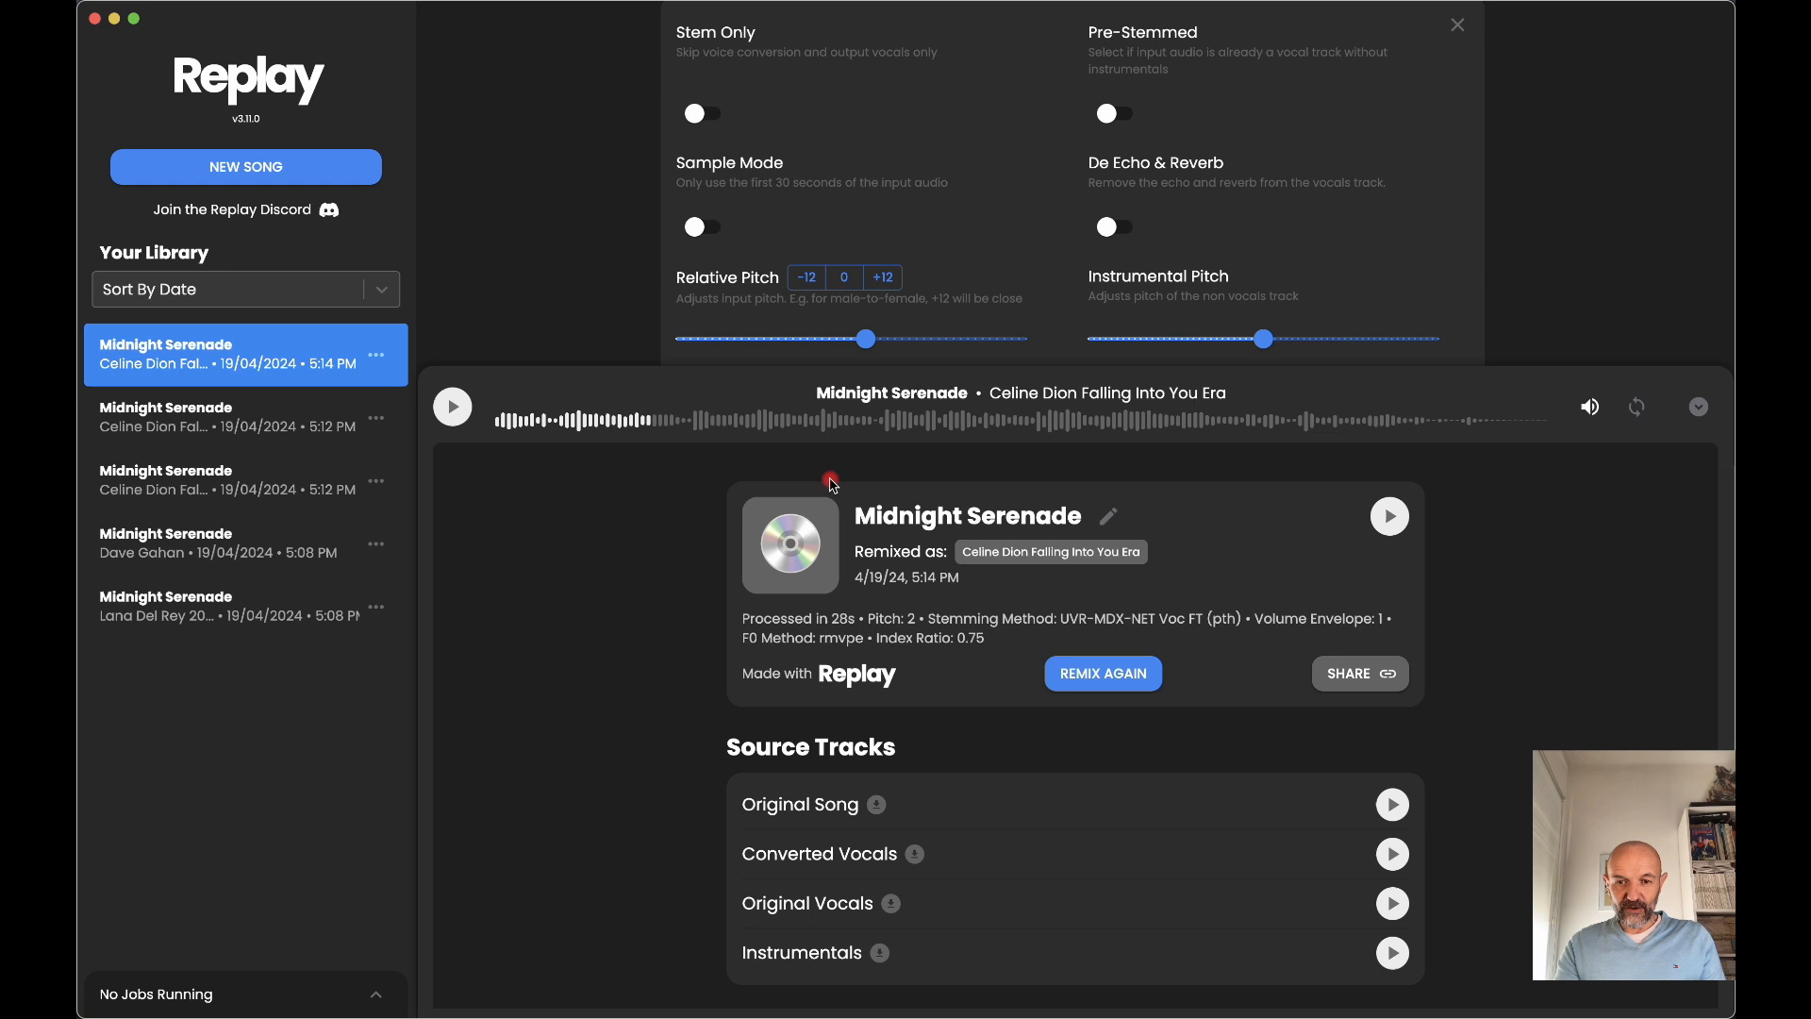
# - Close the song details, reset Relative Pitch to 0 and create another Celine Dion cover
pyautogui.click(1699, 407)
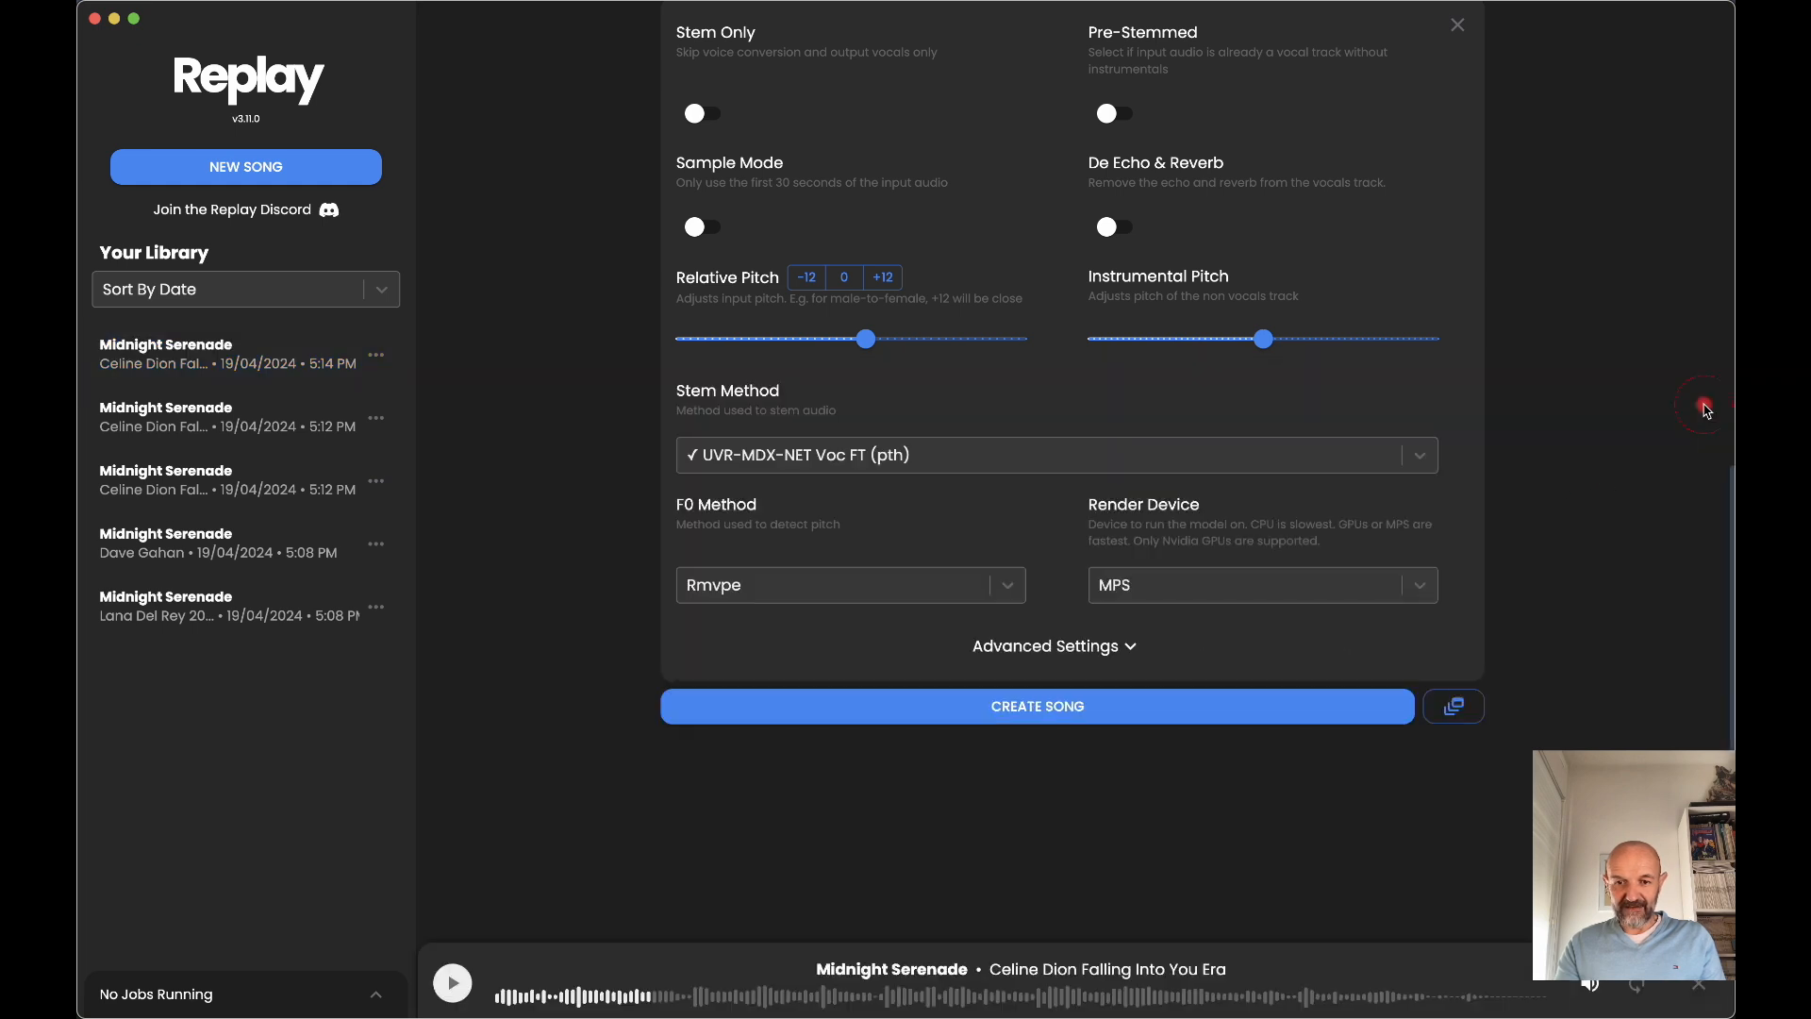
pyautogui.click(860, 349)
pyautogui.moveTo(865, 347); pyautogui.dragTo(851, 347)
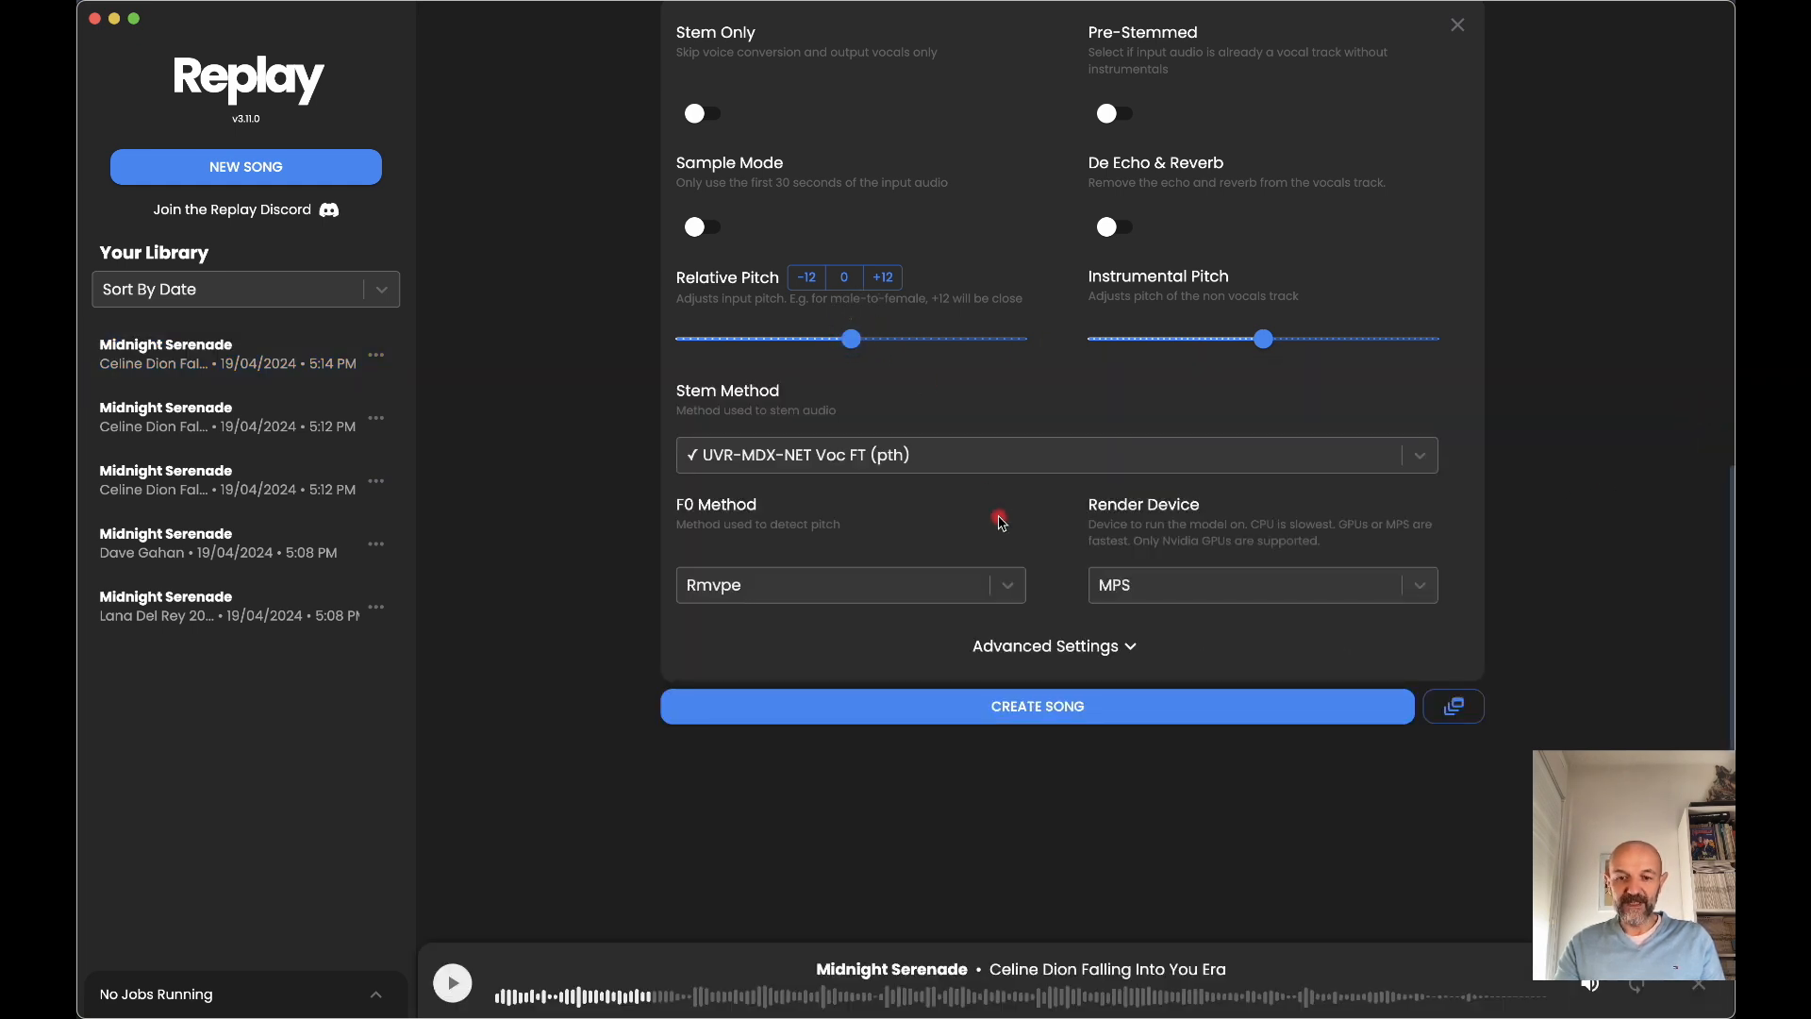
pyautogui.click(948, 706)
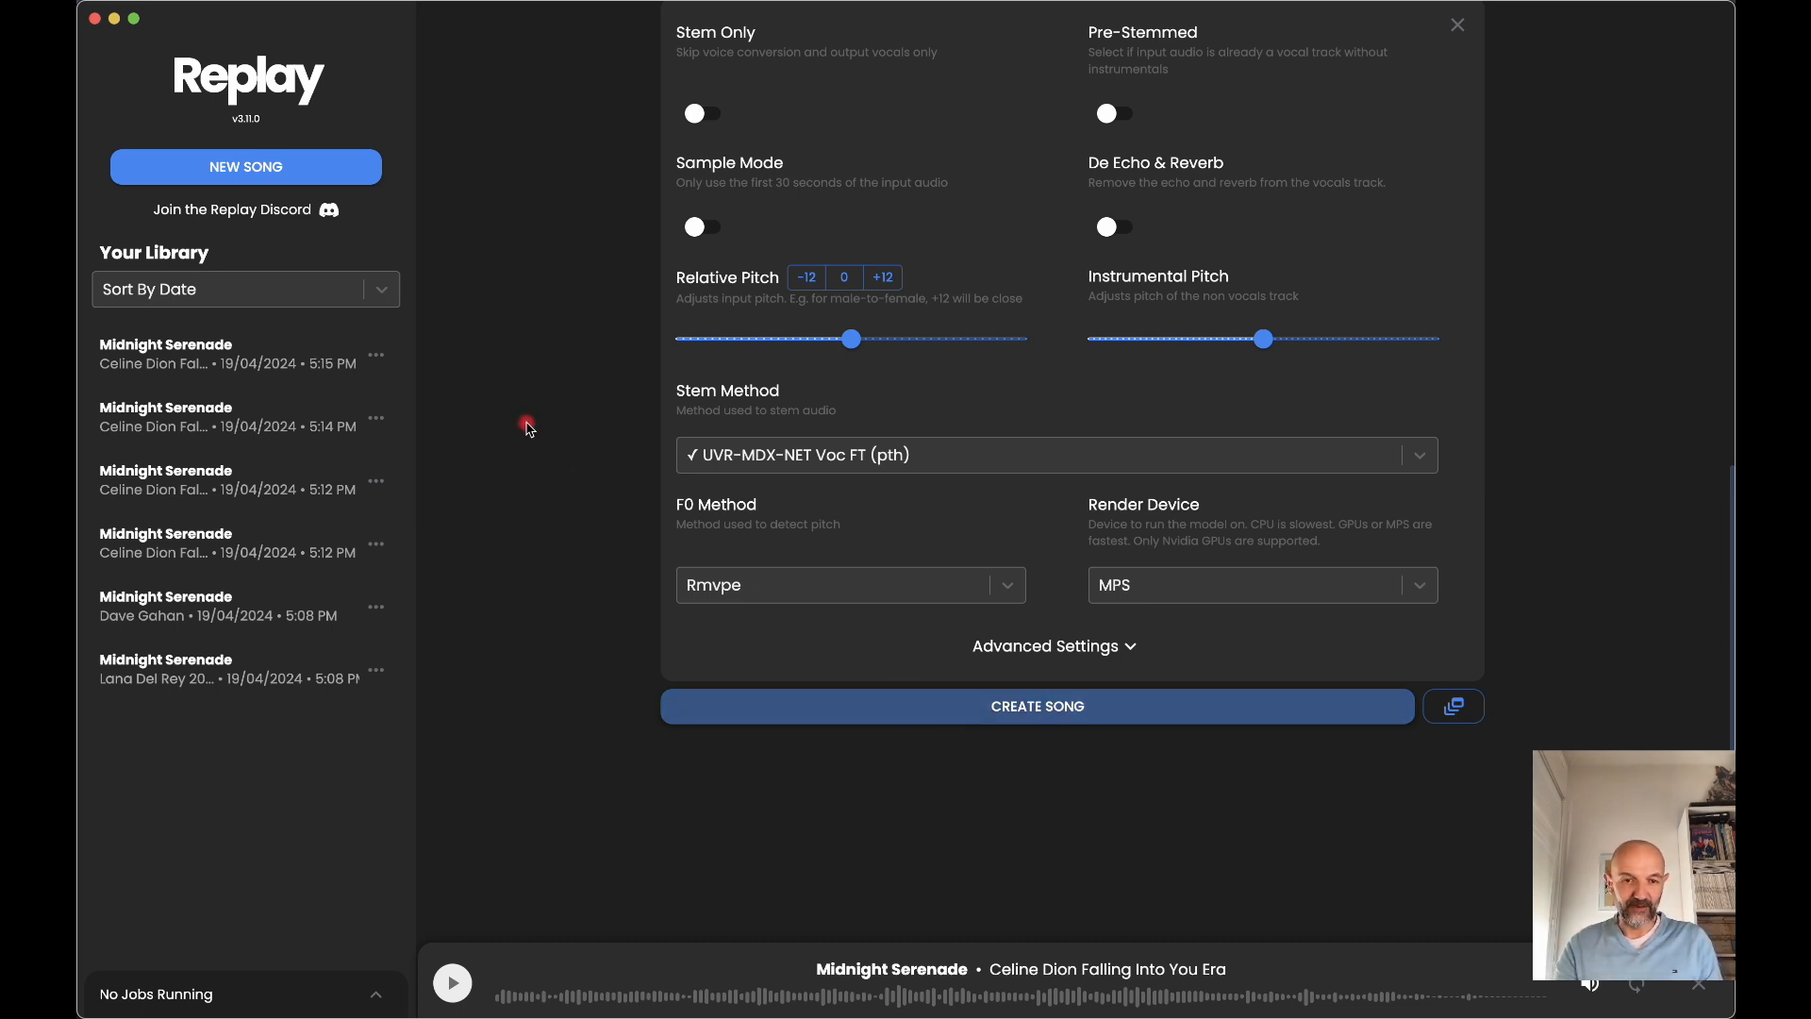
# - Open the newest Celine Dion version, made without a pitch shift, listen to it and pause playback
pyautogui.click(240, 369)
pyautogui.click(1397, 524)
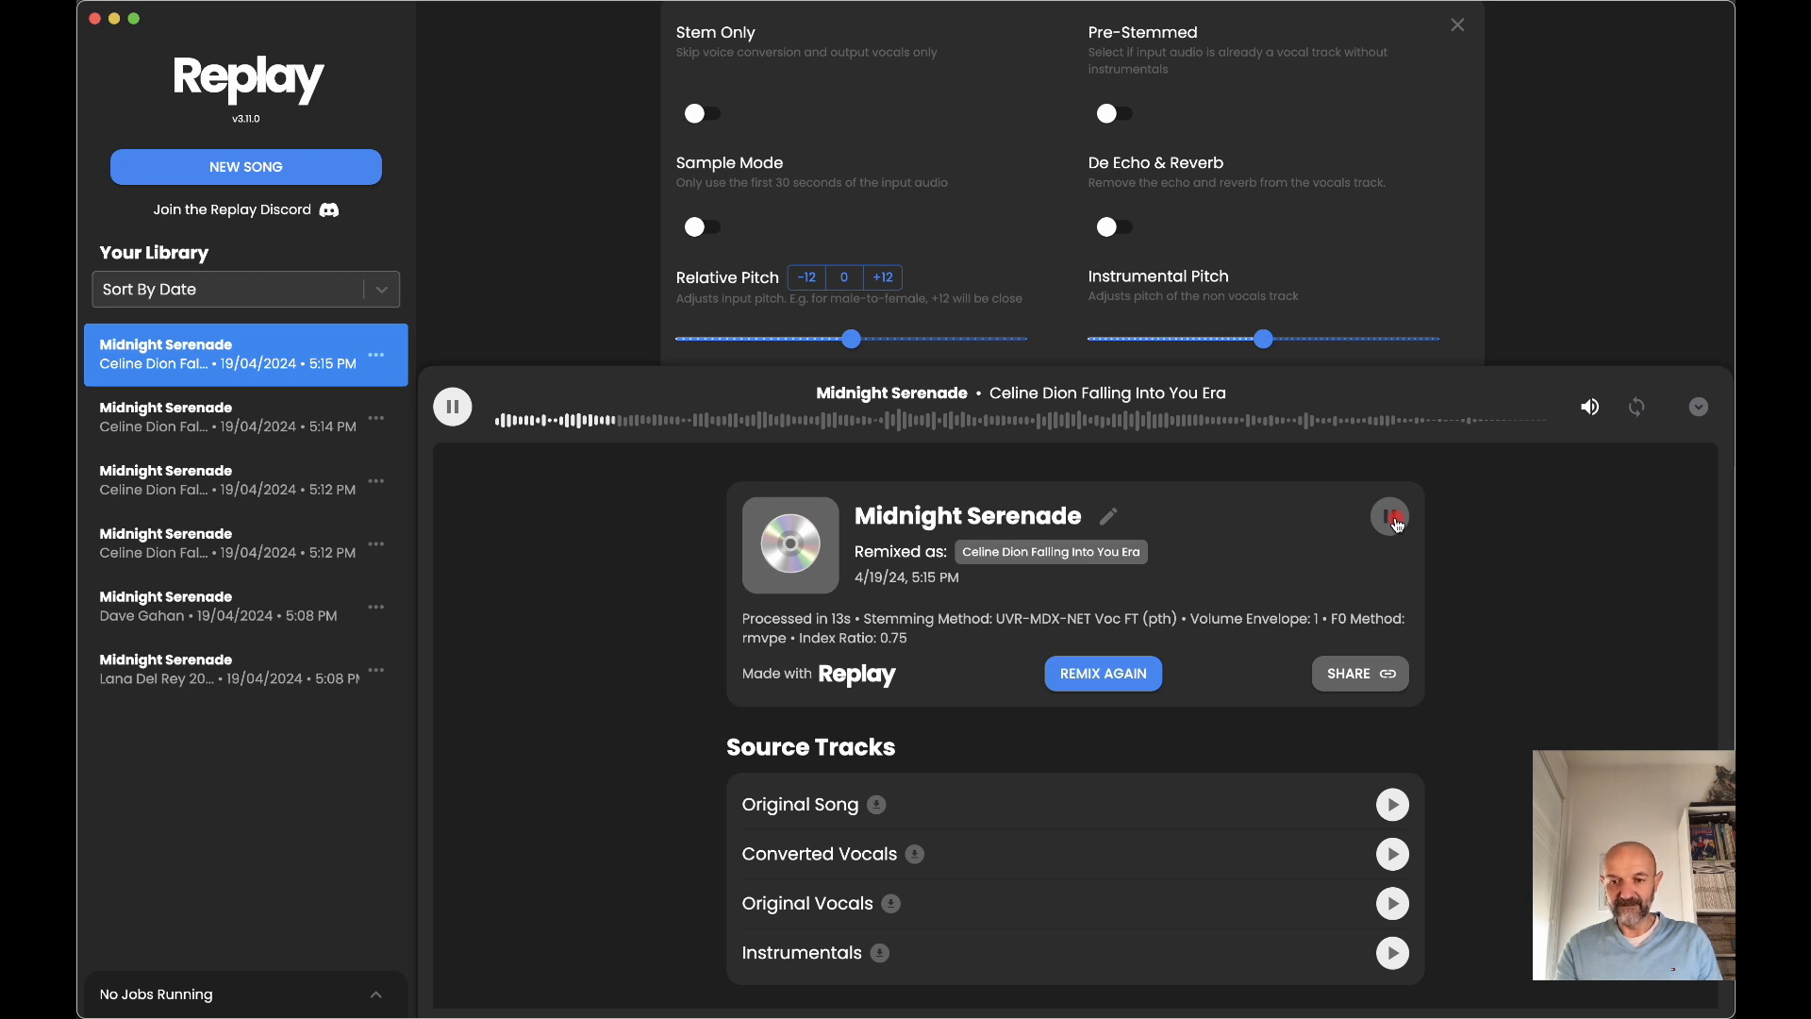
pyautogui.click(1390, 517)
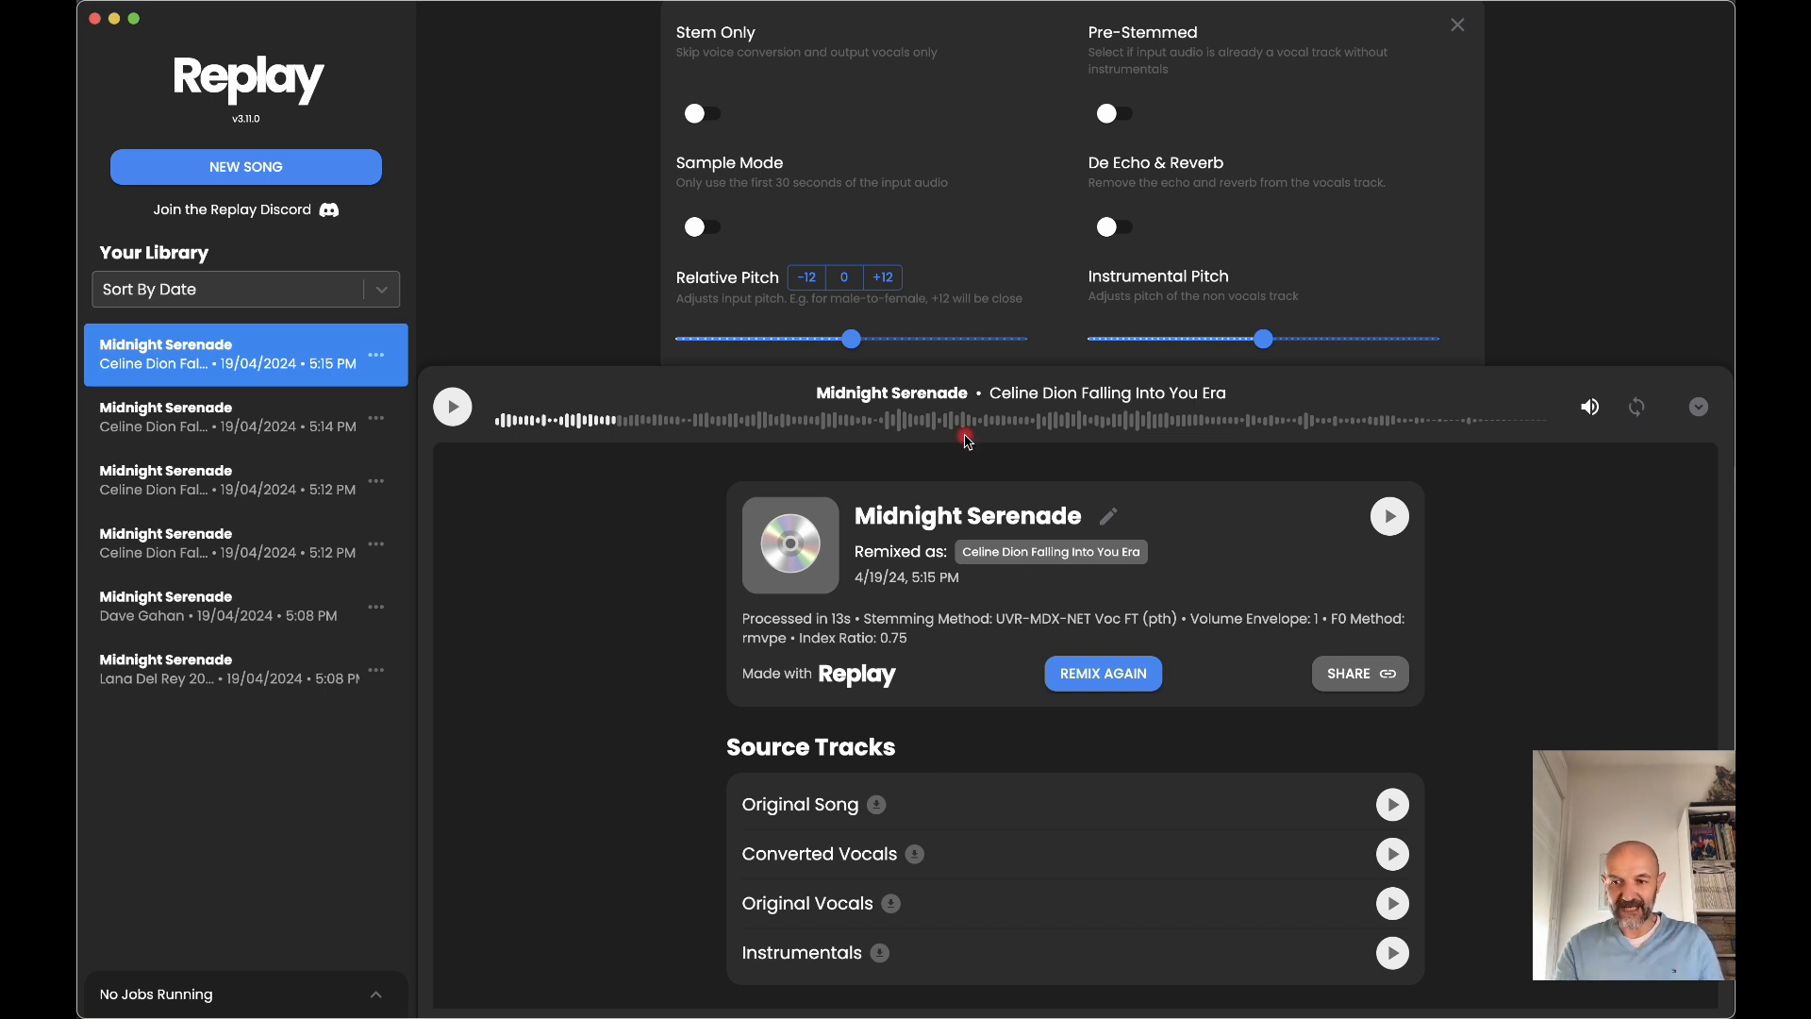
# - Expand the advanced settings, set the output format to wav and view the available microphone input devices without choosing one
pyautogui.click(1698, 407)
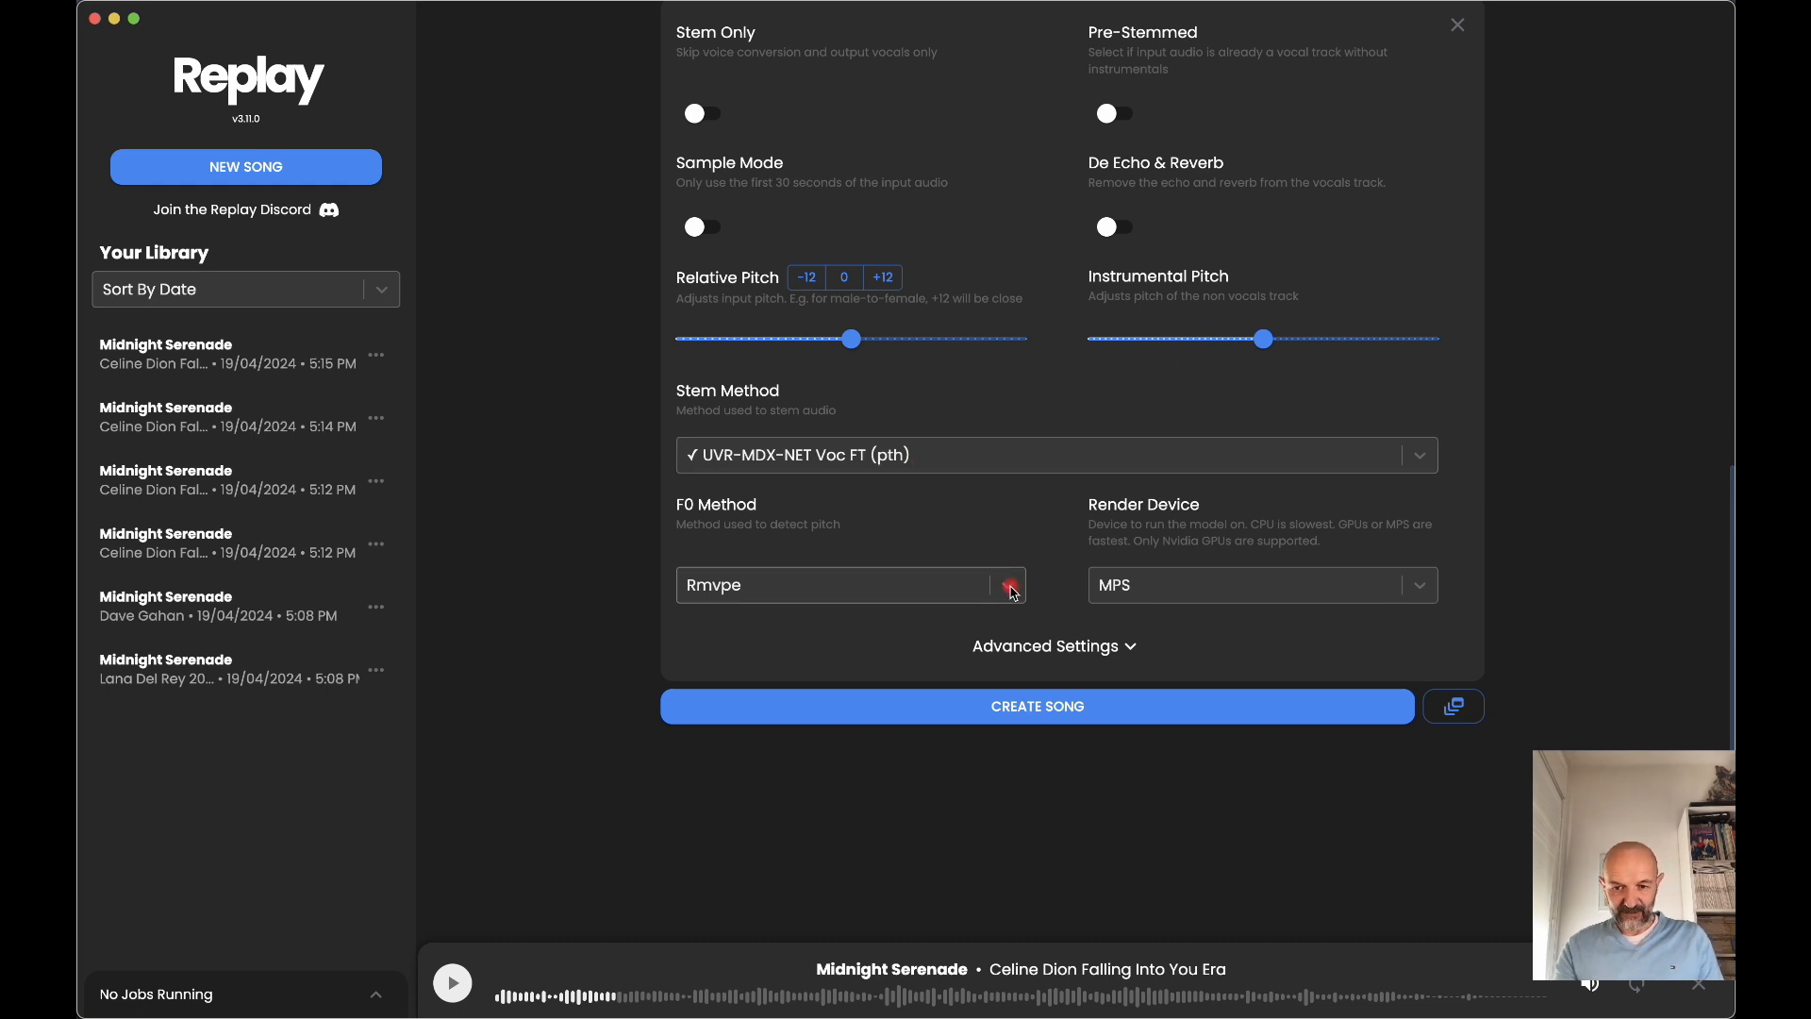
pyautogui.click(1127, 646)
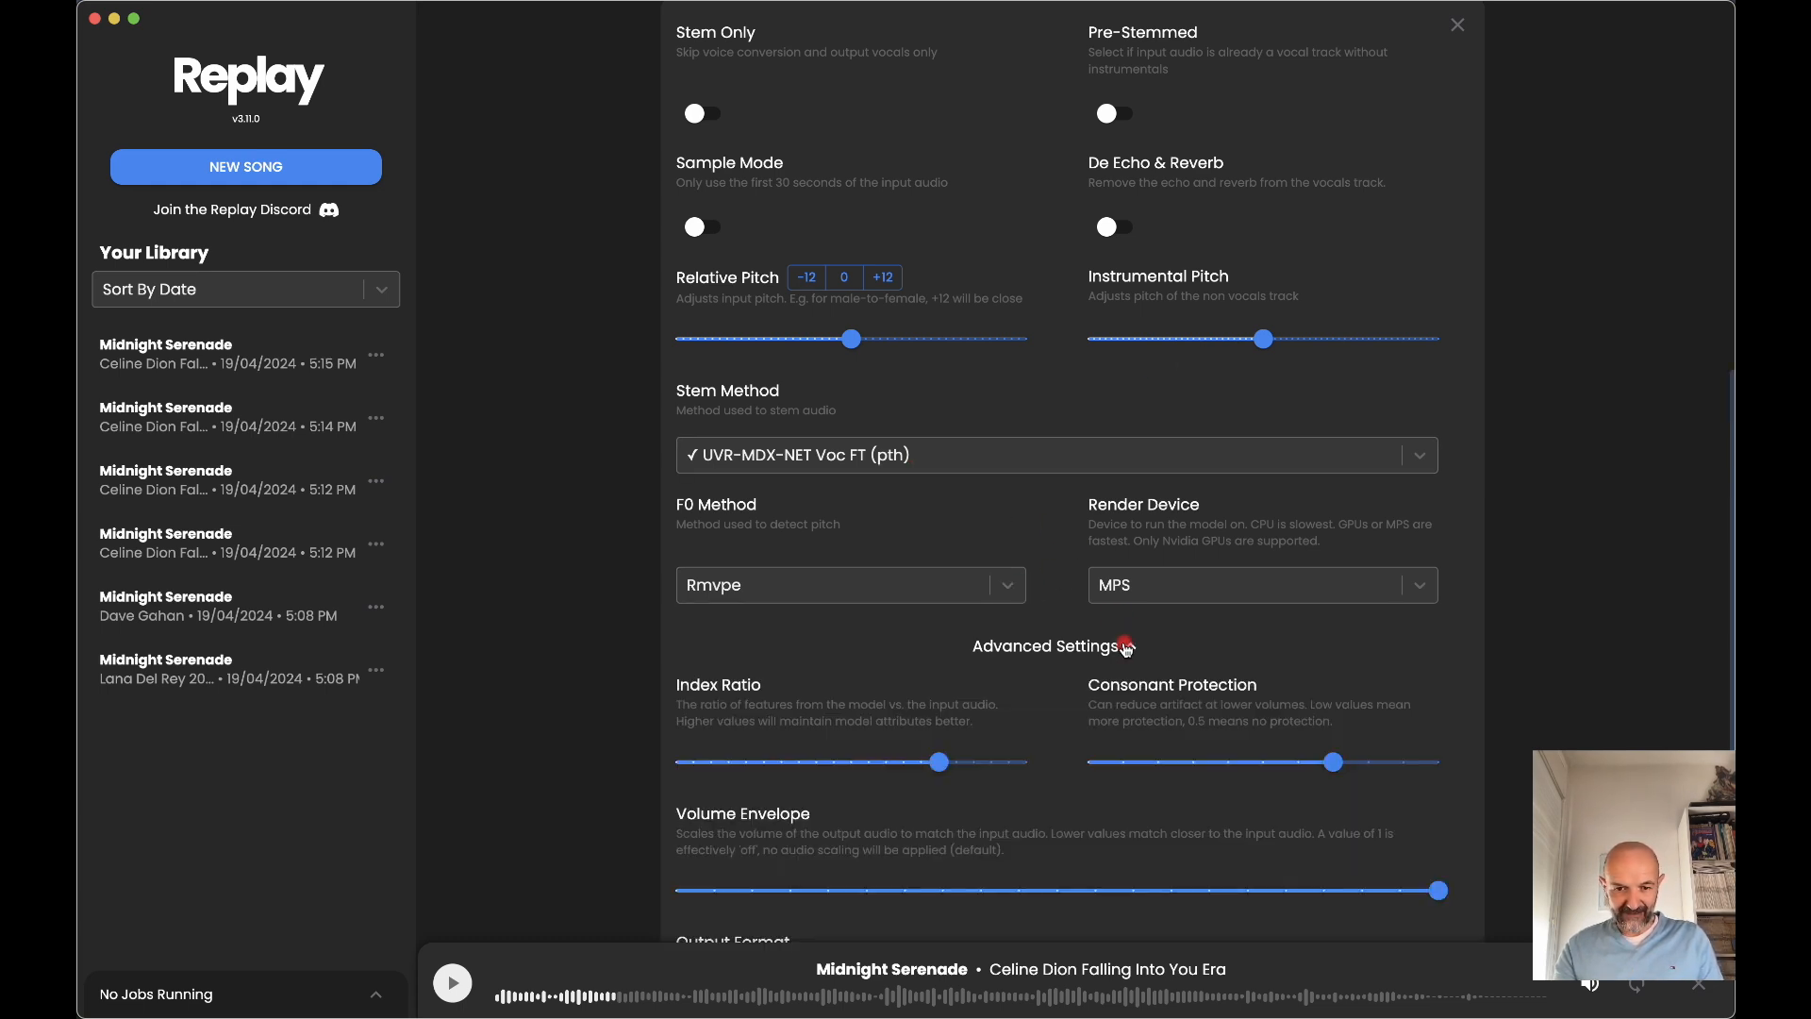
pyautogui.scroll(-5, 1051, 812)
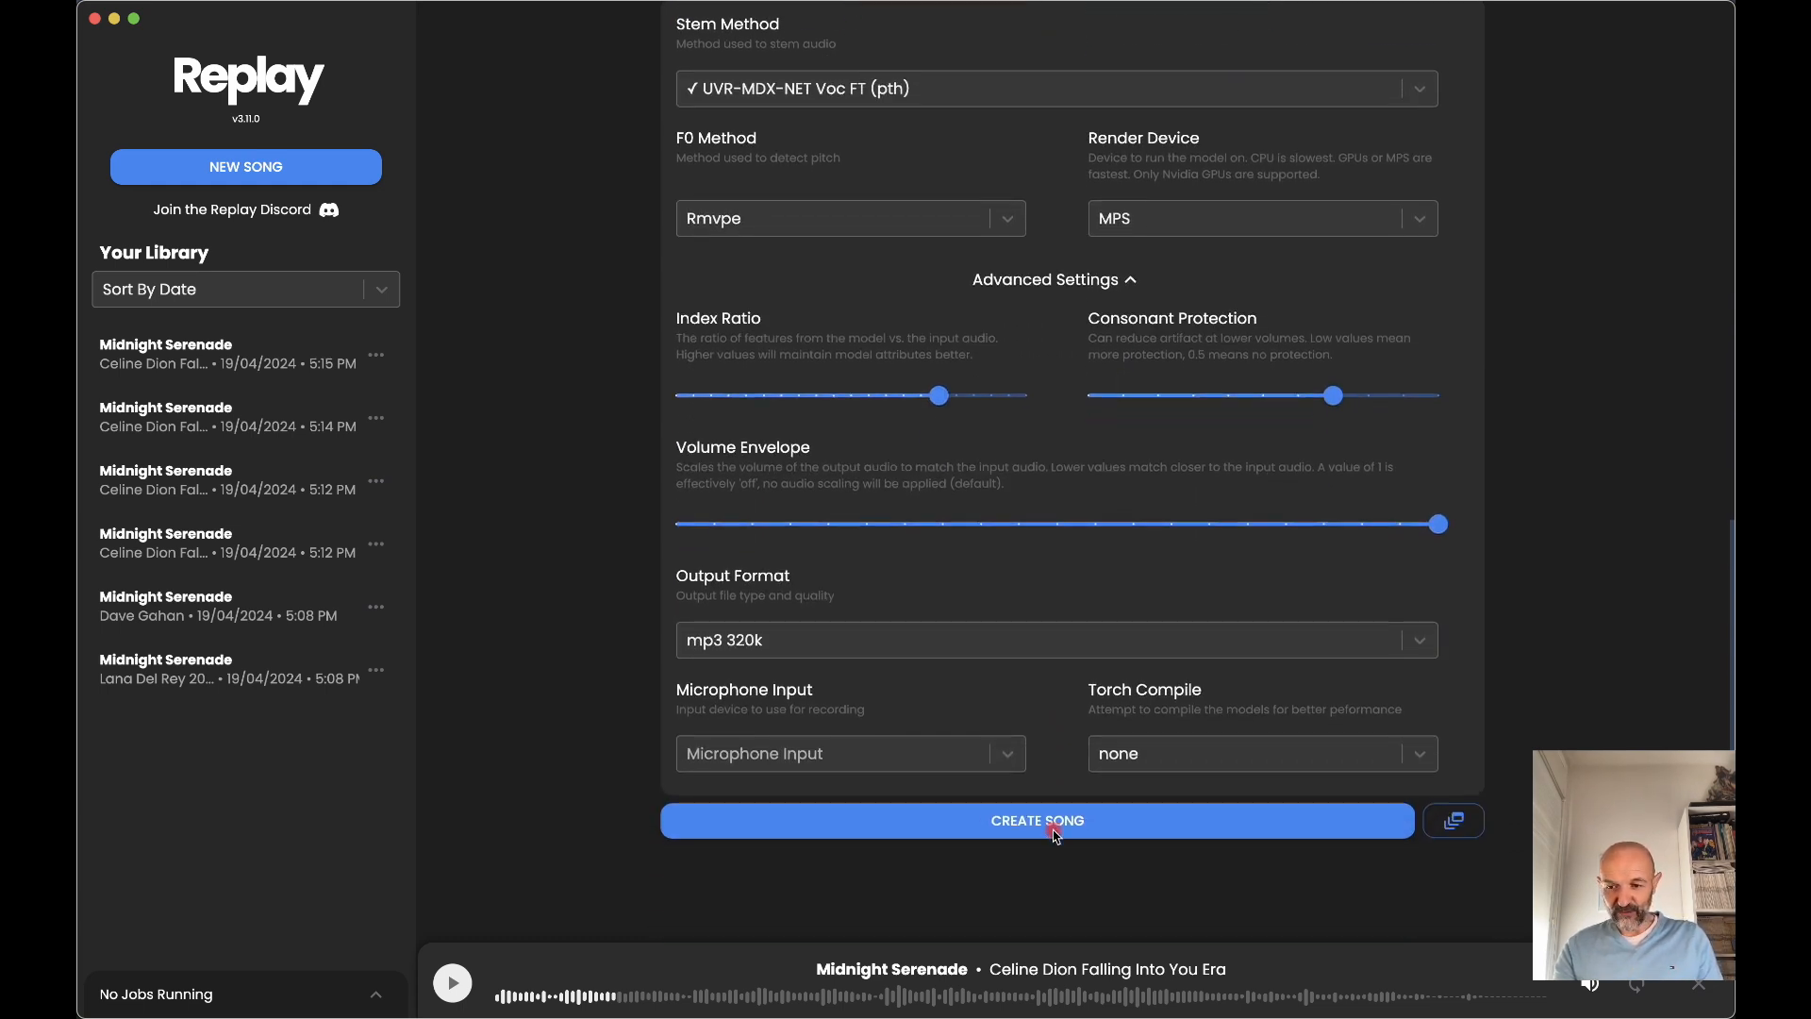
pyautogui.scroll(-2, 1055, 834)
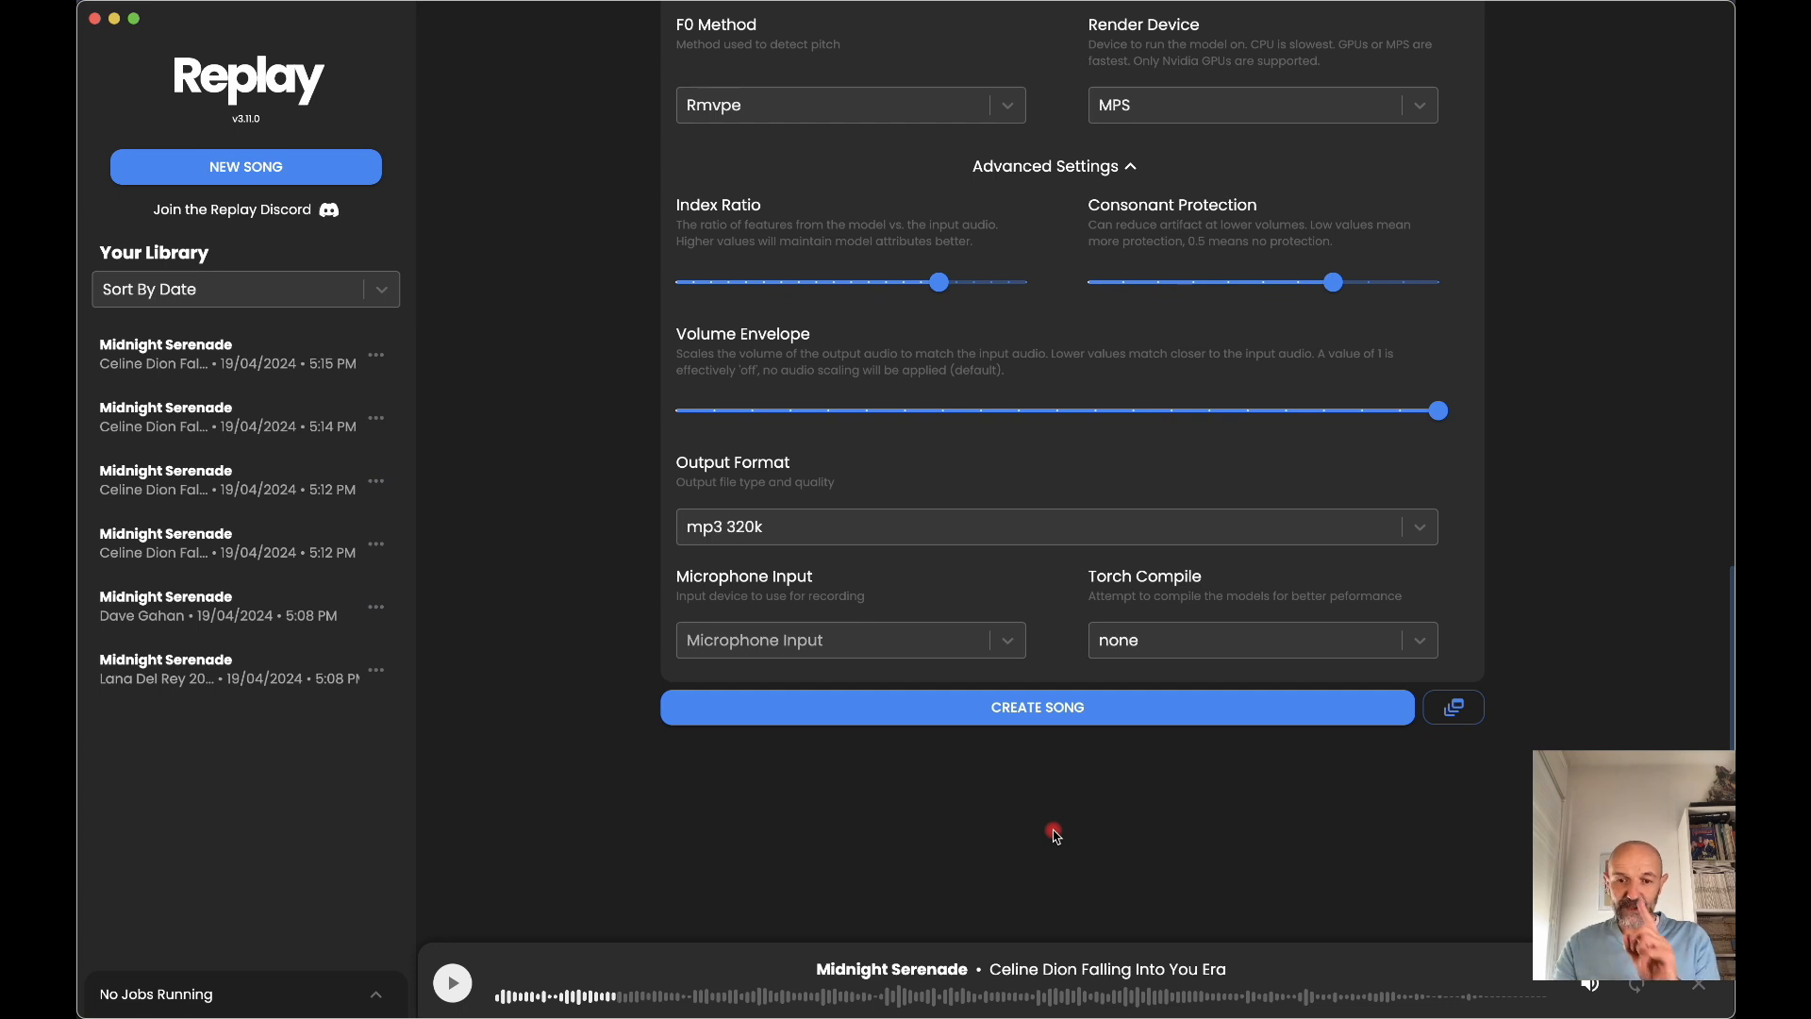
pyautogui.click(1419, 530)
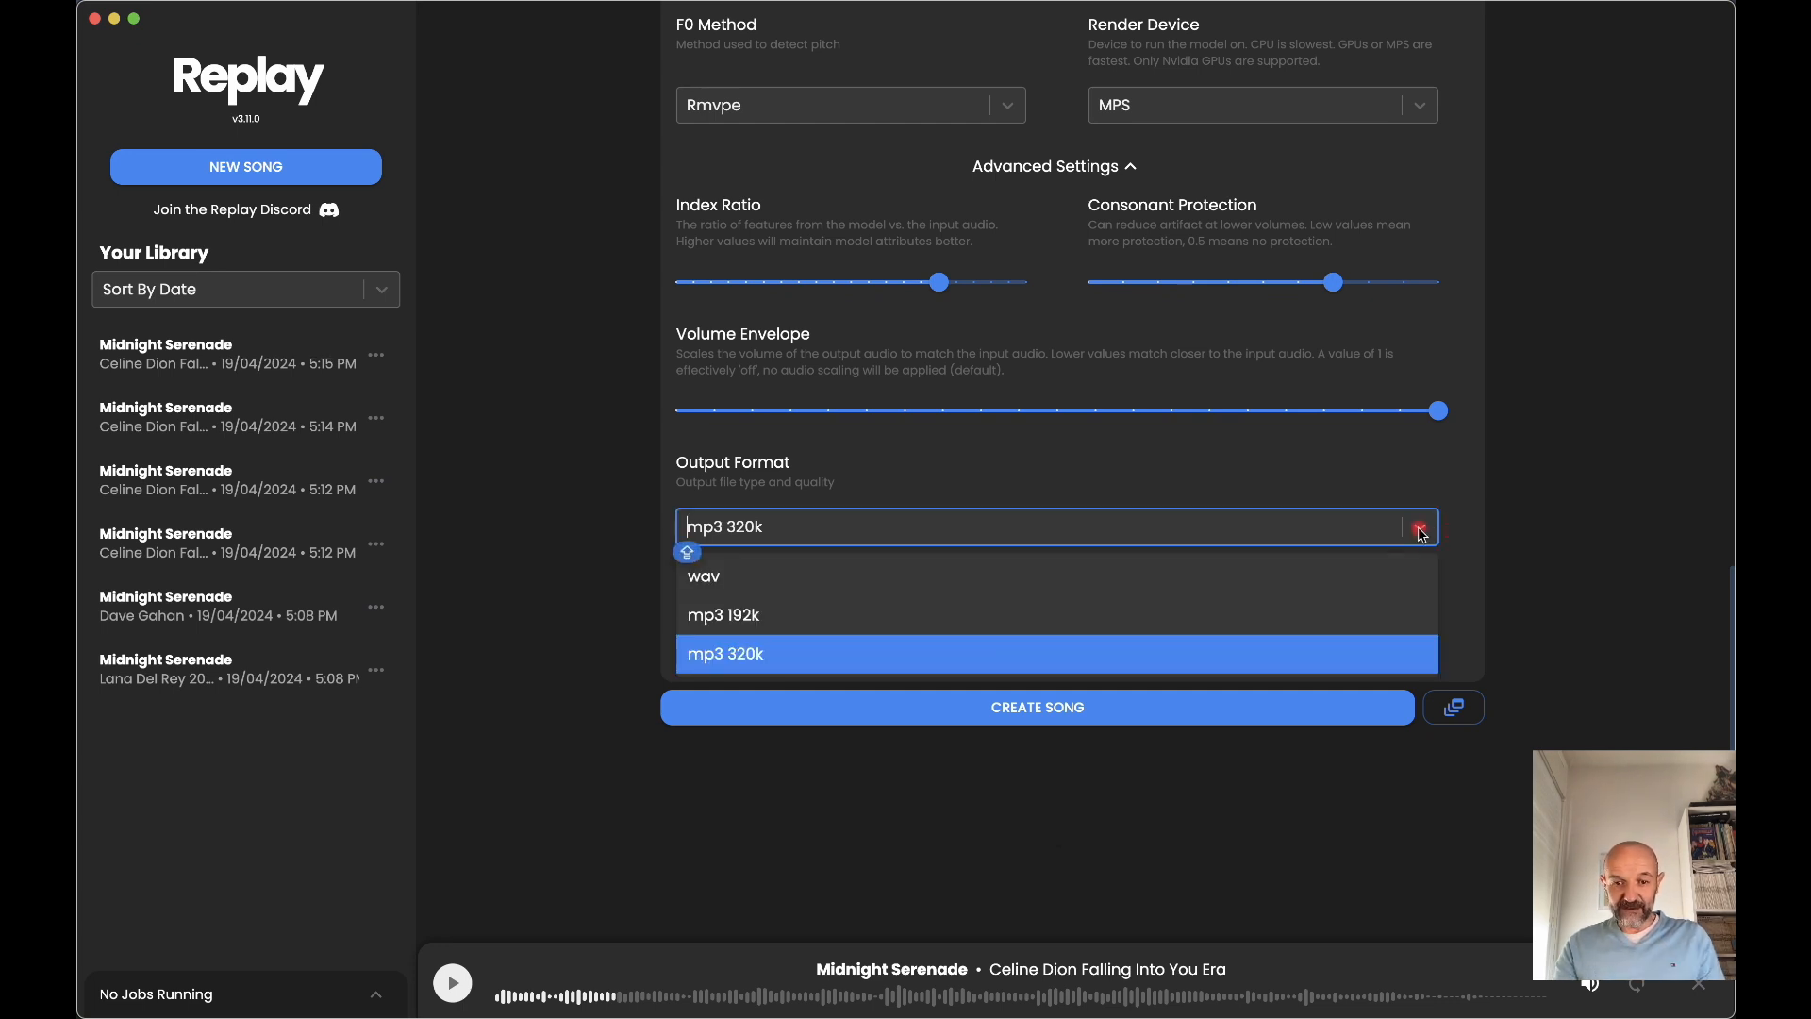
pyautogui.click(717, 587)
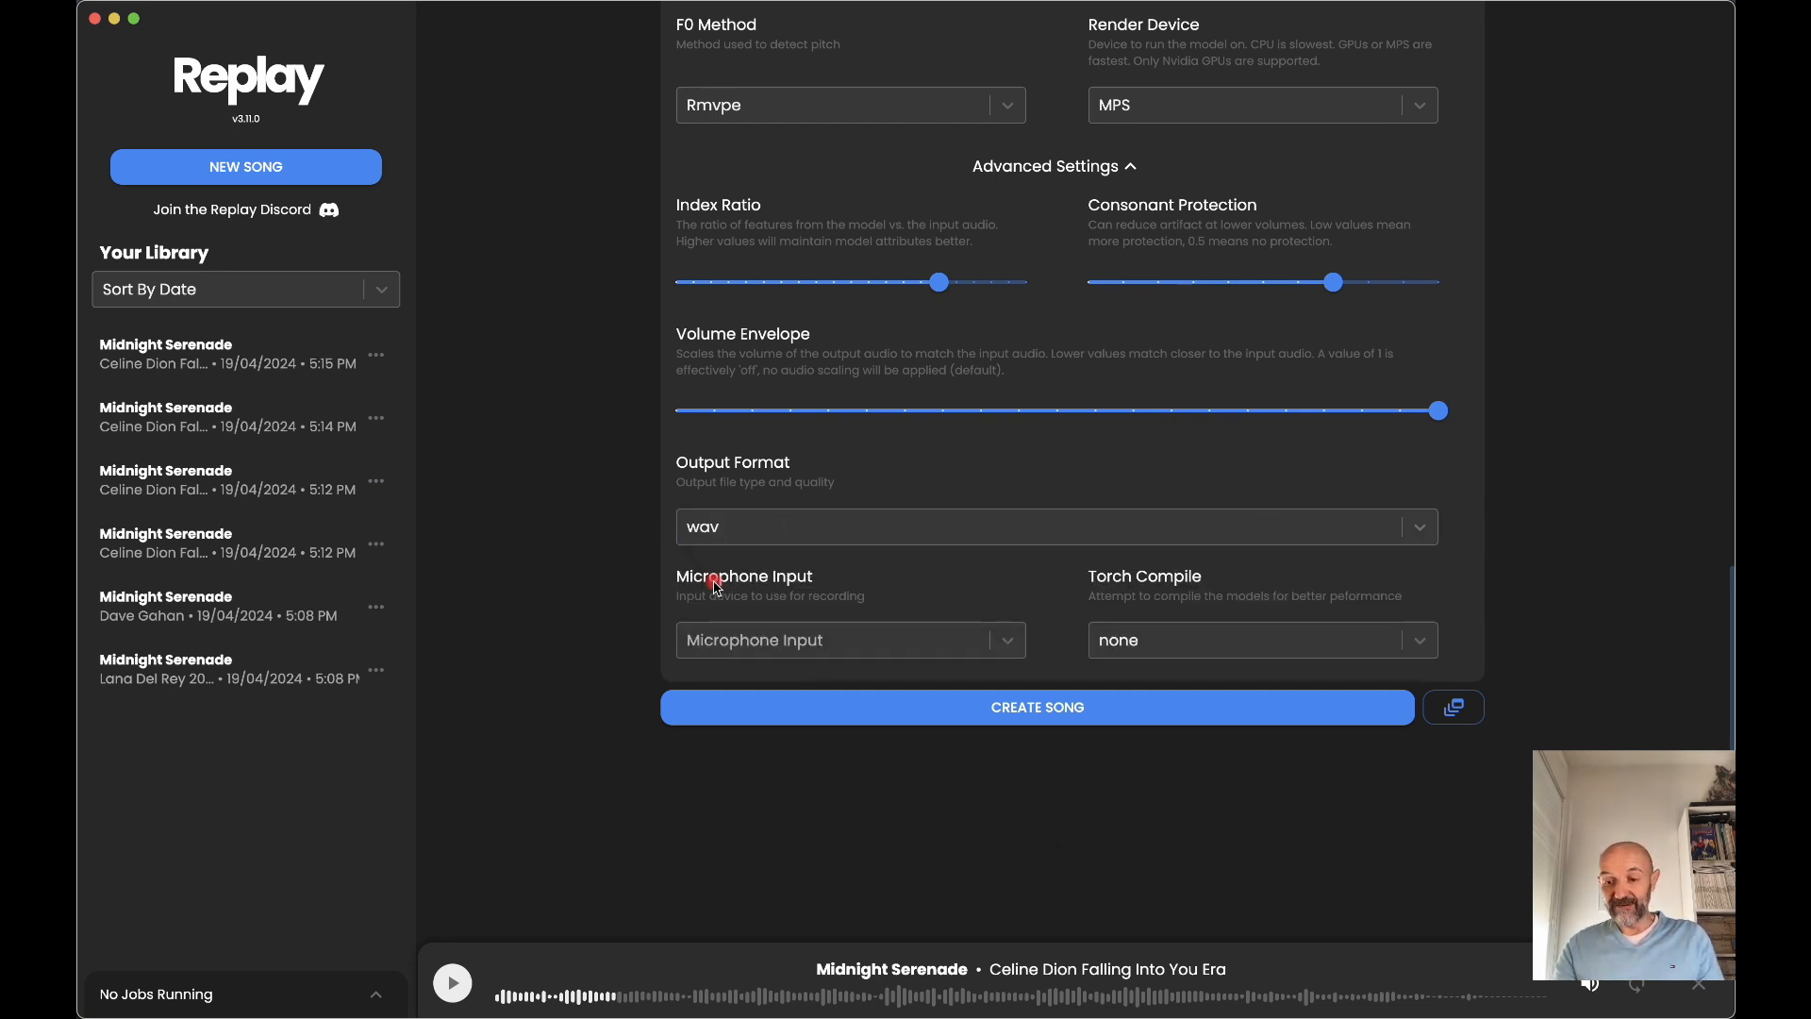
pyautogui.click(1013, 645)
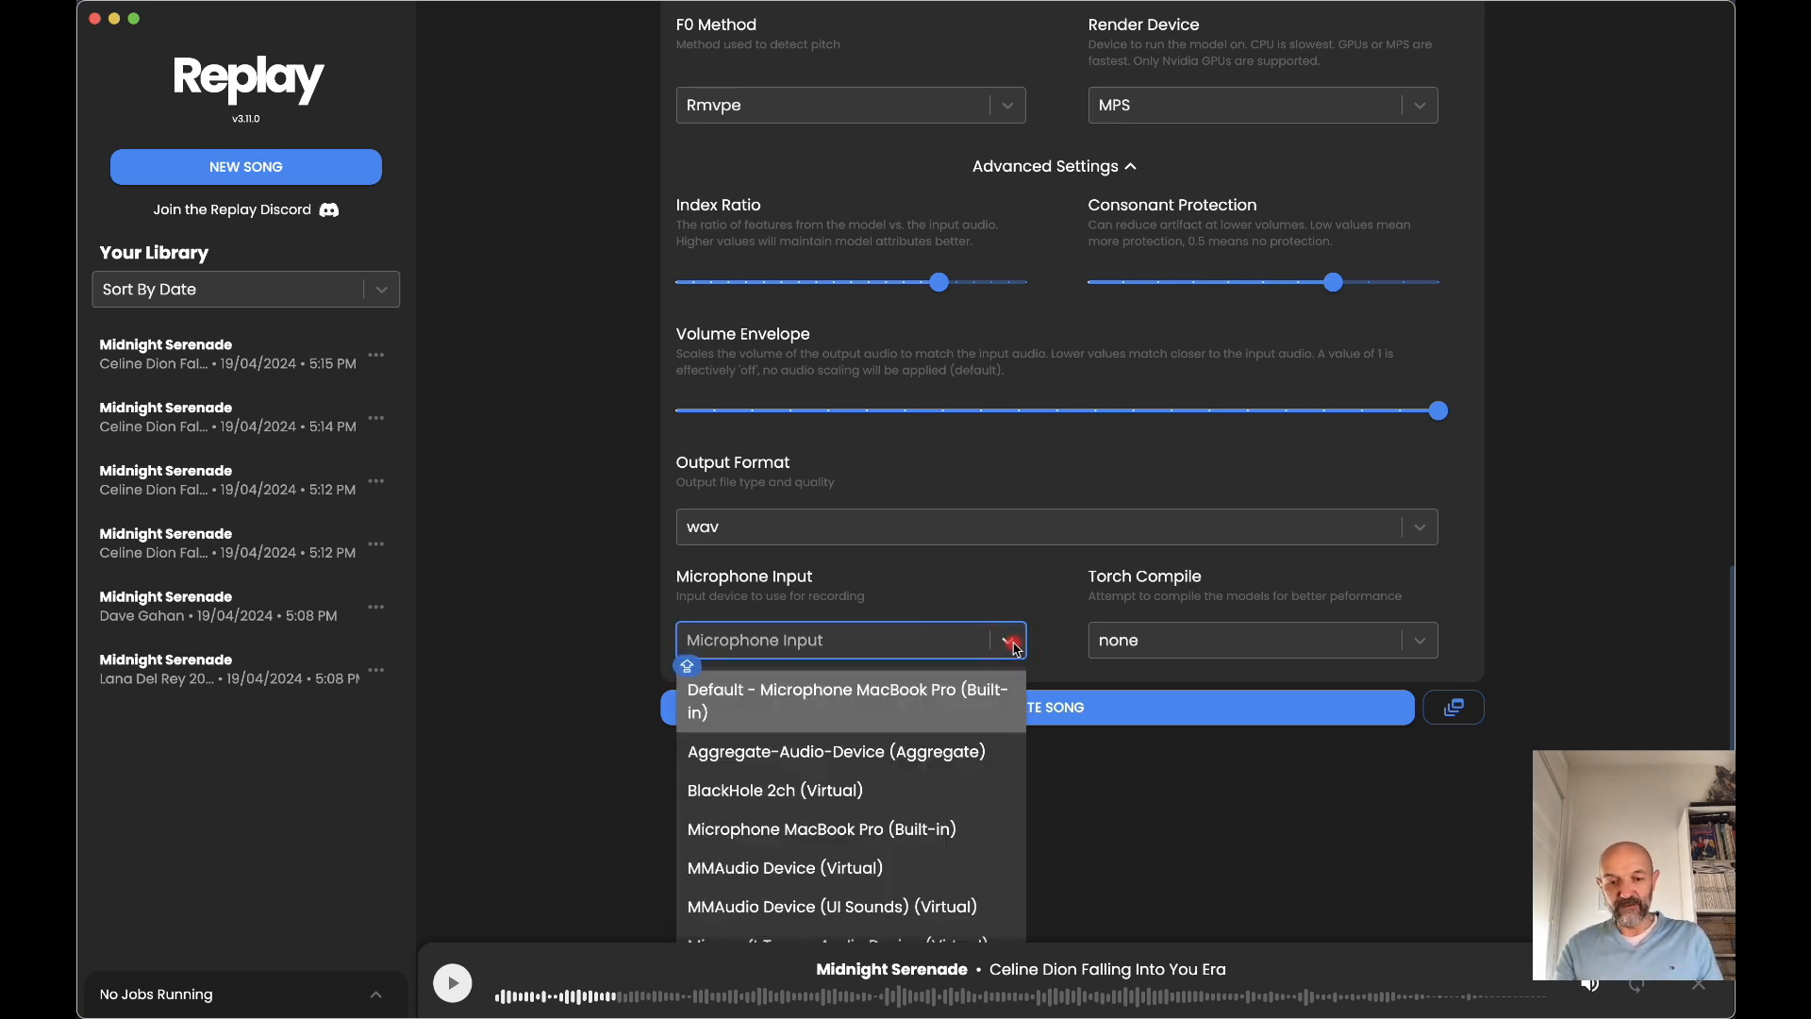
pyautogui.click(1014, 646)
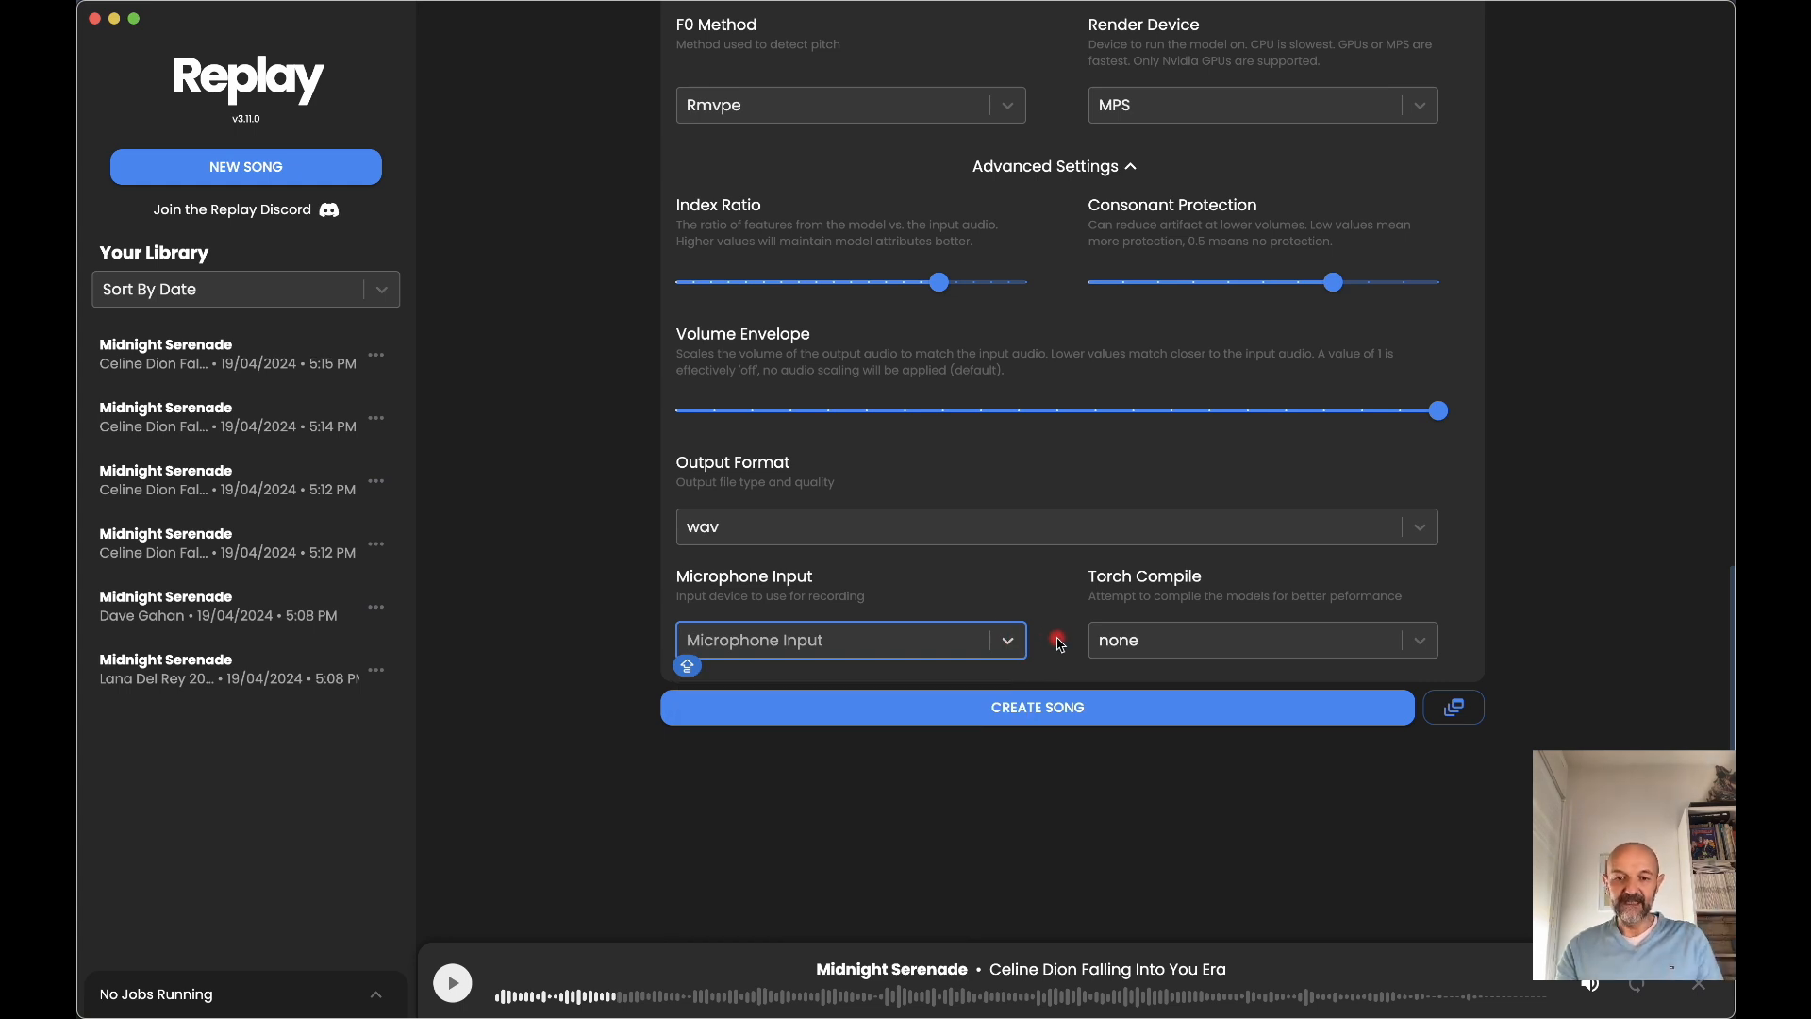
# - Delete the three older Celine Dion versions, made at 5:14 PM and 5:12 PM, from the library
pyautogui.scroll(6, 1054, 462)
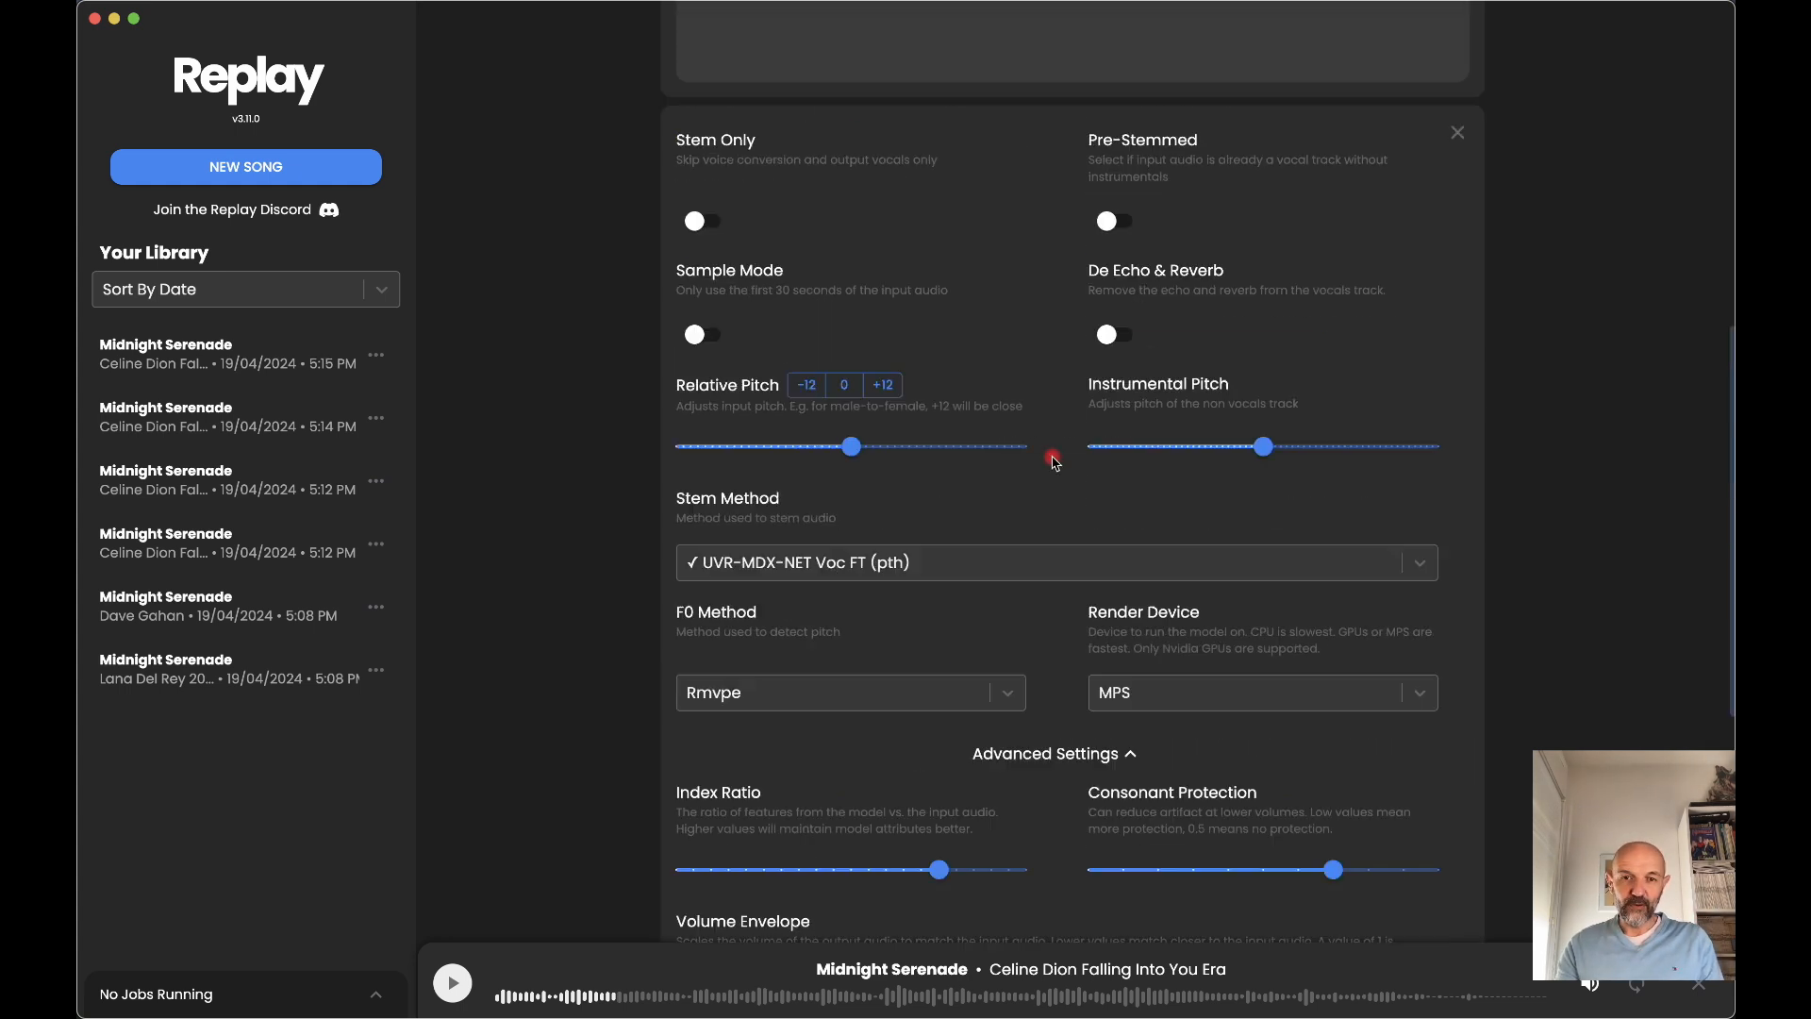
pyautogui.scroll(8, 1054, 462)
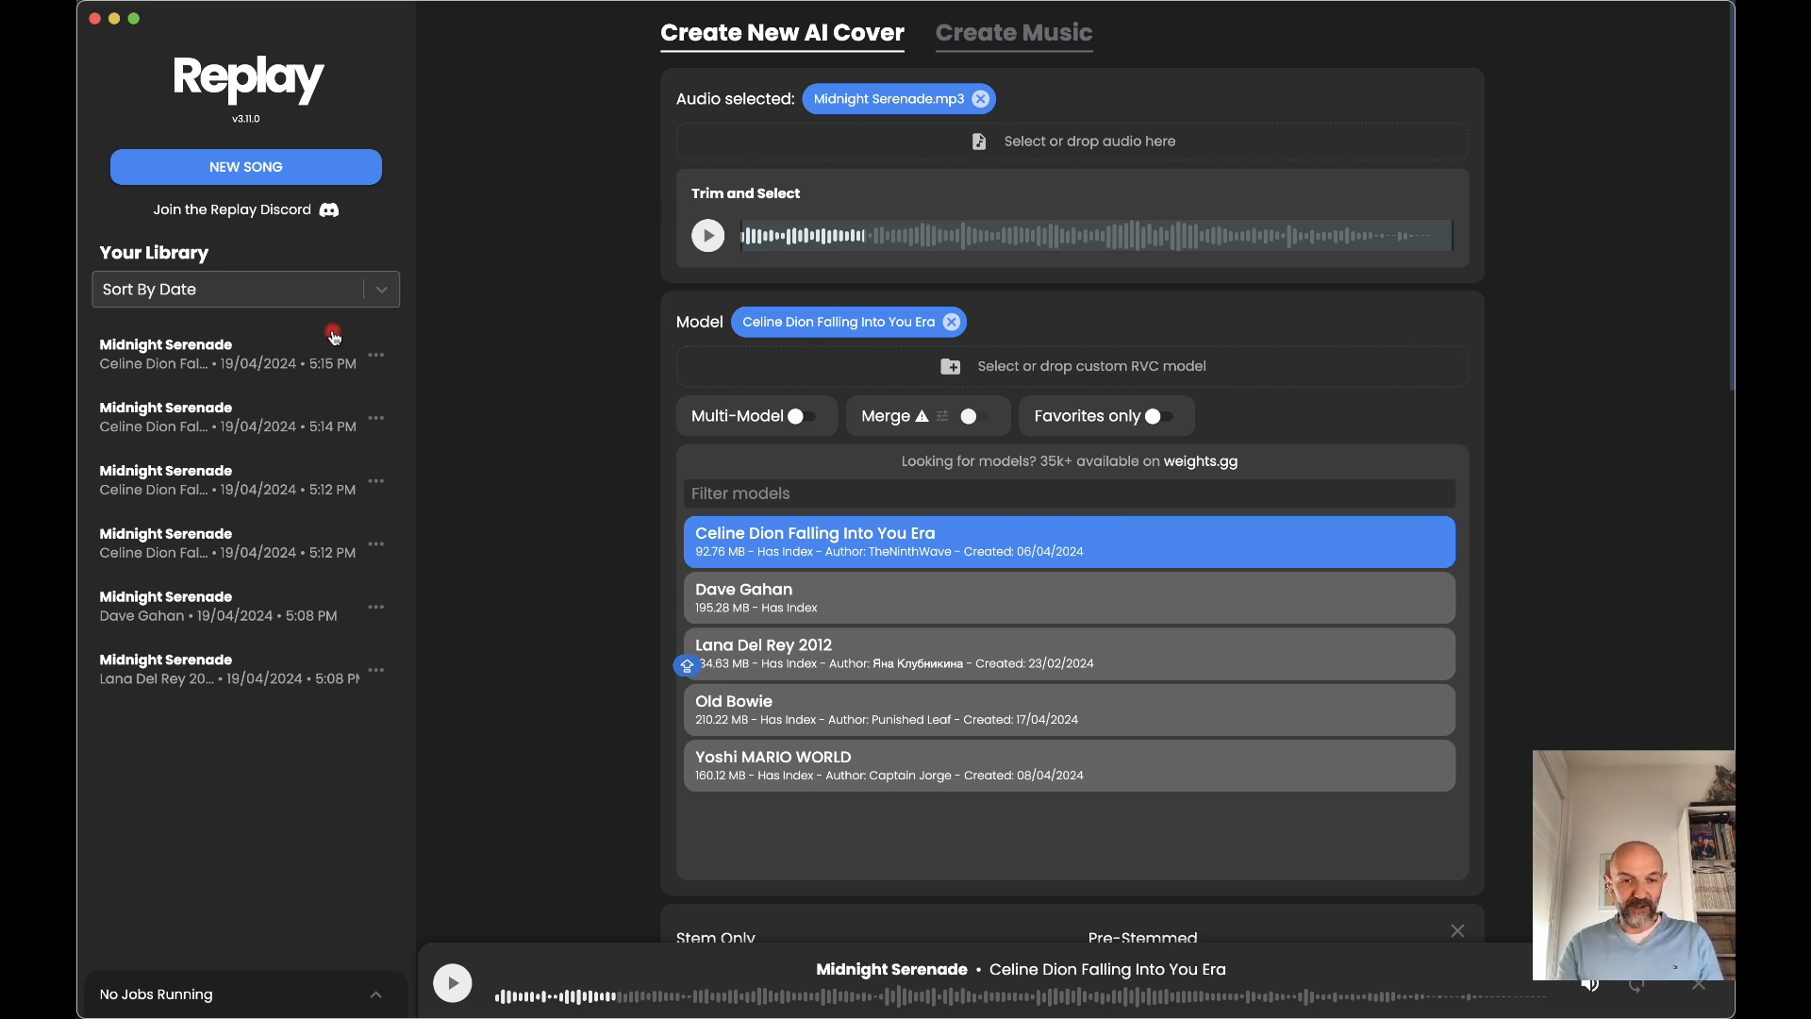
pyautogui.click(382, 421)
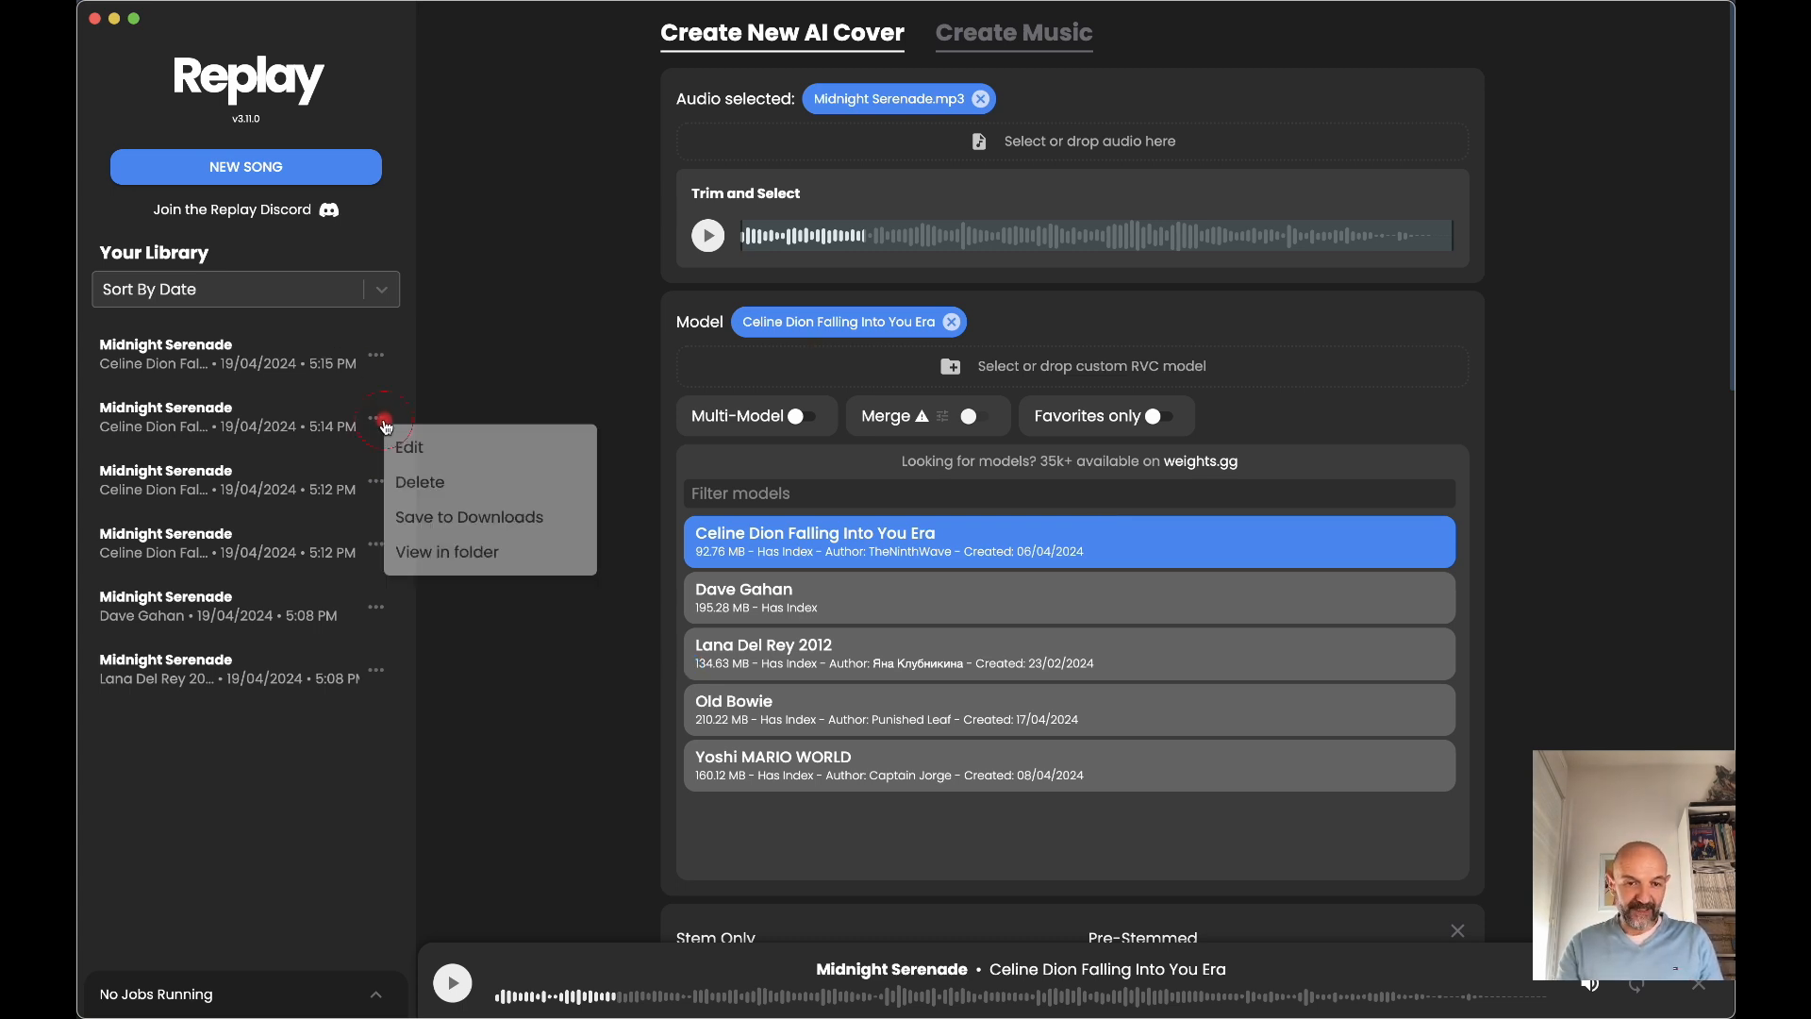
pyautogui.click(456, 479)
pyautogui.click(388, 427)
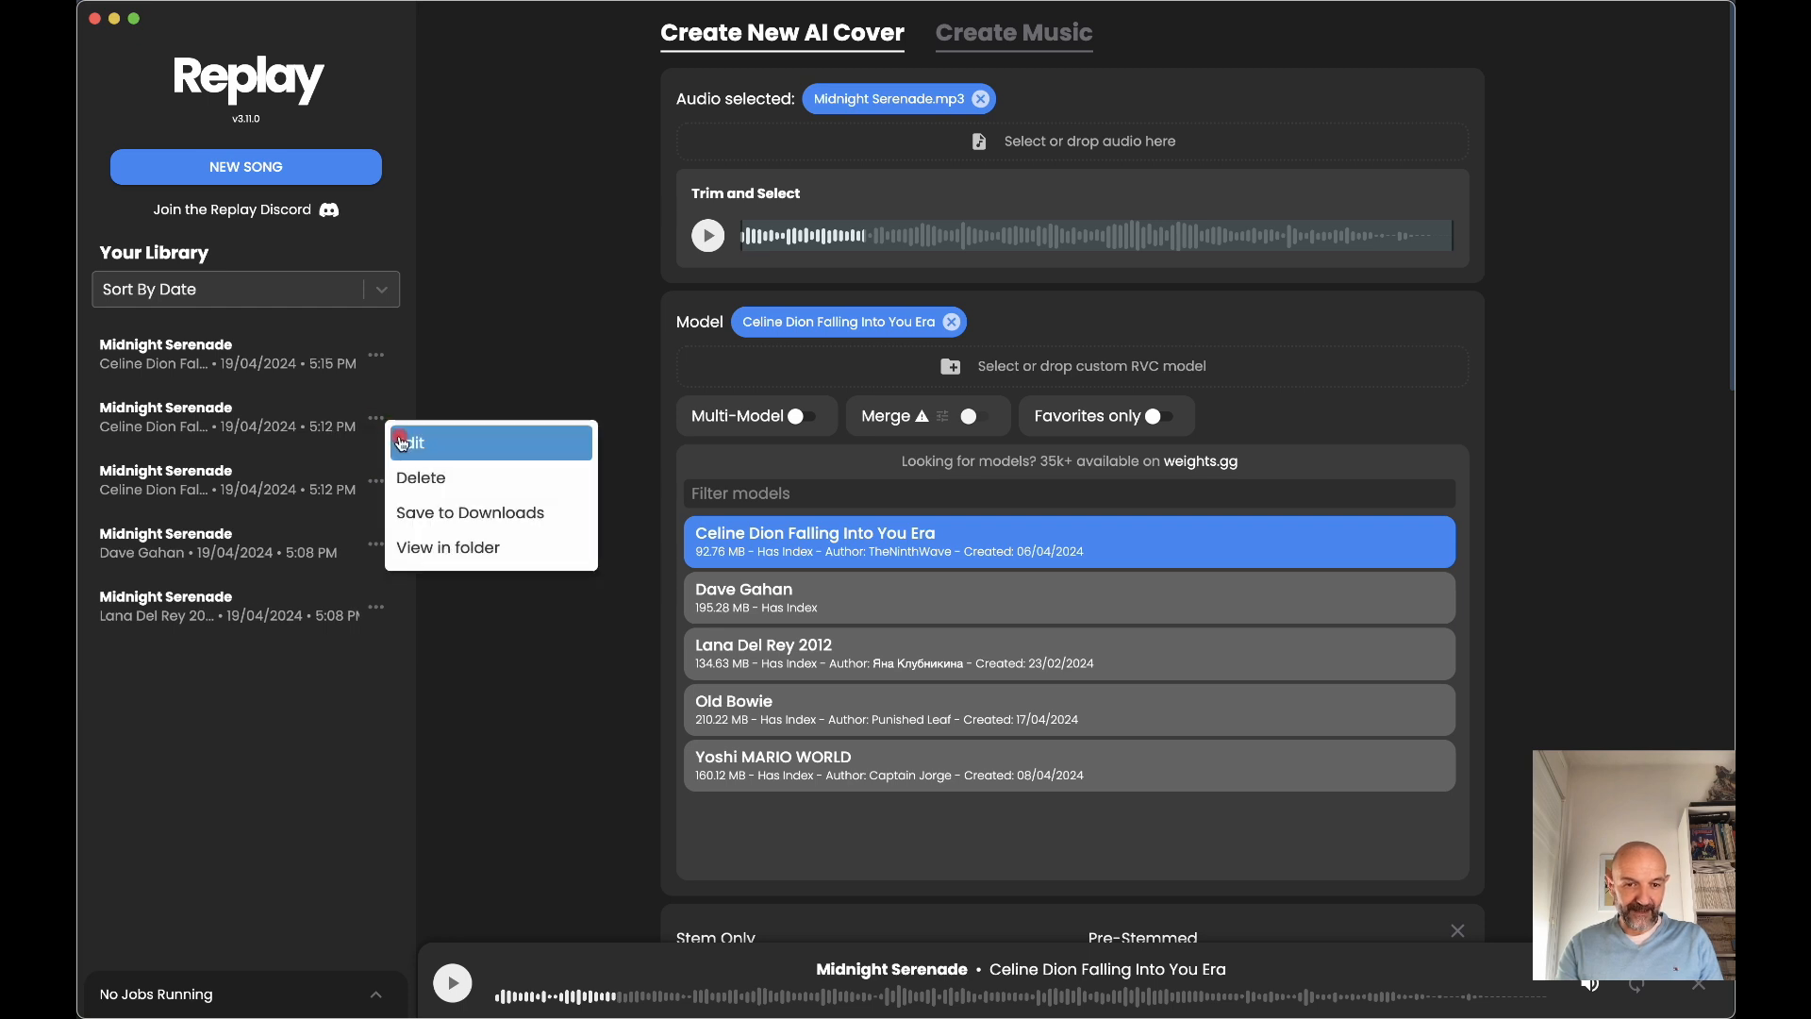
pyautogui.click(443, 478)
pyautogui.click(380, 423)
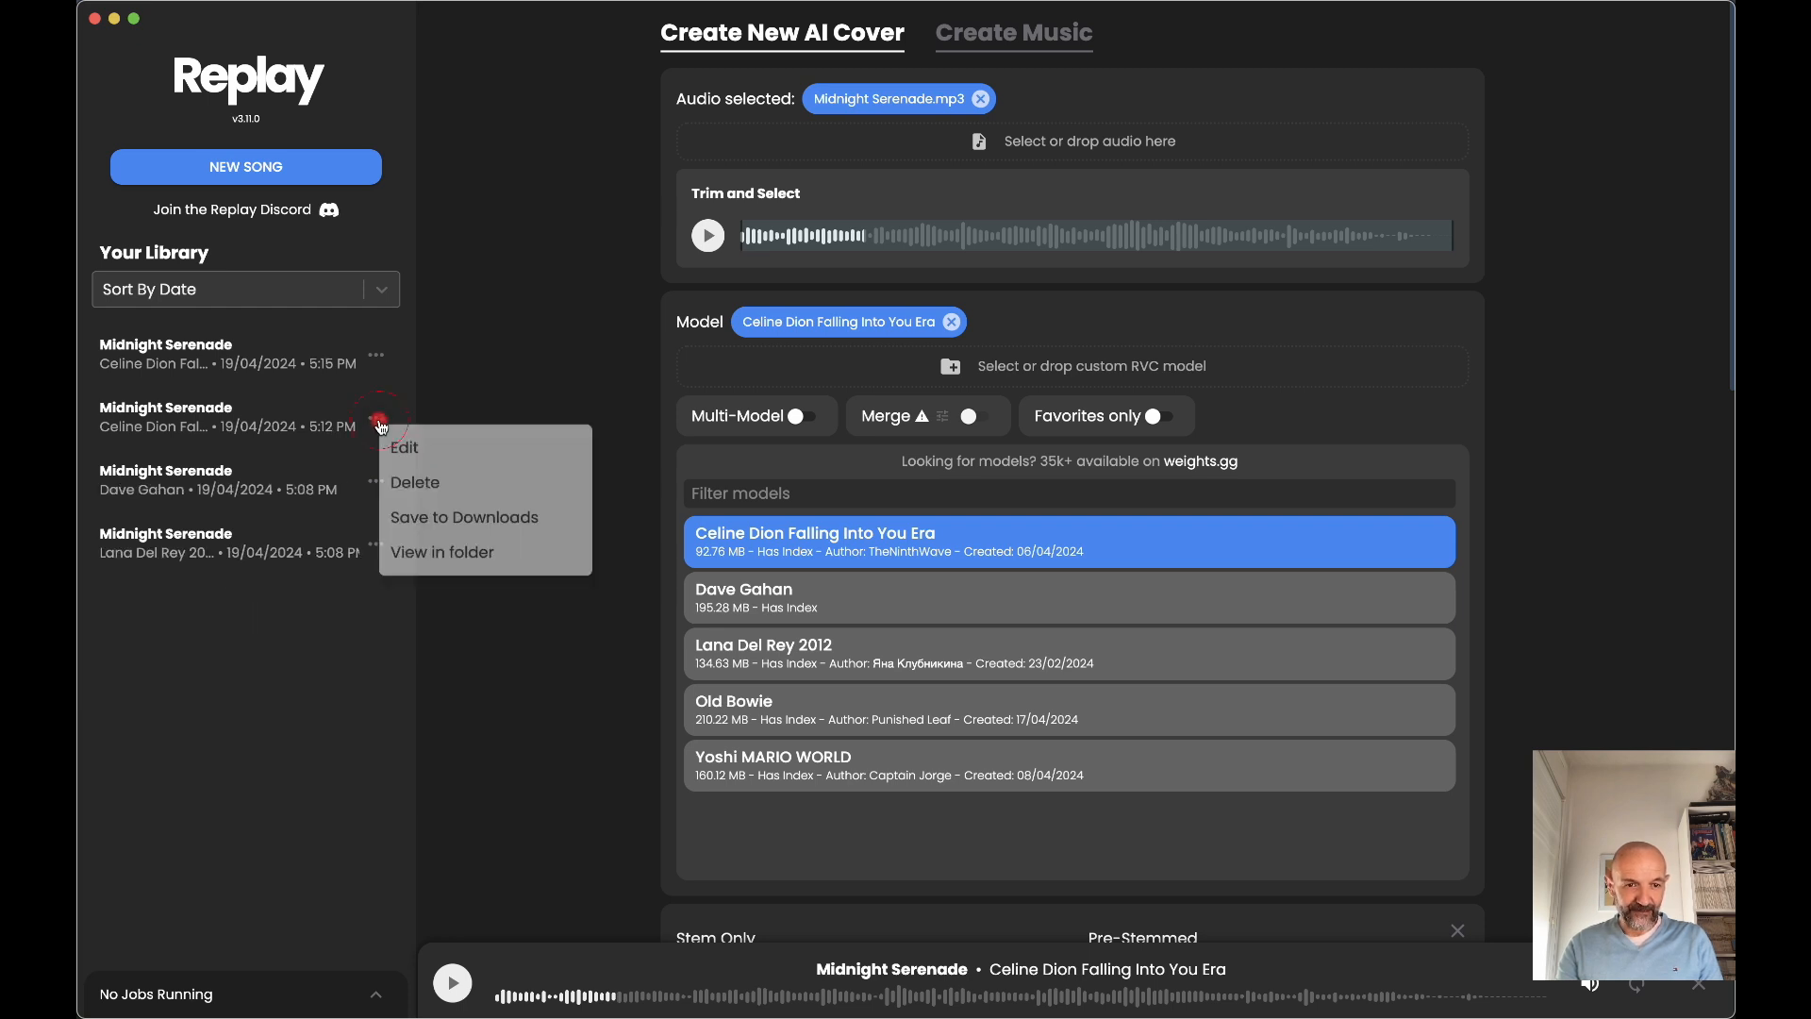
pyautogui.click(444, 478)
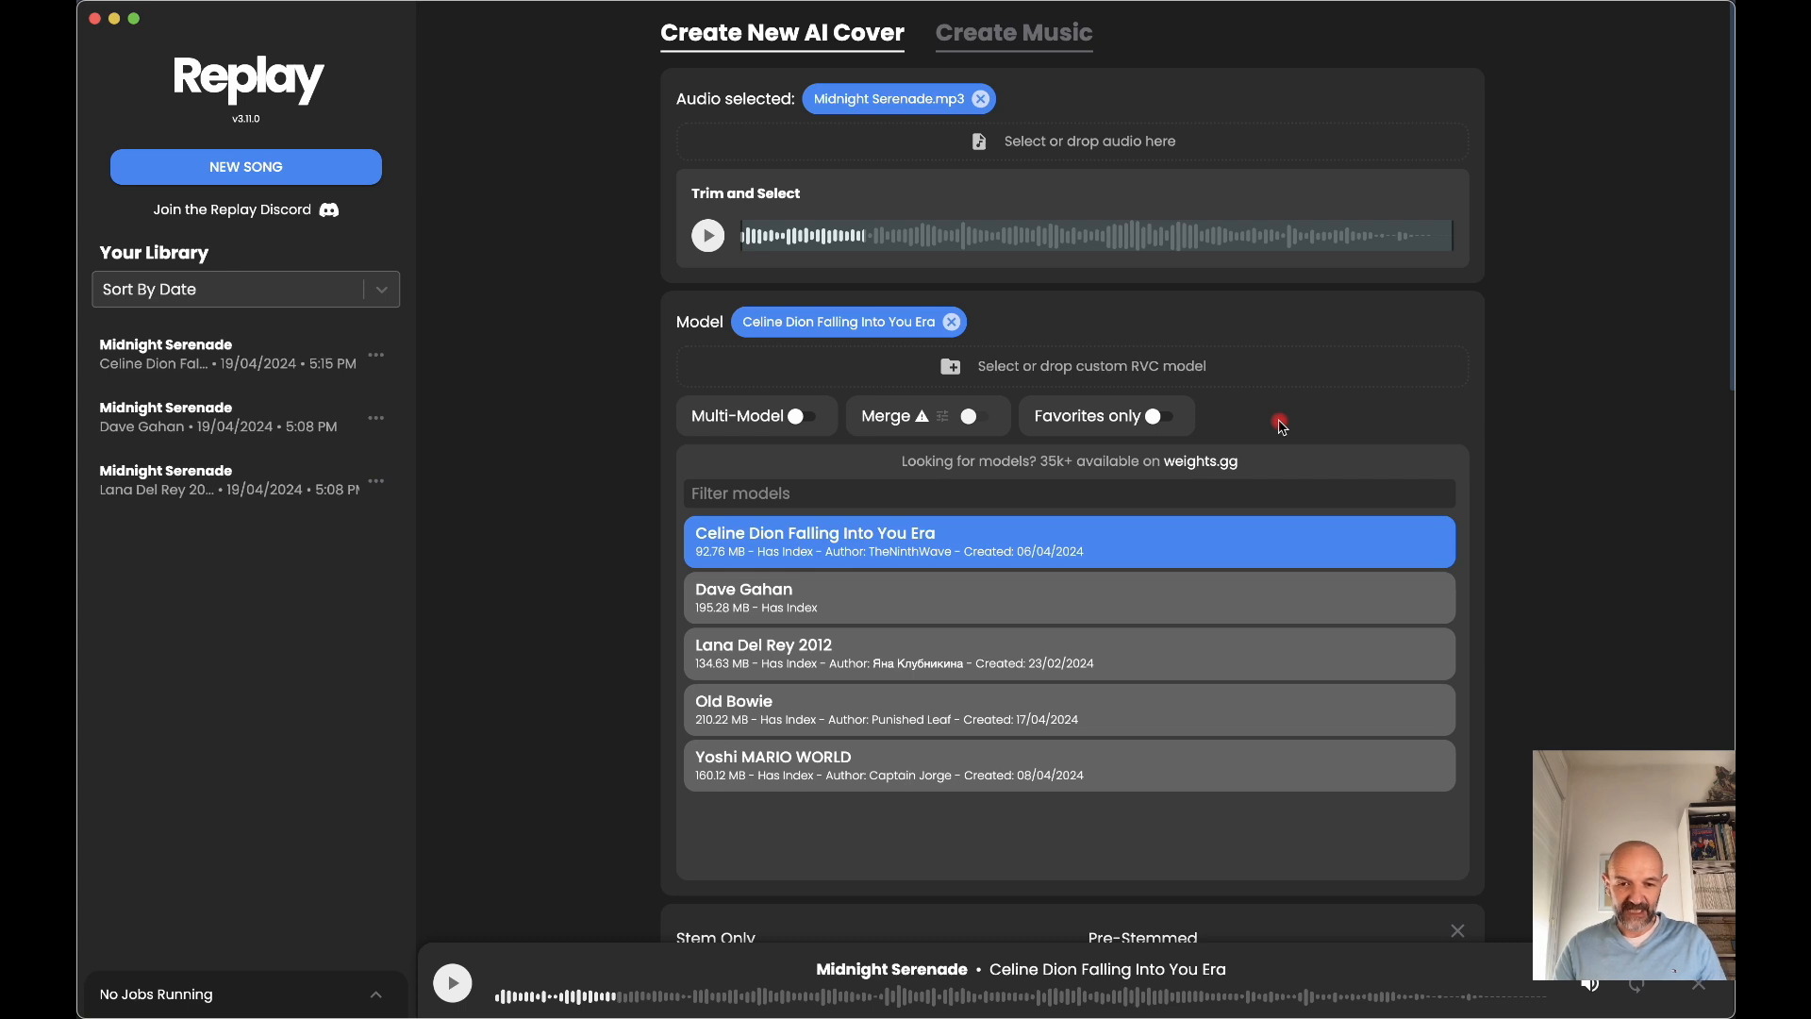
# - Enable Multi-Model with the Old Bowie and Yoshi MARIO WORLD models selected and create the song
pyautogui.click(767, 709)
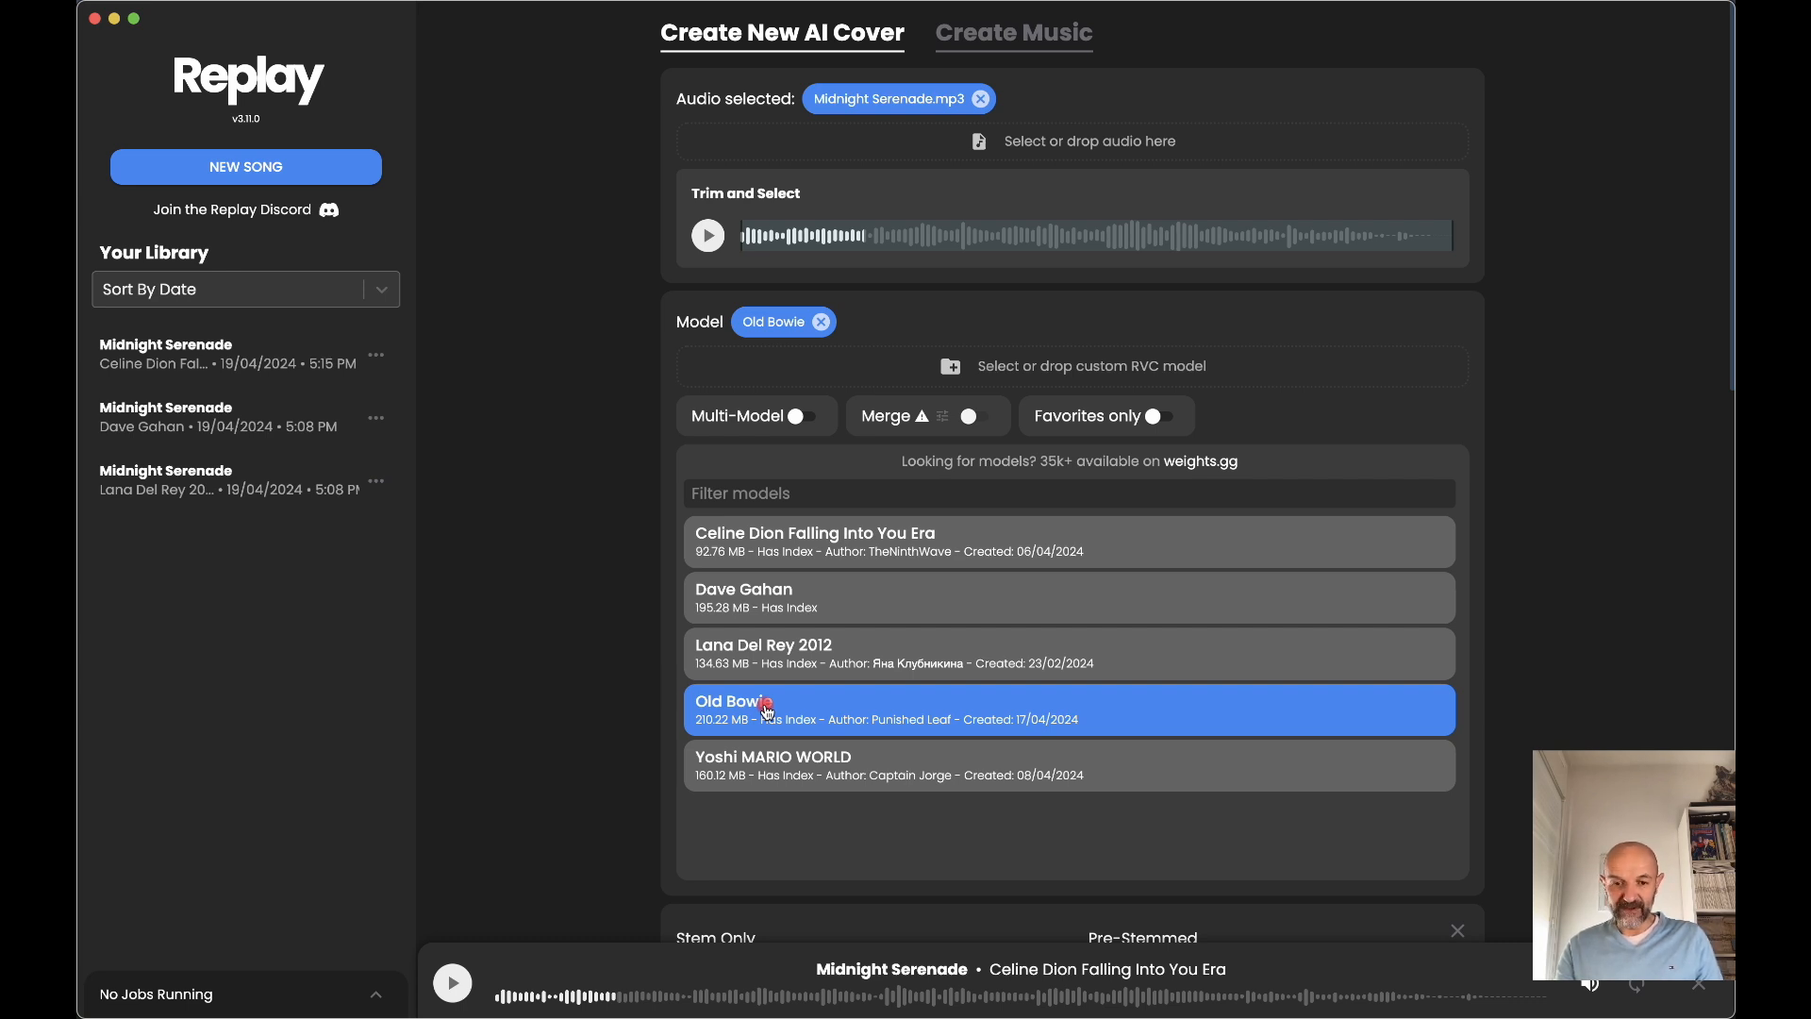
pyautogui.click(808, 417)
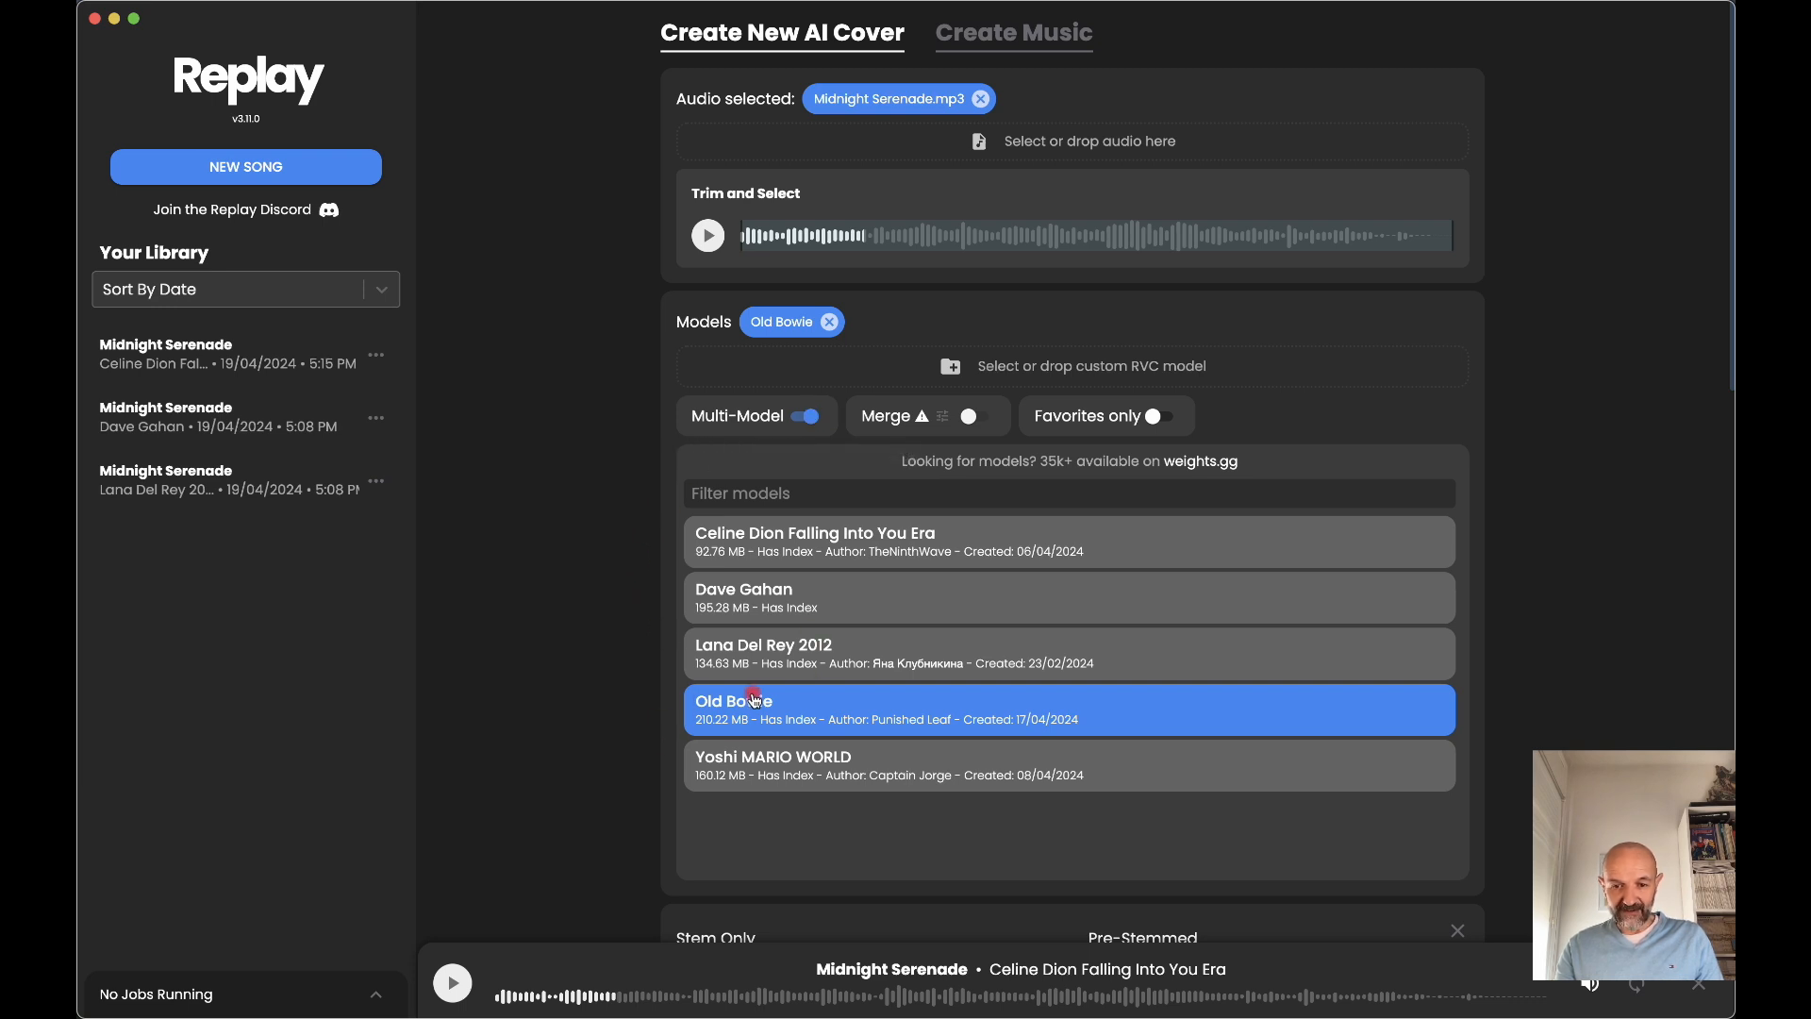
pyautogui.click(841, 760)
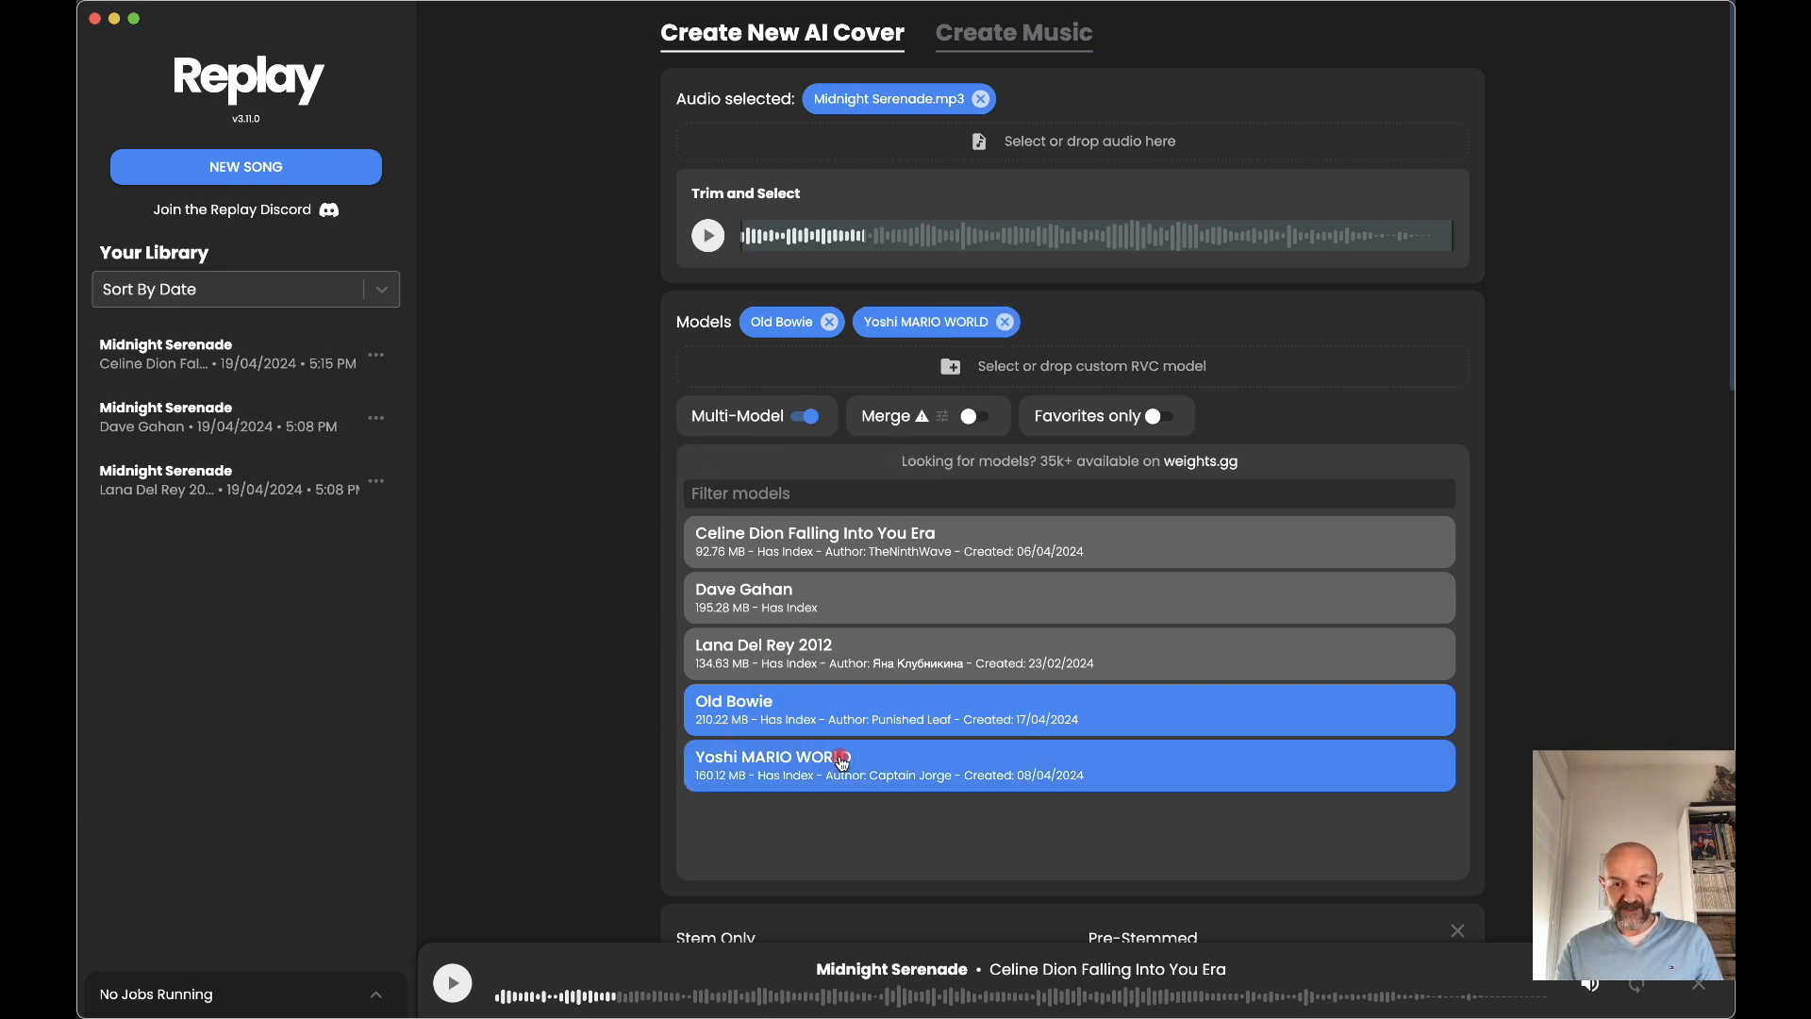
pyautogui.scroll(-10, 841, 761)
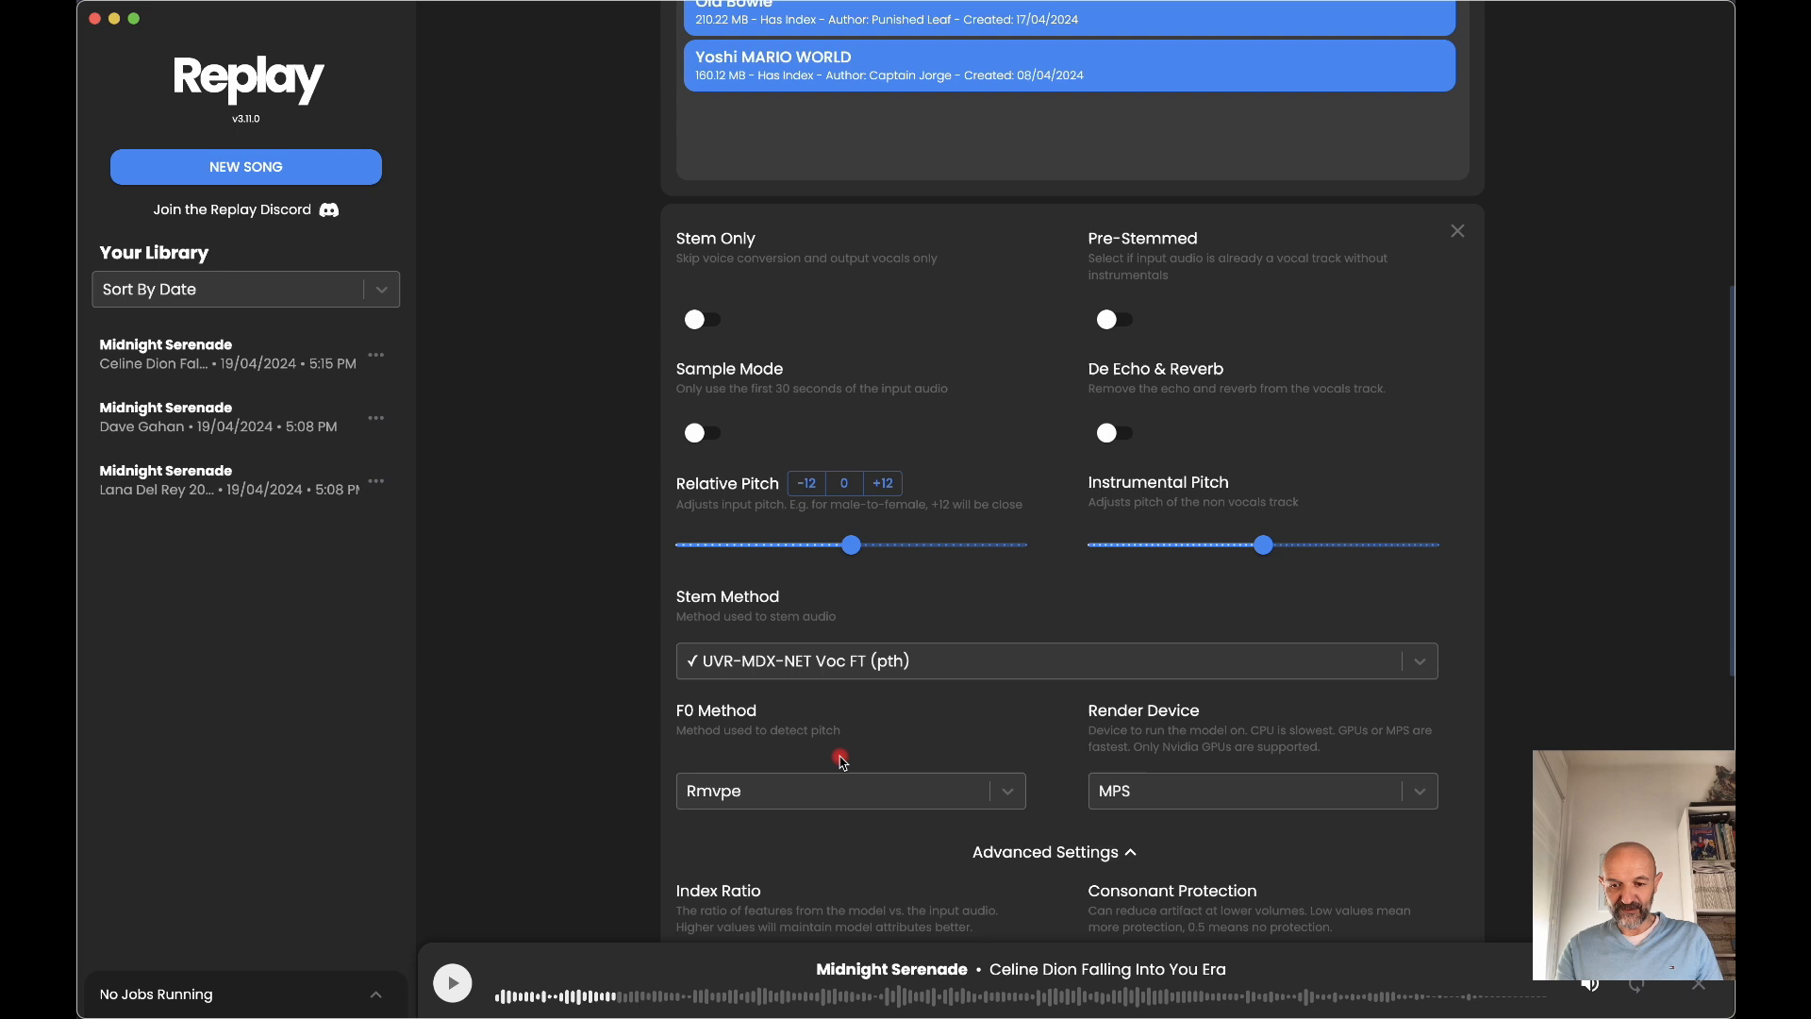
pyautogui.click(1067, 717)
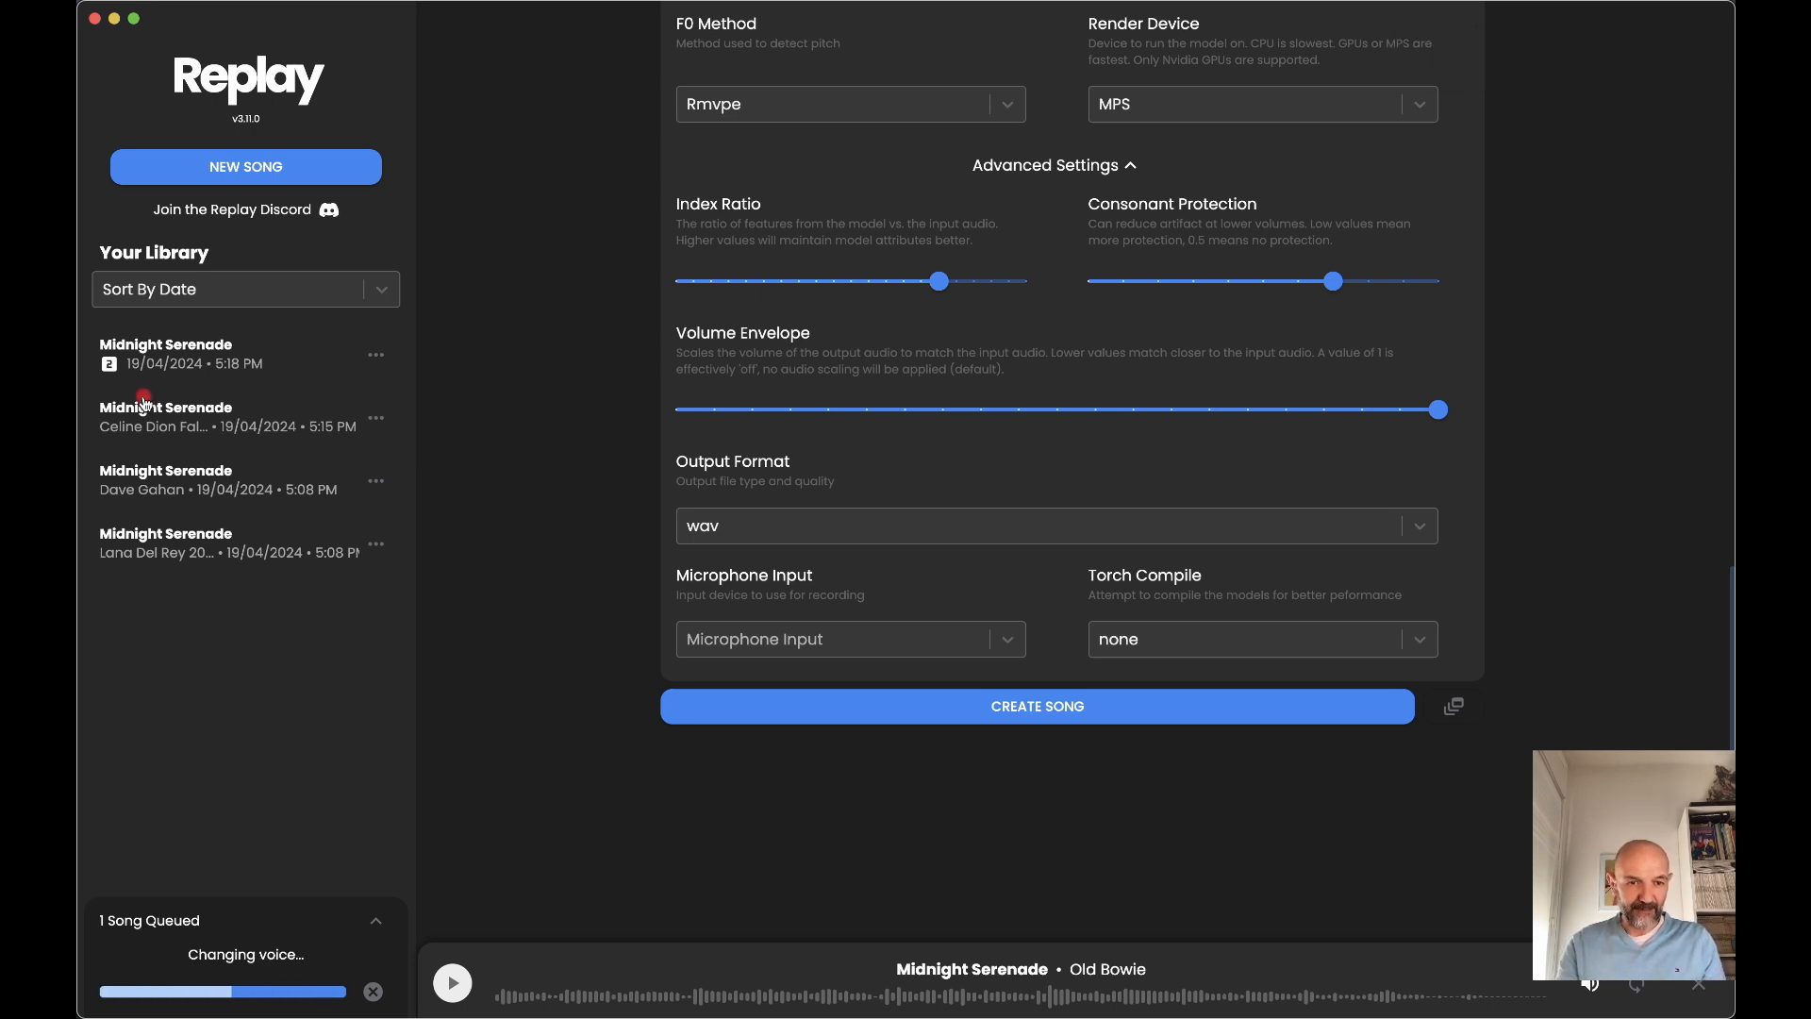
# - Open the new two-model version and listen to both converted tracks and the Old Bowie converted vocals
pyautogui.click(151, 367)
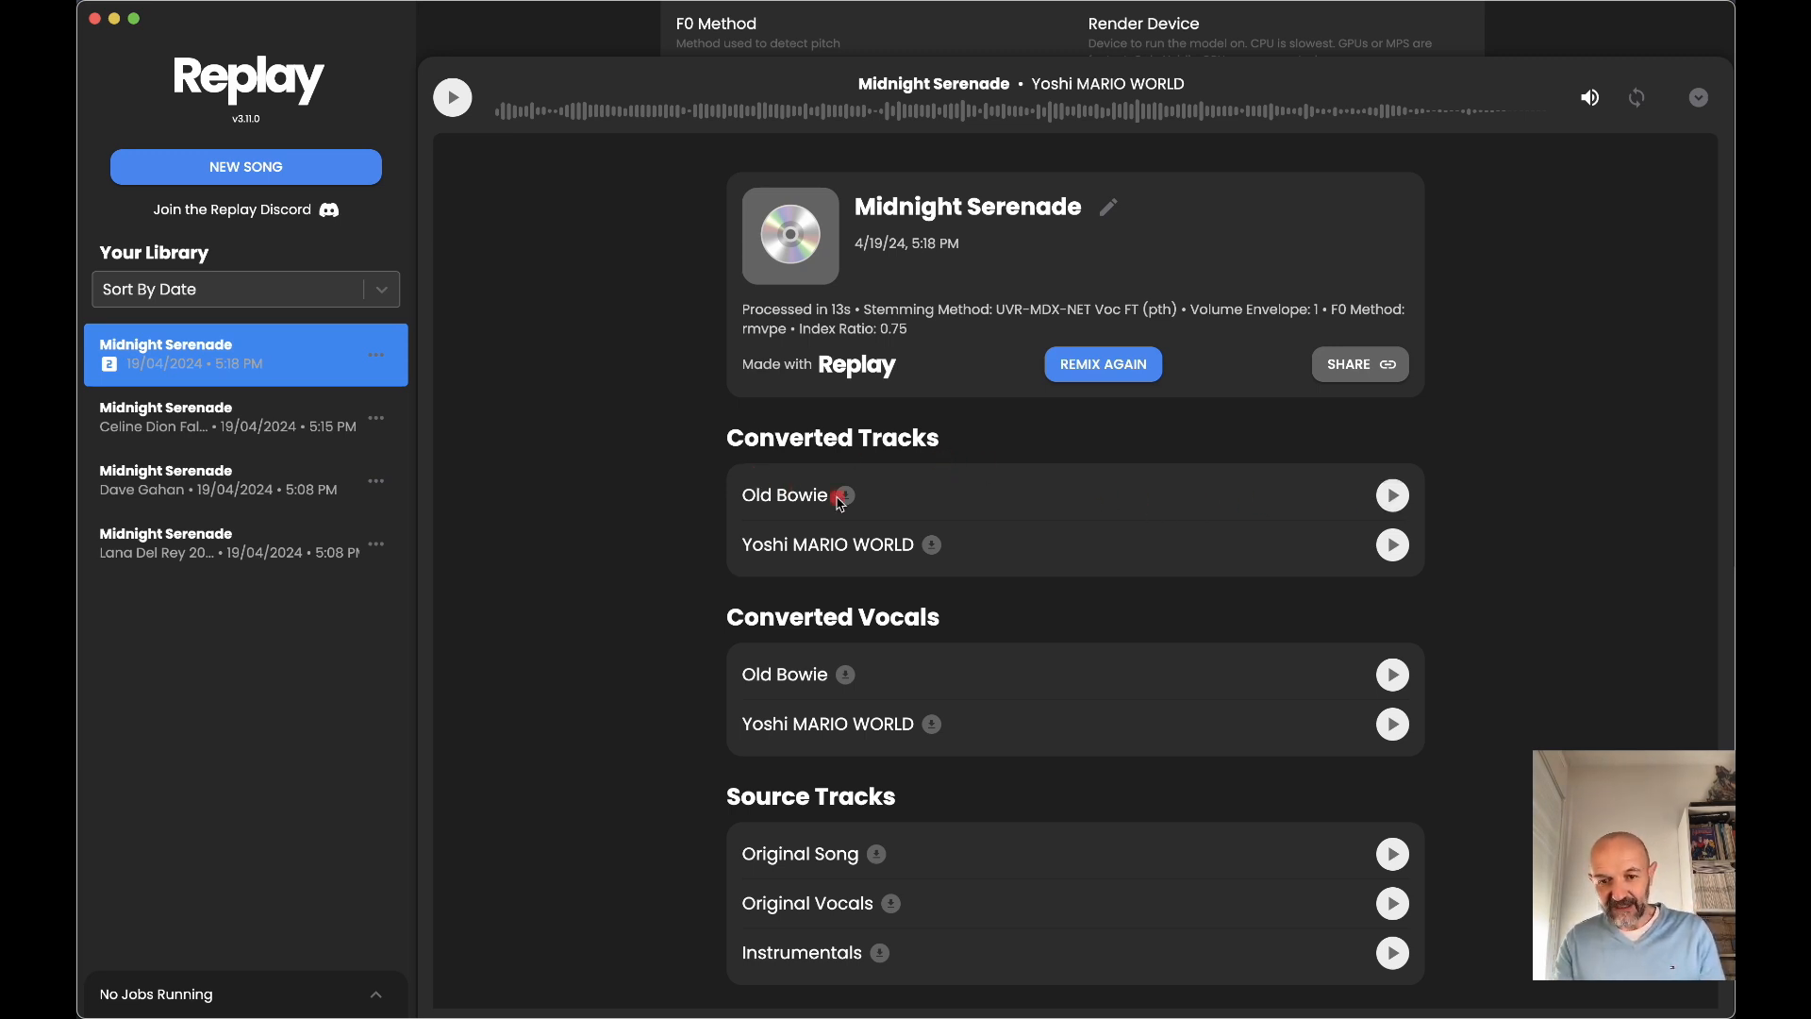
pyautogui.click(1393, 496)
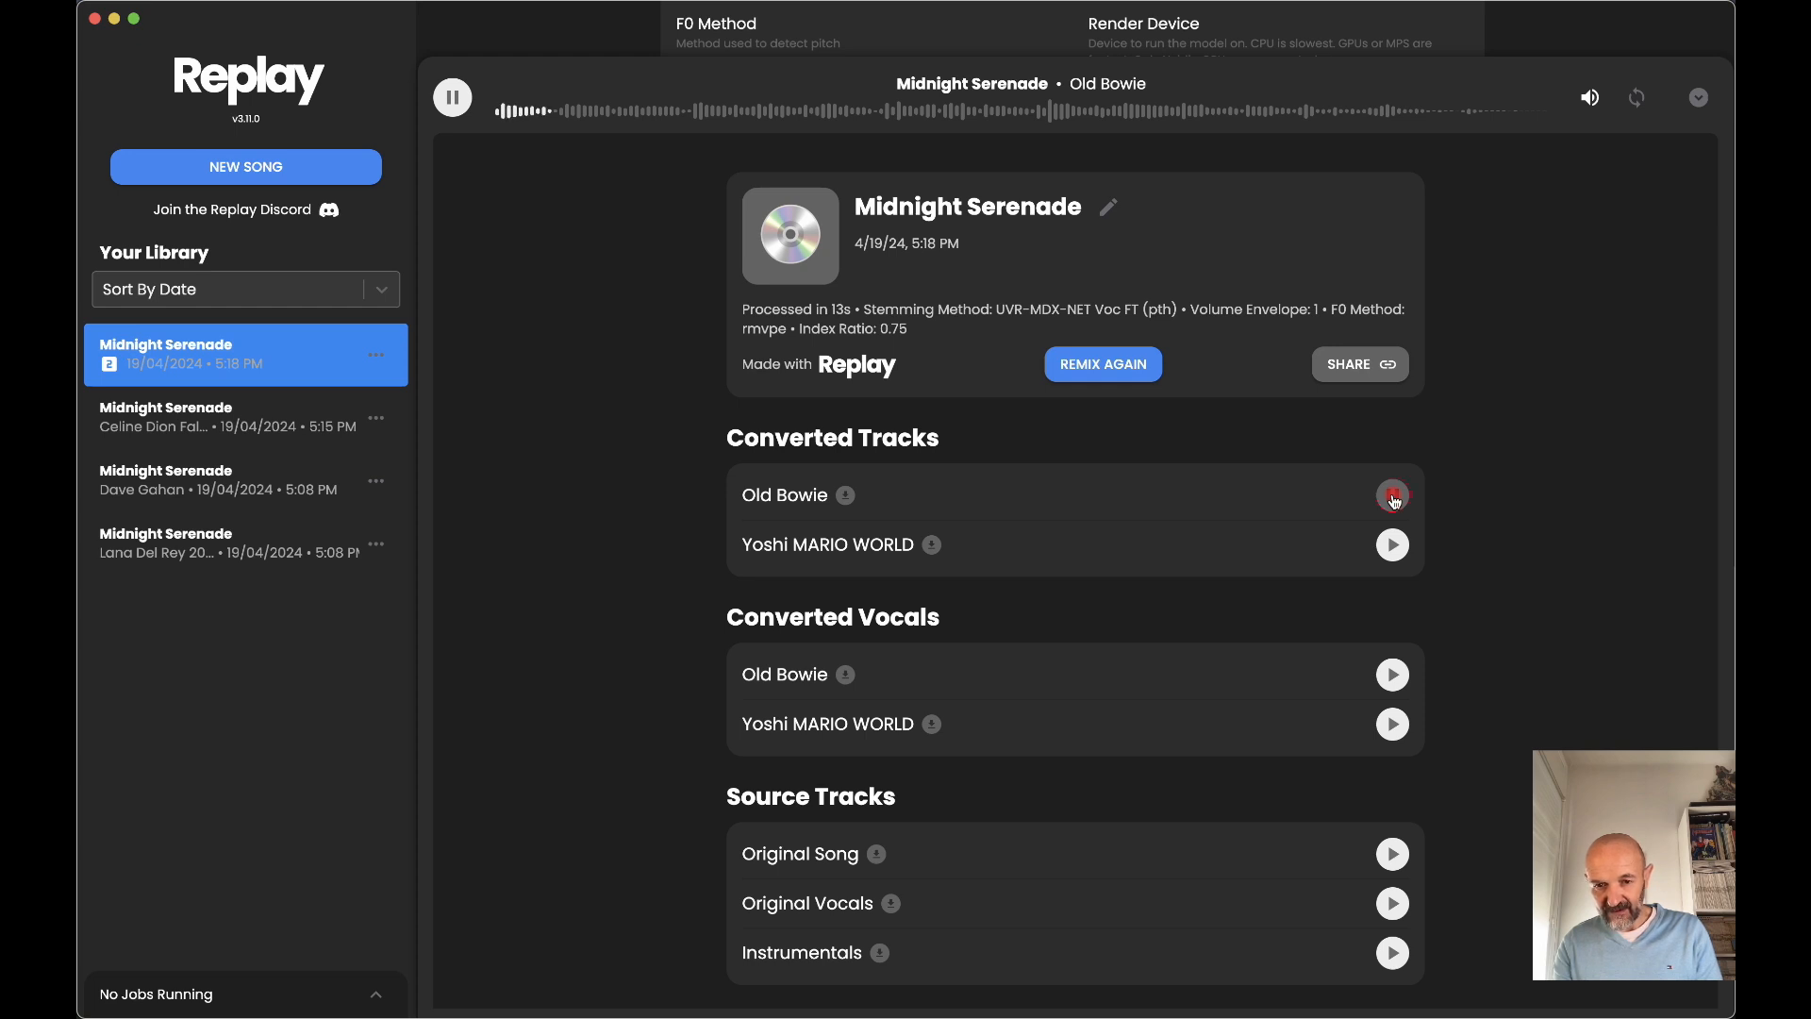
pyautogui.click(1392, 546)
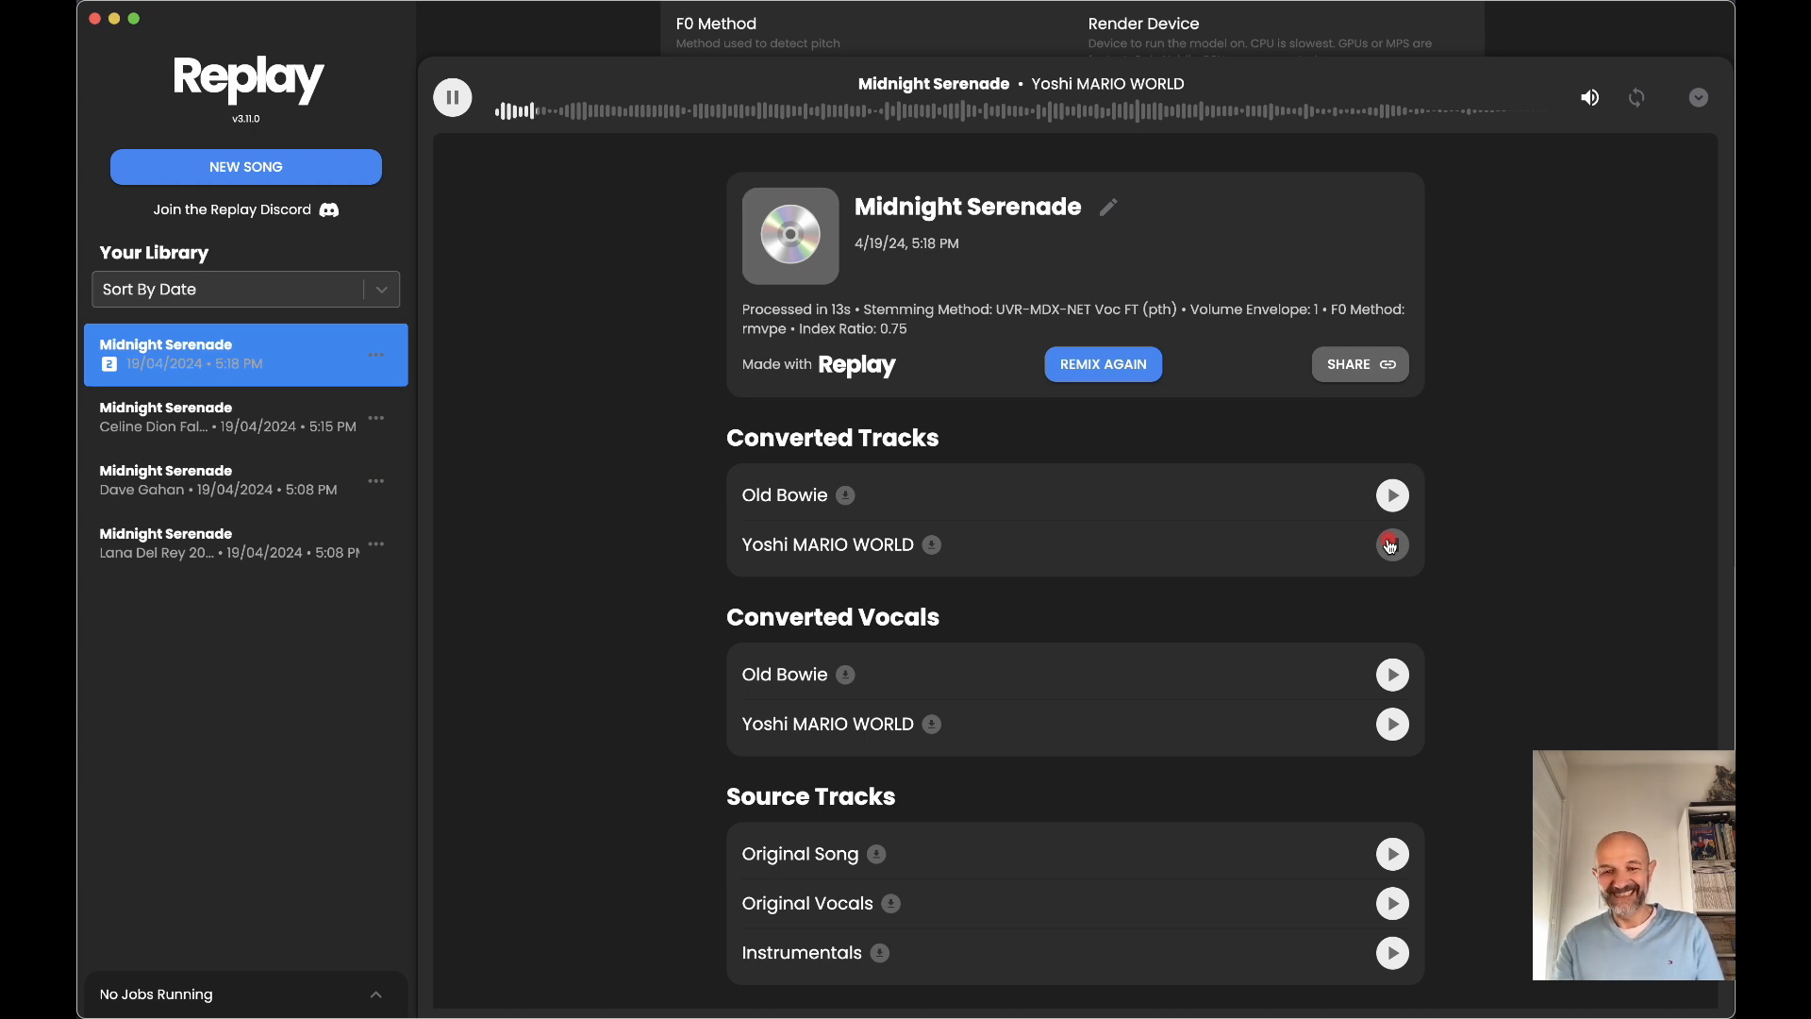
pyautogui.click(1390, 546)
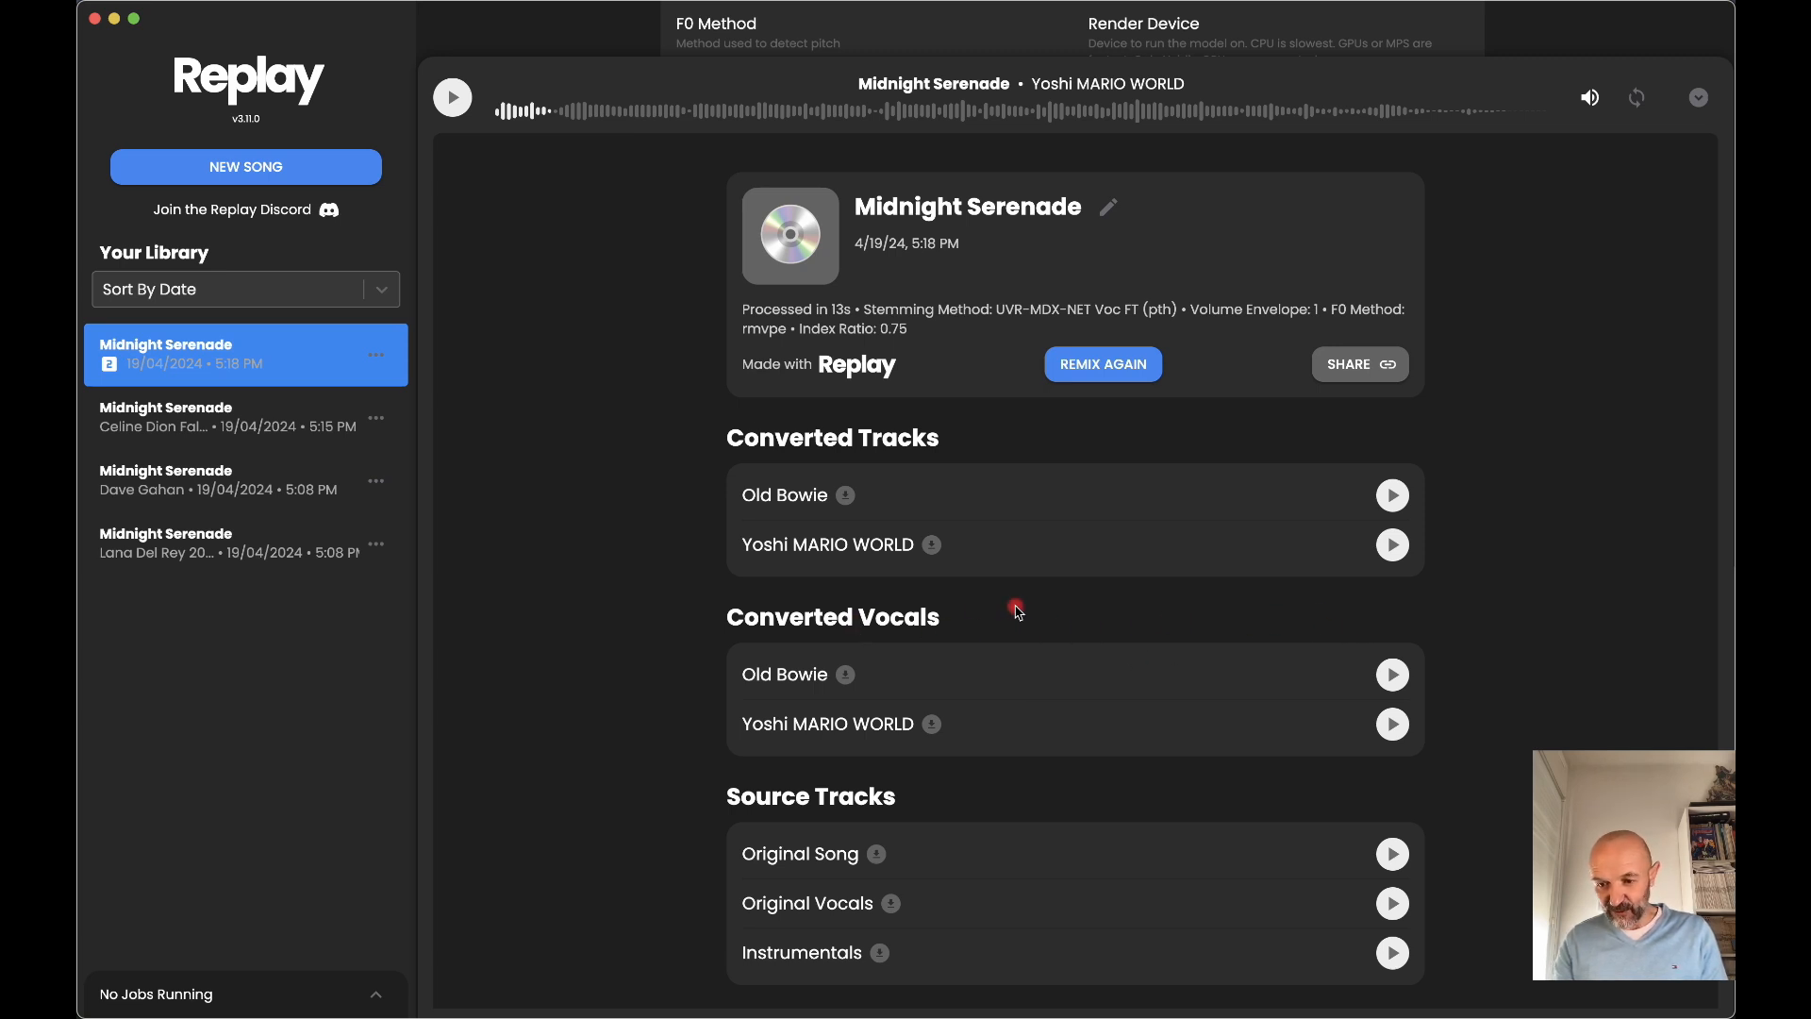
pyautogui.click(1395, 674)
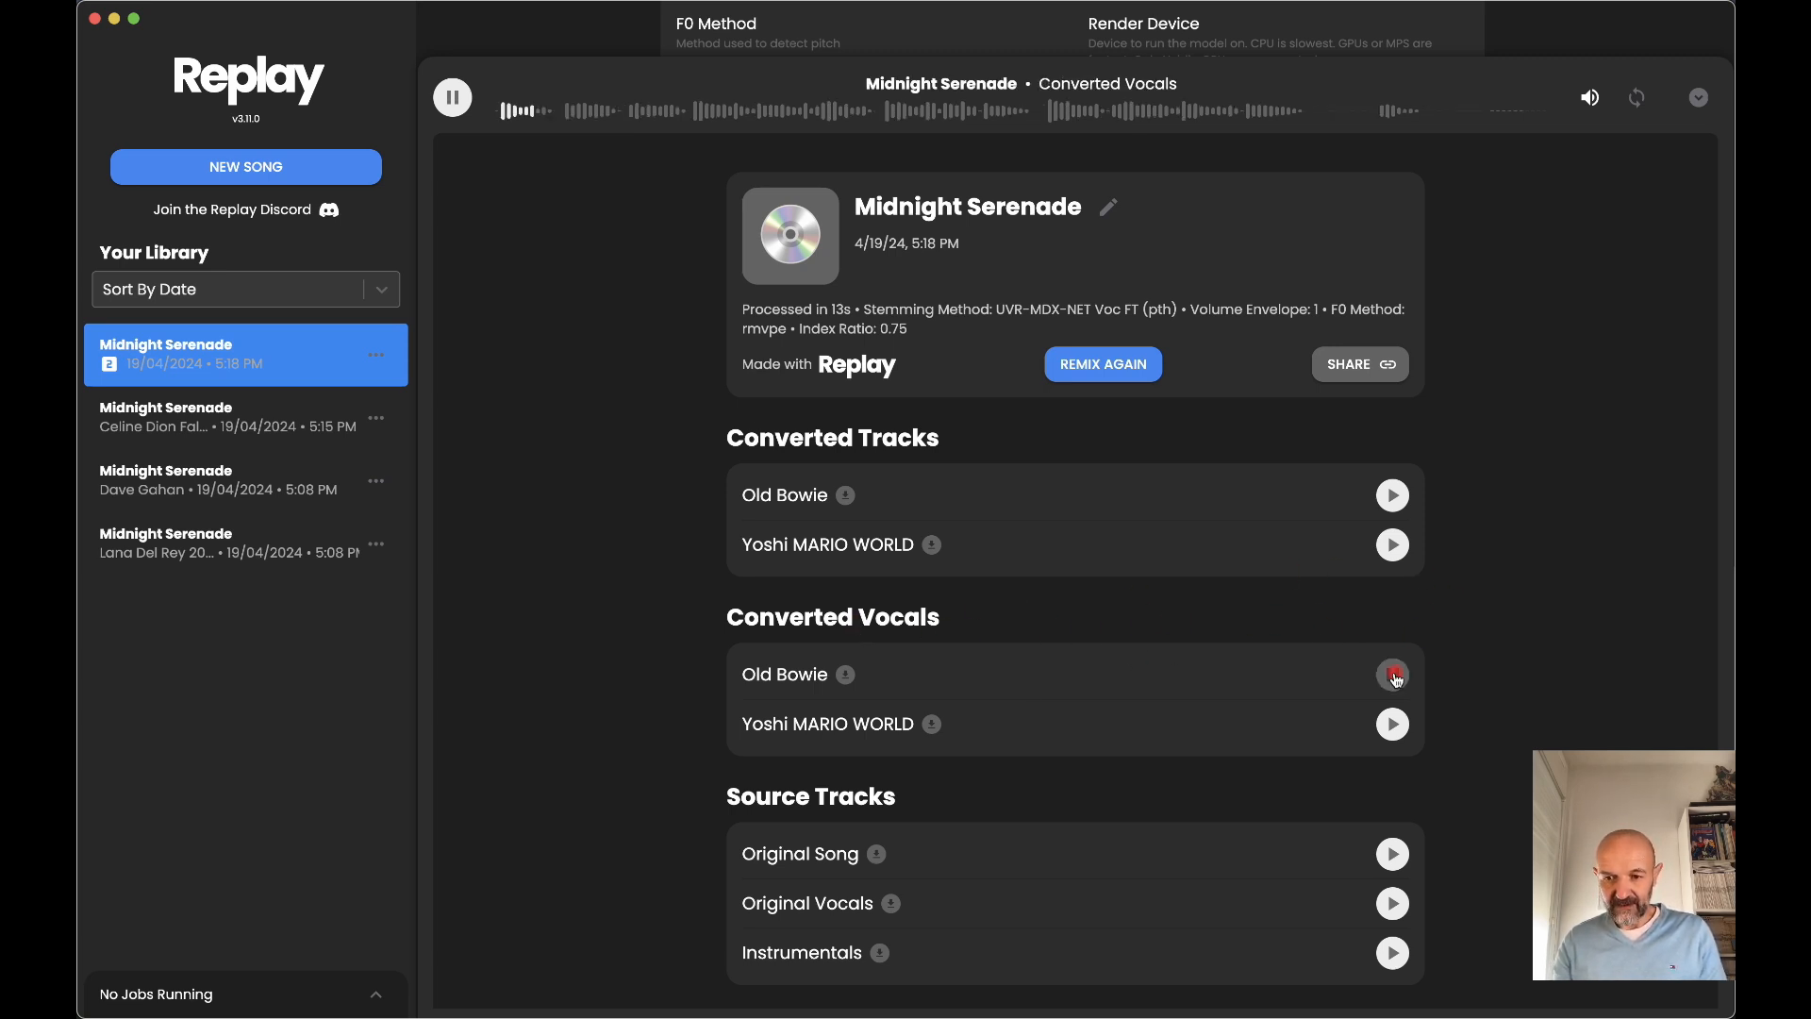
pyautogui.click(1394, 675)
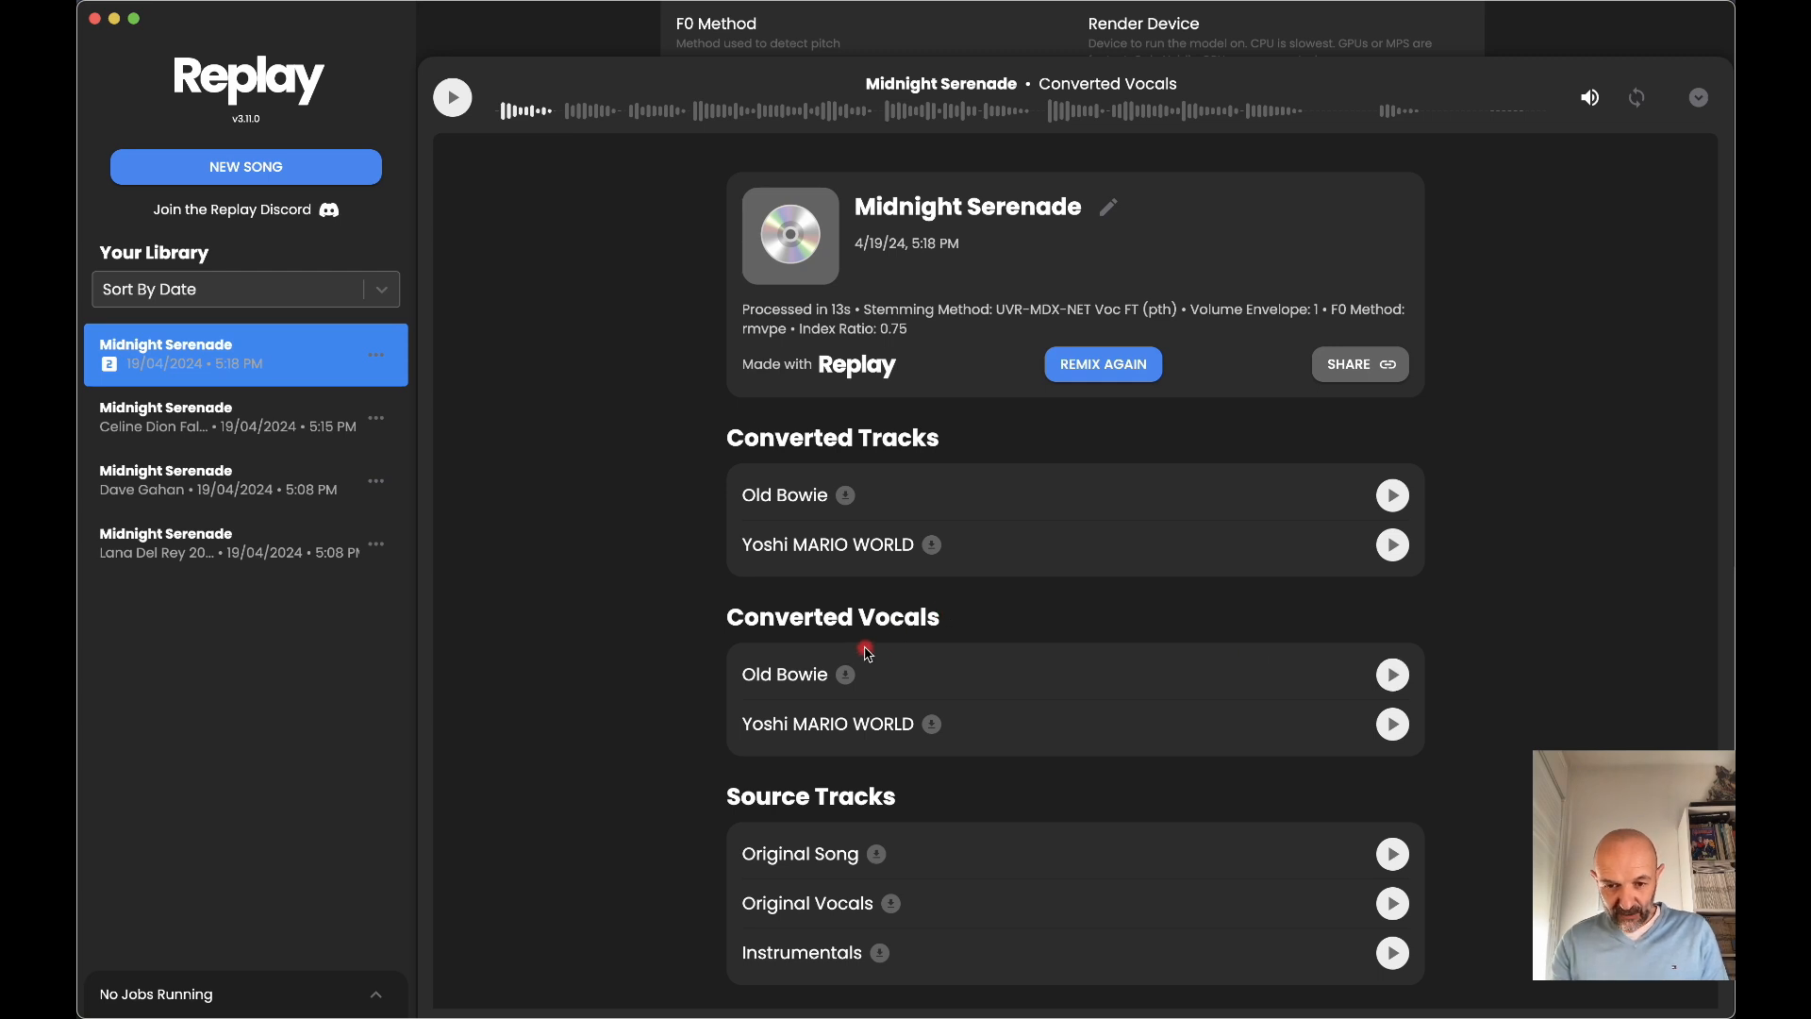
# - Save the Old Bowie converted vocals to Downloads and rename the file BOWIE_VOICE.wav
pyautogui.click(847, 676)
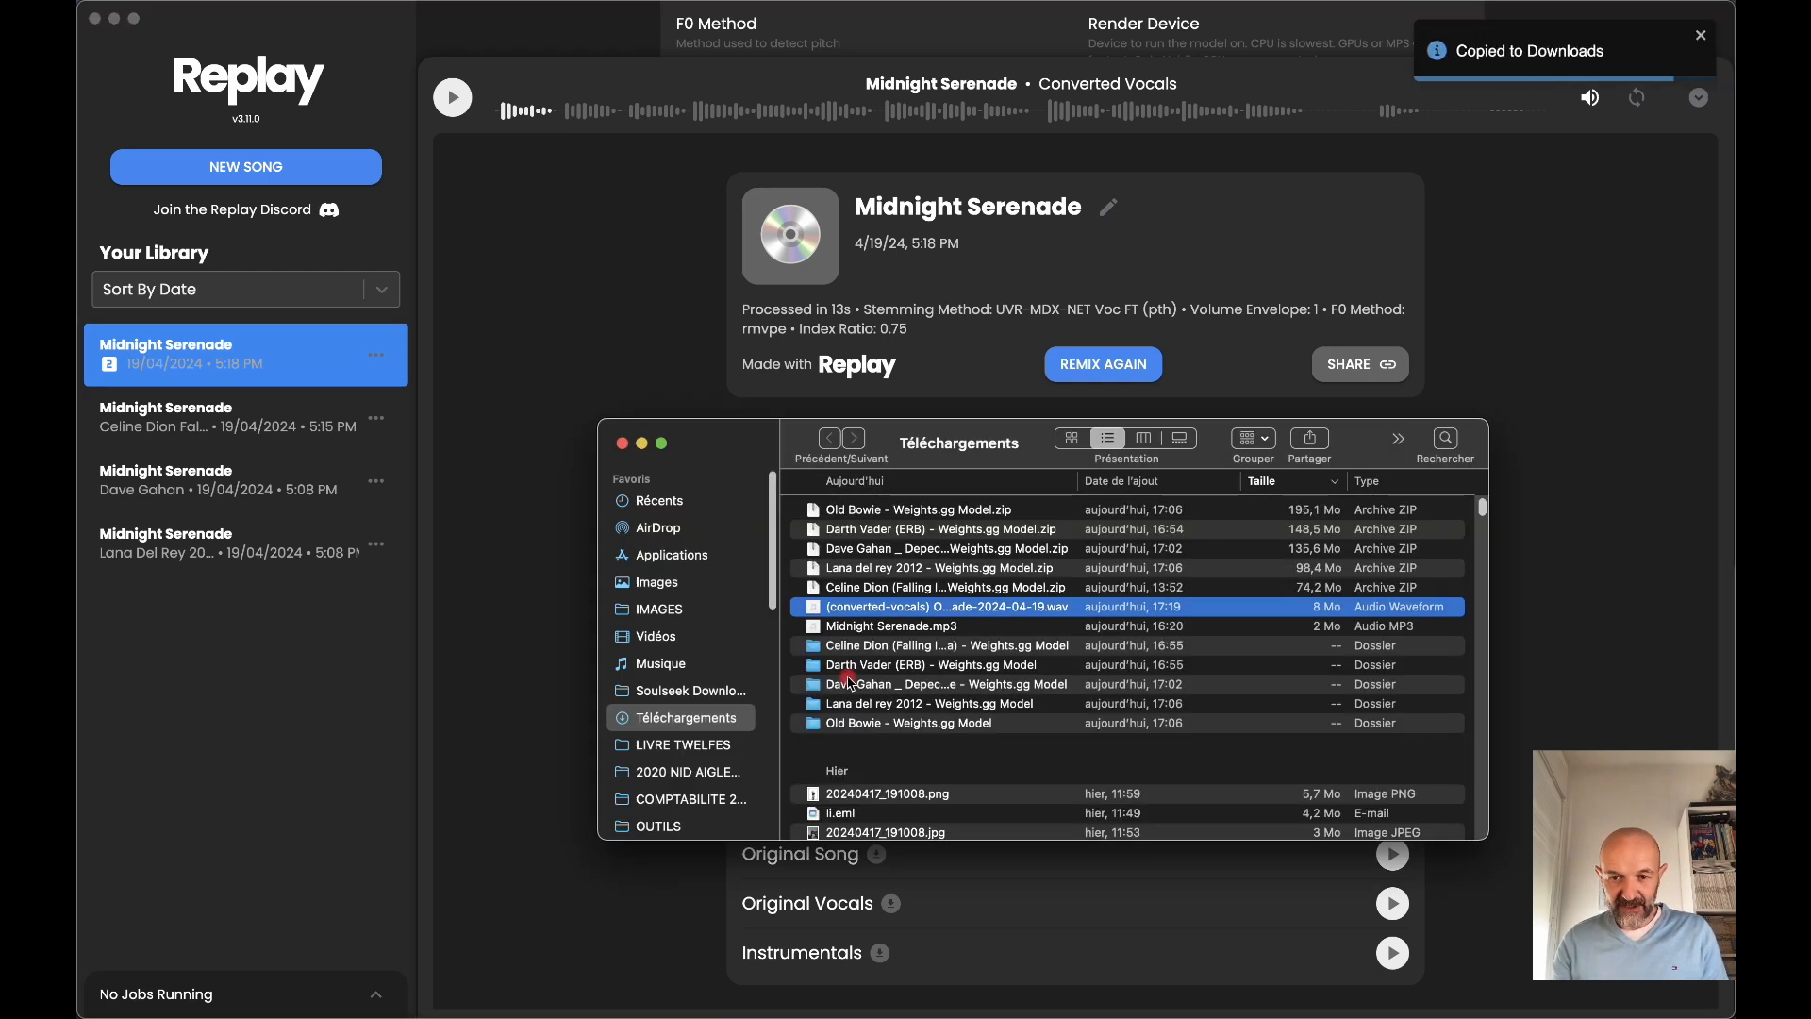
pyautogui.click(907, 610)
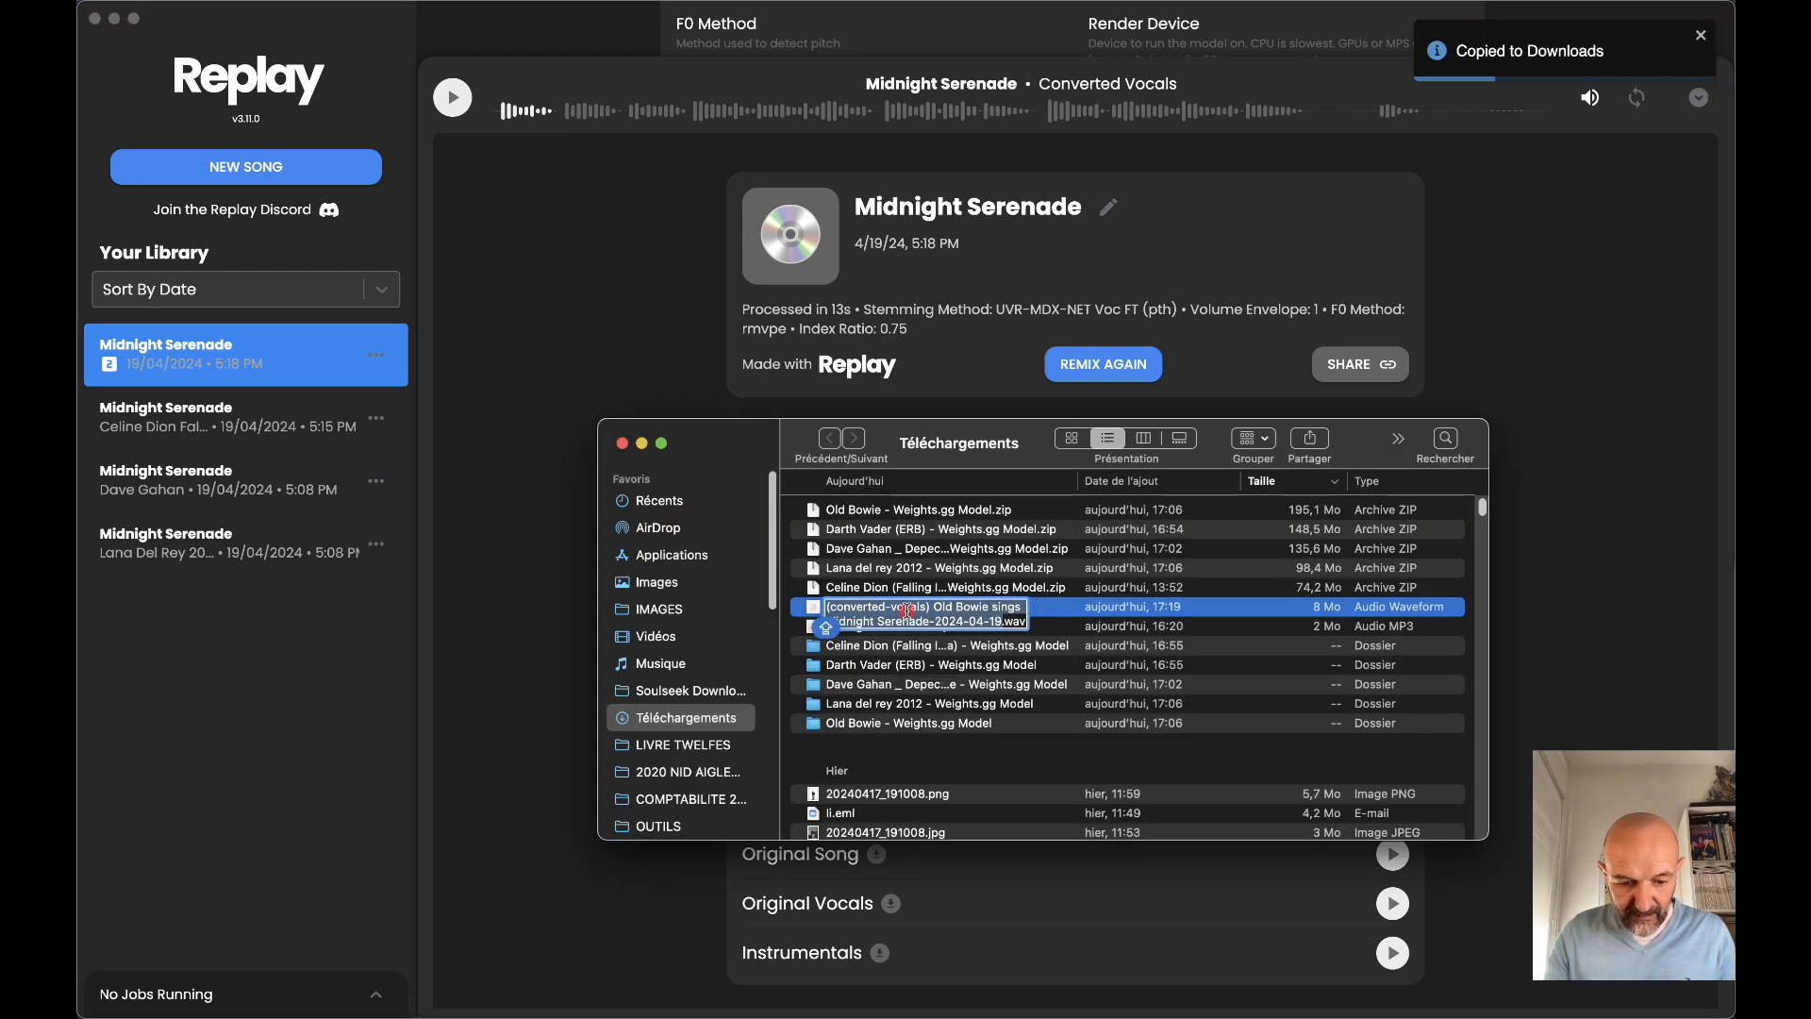
pyautogui.write('BOWIE_VOICE')
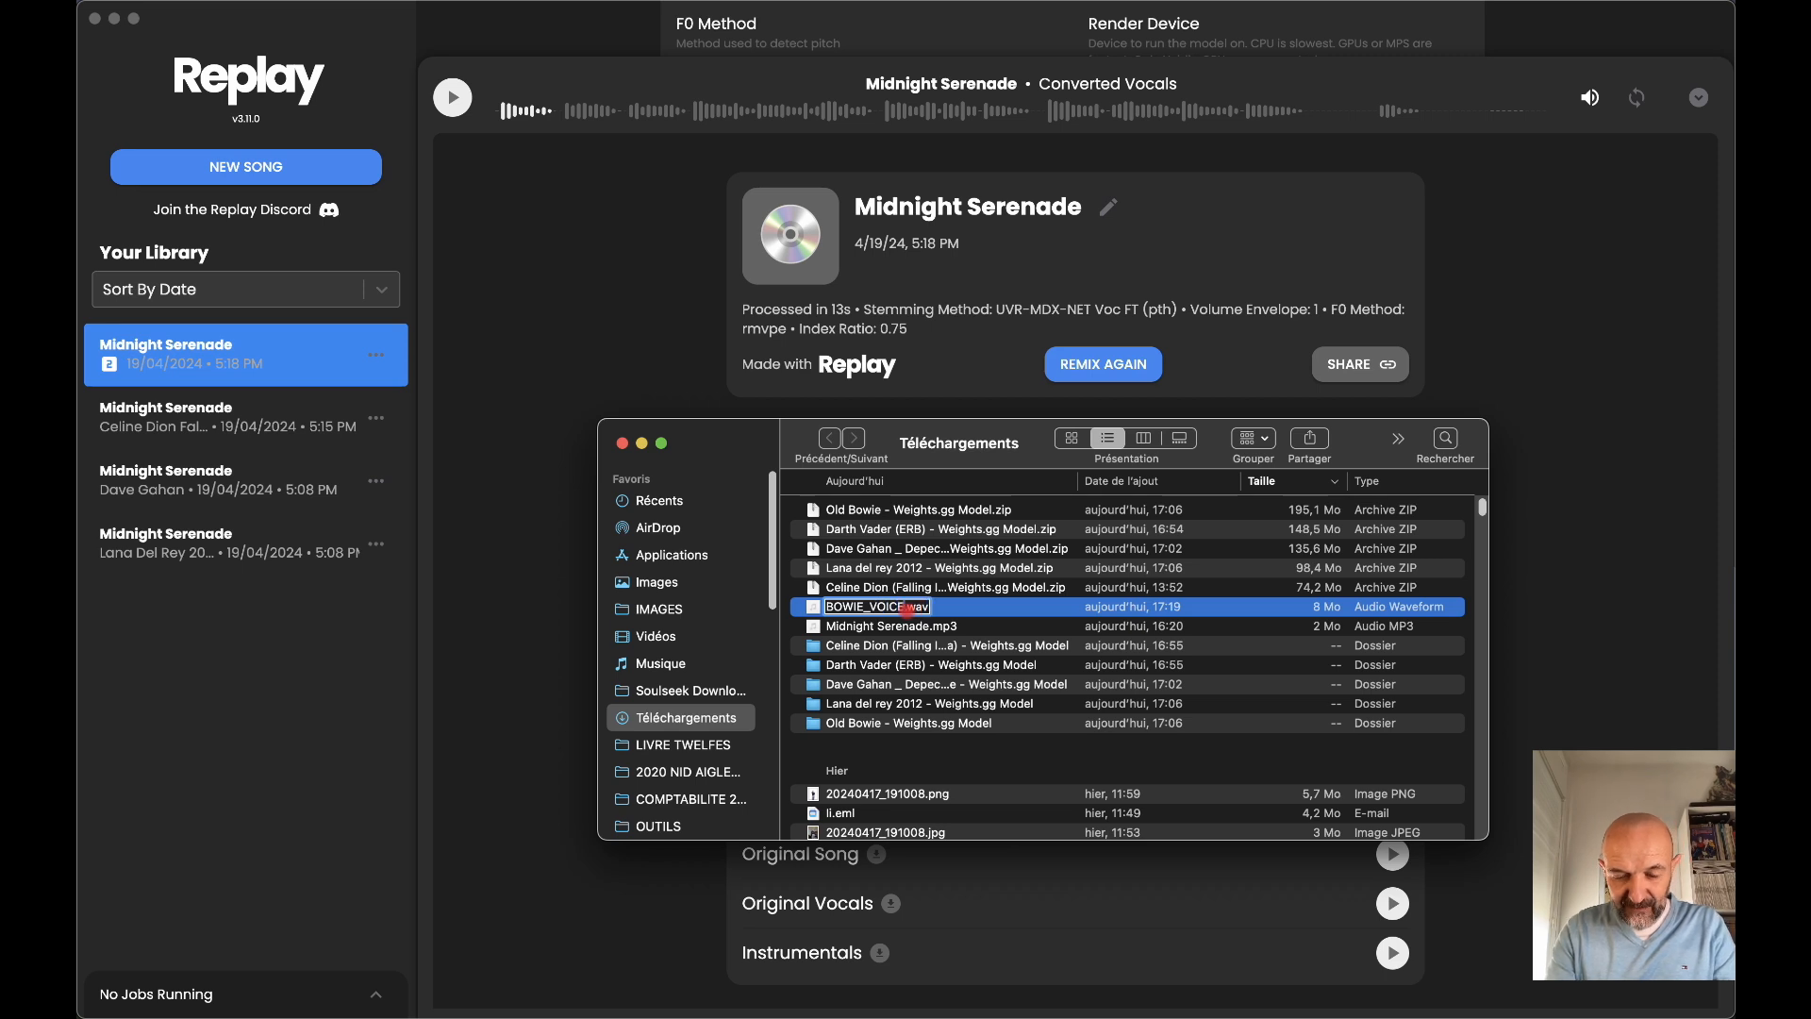
pyautogui.press('Return')
pyautogui.click(621, 444)
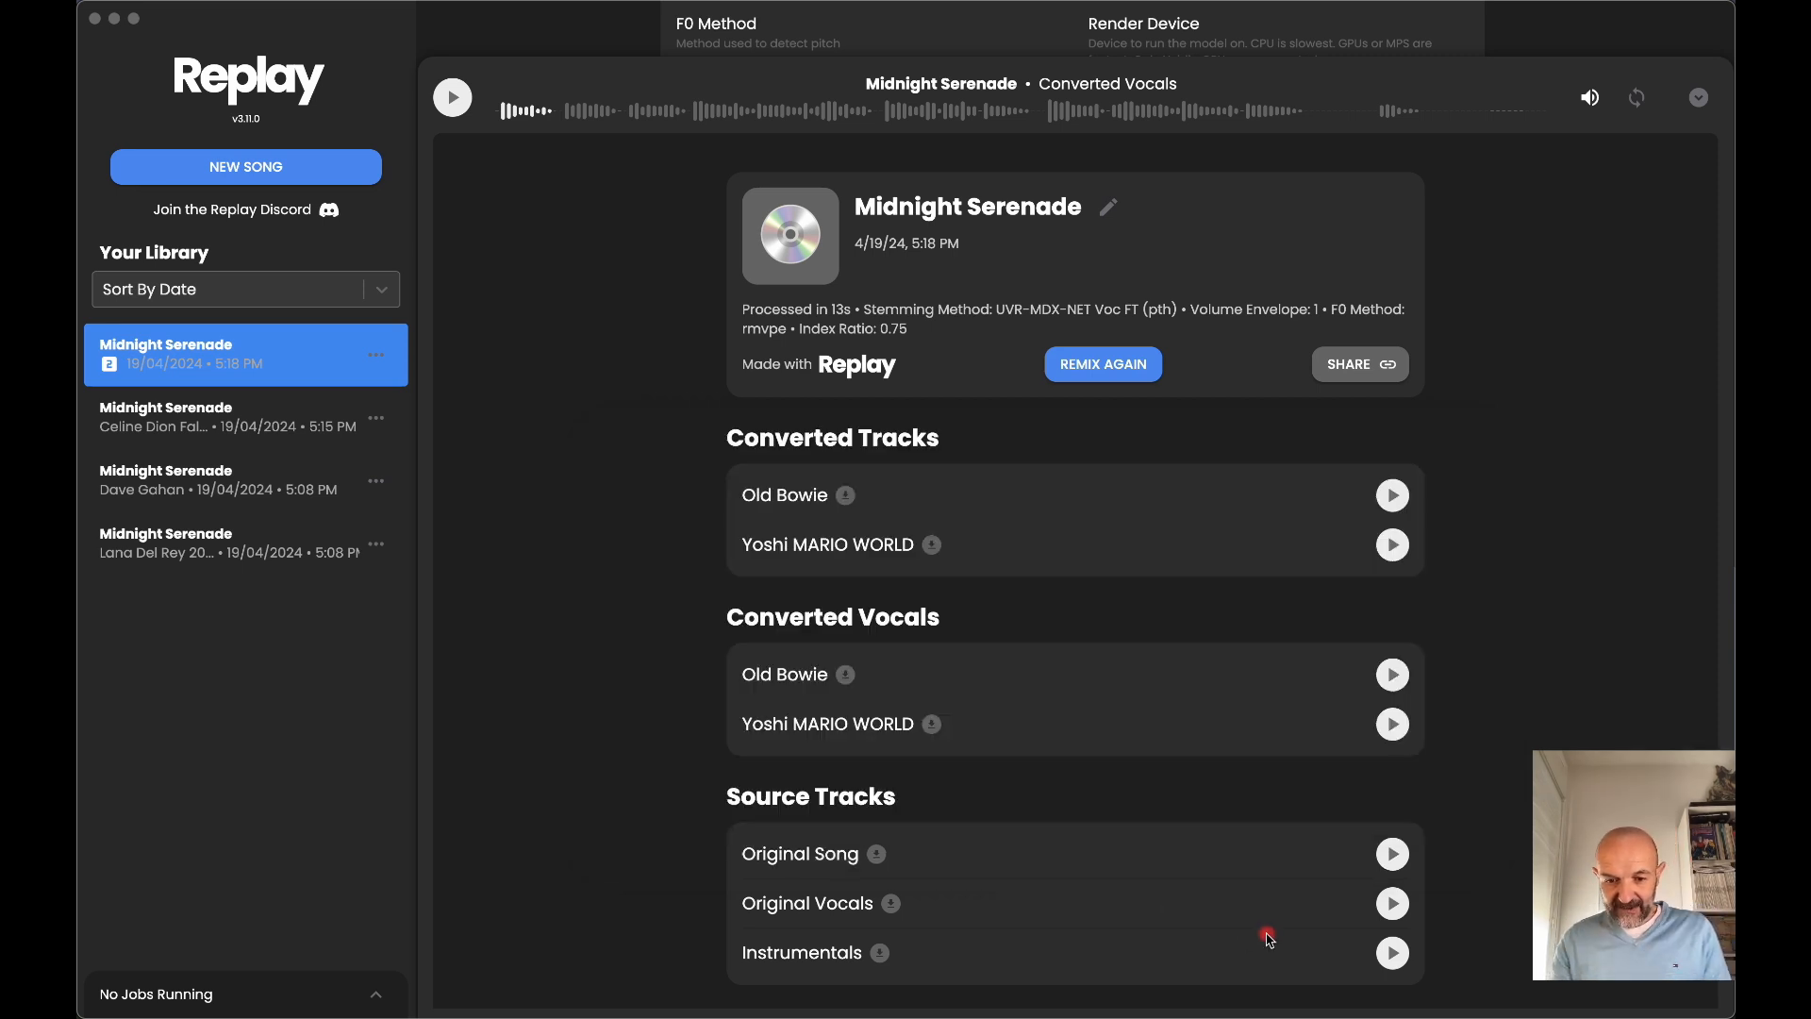
# - Listen to the Instrumentals source track of the two-model version and pause playback
pyautogui.click(1387, 955)
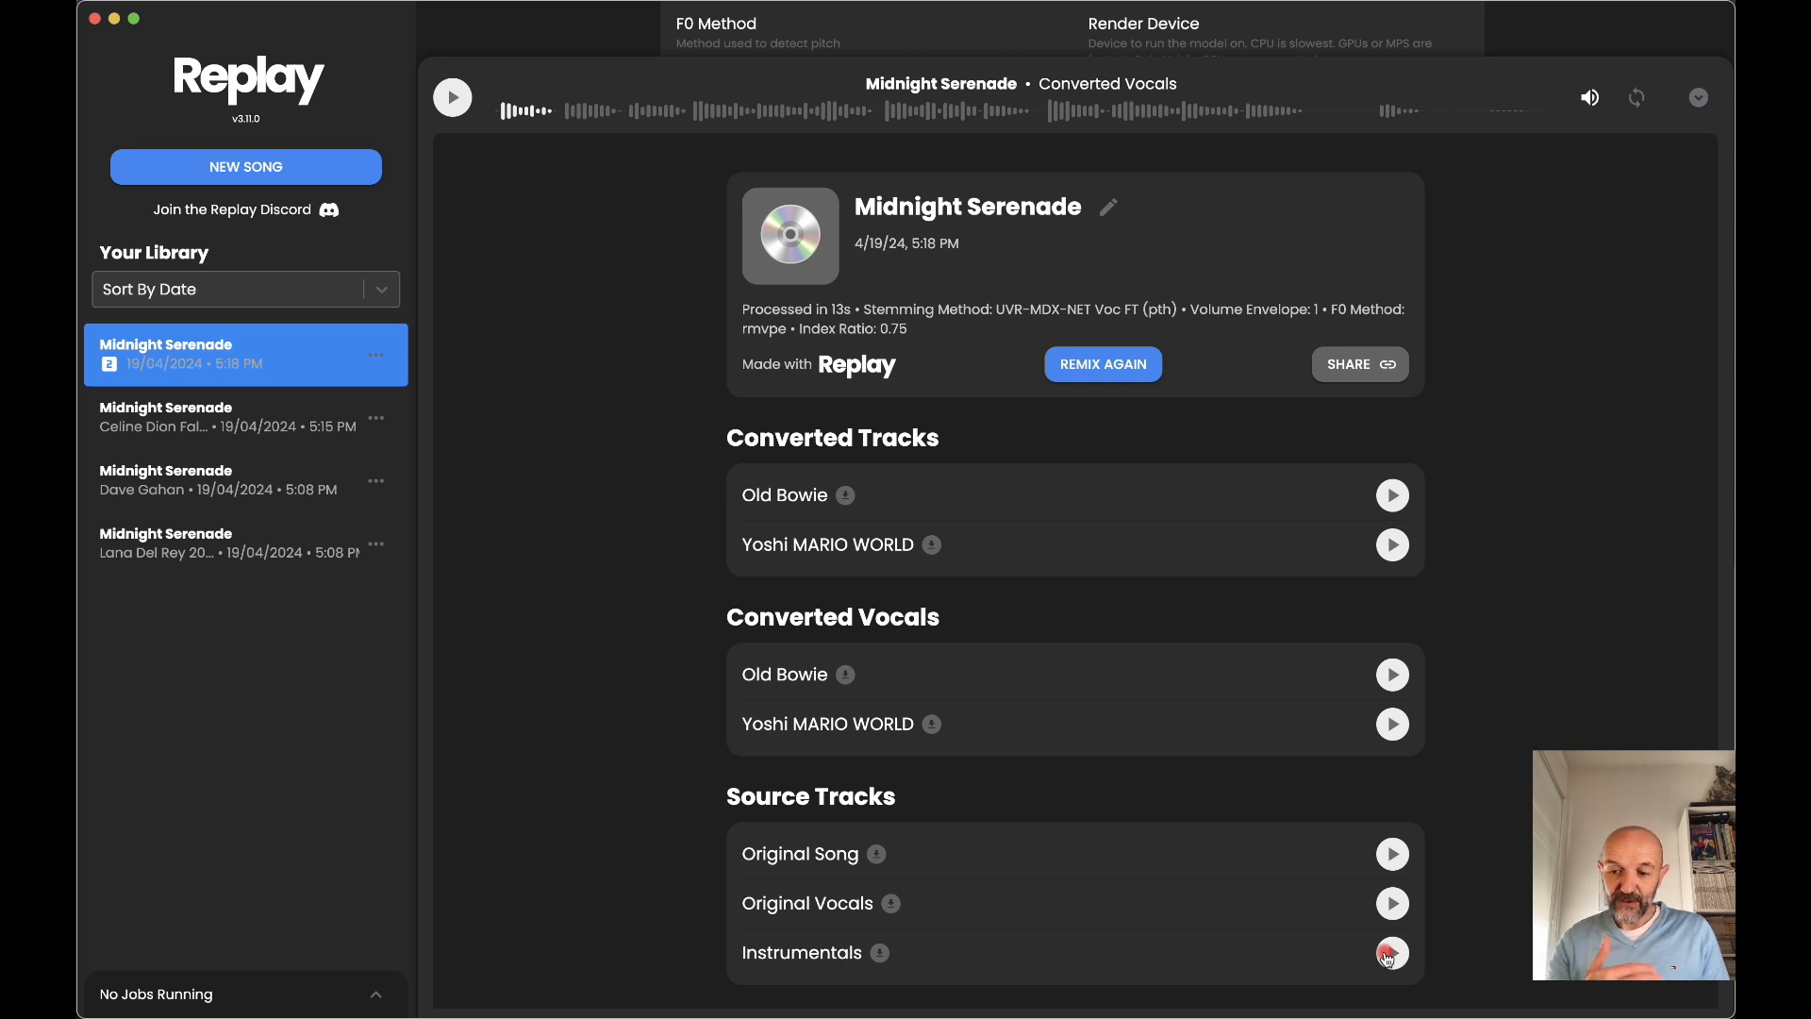
pyautogui.click(1387, 955)
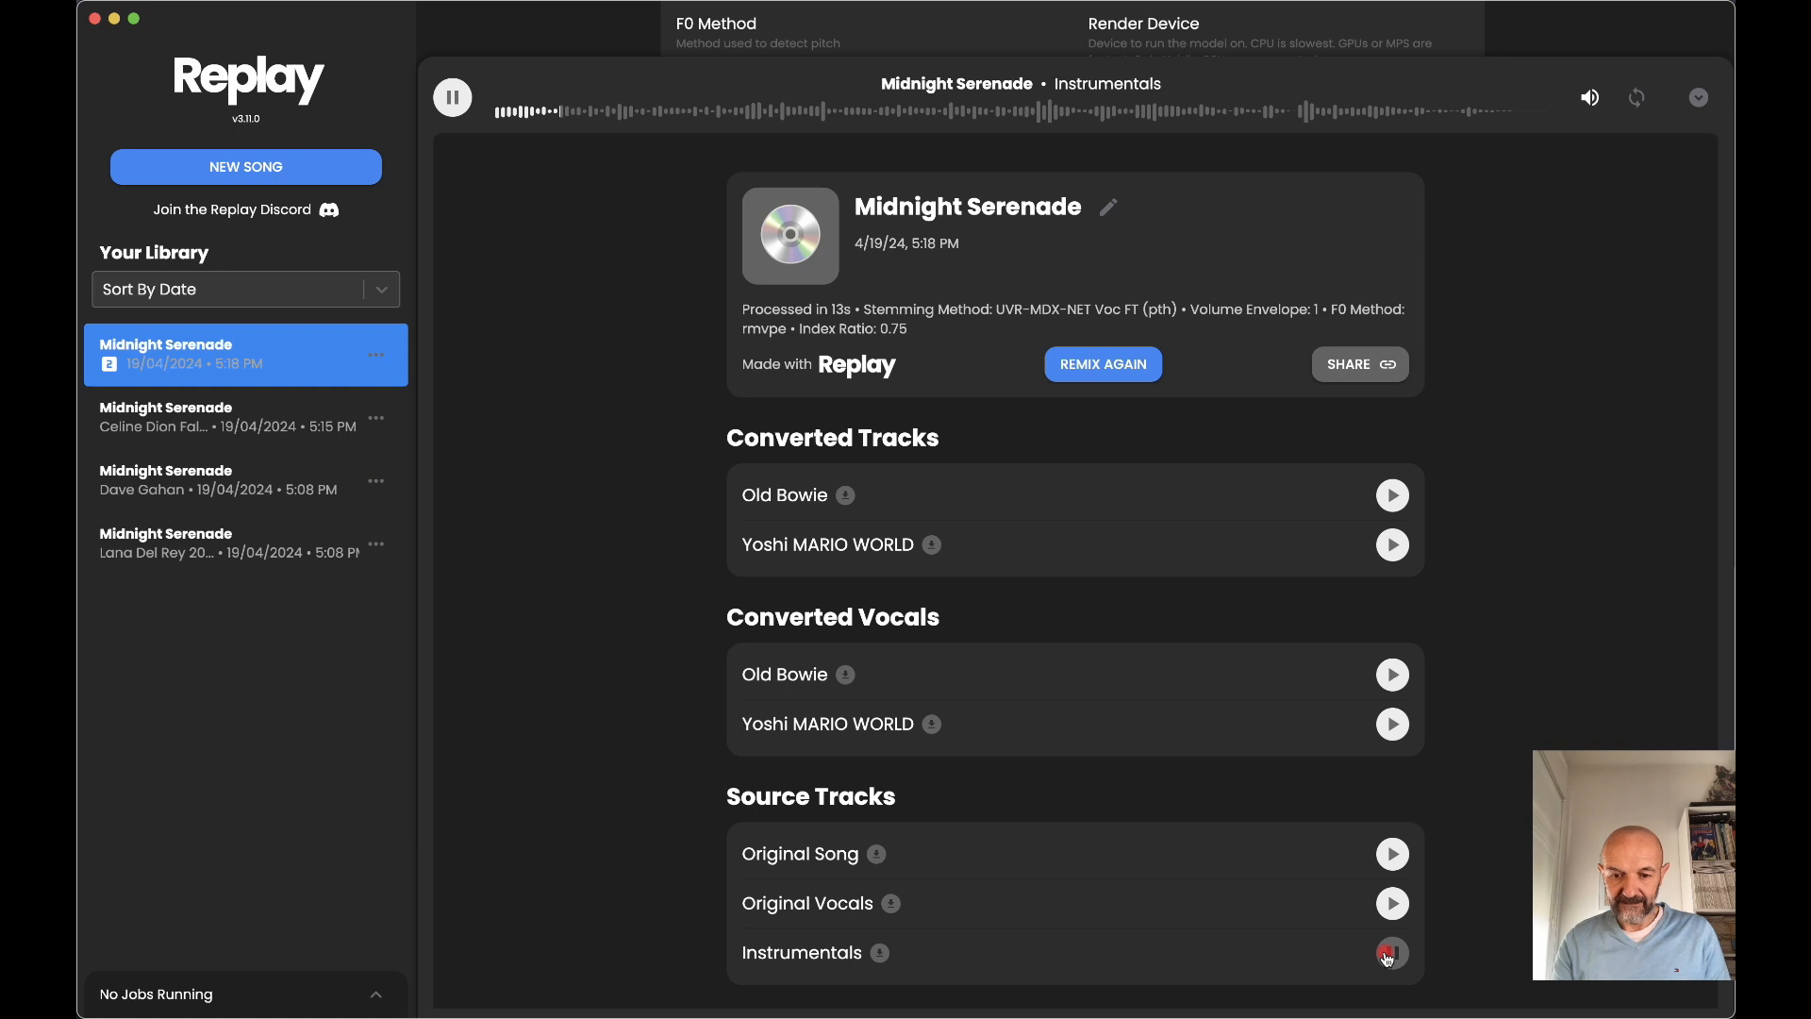
pyautogui.click(1387, 955)
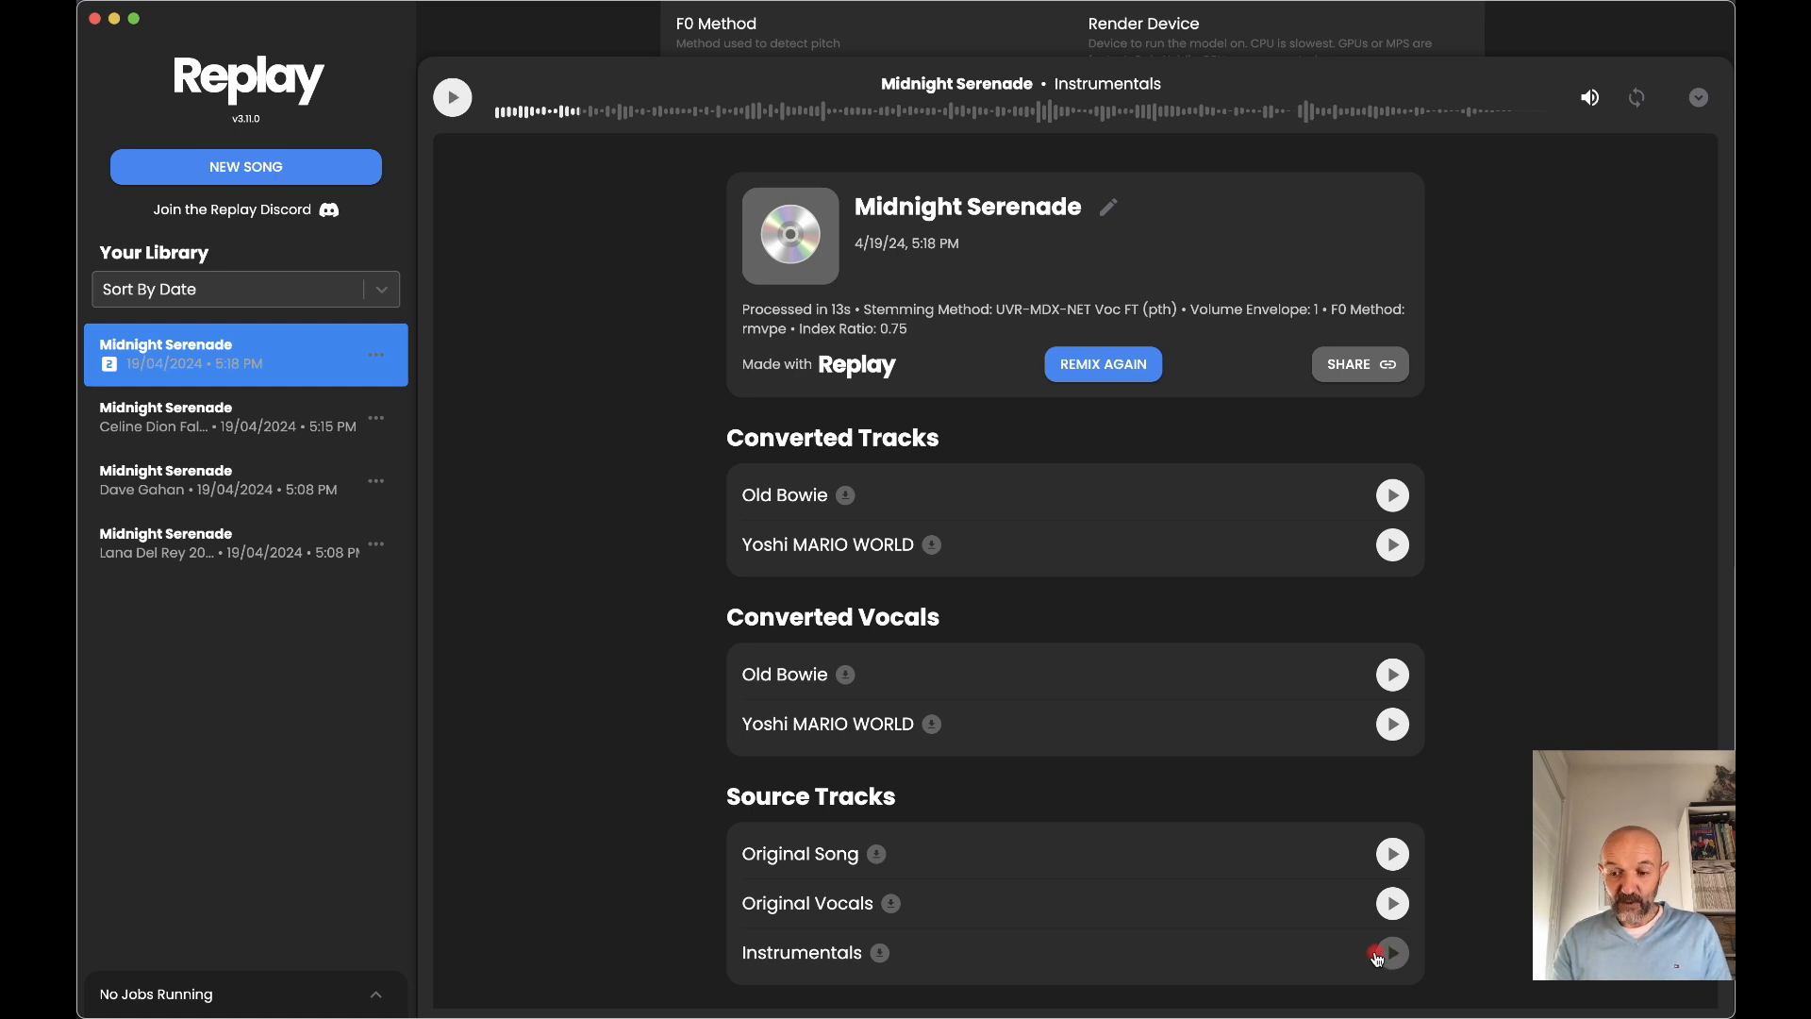
# - Save the Instrumentals track to Downloads and rename the file INSTRUMENTAL.wav
pyautogui.click(882, 953)
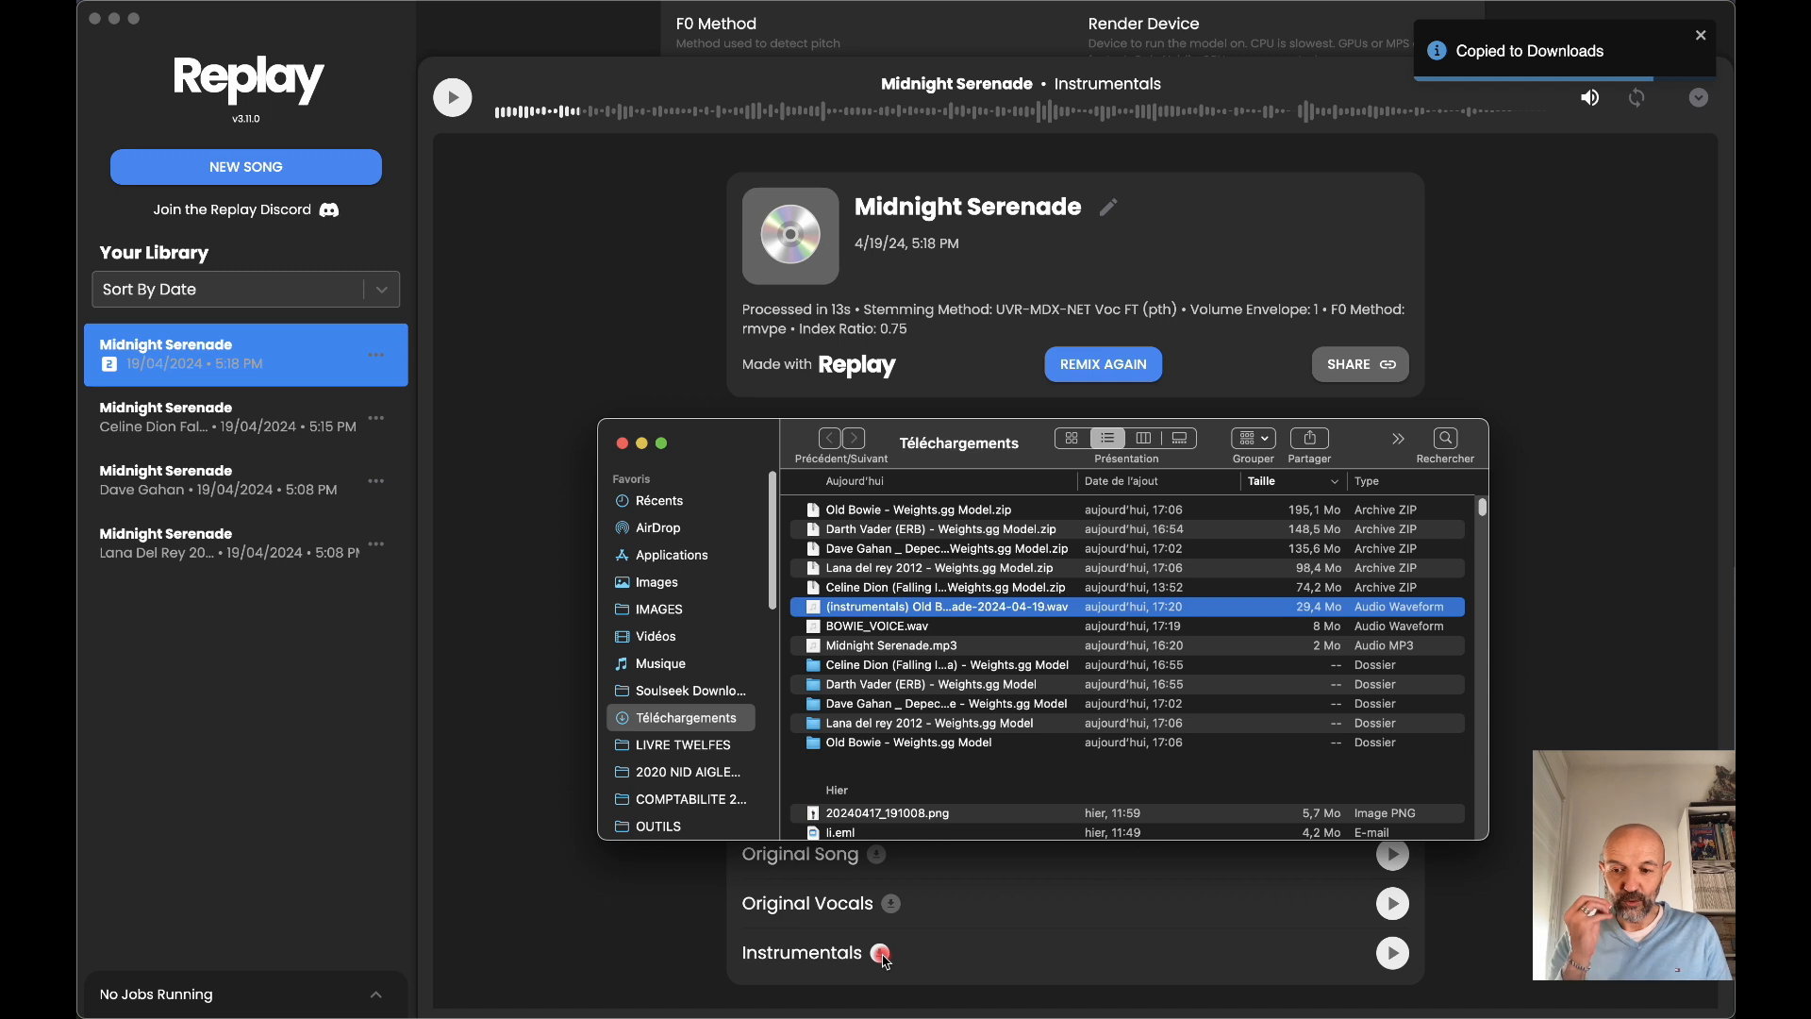
pyautogui.click(932, 607)
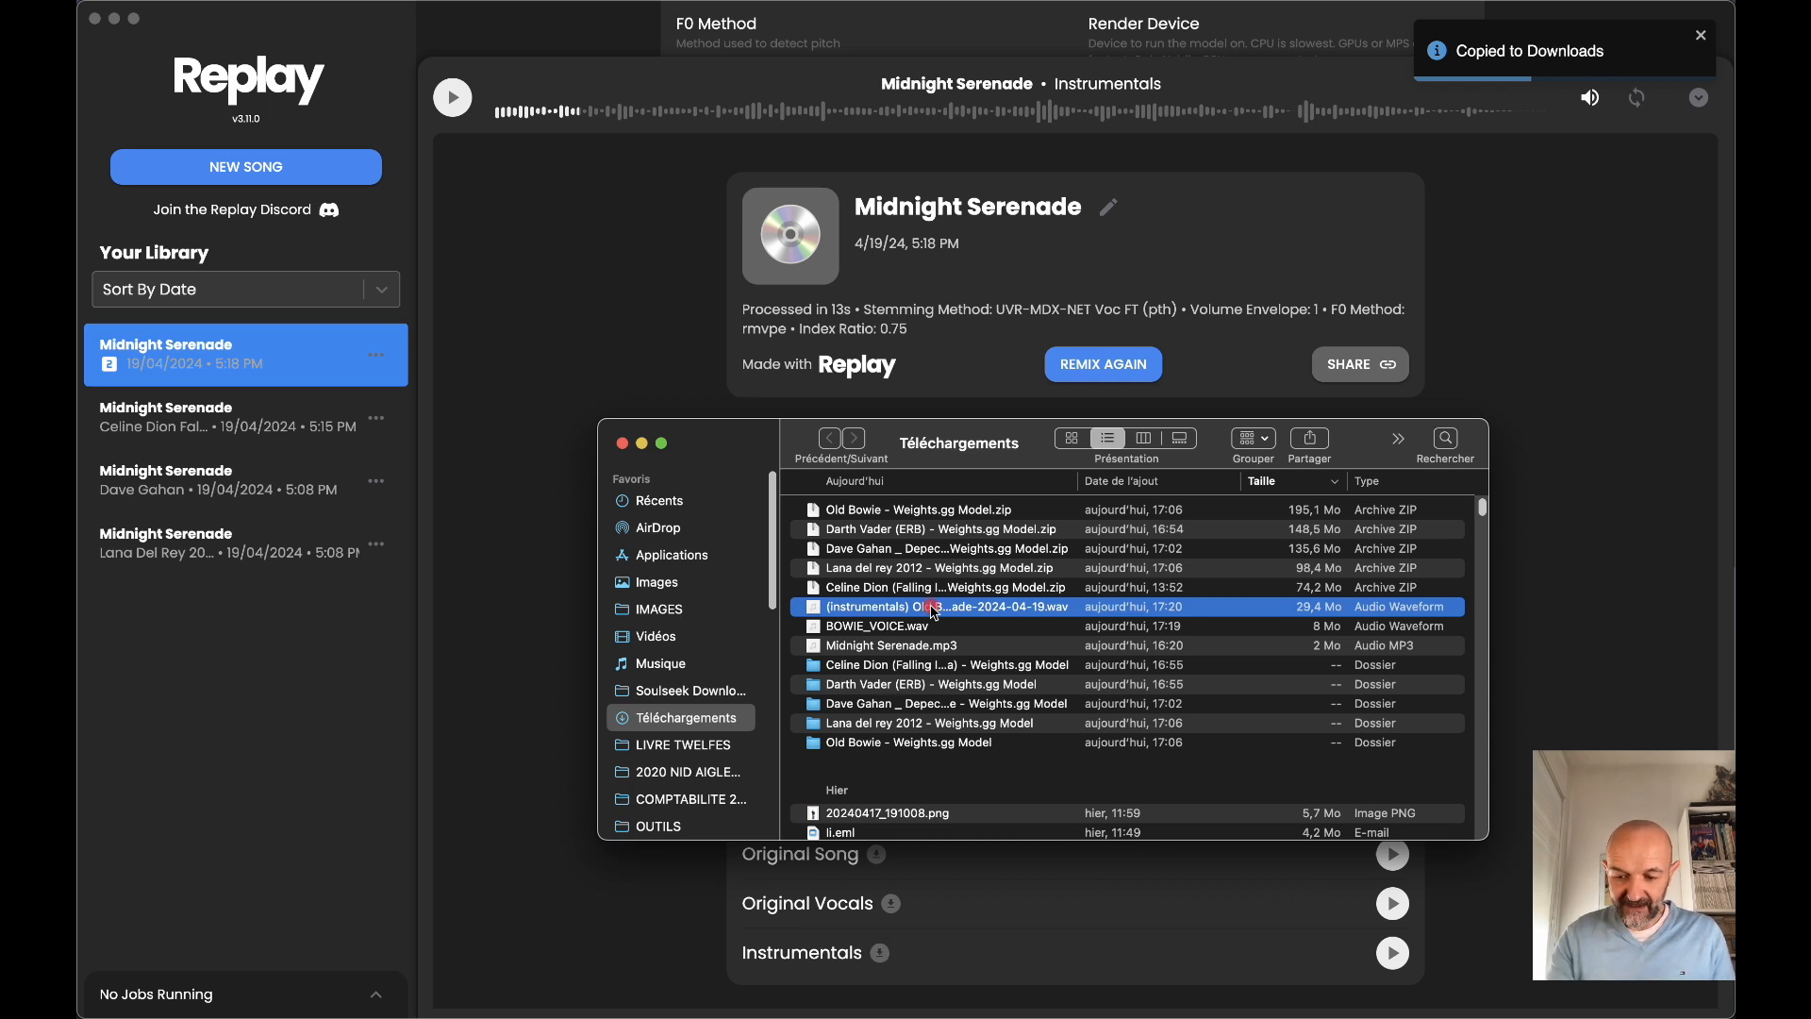
pyautogui.write('INSTRUMENT')
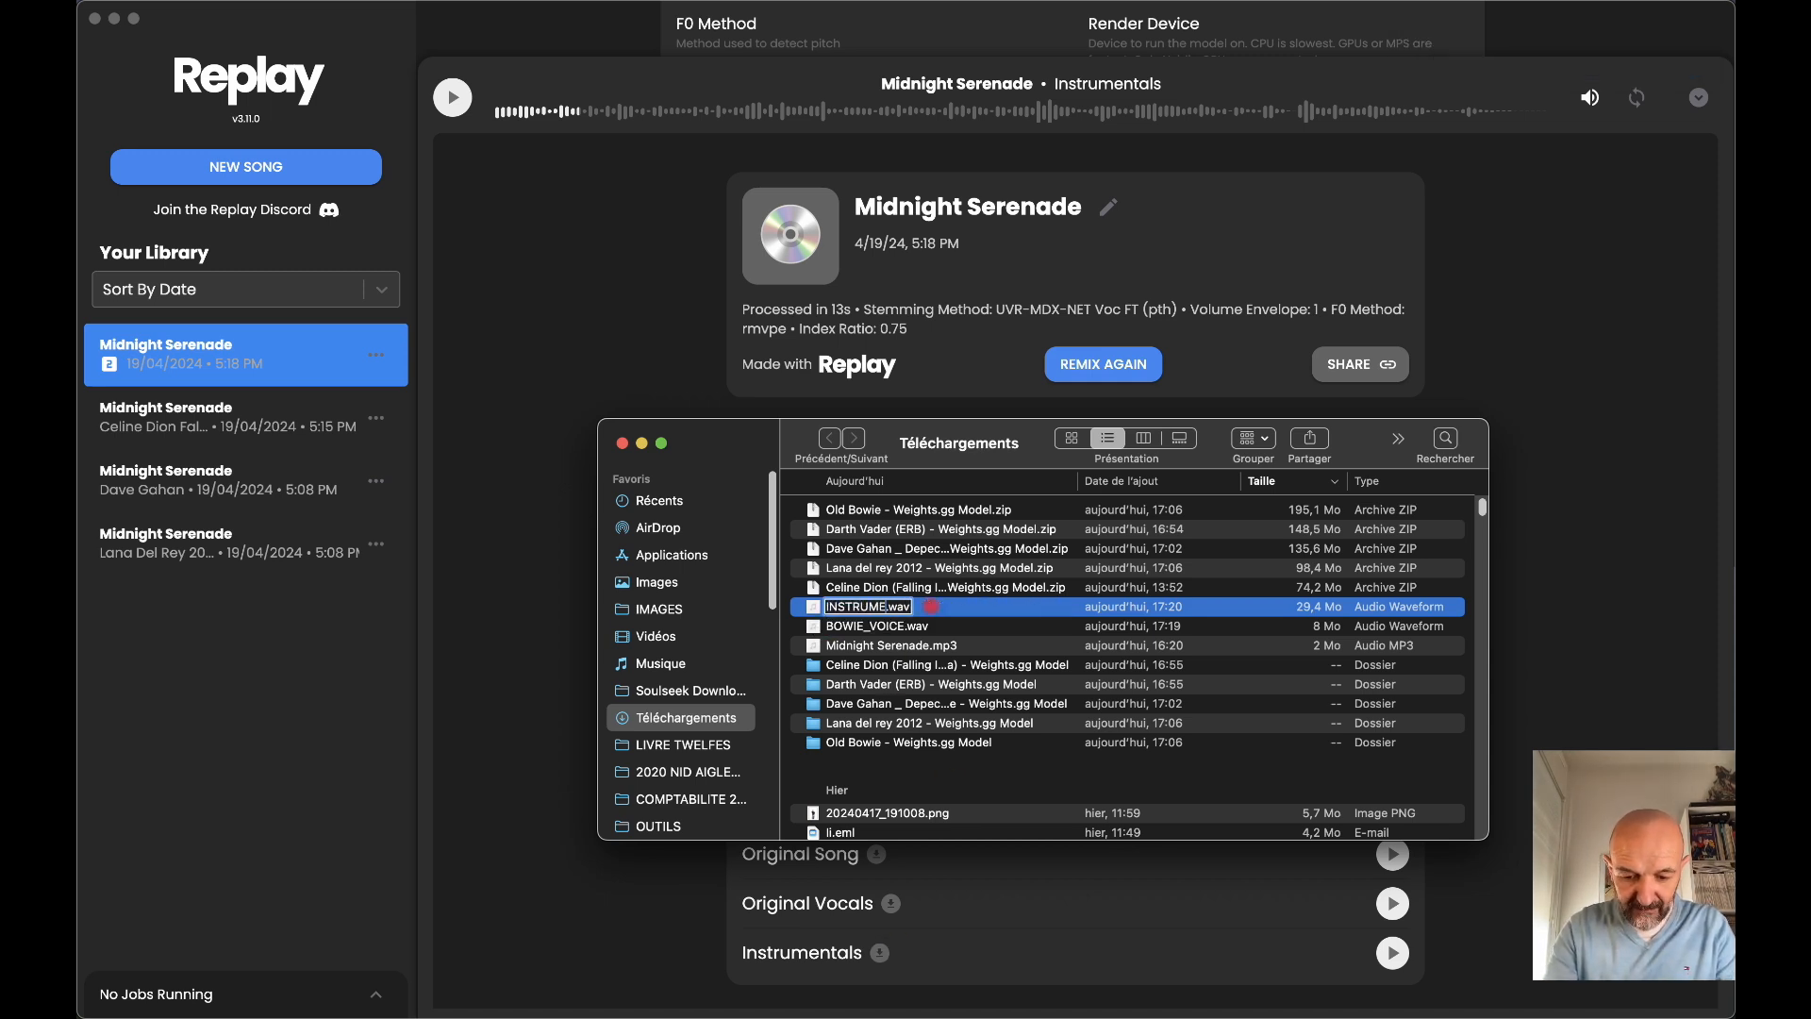
pyautogui.press('Return')
pyautogui.click(623, 442)
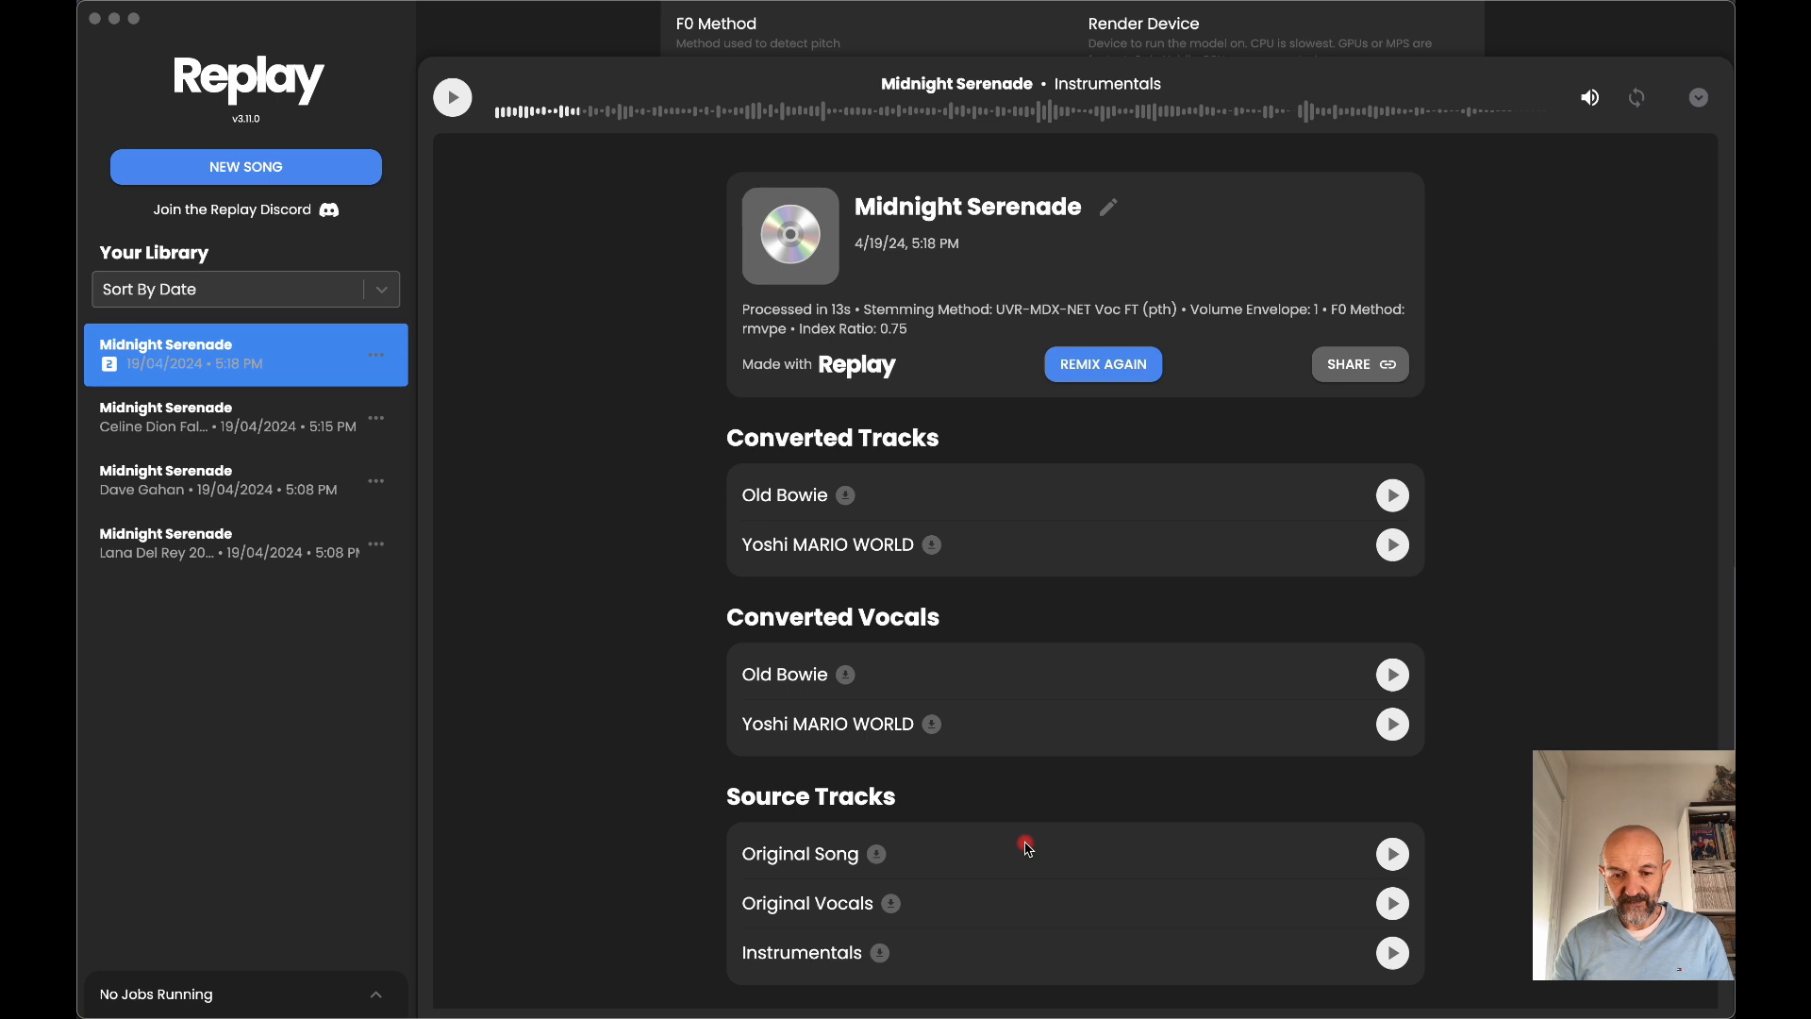
# - Listen to the Original Song and Original Vocals source tracks, pausing each one
pyautogui.click(1396, 855)
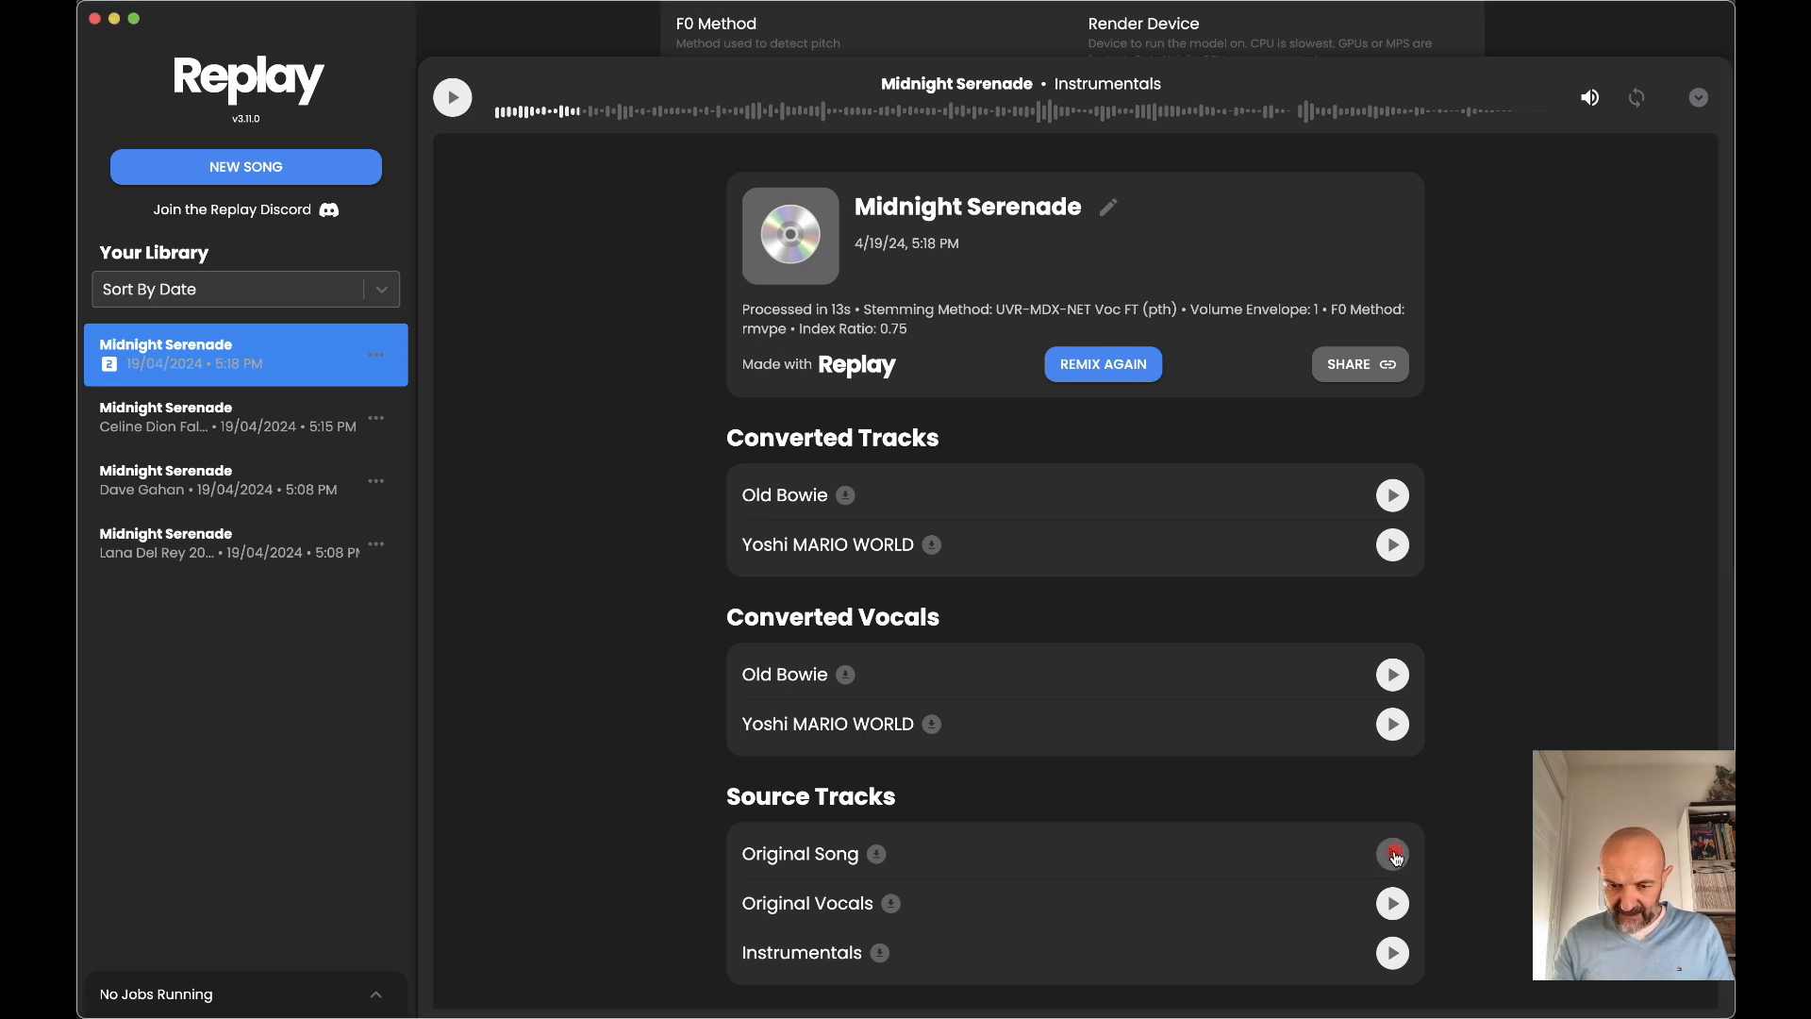
pyautogui.click(1396, 855)
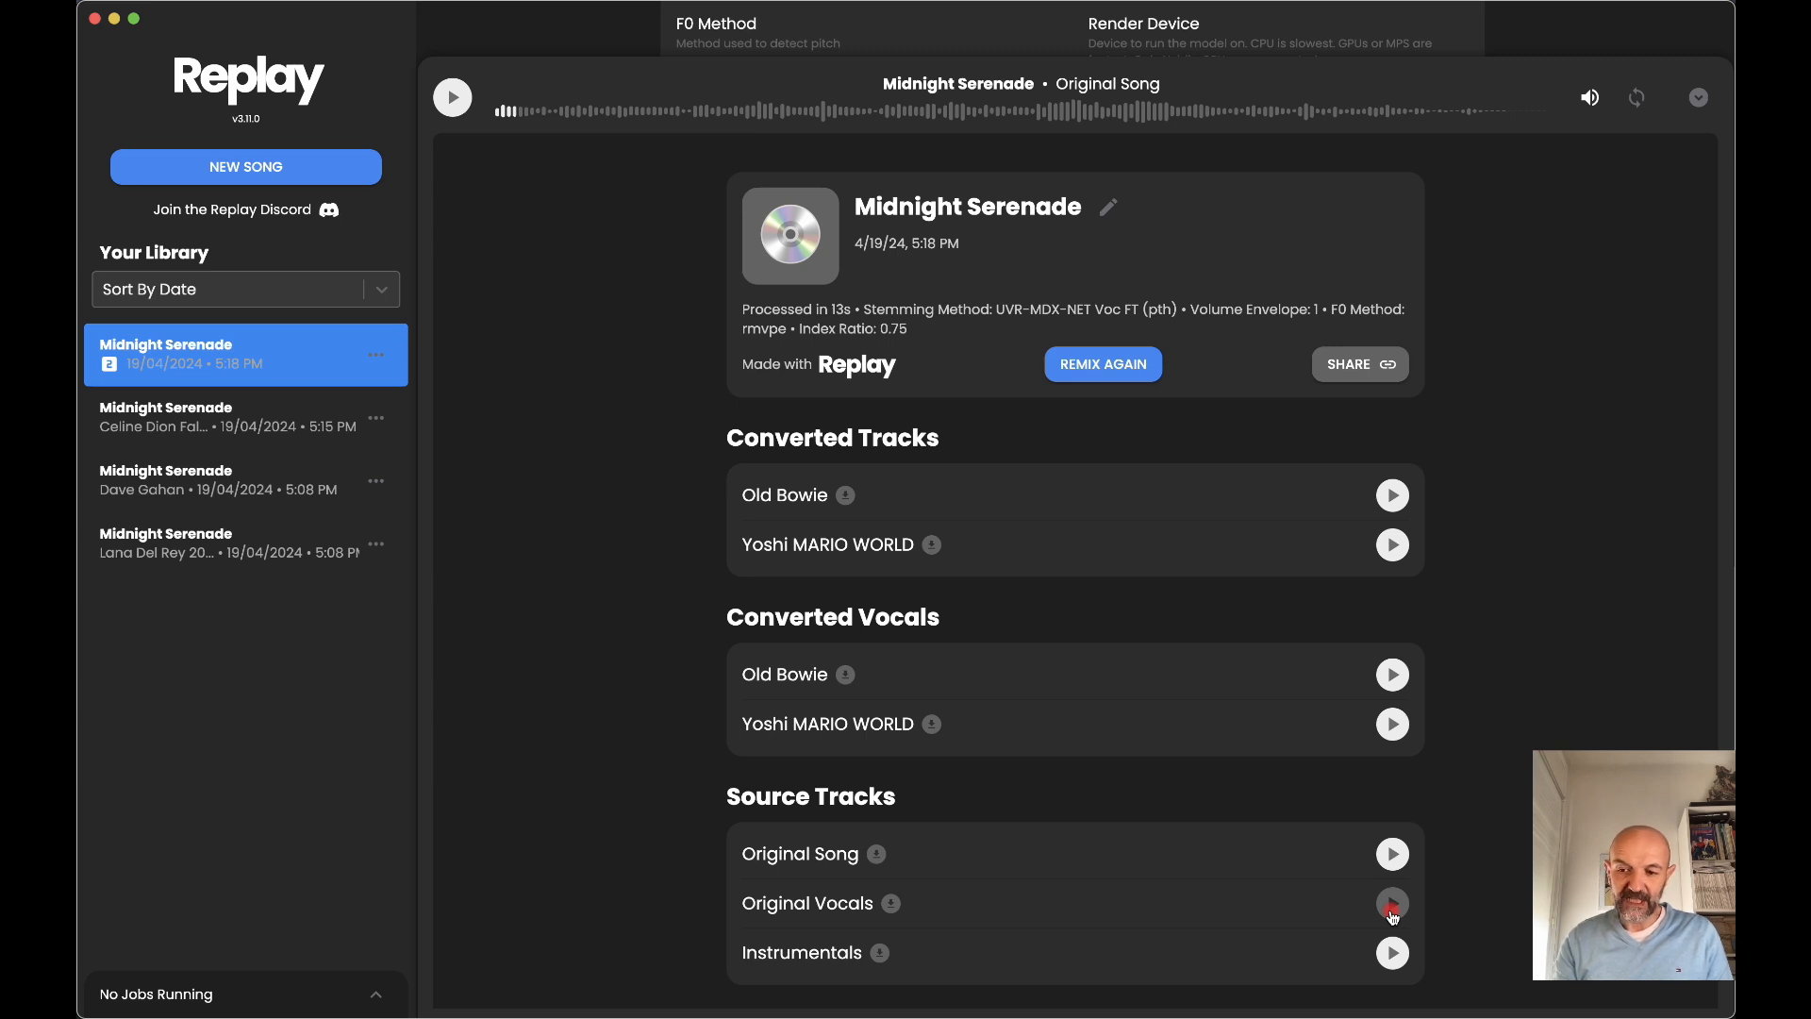
pyautogui.click(1393, 906)
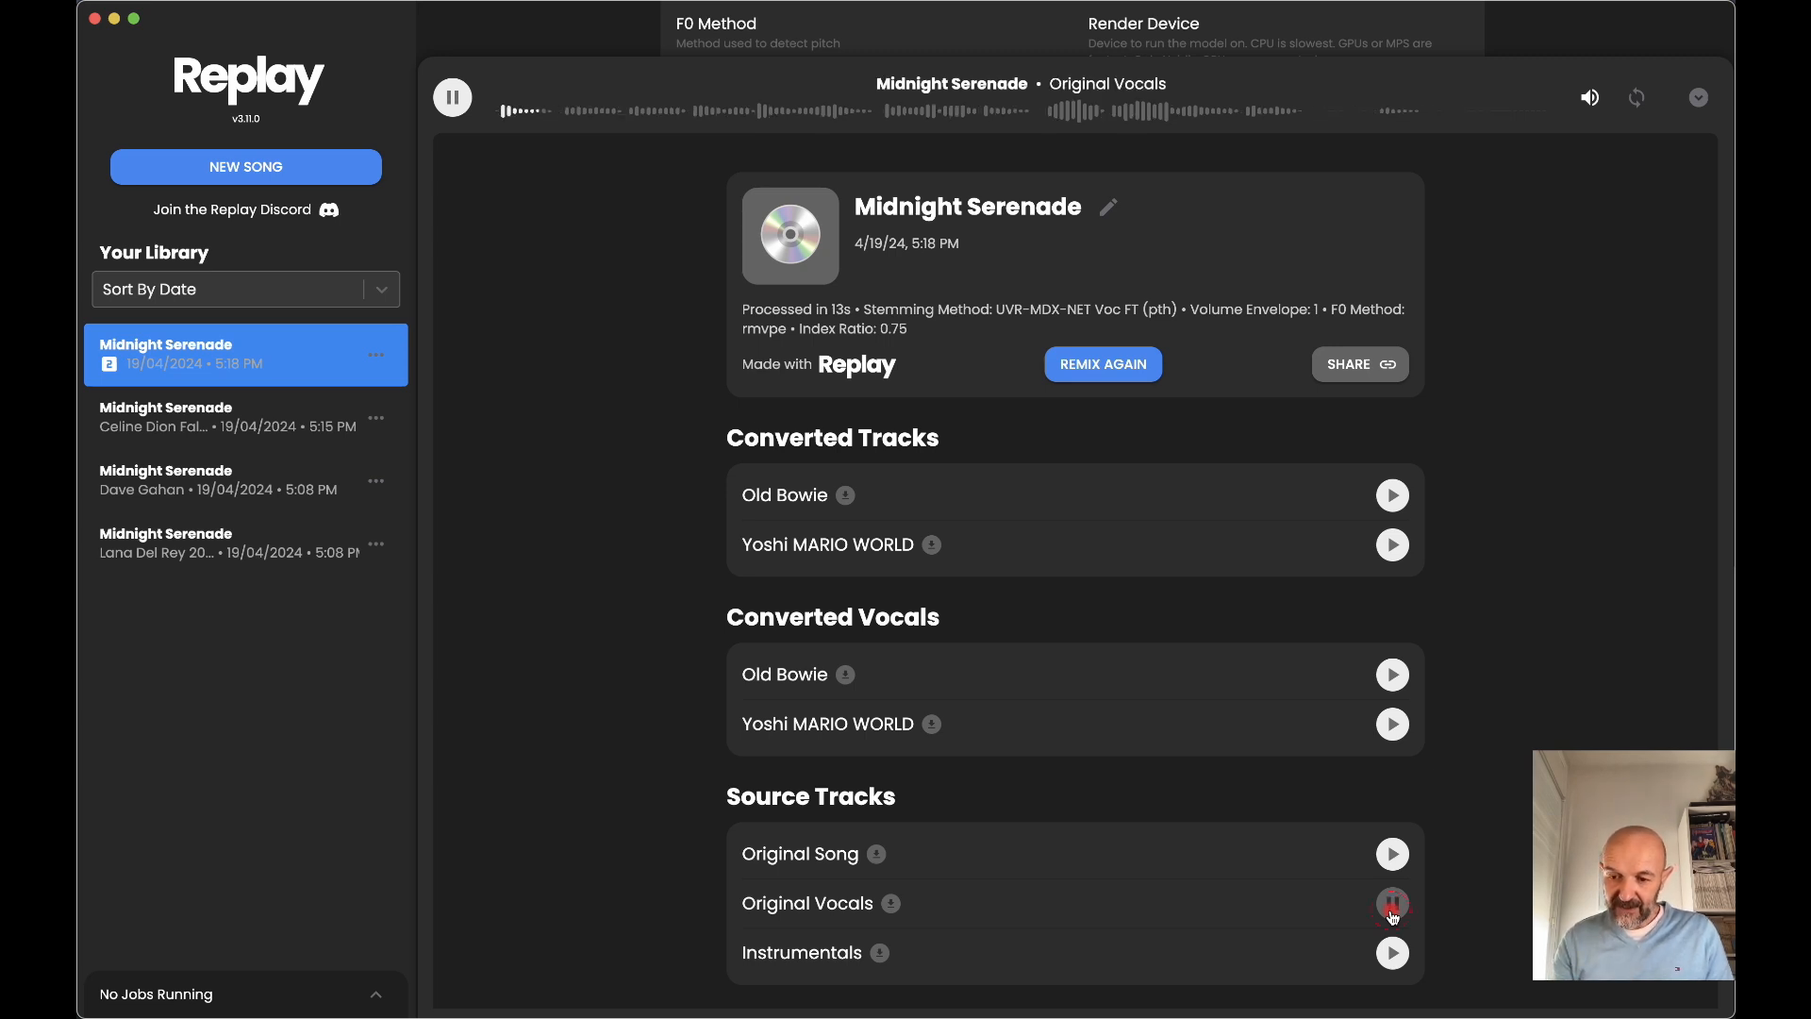
pyautogui.click(1394, 906)
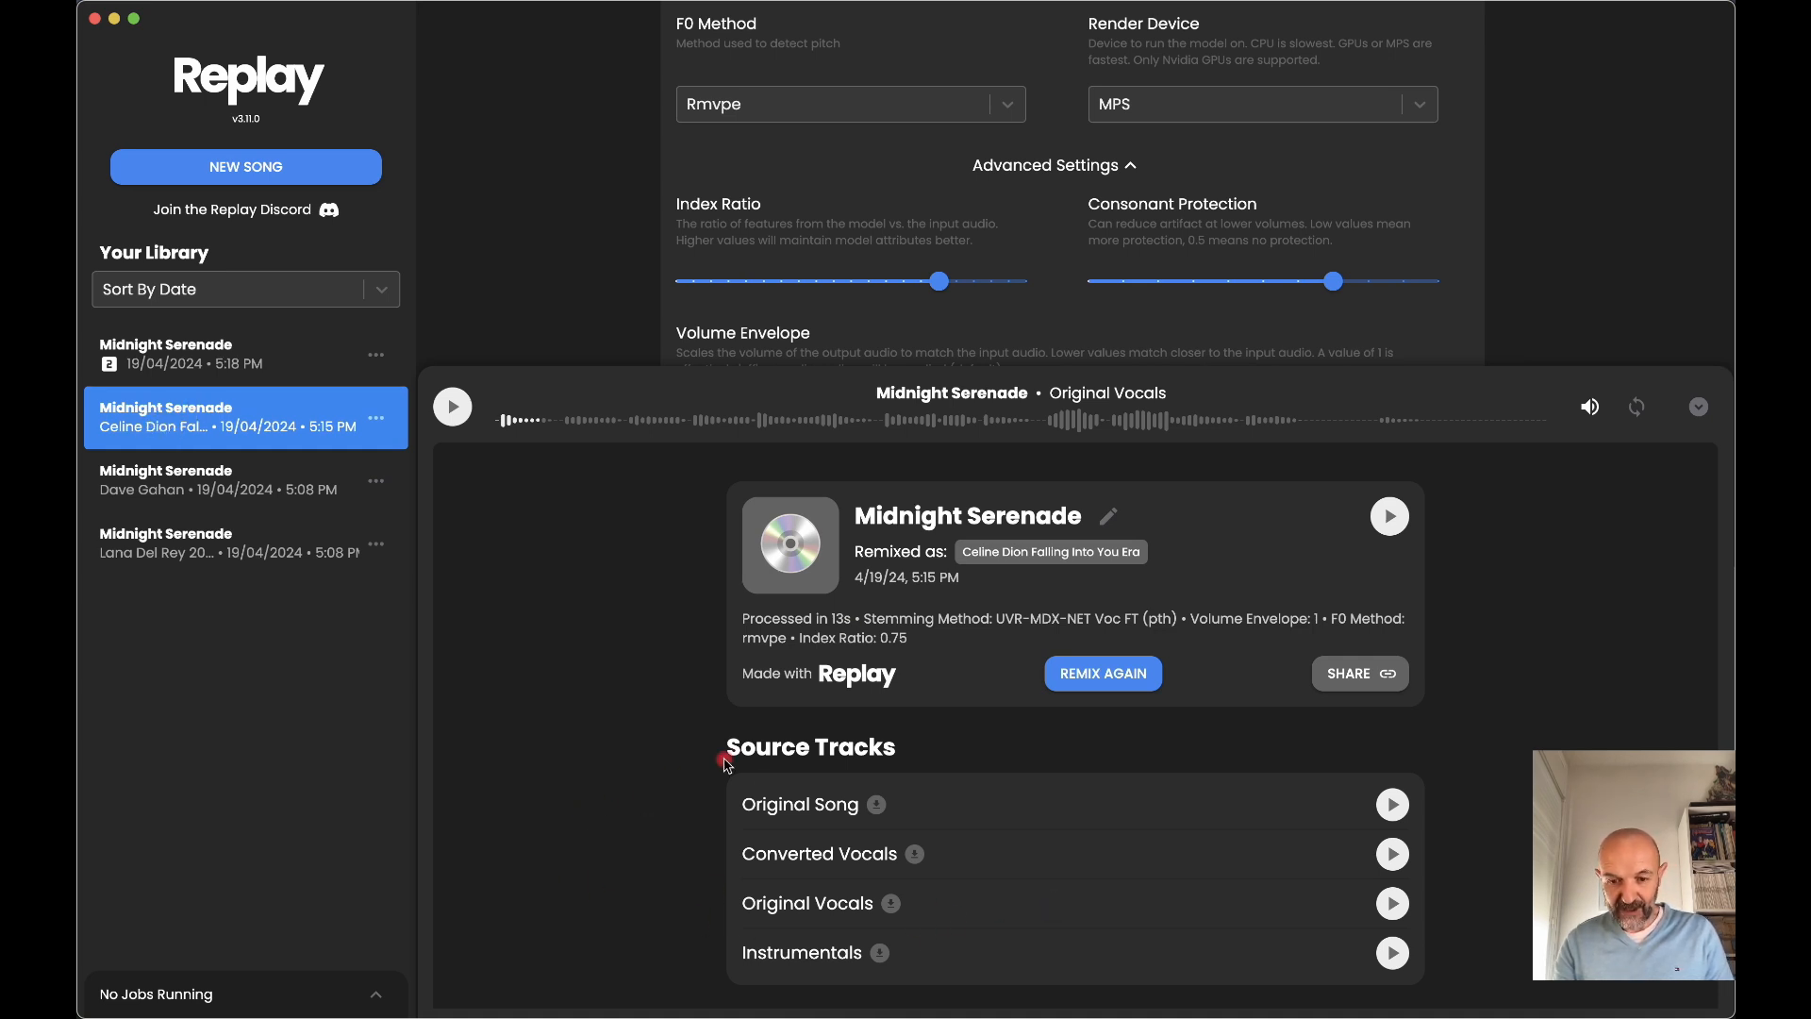
# - Preview the Celine Dion version's converted vocals, then save them to Downloads as DION_VOIX.wav
pyautogui.click(1393, 856)
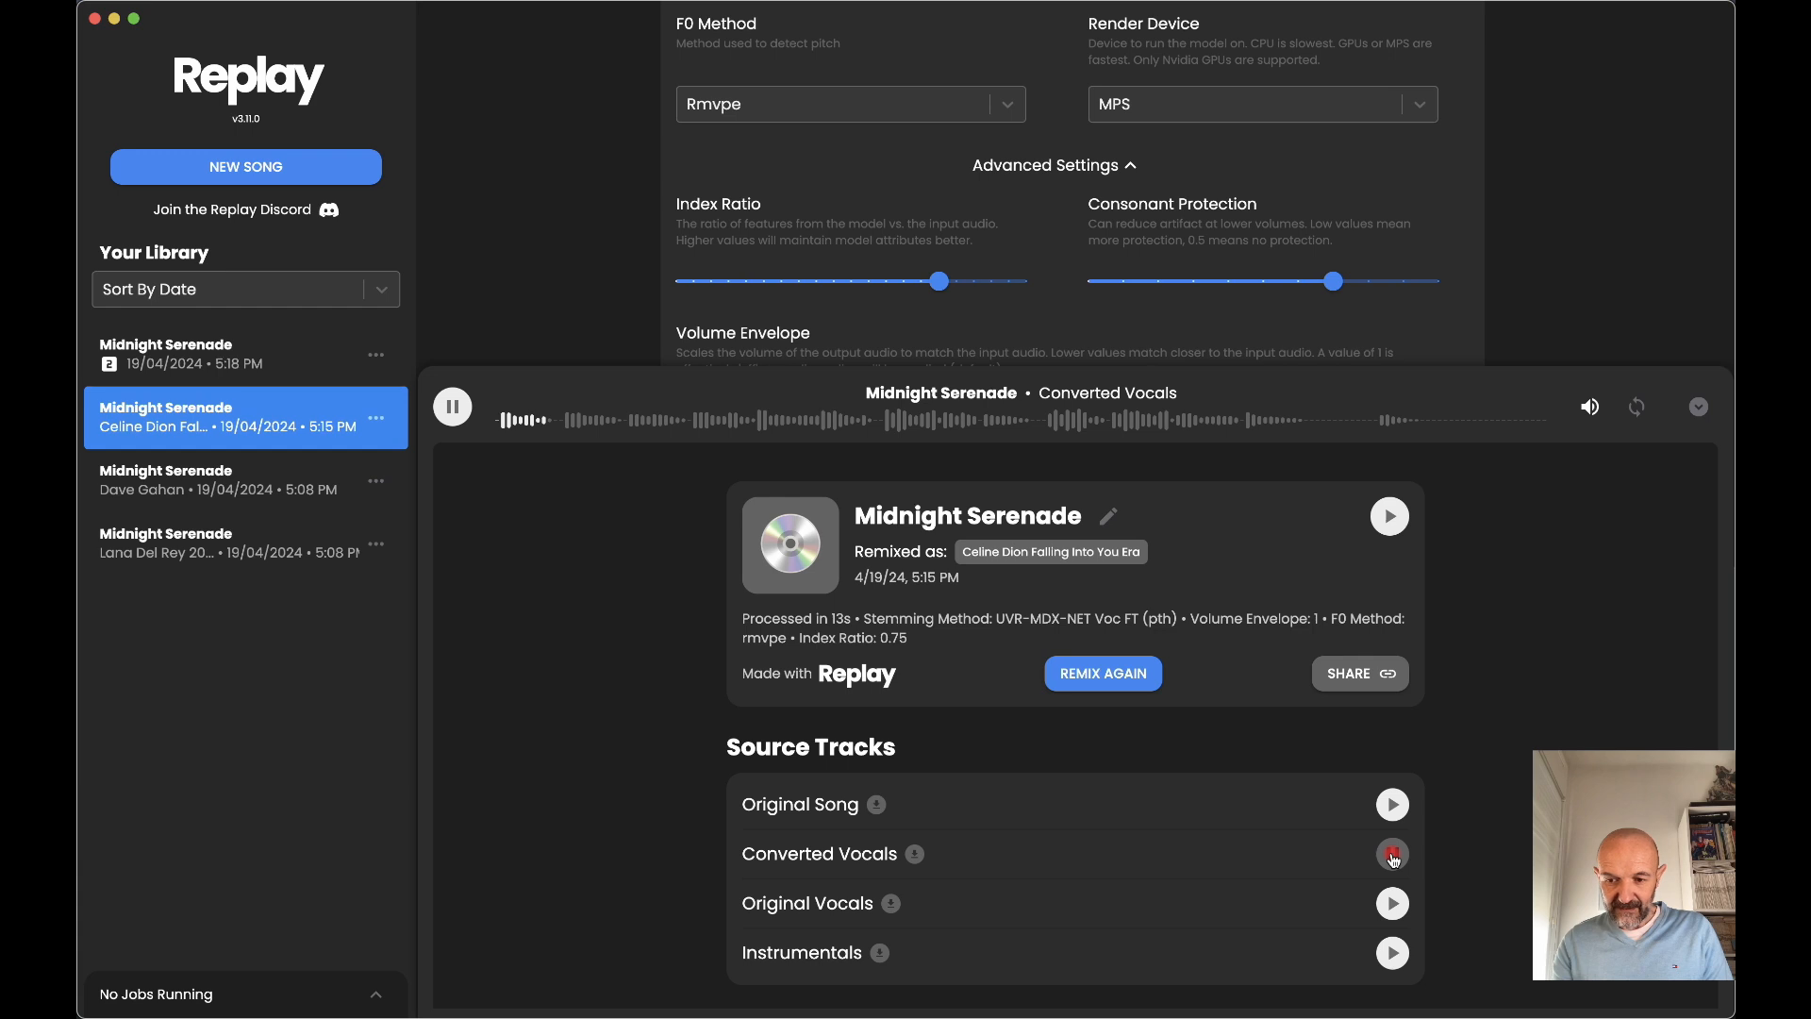
pyautogui.click(1393, 857)
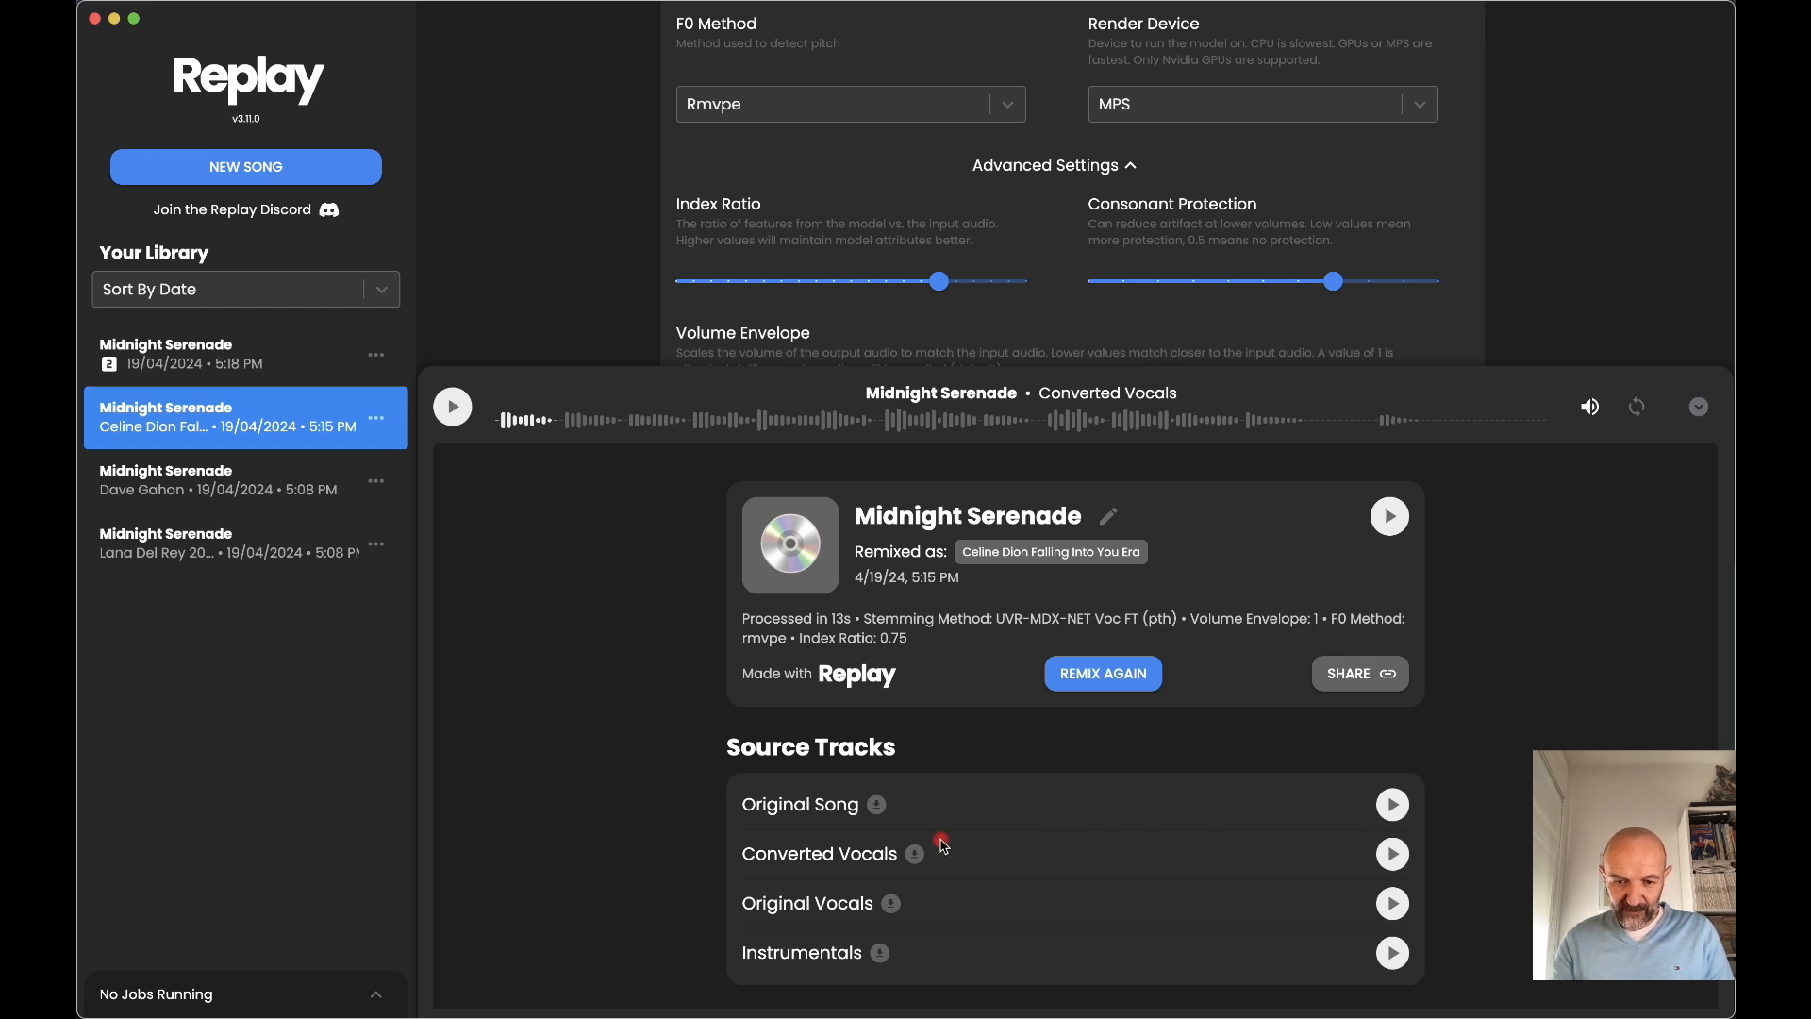
pyautogui.click(915, 855)
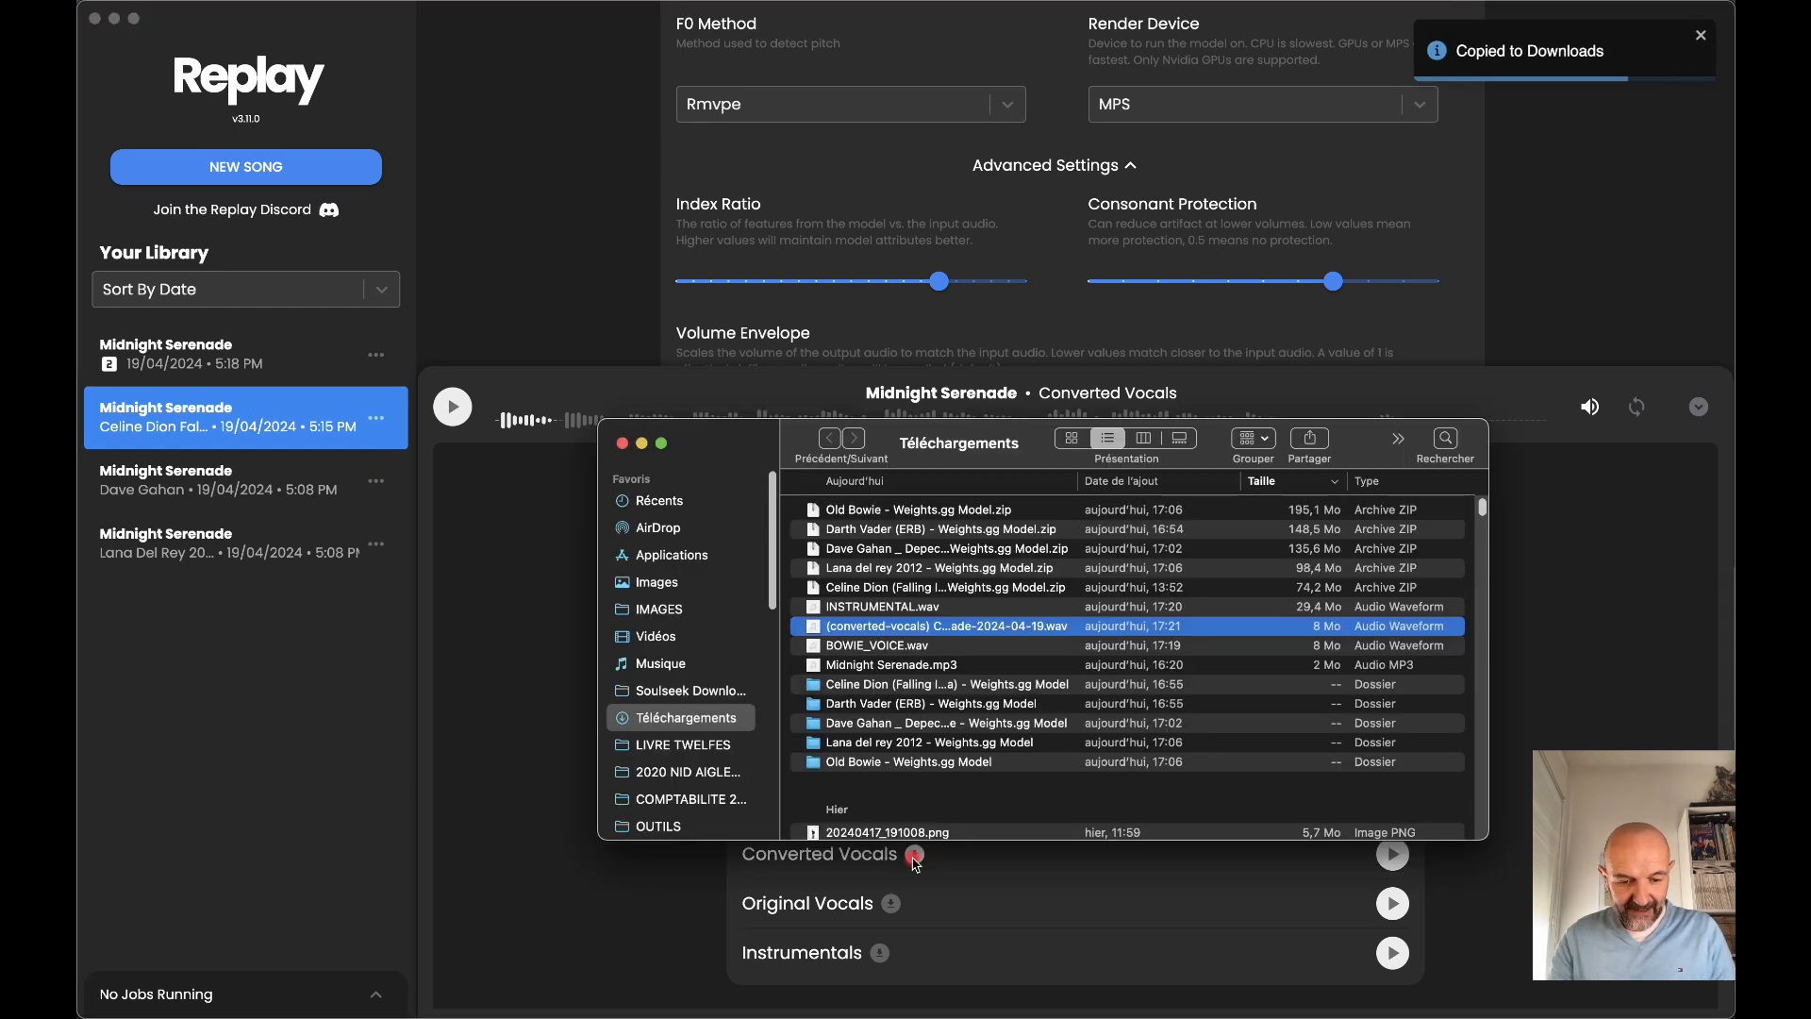
pyautogui.press('Return')
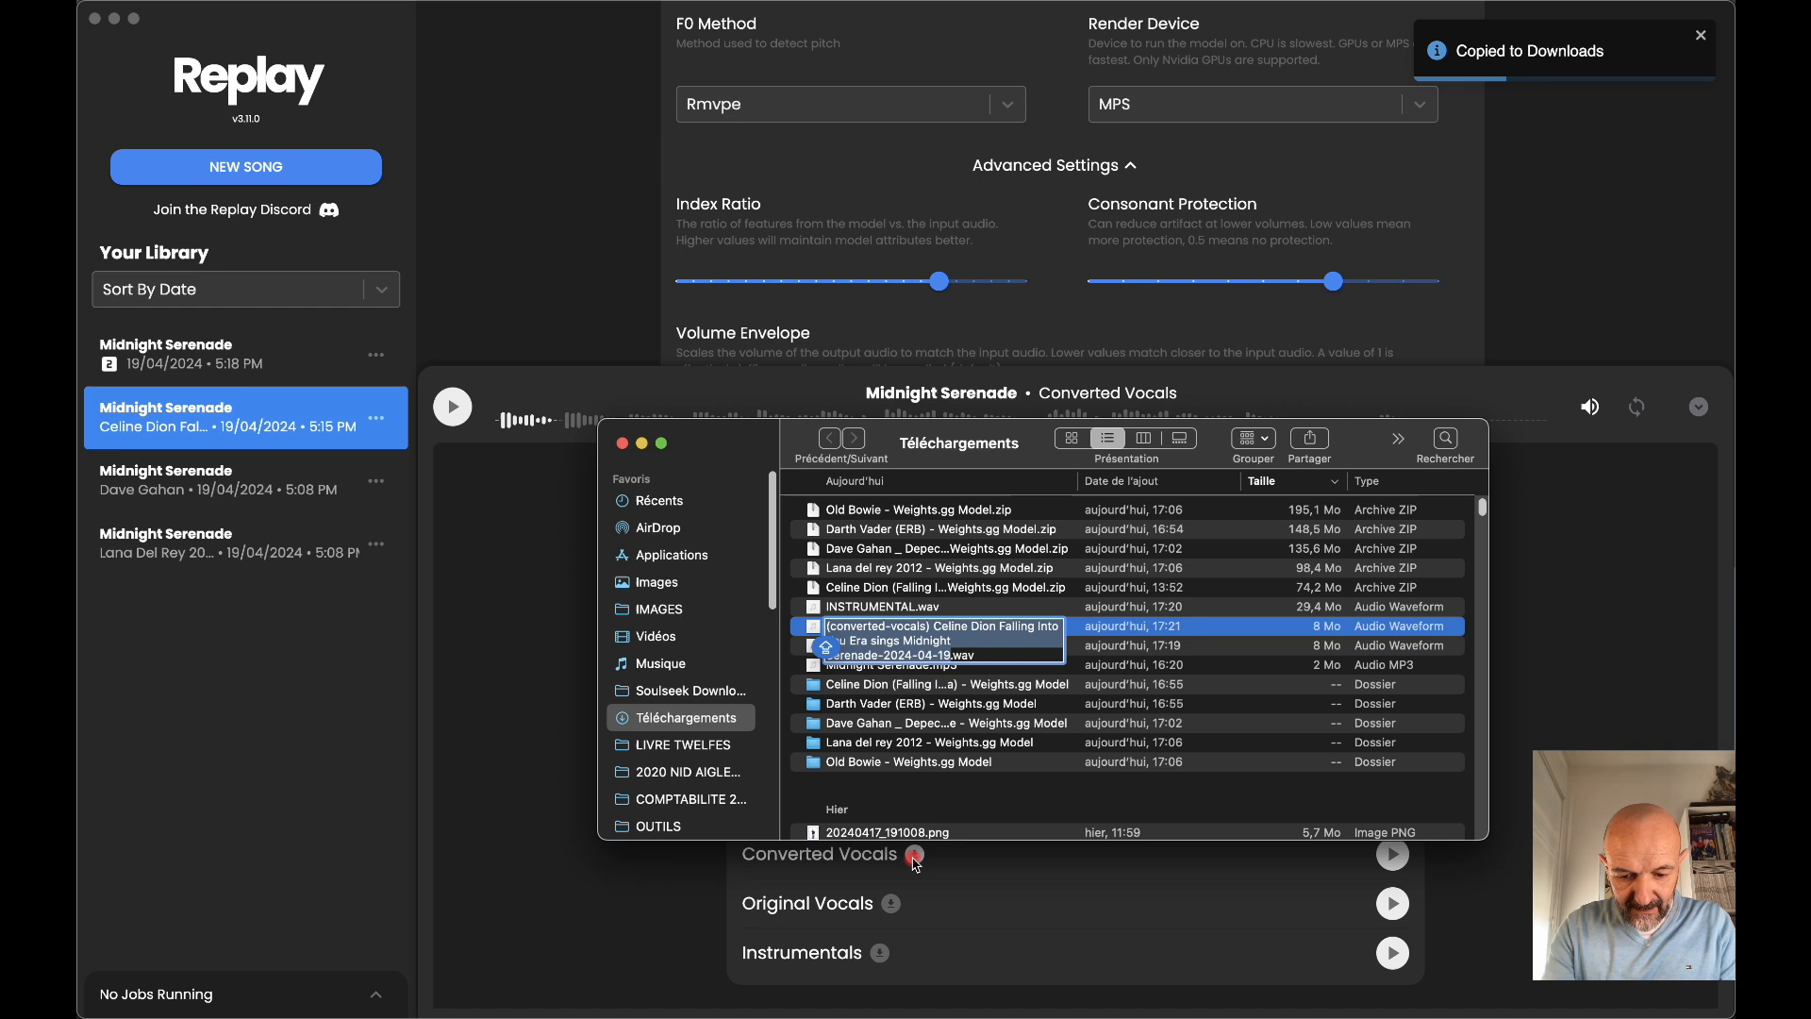
pyautogui.write('DION_VOIX')
pyautogui.press('Return')
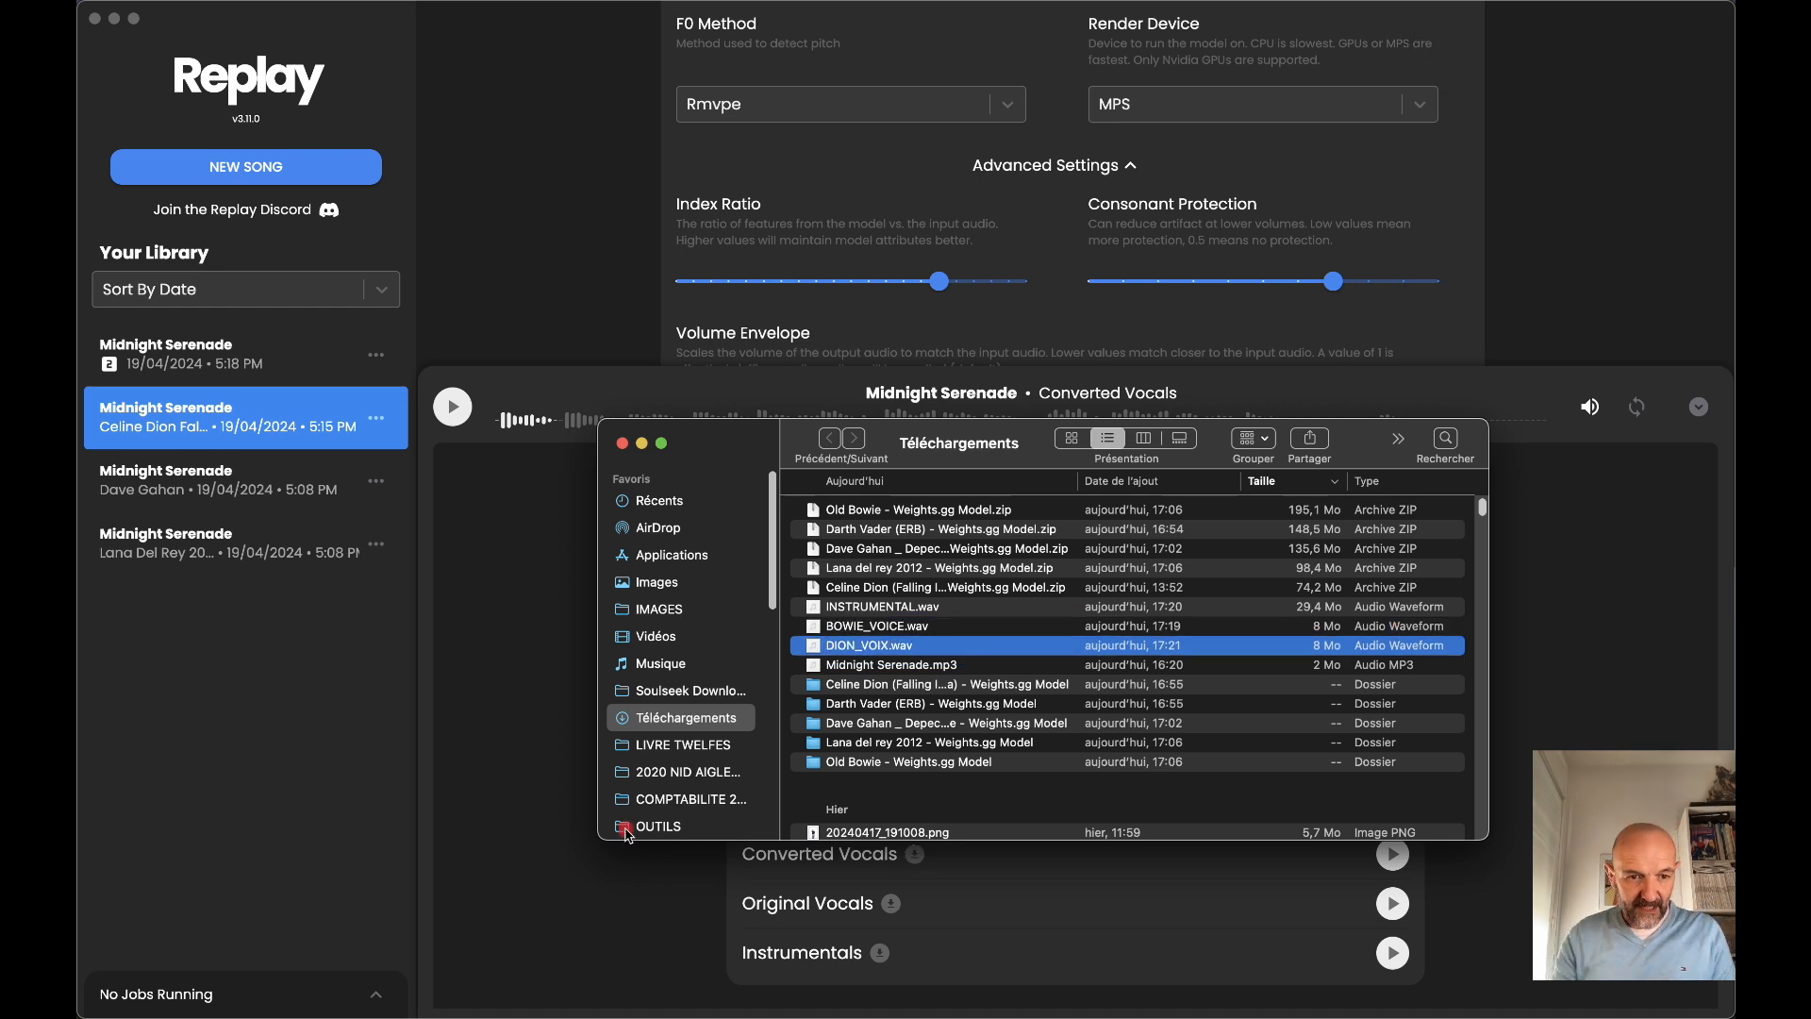
# - Preview the Dave Gahan version's converted vocals and save them to Downloads as GAHAN_VOCALS.wav
pyautogui.click(173, 483)
pyautogui.click(173, 483)
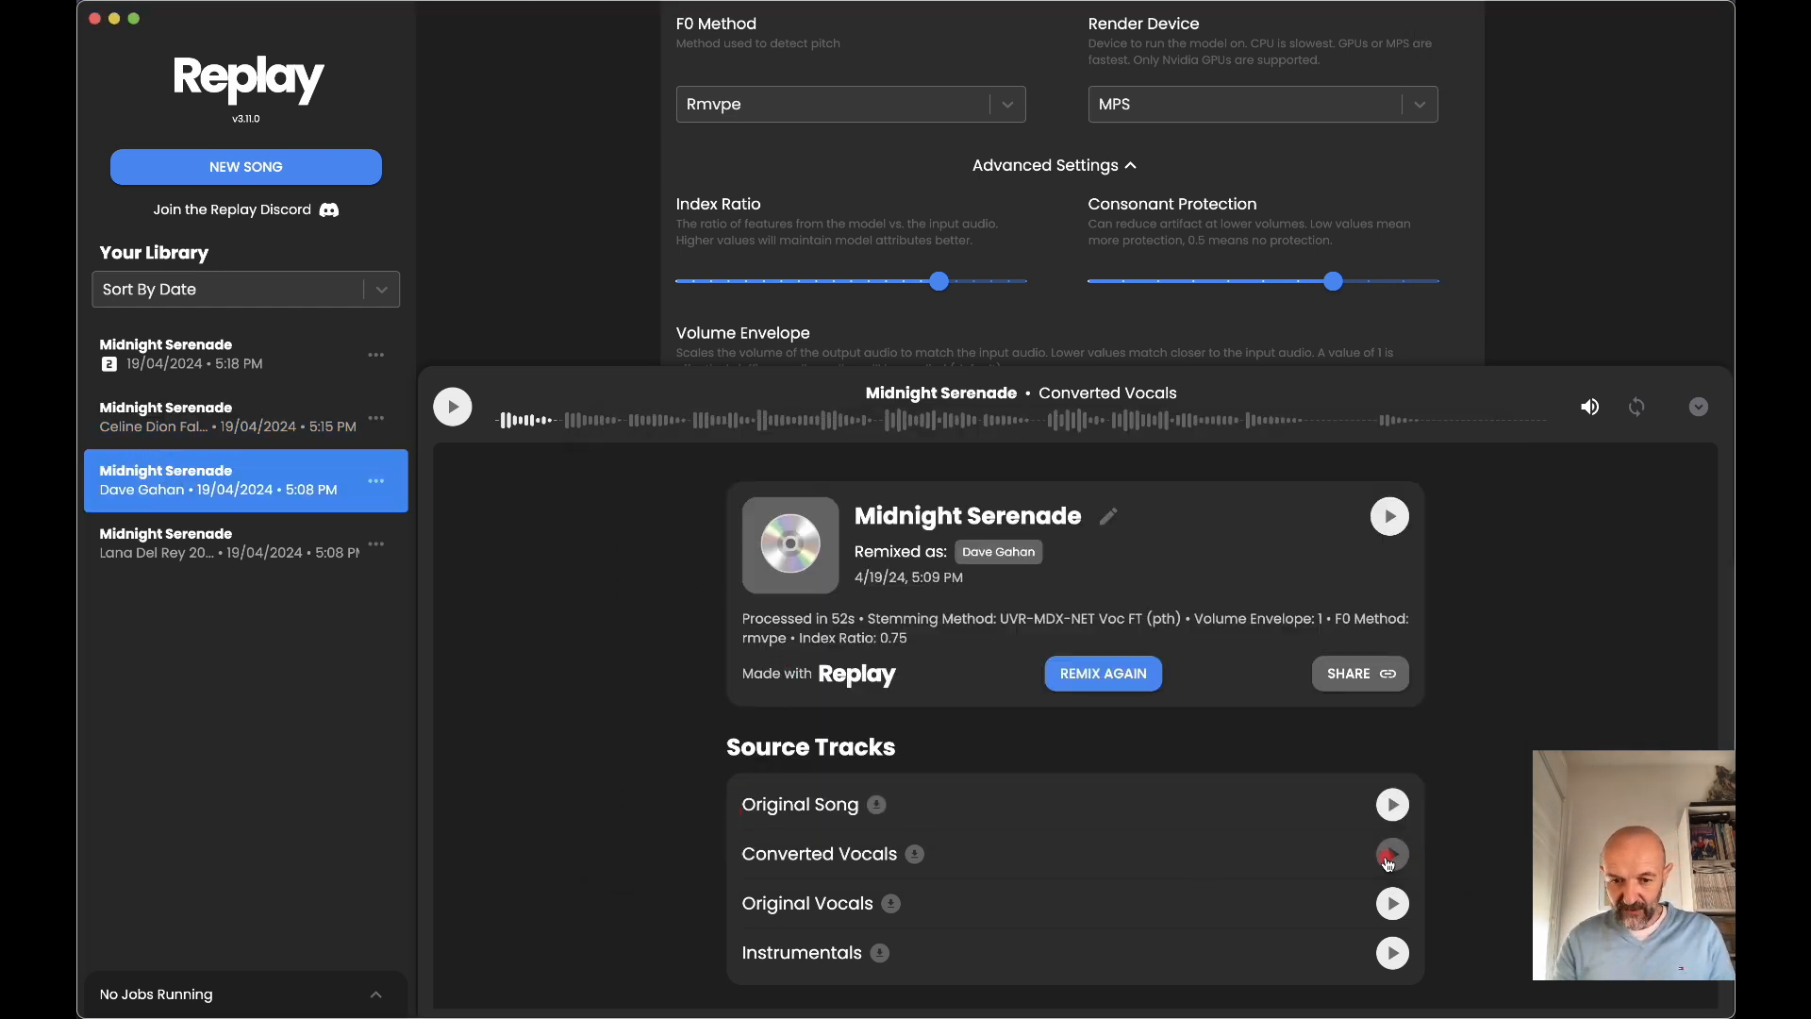
pyautogui.click(1388, 856)
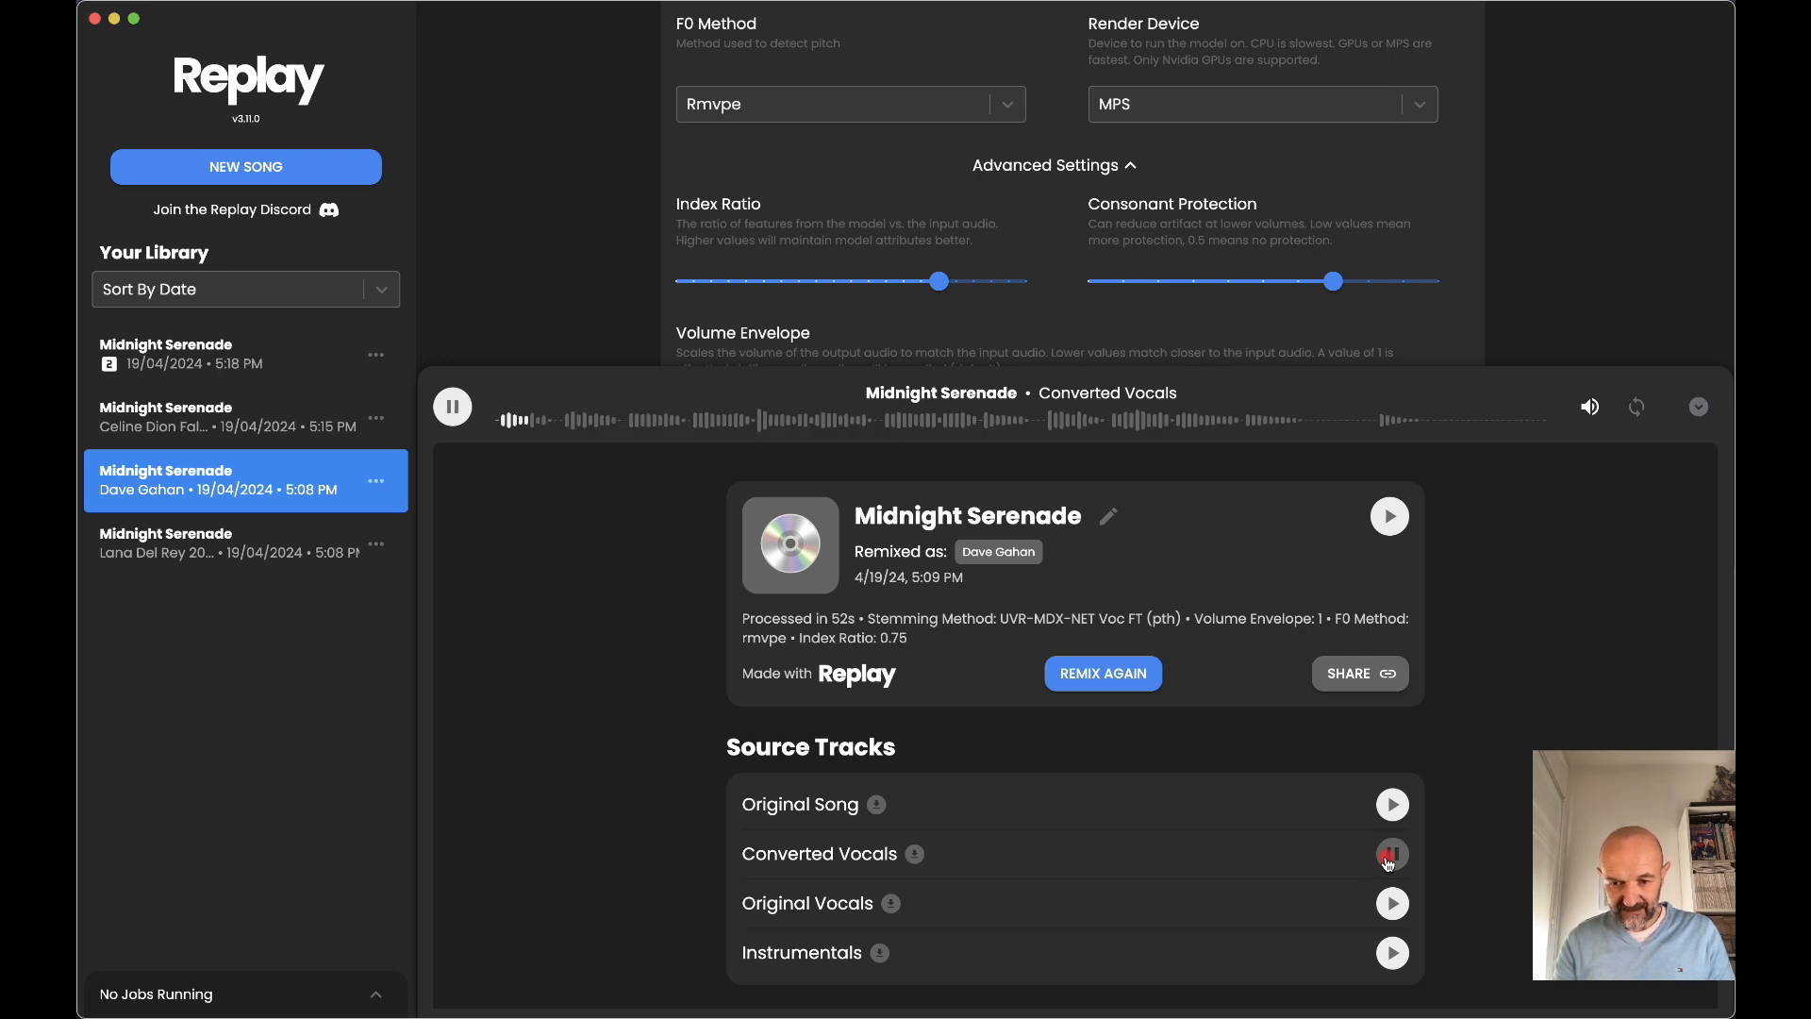
pyautogui.click(1389, 859)
pyautogui.click(915, 854)
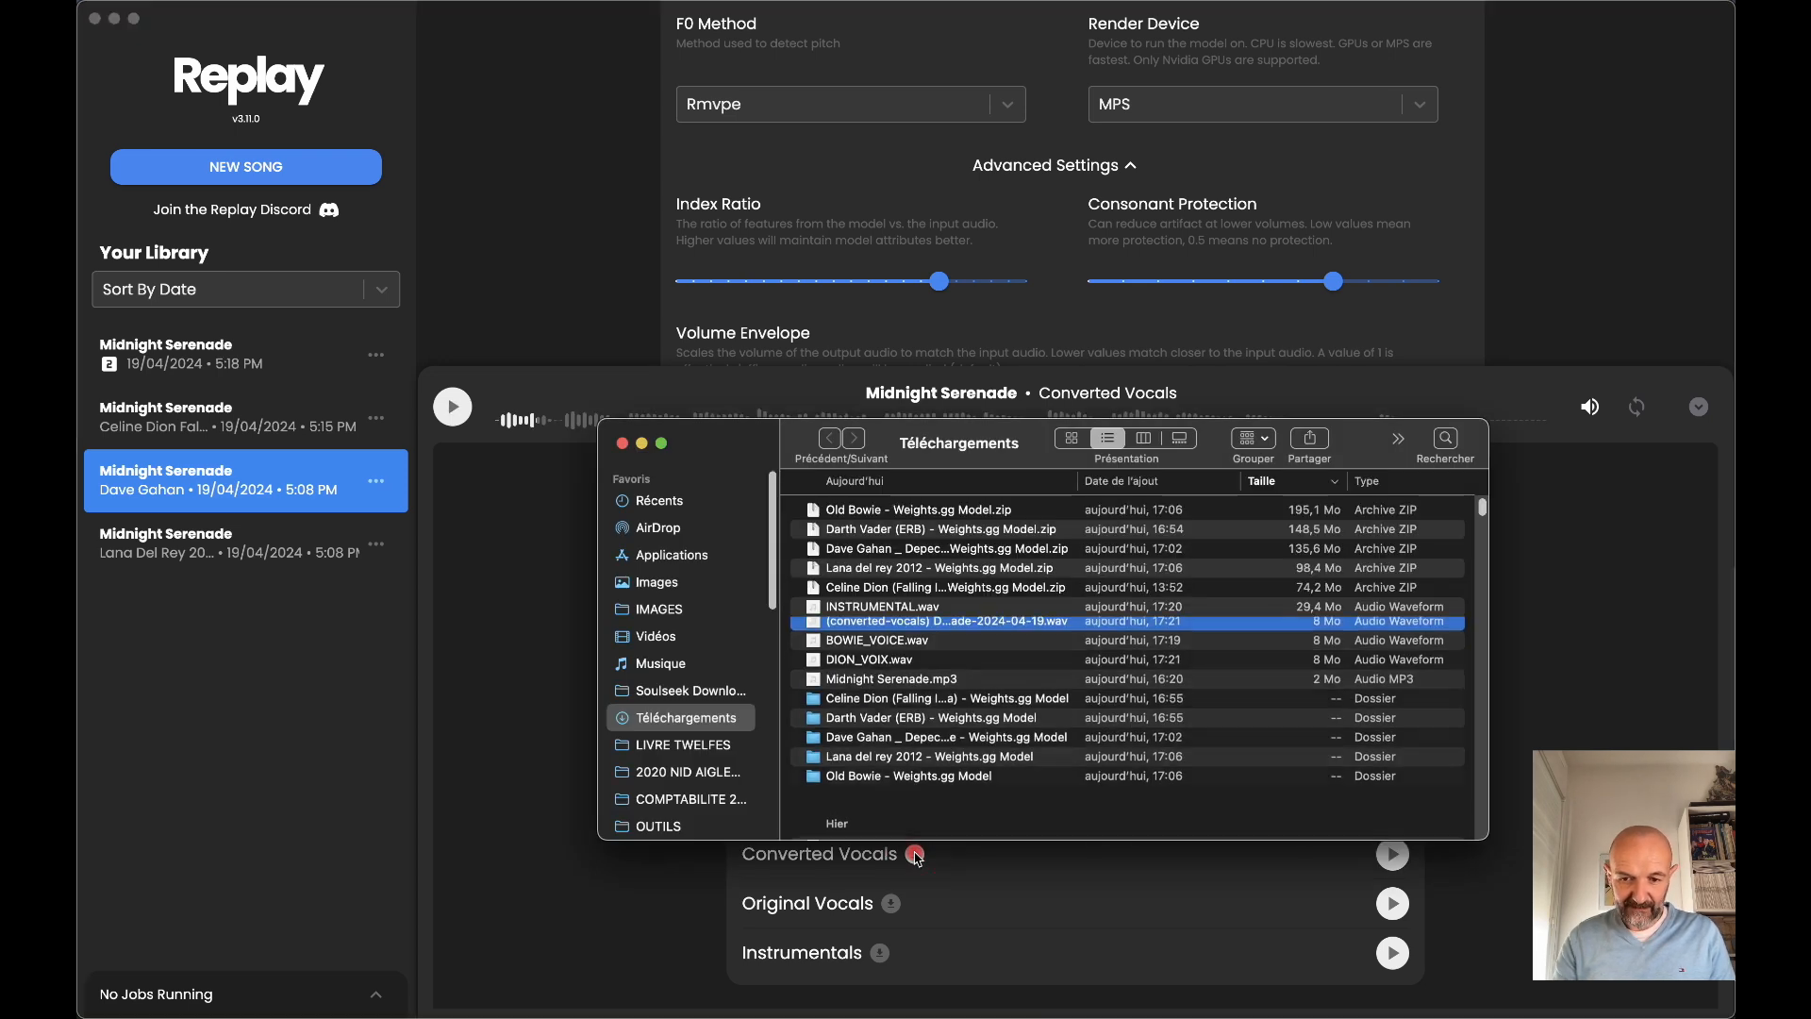
pyautogui.press('Return')
pyautogui.write('GAHAN_VO')
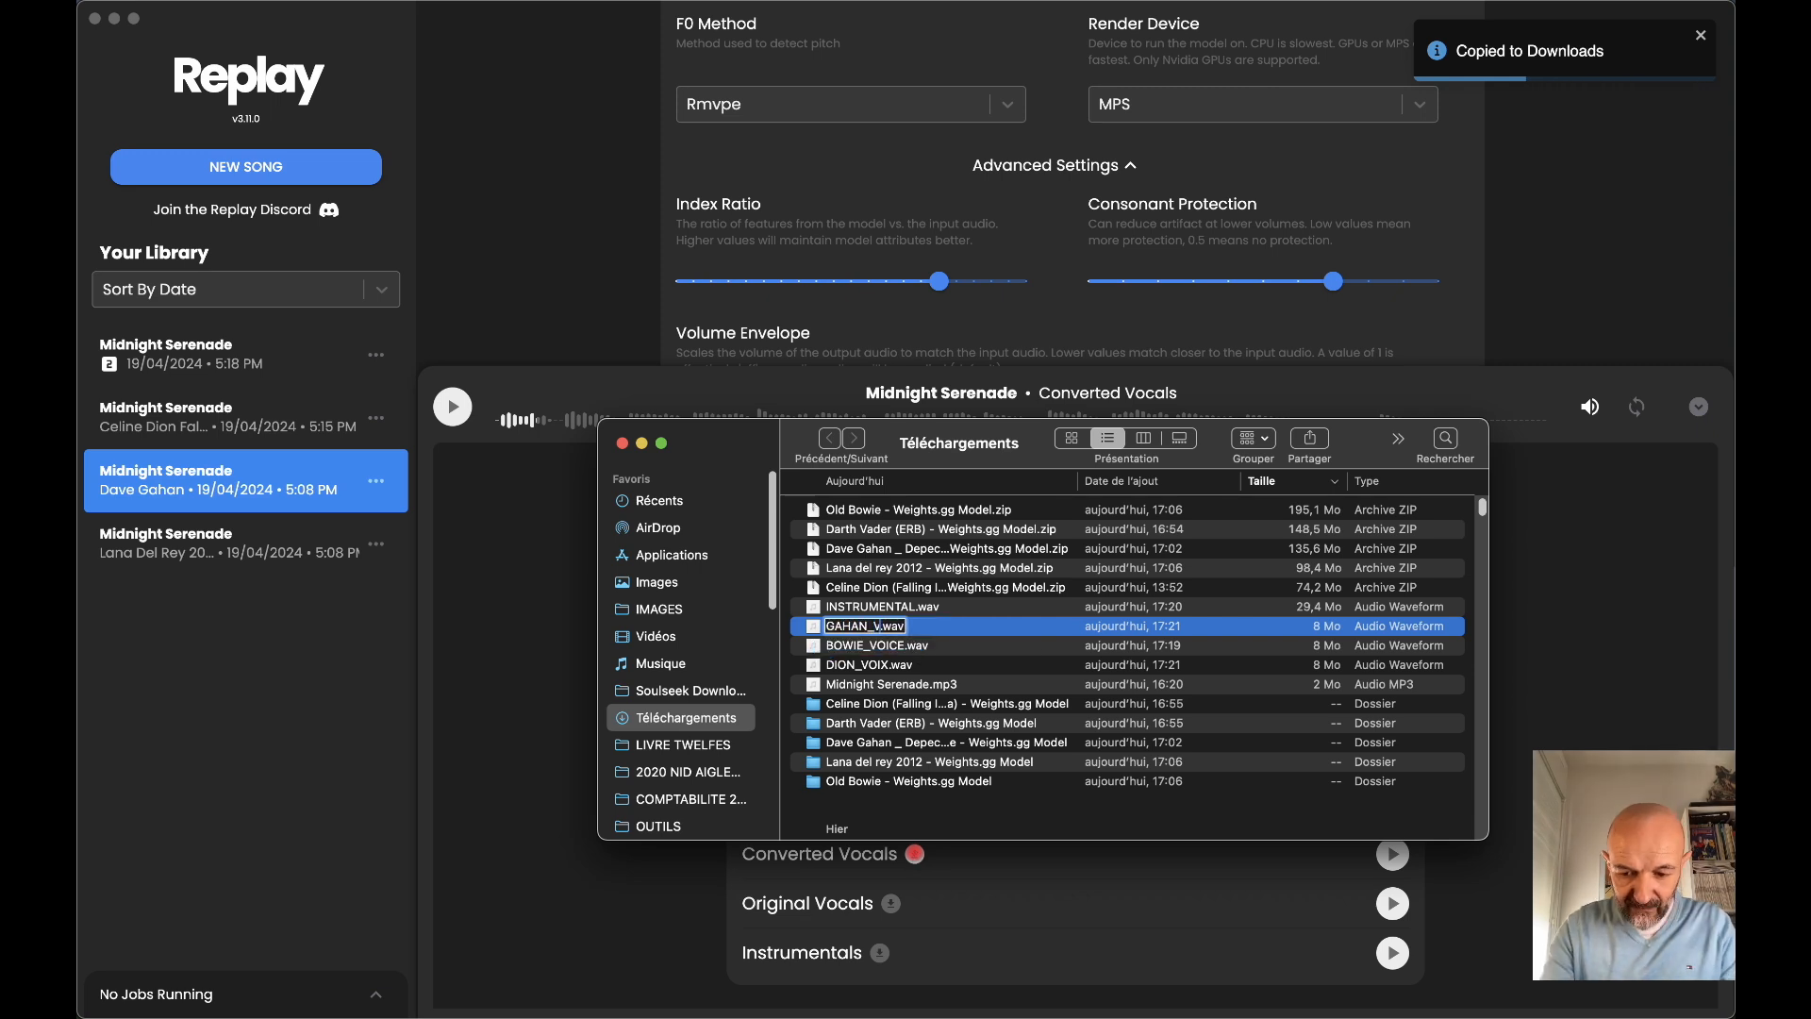
pyautogui.write('CALS')
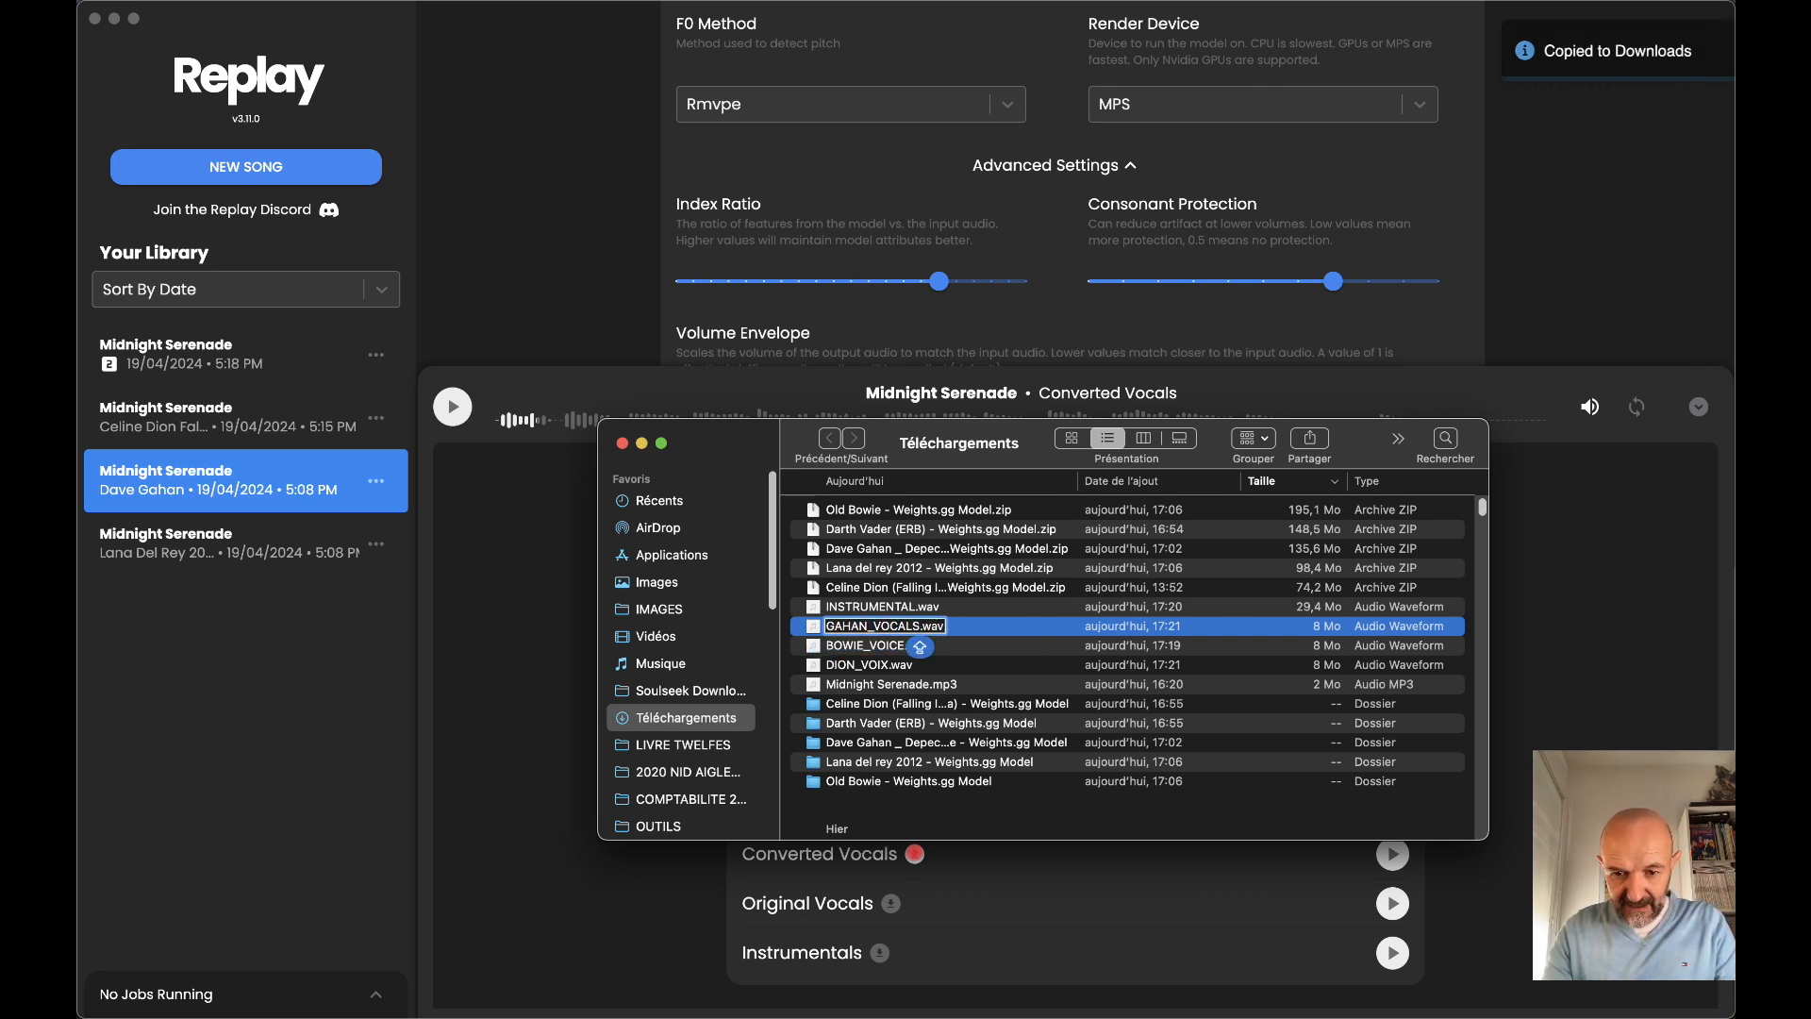
pyautogui.click(921, 646)
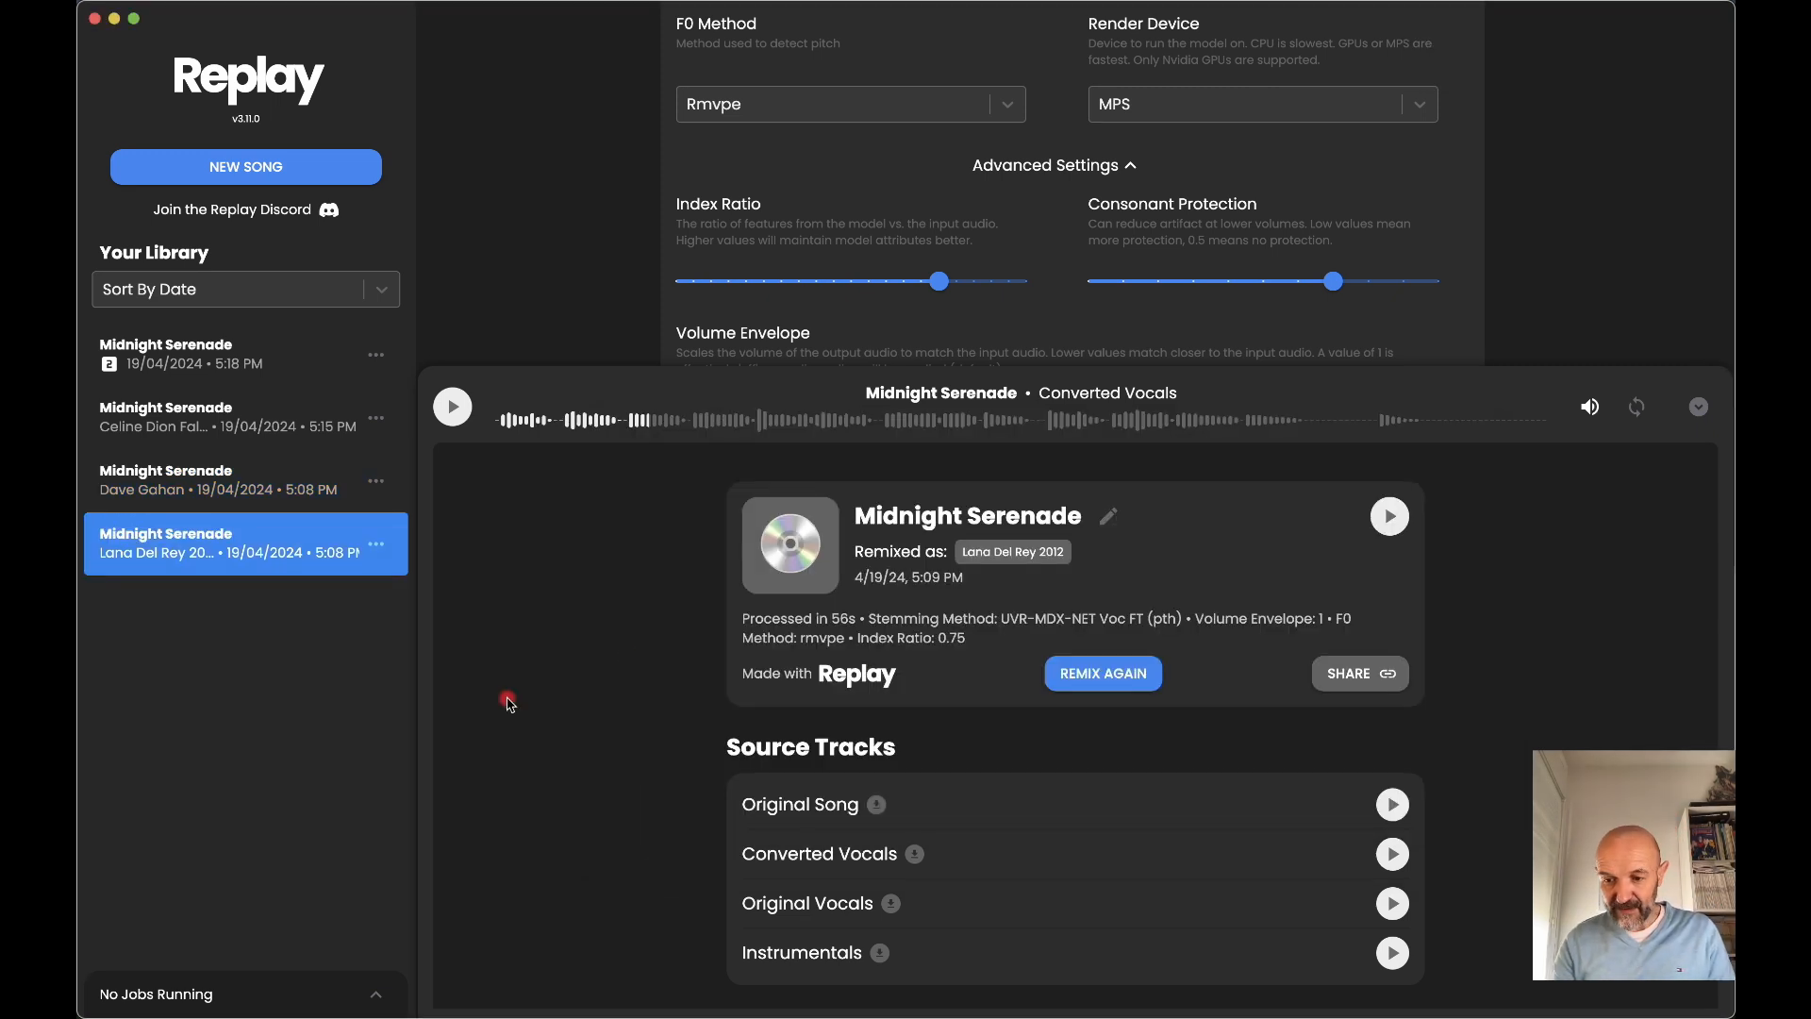
# - Preview the Lana Del Rey 2012 version's converted vocals and save them to Downloads as REY_VOCALS.wav
pyautogui.click(1392, 857)
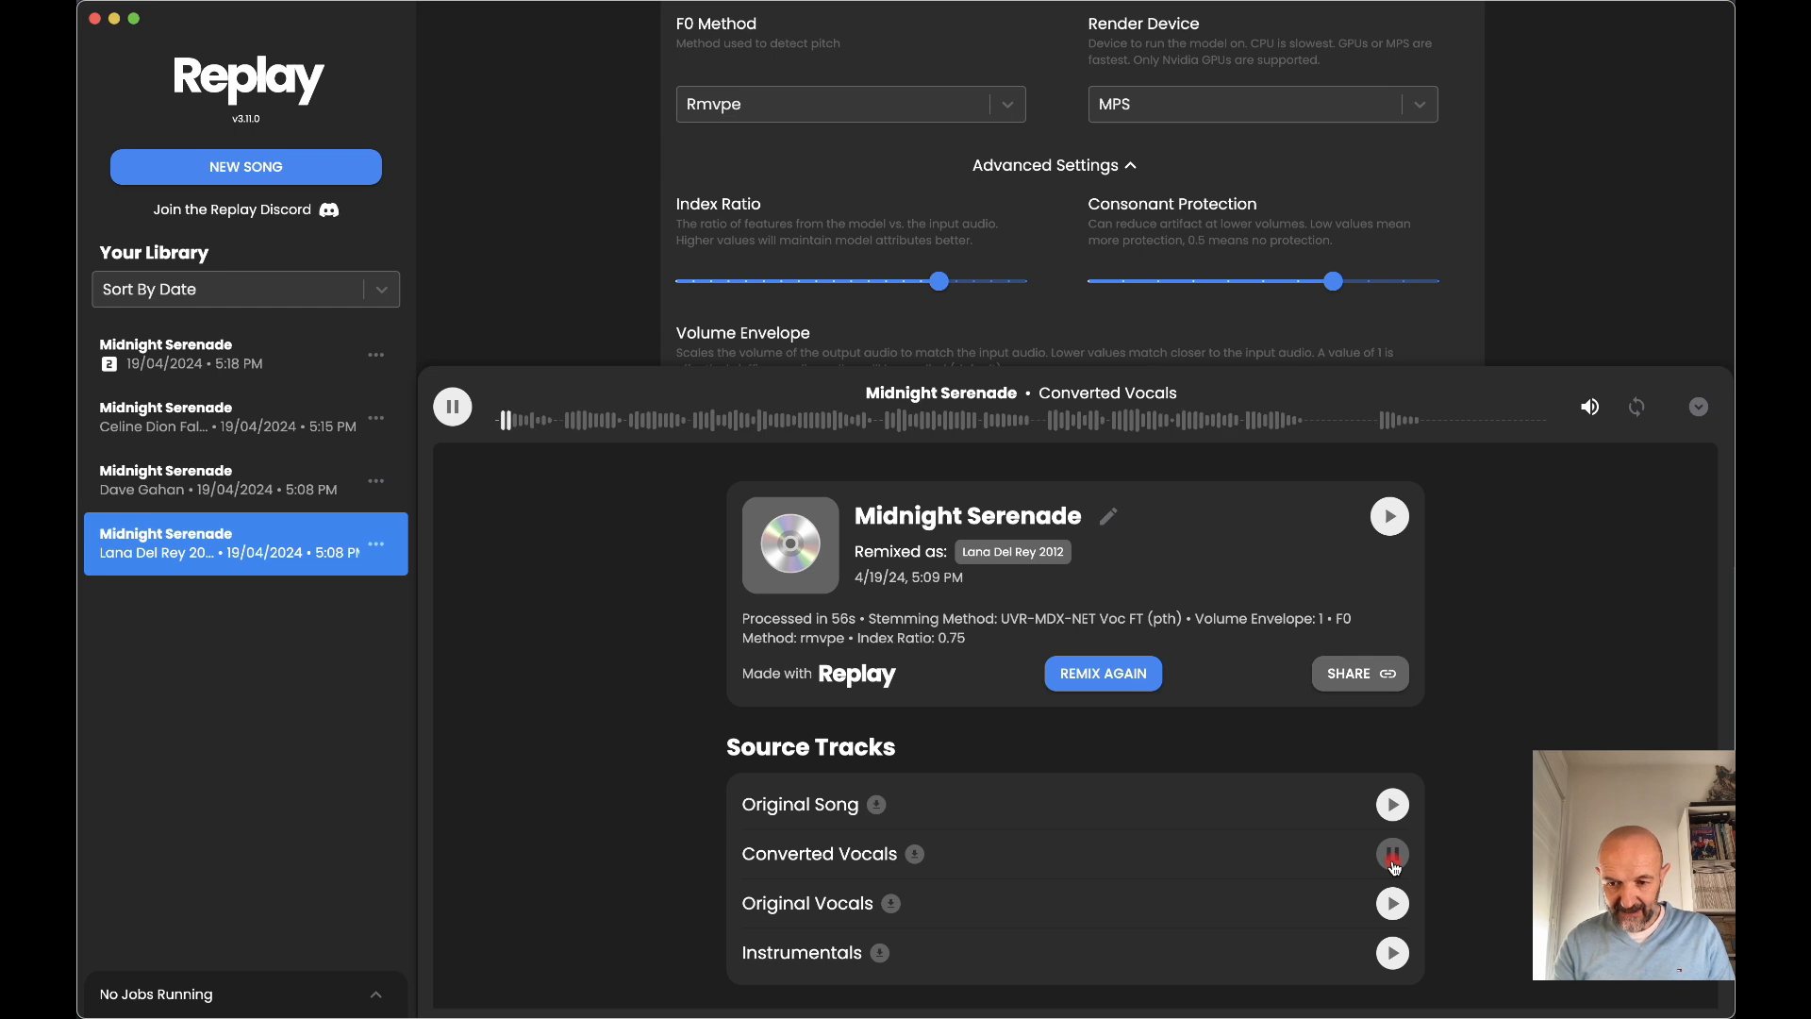
pyautogui.click(1395, 866)
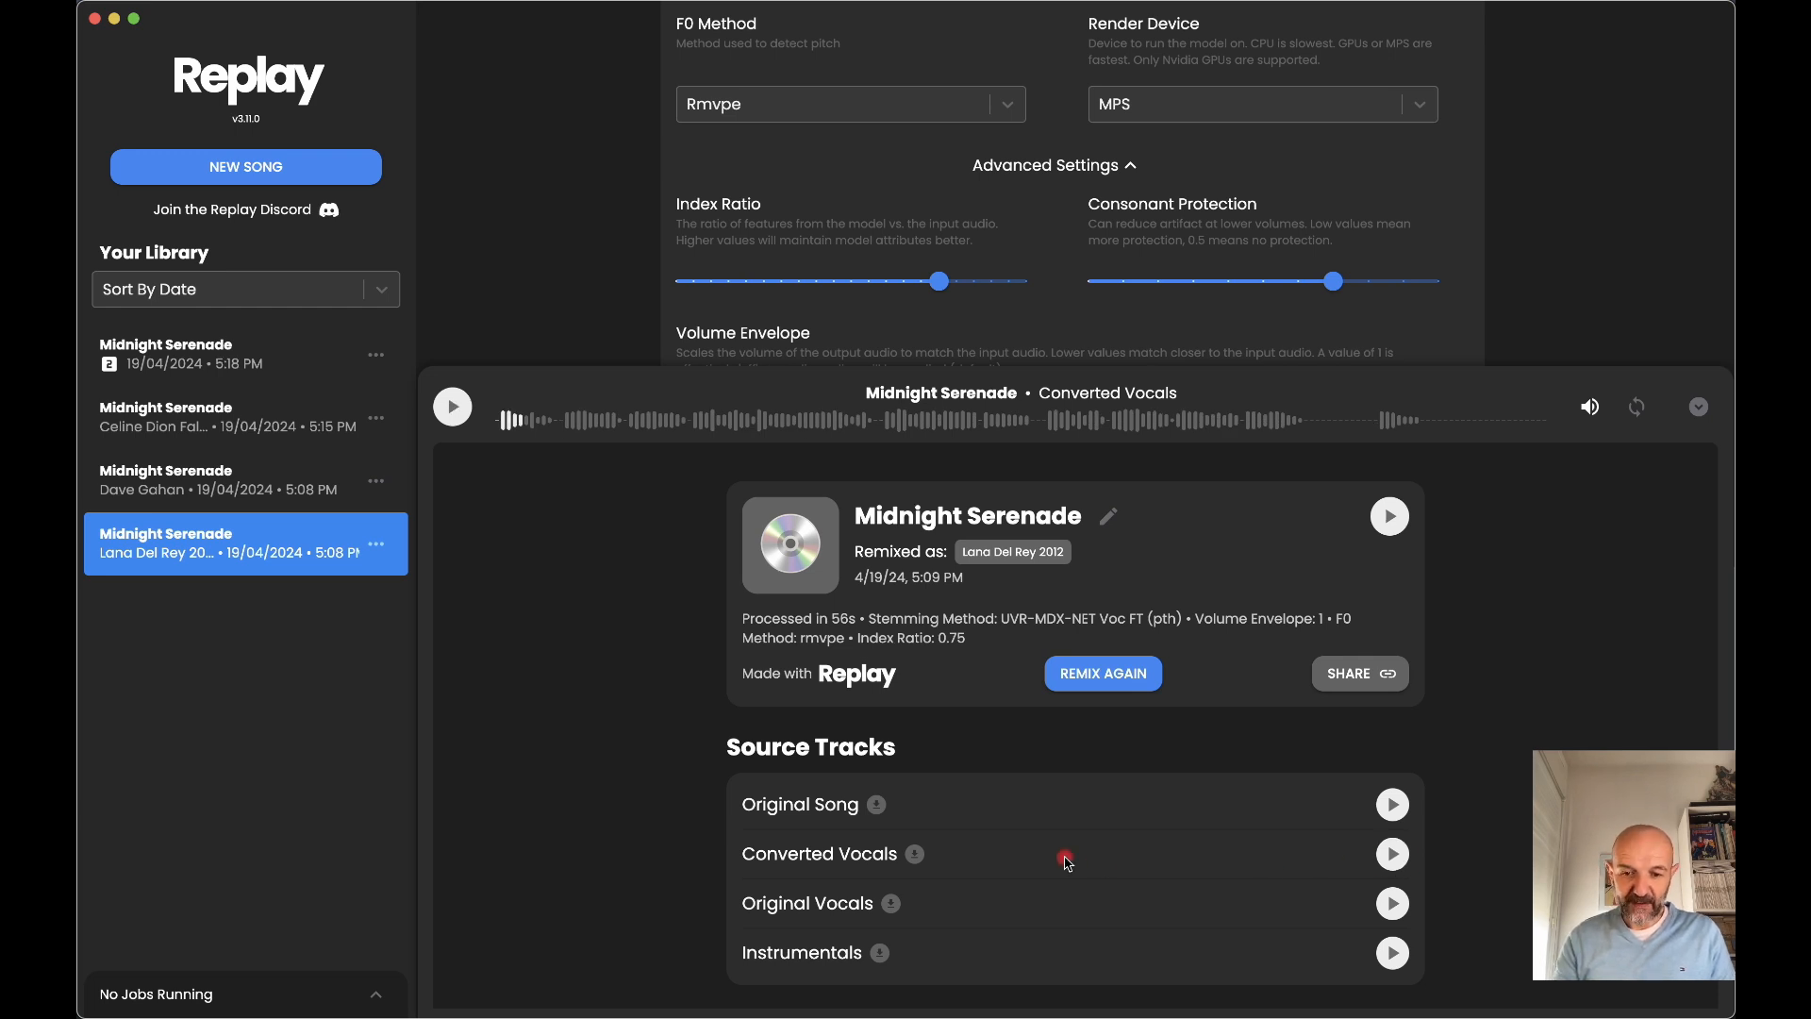
pyautogui.click(918, 855)
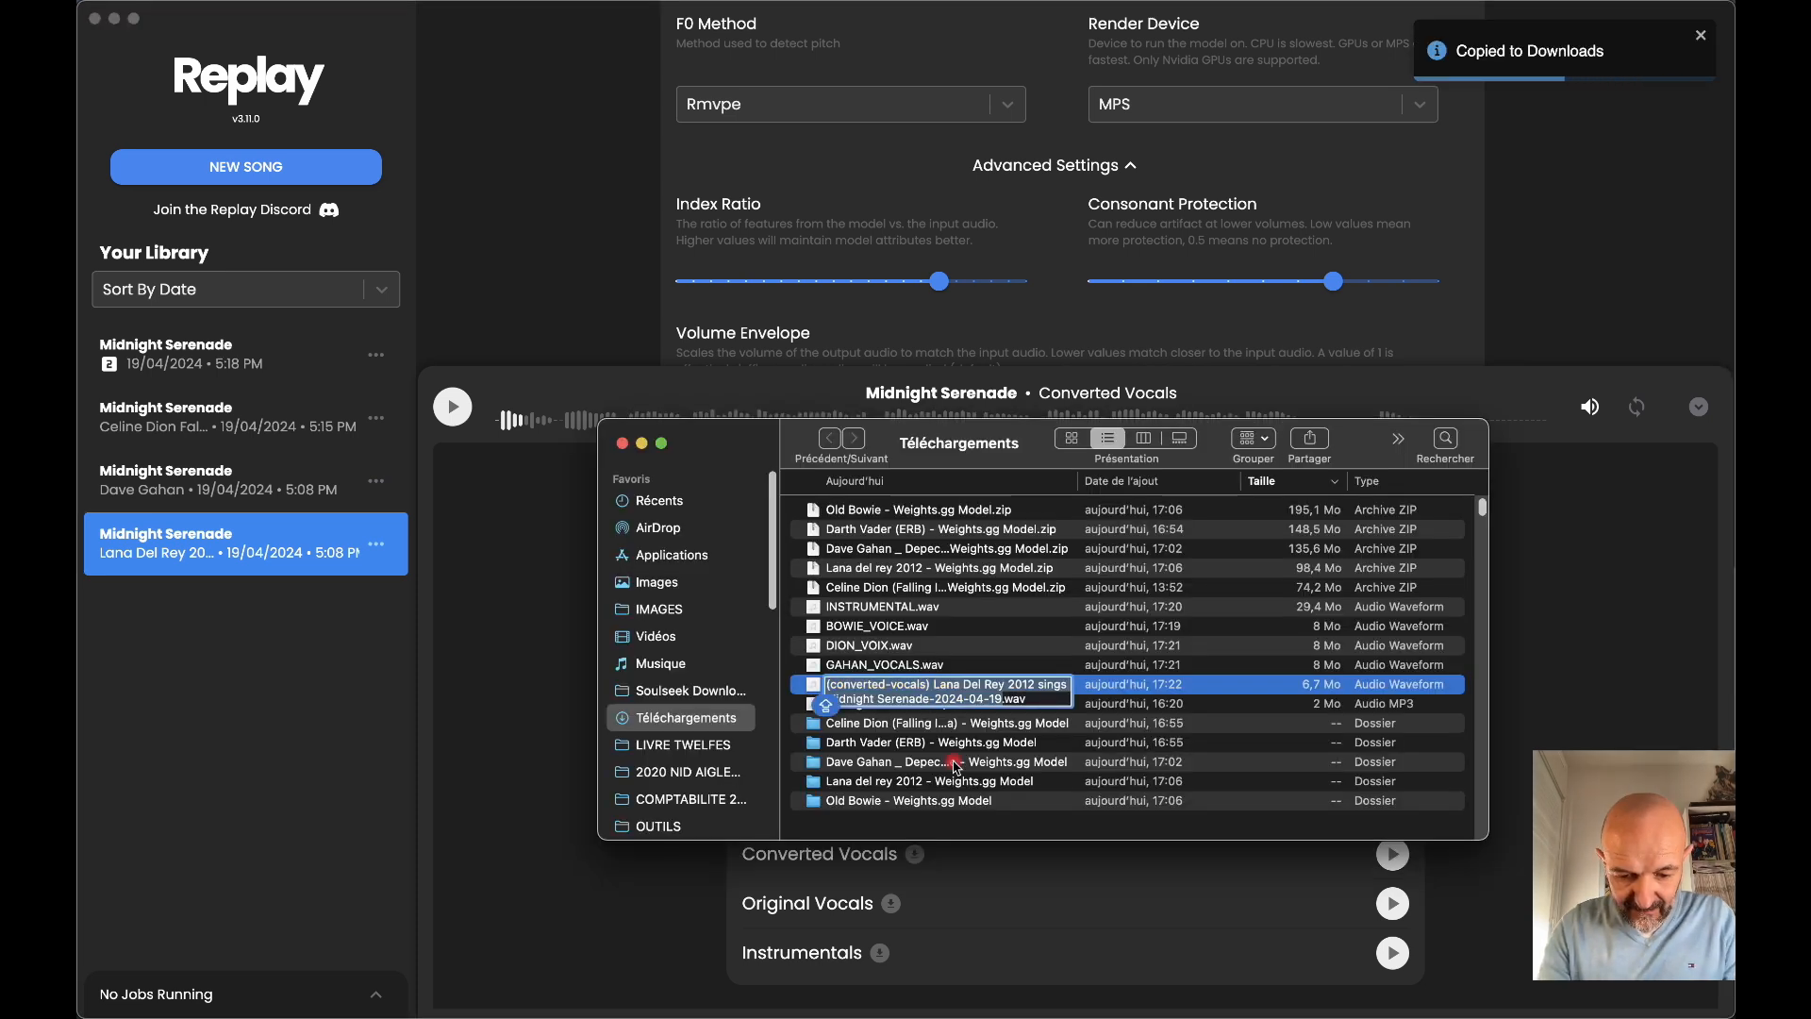
pyautogui.write('REY_VO')
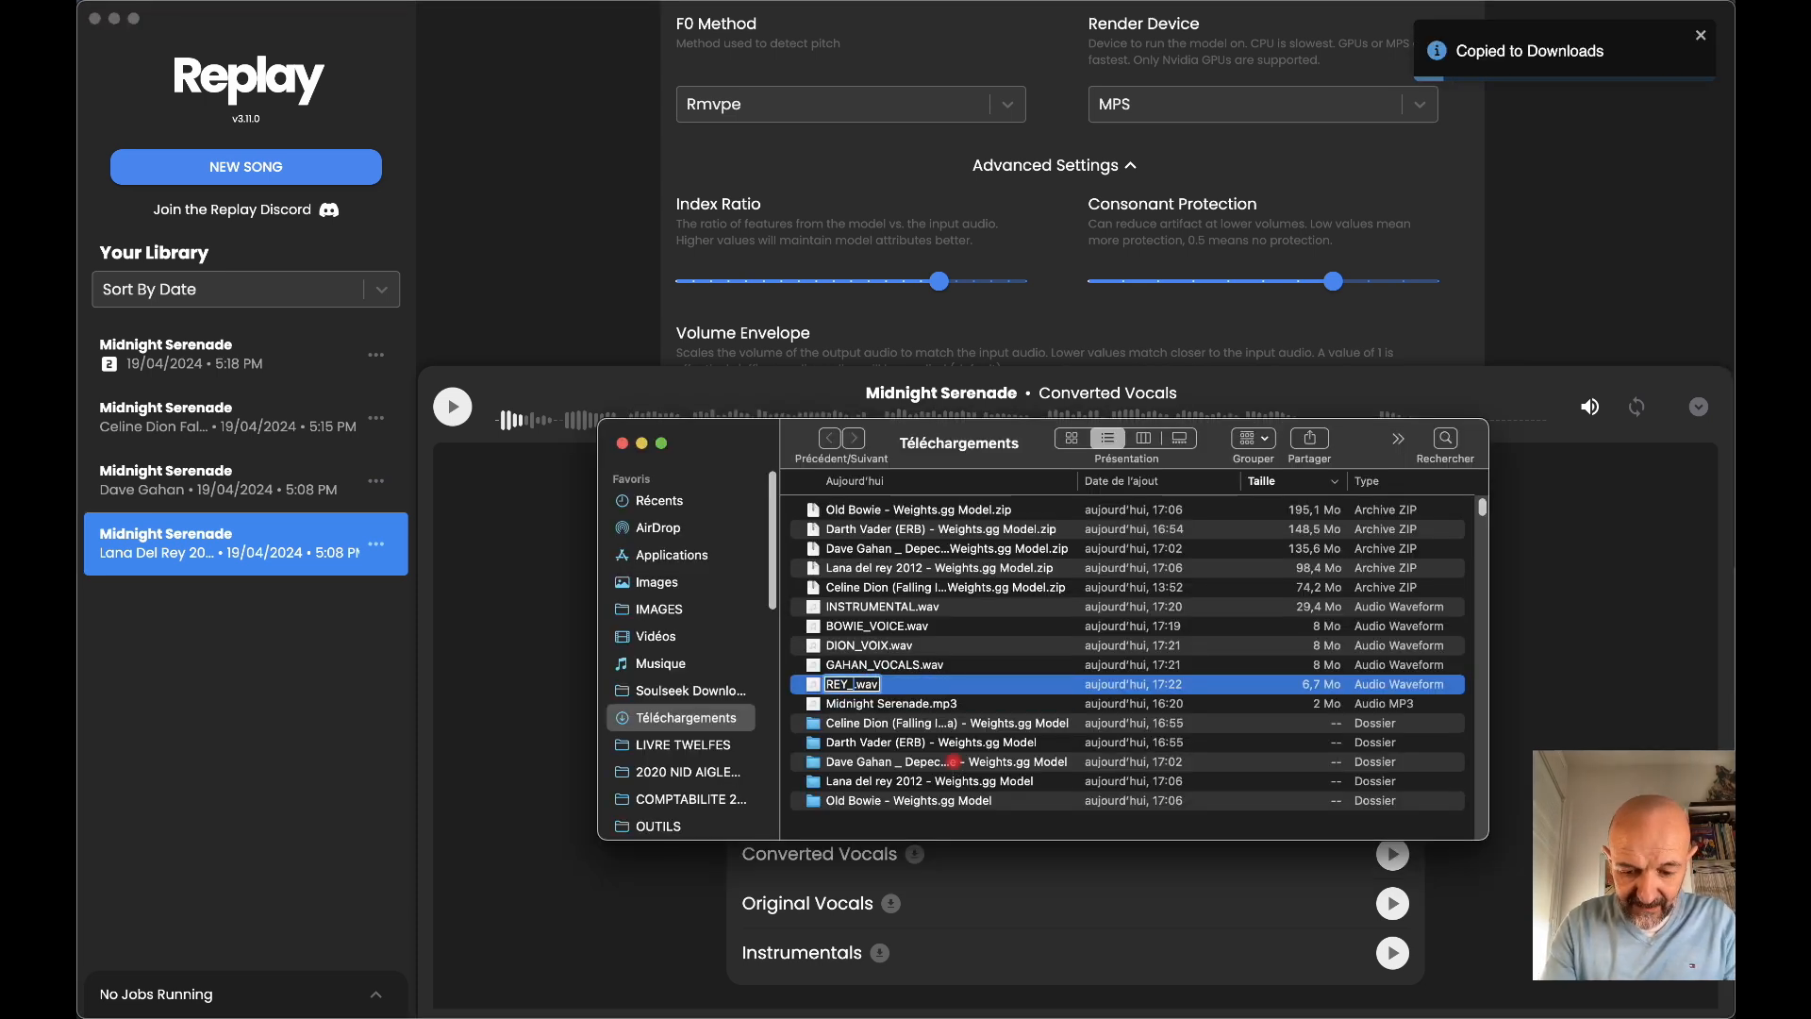
pyautogui.write('CALS')
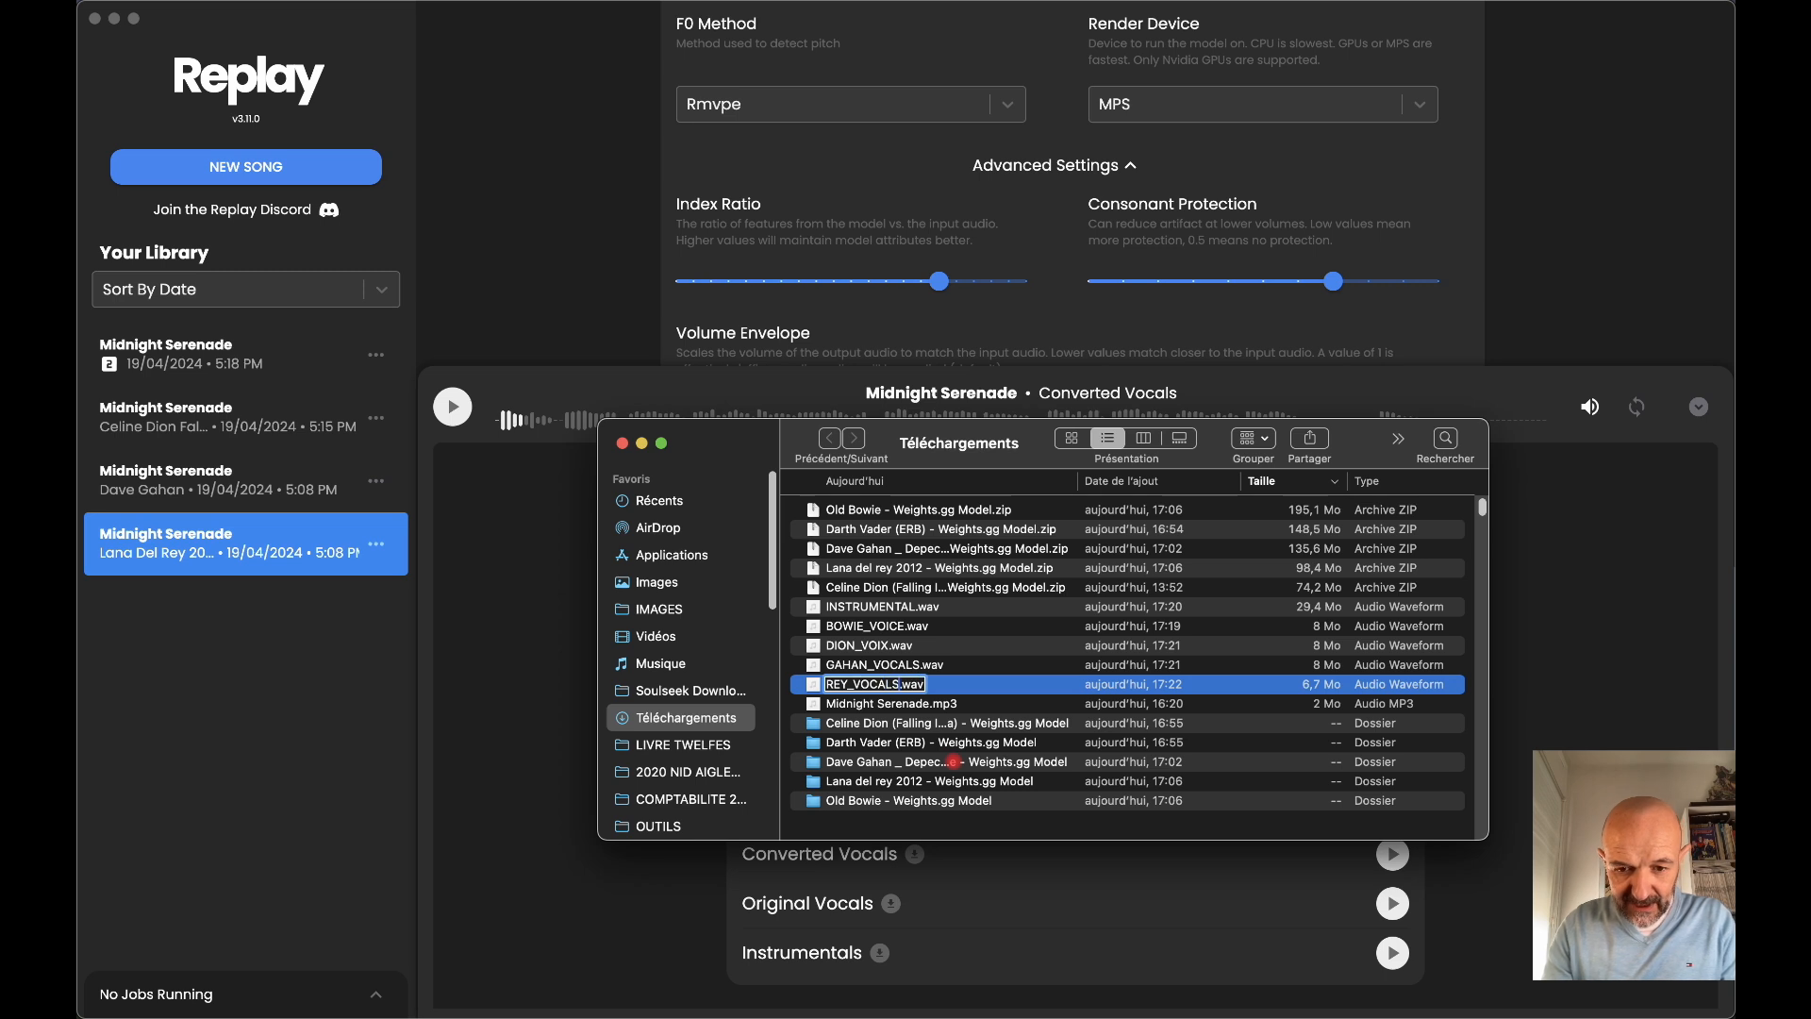
pyautogui.press('Return')
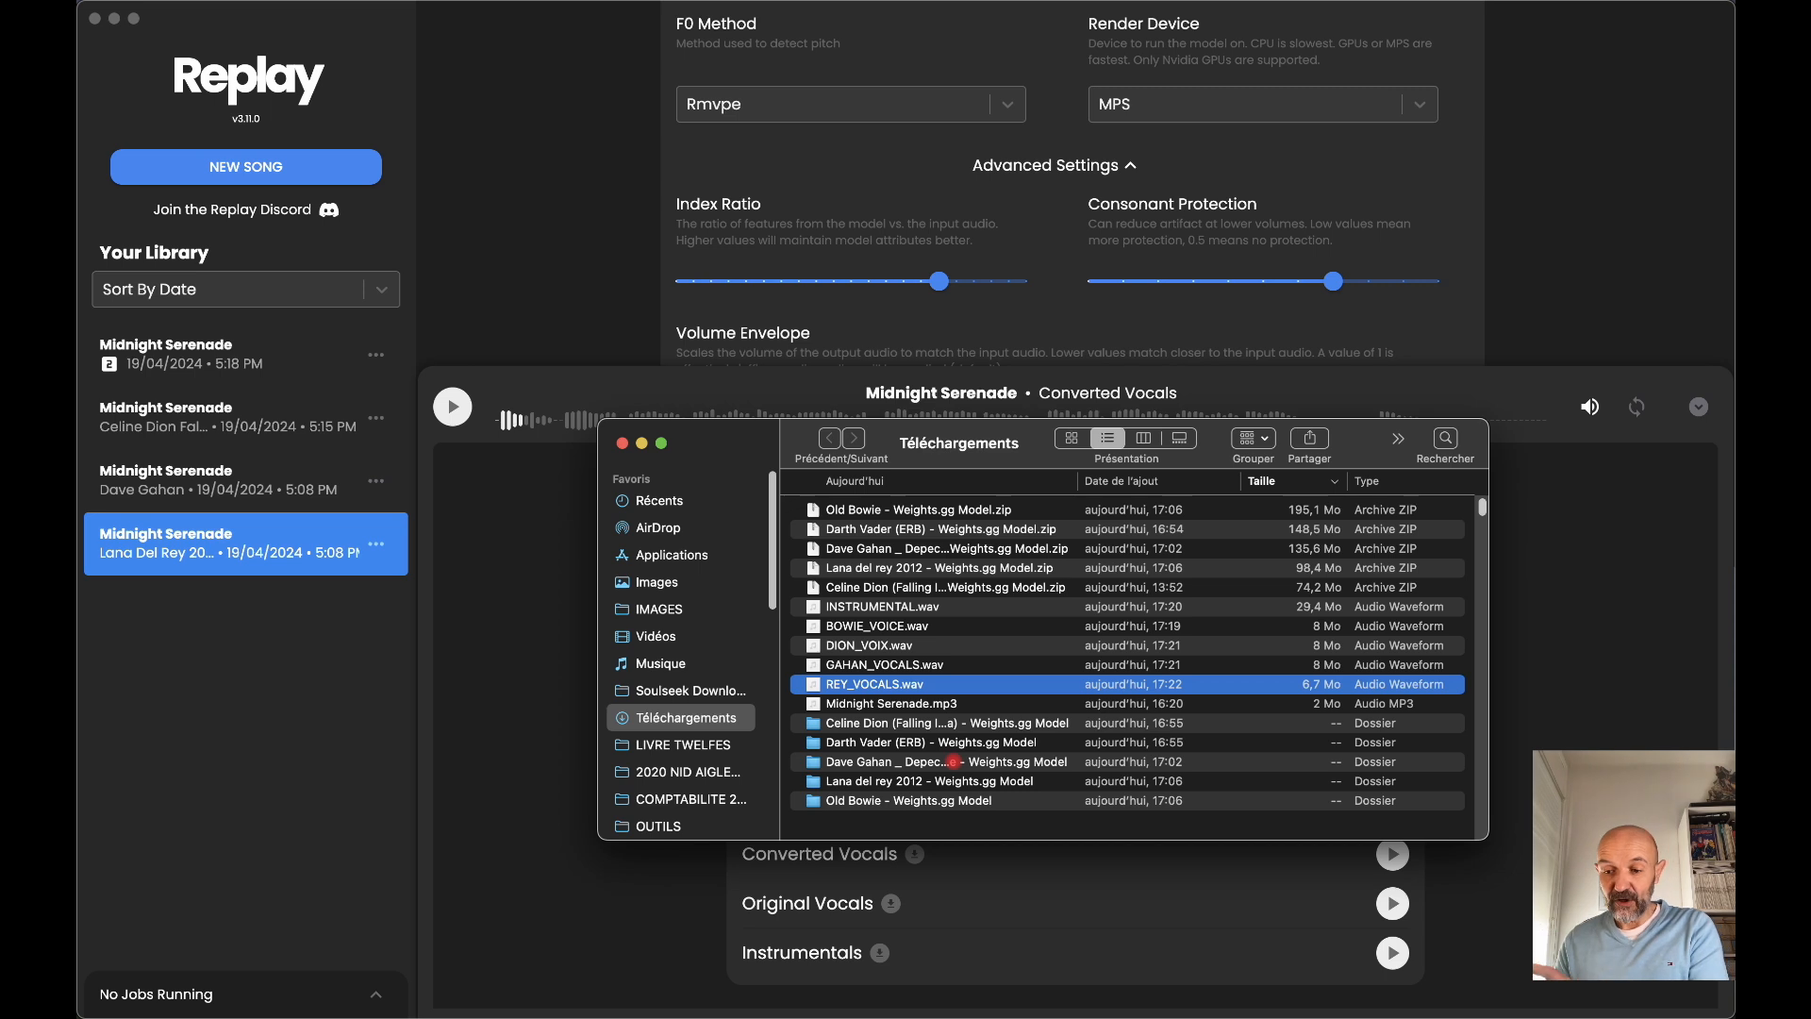
pyautogui.click(623, 445)
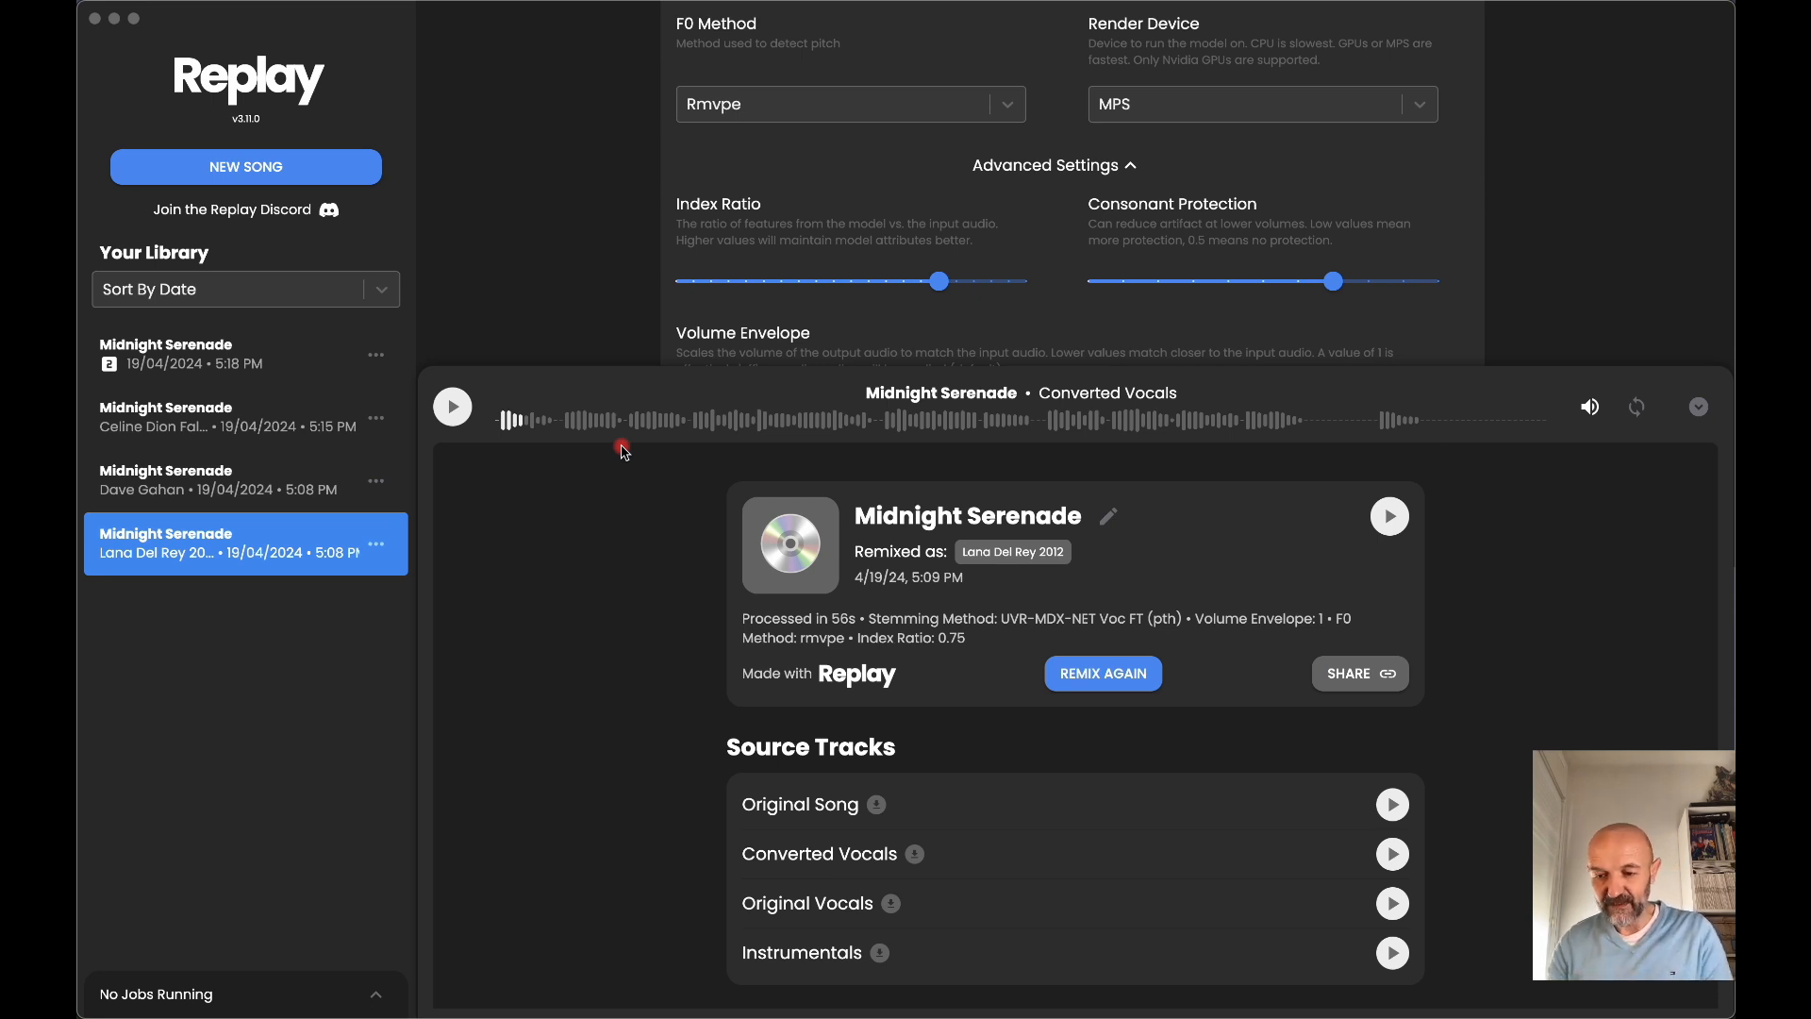
# - Return to the new AI cover form and remove Old Bowie and Yoshi MARIO WORLD from the selected models
pyautogui.click(1699, 409)
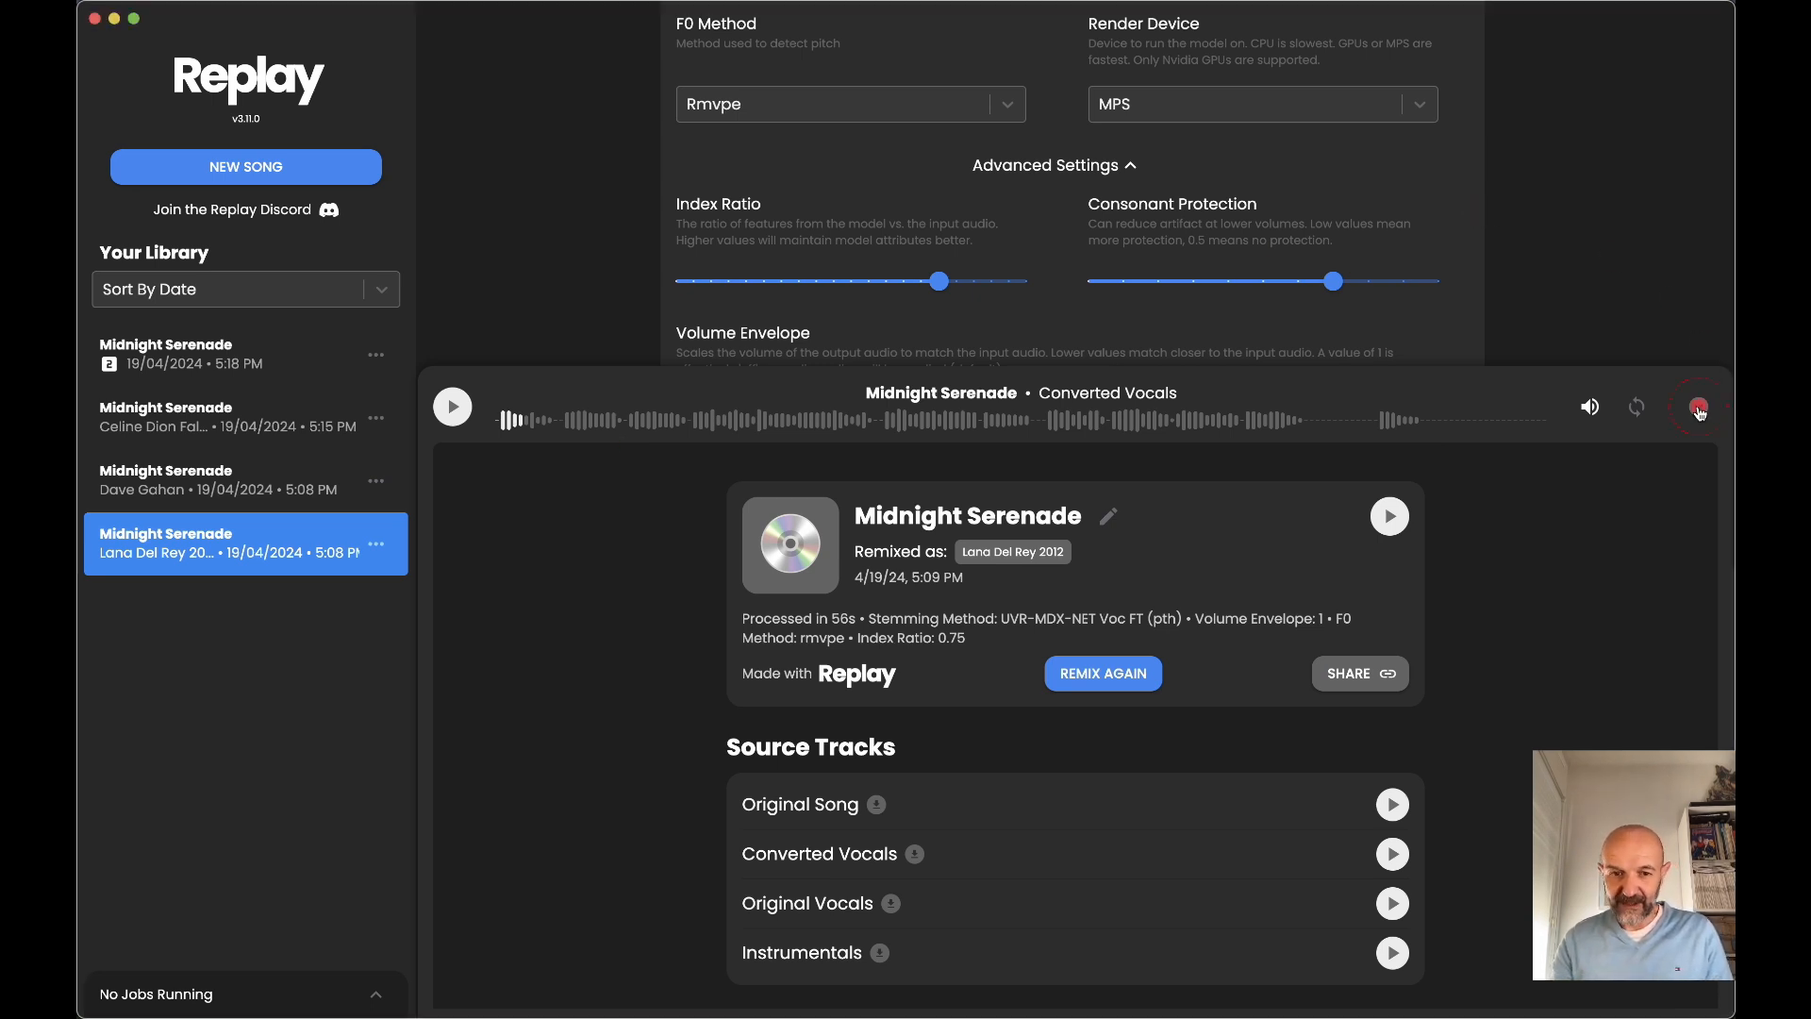
pyautogui.click(1699, 408)
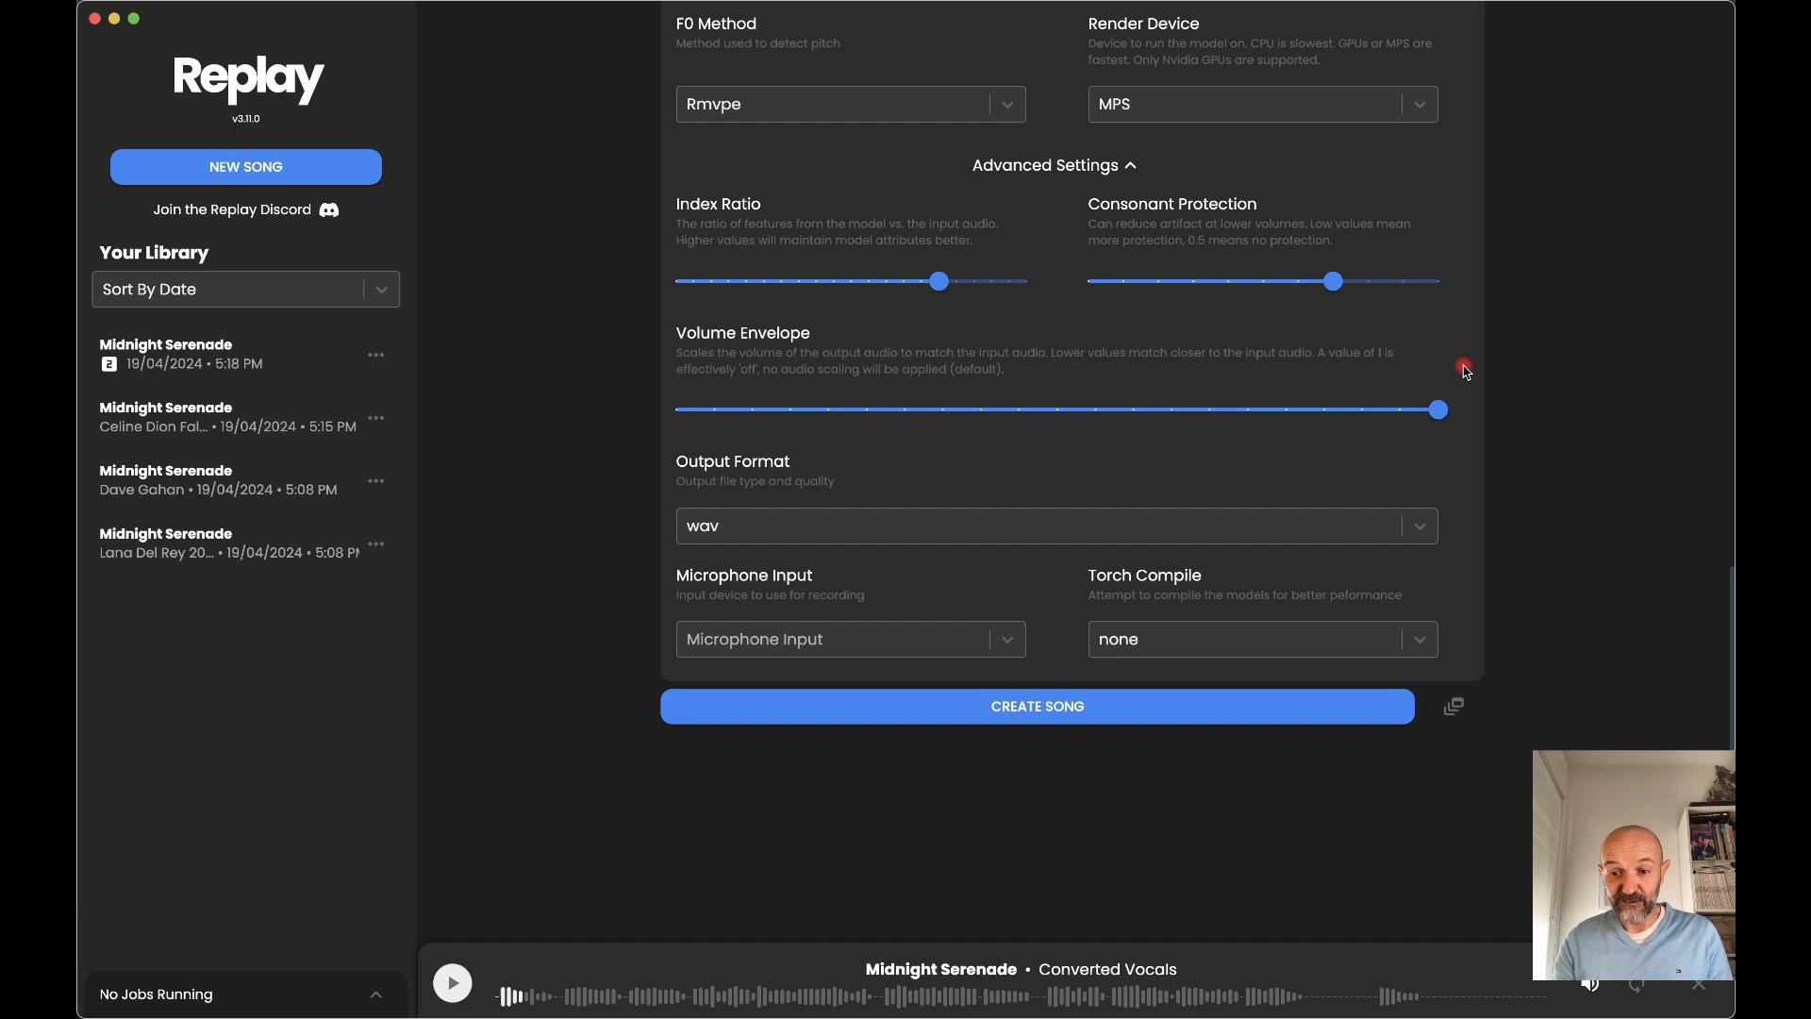
pyautogui.scroll(10, 1112, 376)
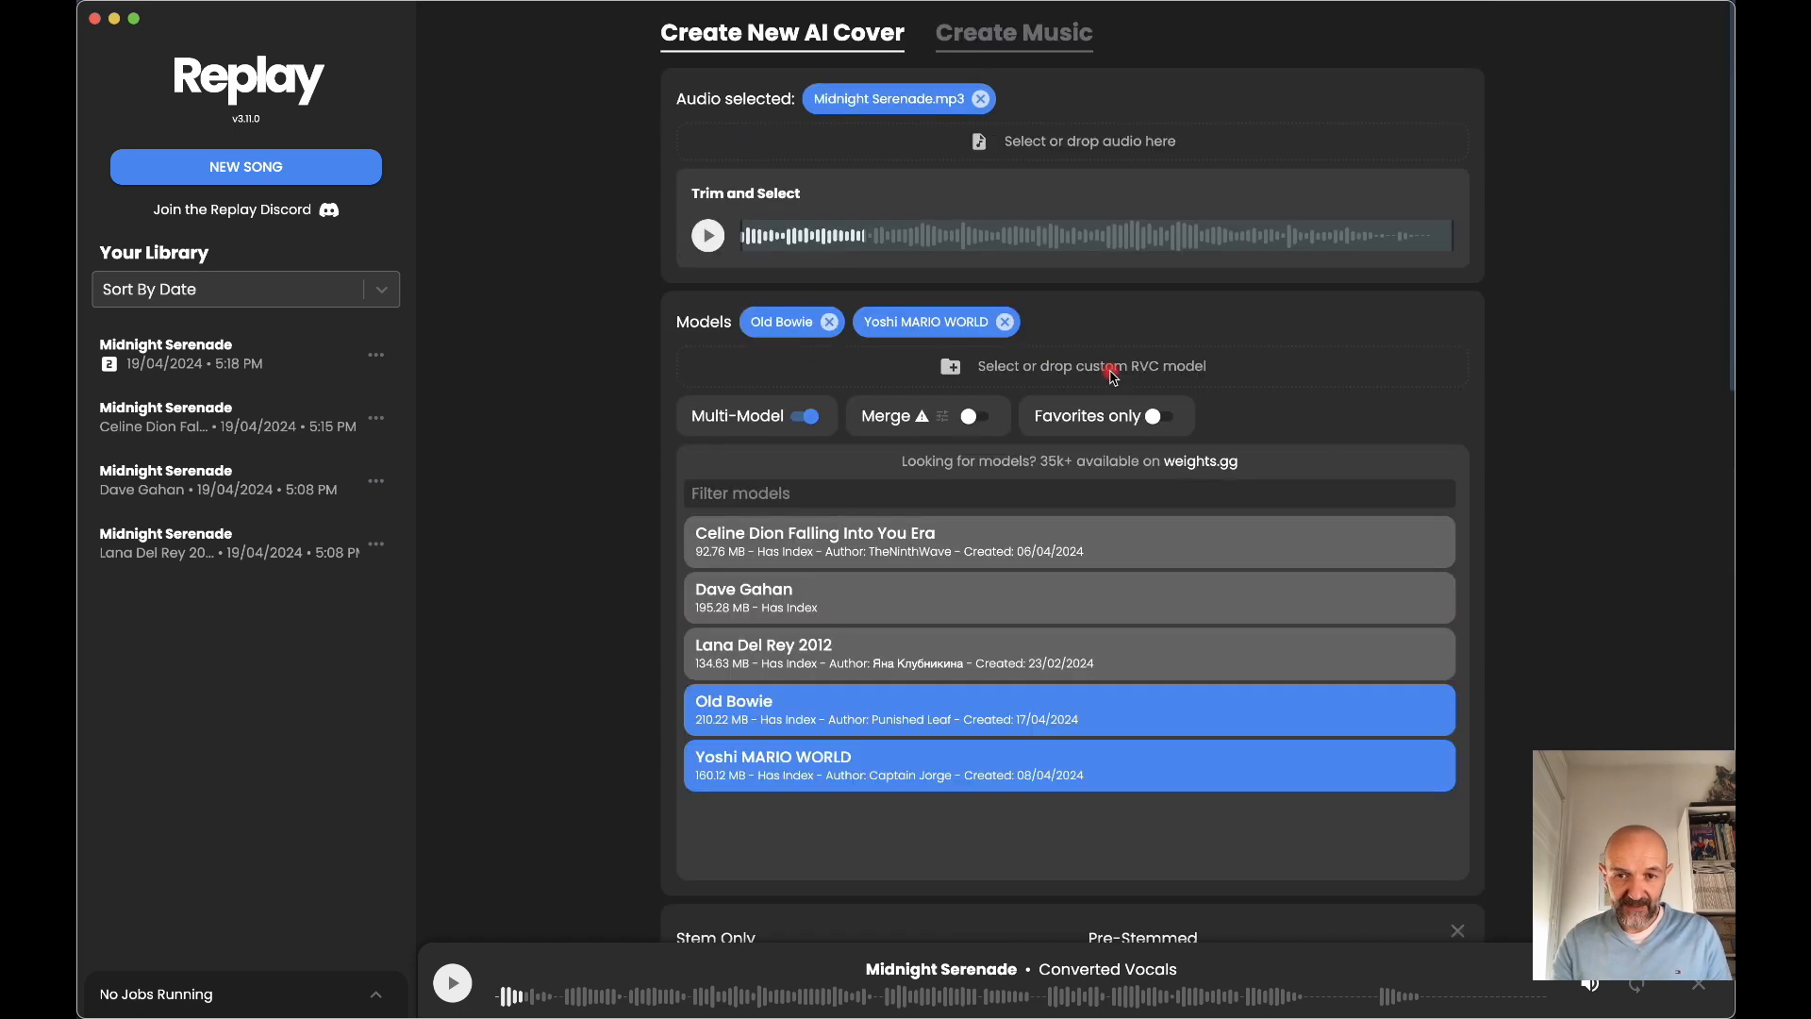
pyautogui.click(832, 322)
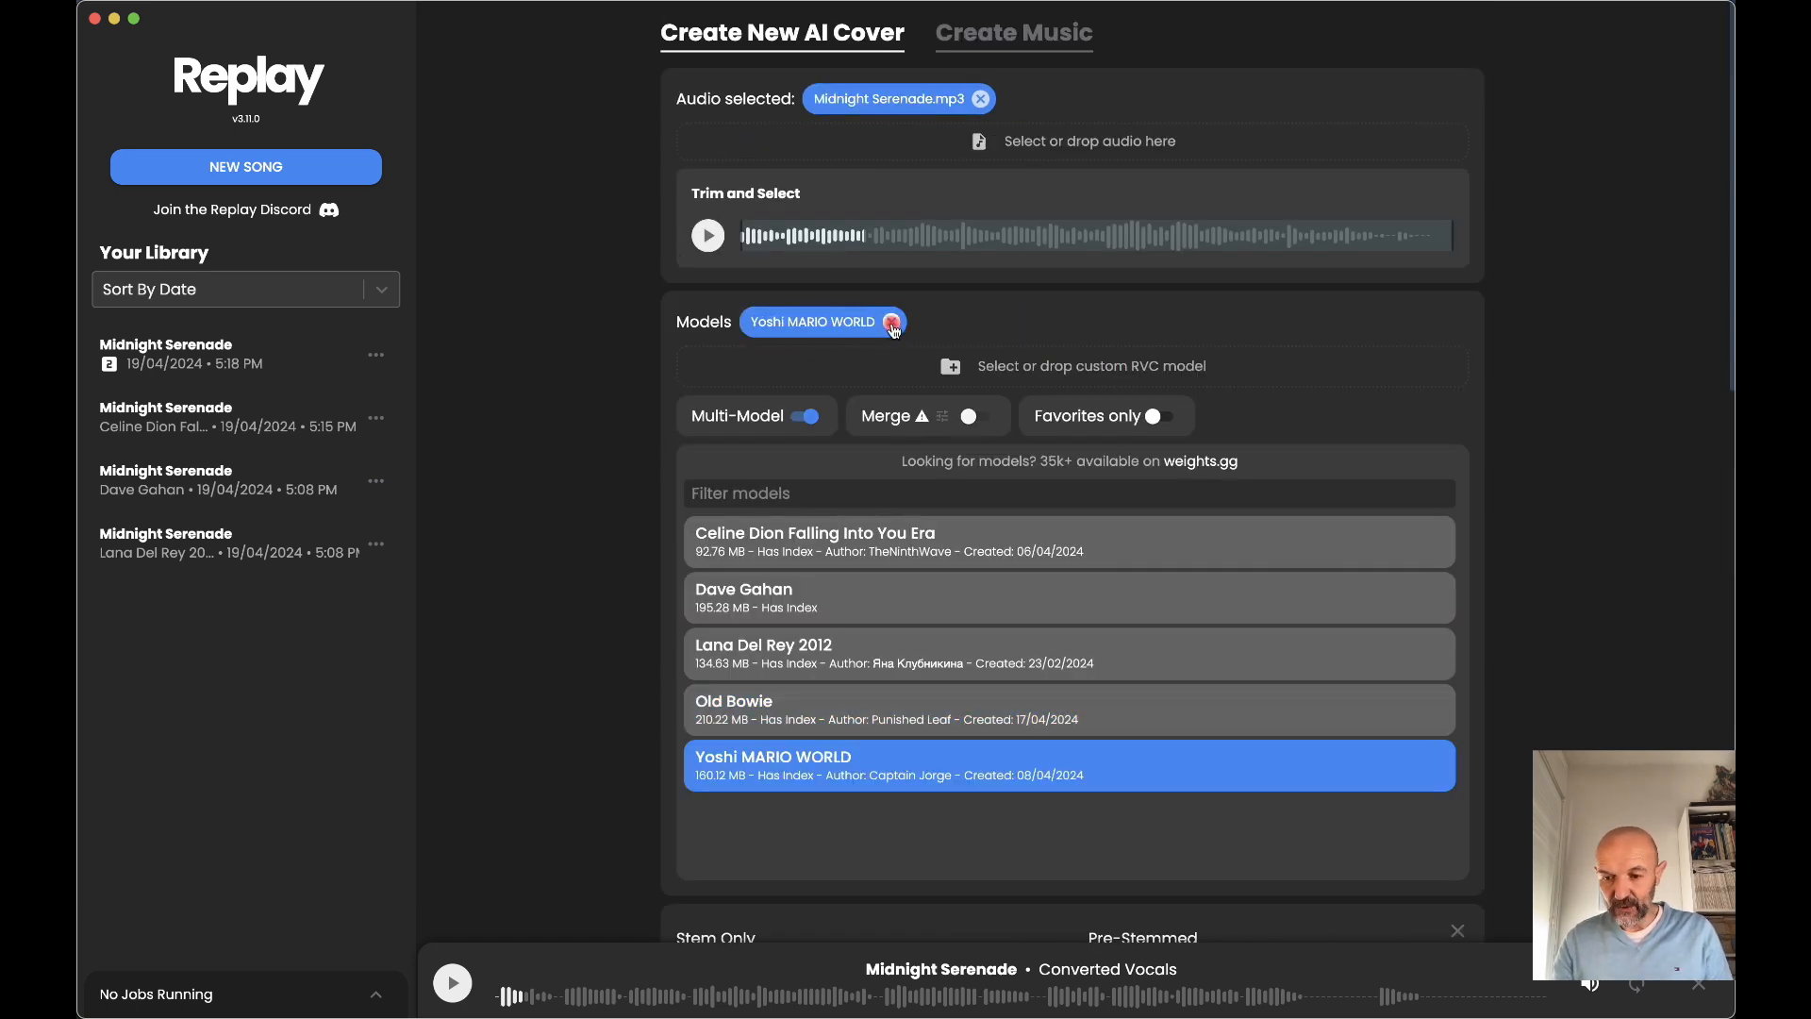
pyautogui.click(892, 325)
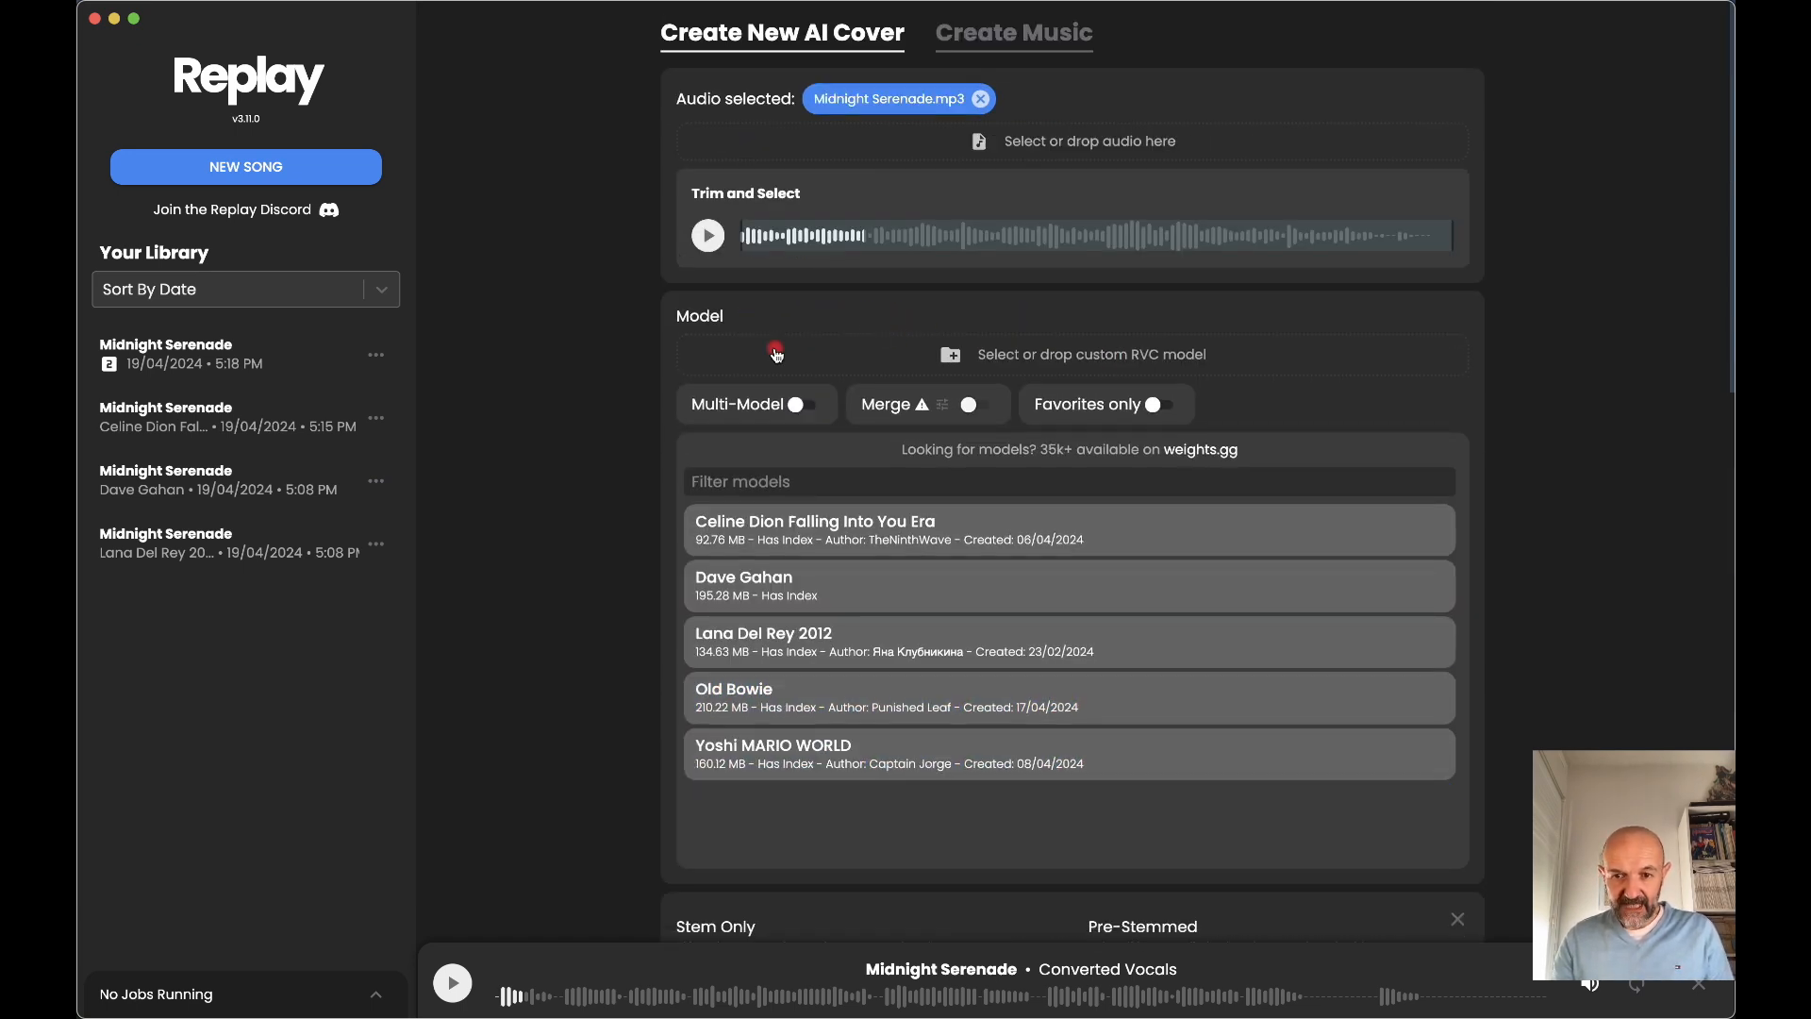
# - Enable Multi-Model, select the Dave Gahan and Lana Del Rey 2012 models, and turn on Merge
pyautogui.click(812, 407)
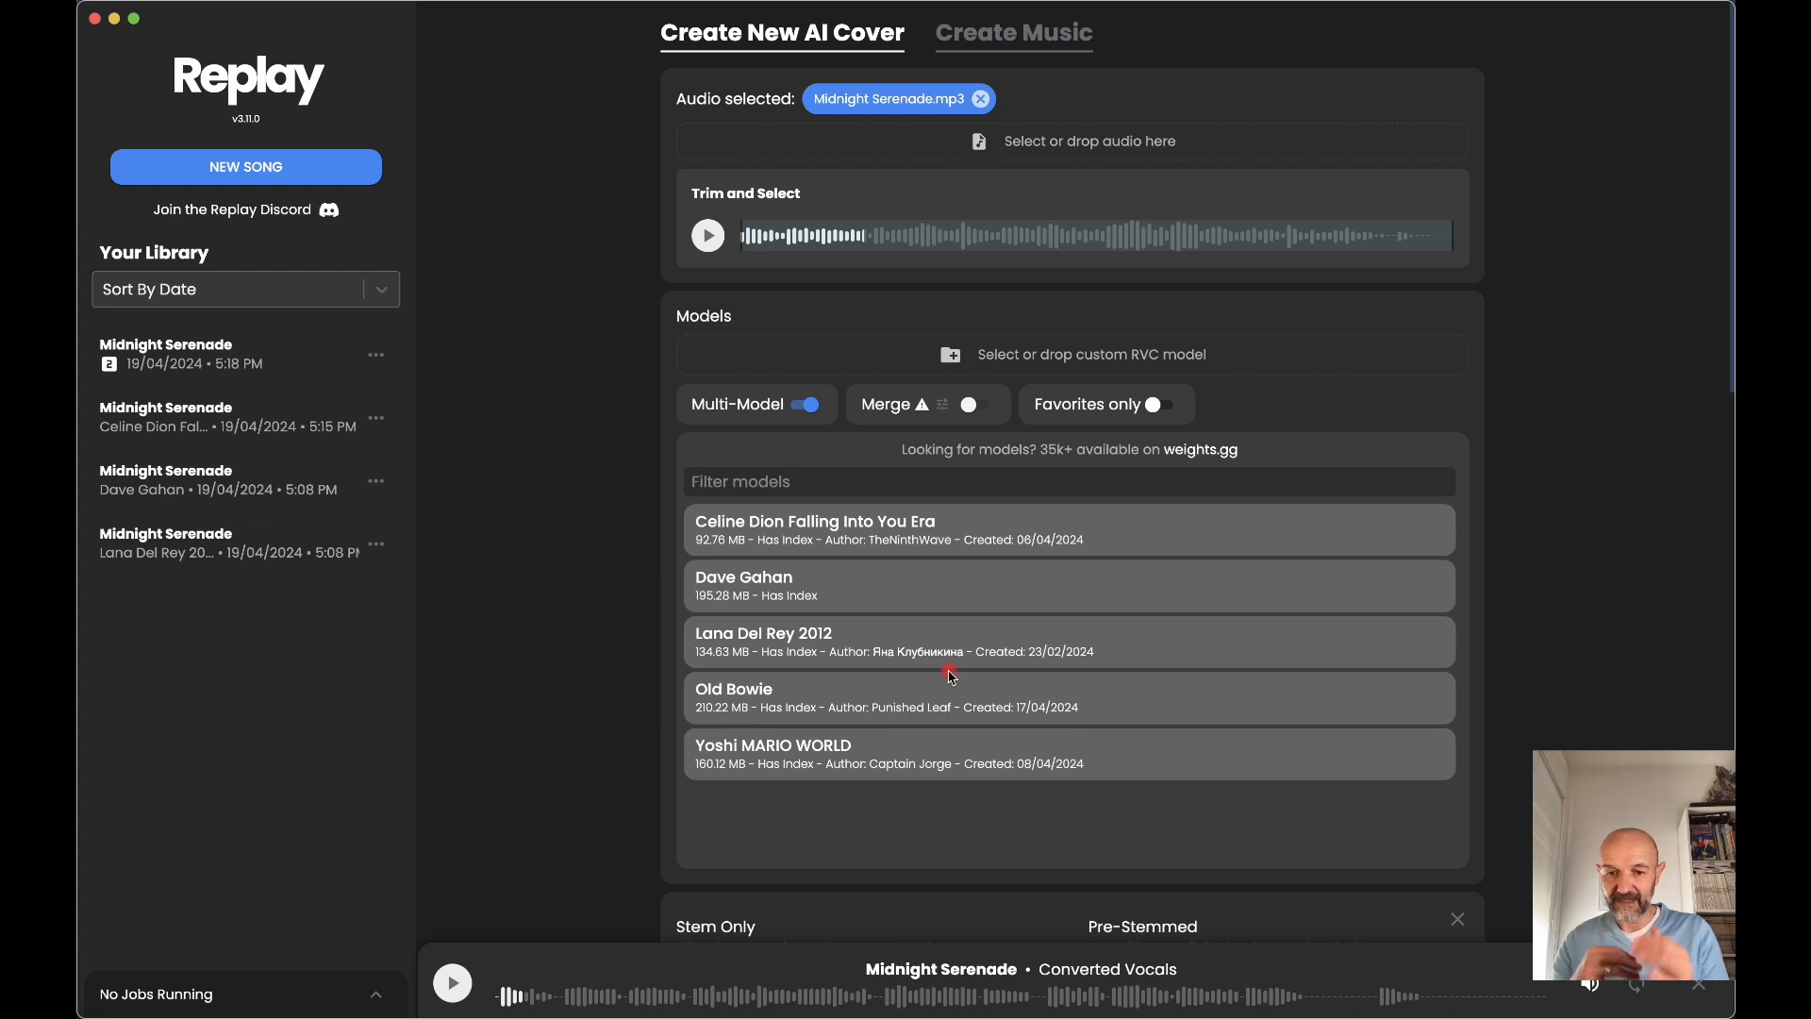
pyautogui.click(910, 585)
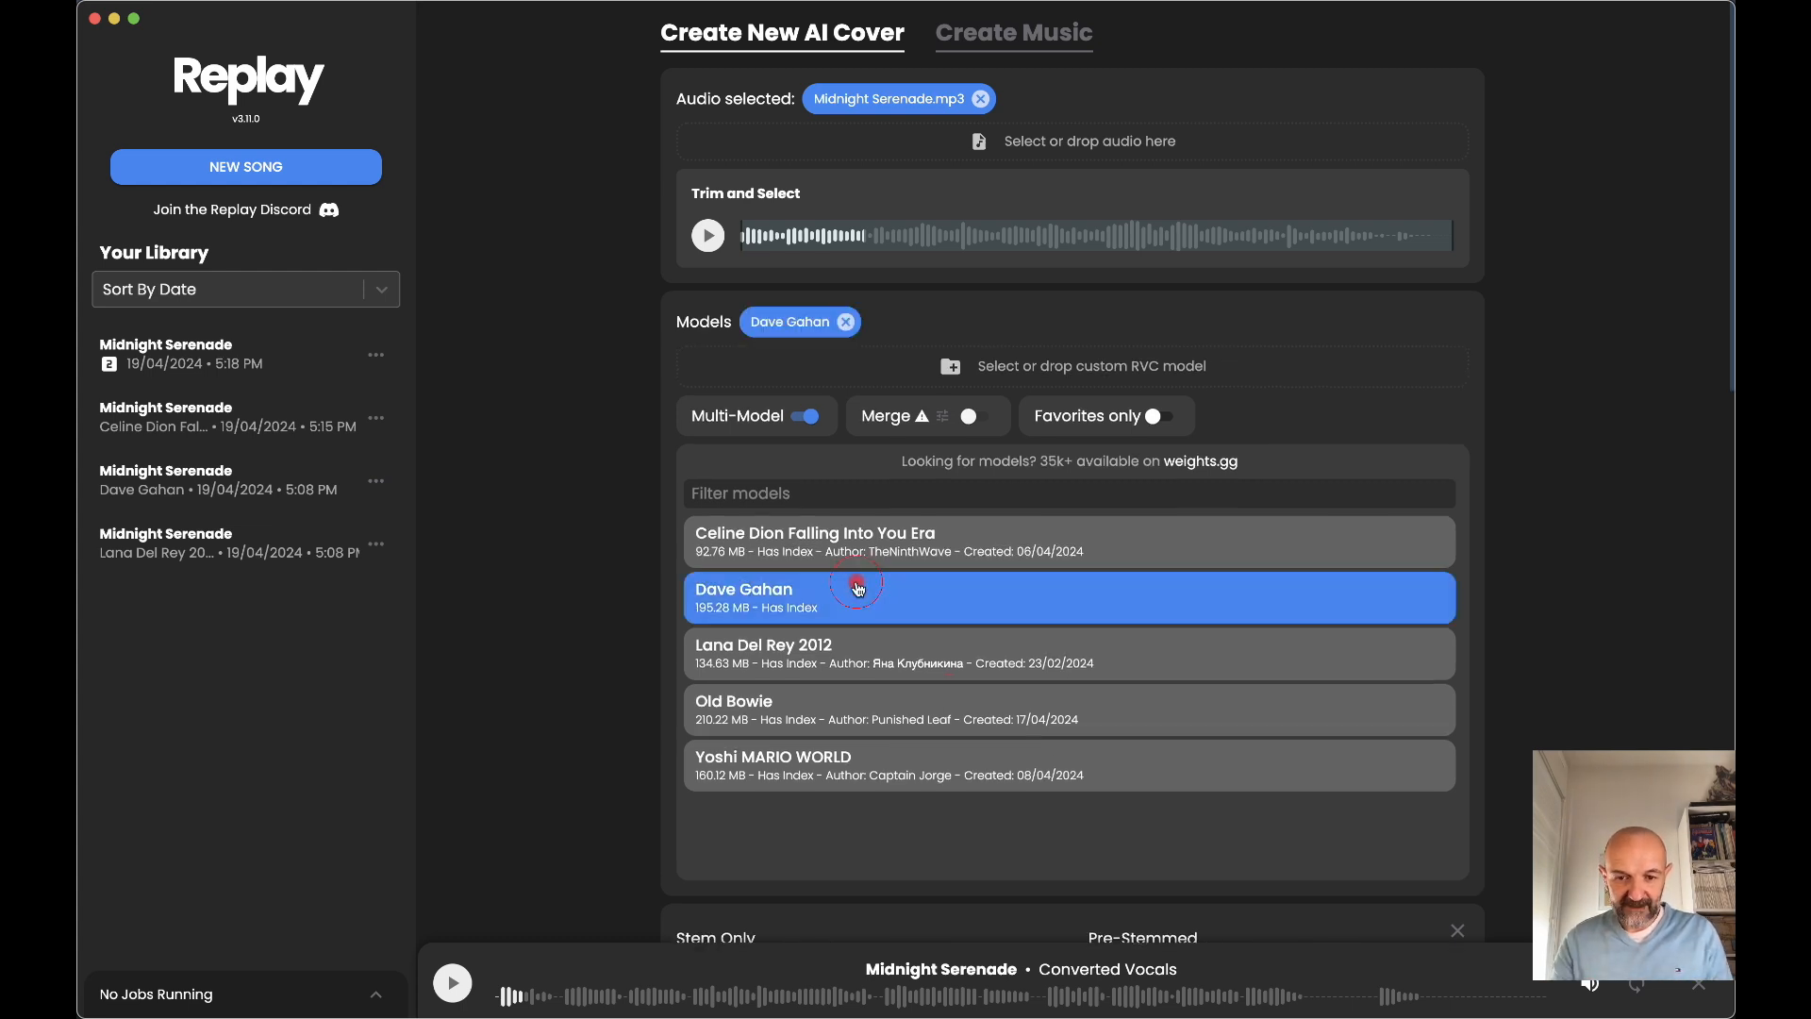
pyautogui.click(819, 651)
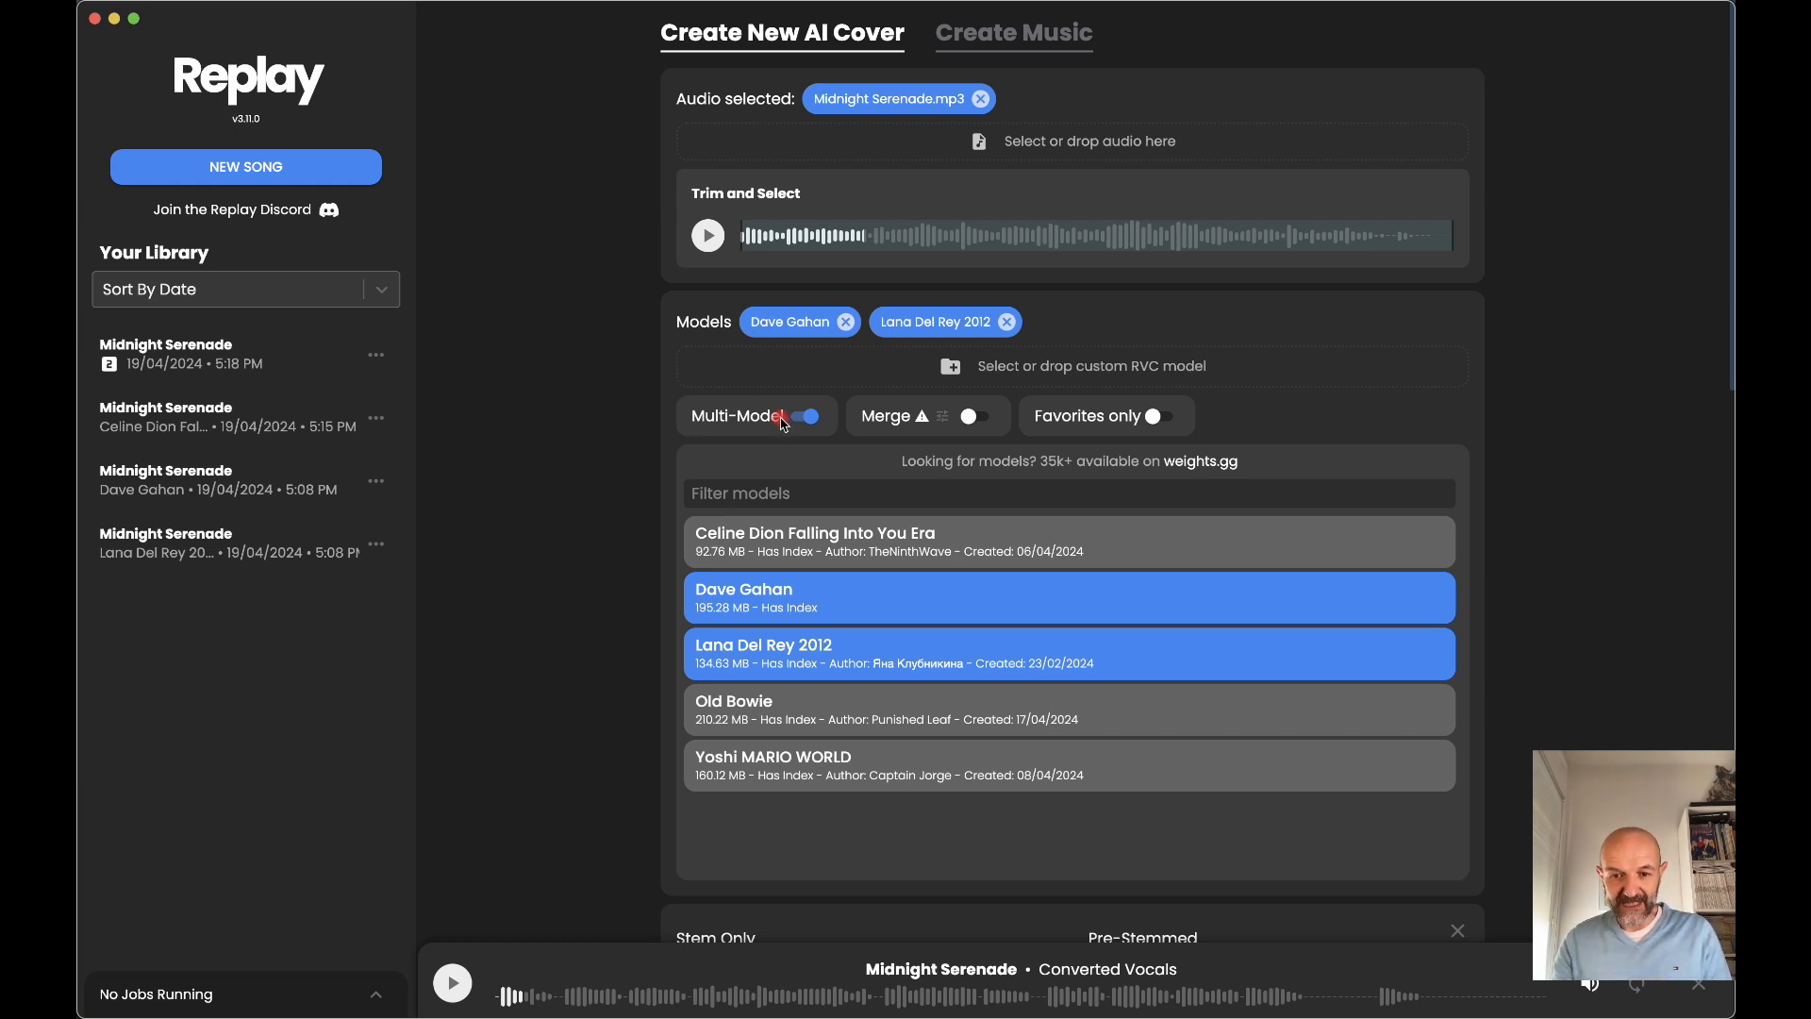
pyautogui.click(971, 416)
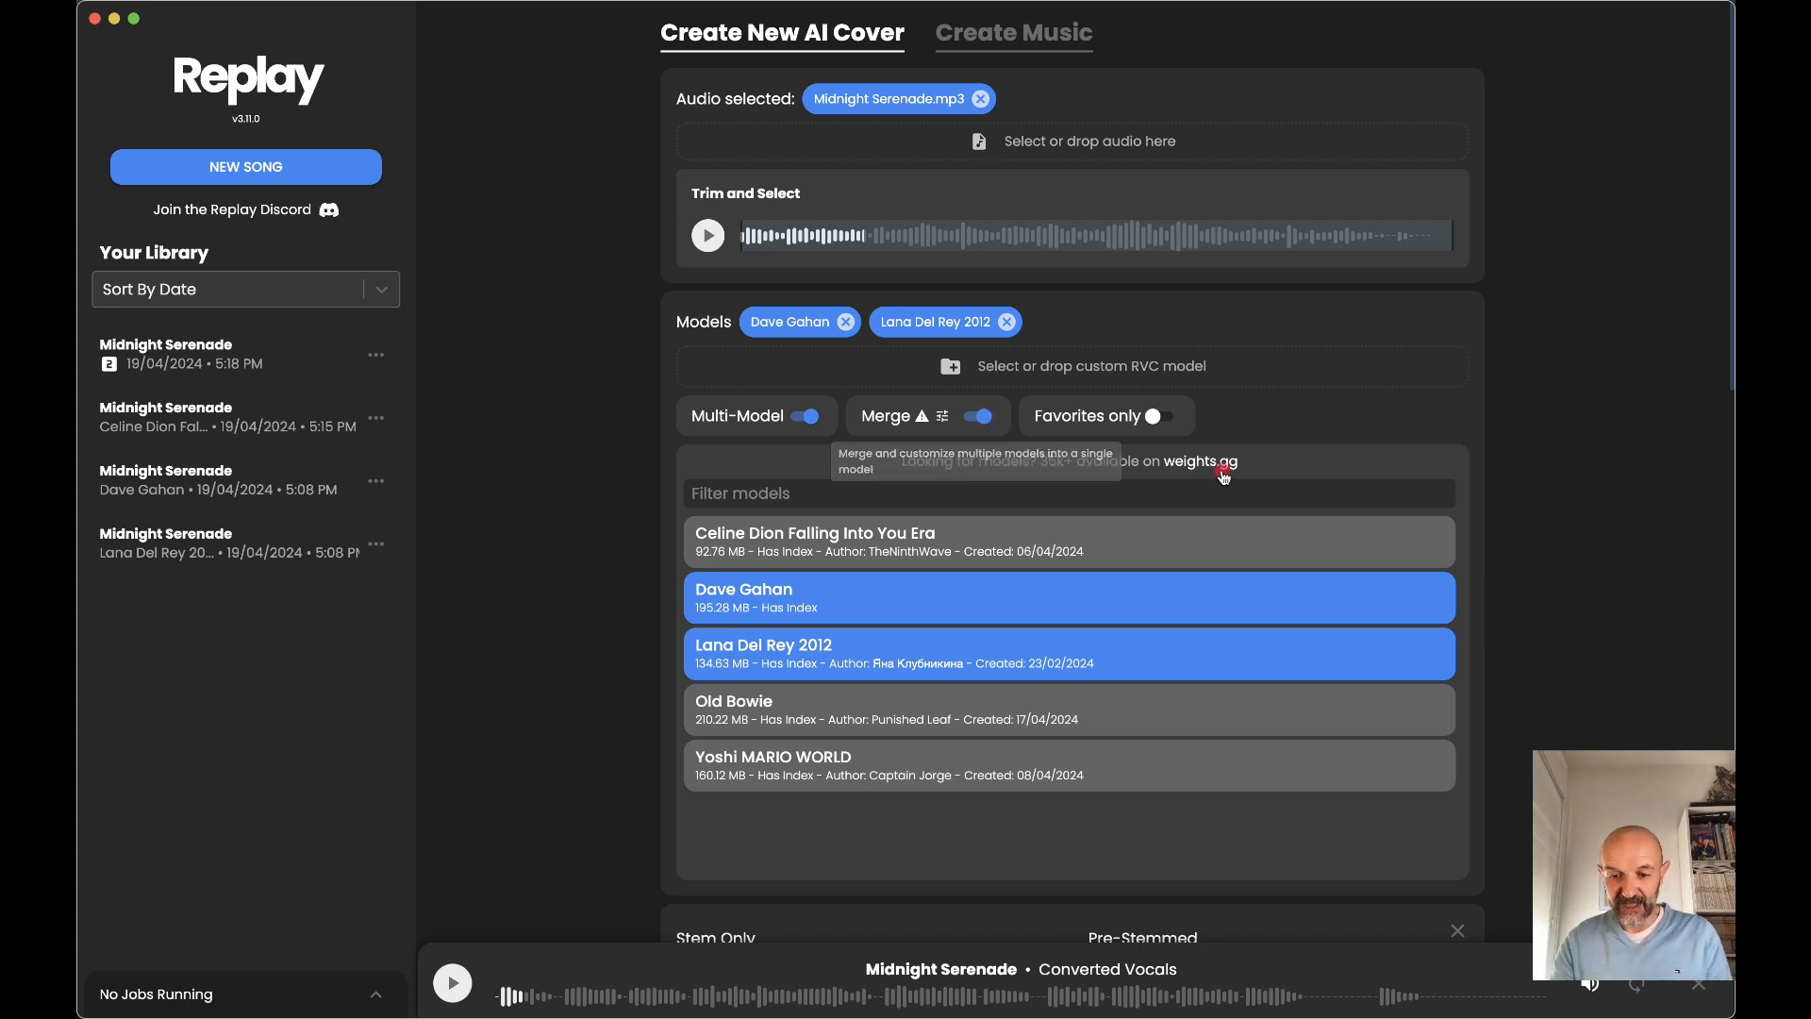
pyautogui.scroll(-10, 1059, 630)
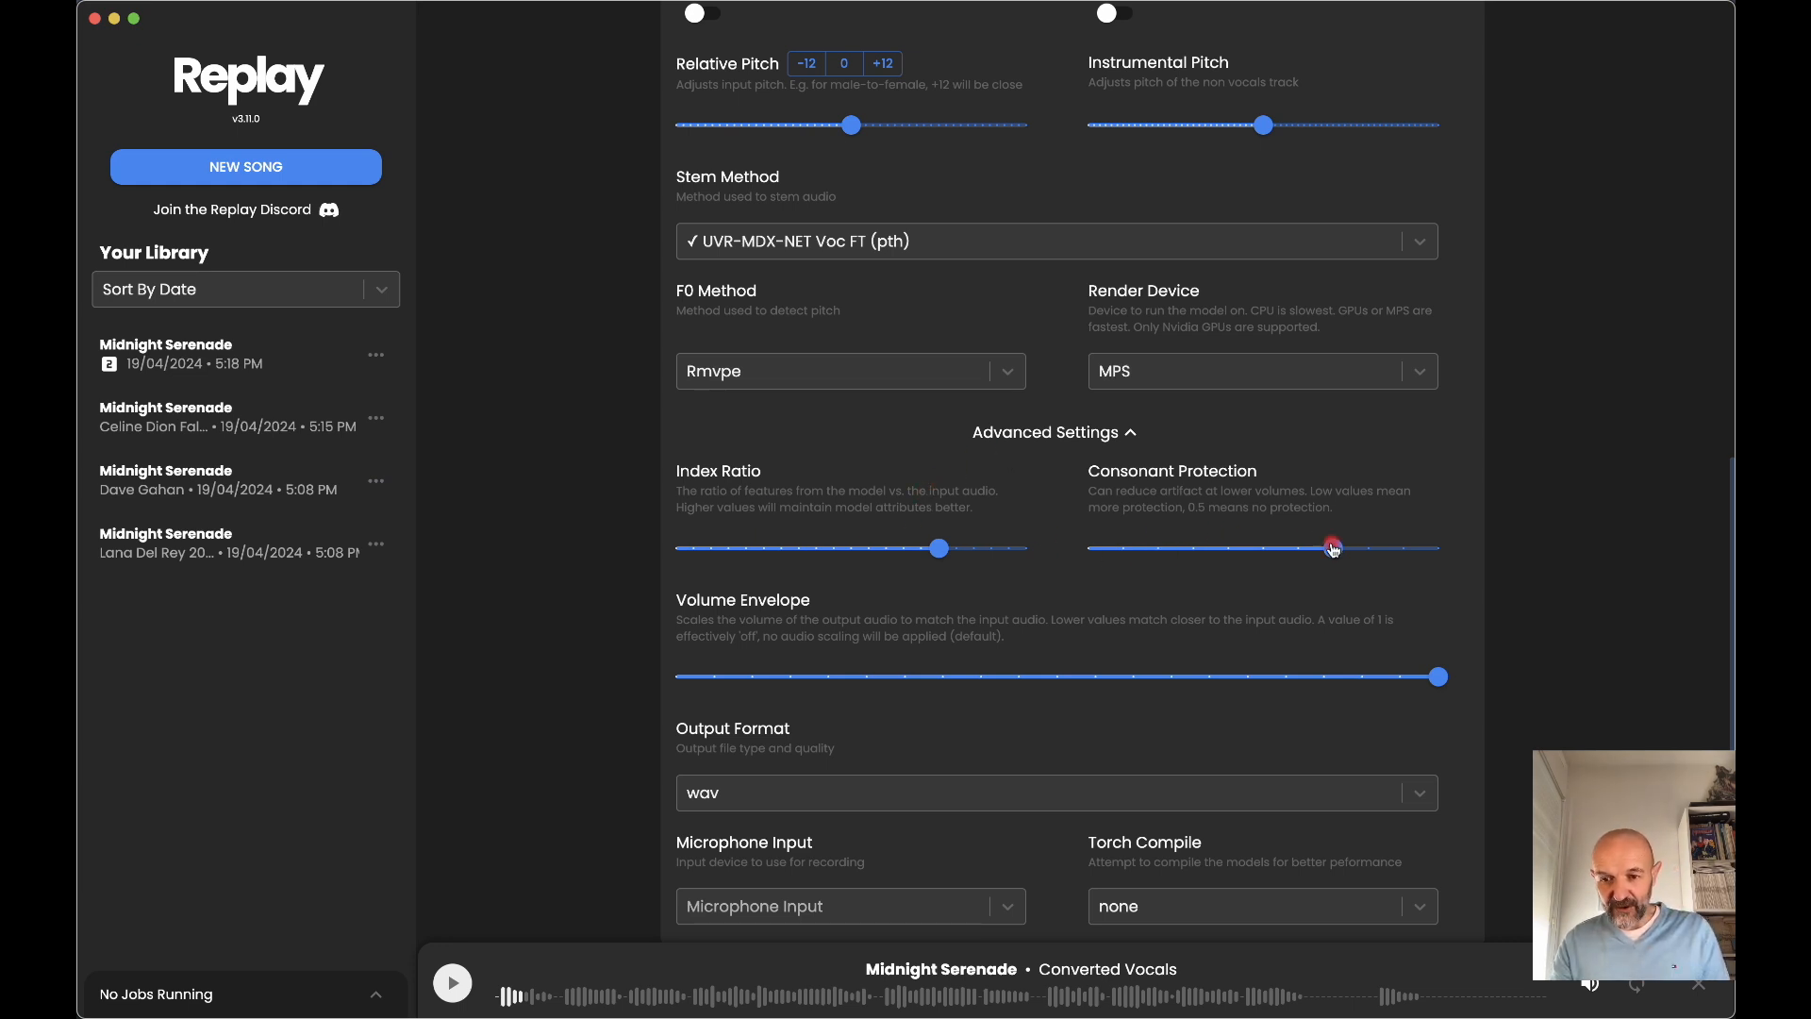
pyautogui.moveTo(1340, 560)
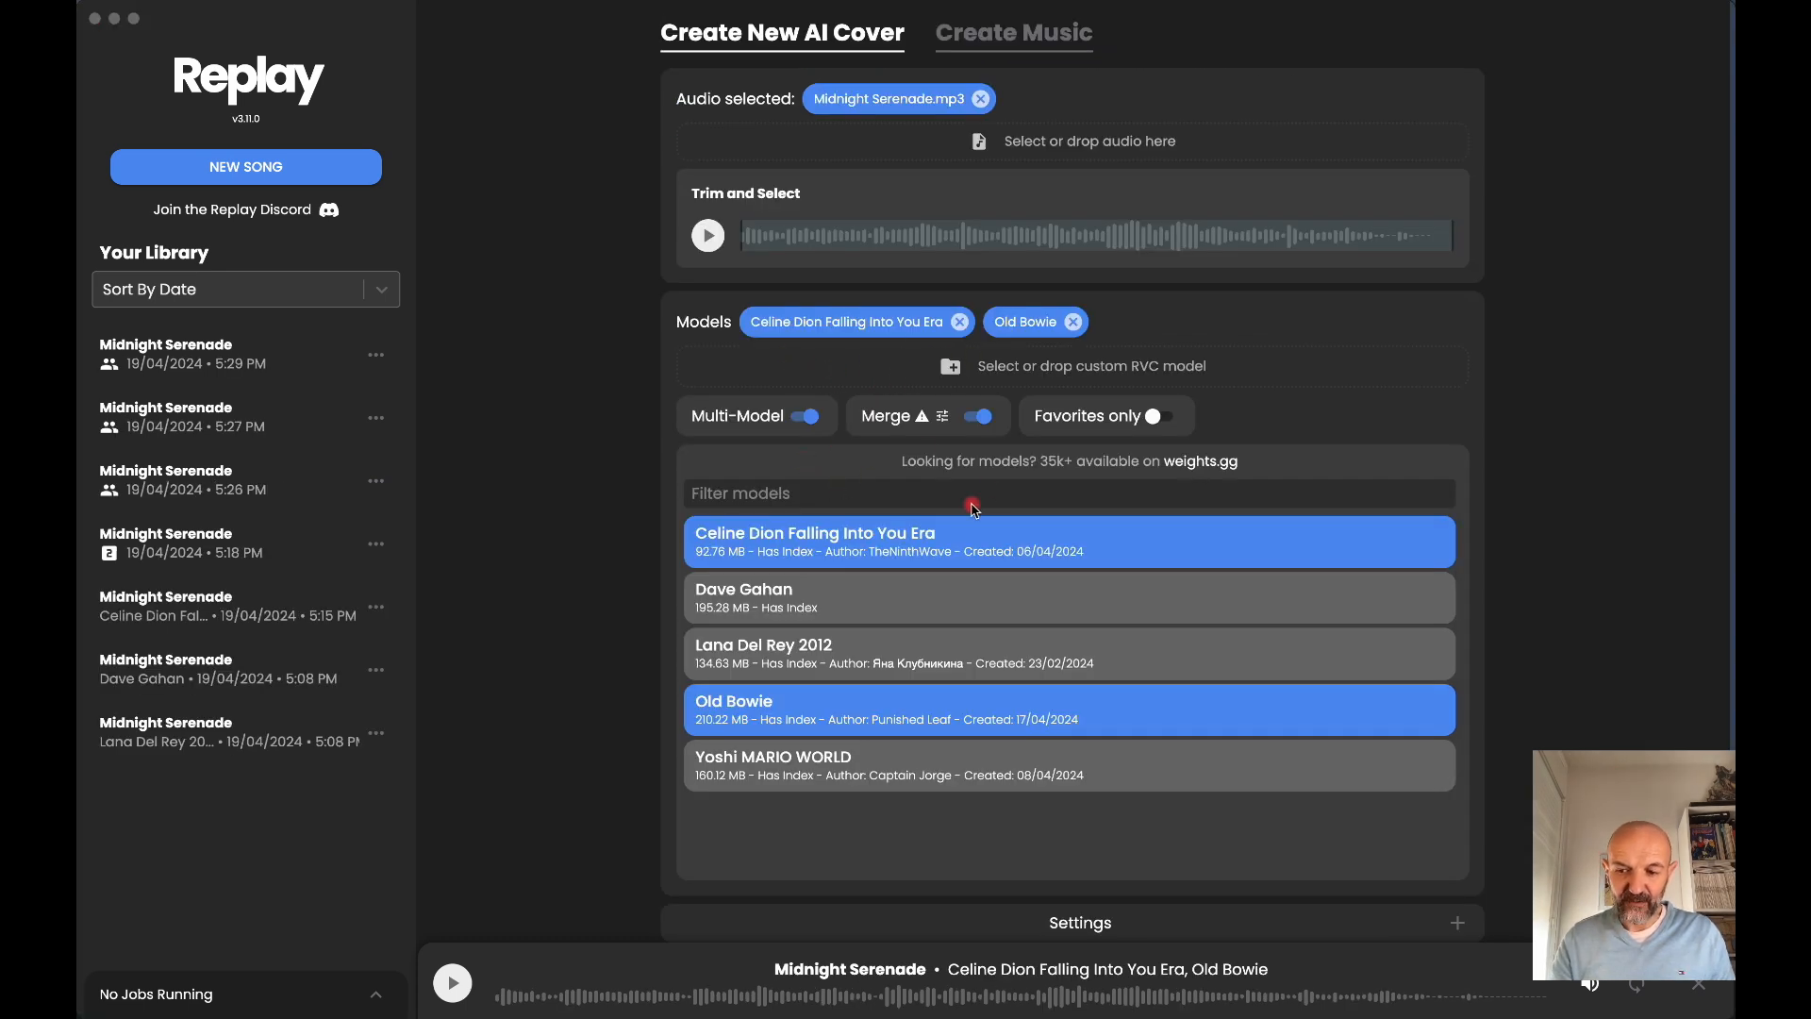
# - Create the Midnight Serenade cover with the Celine Dion Falling Into You Era and Old Bowie models merged
pyautogui.scroll(-3, 988, 653)
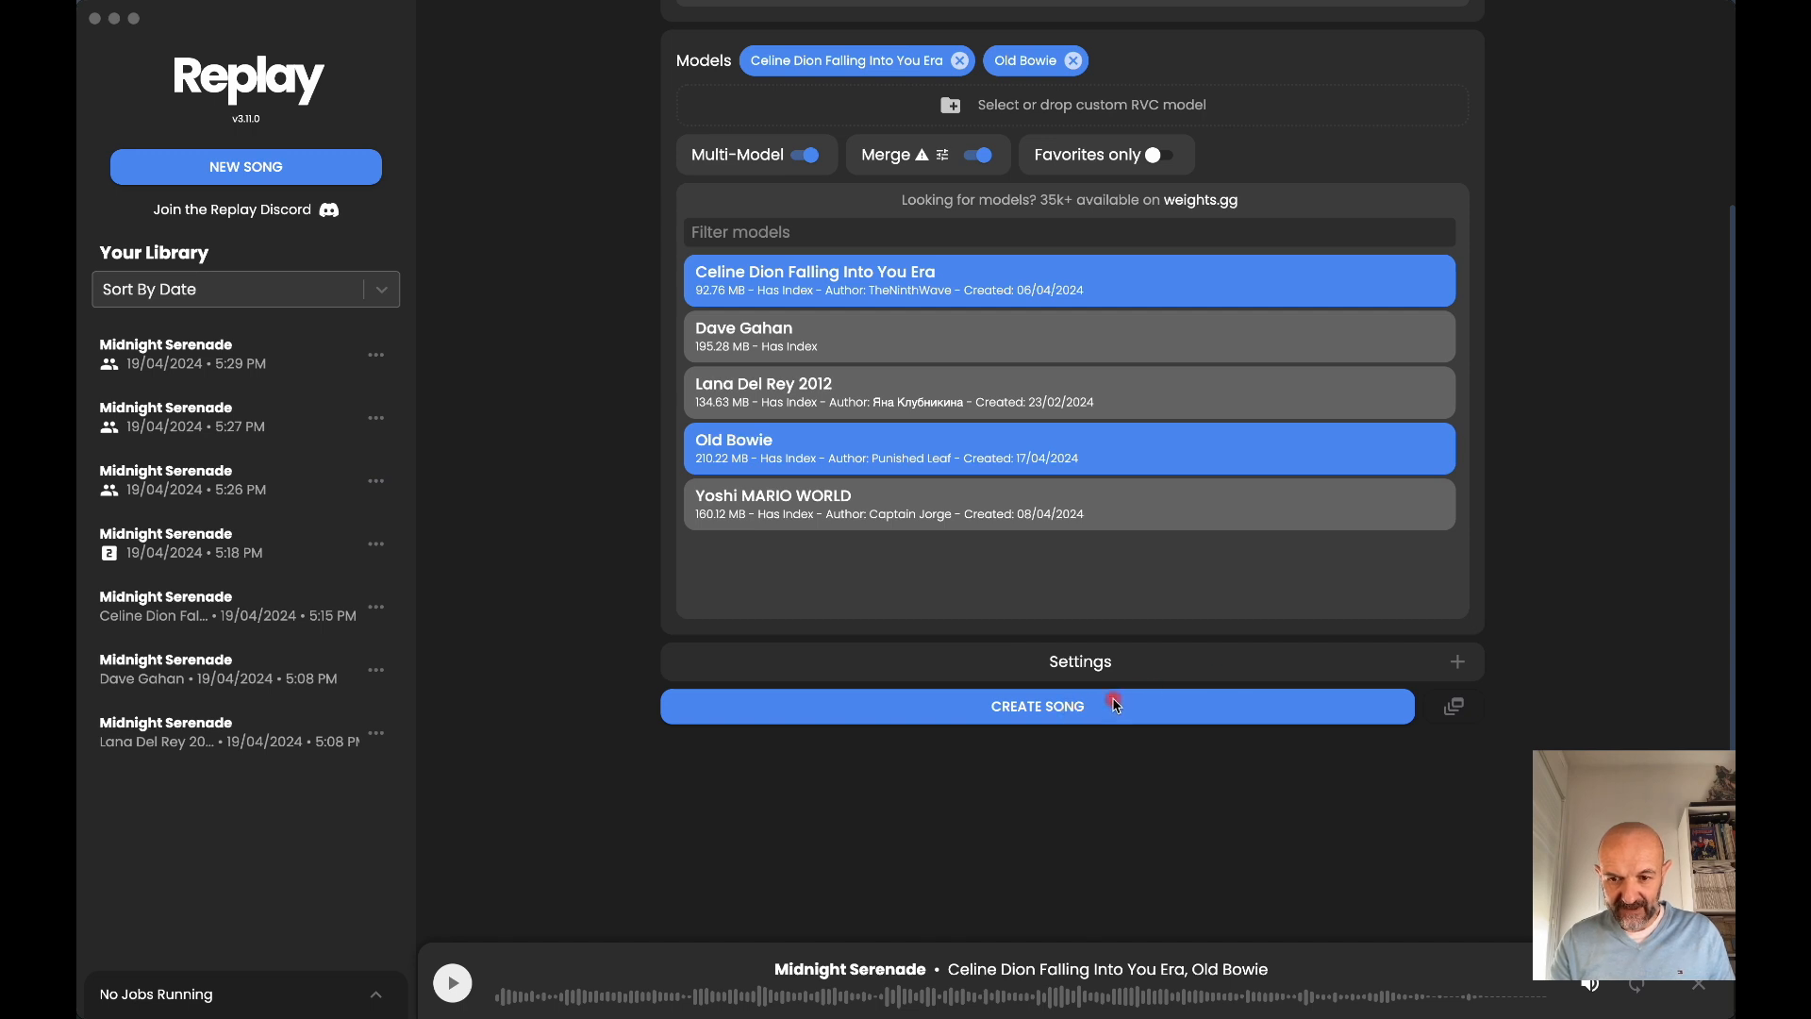
pyautogui.click(1035, 707)
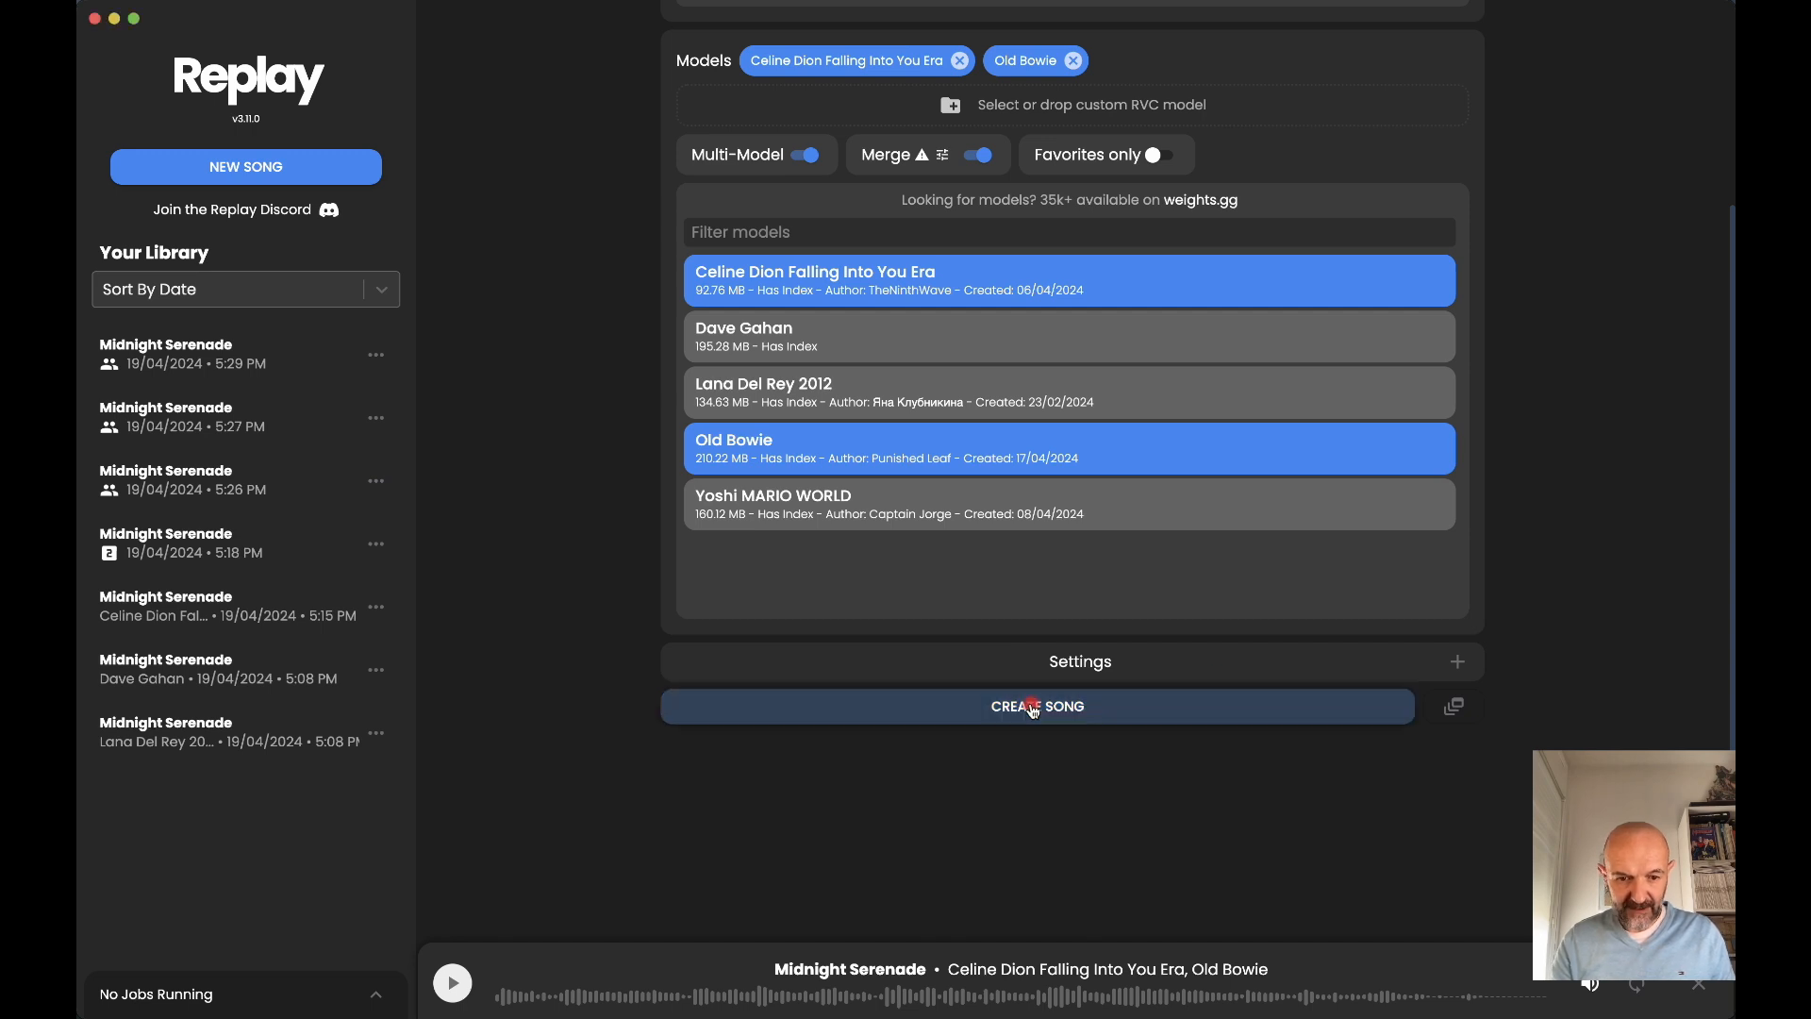
pyautogui.click(1020, 715)
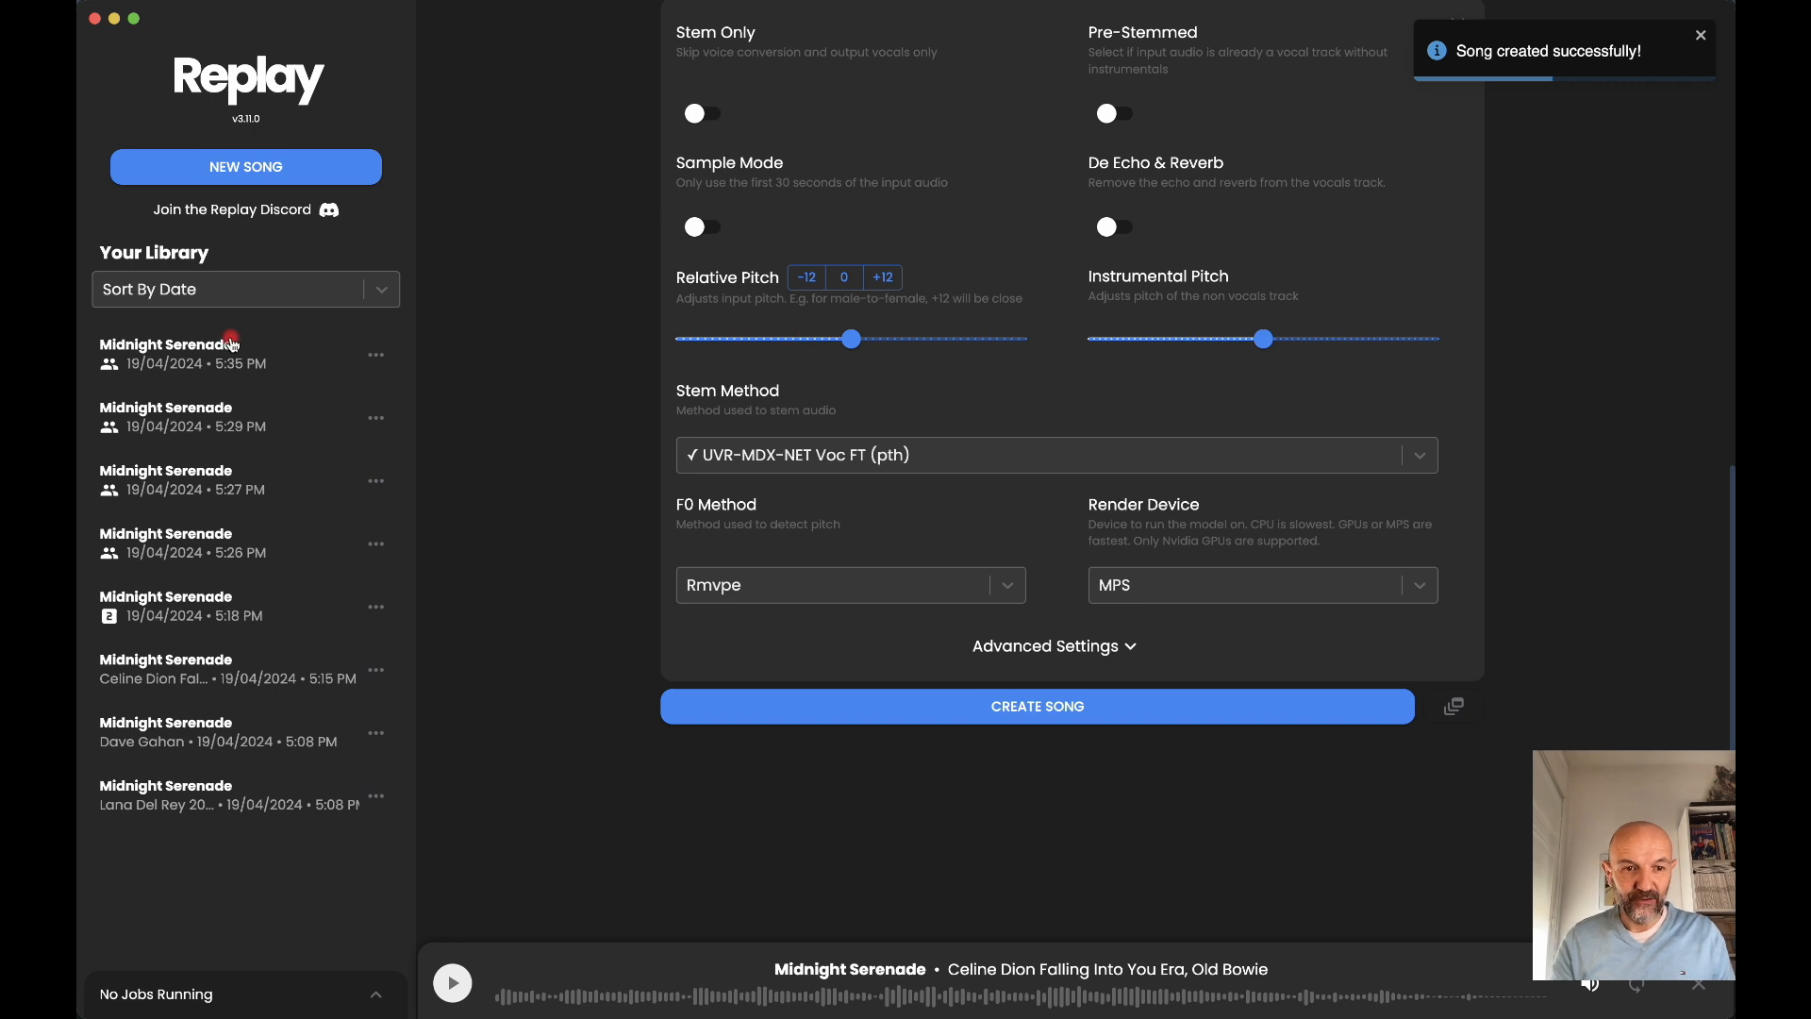
# - Open the newest merged Celine Dion and Old Bowie version and listen to it, skipping ahead in the song
pyautogui.click(273, 347)
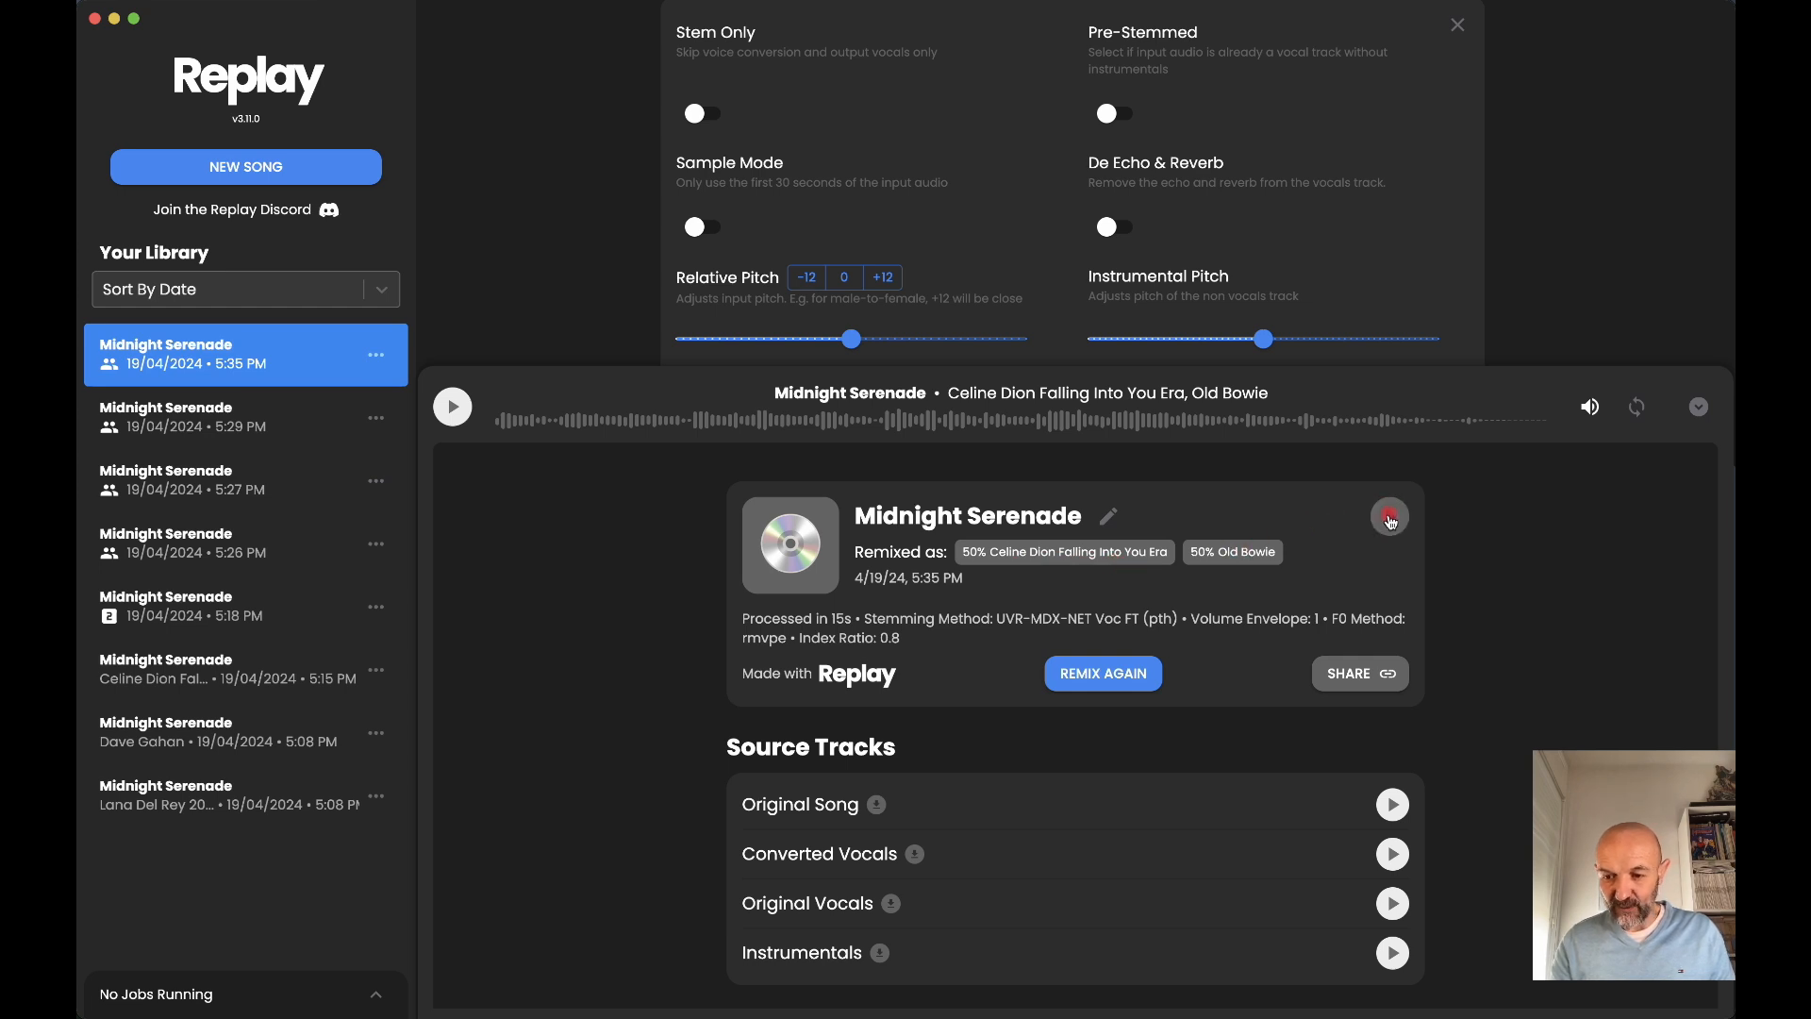
pyautogui.click(1391, 519)
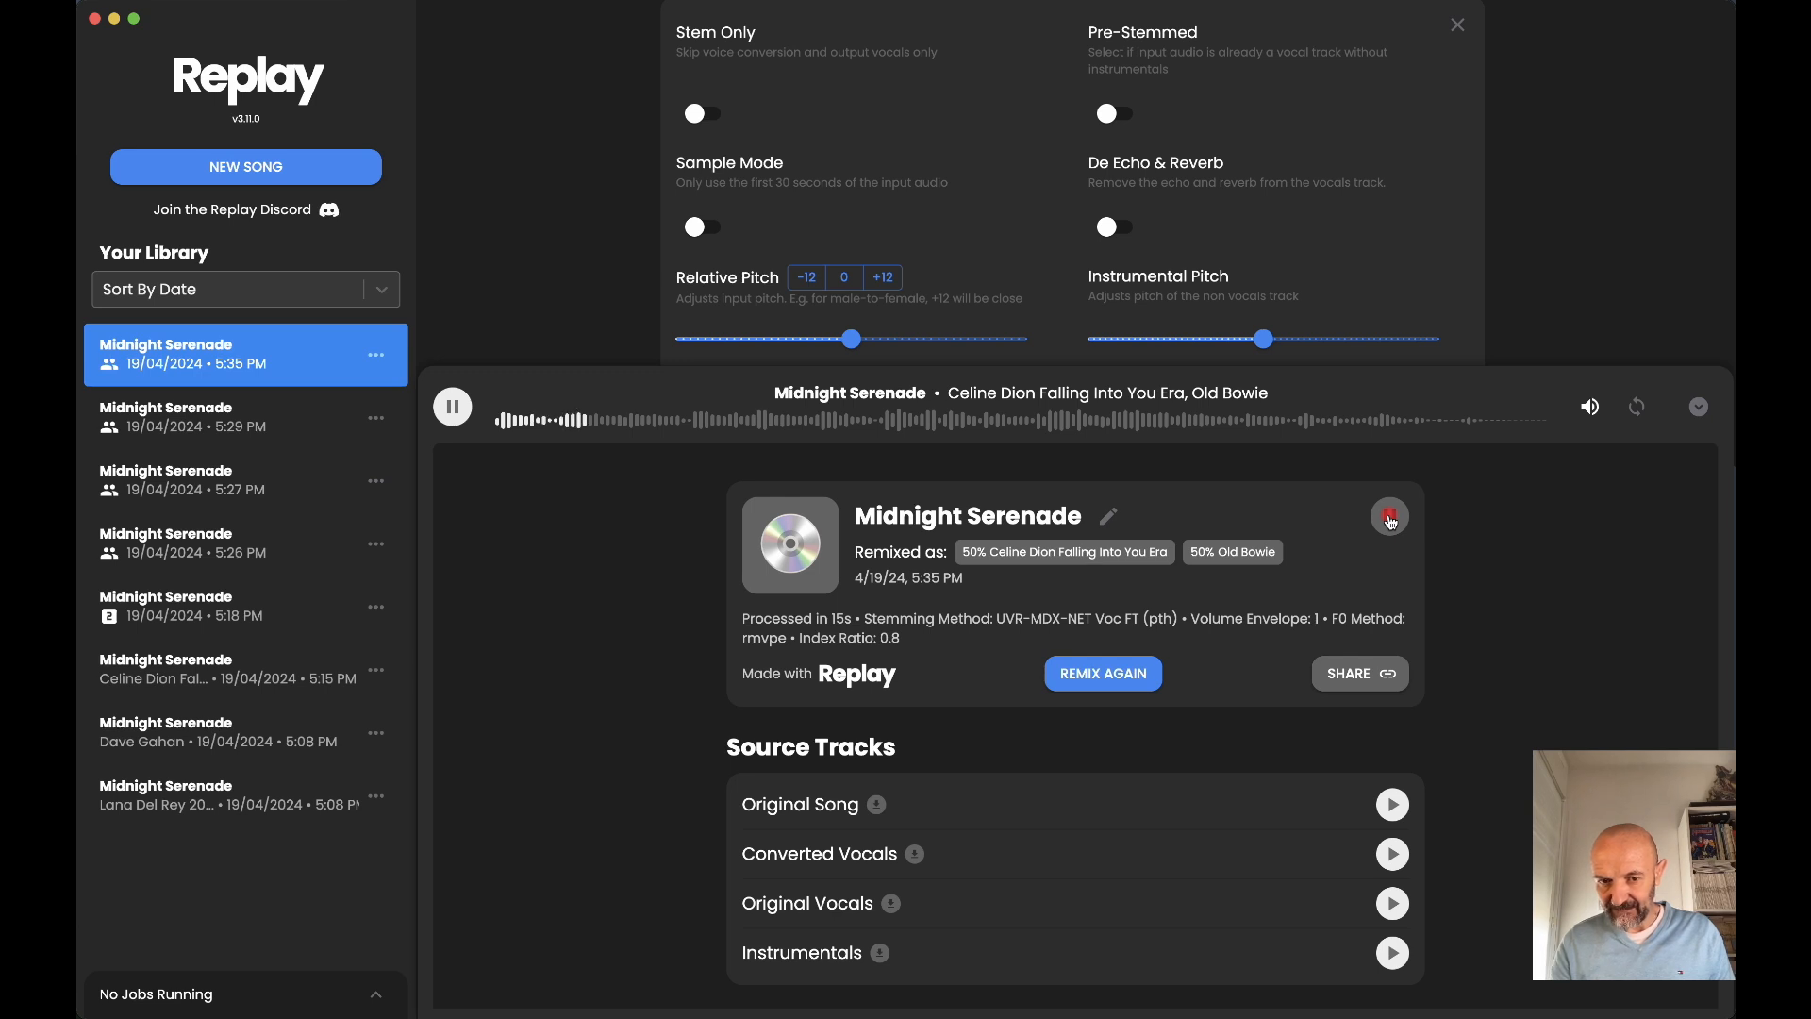
pyautogui.click(743, 420)
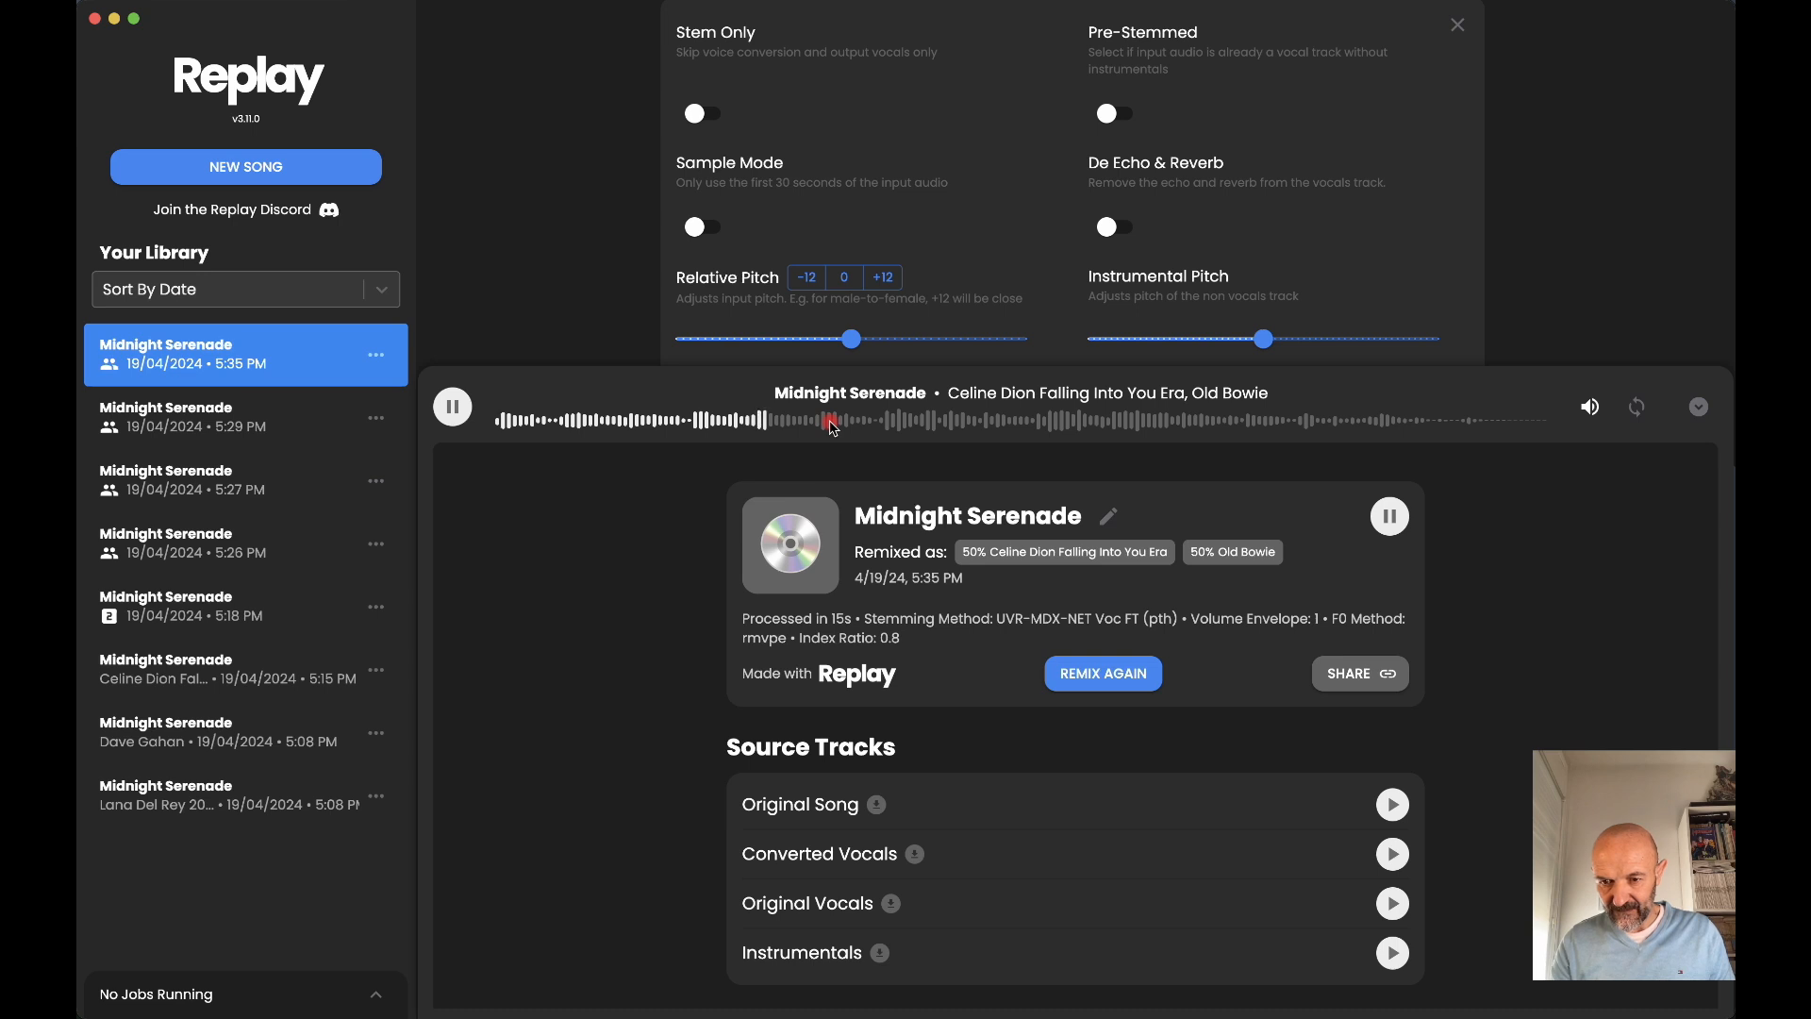
# - Stop playback, load the merged Celine Dion and Old Bowie version for remixing, and collapse its details to view the cover form
pyautogui.click(1392, 517)
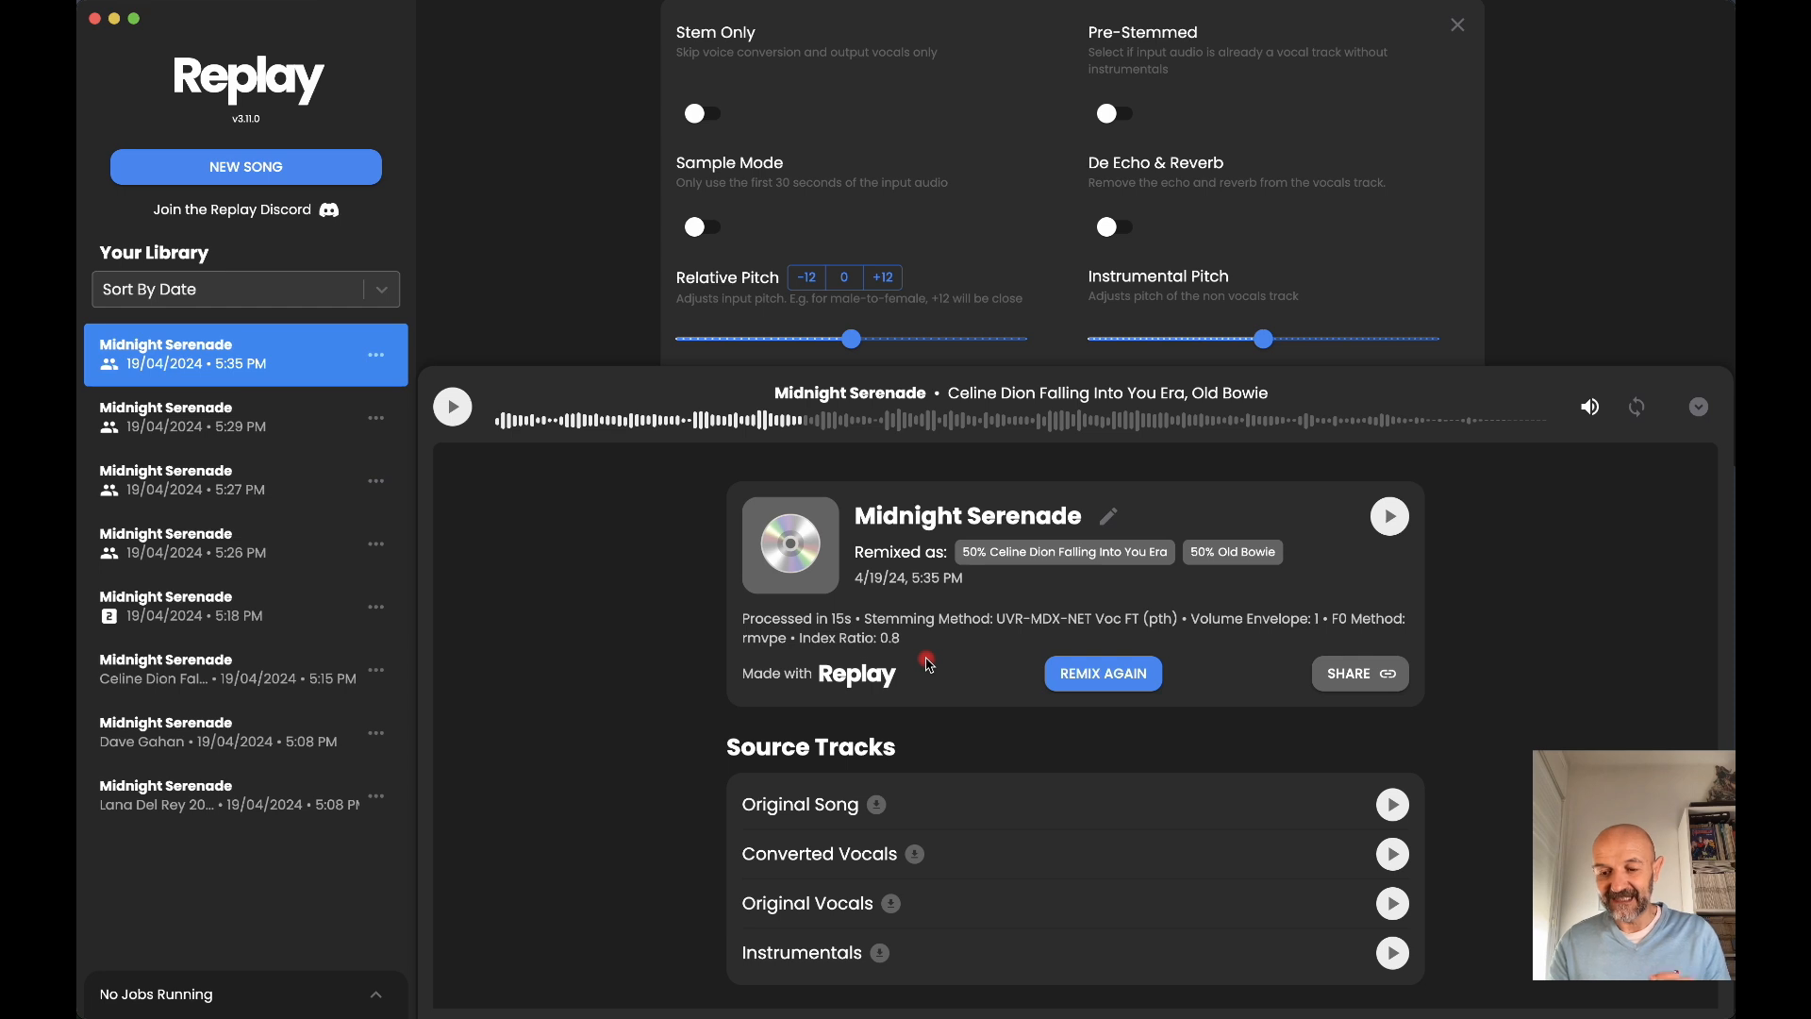
pyautogui.click(1094, 673)
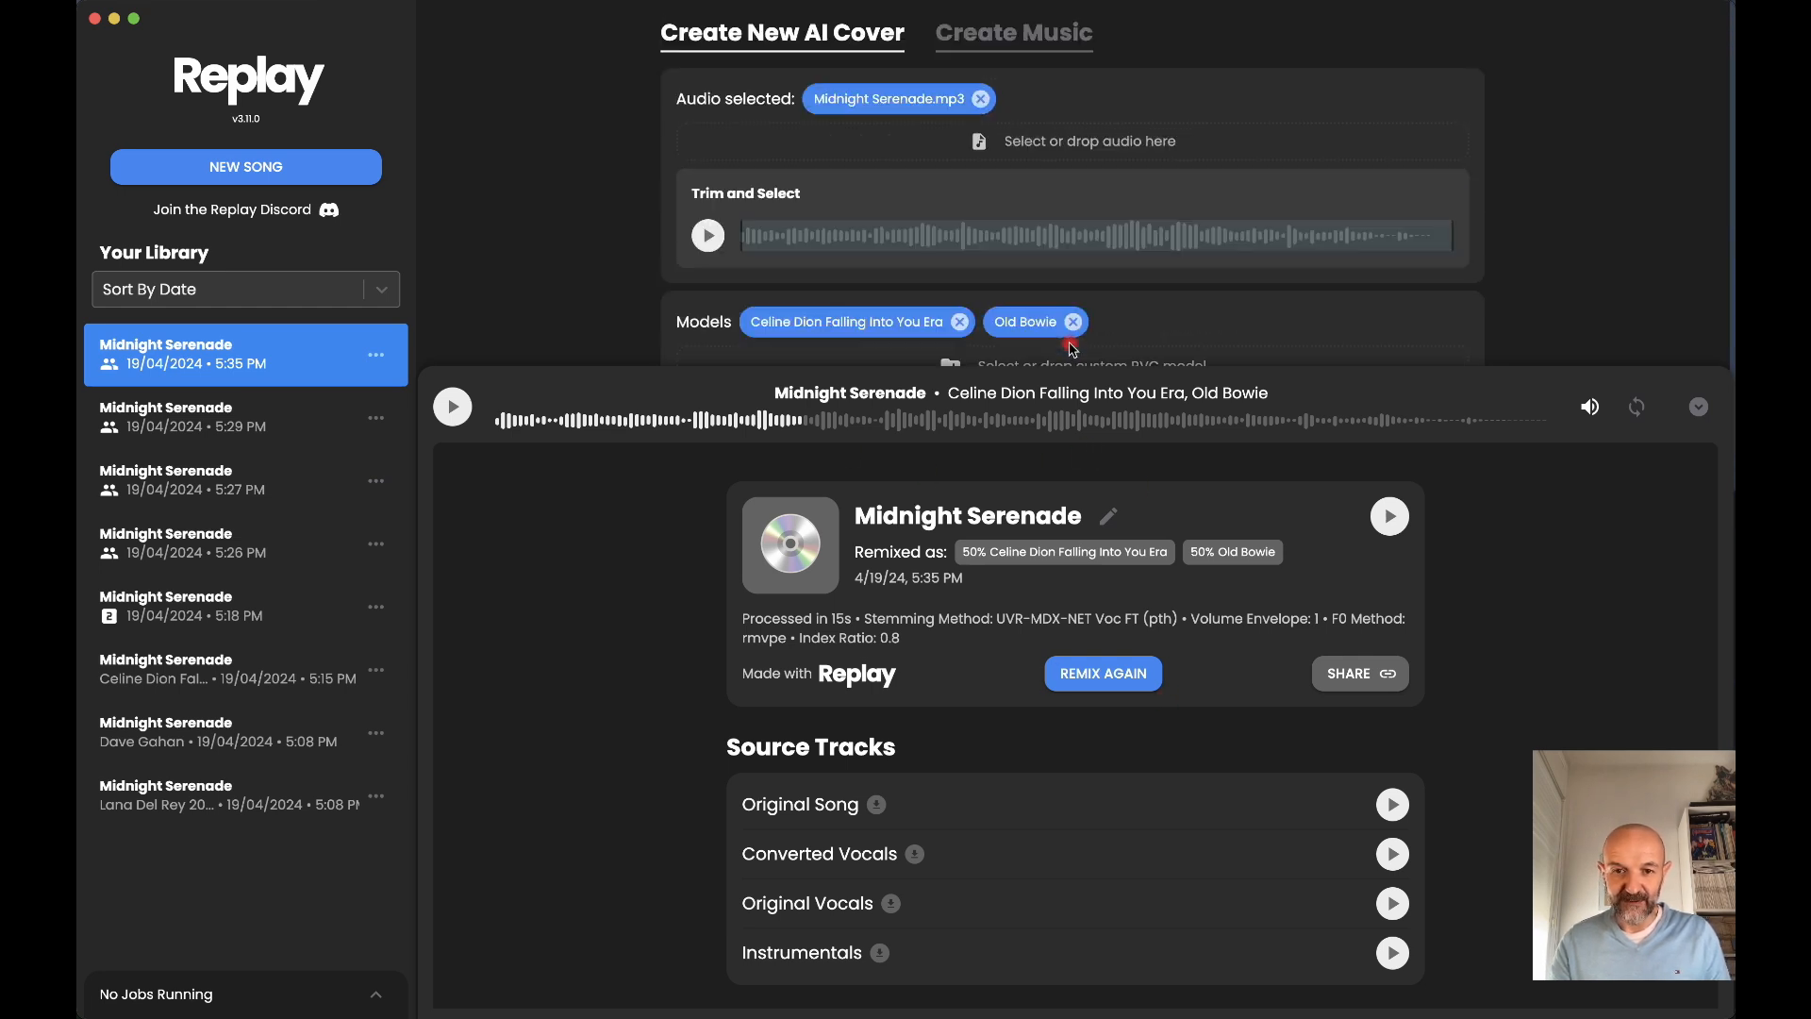
pyautogui.click(1697, 410)
pyautogui.scroll(-5, 1071, 745)
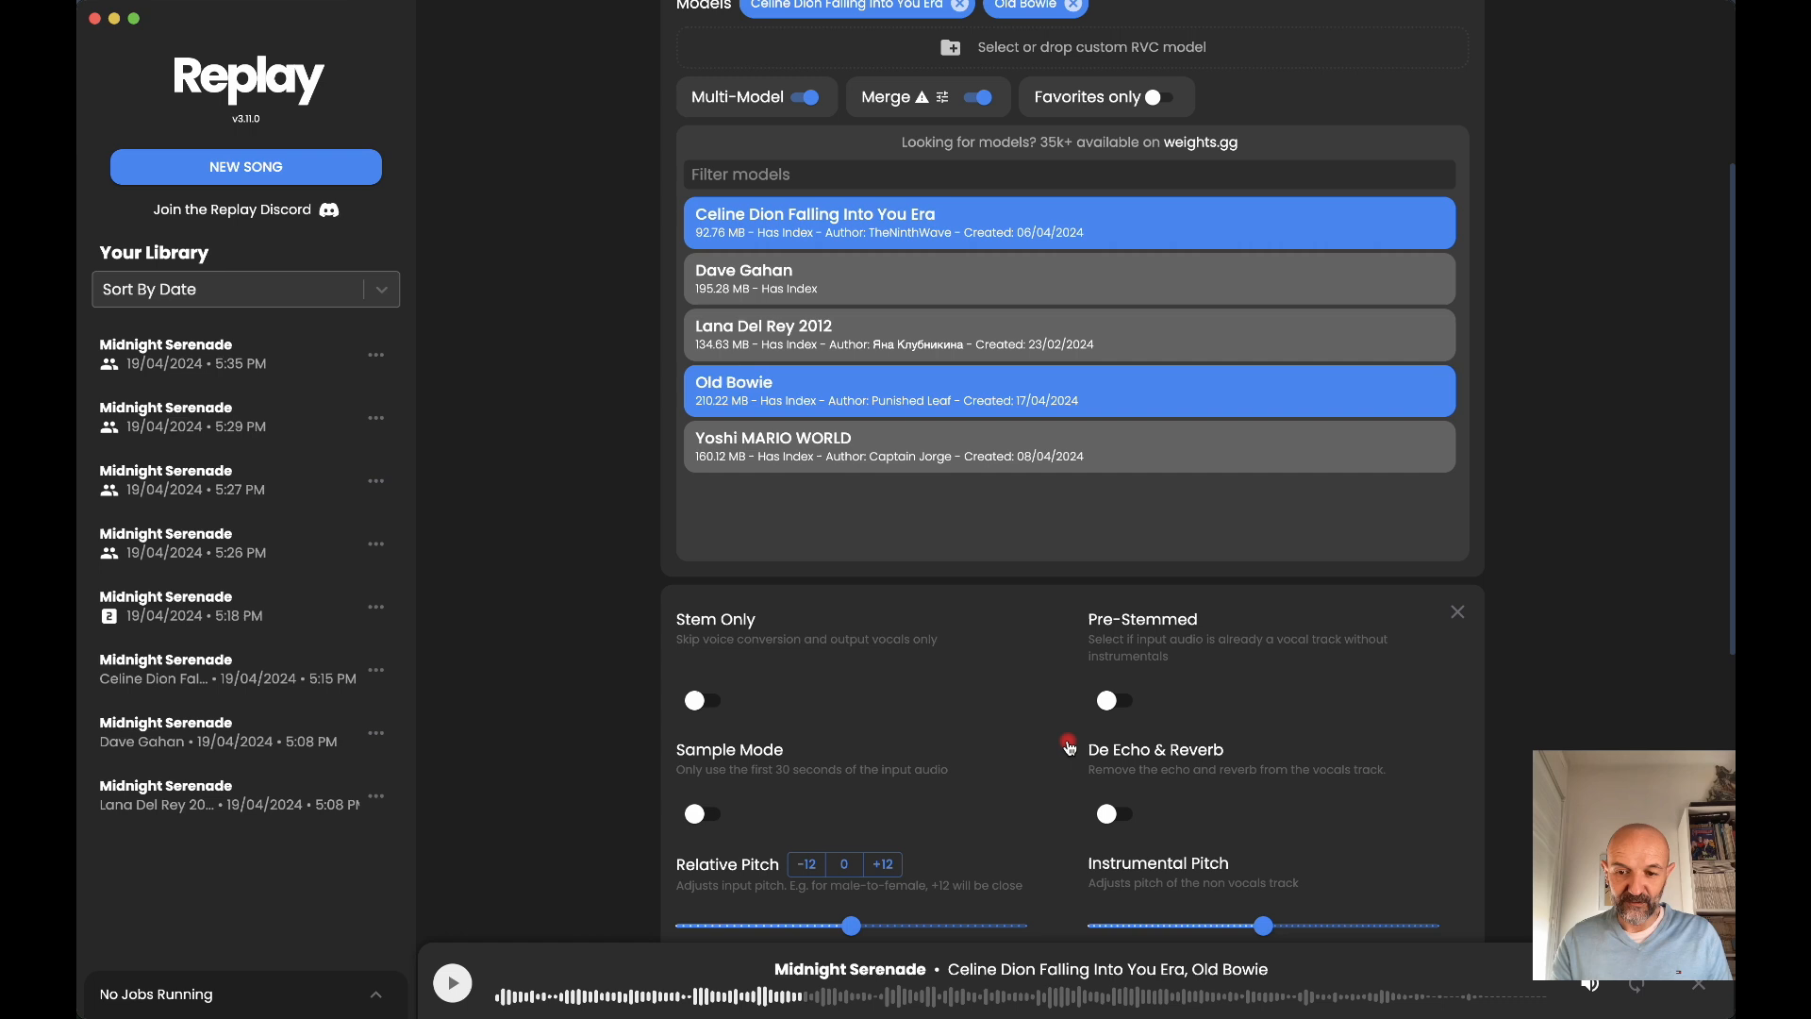
pyautogui.scroll(5, 1070, 745)
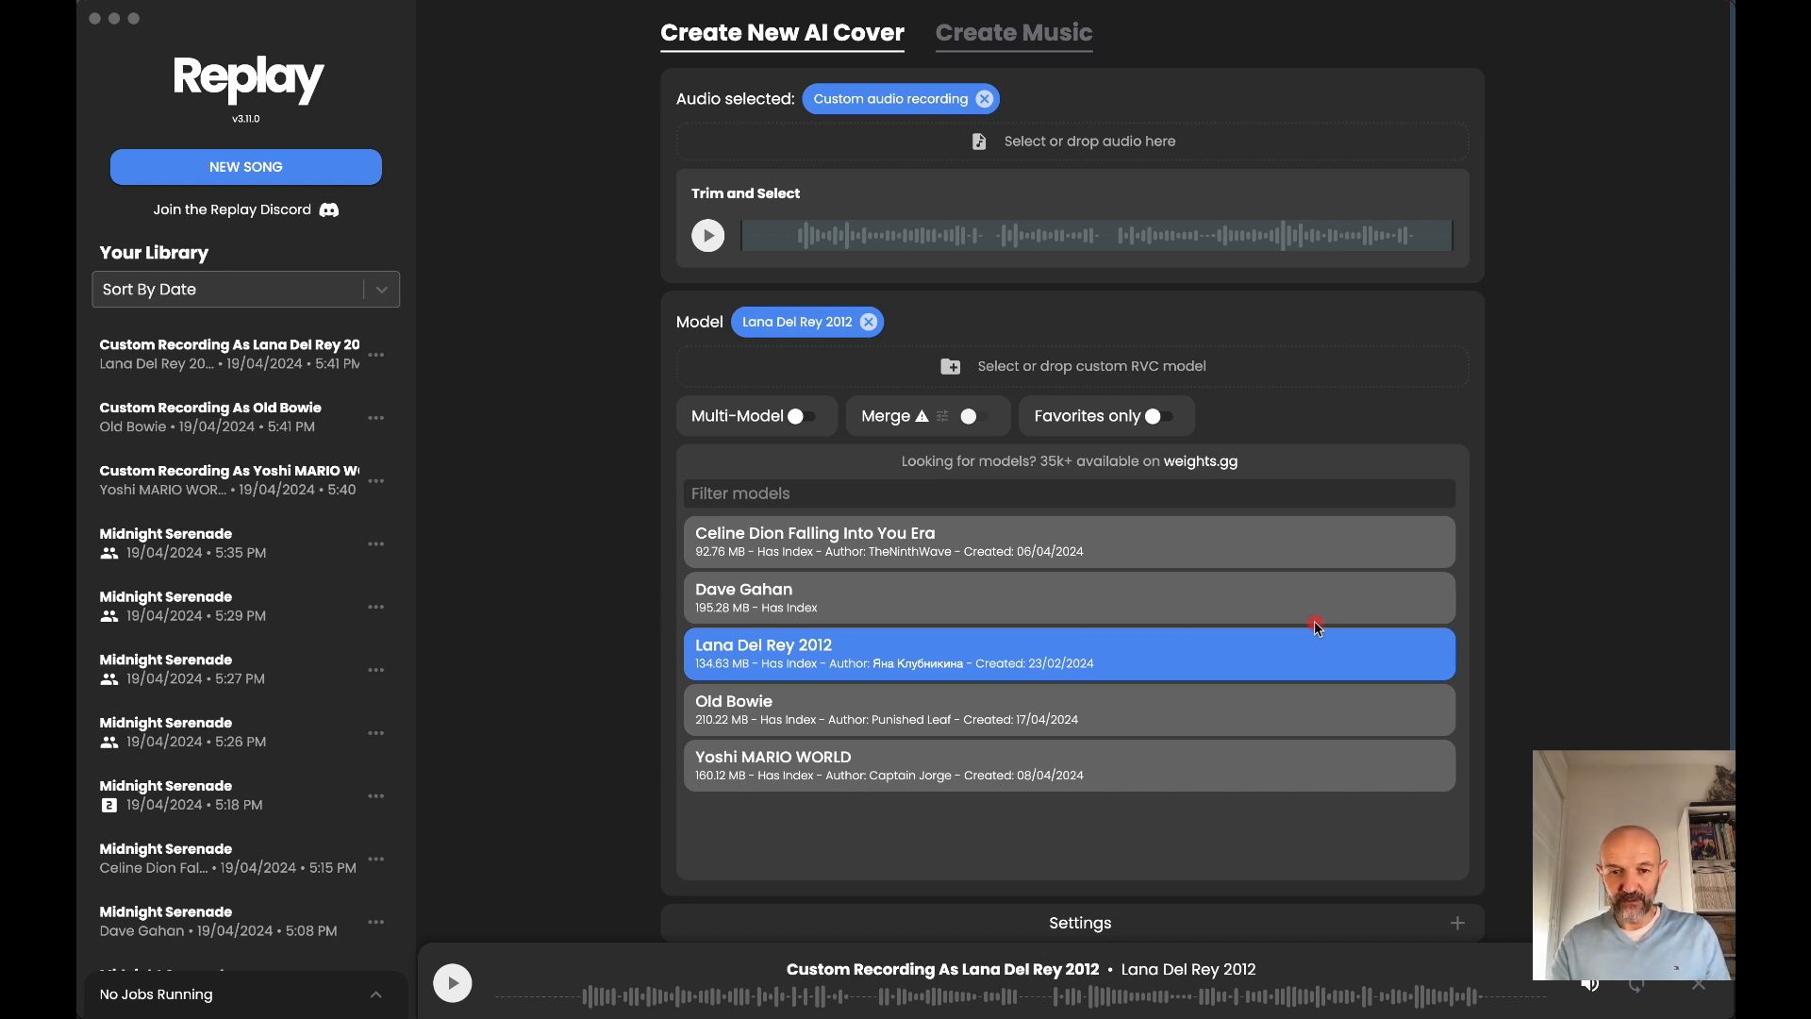
# - Remove Lana Del Rey 2012 from the selected models of the custom audio recording
pyautogui.click(872, 324)
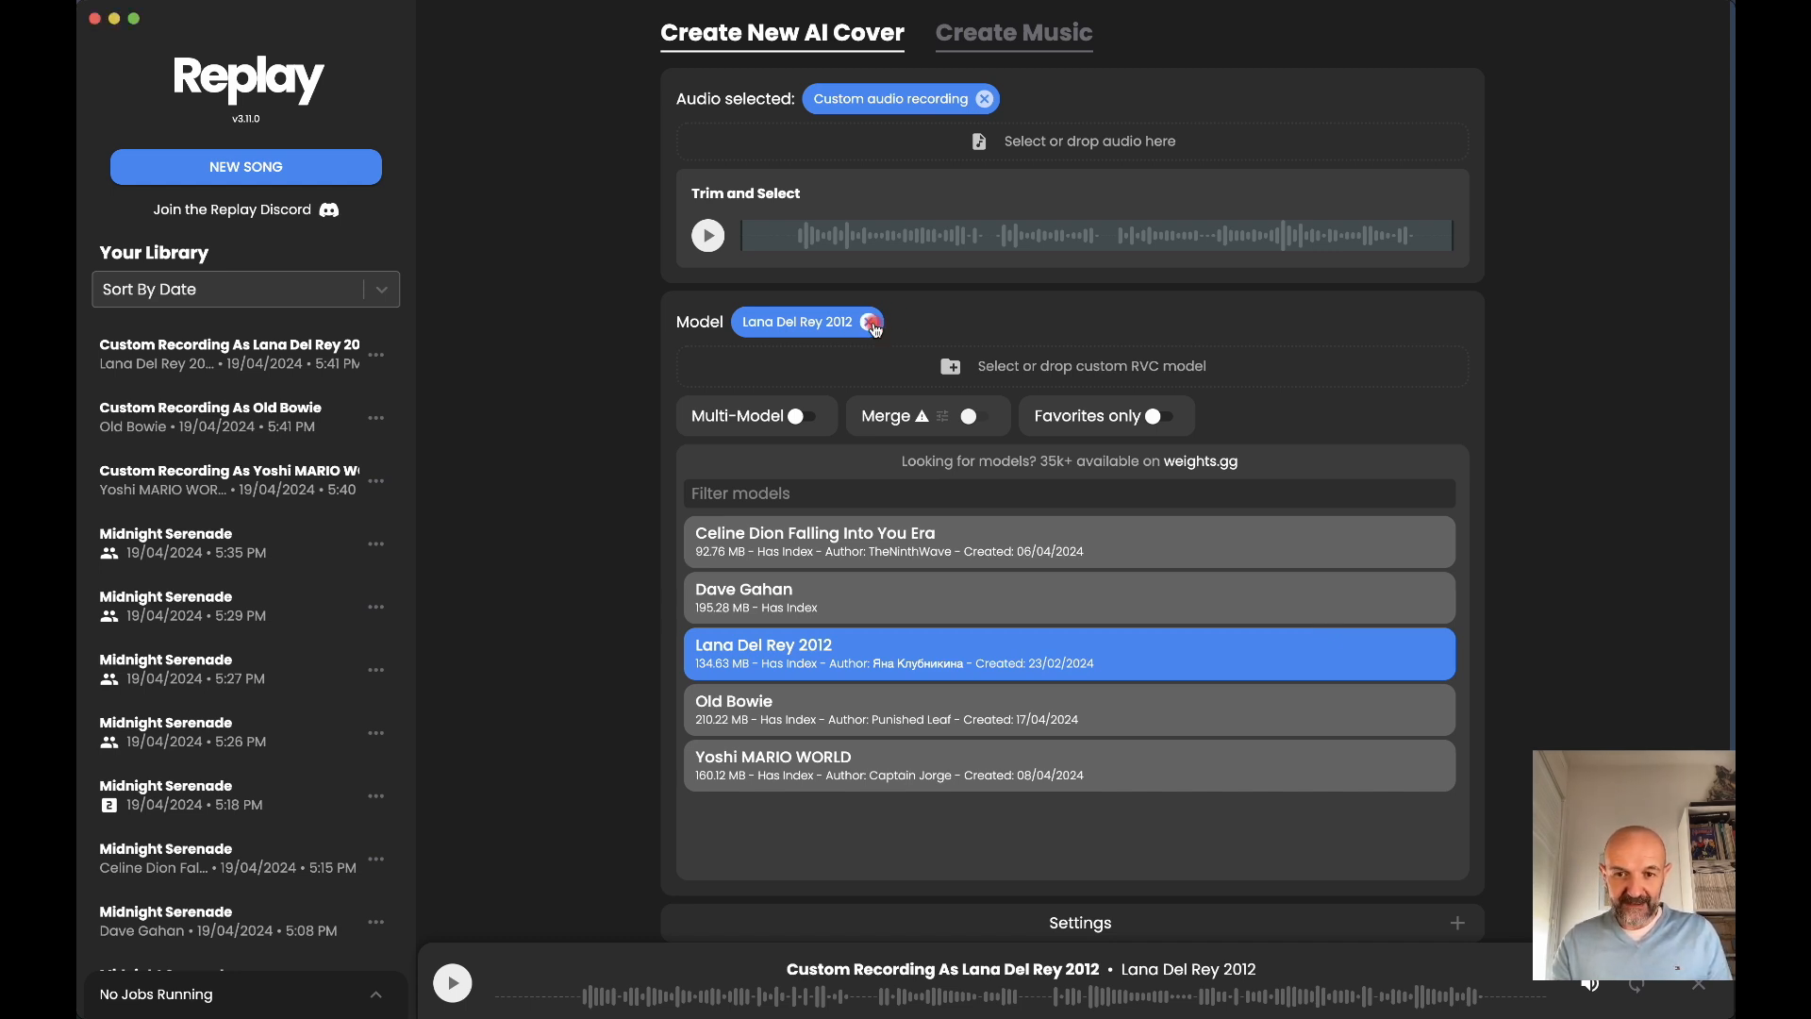
pyautogui.click(871, 323)
pyautogui.moveTo(932, 415)
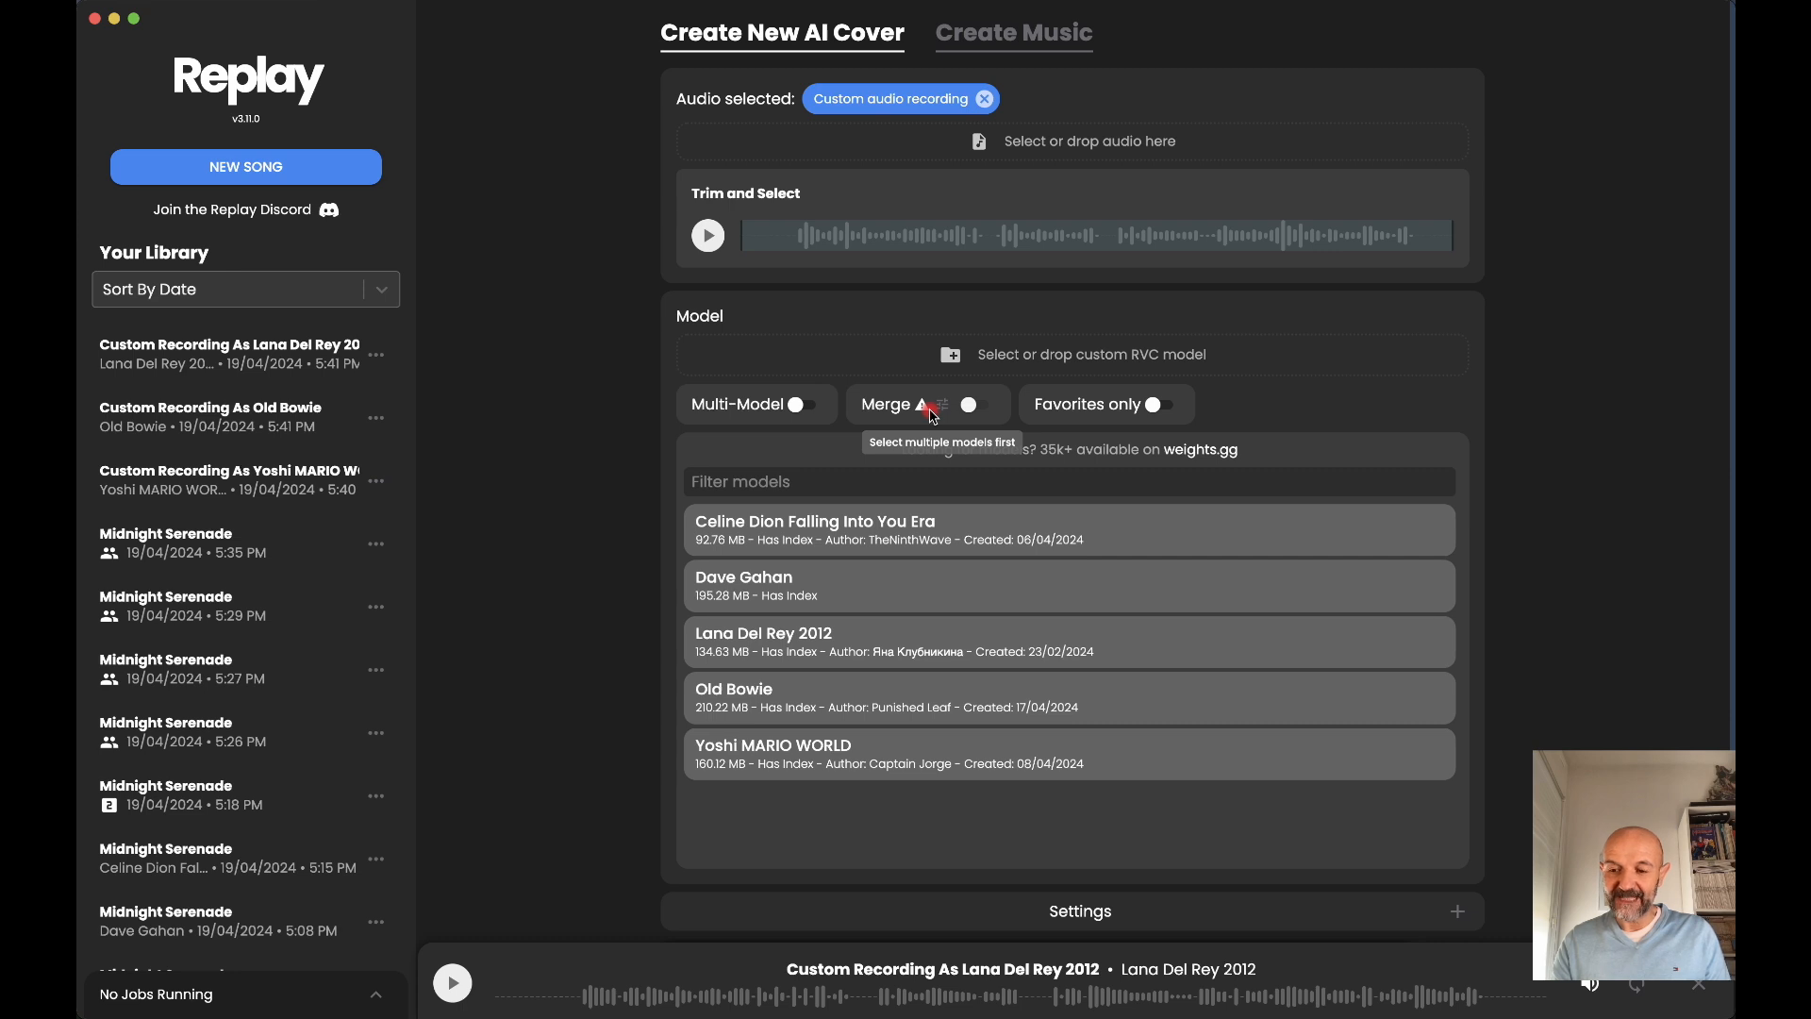
# - Record and save a custom melody for Create Music, and play part of it back
pyautogui.click(1011, 36)
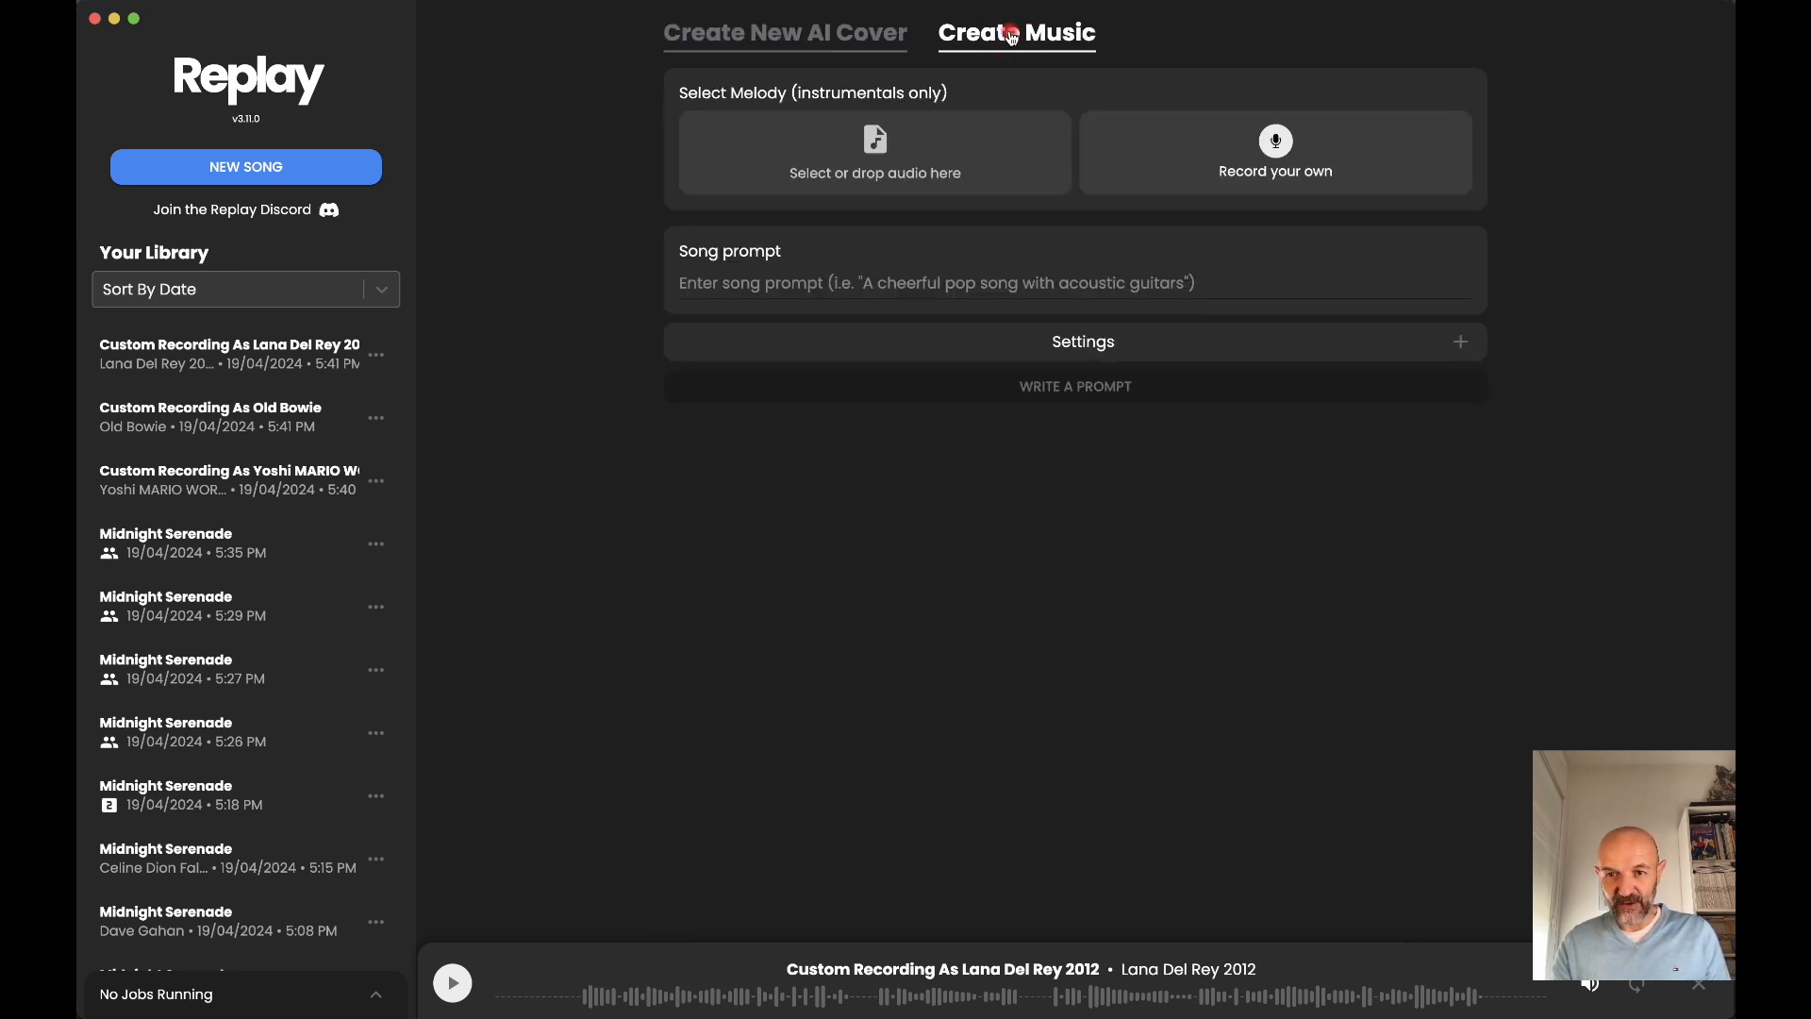
pyautogui.click(1278, 143)
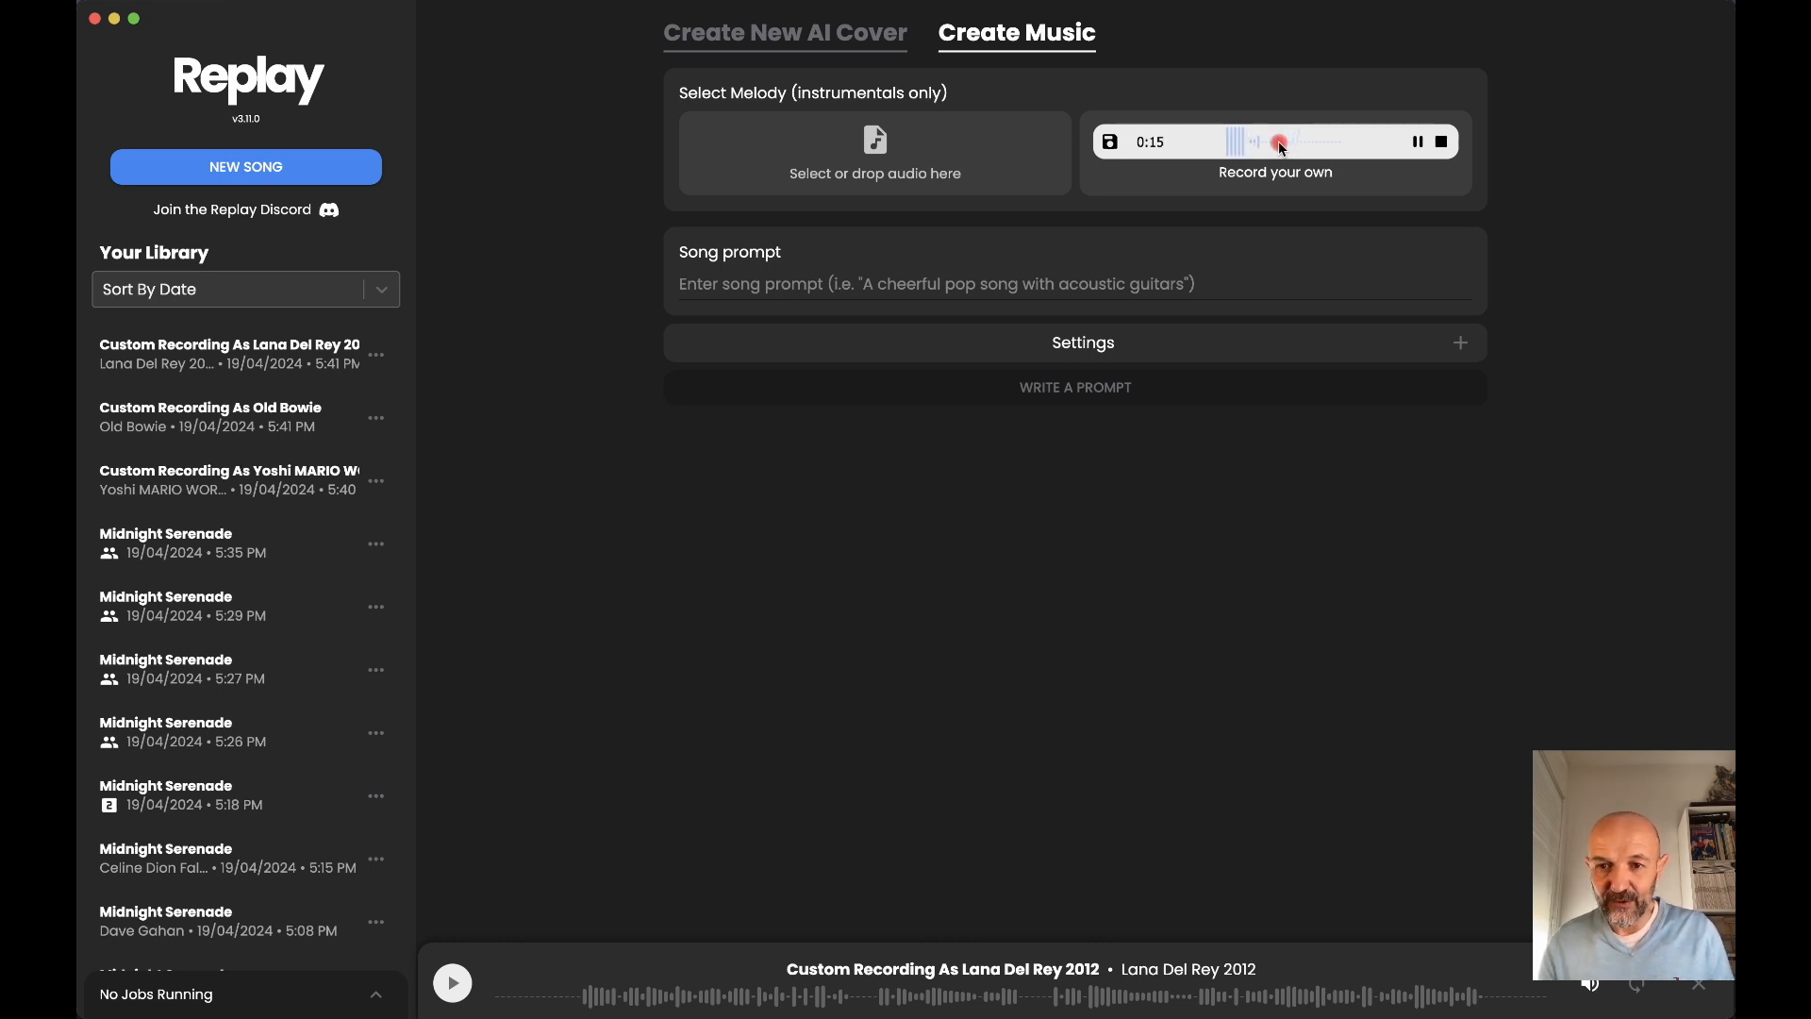
pyautogui.click(1111, 142)
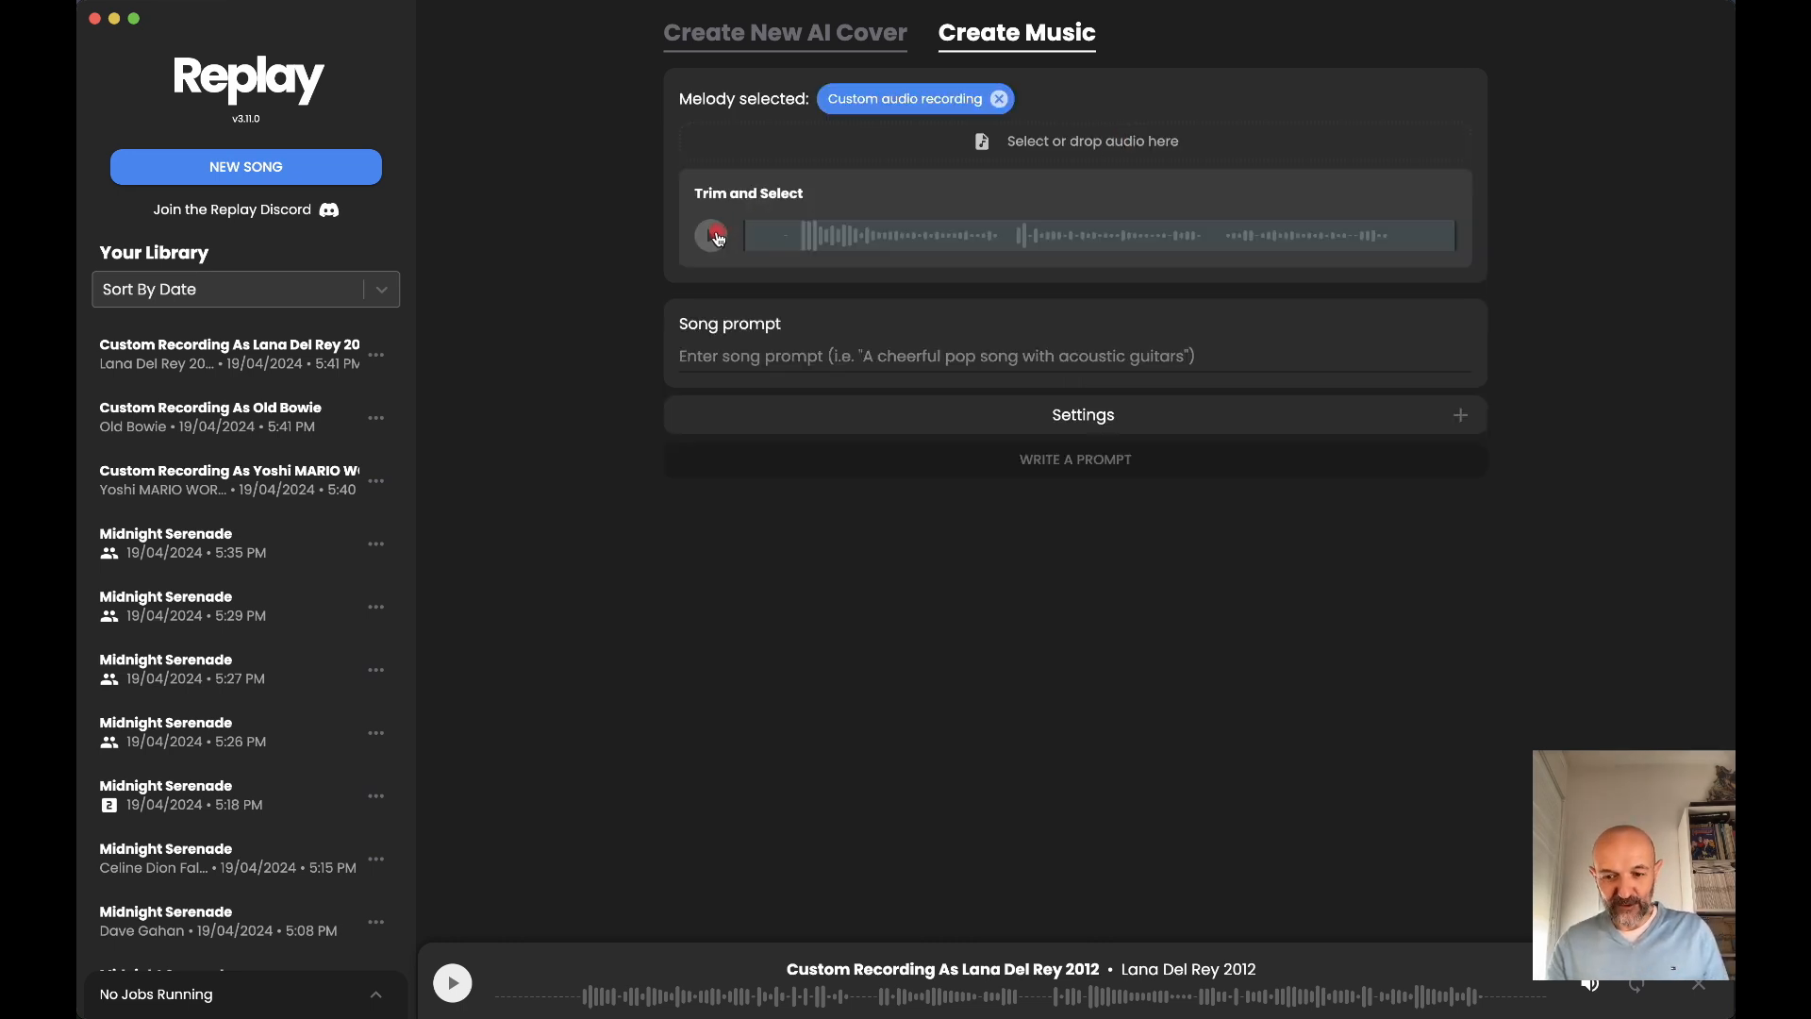
pyautogui.click(716, 236)
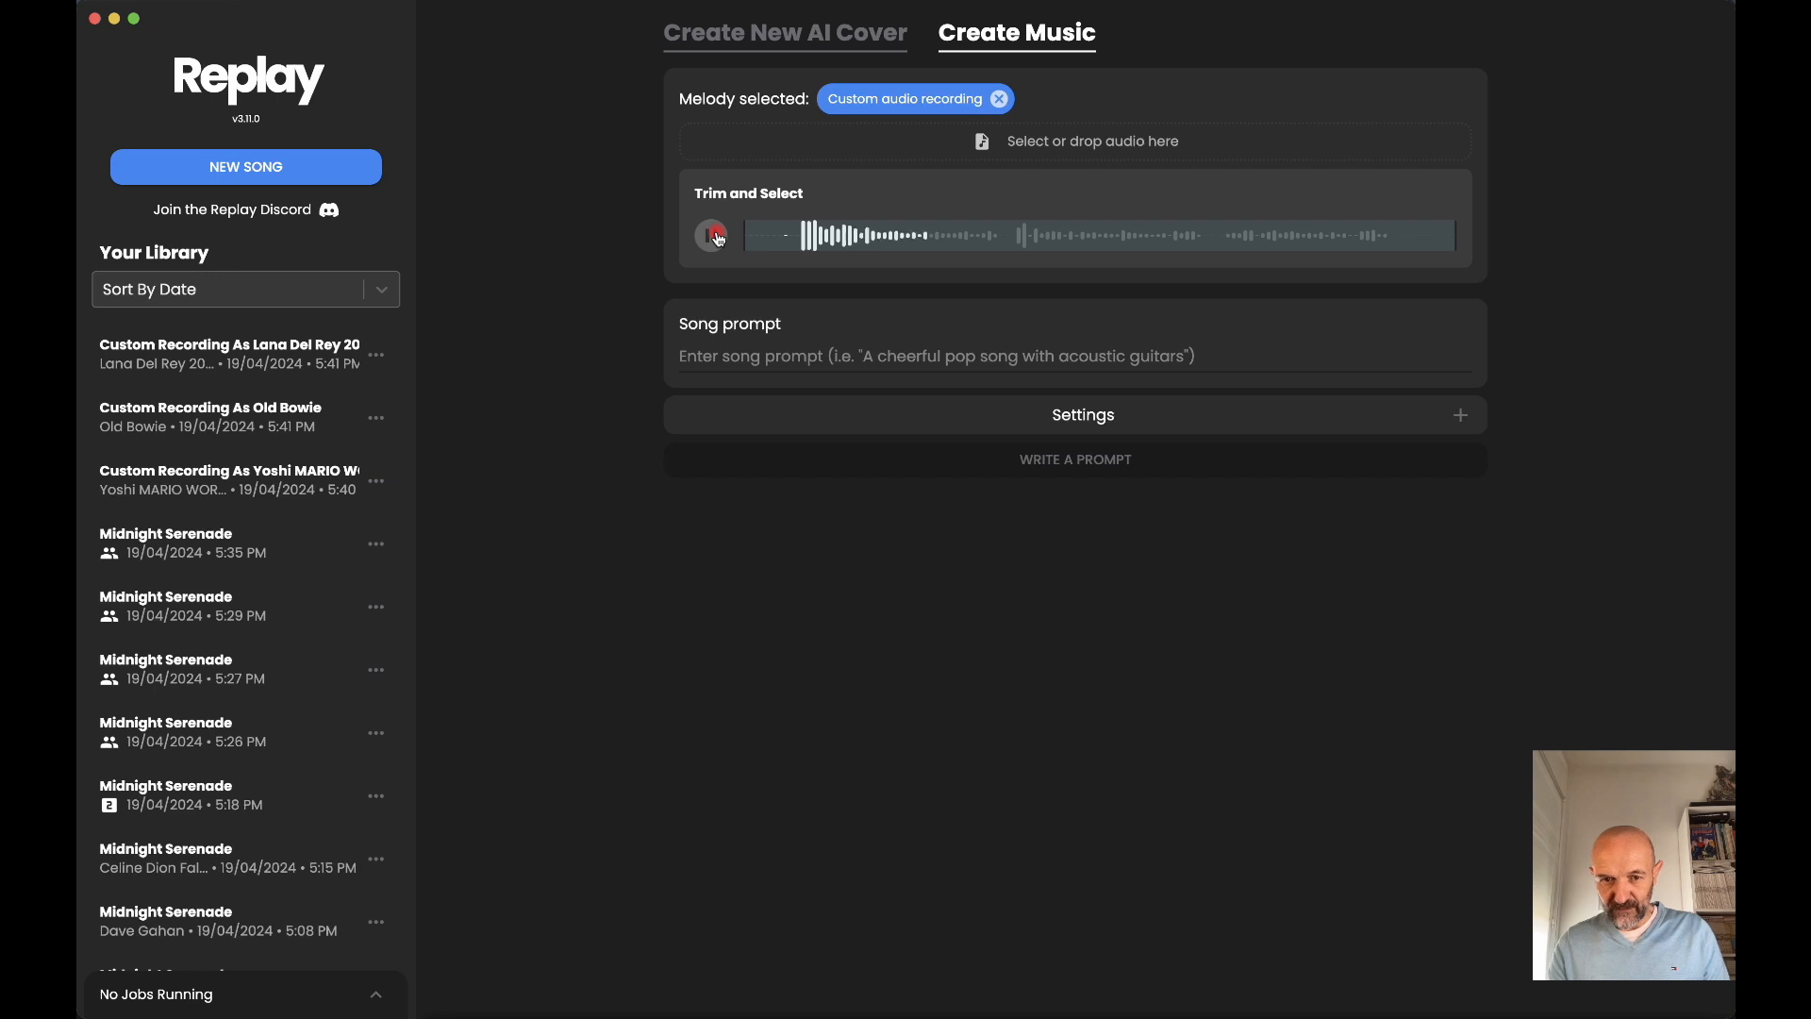
pyautogui.click(717, 237)
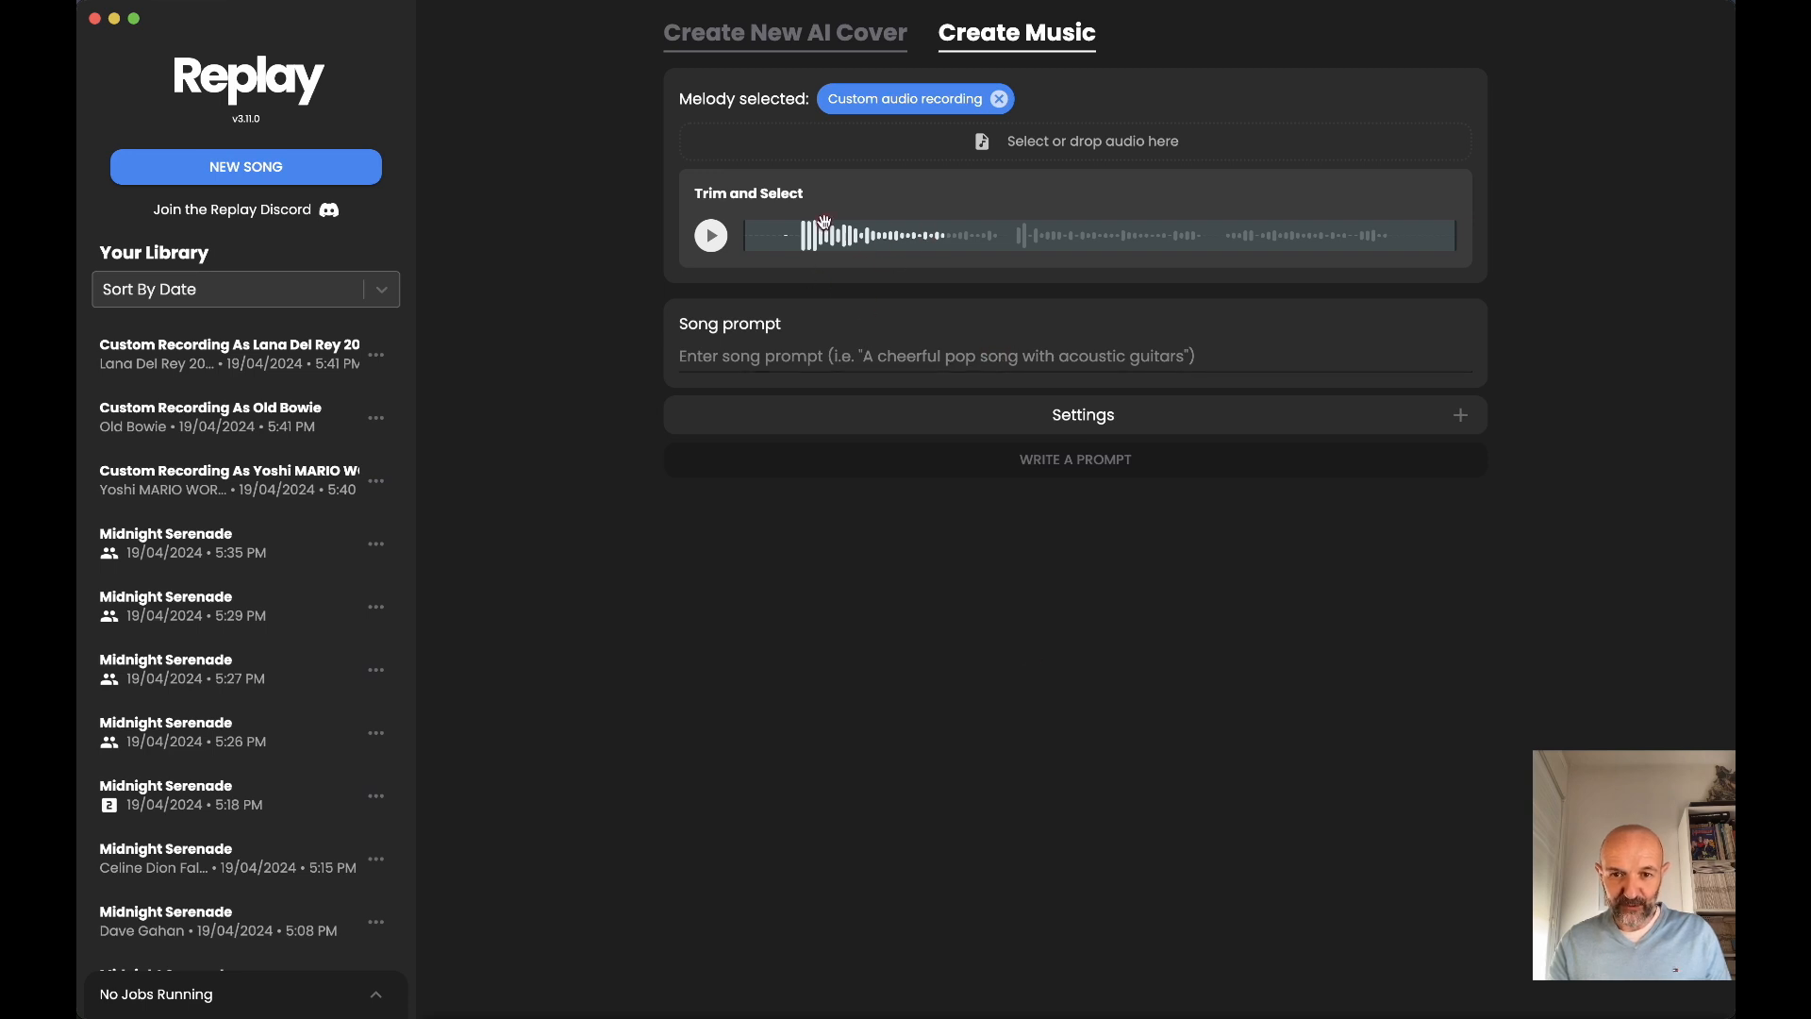
# - Create an AI cover of the custom recording with Multi-Model on, using Yoshi MARIO WORLD and Celine Dion Falling Into You Era
pyautogui.click(766, 36)
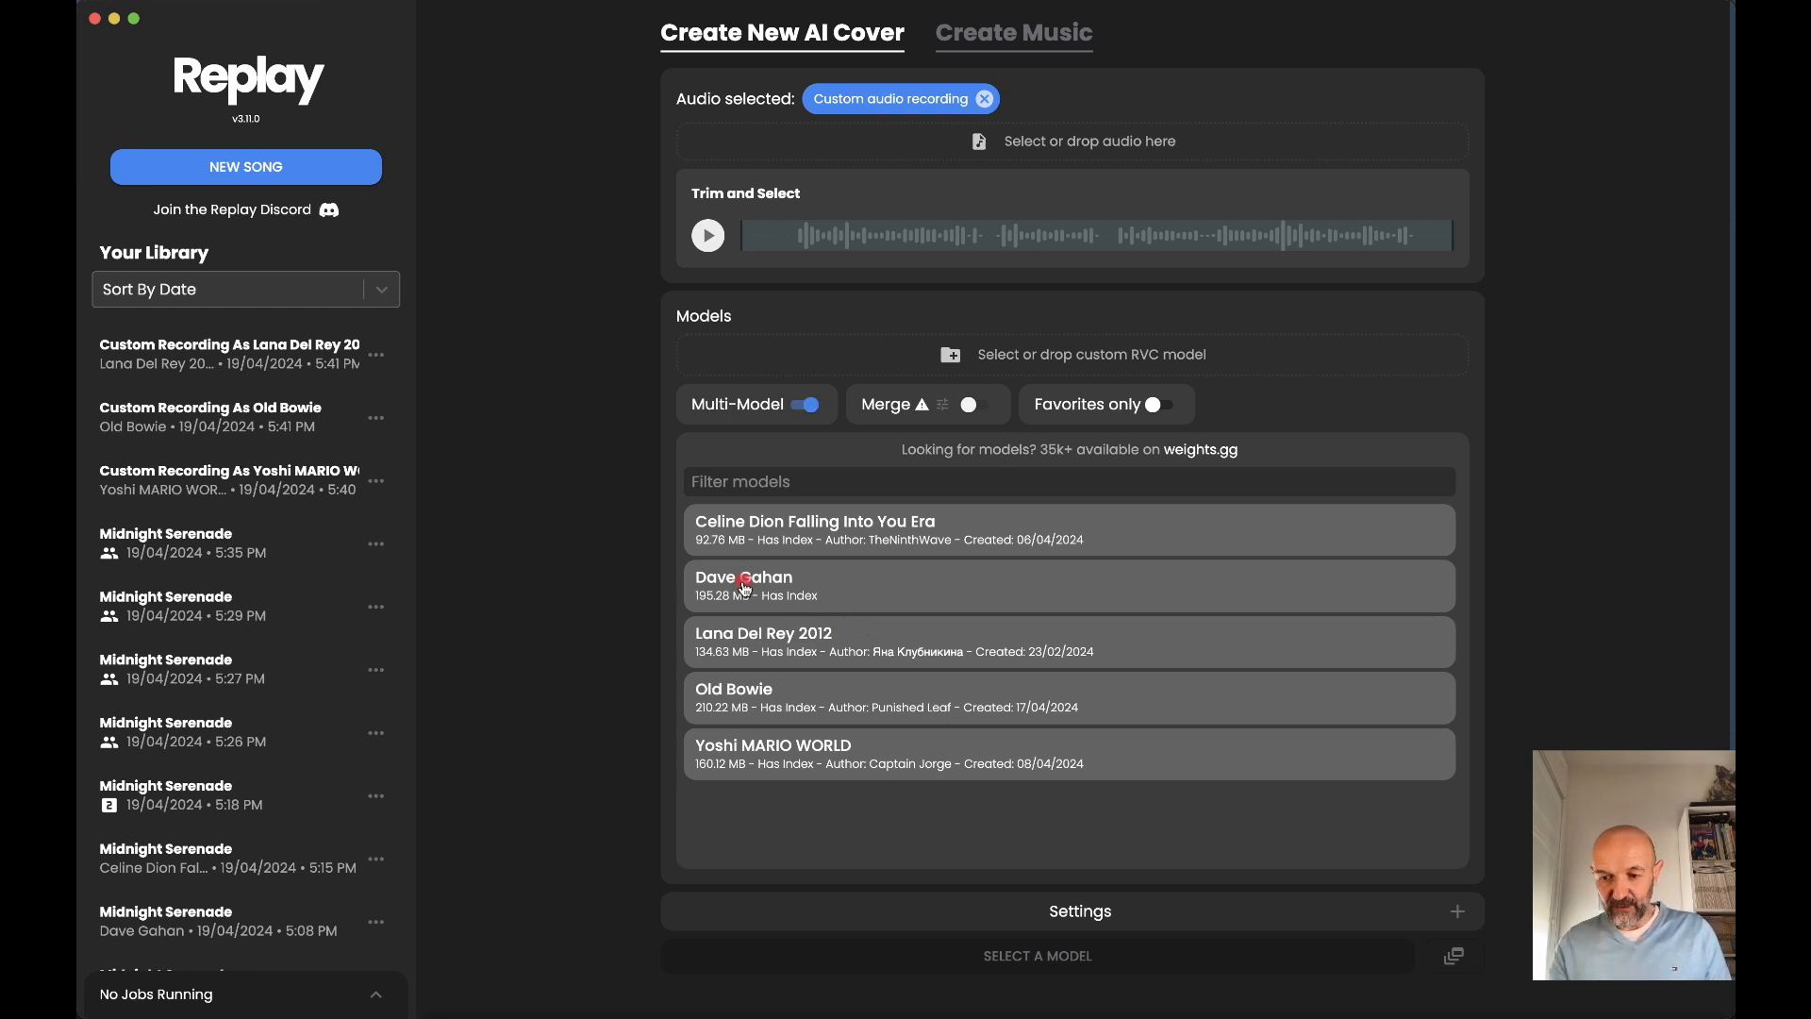
pyautogui.click(745, 755)
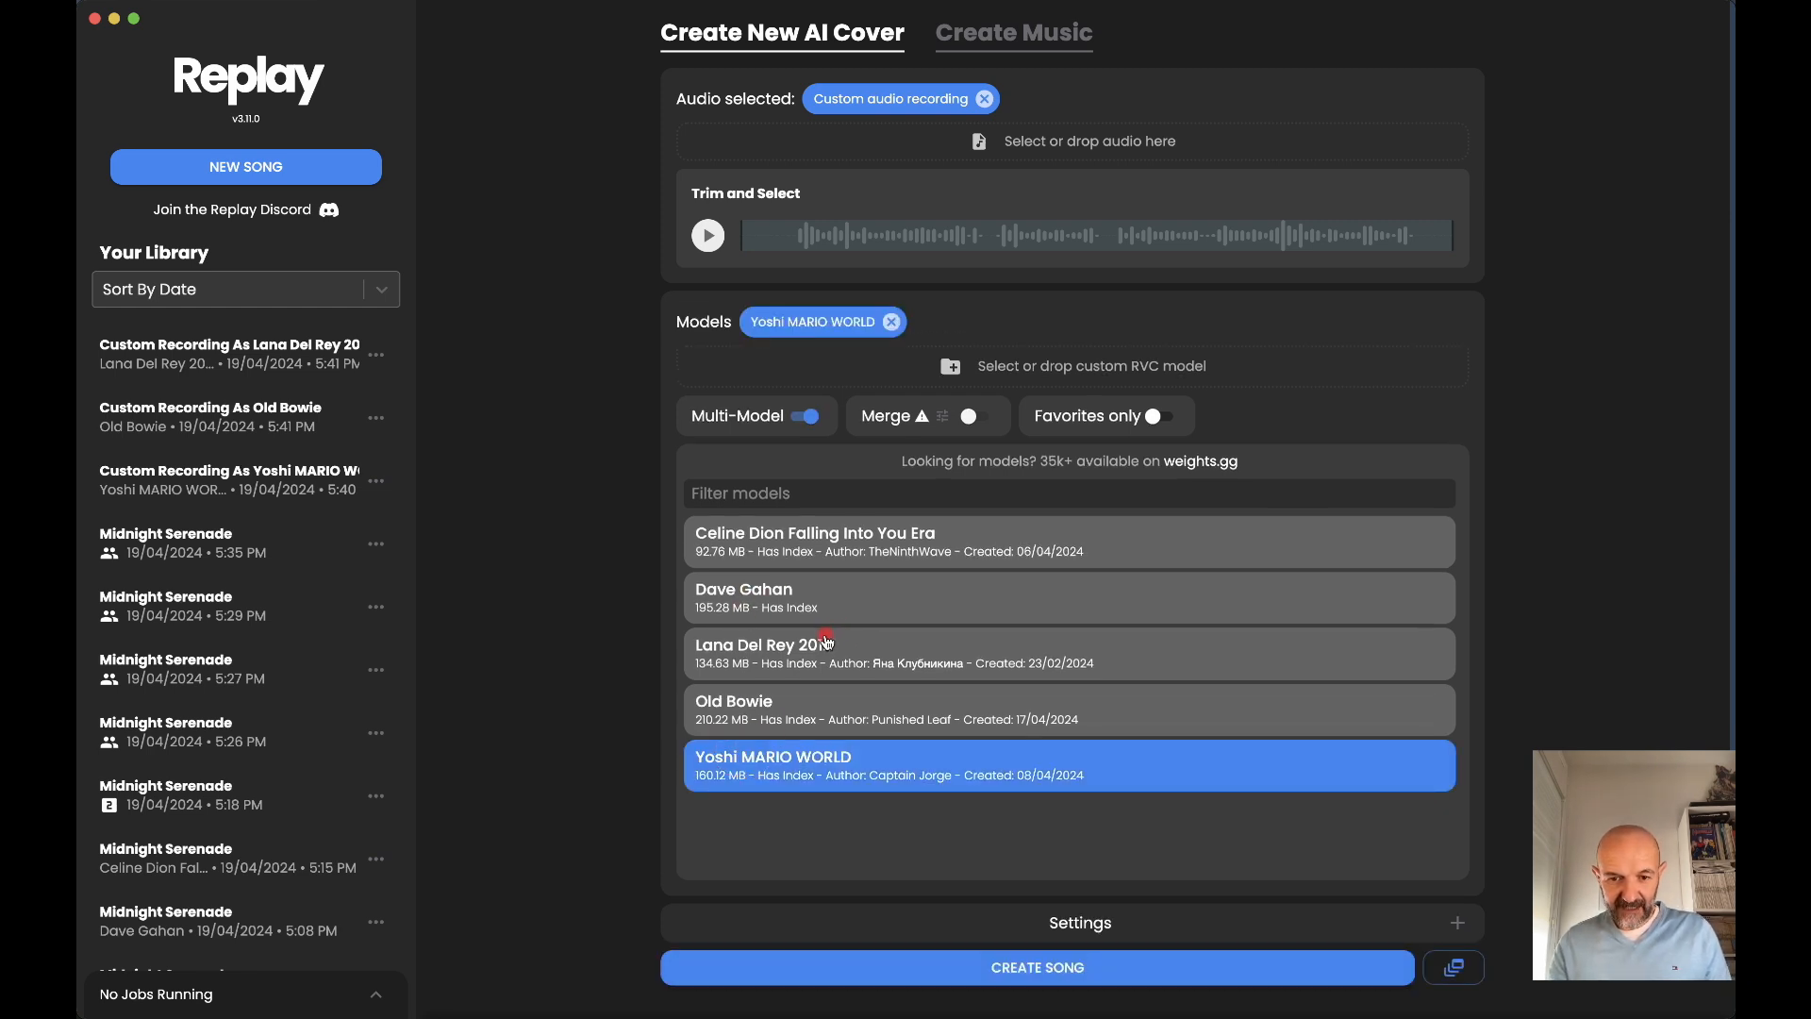
pyautogui.click(819, 544)
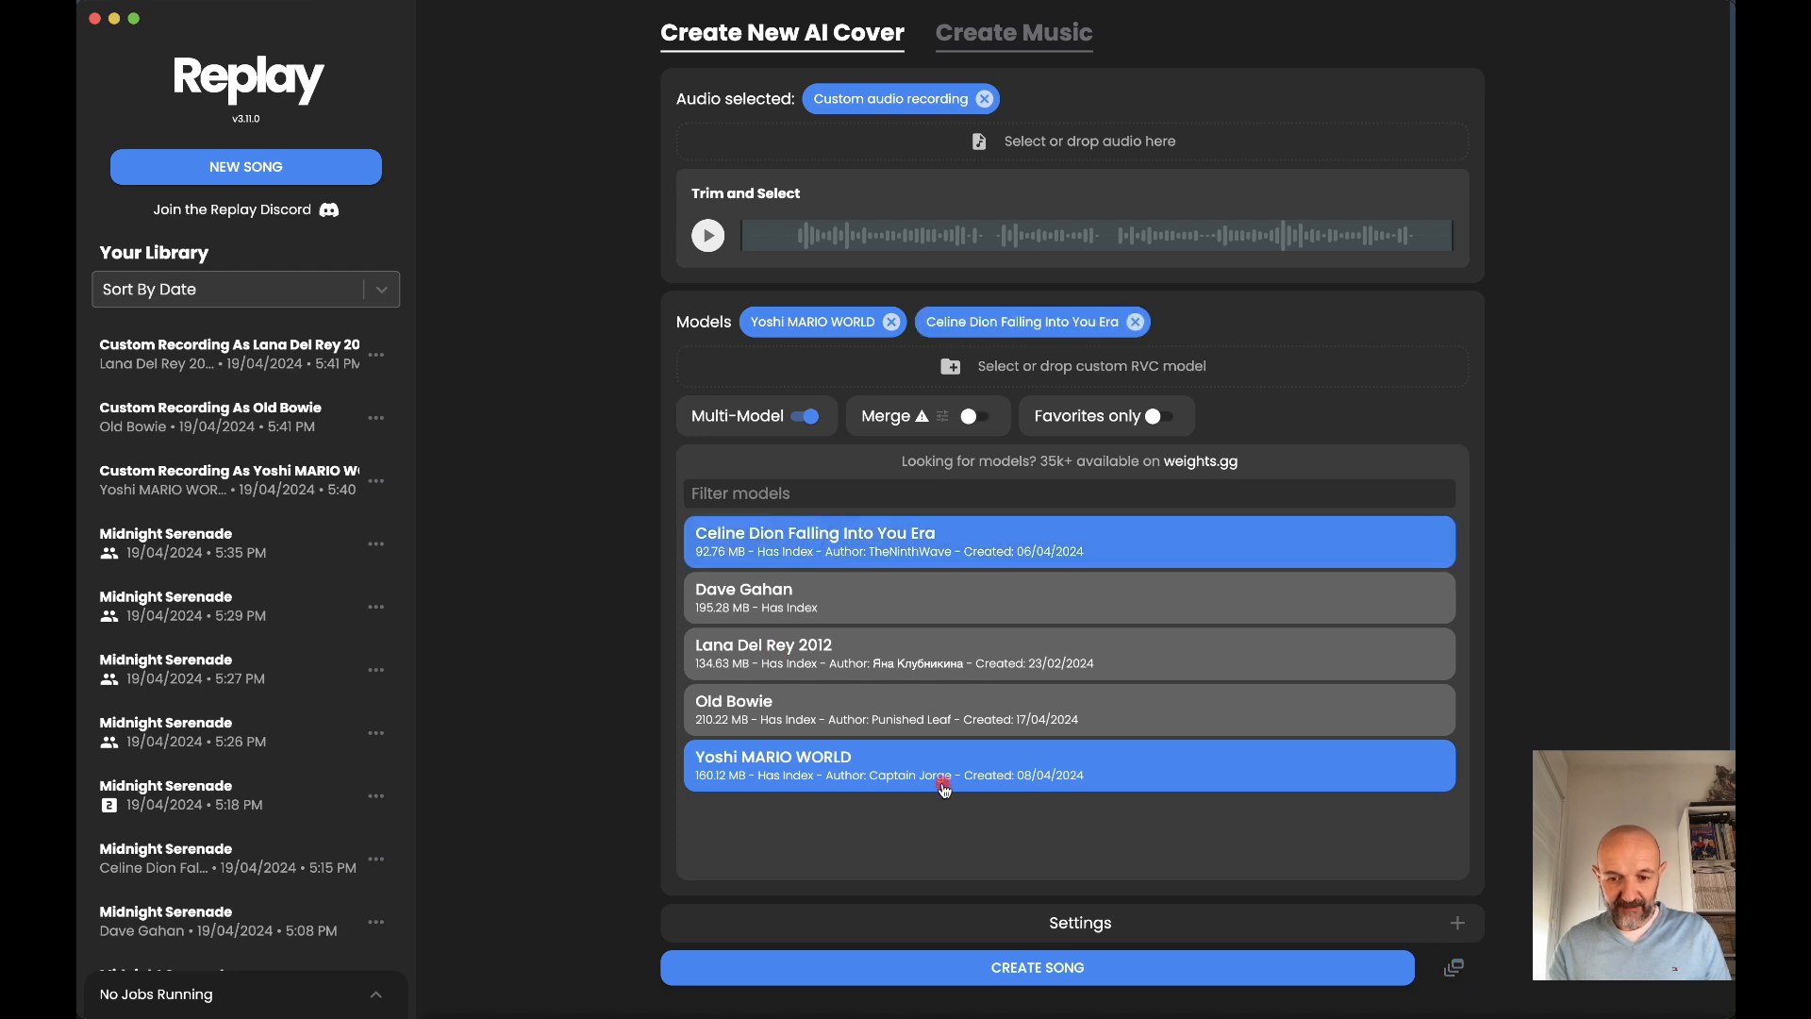
pyautogui.click(963, 968)
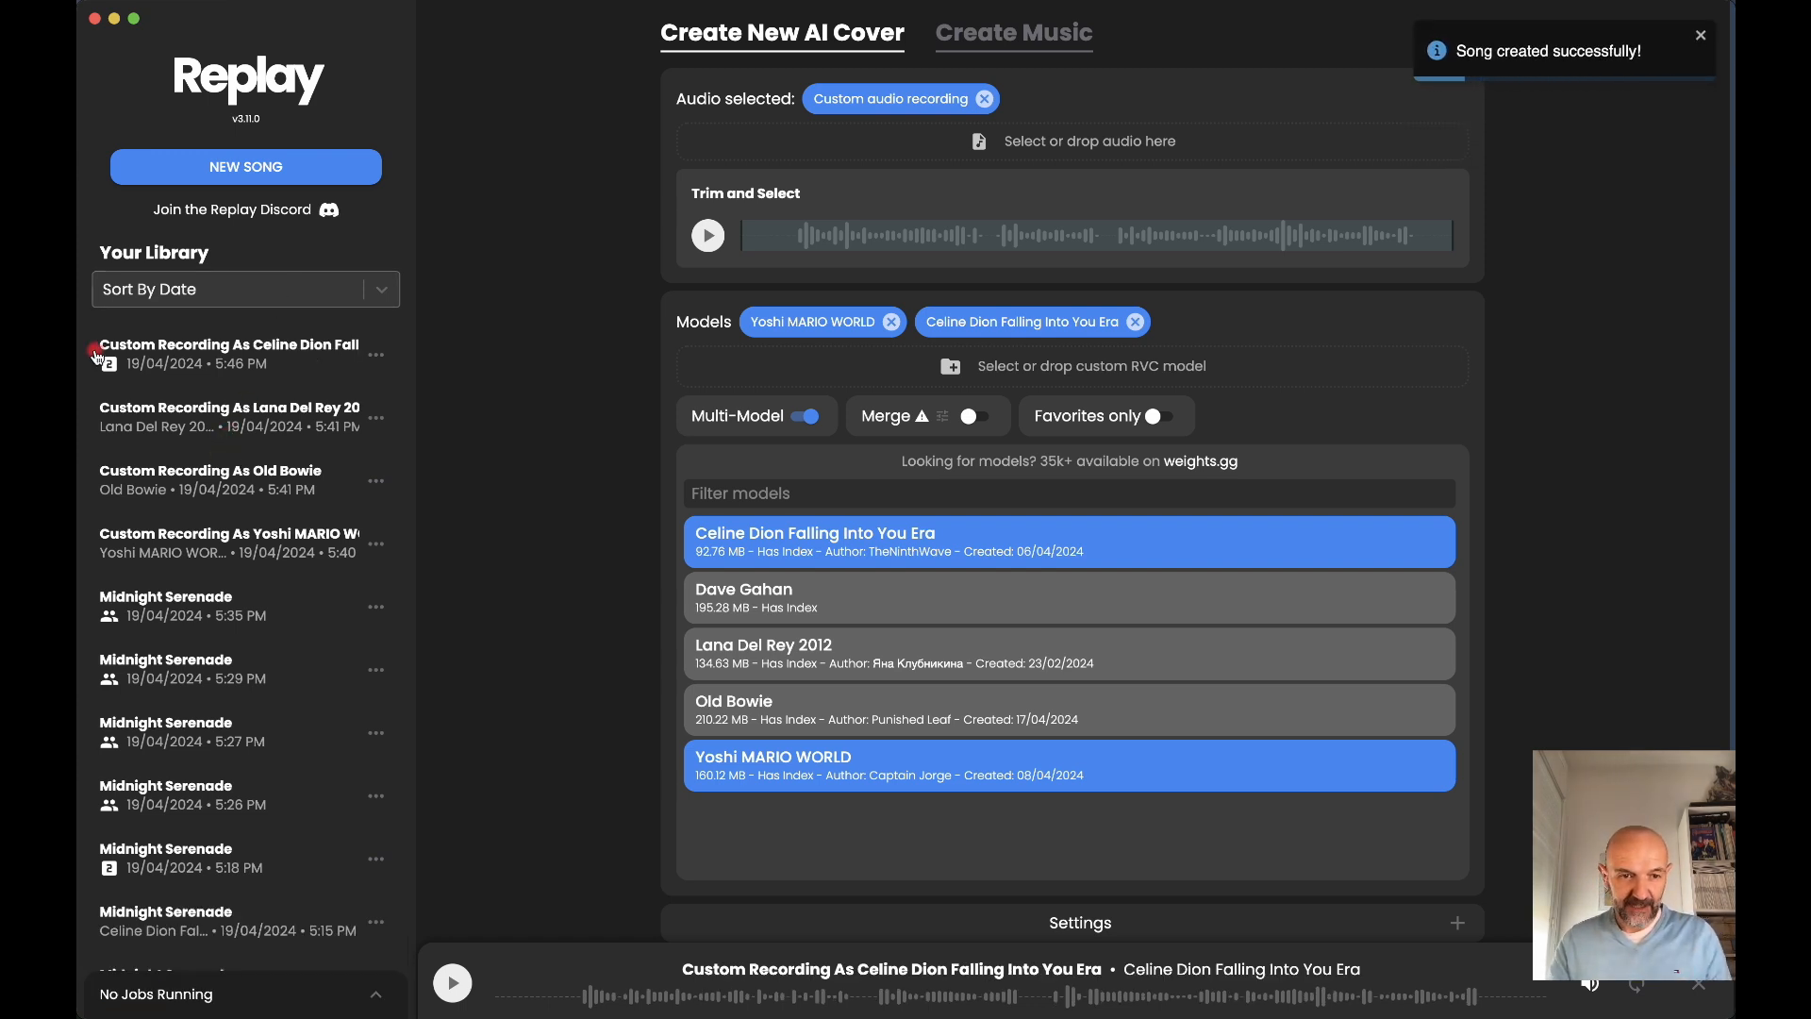
# - Open the new two-model cover and listen to its Celine Dion Falling Into You Era and Yoshi MARIO WORLD converted tracks
pyautogui.click(213, 367)
pyautogui.click(1392, 596)
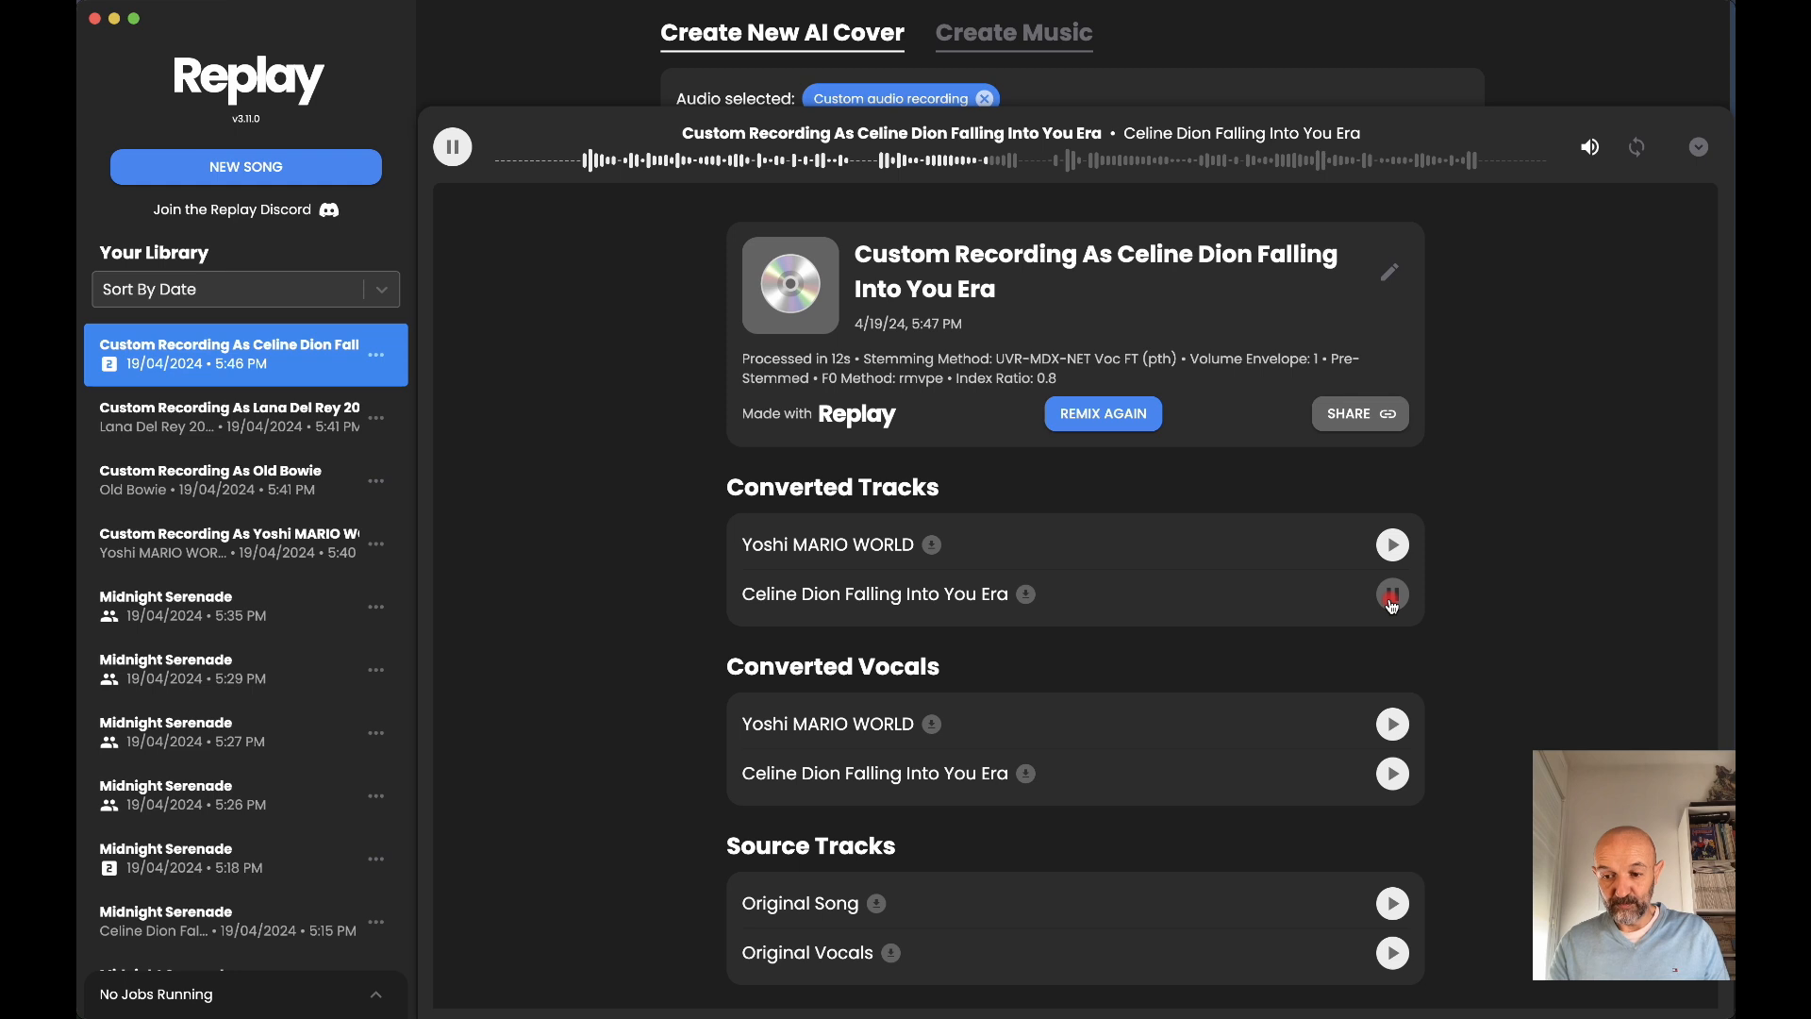
pyautogui.click(1392, 595)
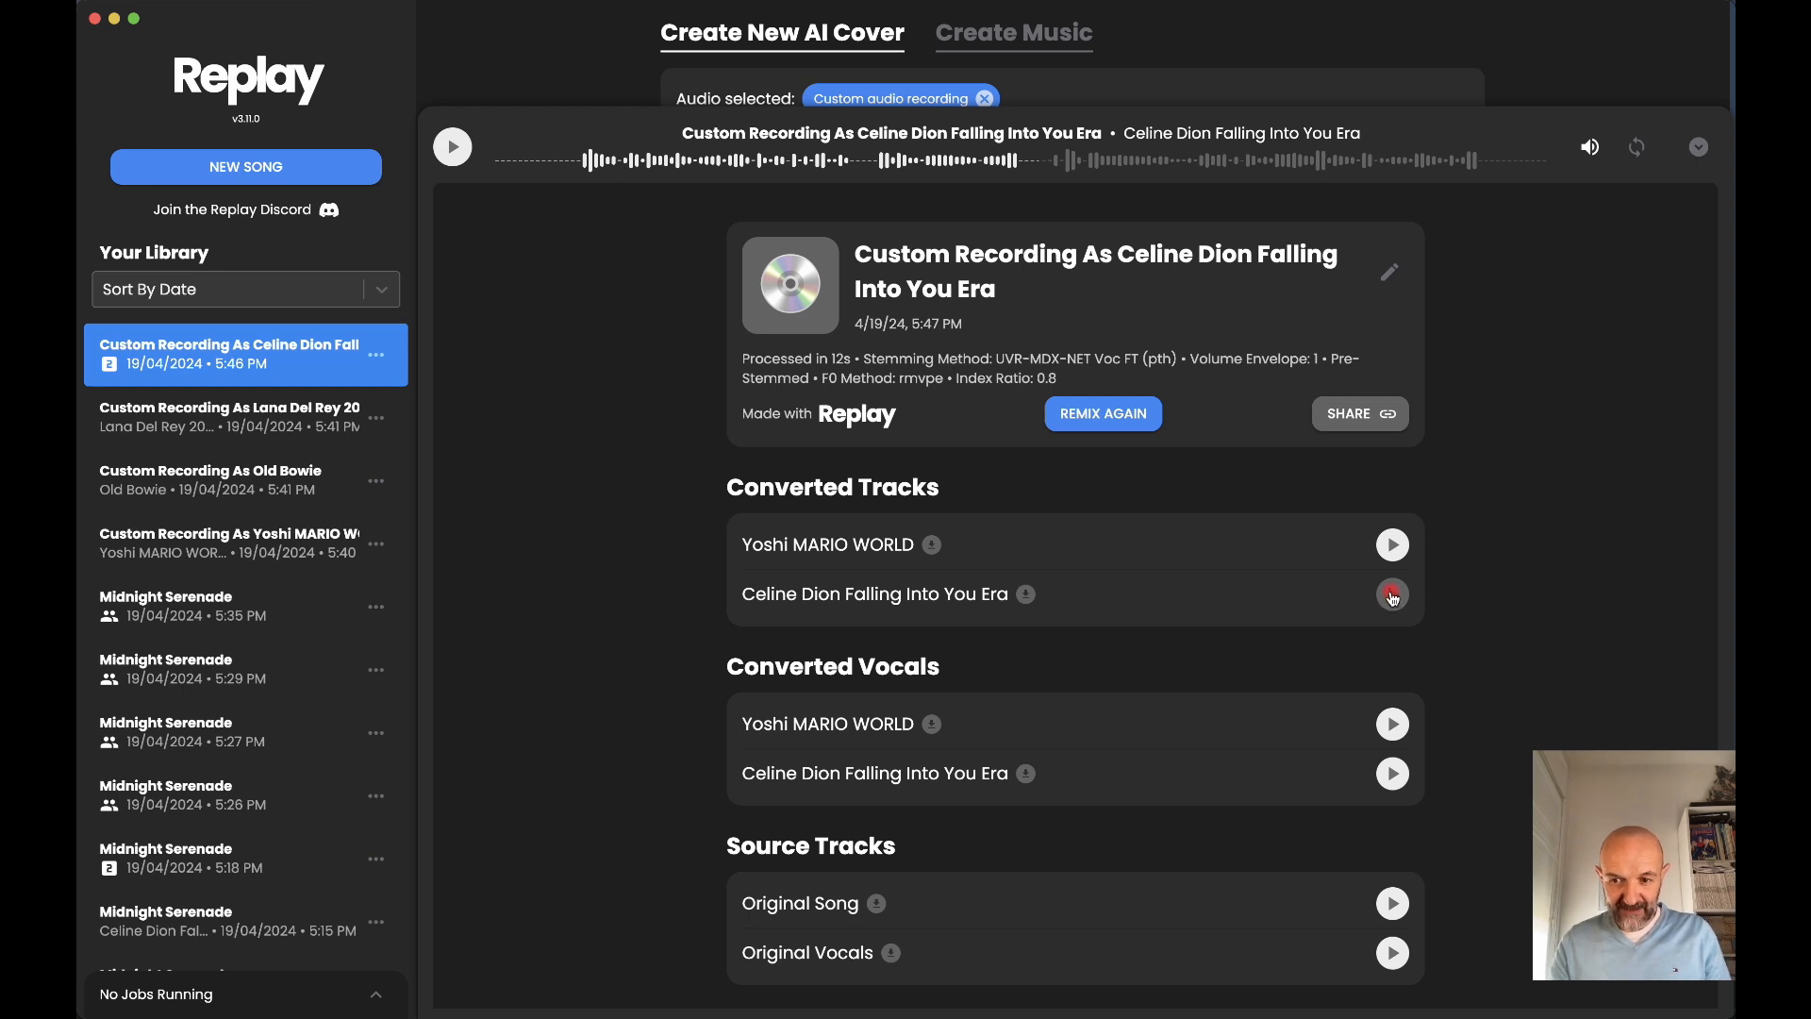
pyautogui.click(1393, 543)
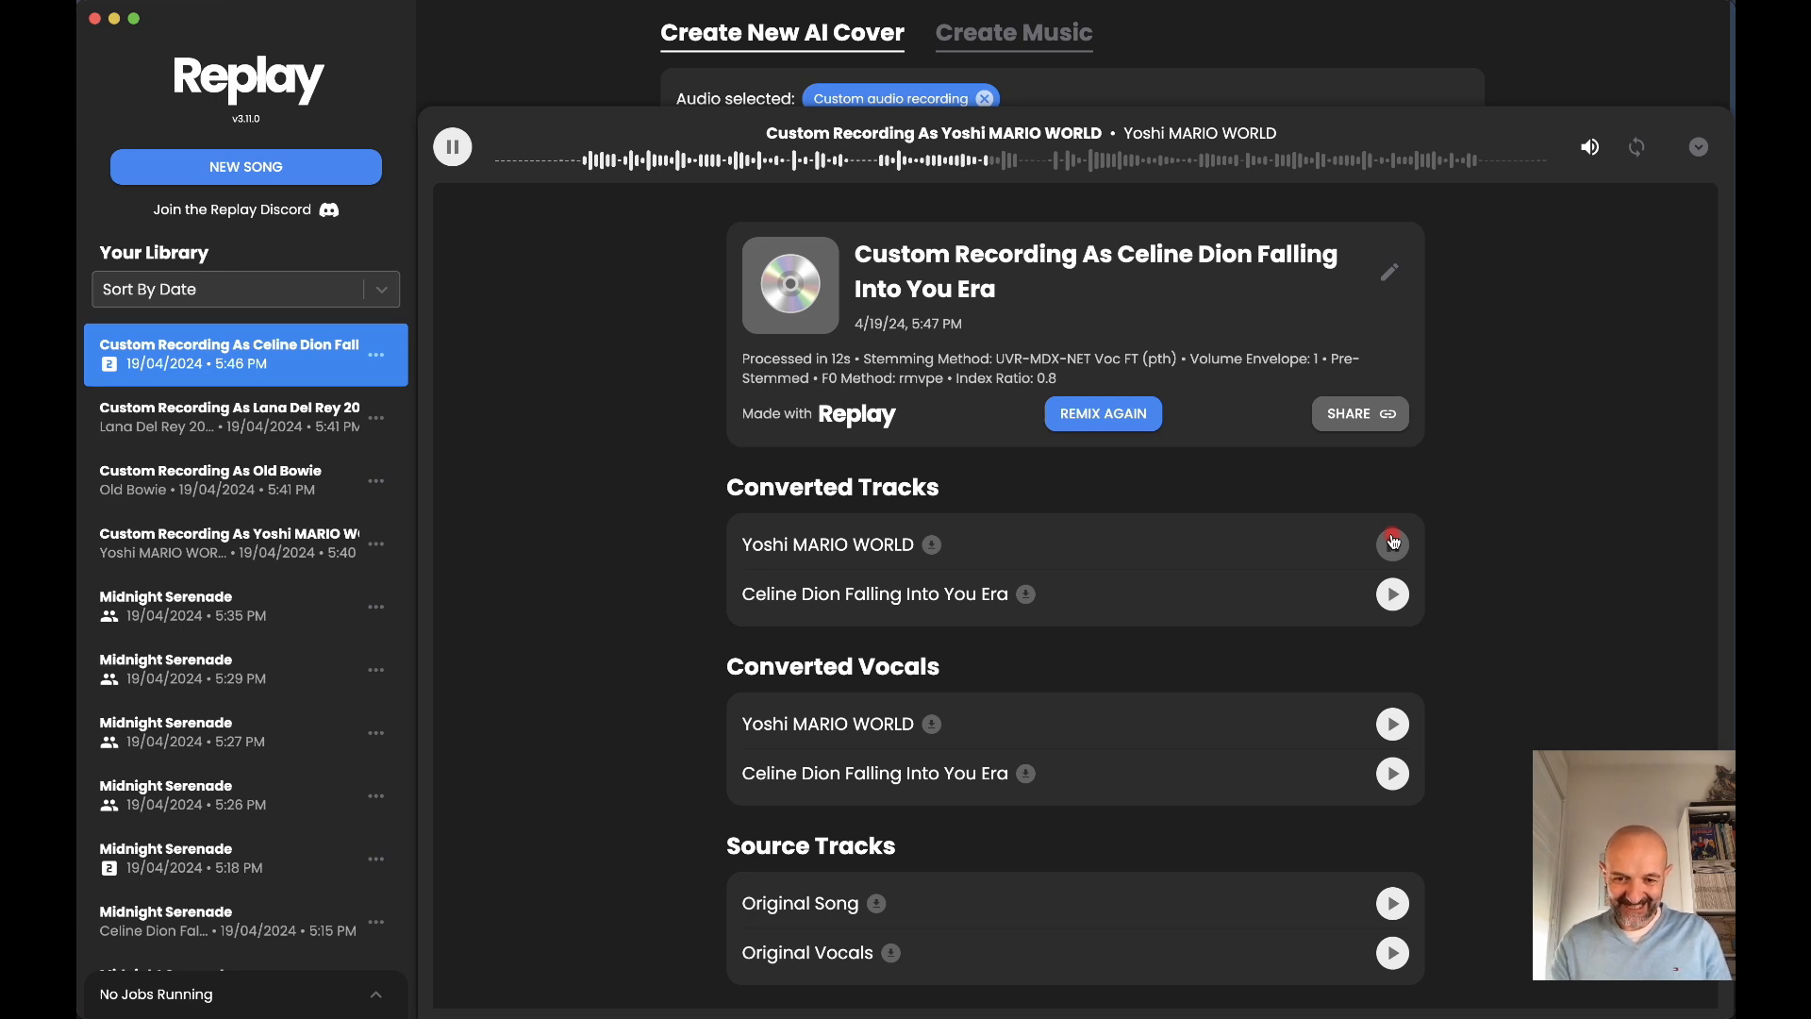
pyautogui.click(1394, 543)
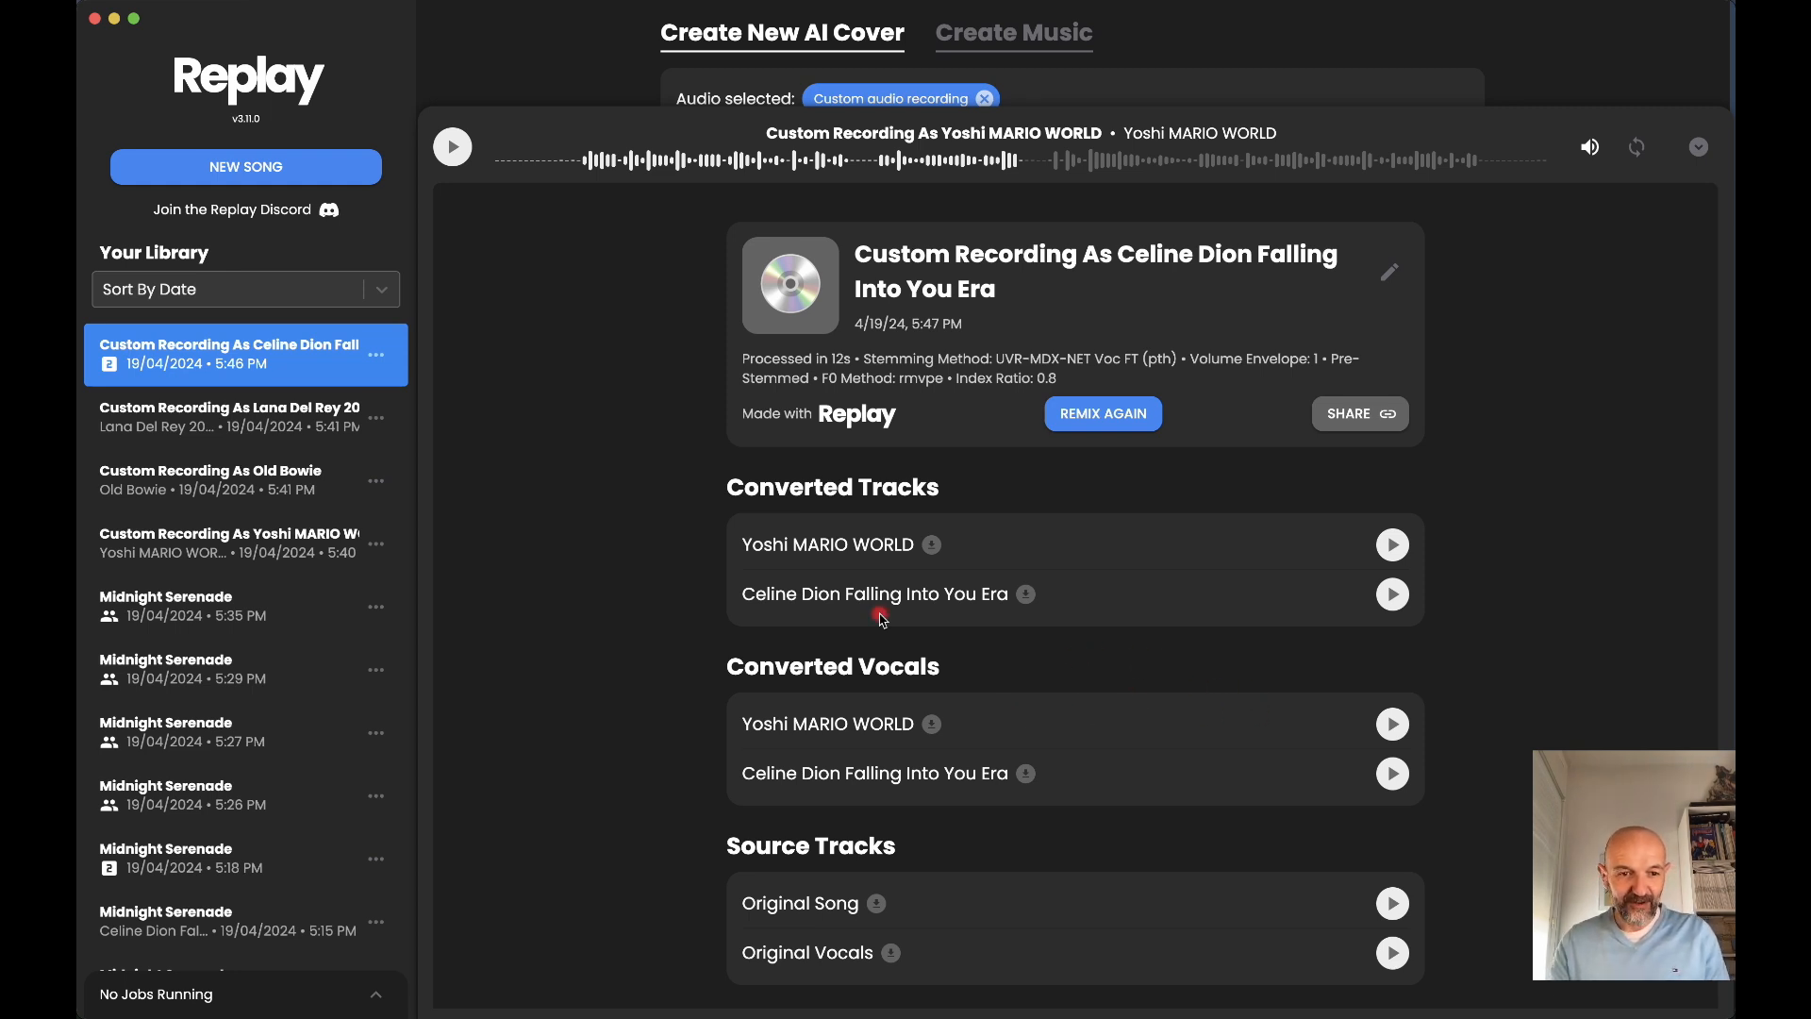
# - Listen to the earlier single-model Lana Del Rey 2012 and Yoshi MARIO WORLD versions of the custom recording
pyautogui.click(277, 430)
pyautogui.click(1392, 558)
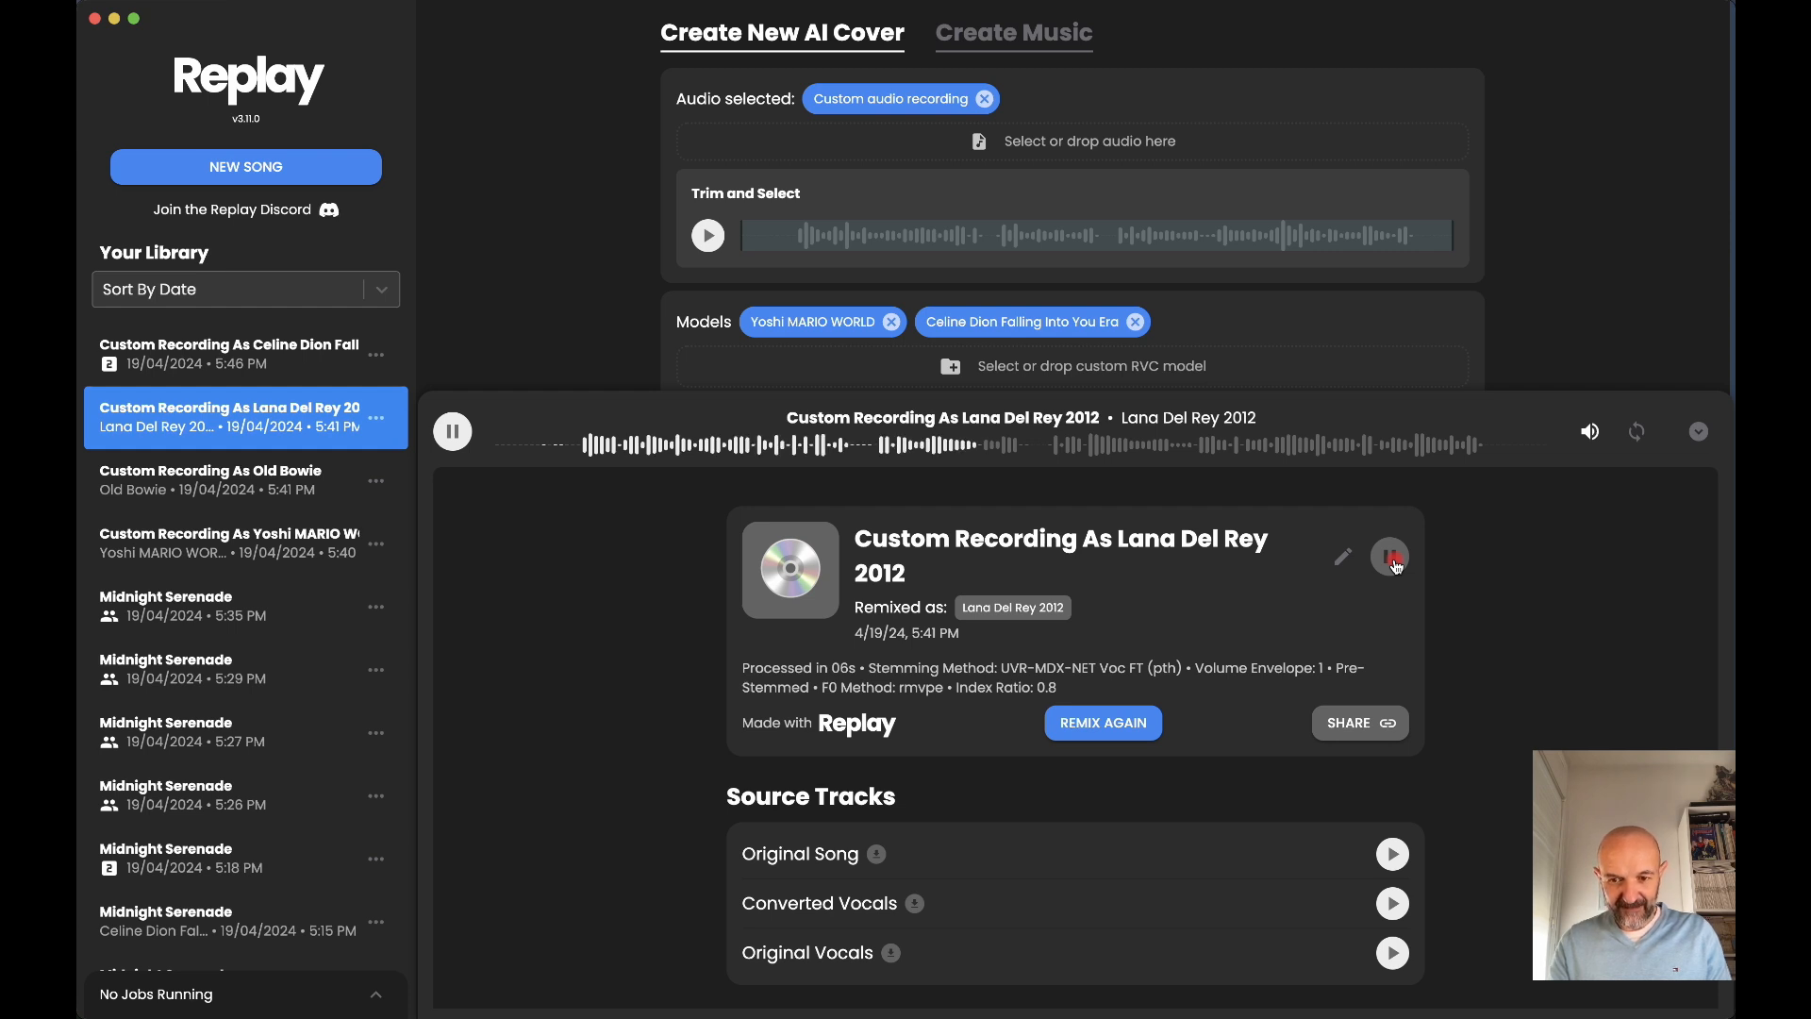
pyautogui.click(1391, 557)
pyautogui.click(253, 547)
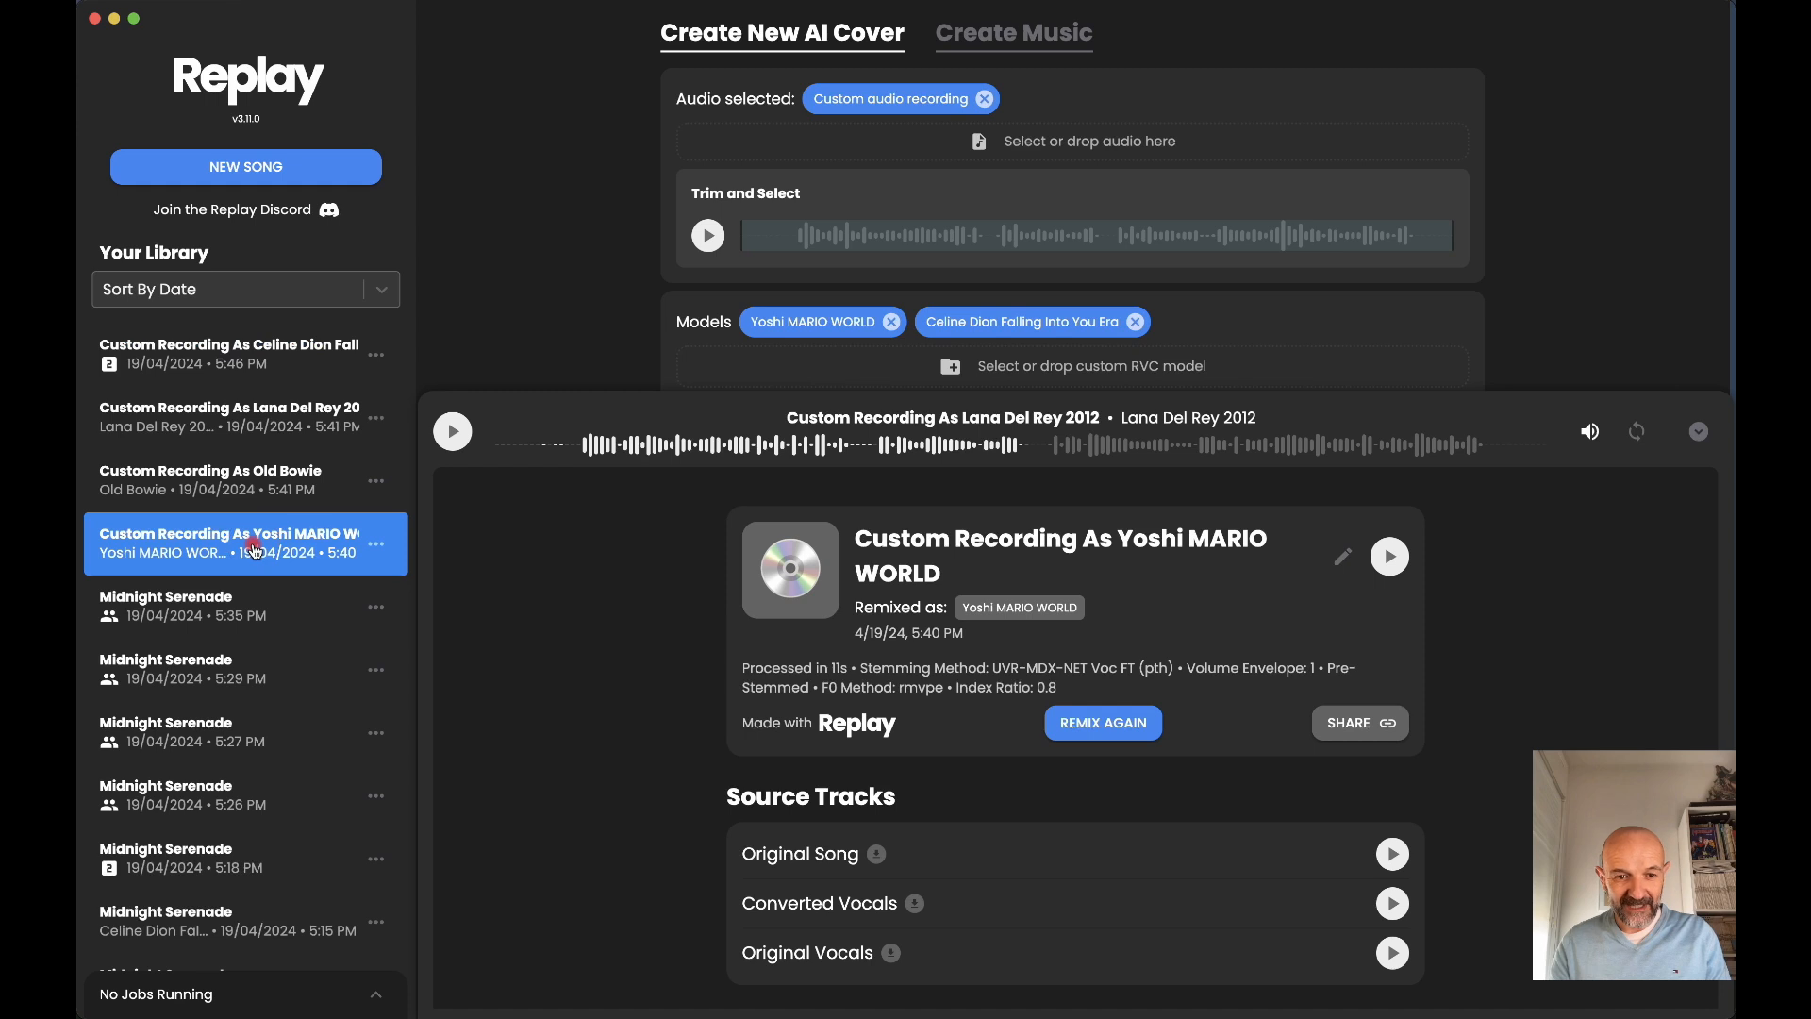
pyautogui.click(1390, 559)
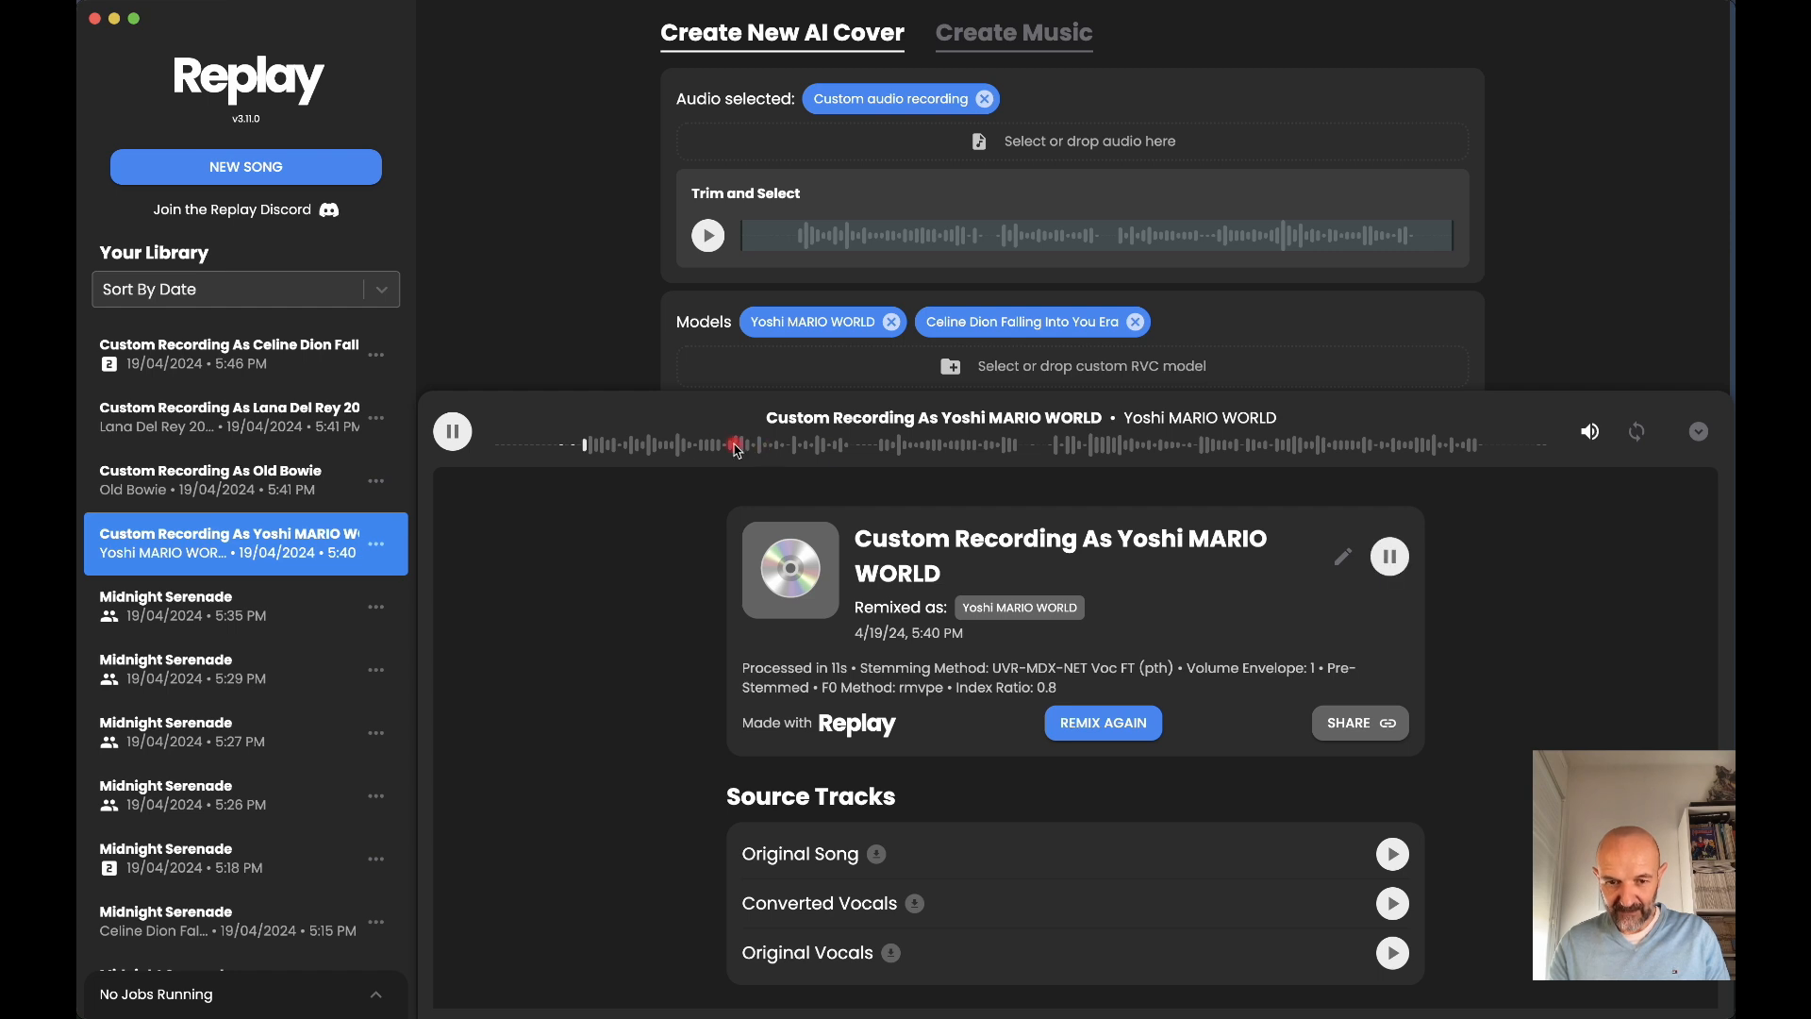
pyautogui.click(1391, 556)
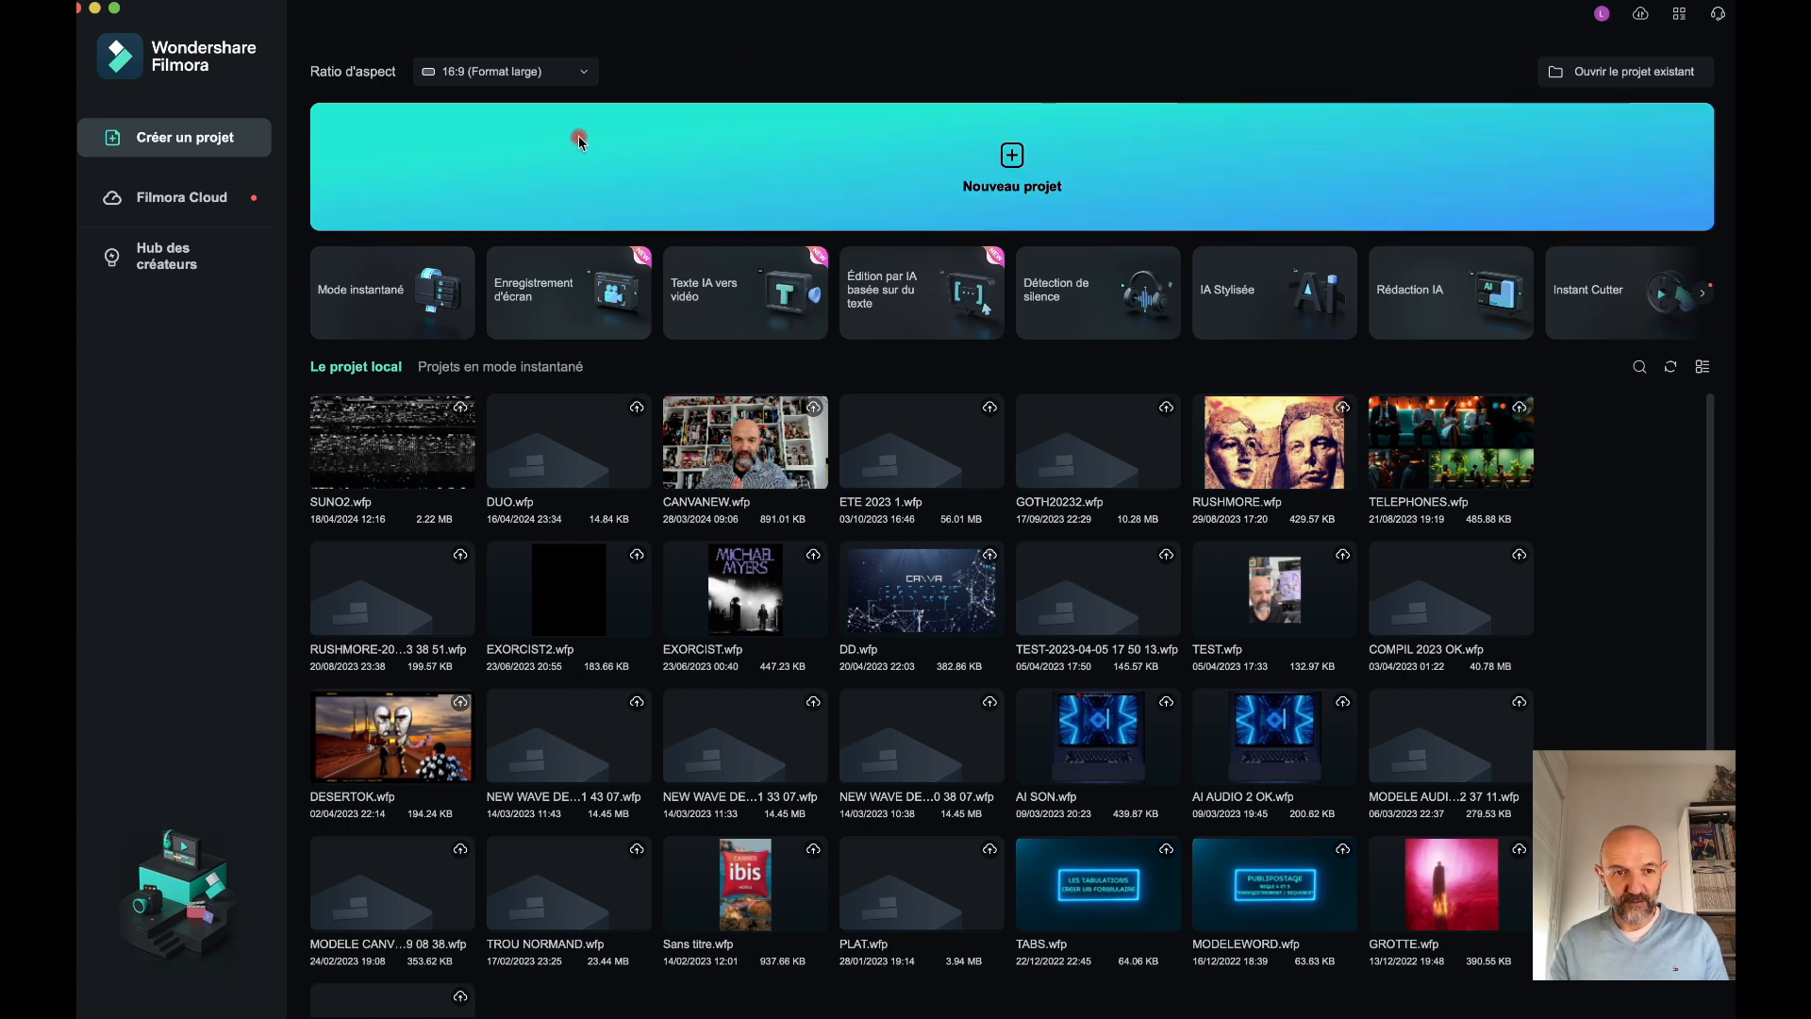
# - Start a new 16:9 project in Wondershare Filmora and open the Téléchargements folder for importing media
pyautogui.click(790, 188)
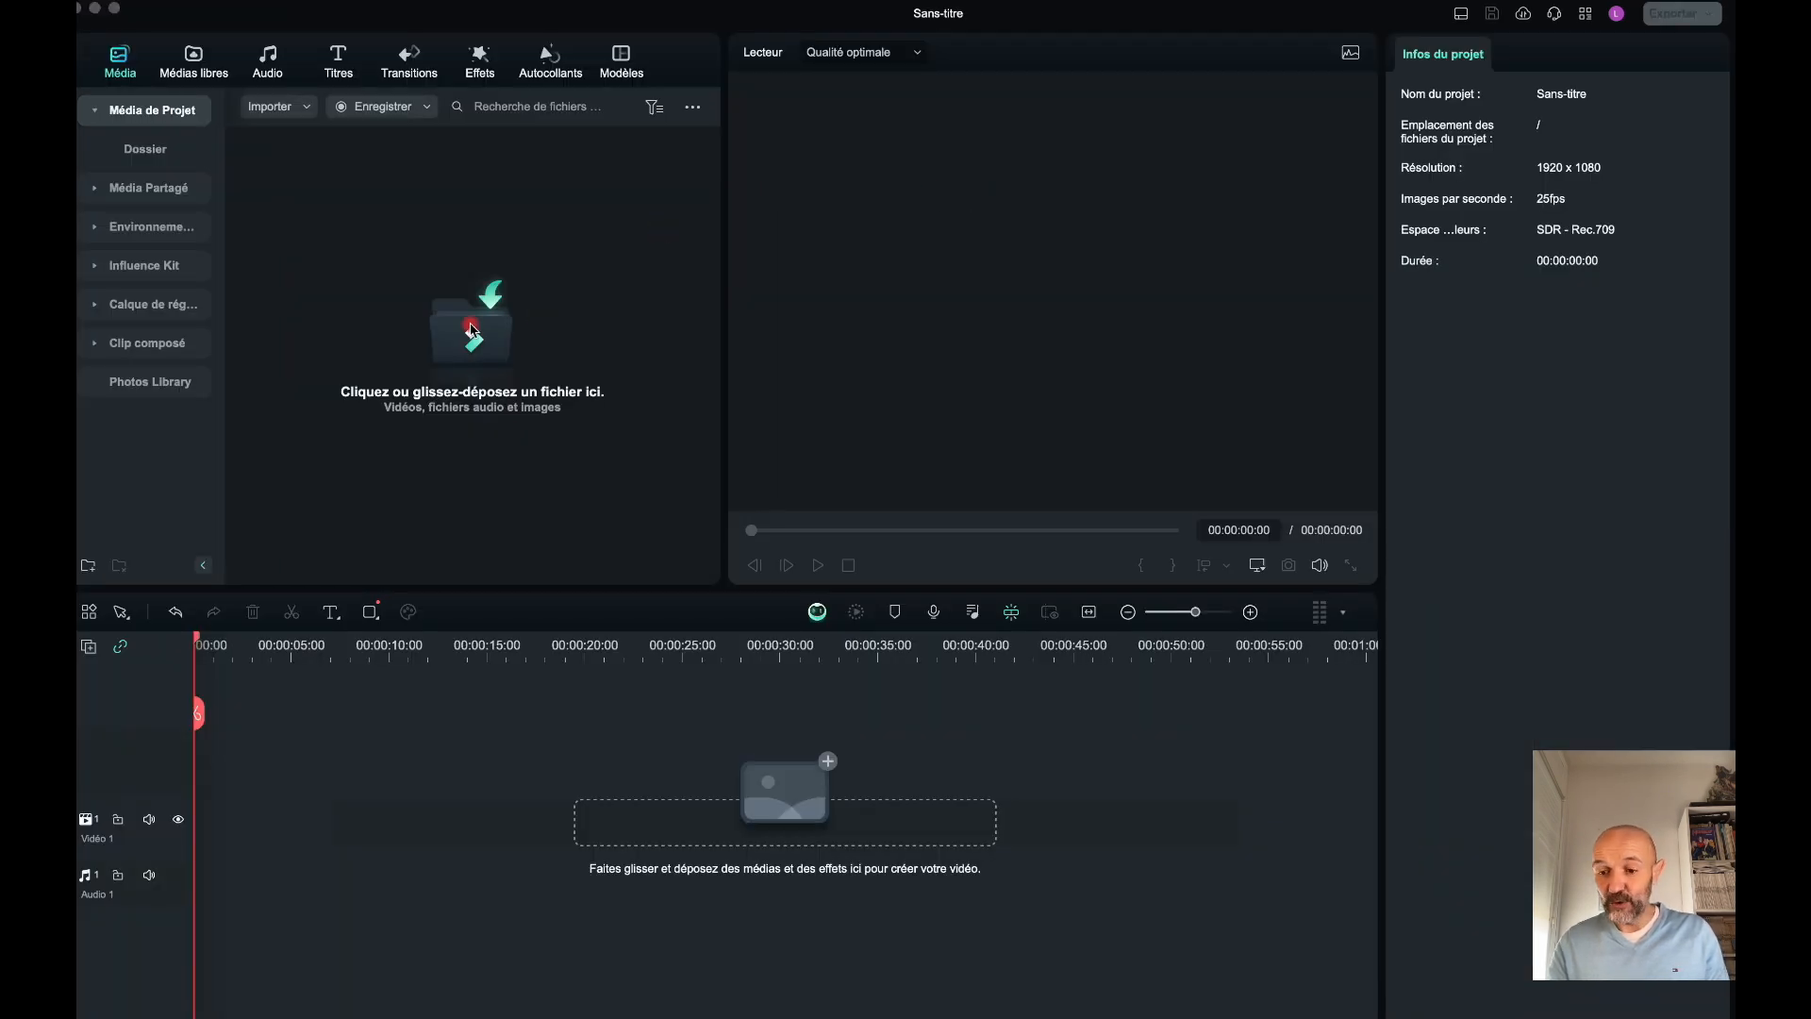
pyautogui.click(472, 330)
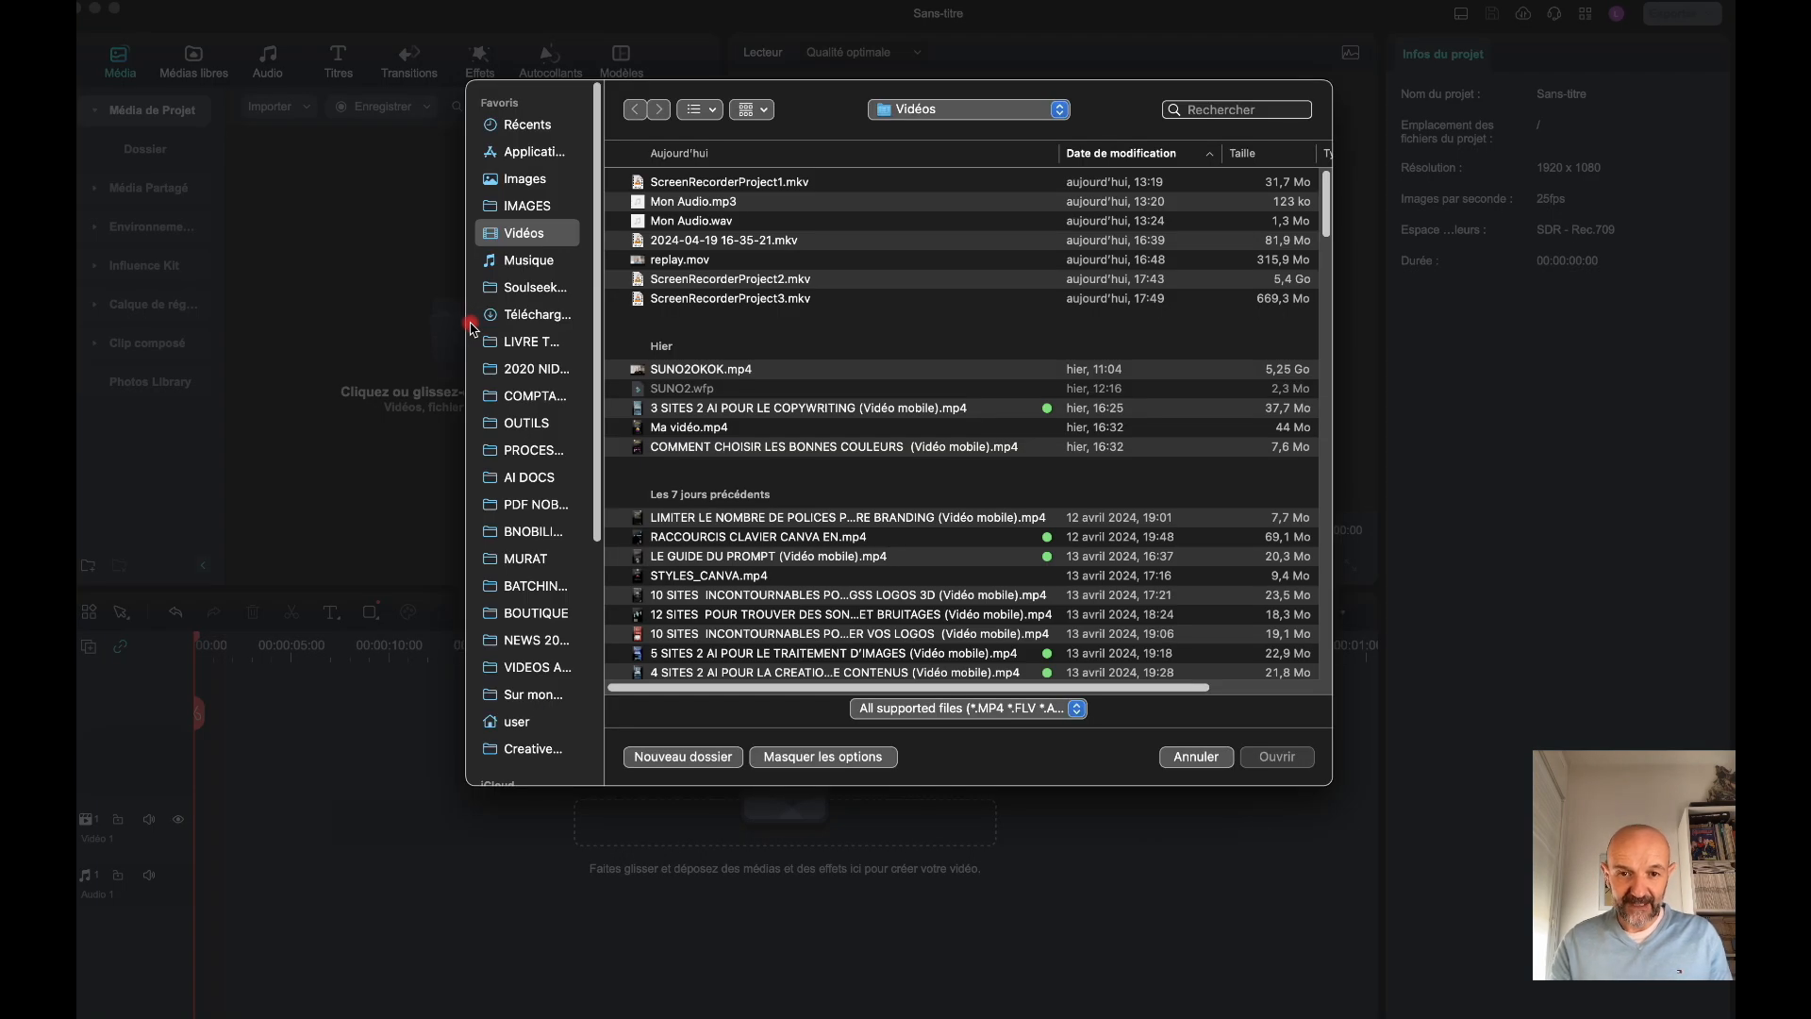
pyautogui.click(533, 265)
pyautogui.click(517, 318)
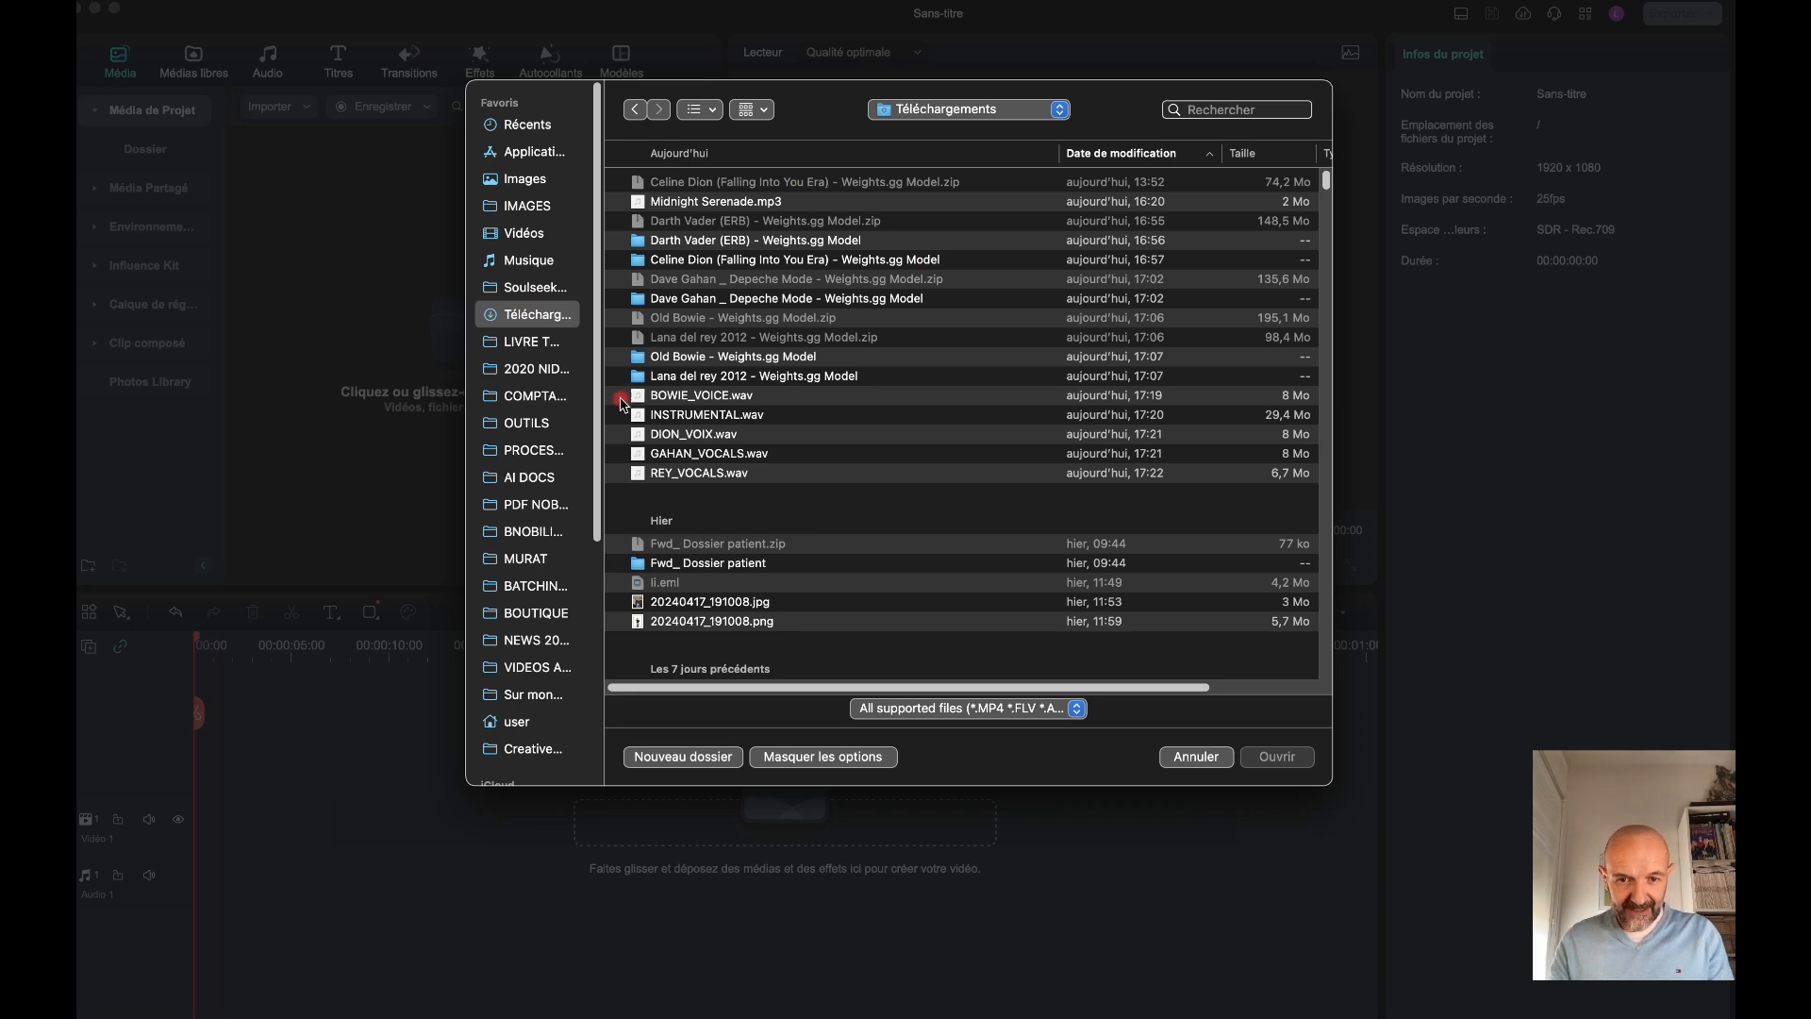
# - Import BOWIE_VOICE.wav, INSTRUMENTAL.wav, DION_VOIX.wav, GAHAN_VOCALS.wav and REY_VOCALS.wav into the project media
pyautogui.click(726, 418)
pyautogui.keyDown('super'); pyautogui.click(698, 400); pyautogui.keyUp('super')
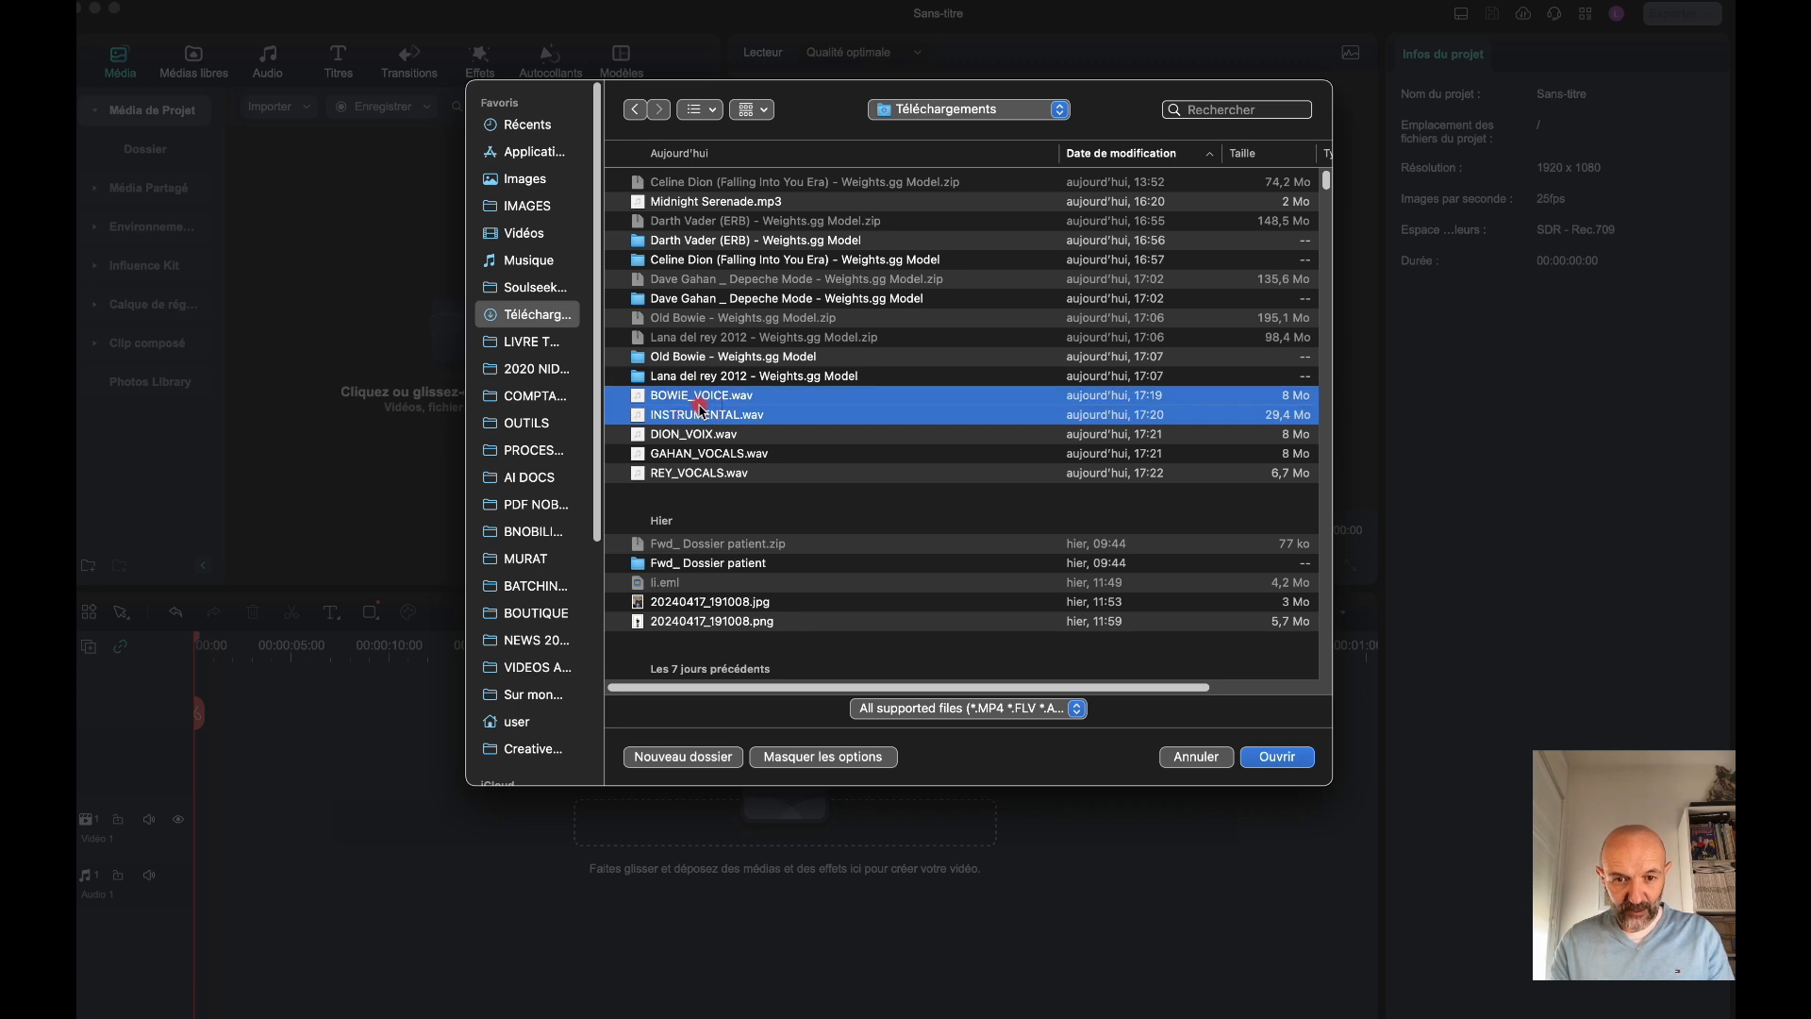
pyautogui.keyDown('super'); pyautogui.click(675, 436); pyautogui.keyUp('super')
pyautogui.keyDown('super'); pyautogui.click(677, 455); pyautogui.keyUp('super')
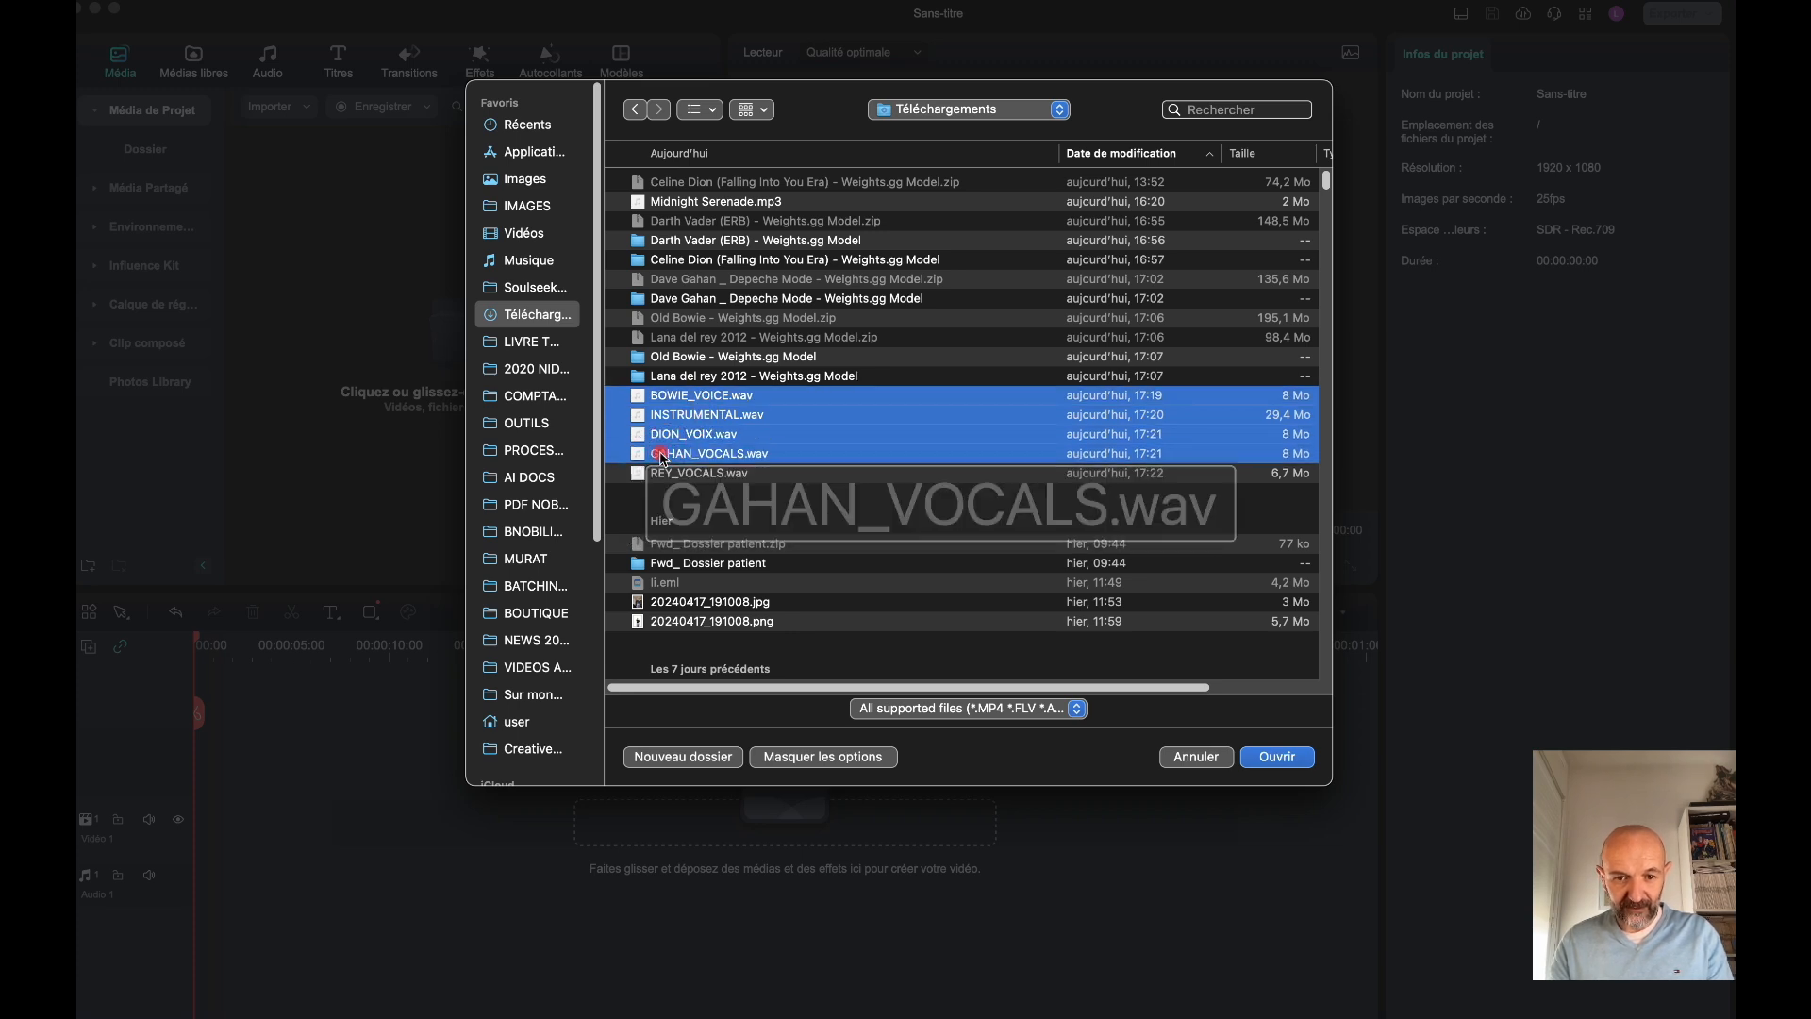
pyautogui.keyDown('super'); pyautogui.click(691, 475); pyautogui.keyUp('super')
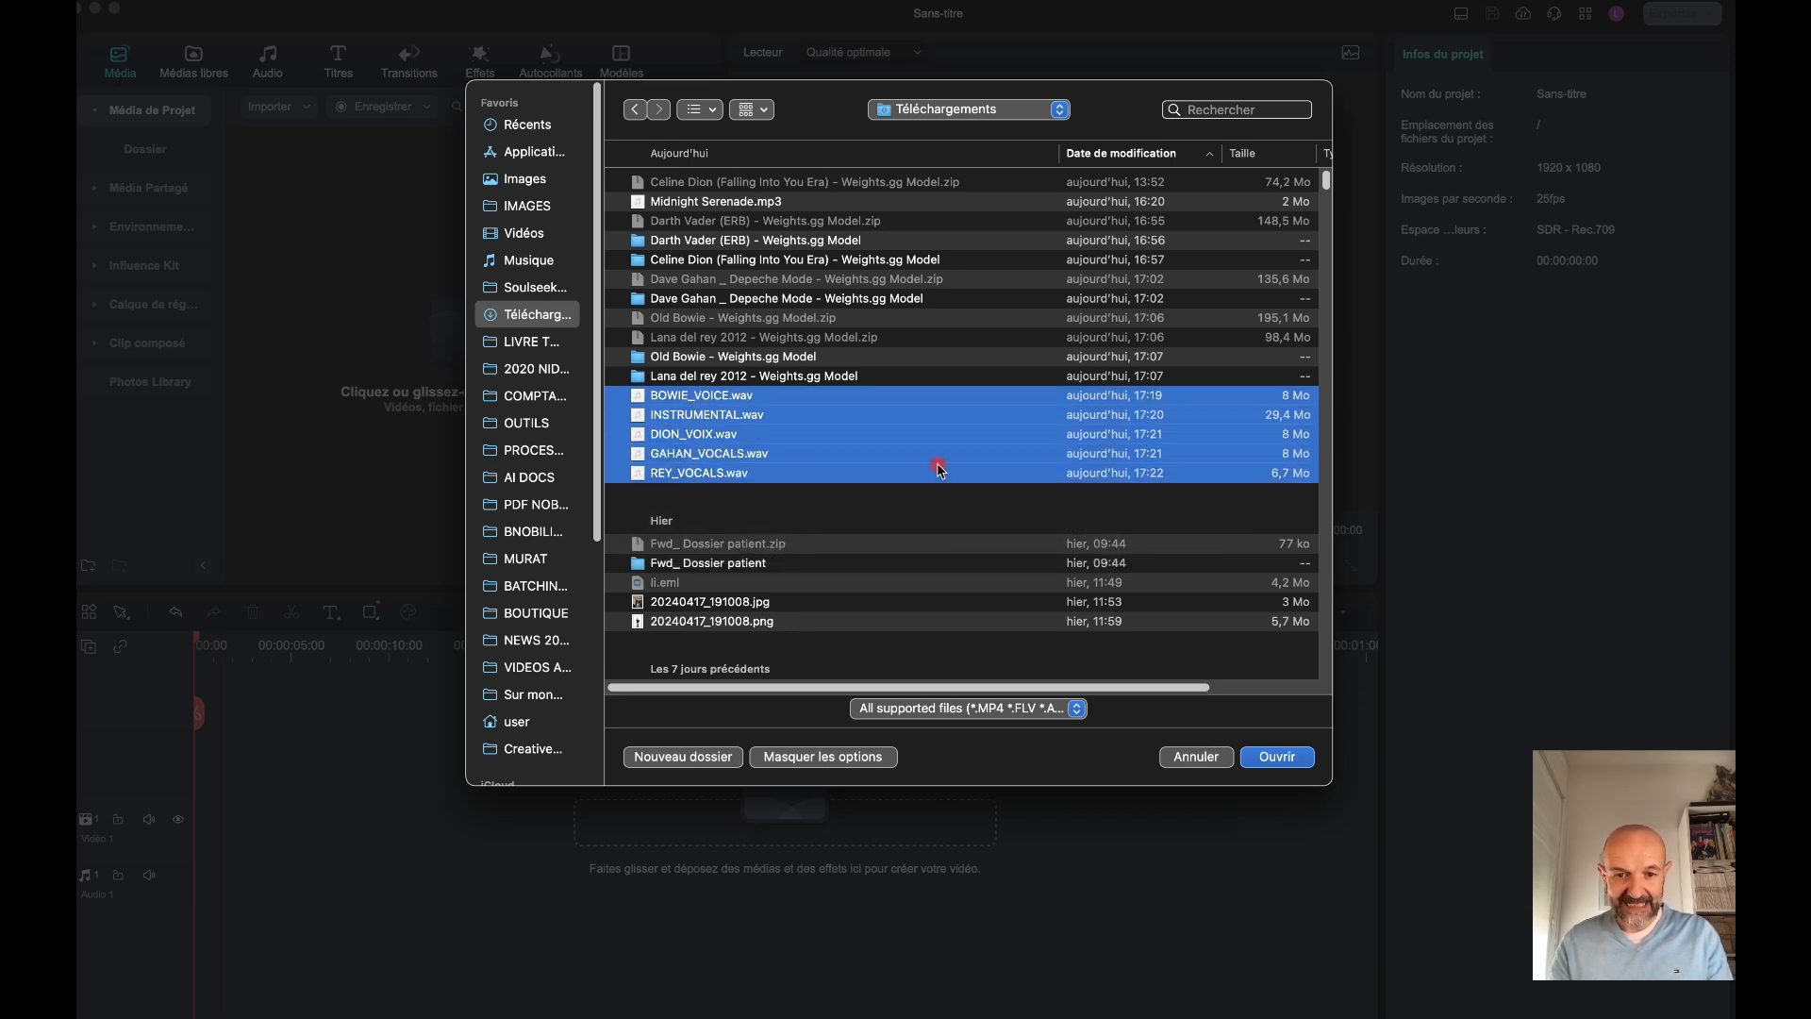
pyautogui.click(1275, 755)
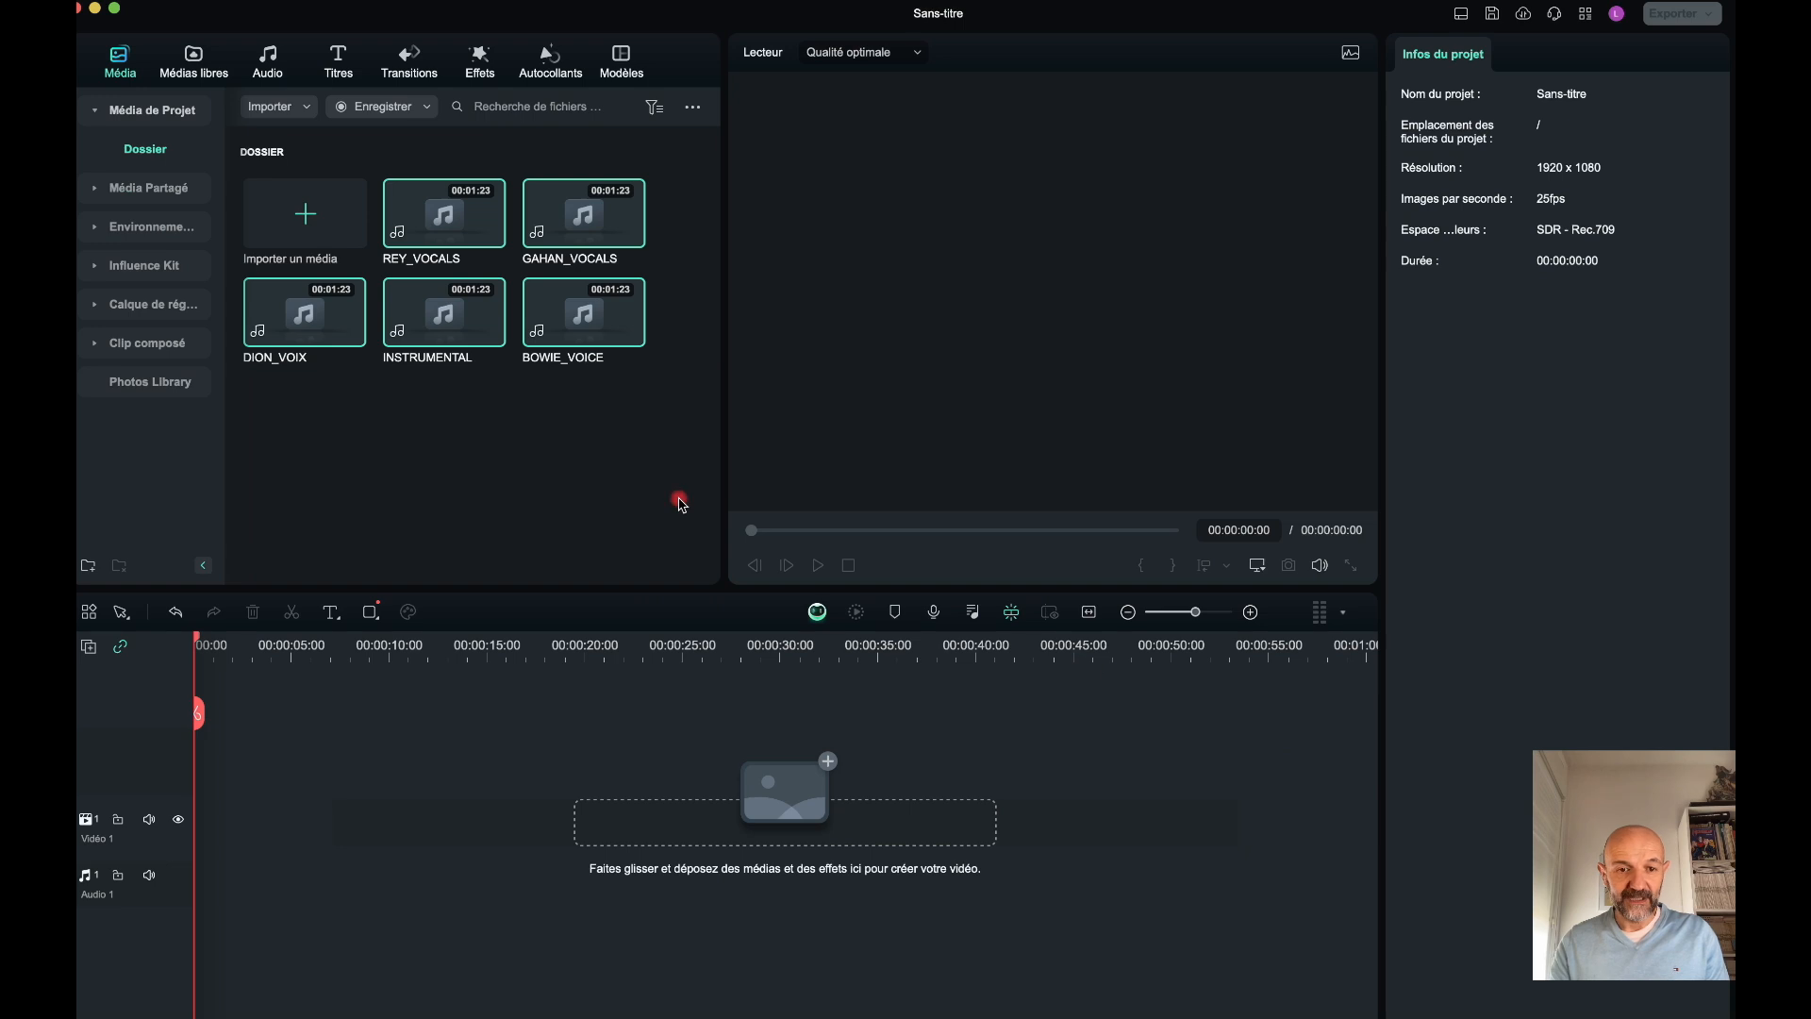
# - Place the INSTRUMENTAL clip at the start of the Audio 1 track and play its first seconds
pyautogui.moveTo(430, 318); pyautogui.dragTo(209, 824)
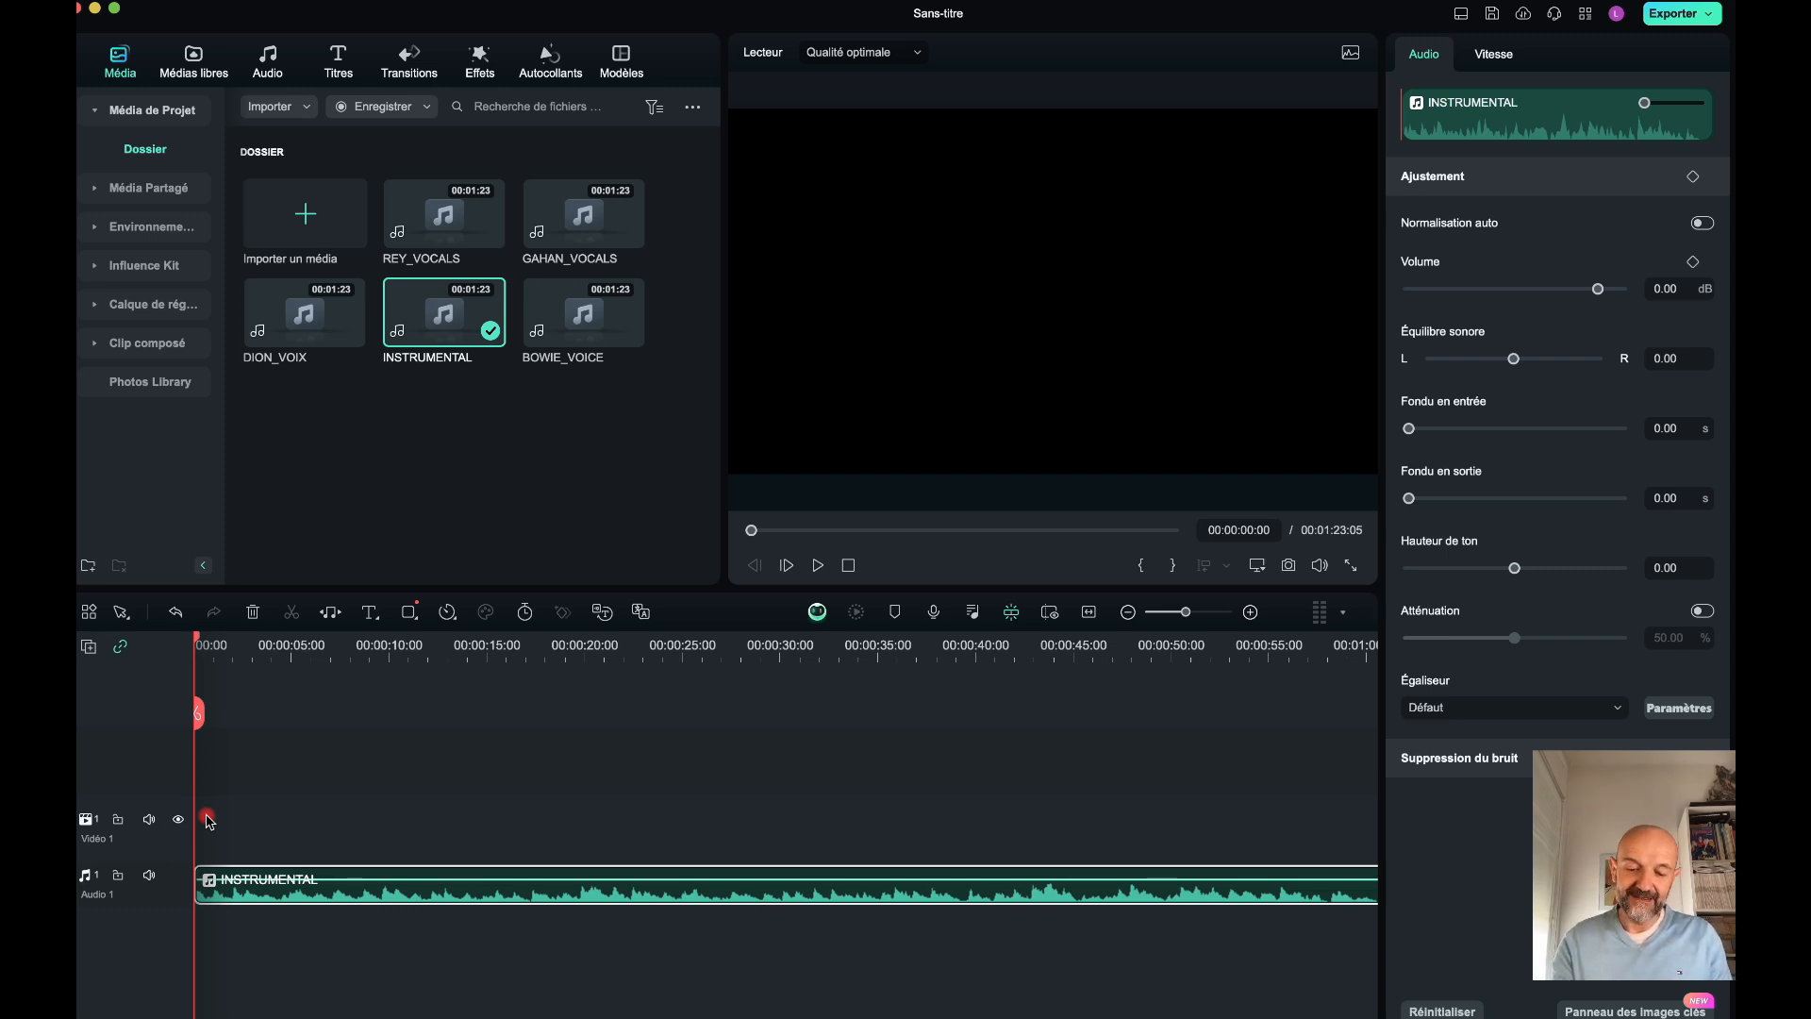
pyautogui.press('space')
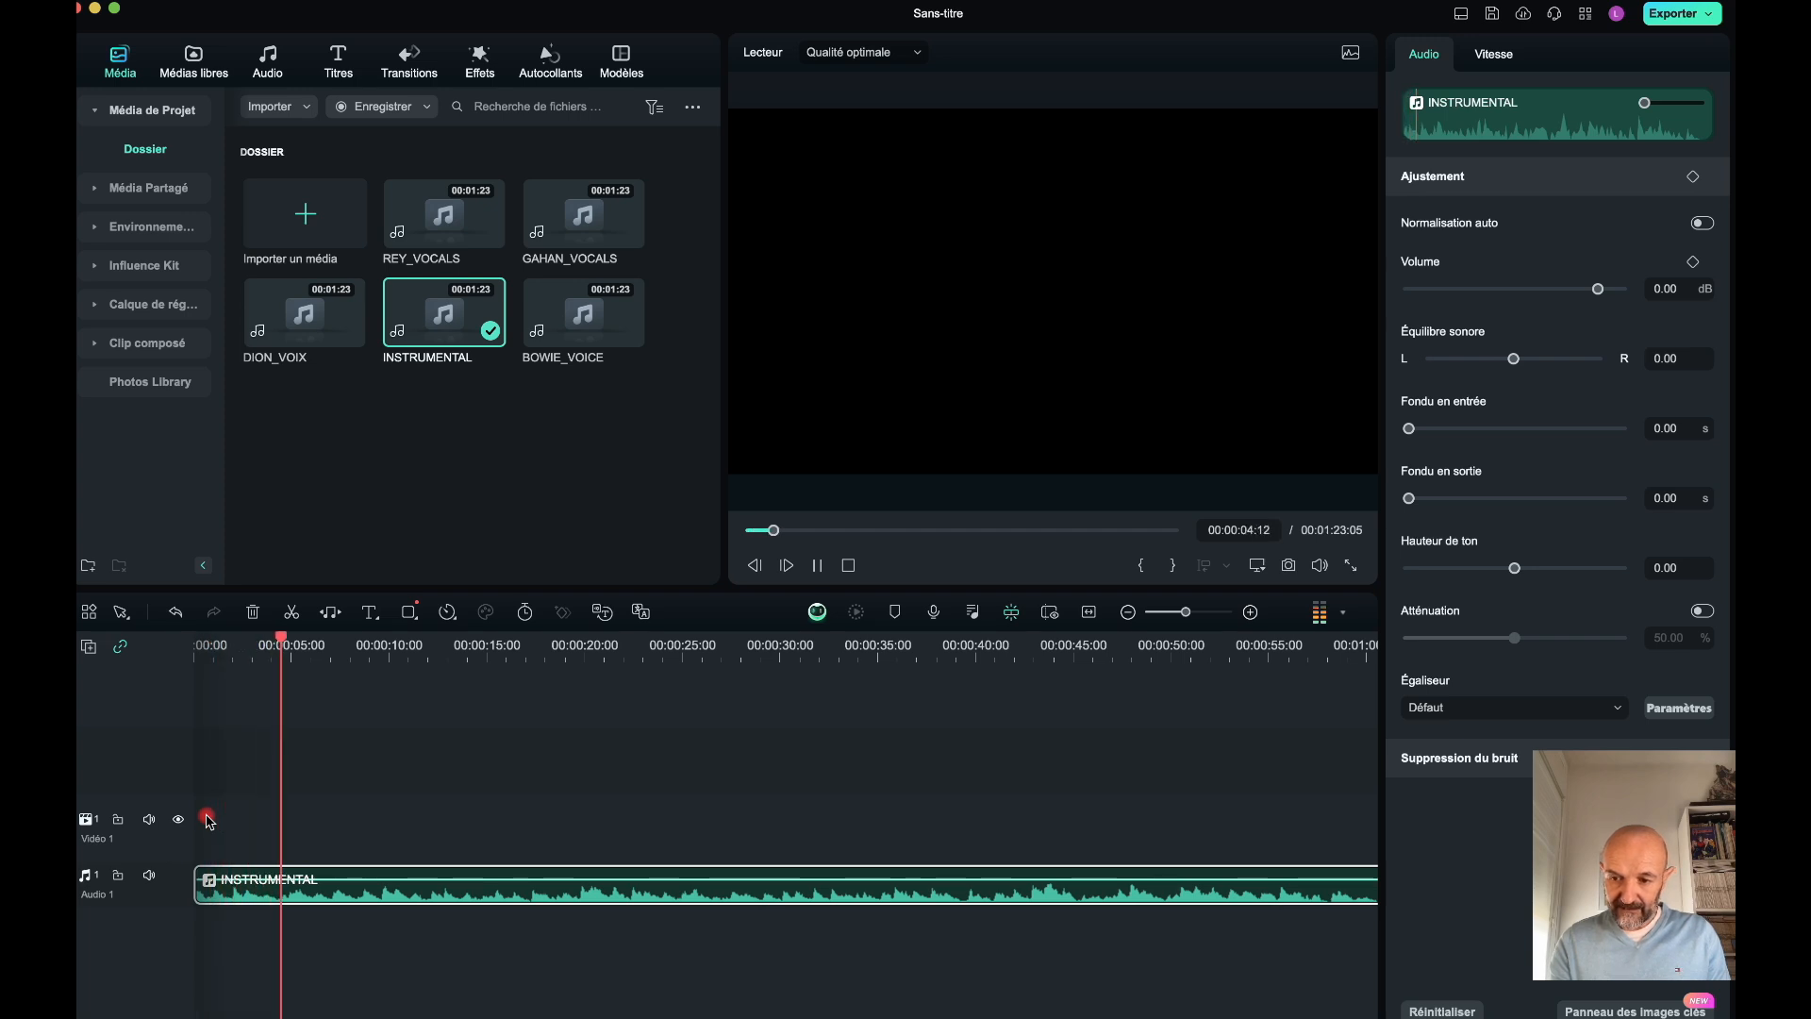
pyautogui.press('space')
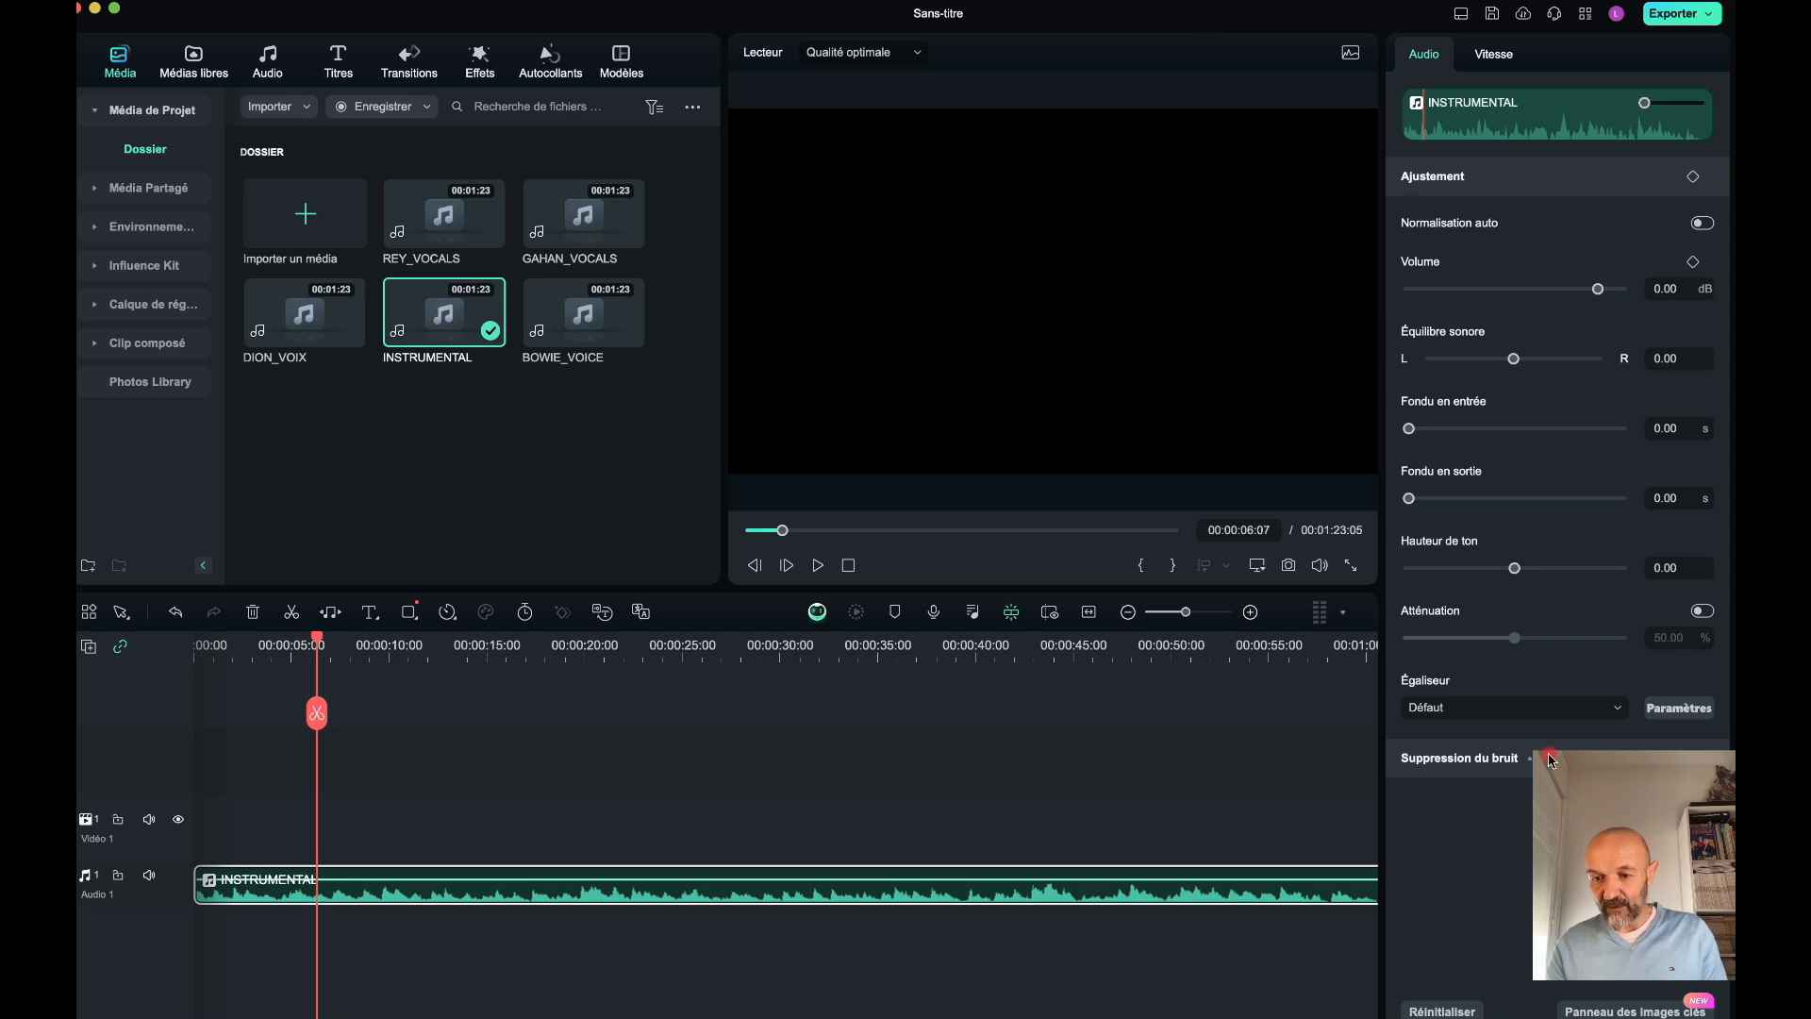
# - Set the INSTRUMENTAL clip's equalizer preset to Classique
pyautogui.click(1616, 710)
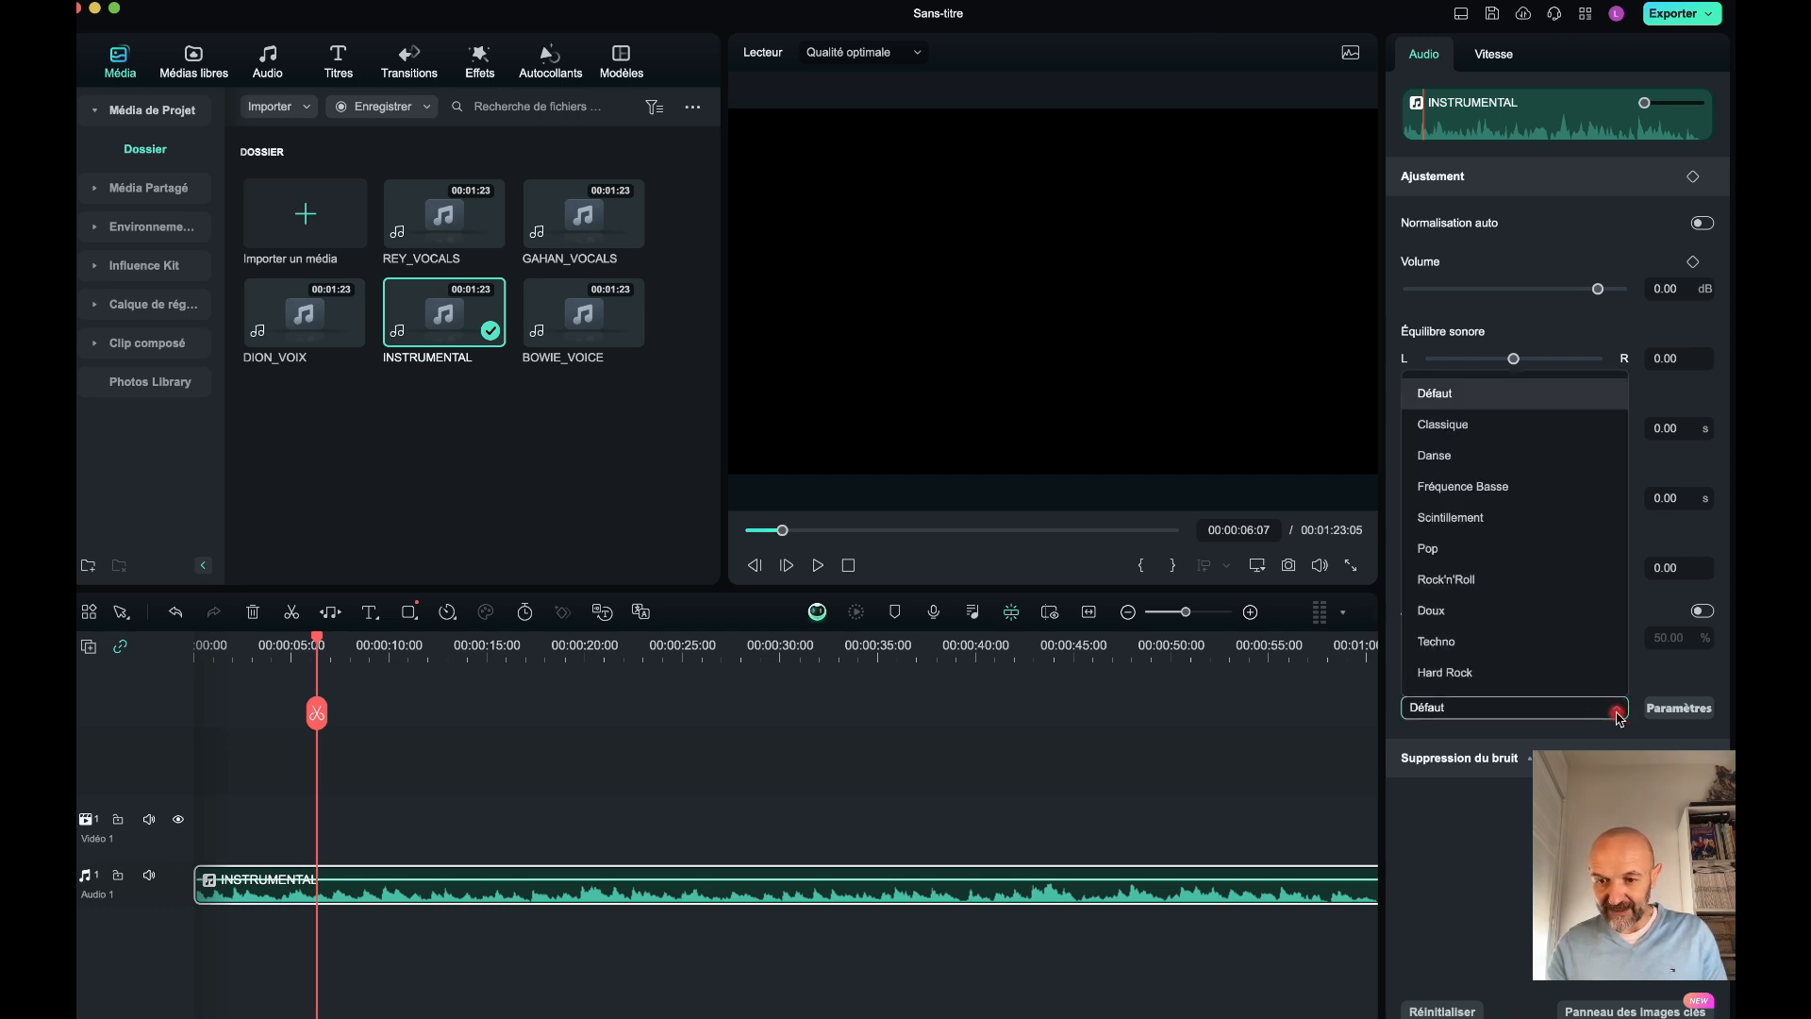
pyautogui.scroll(-1, 1505, 506)
pyautogui.click(1453, 401)
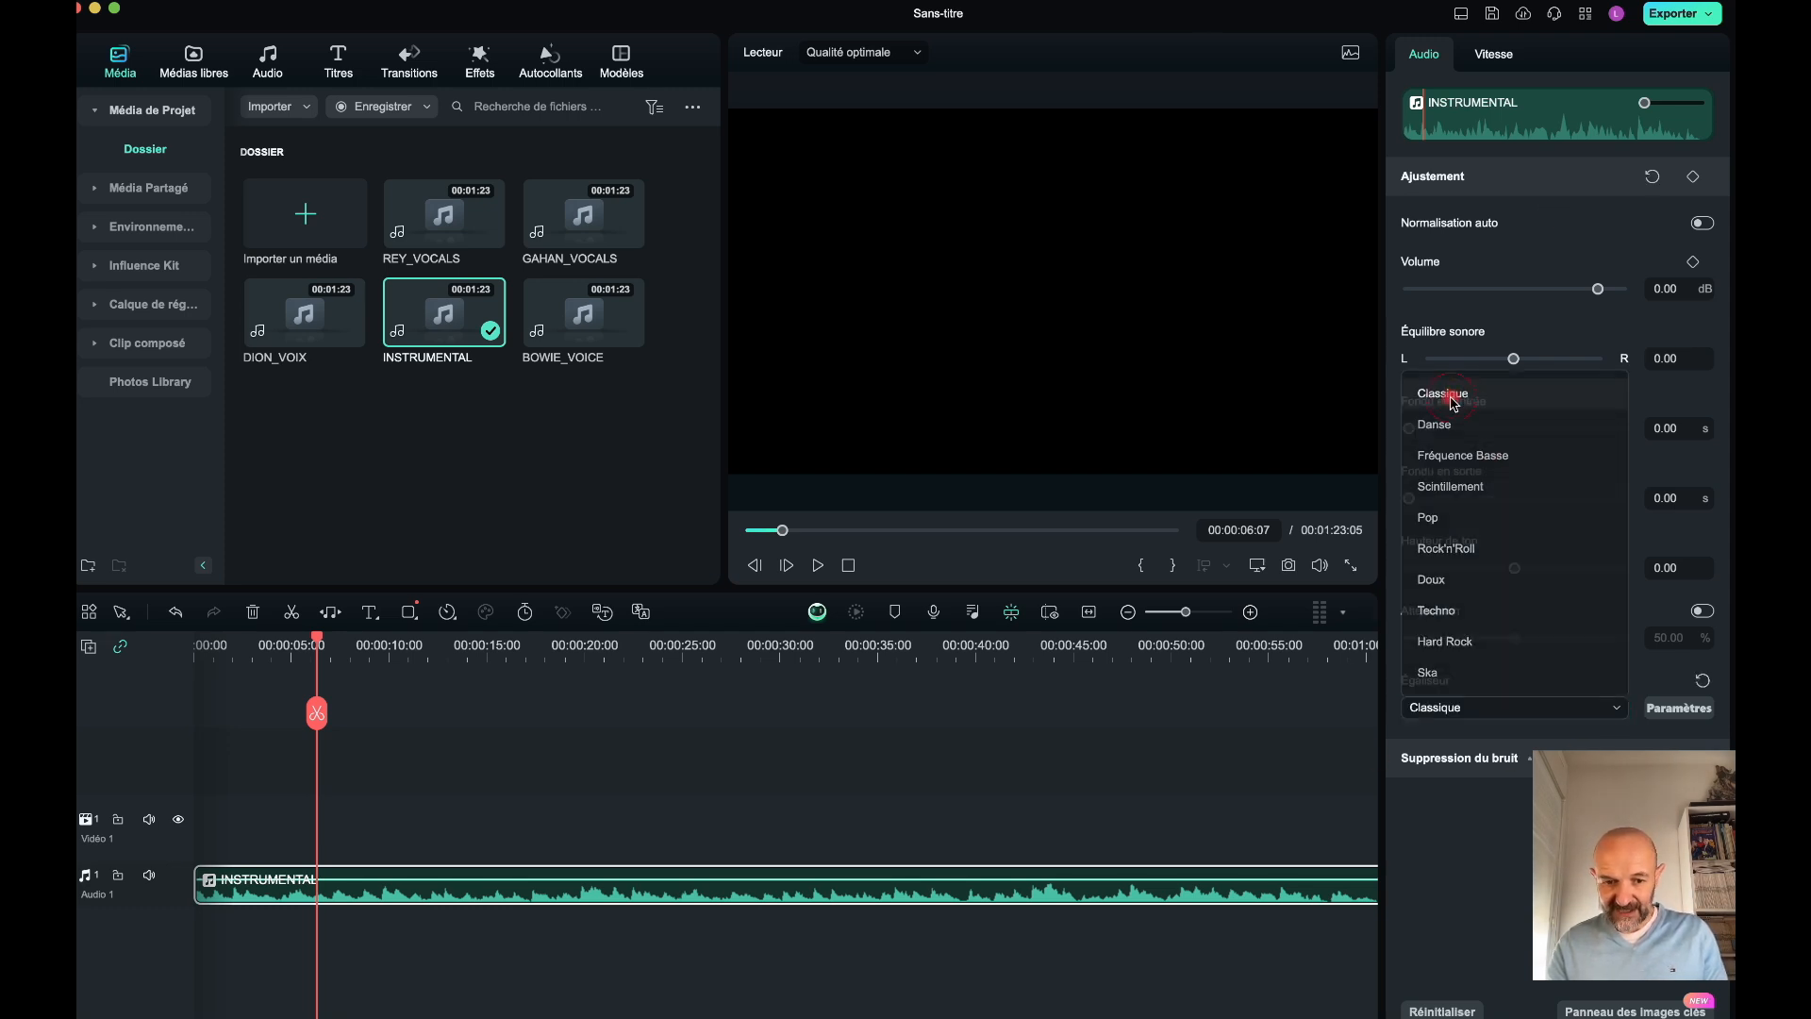
# - Play the INSTRUMENTAL clip with the current equalizer preset and expand its Suppression du bruit options
pyautogui.press('space')
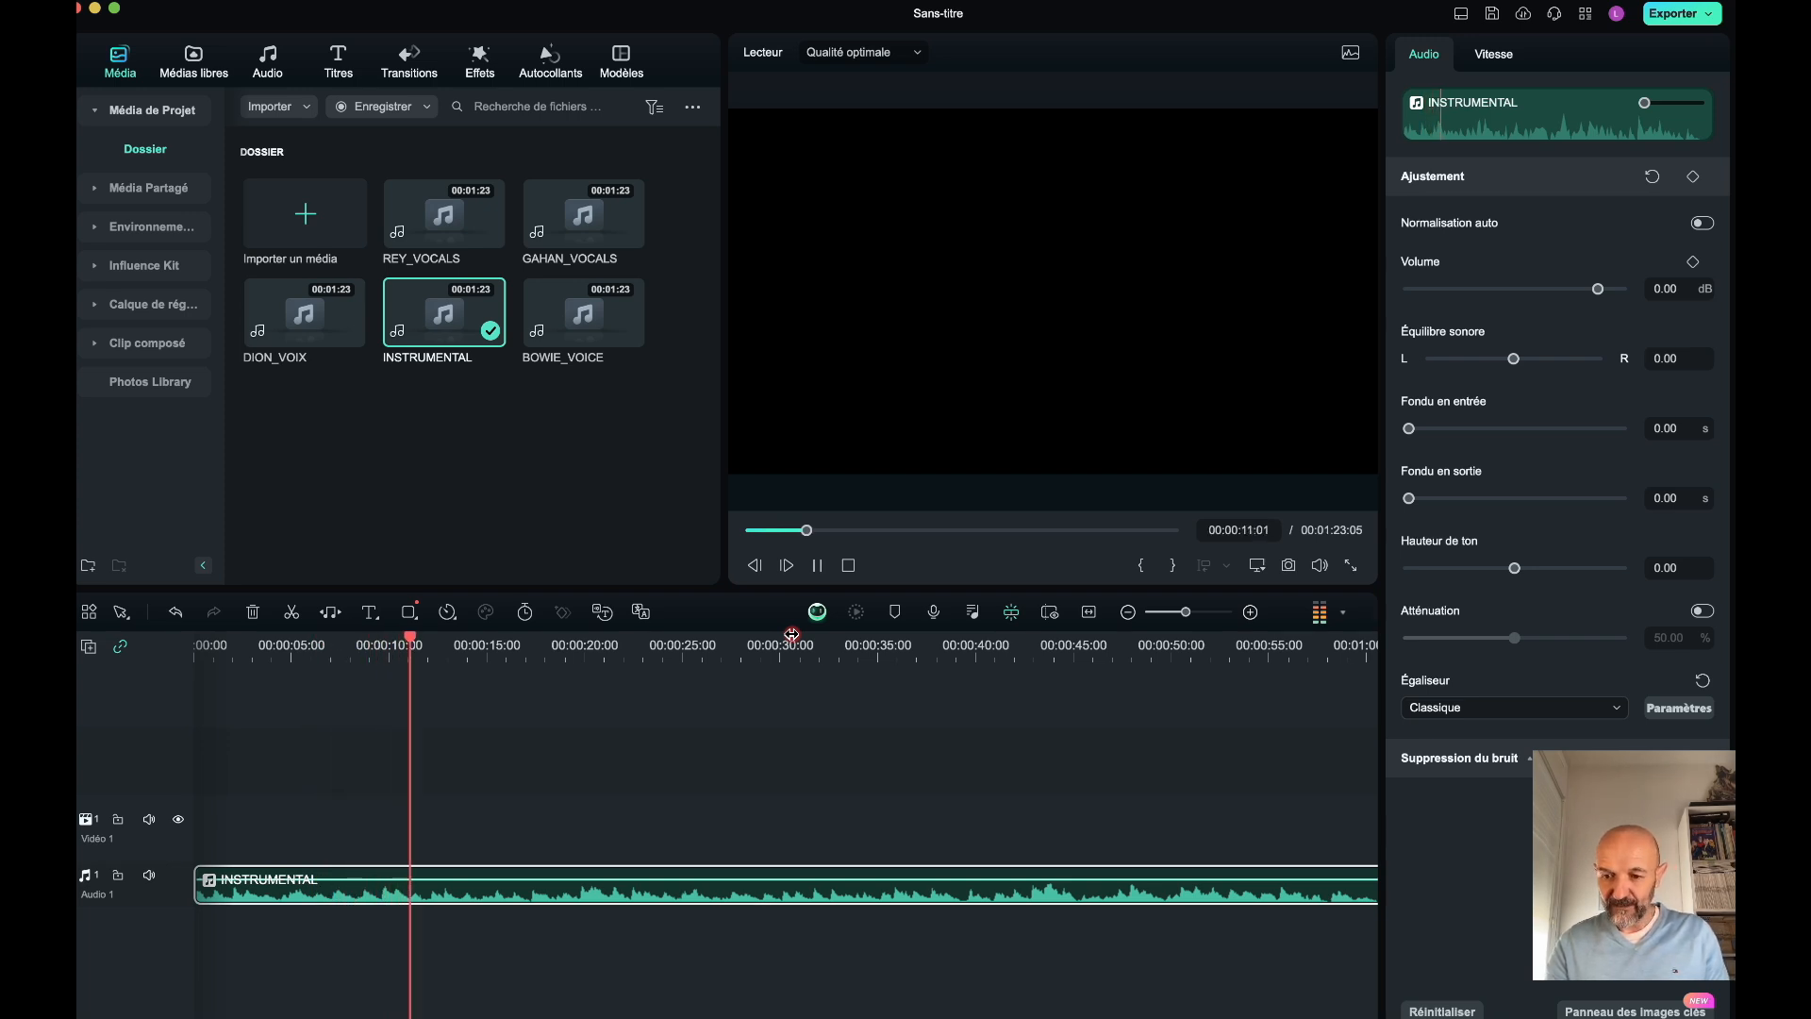
pyautogui.press('space')
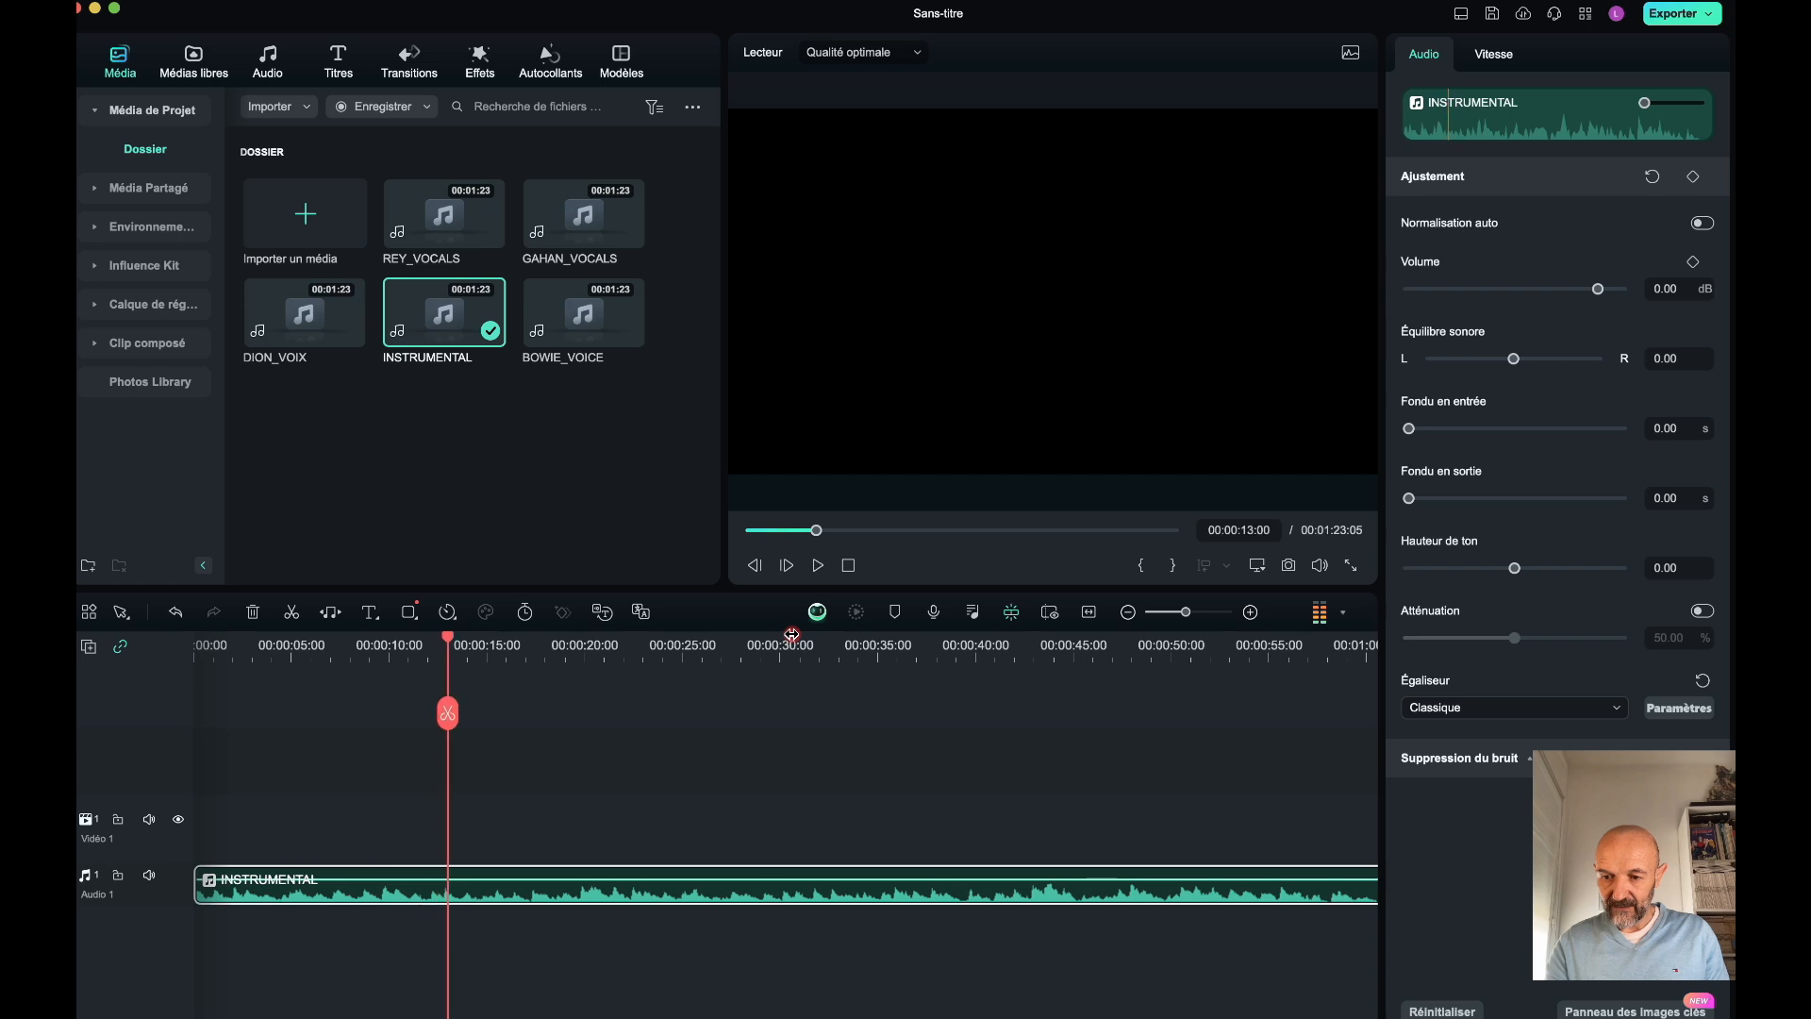
pyautogui.click(1523, 764)
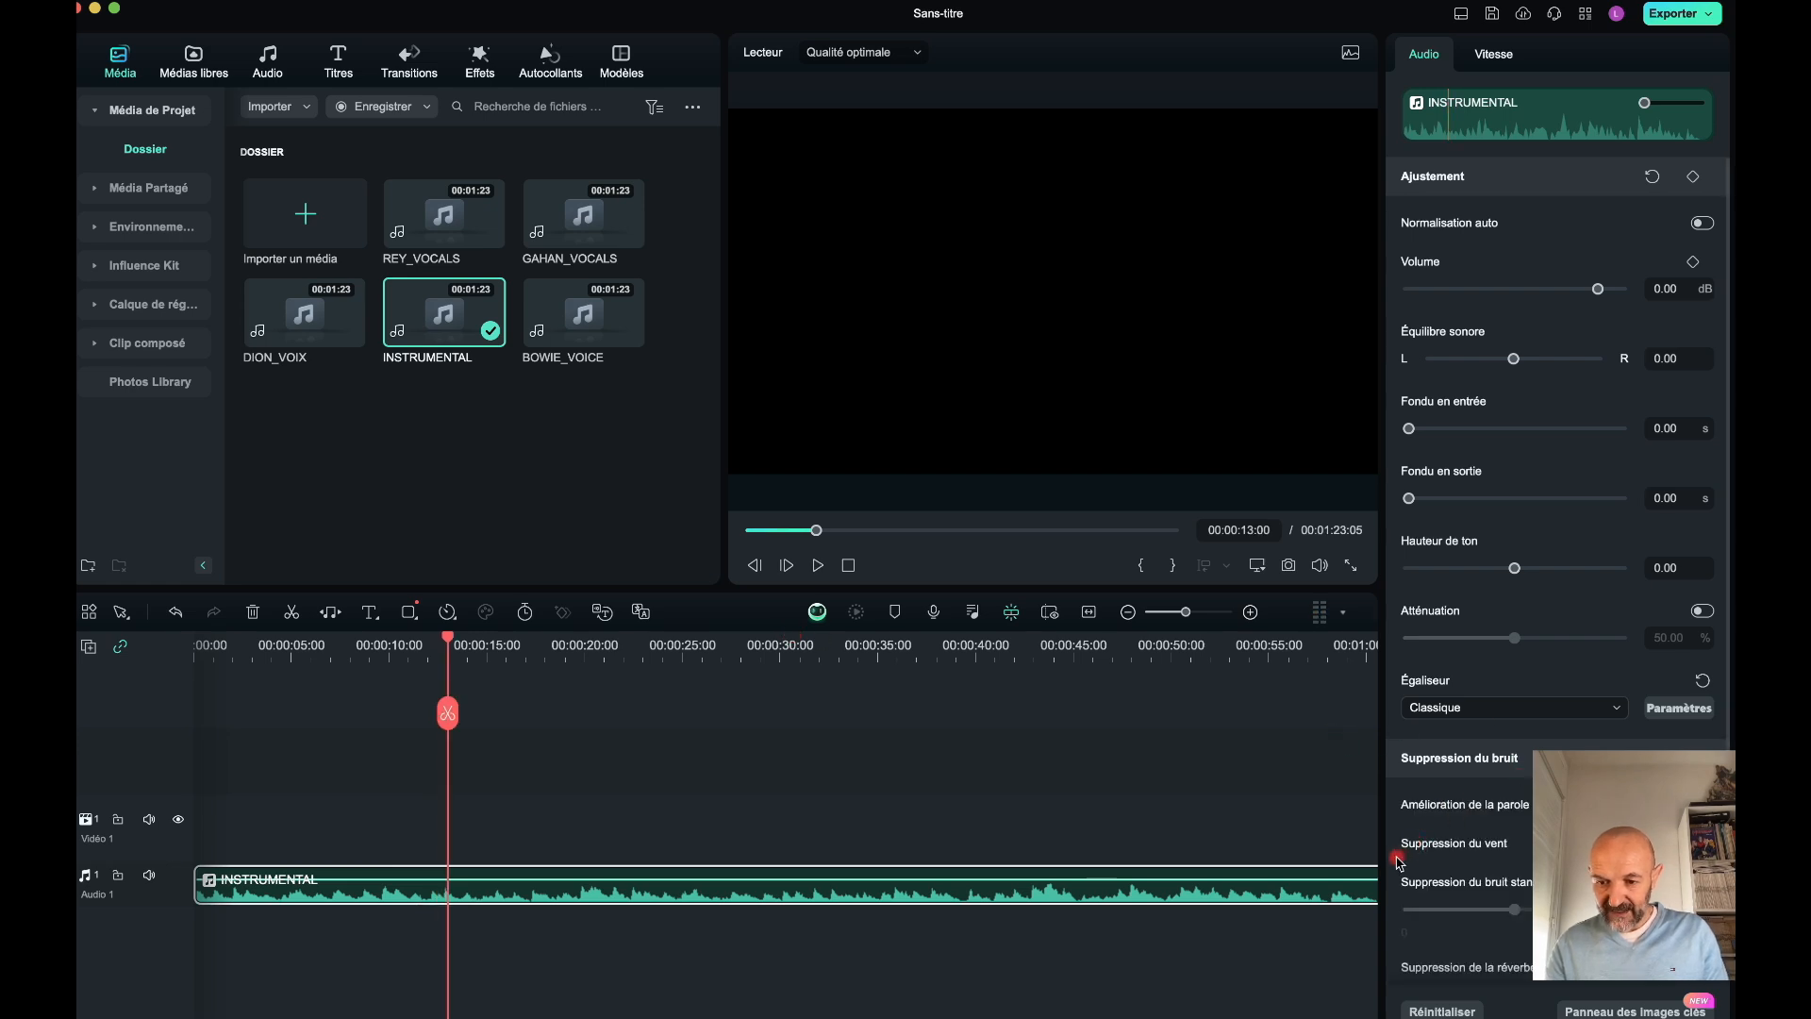
pyautogui.click(1420, 886)
pyautogui.press('space')
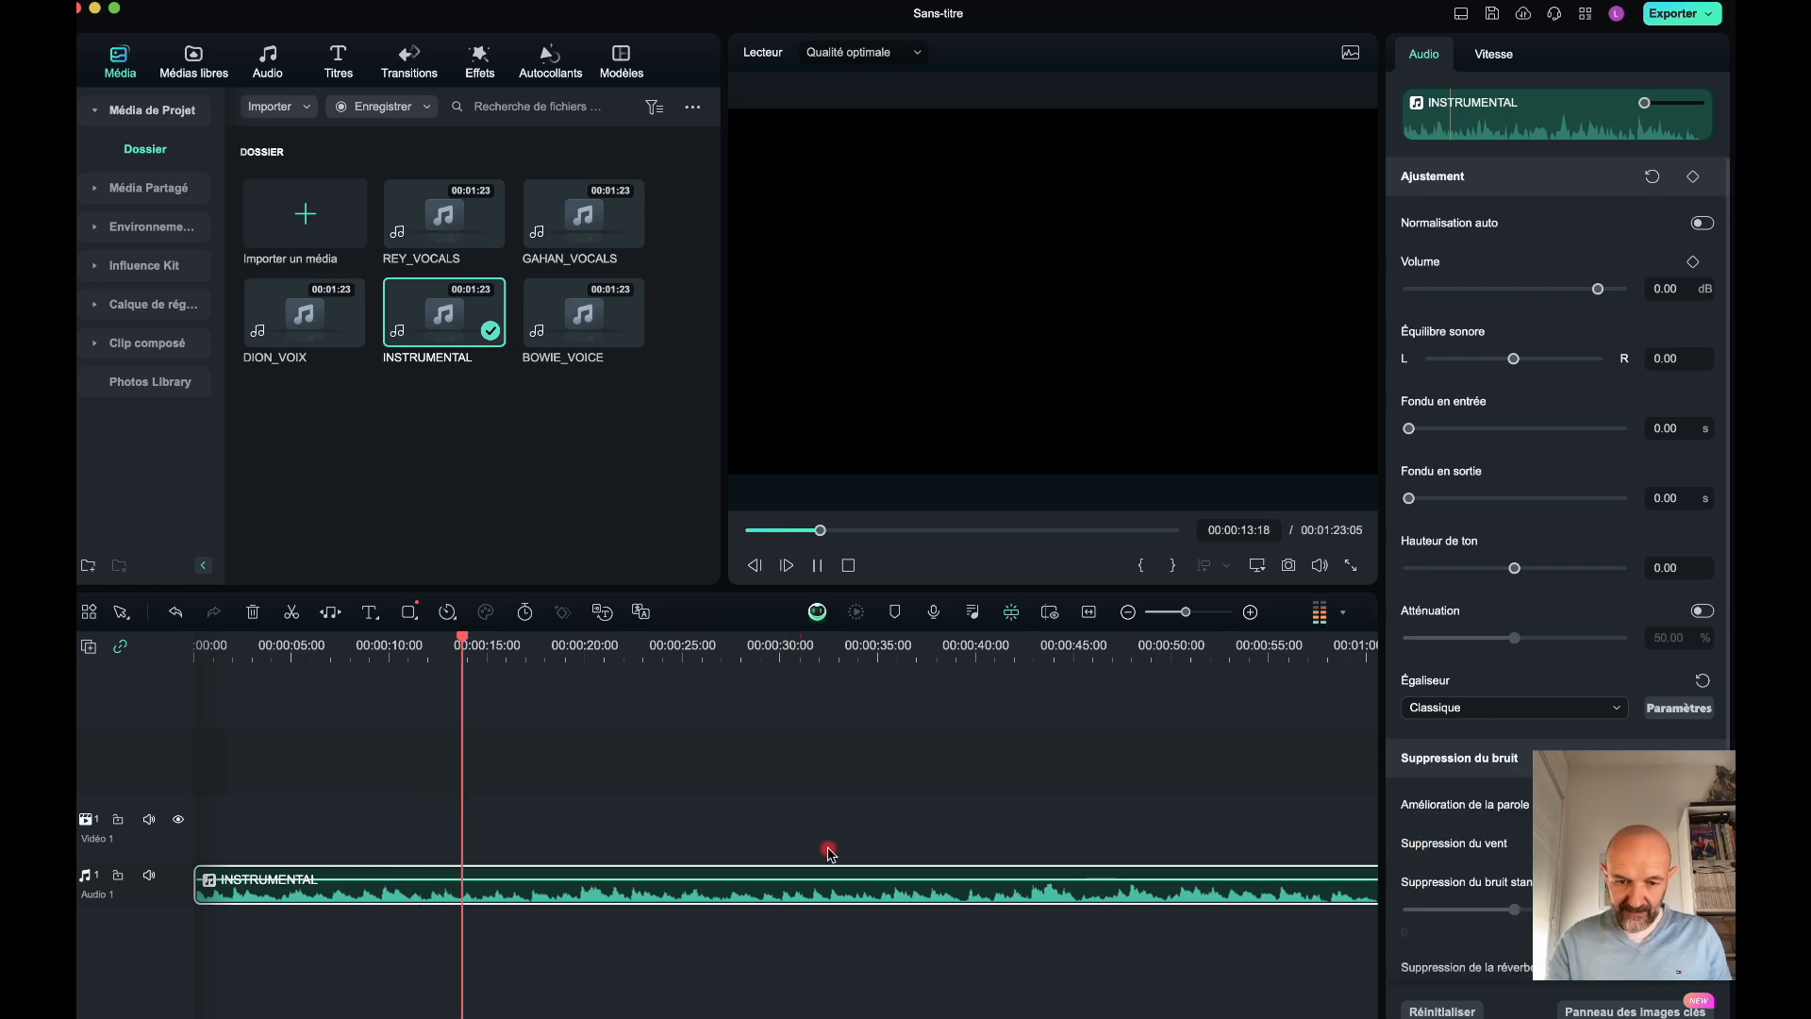
pyautogui.press('space')
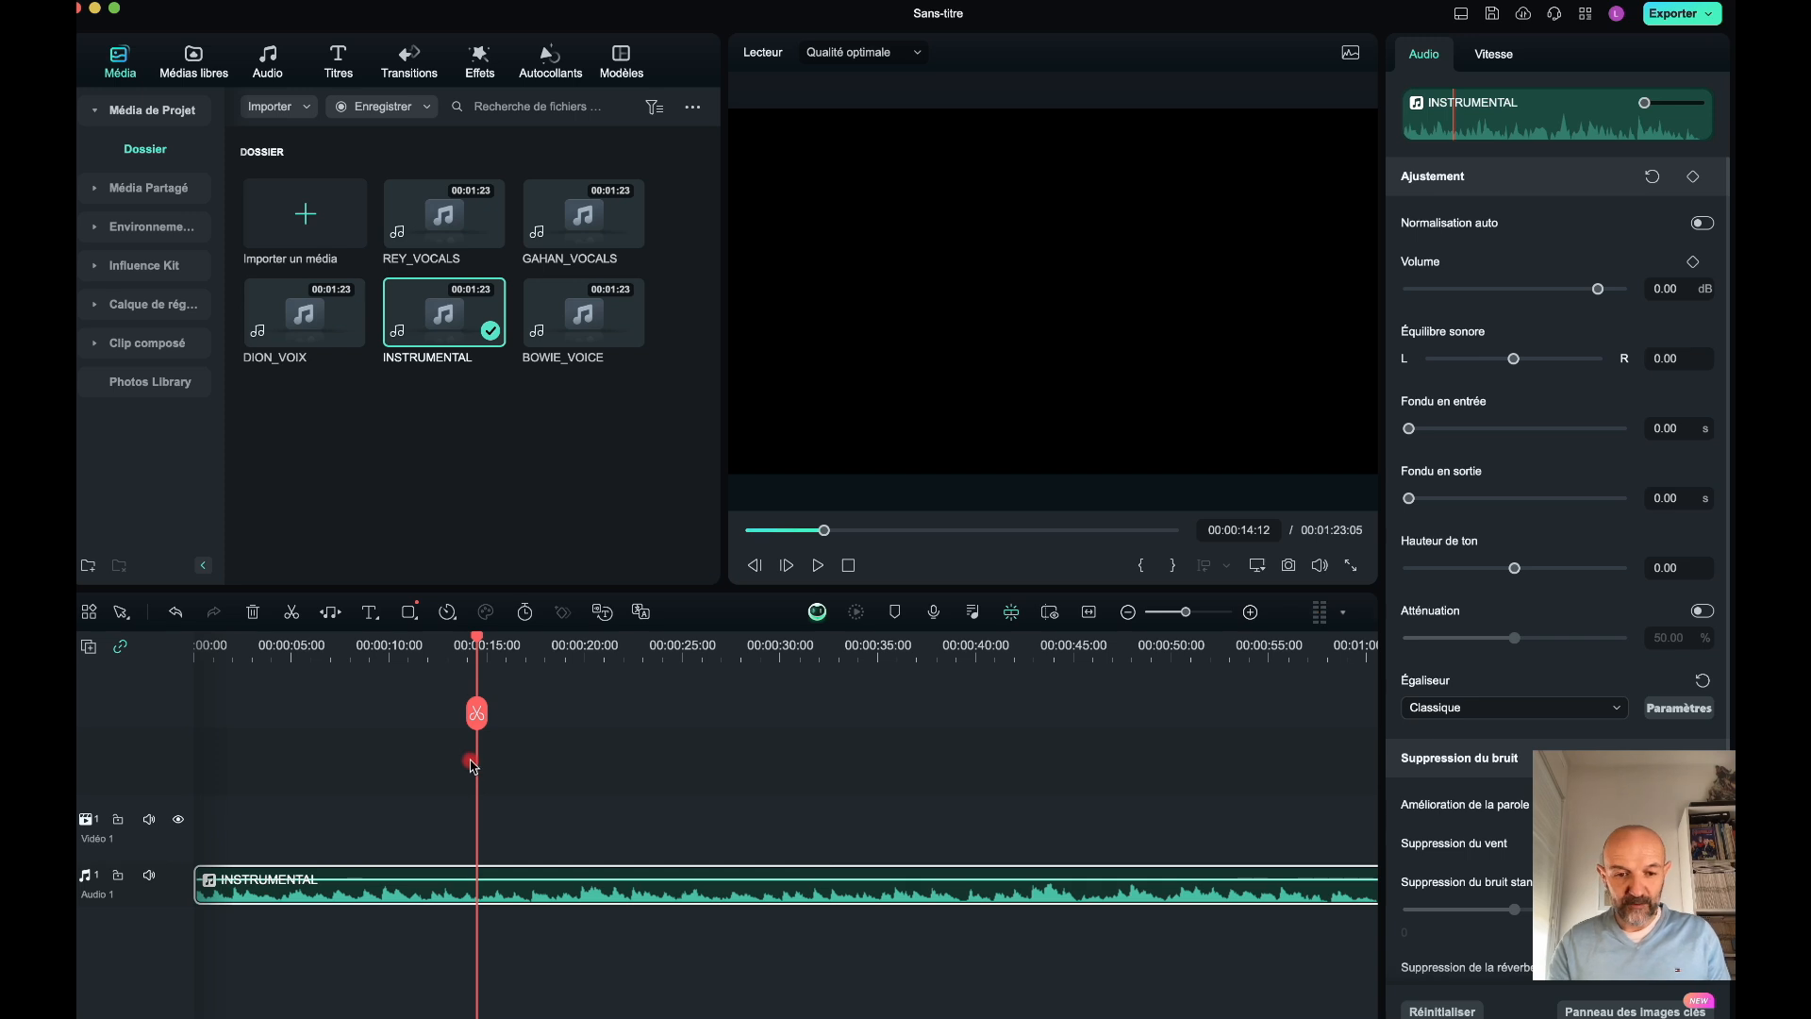
# - Return the playhead to the start and duplicate the INSTRUMENTAL clip onto a new Audio 2 track, aligned at 0
pyautogui.moveTo(478, 645); pyautogui.dragTo(176, 657)
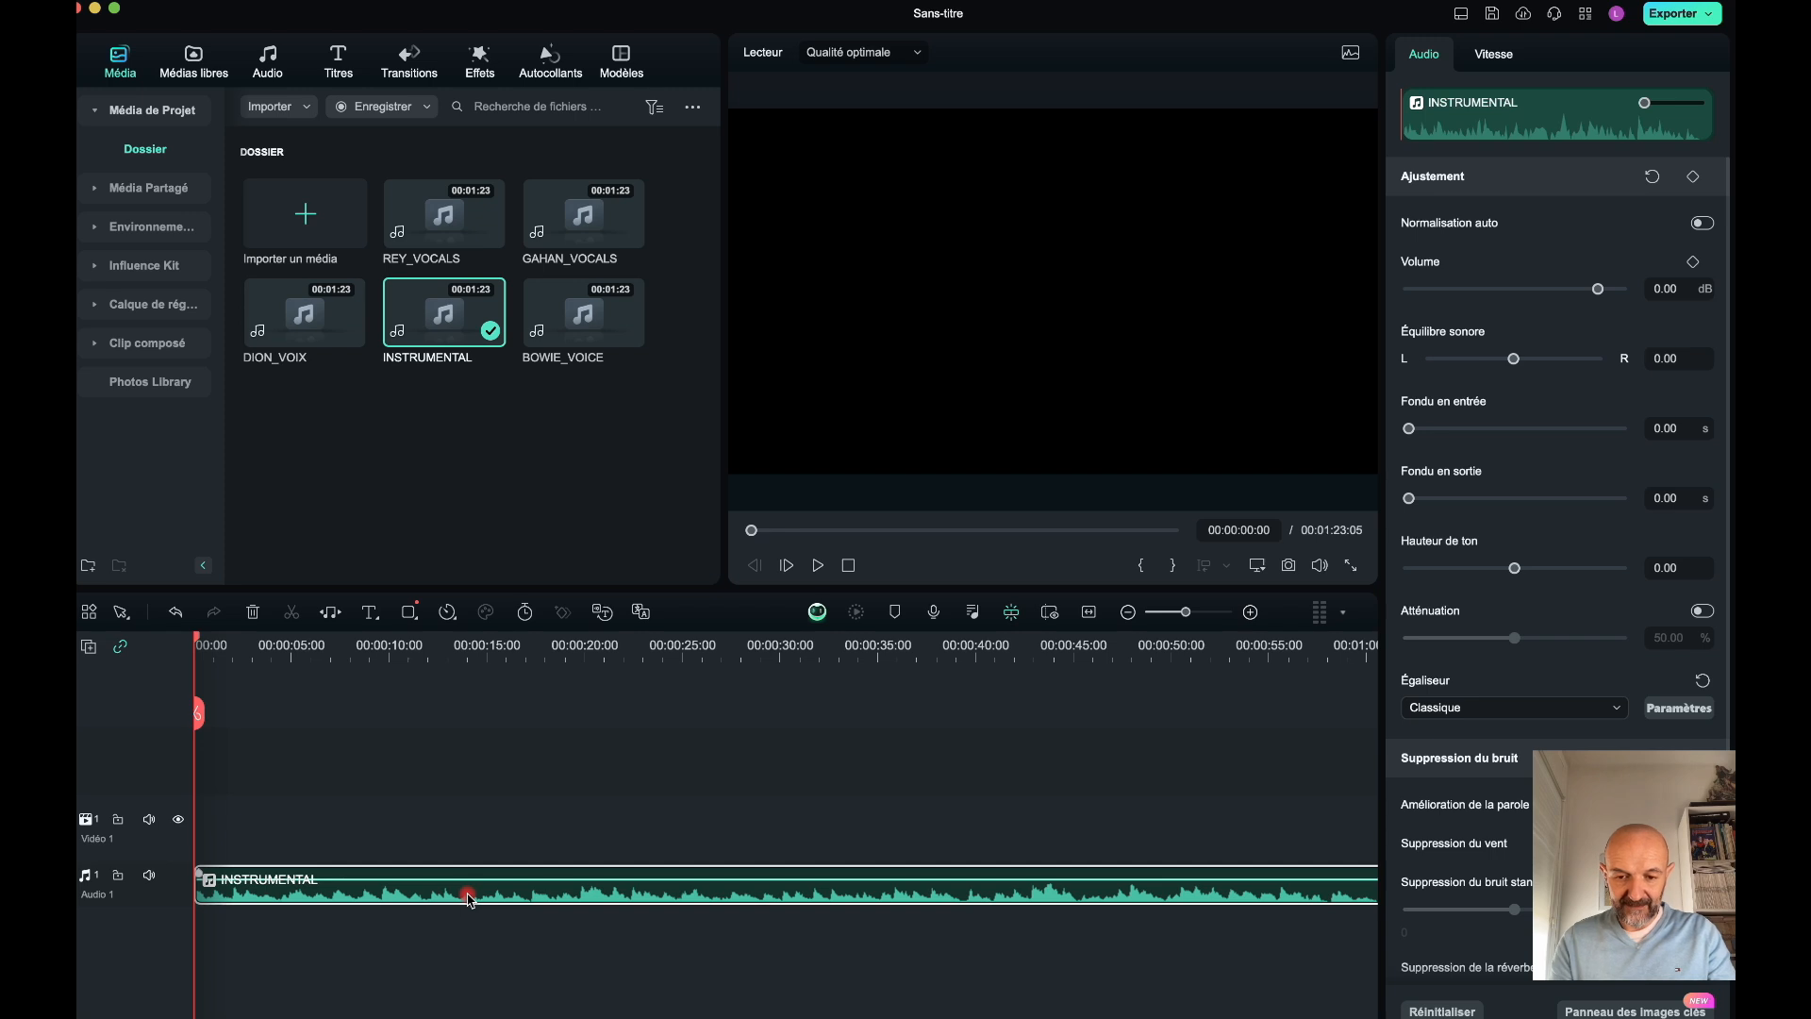
pyautogui.scroll(-5, 469, 899)
pyautogui.moveTo(468, 897); pyautogui.dragTo(204, 960)
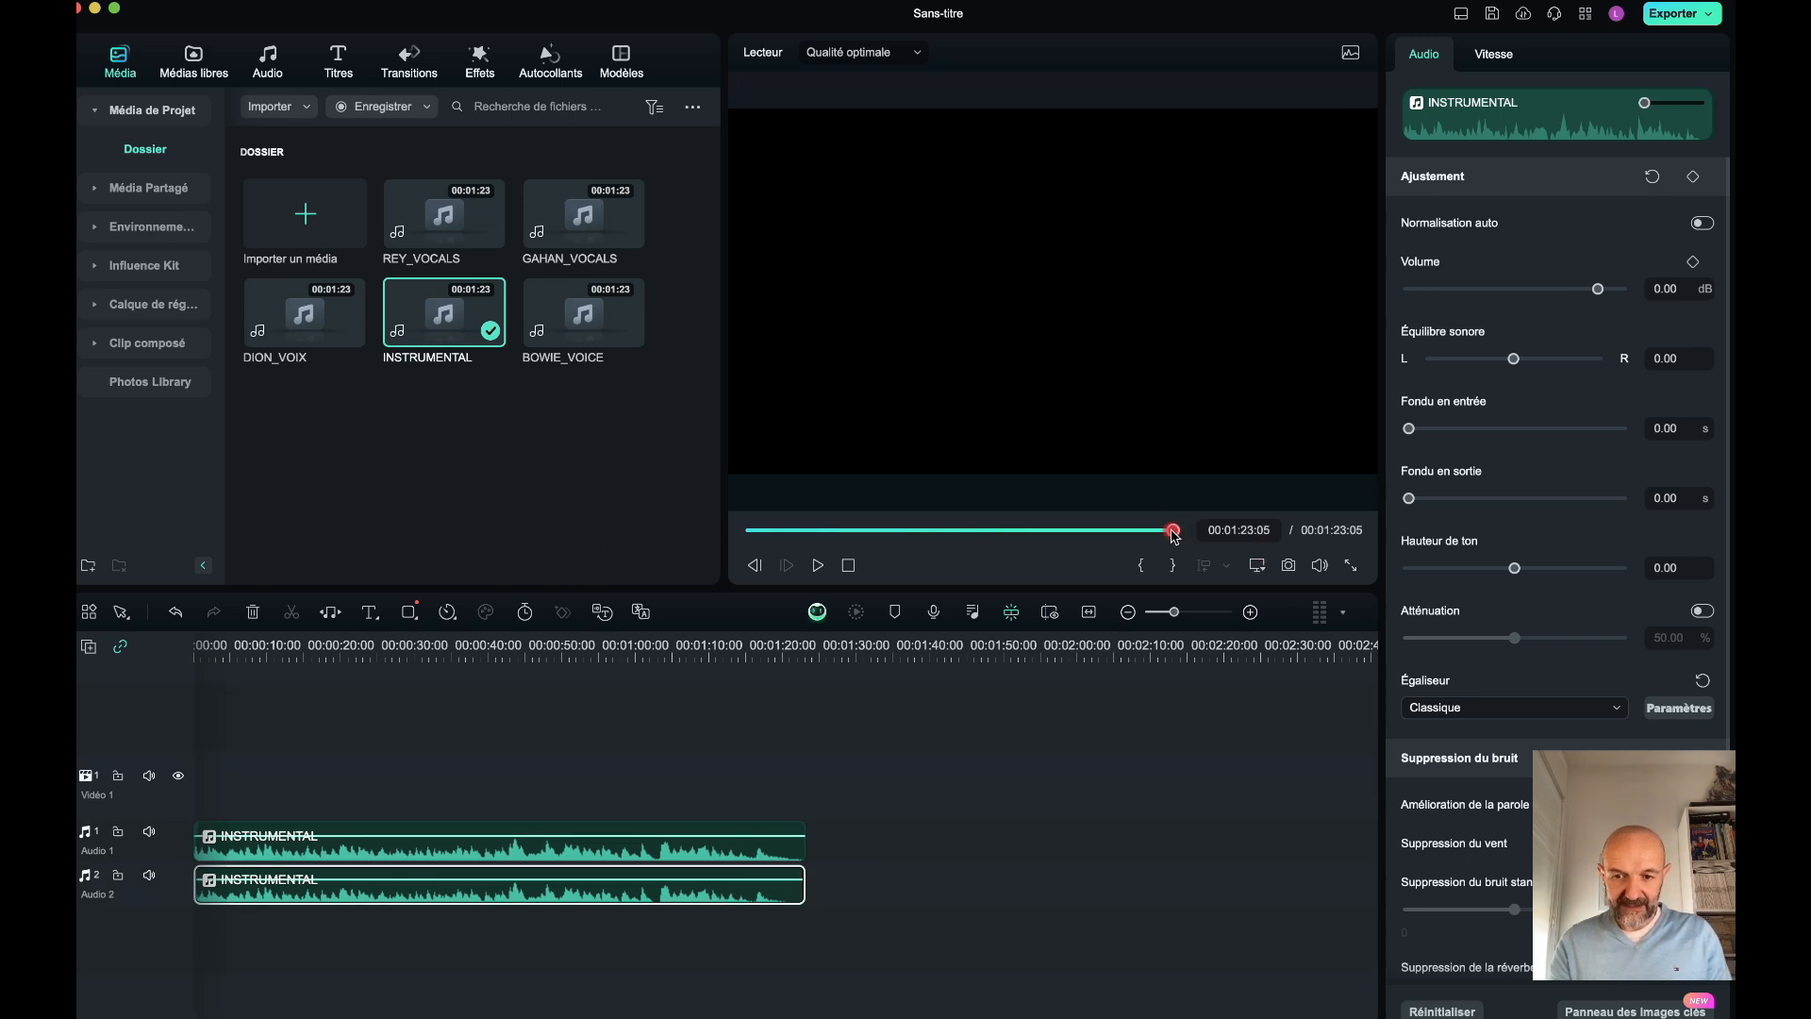
# - Play the two stacked INSTRUMENTAL clips from the start for a few seconds
pyautogui.moveTo(1173, 529); pyautogui.dragTo(663, 533)
pyautogui.press('space')
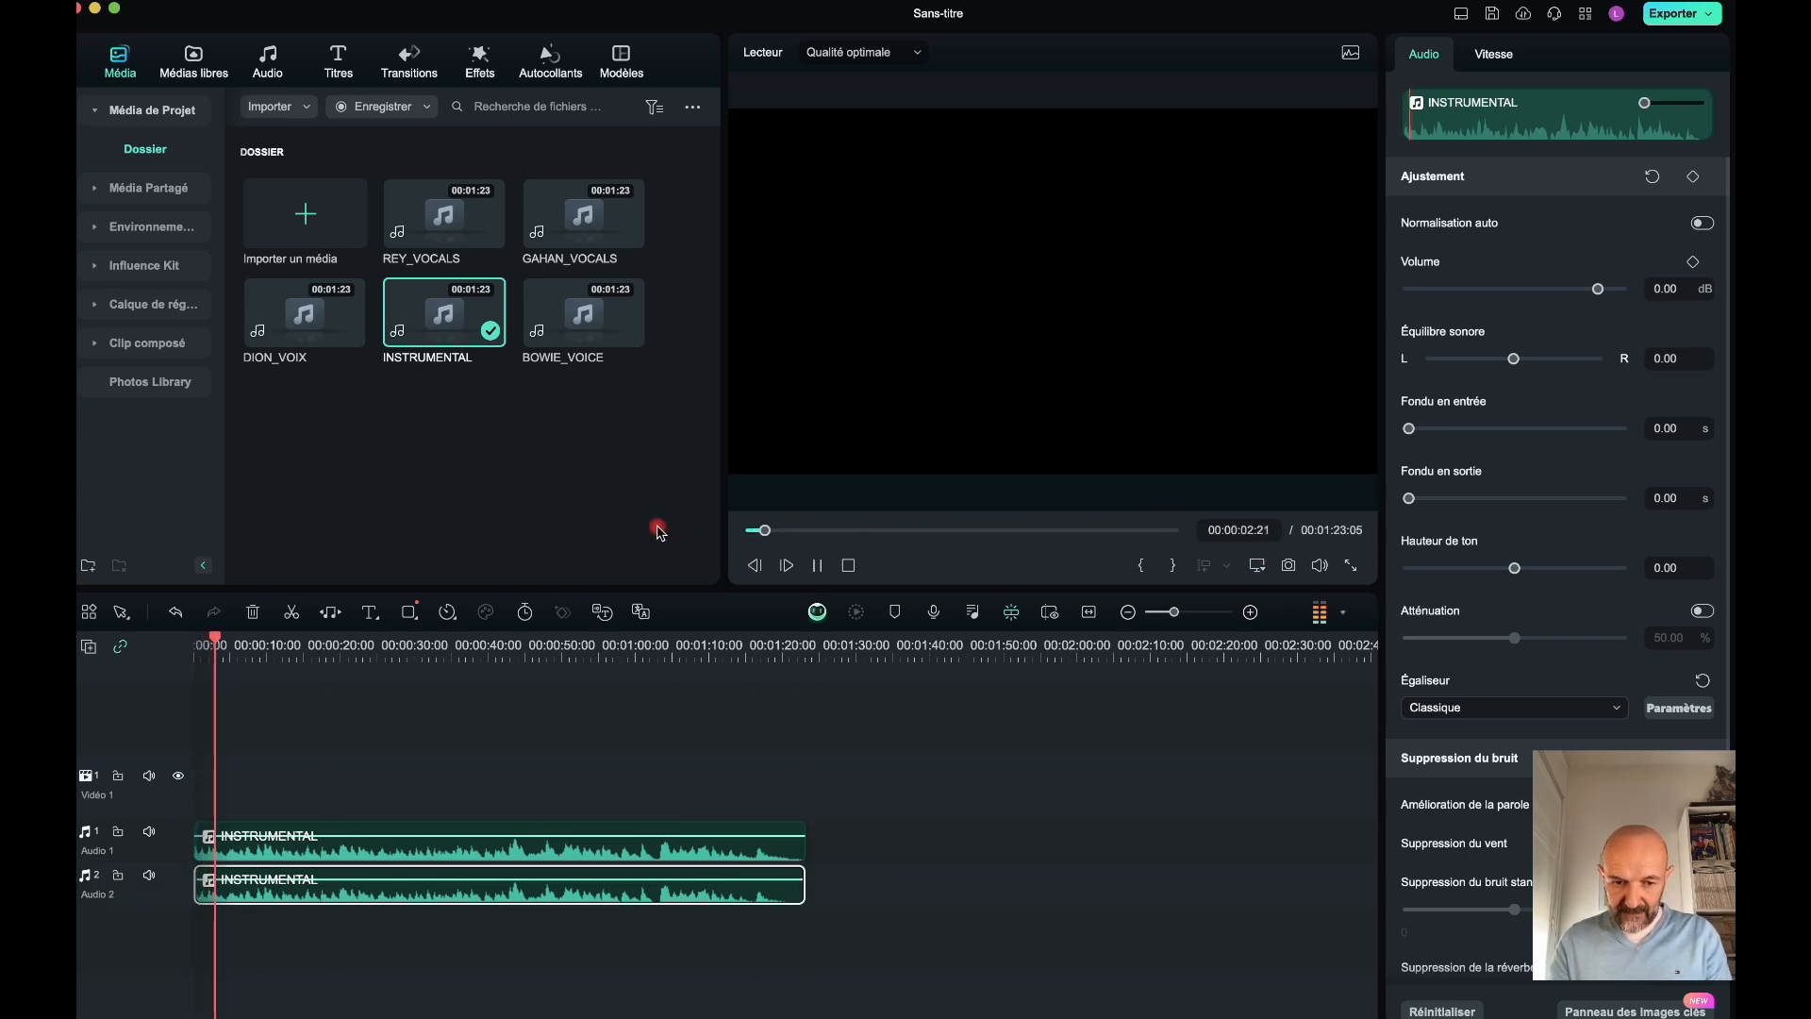
pyautogui.press('space')
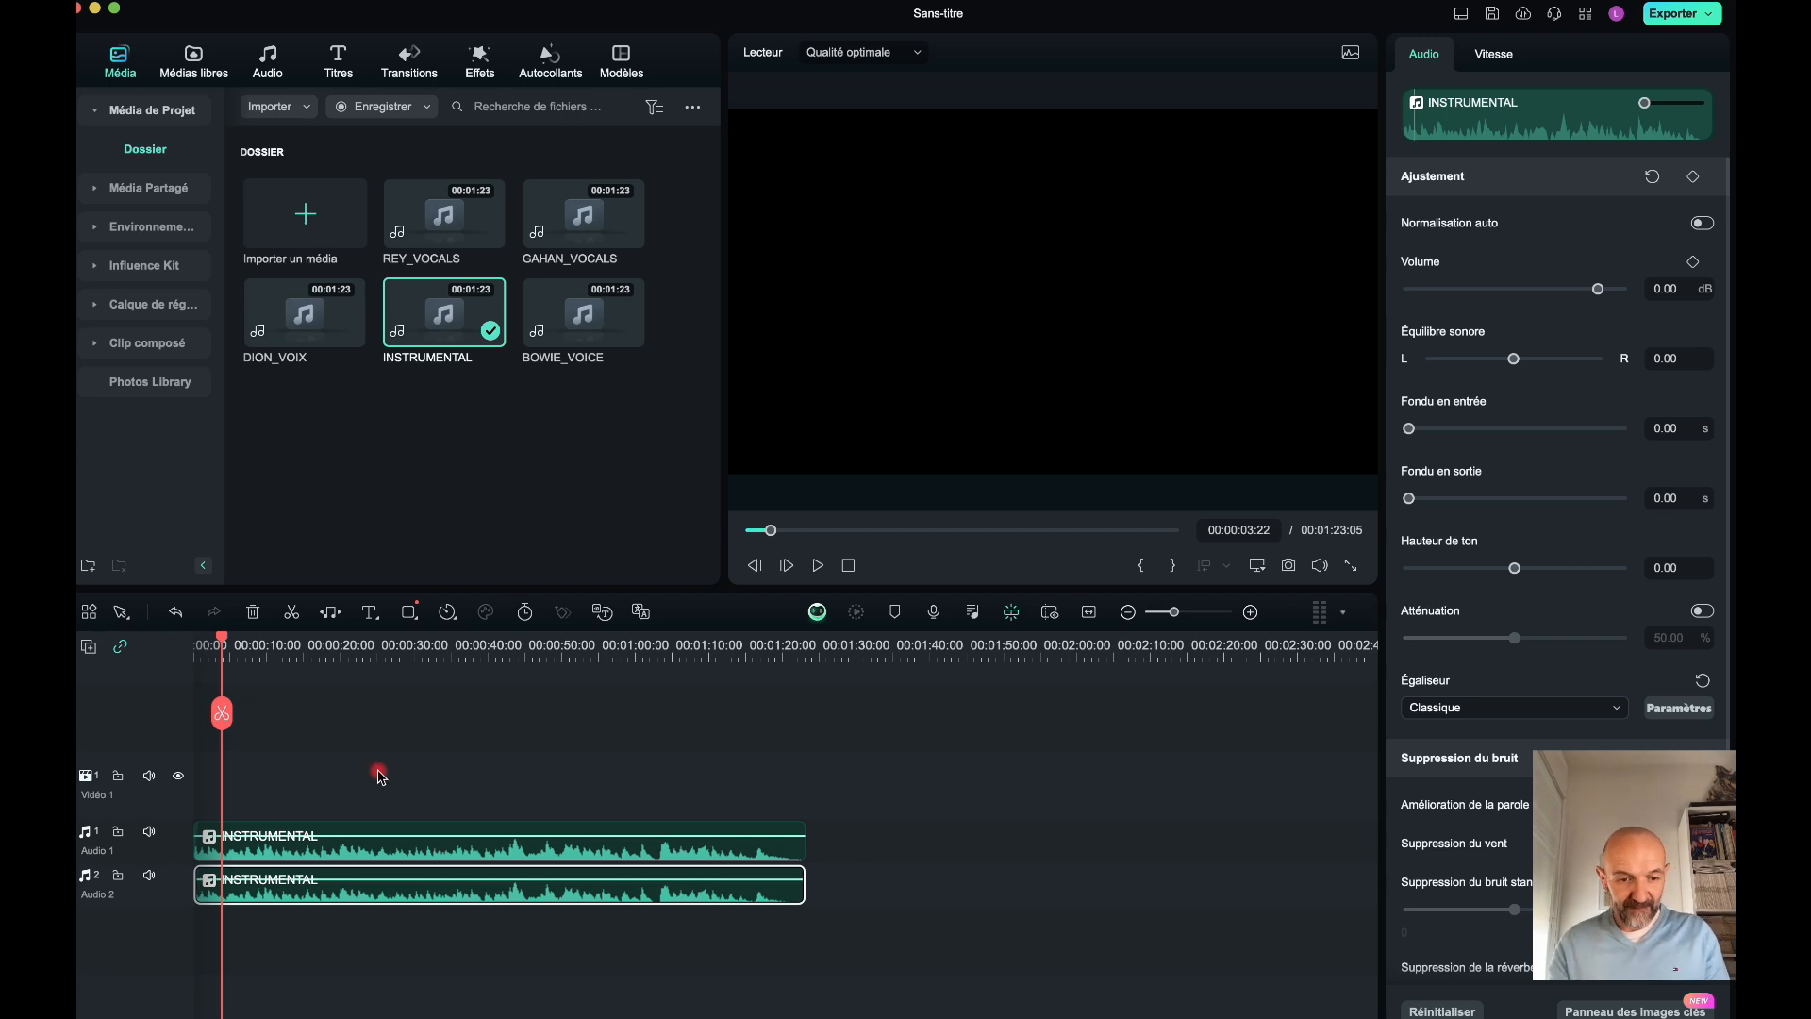
# - Lock the Audio 1 and Audio 2 instrumental tracks and deselect the clips
pyautogui.click(118, 831)
pyautogui.click(118, 872)
pyautogui.click(992, 956)
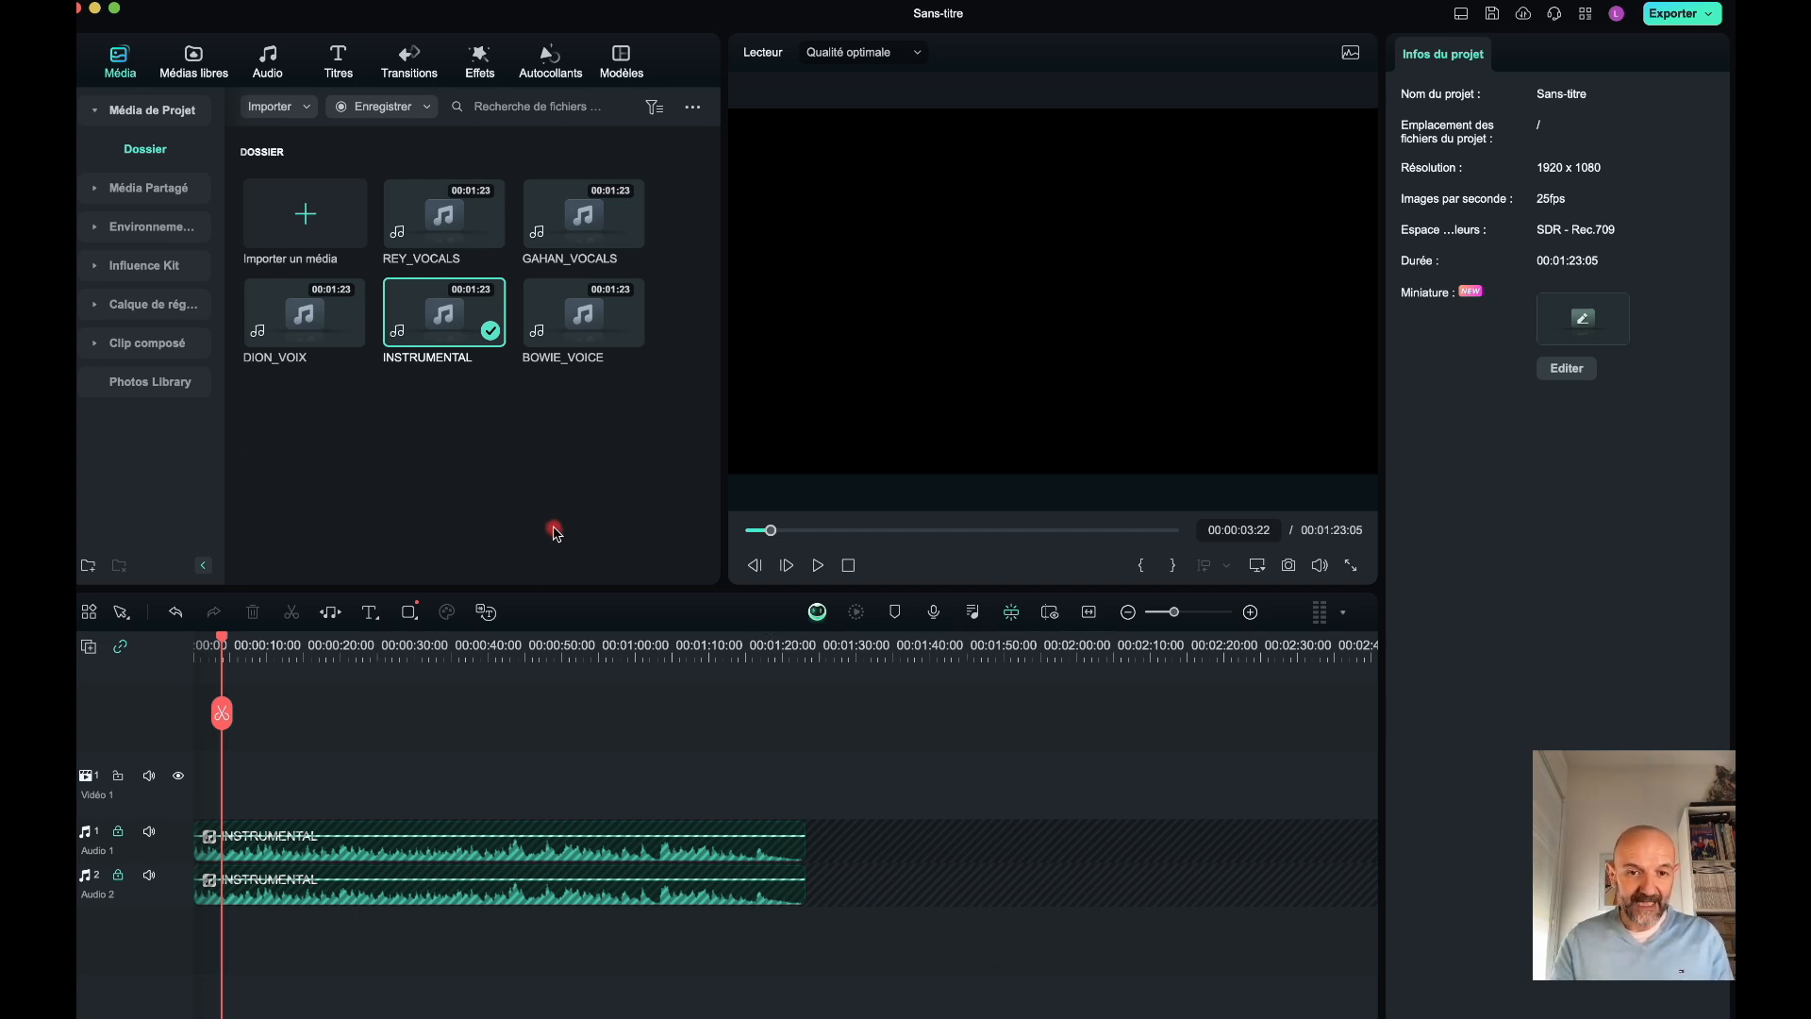
# - Place GAHAN_VOCALS at the start of a new Audio 3 track and play the mix from the start to about 10 seconds
pyautogui.moveTo(578, 220); pyautogui.dragTo(181, 766)
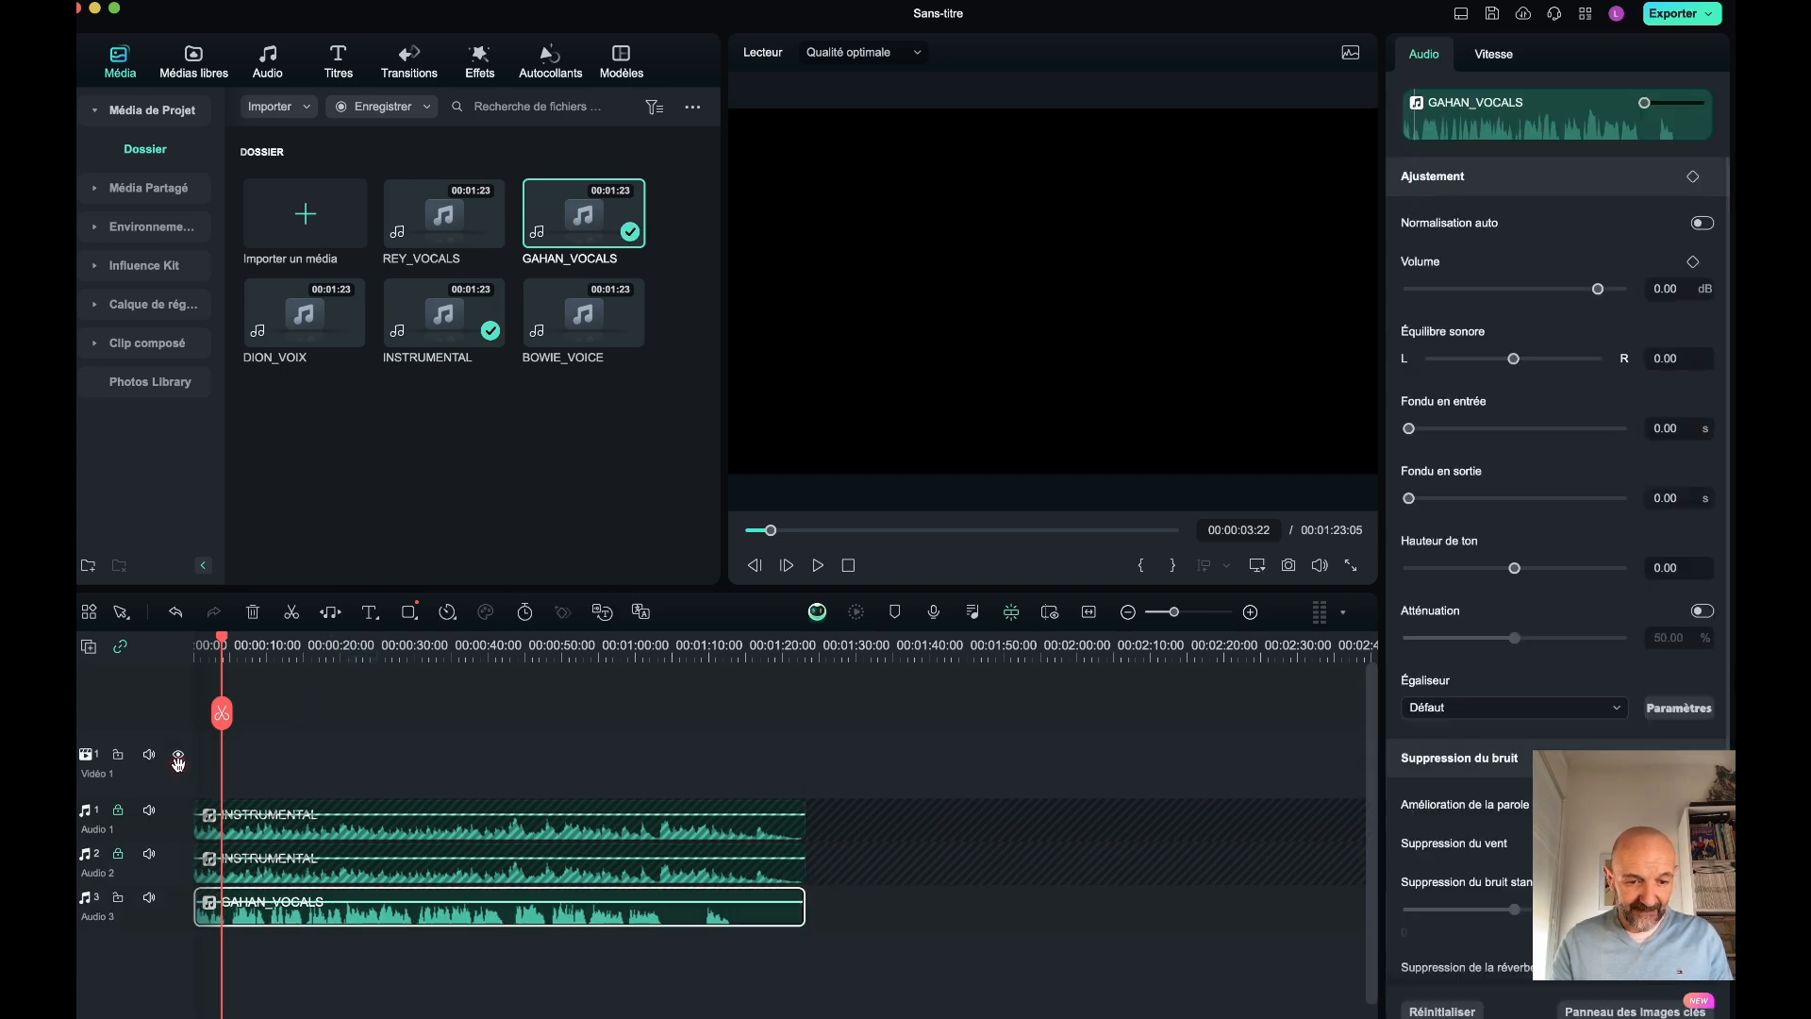
pyautogui.moveTo(222, 640); pyautogui.dragTo(171, 639)
pyautogui.press('space')
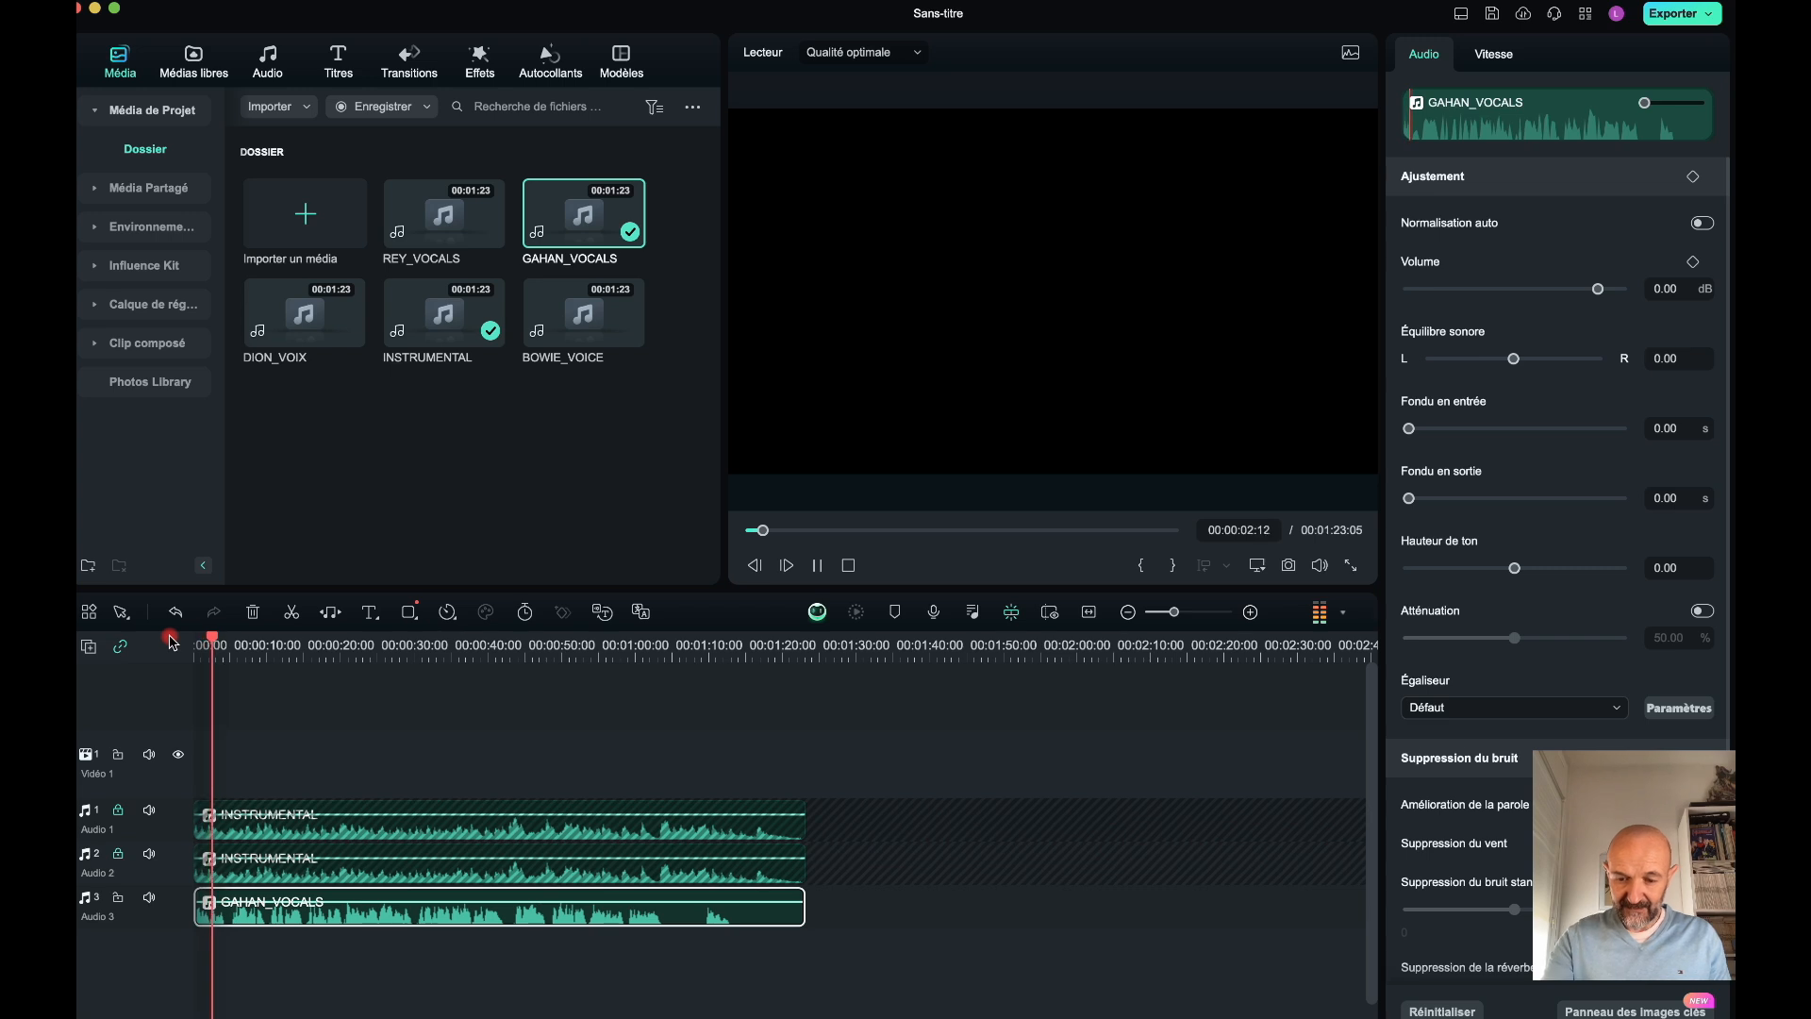
pyautogui.press('XF86AudioRaiseVolume')
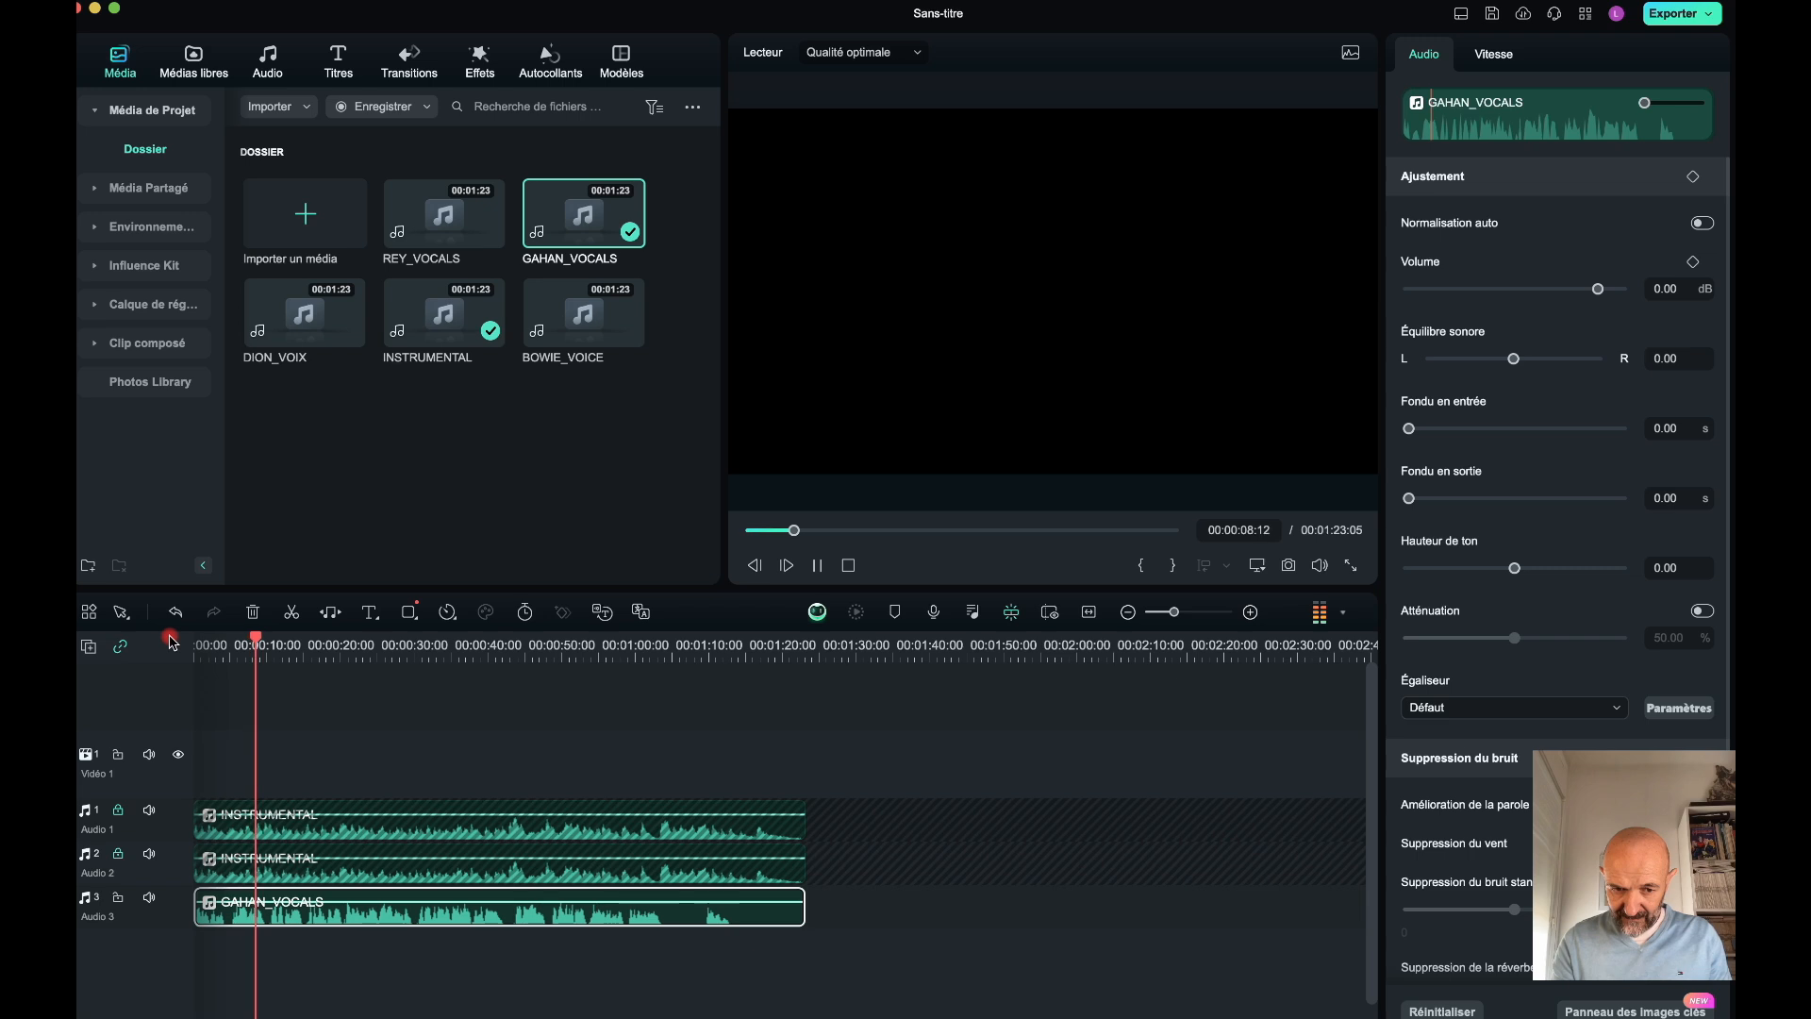
pyautogui.press('space')
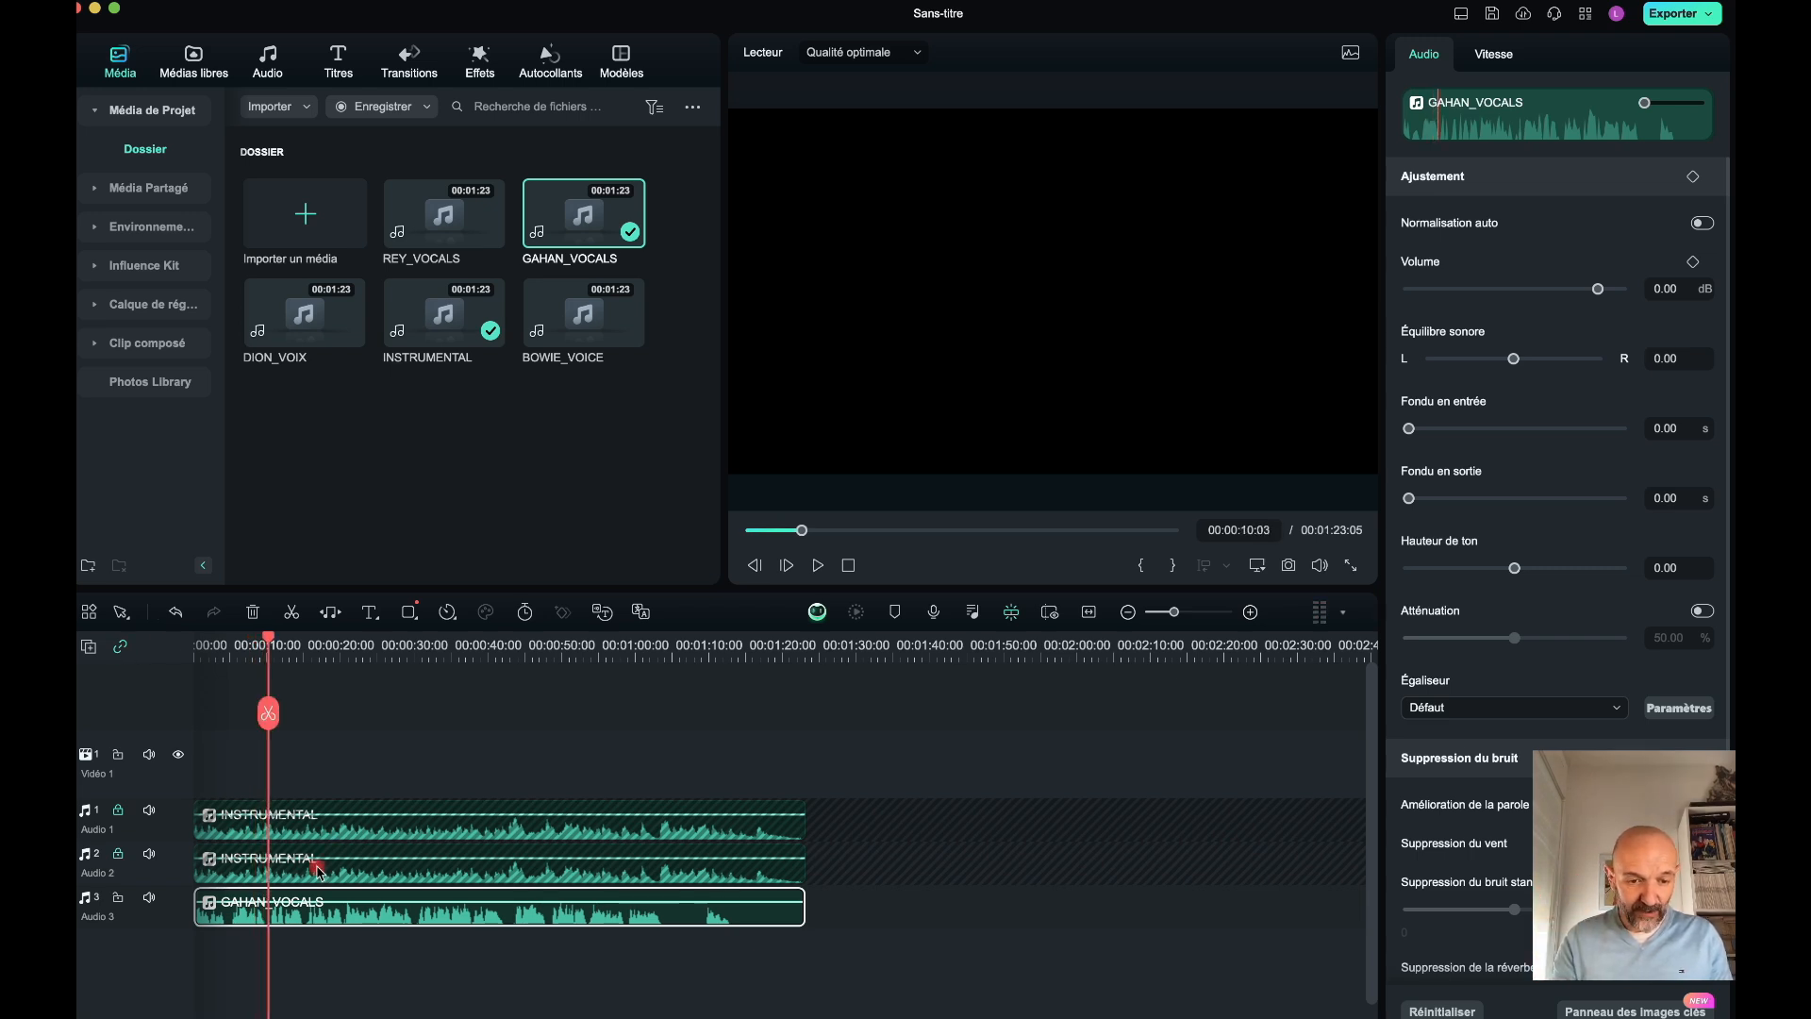
# - Split the GAHAN_VOCALS clip at 00:00:10:03
pyautogui.scroll(1, 322, 863)
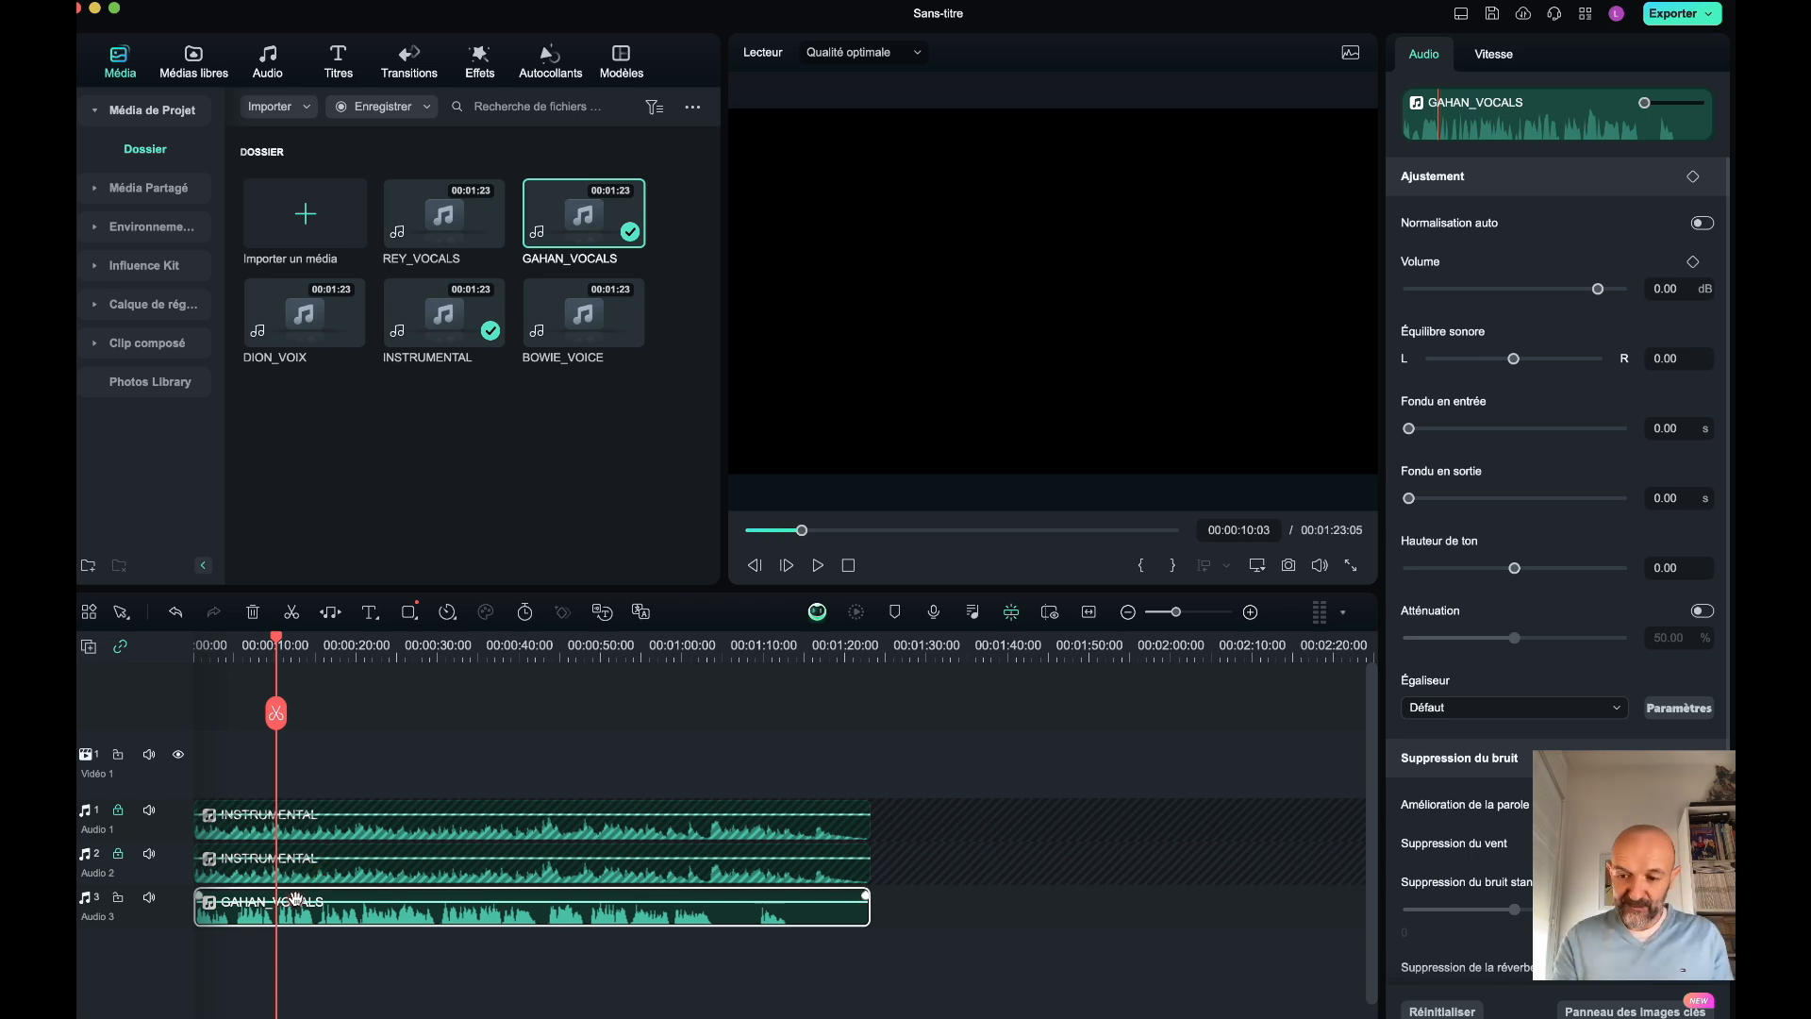
pyautogui.scroll(3, 318, 883)
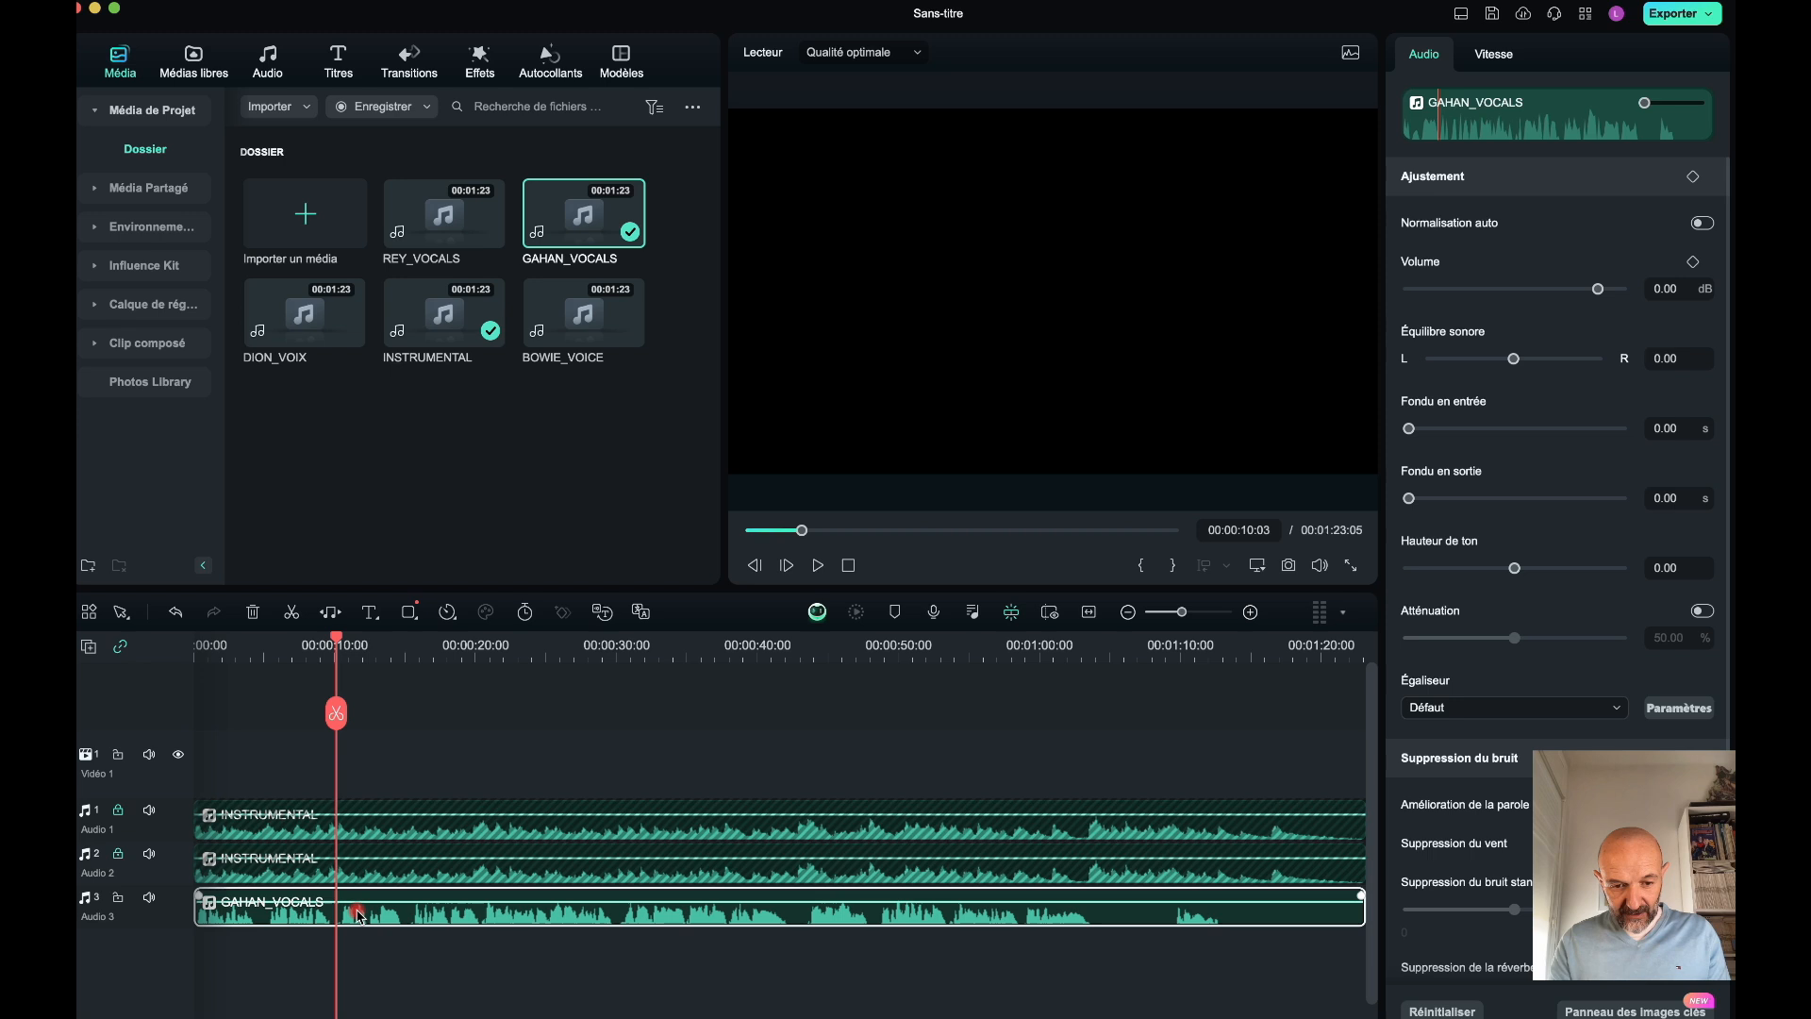
pyautogui.click(337, 714)
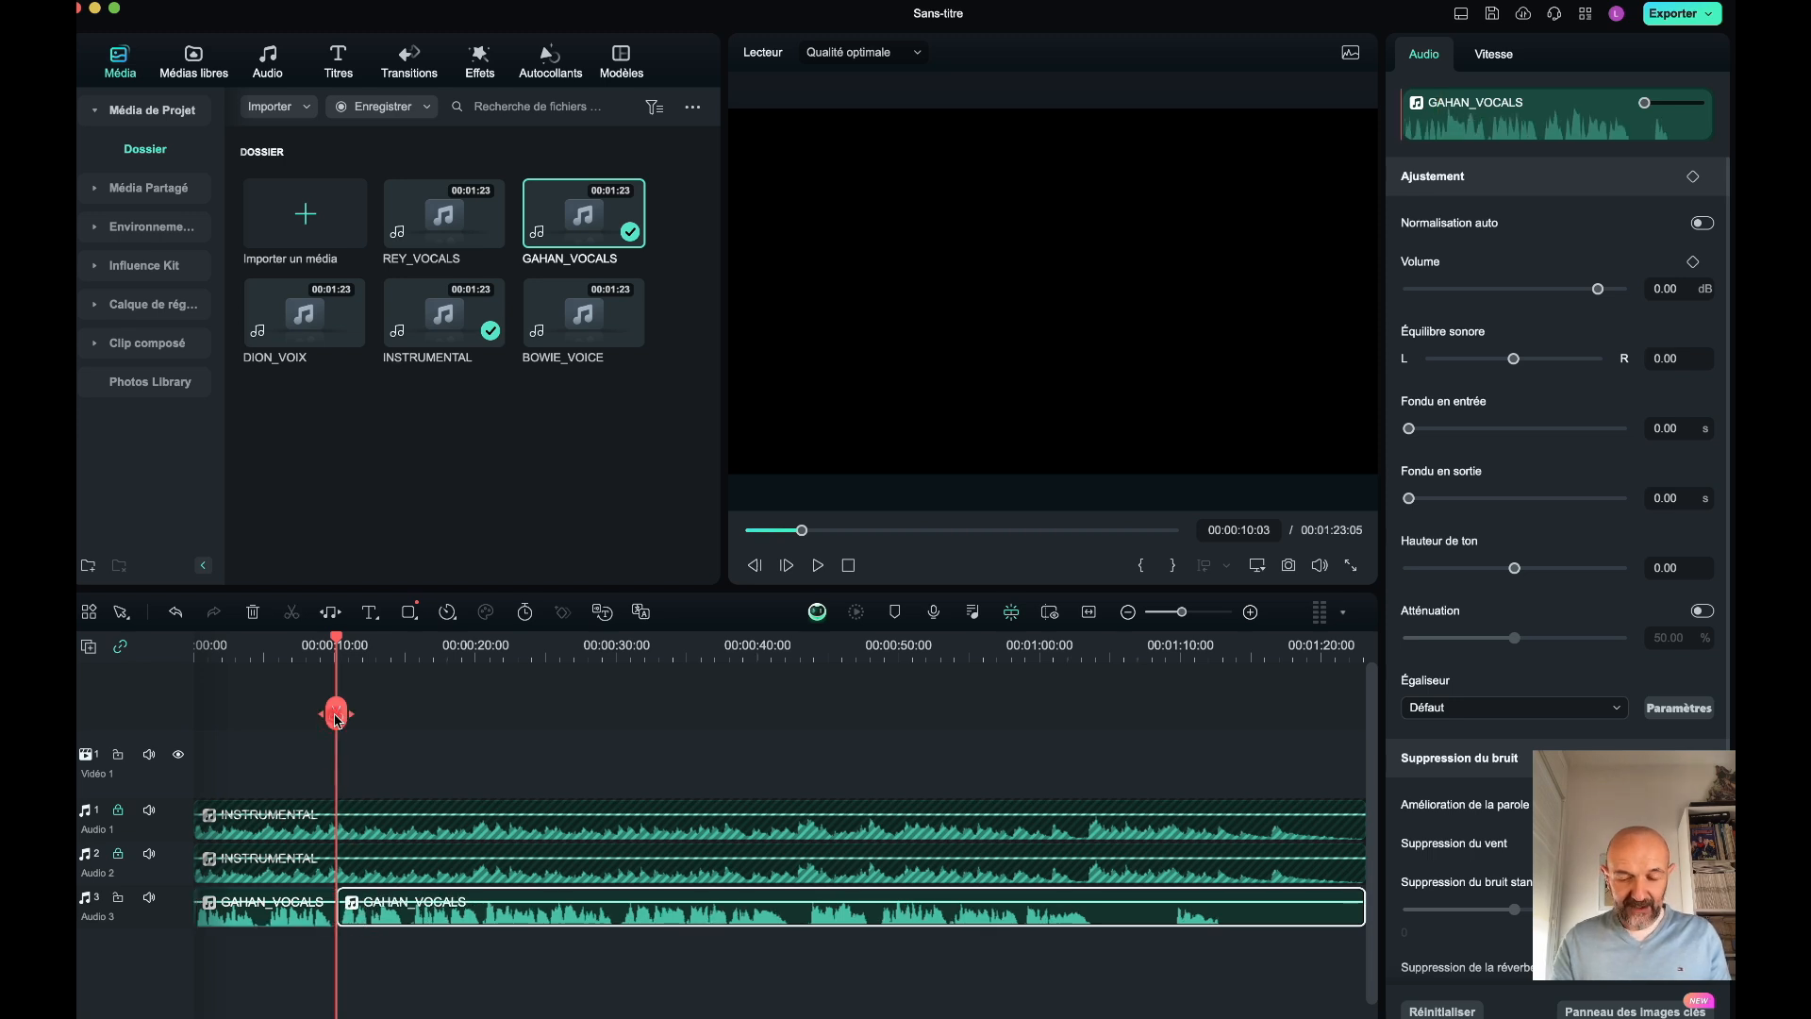
# - Place REY_VOCALS at the start of a new Audio 4 track and remove its portion before 00:00:10:03
pyautogui.moveTo(443, 217); pyautogui.dragTo(236, 974)
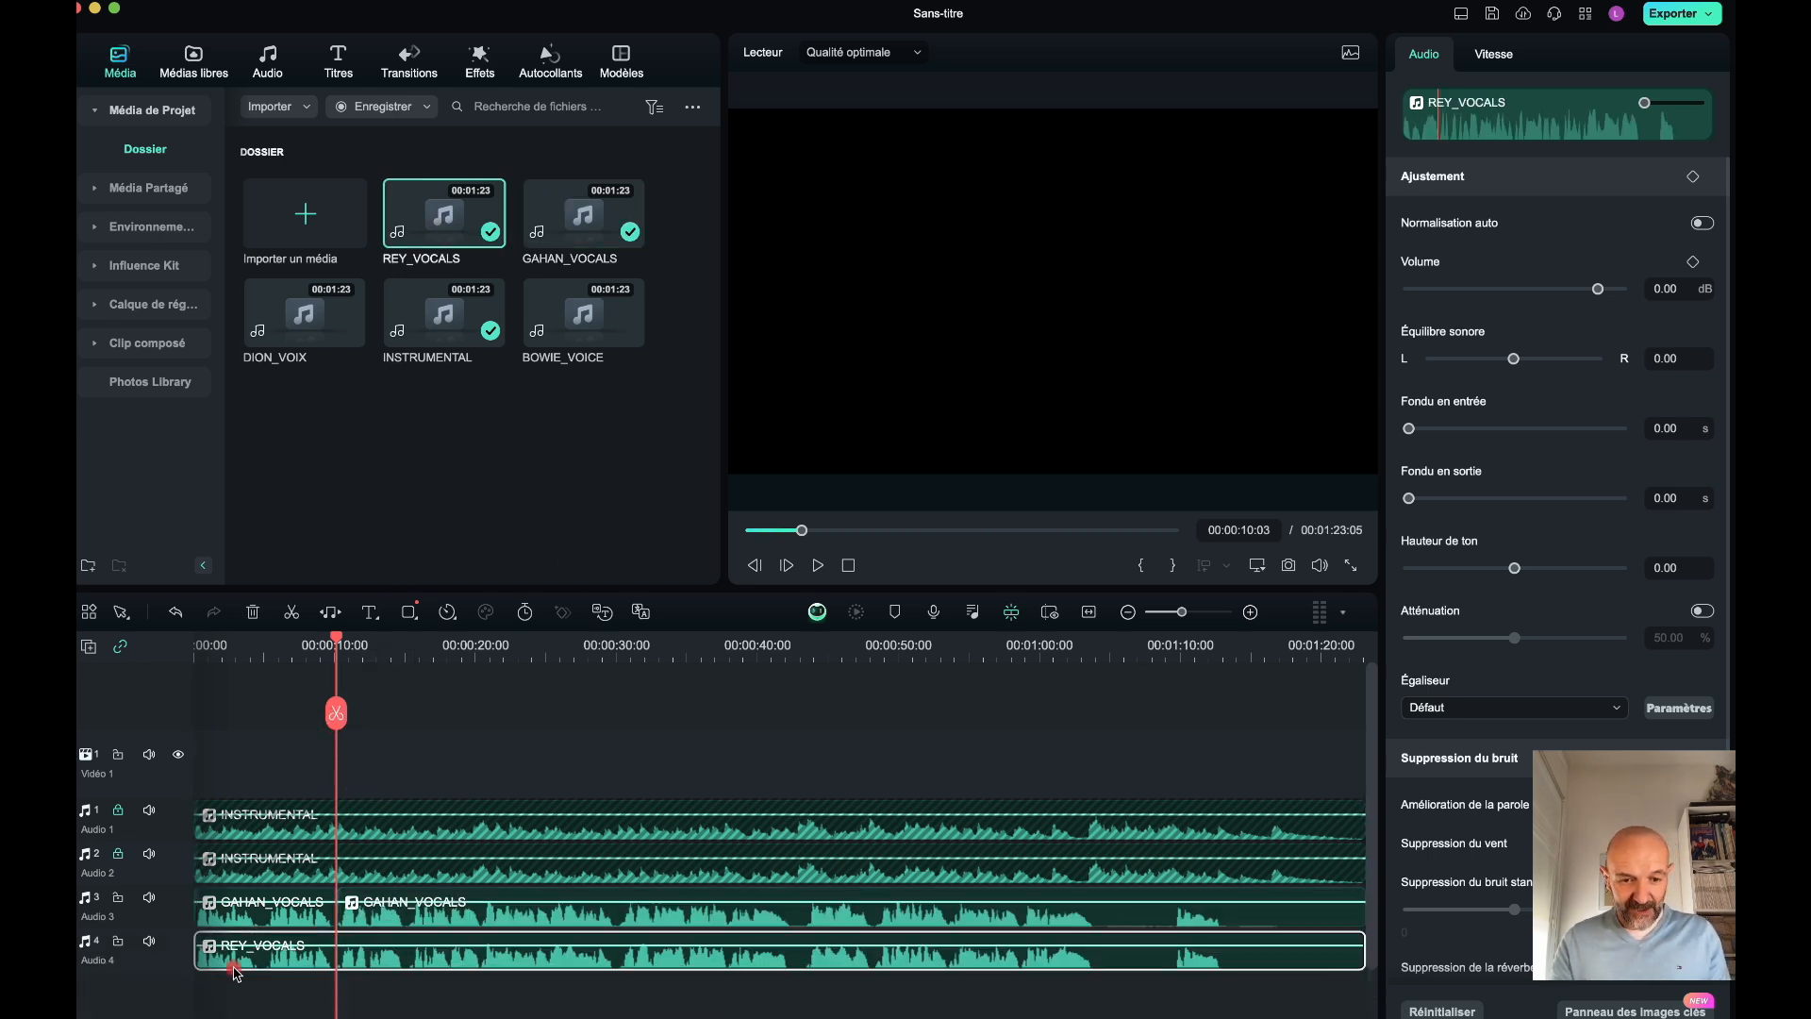
pyautogui.click(337, 714)
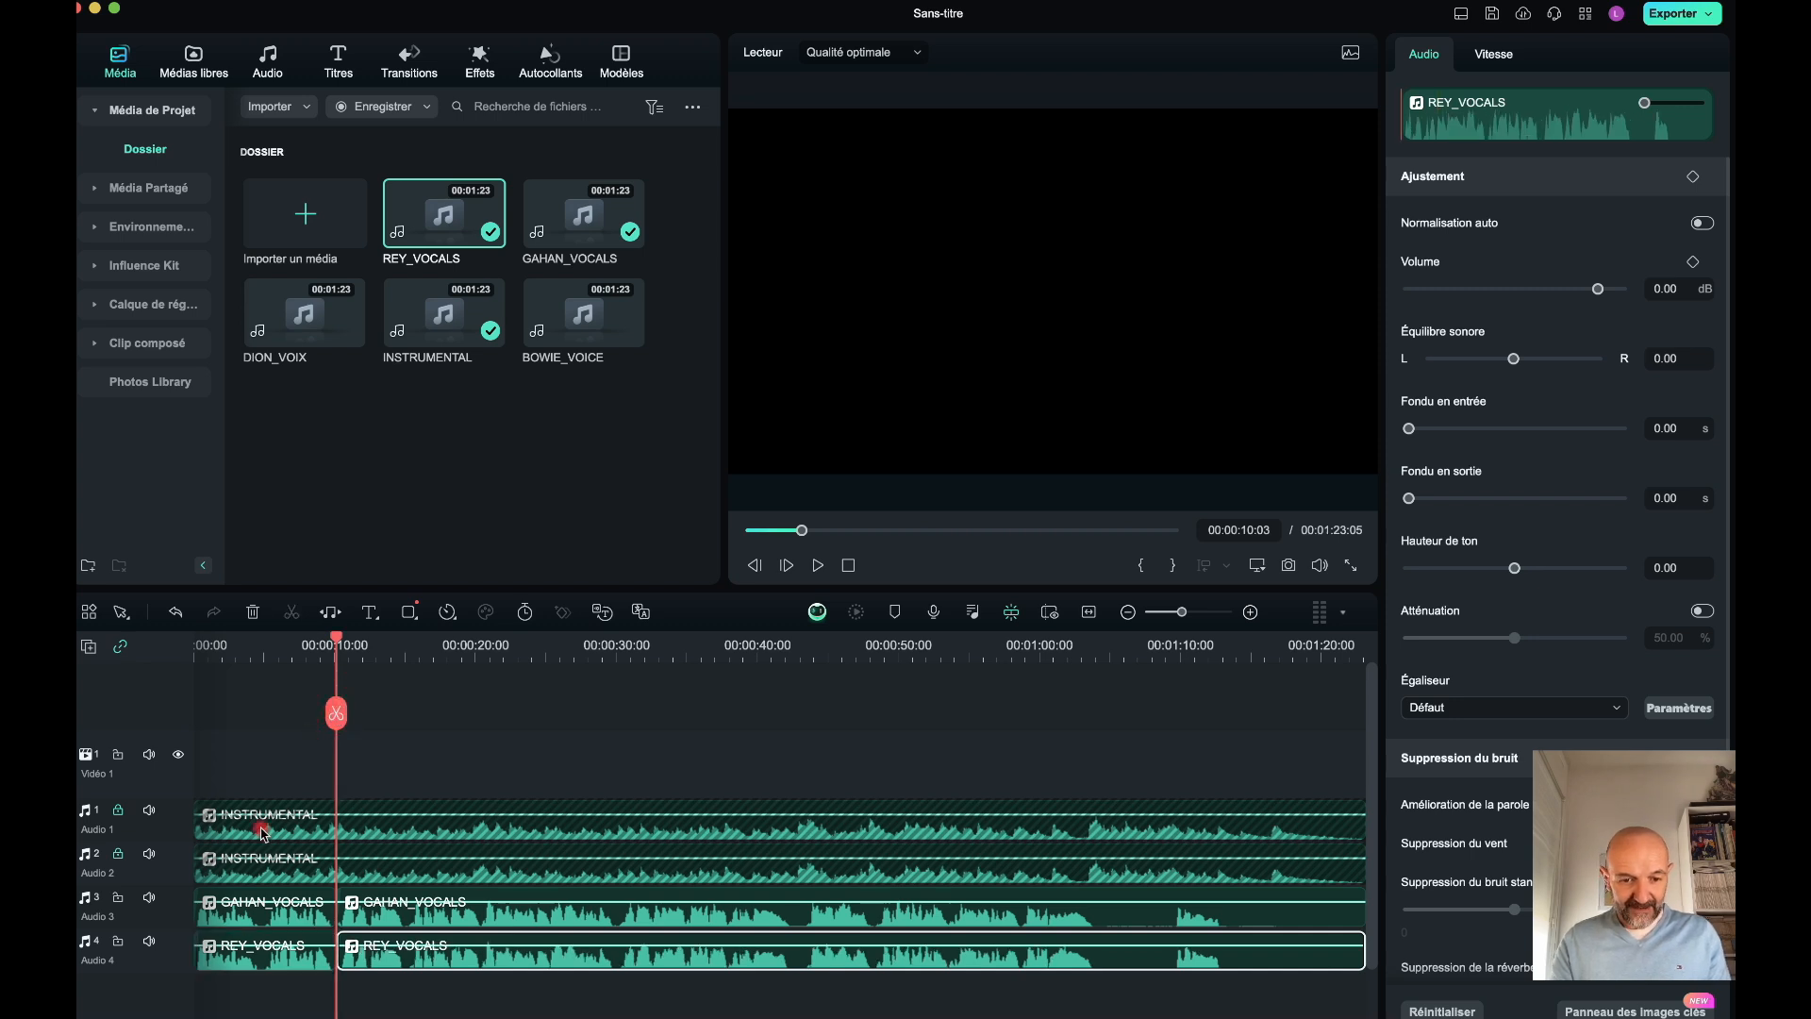
pyautogui.click(274, 960)
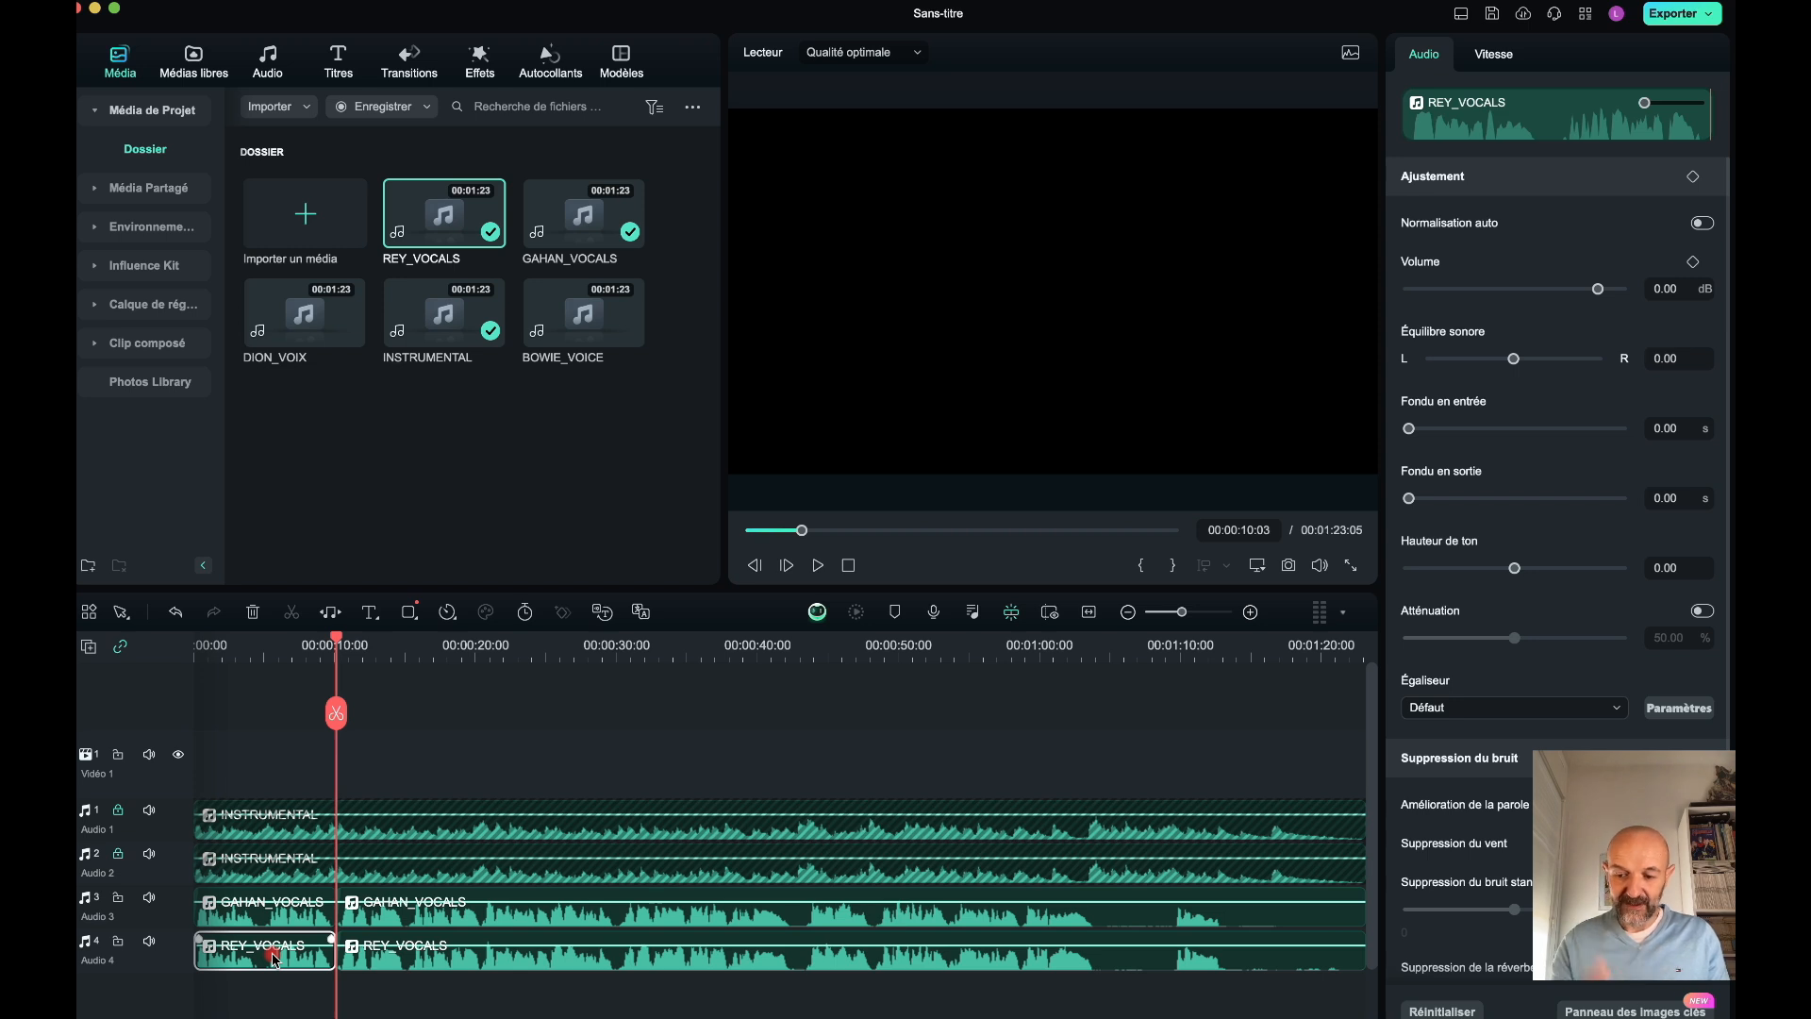
pyautogui.press('Delete')
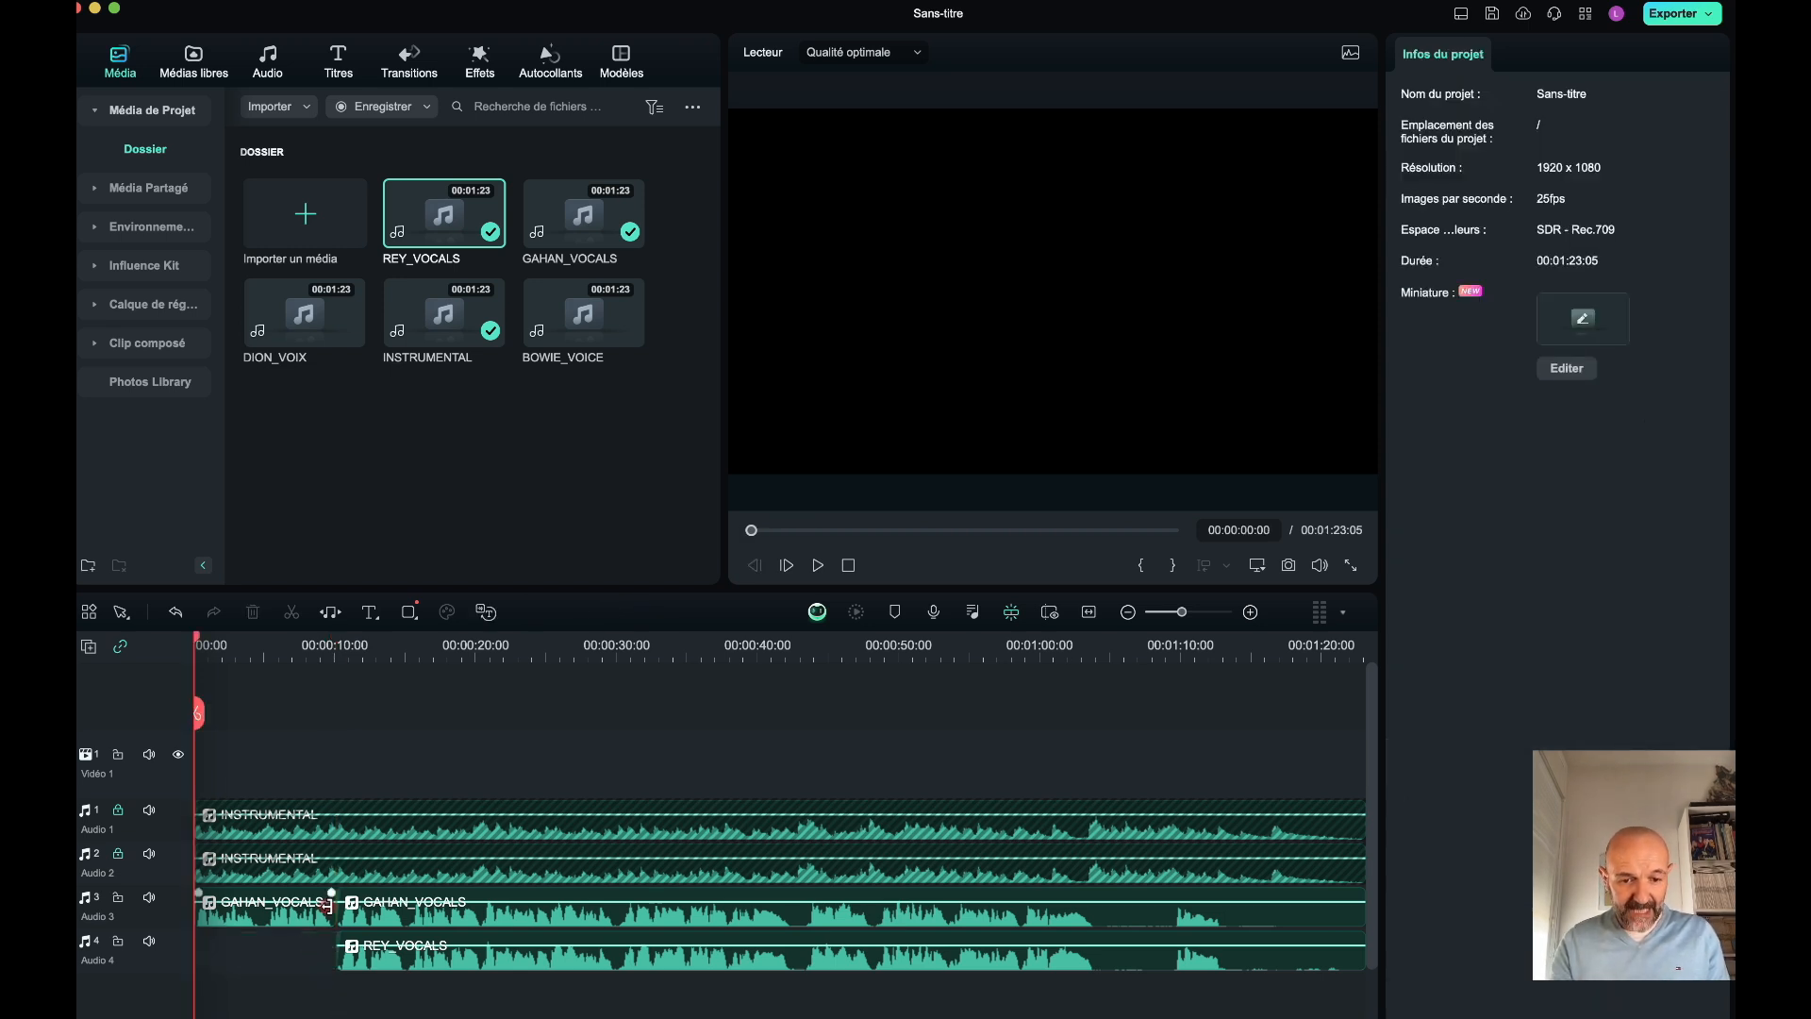
# - Mute the Audio 3 track and play REY_VOCALS with the instrumentals from about 10 to 20 seconds
pyautogui.click(149, 897)
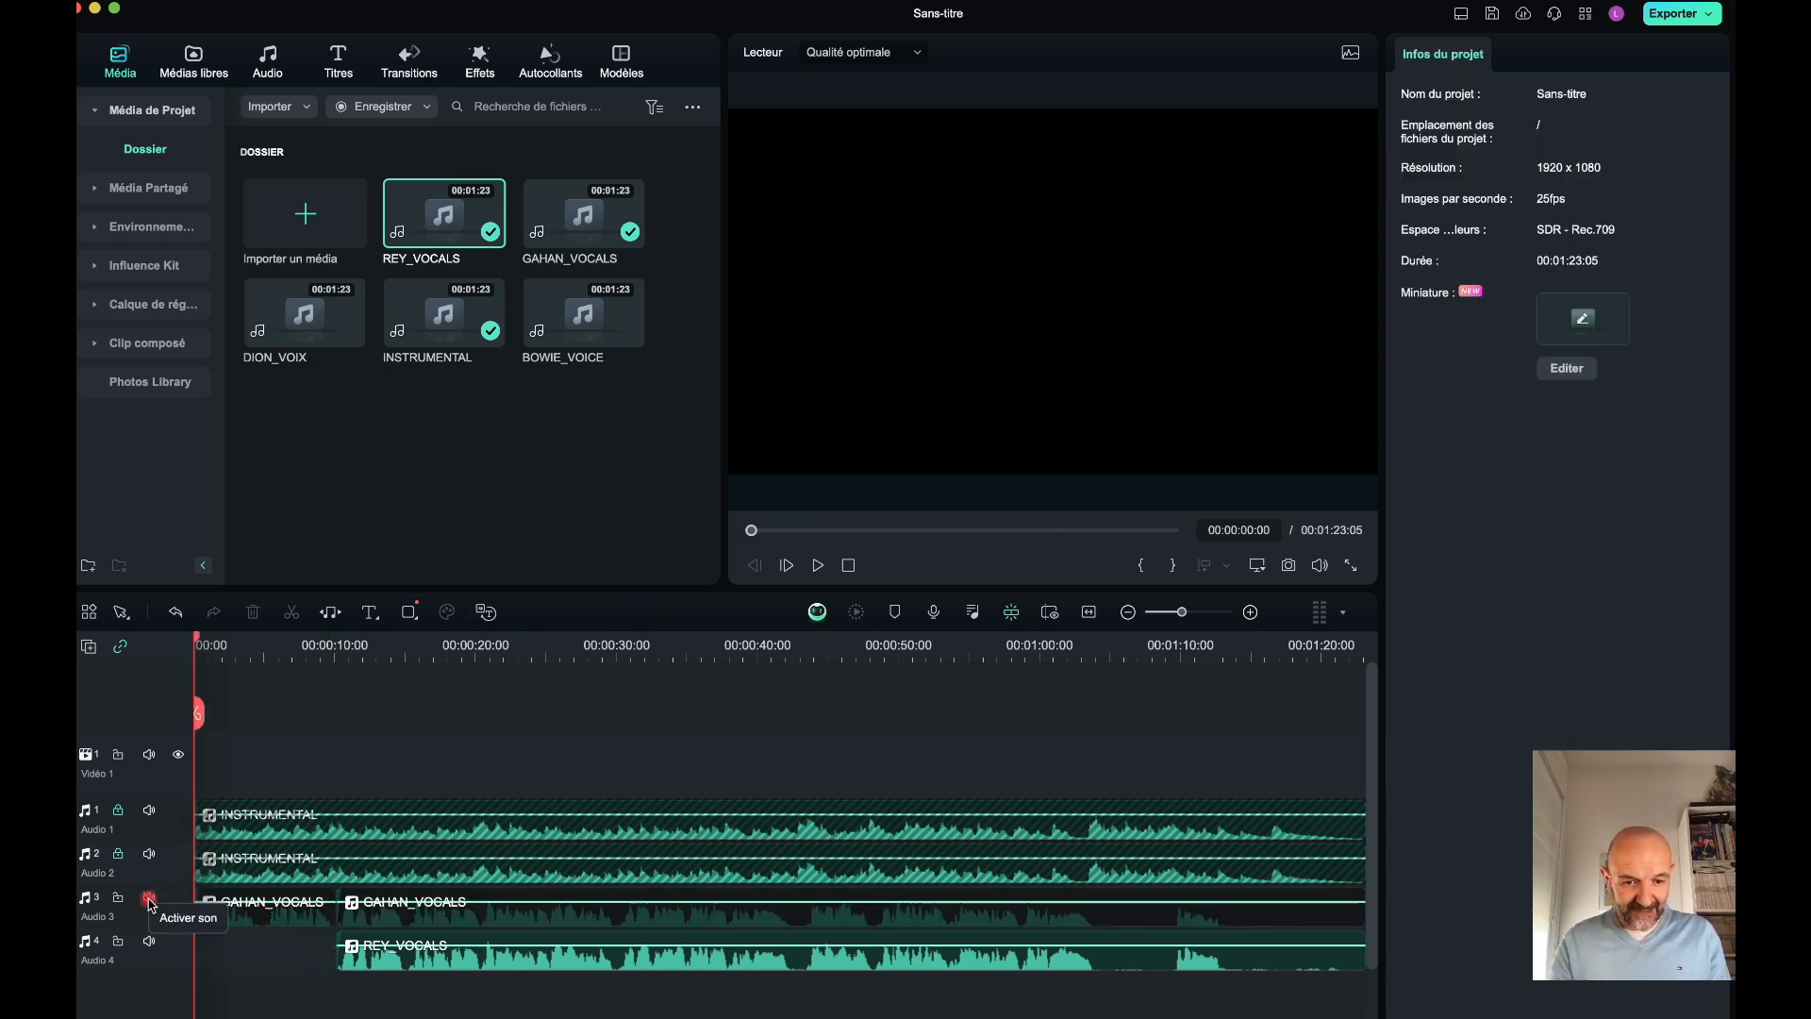
pyautogui.click(351, 653)
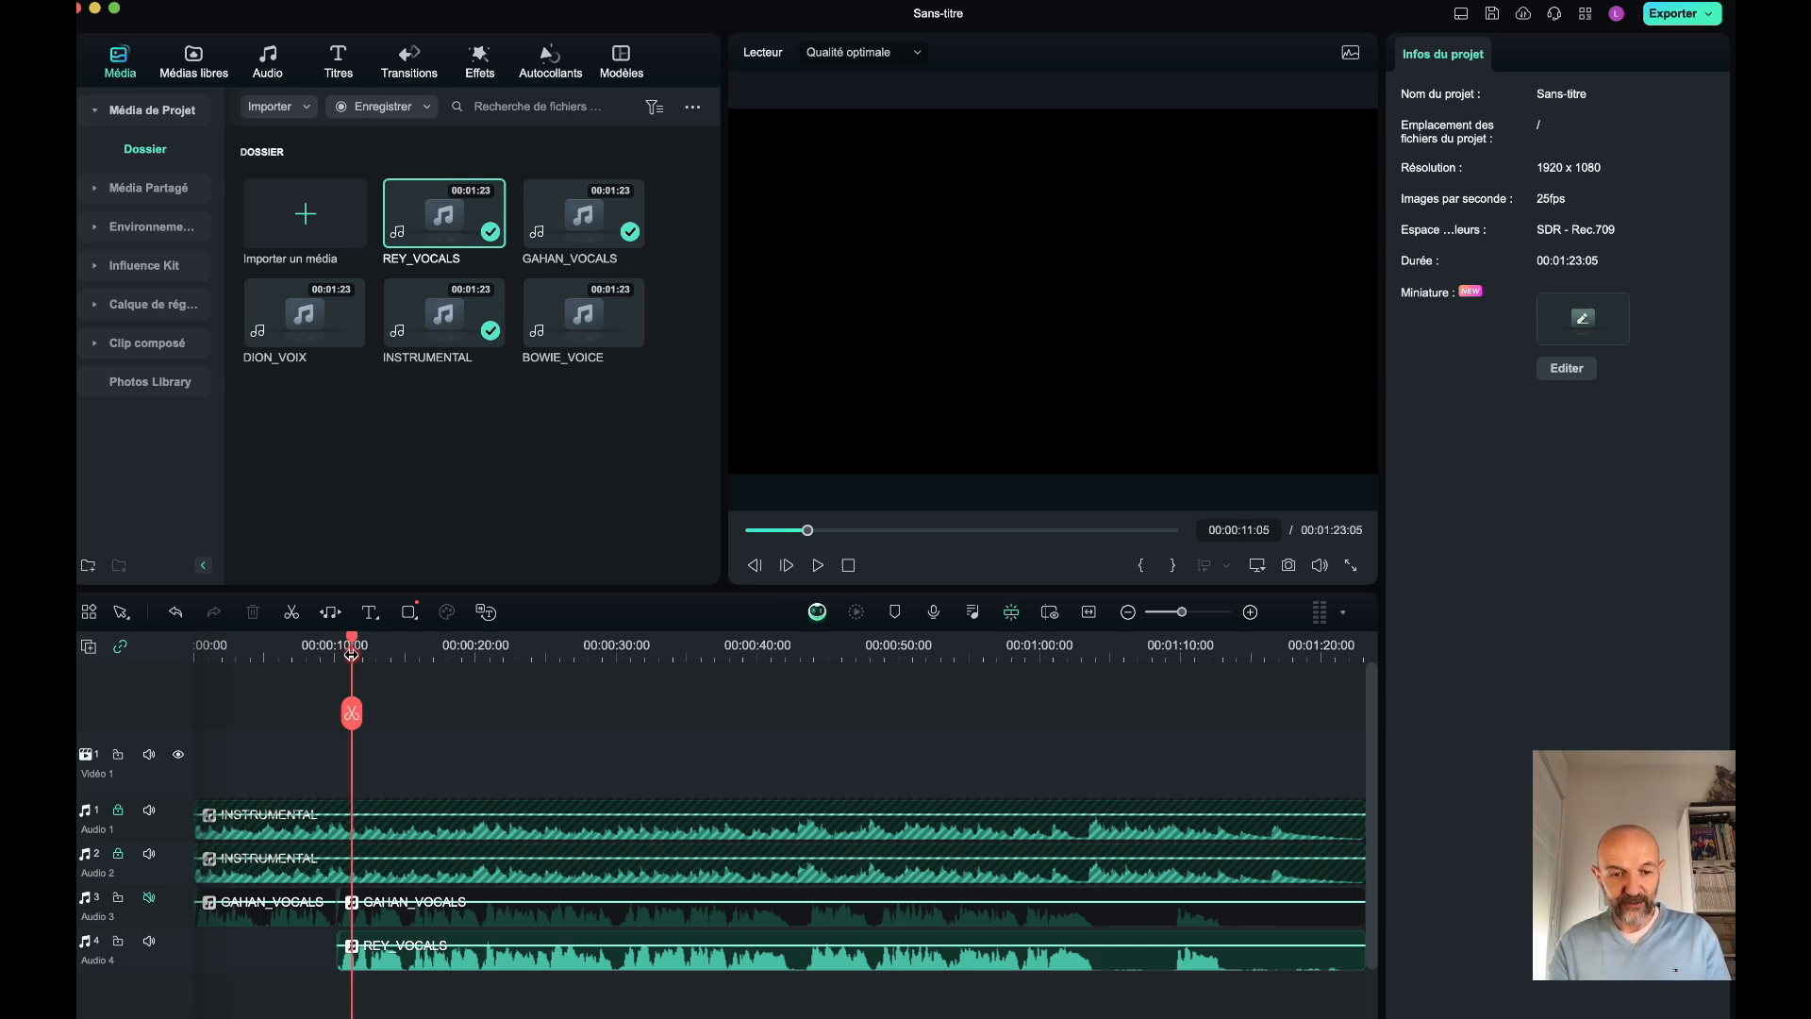
pyautogui.click(335, 651)
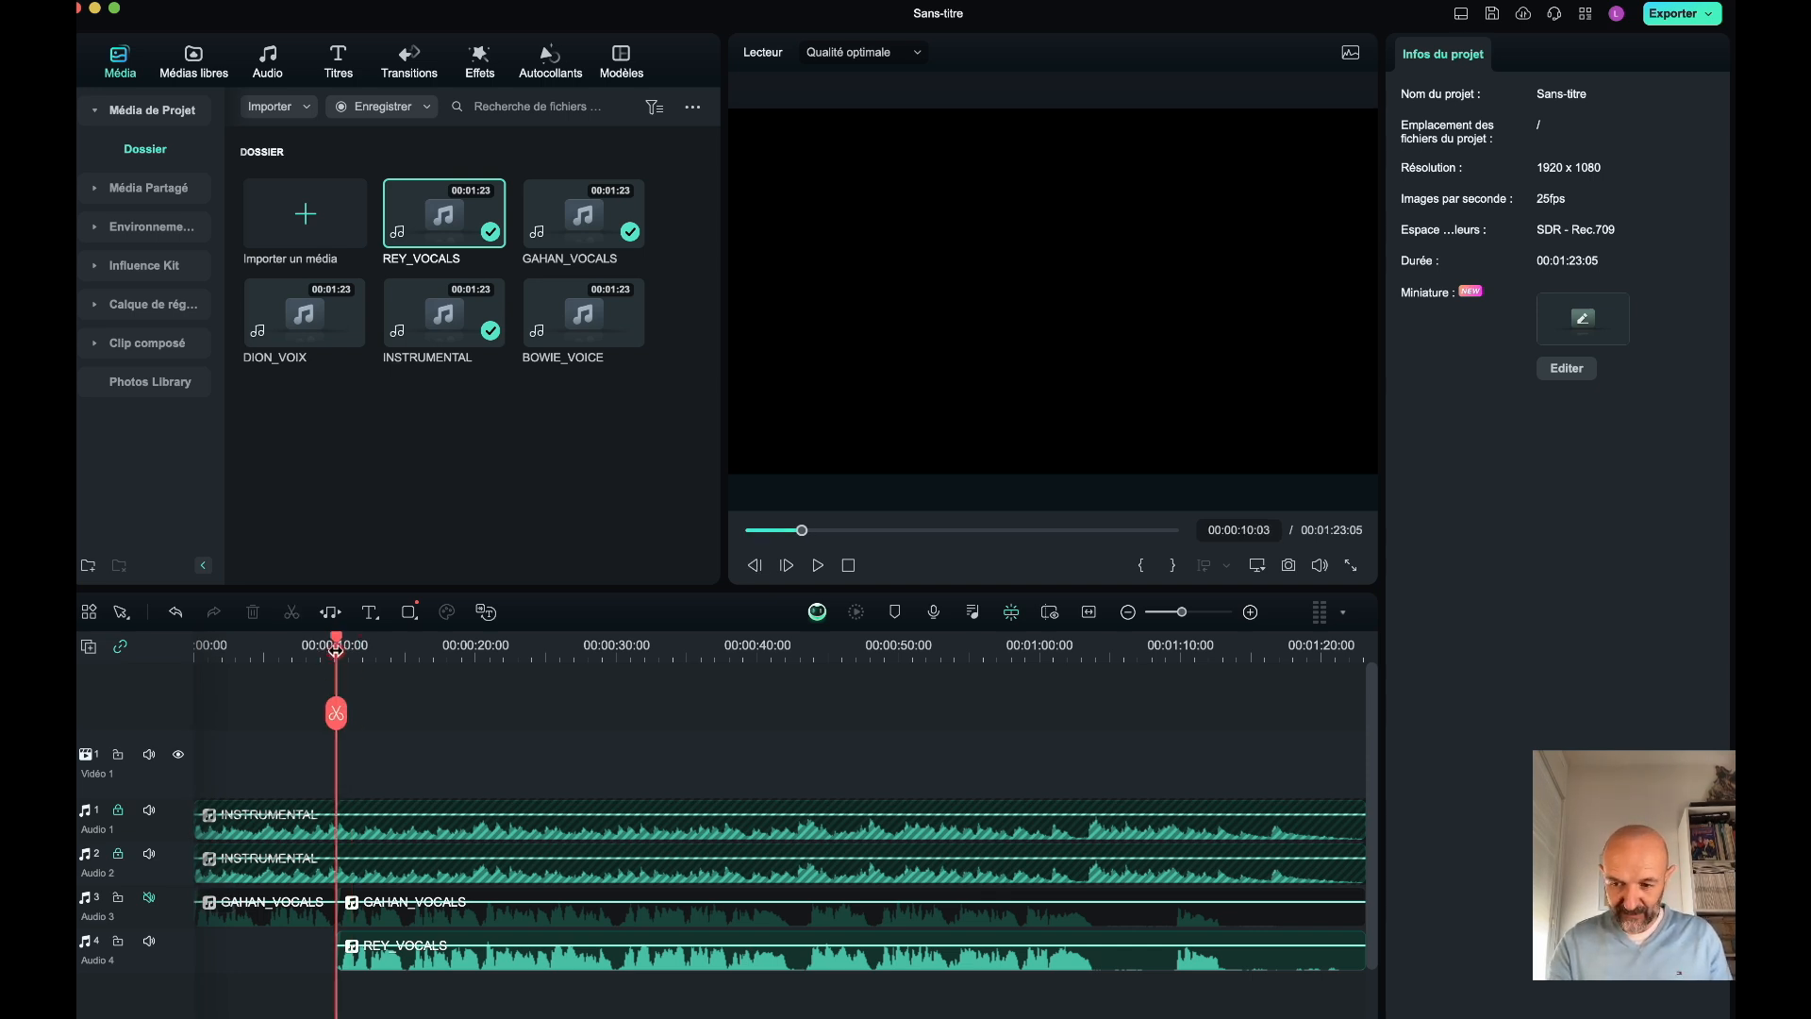
pyautogui.moveTo(314, 650)
pyautogui.mouseDown()
pyautogui.moveTo(295, 649)
pyautogui.moveTo(334, 646)
pyautogui.mouseUp()
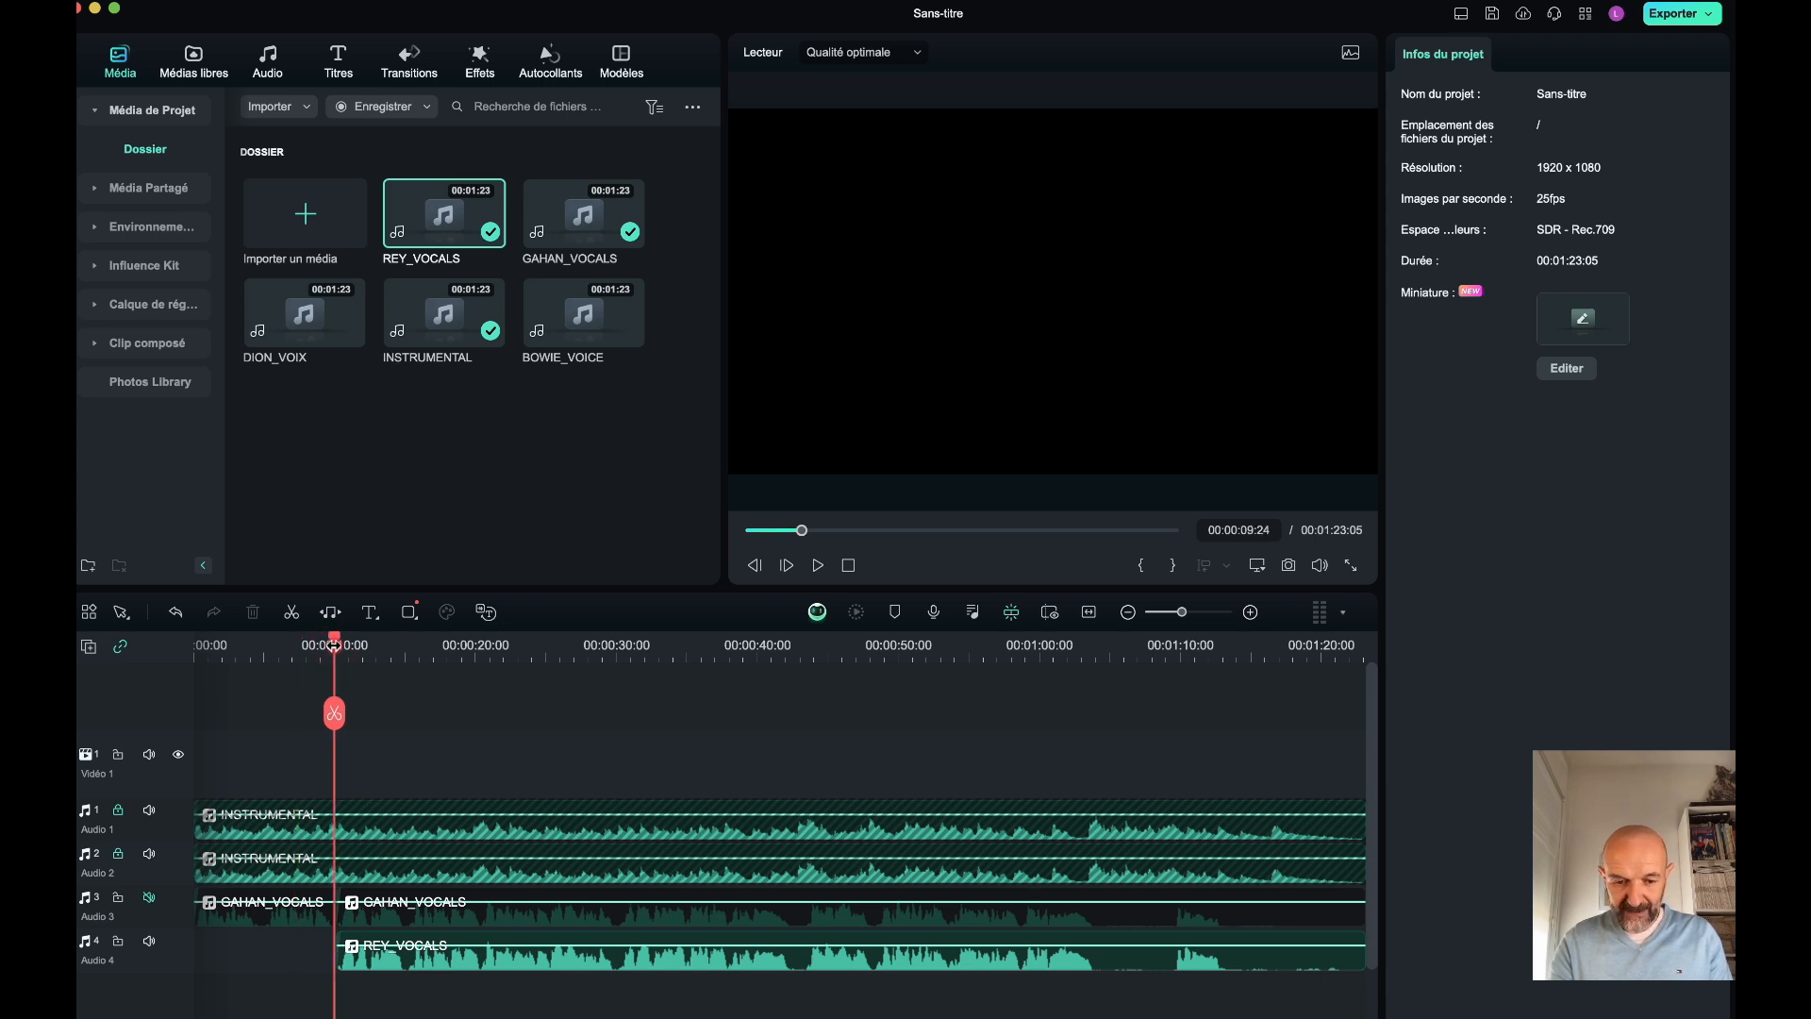
pyautogui.press('space')
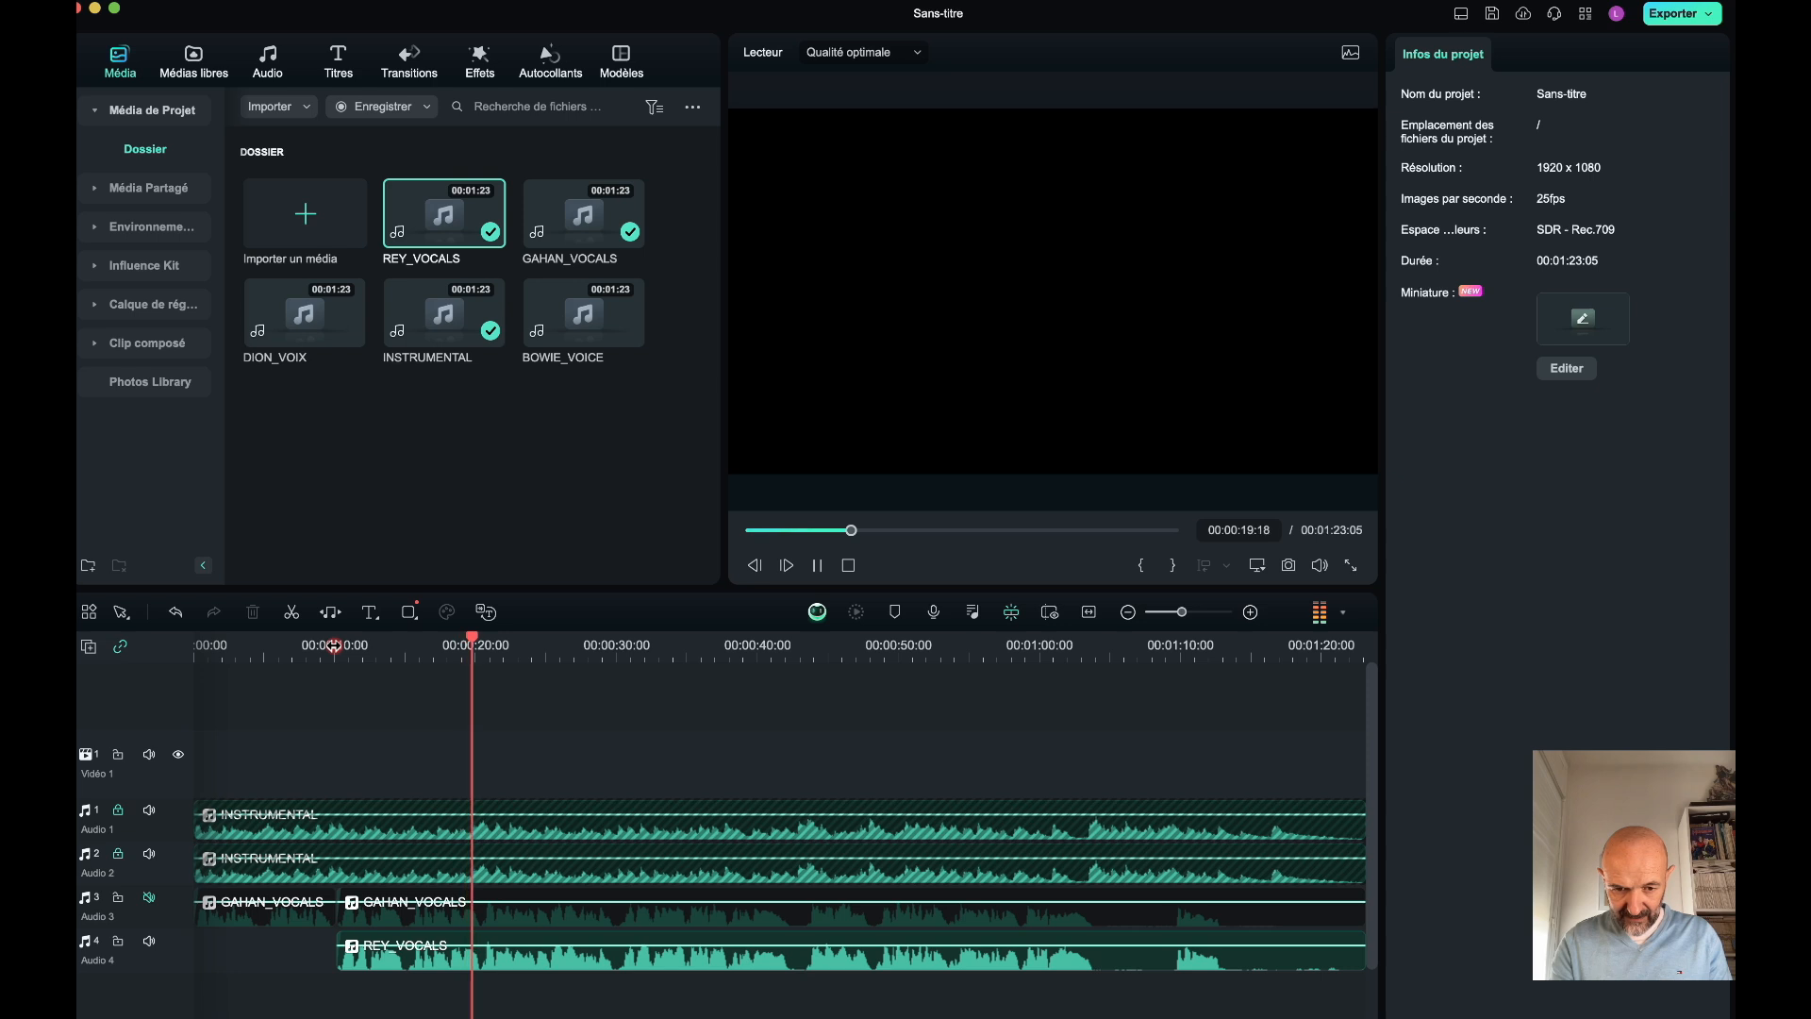
pyautogui.press('space')
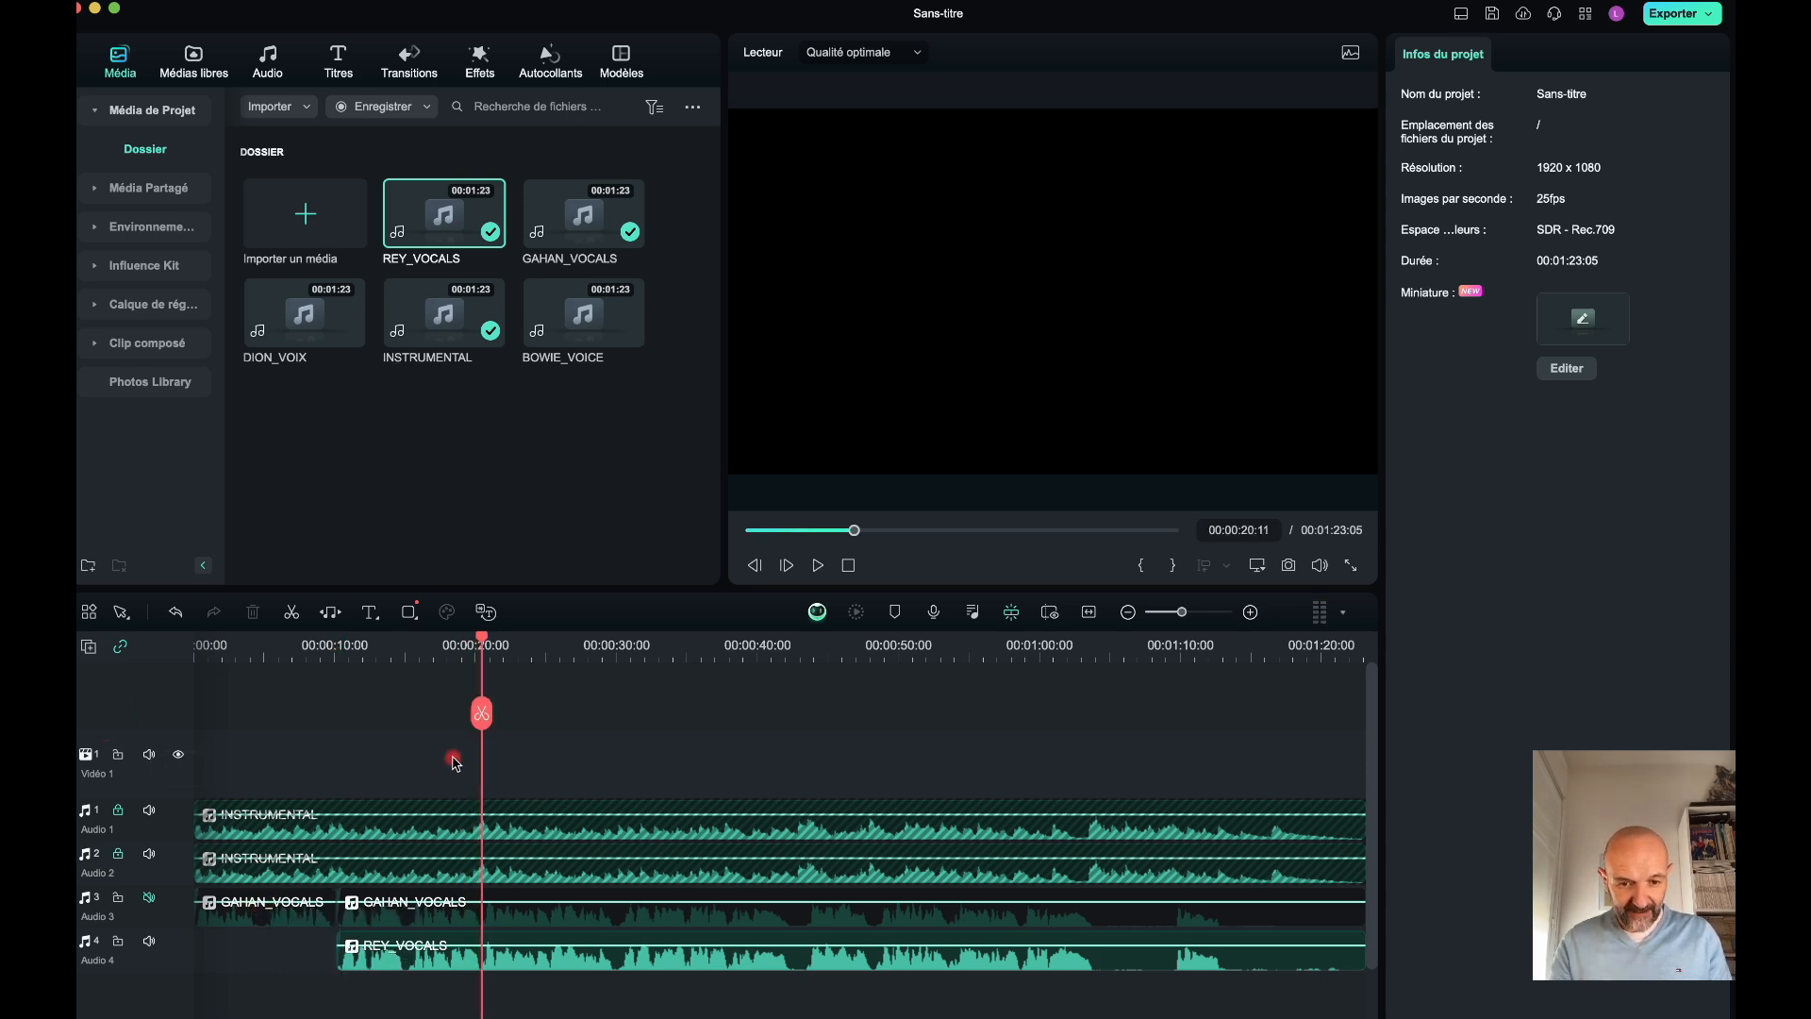
# - Split GAHAN_VOCALS and REY_VOCALS at 00:00:20:11 and lower the middle GAHAN_VOCALS segment's volume to -100 dB
pyautogui.click(482, 715)
pyautogui.click(424, 920)
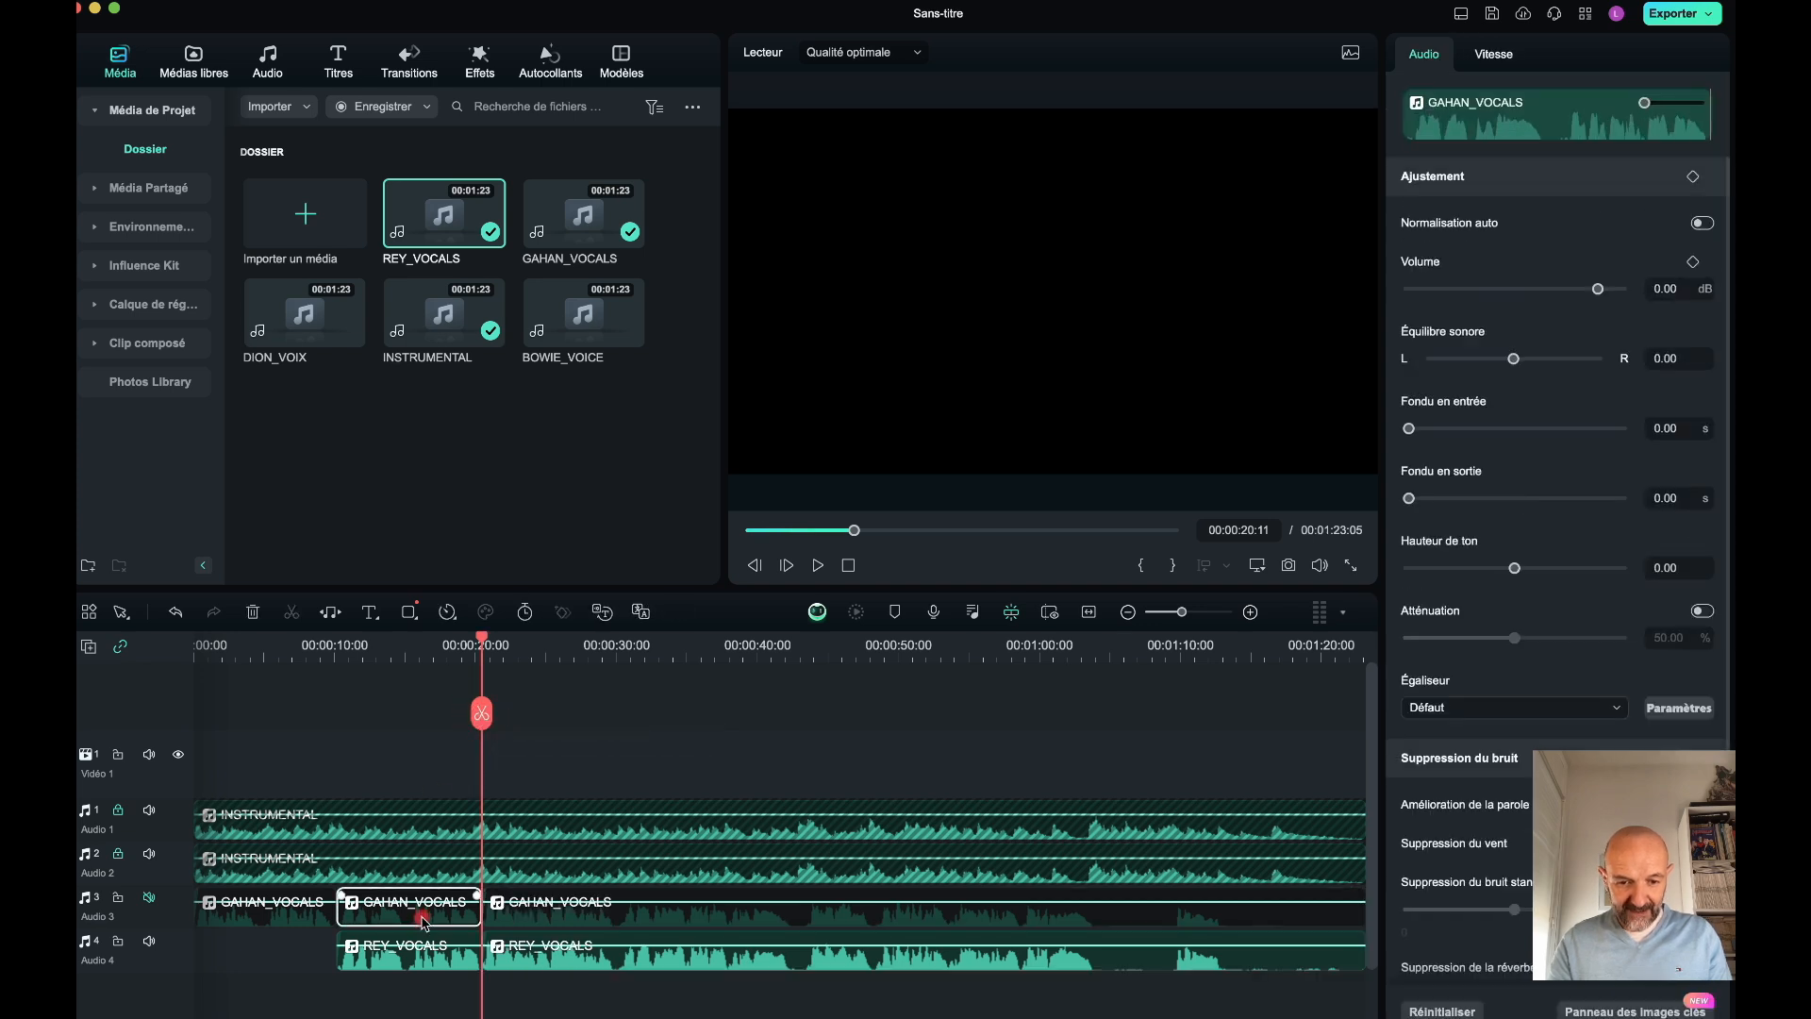
pyautogui.click(535, 919)
pyautogui.click(432, 920)
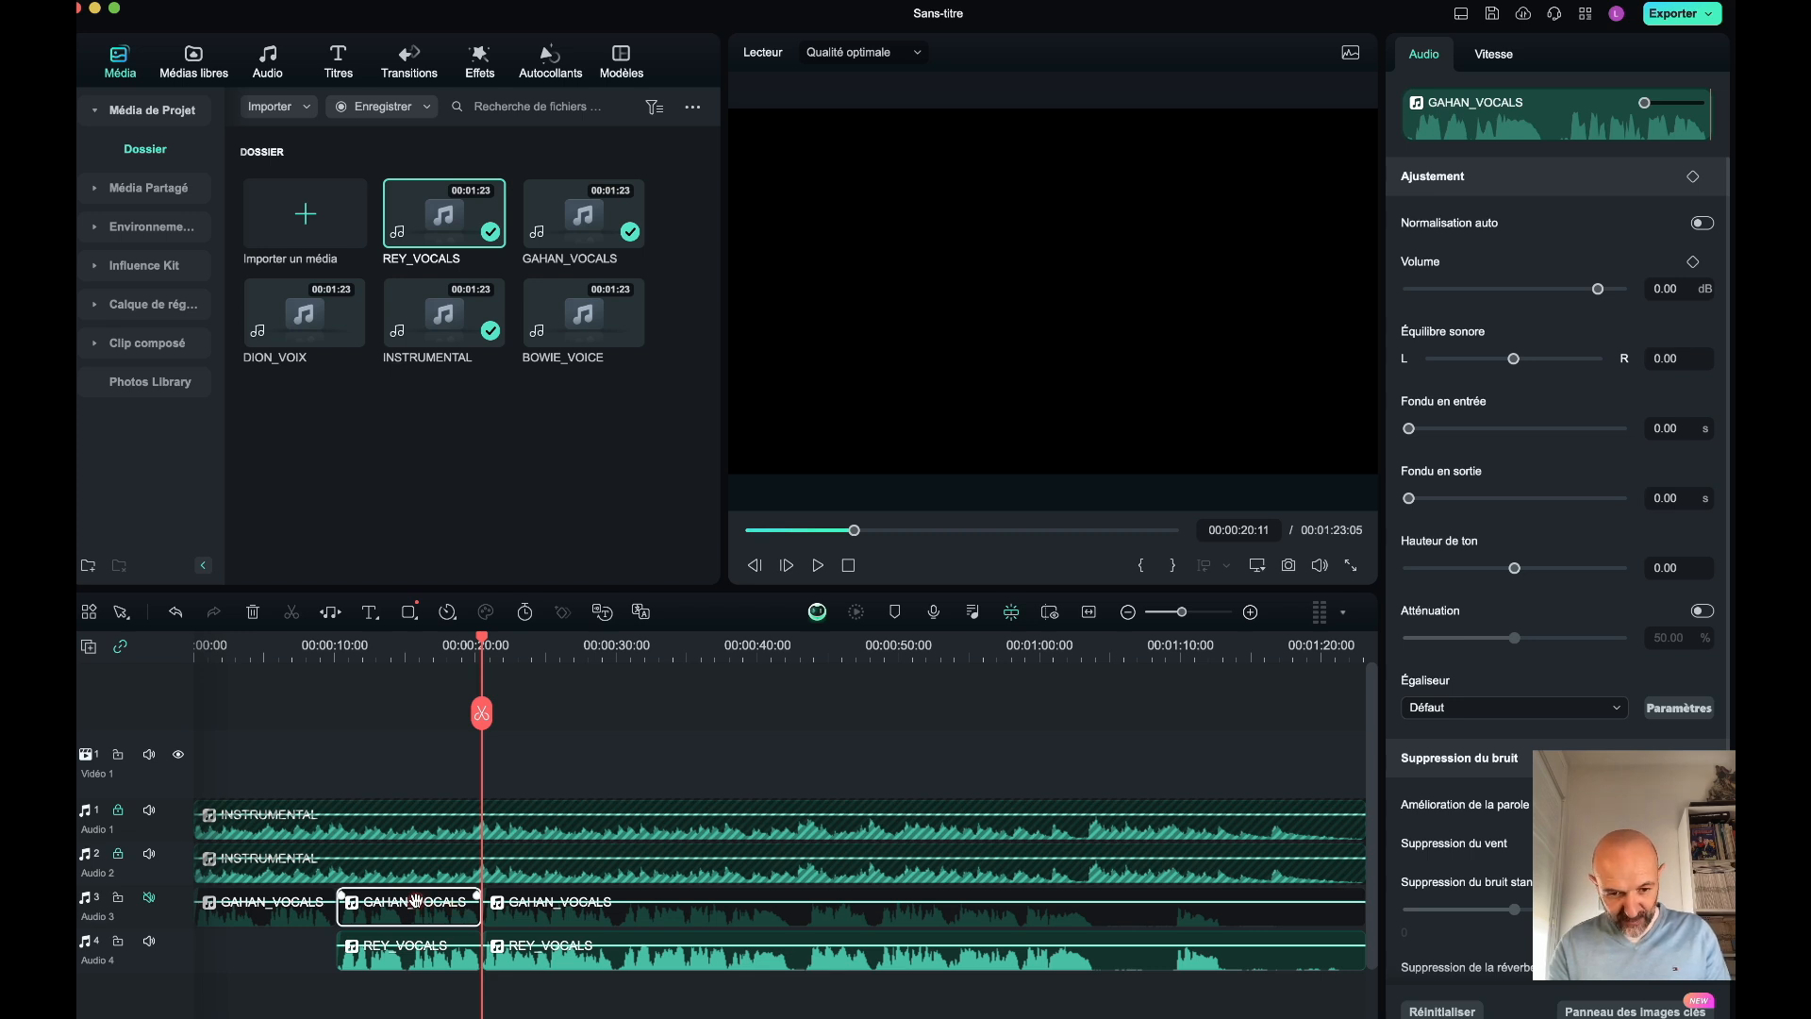
pyautogui.moveTo(416, 901); pyautogui.dragTo(416, 944)
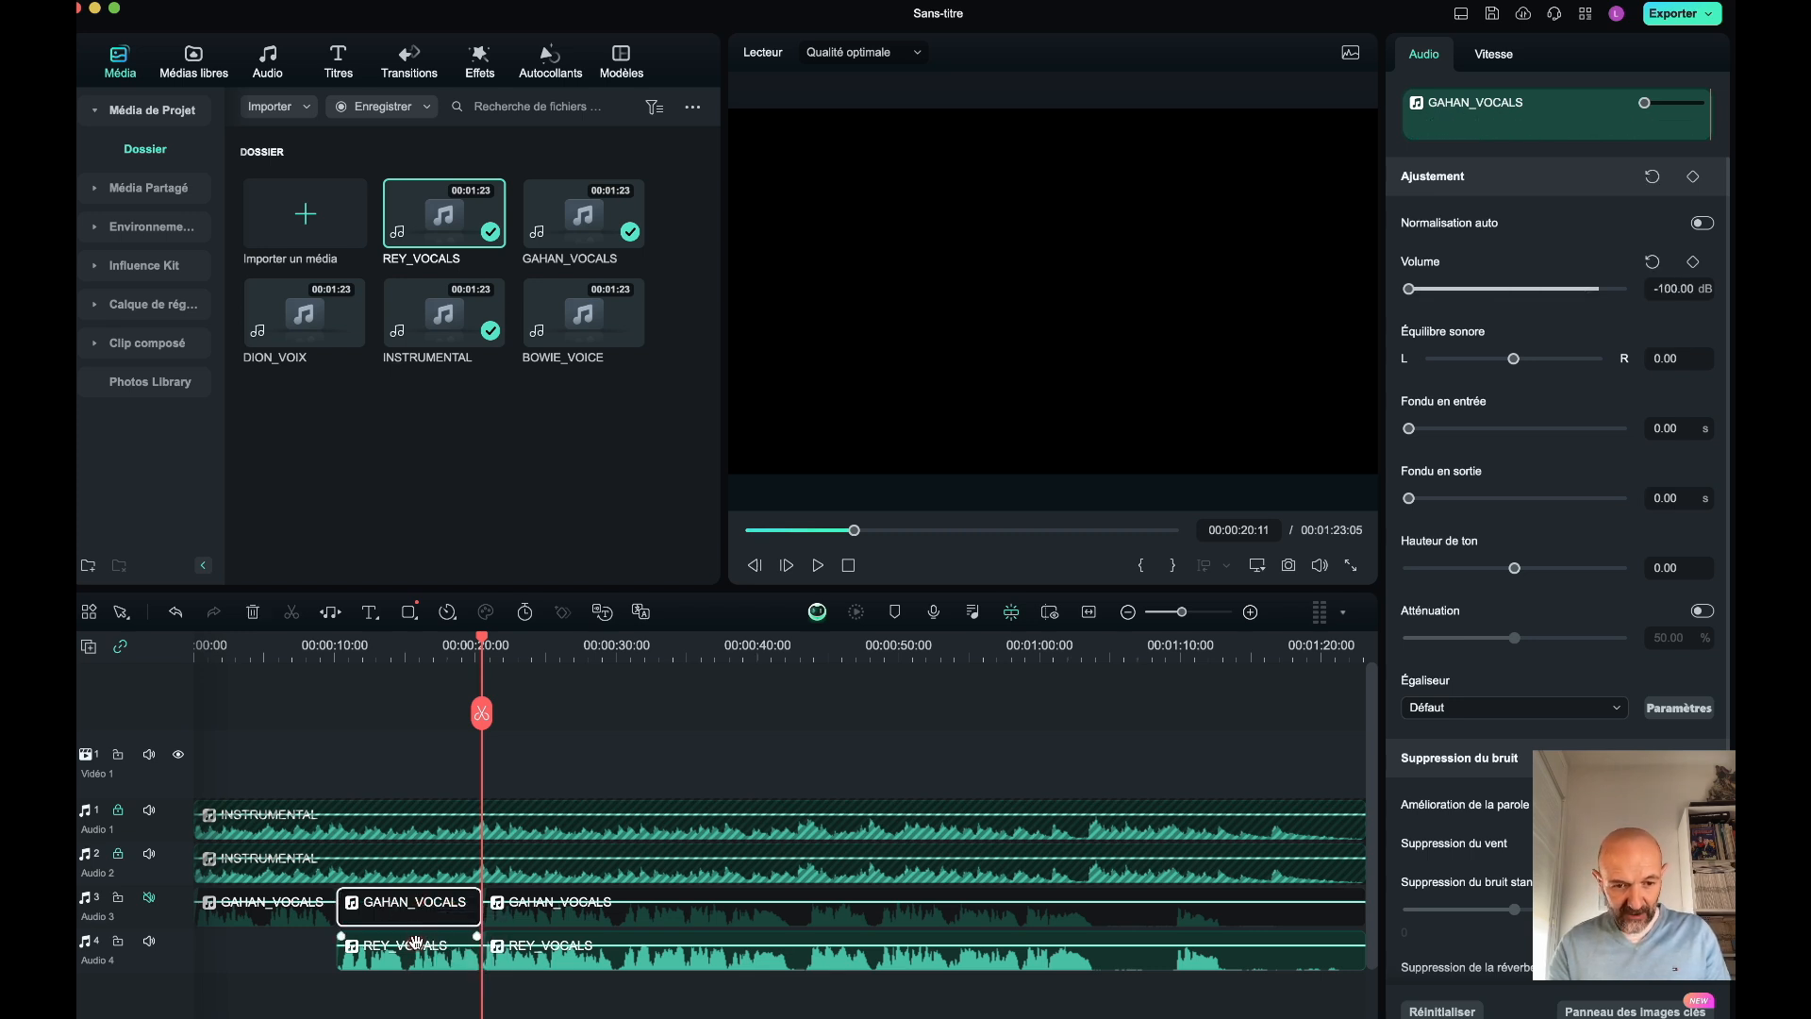
# - Unmute the Audio 3 track and play the mix from 00:00:20:11 to about 30 seconds
pyautogui.click(148, 901)
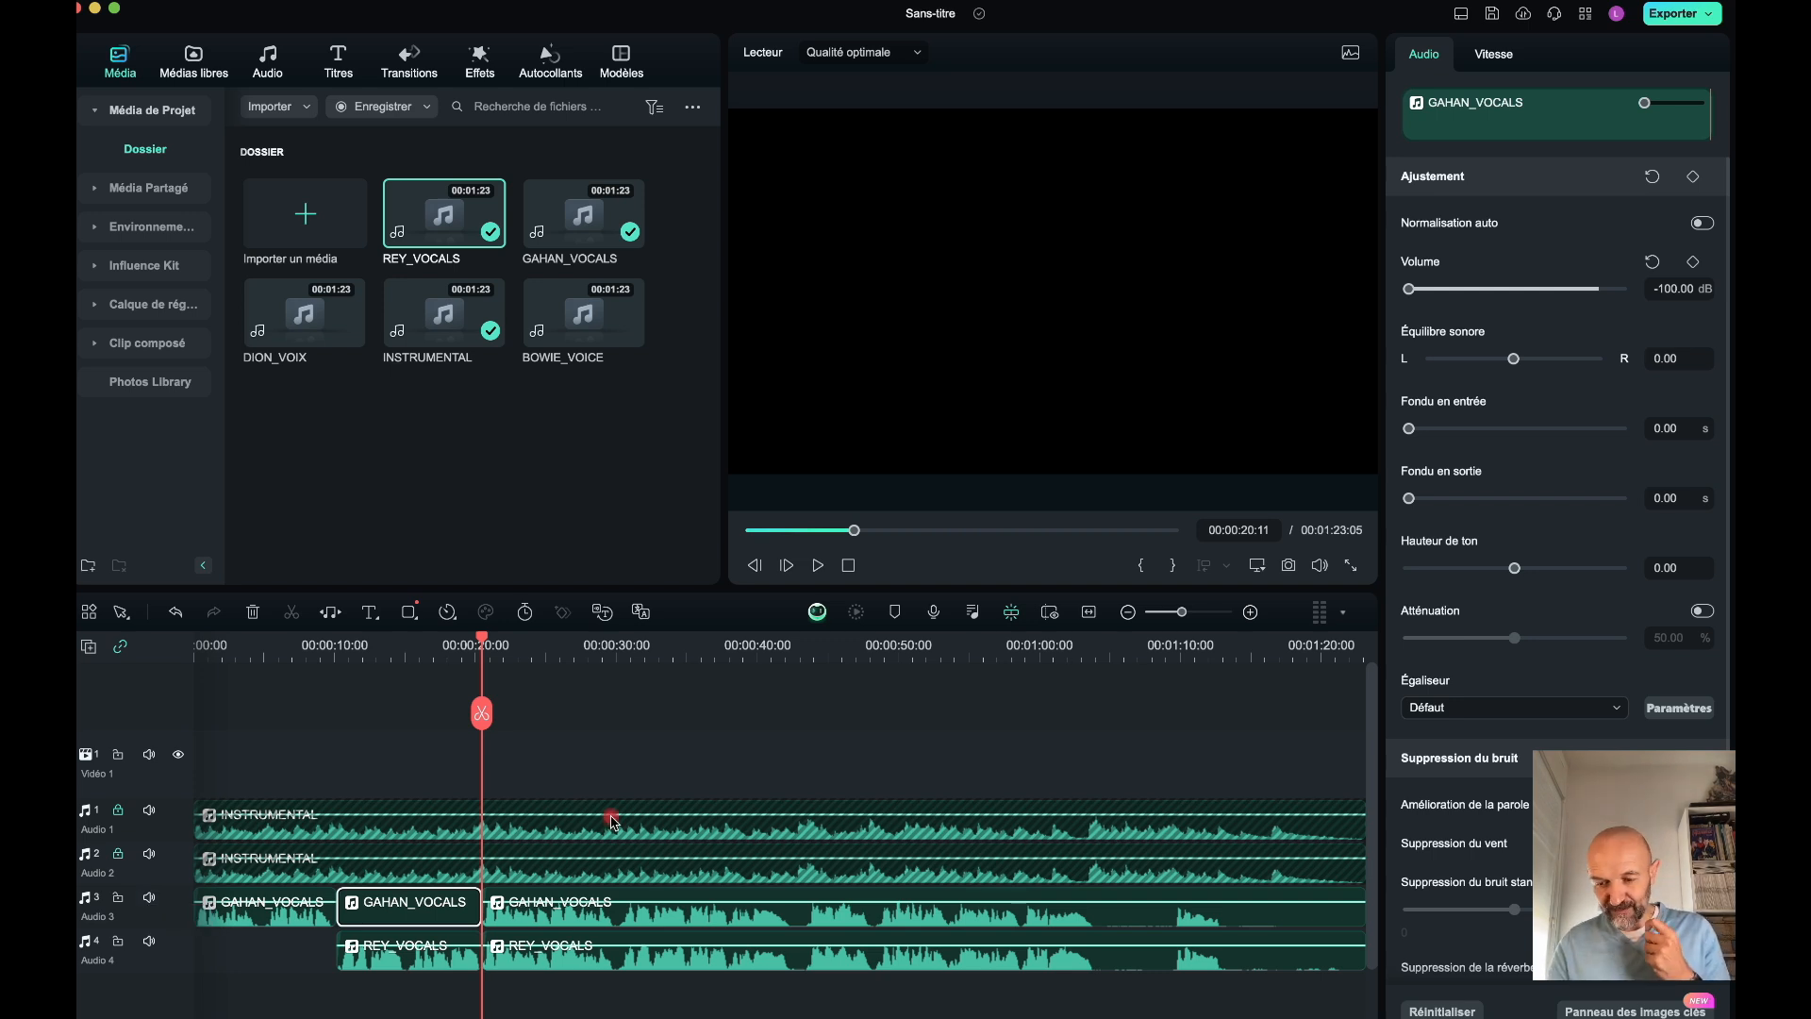
pyautogui.press('space')
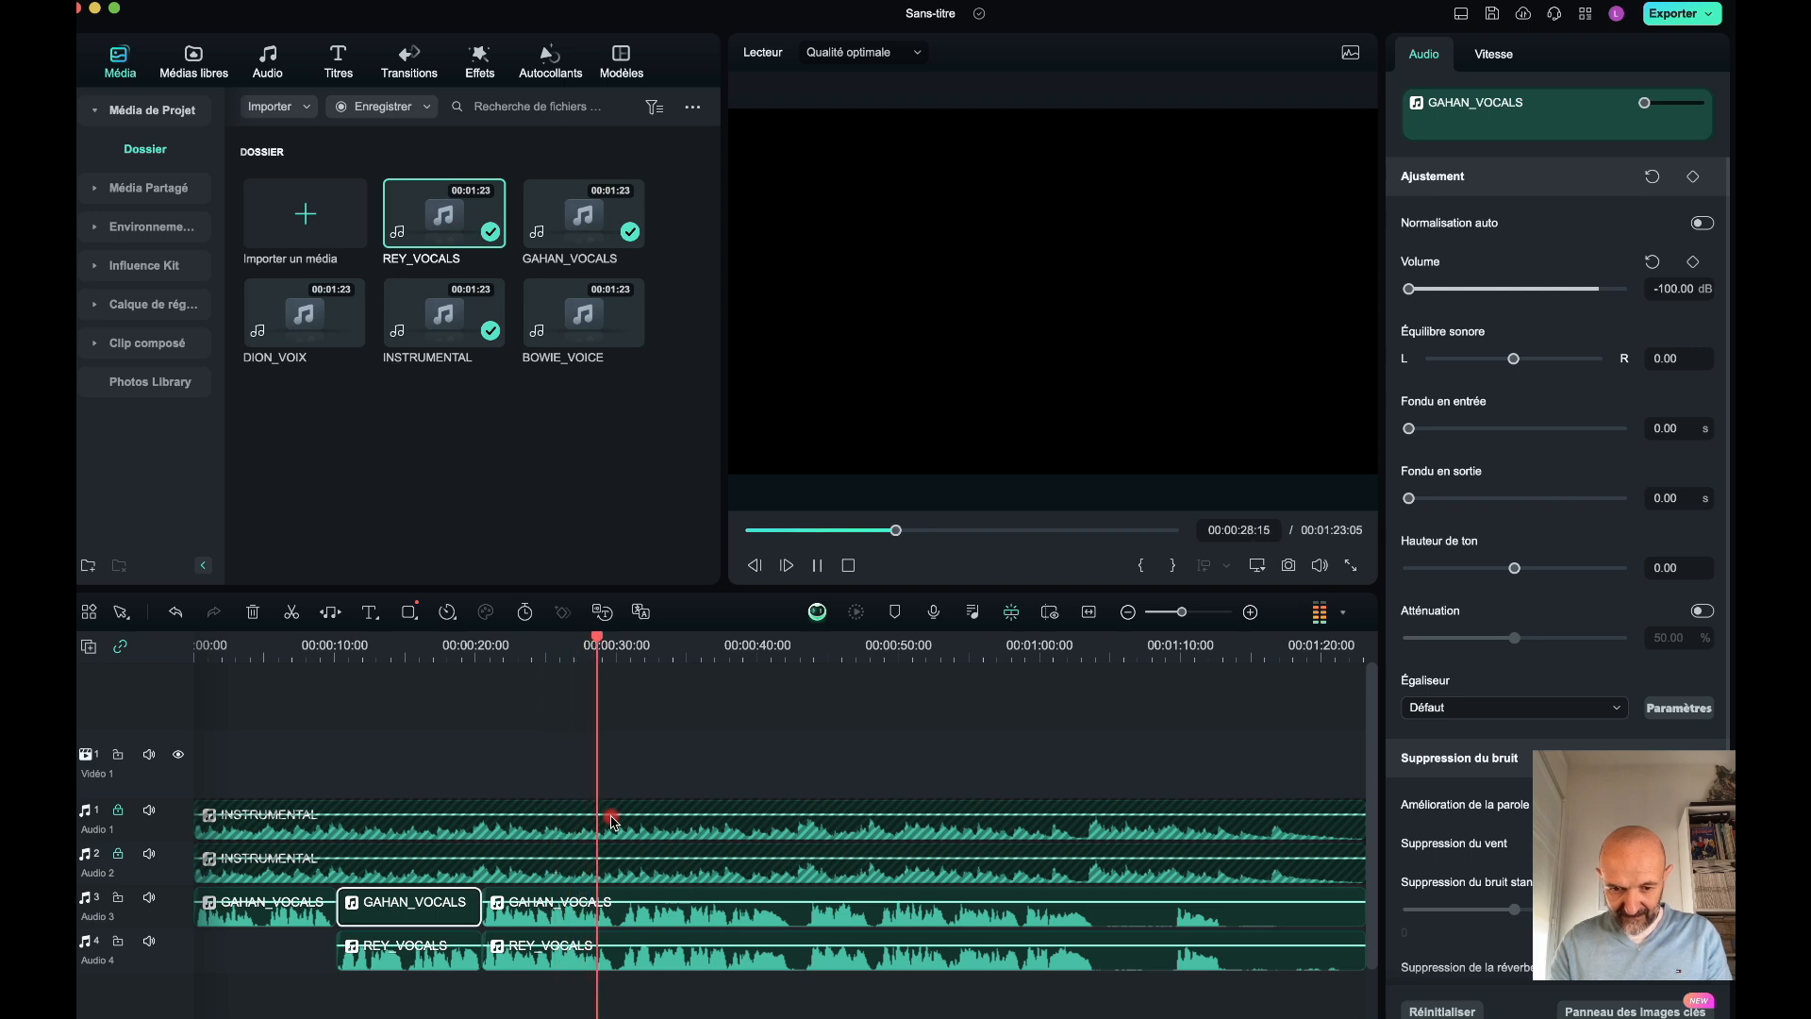
pyautogui.press('space')
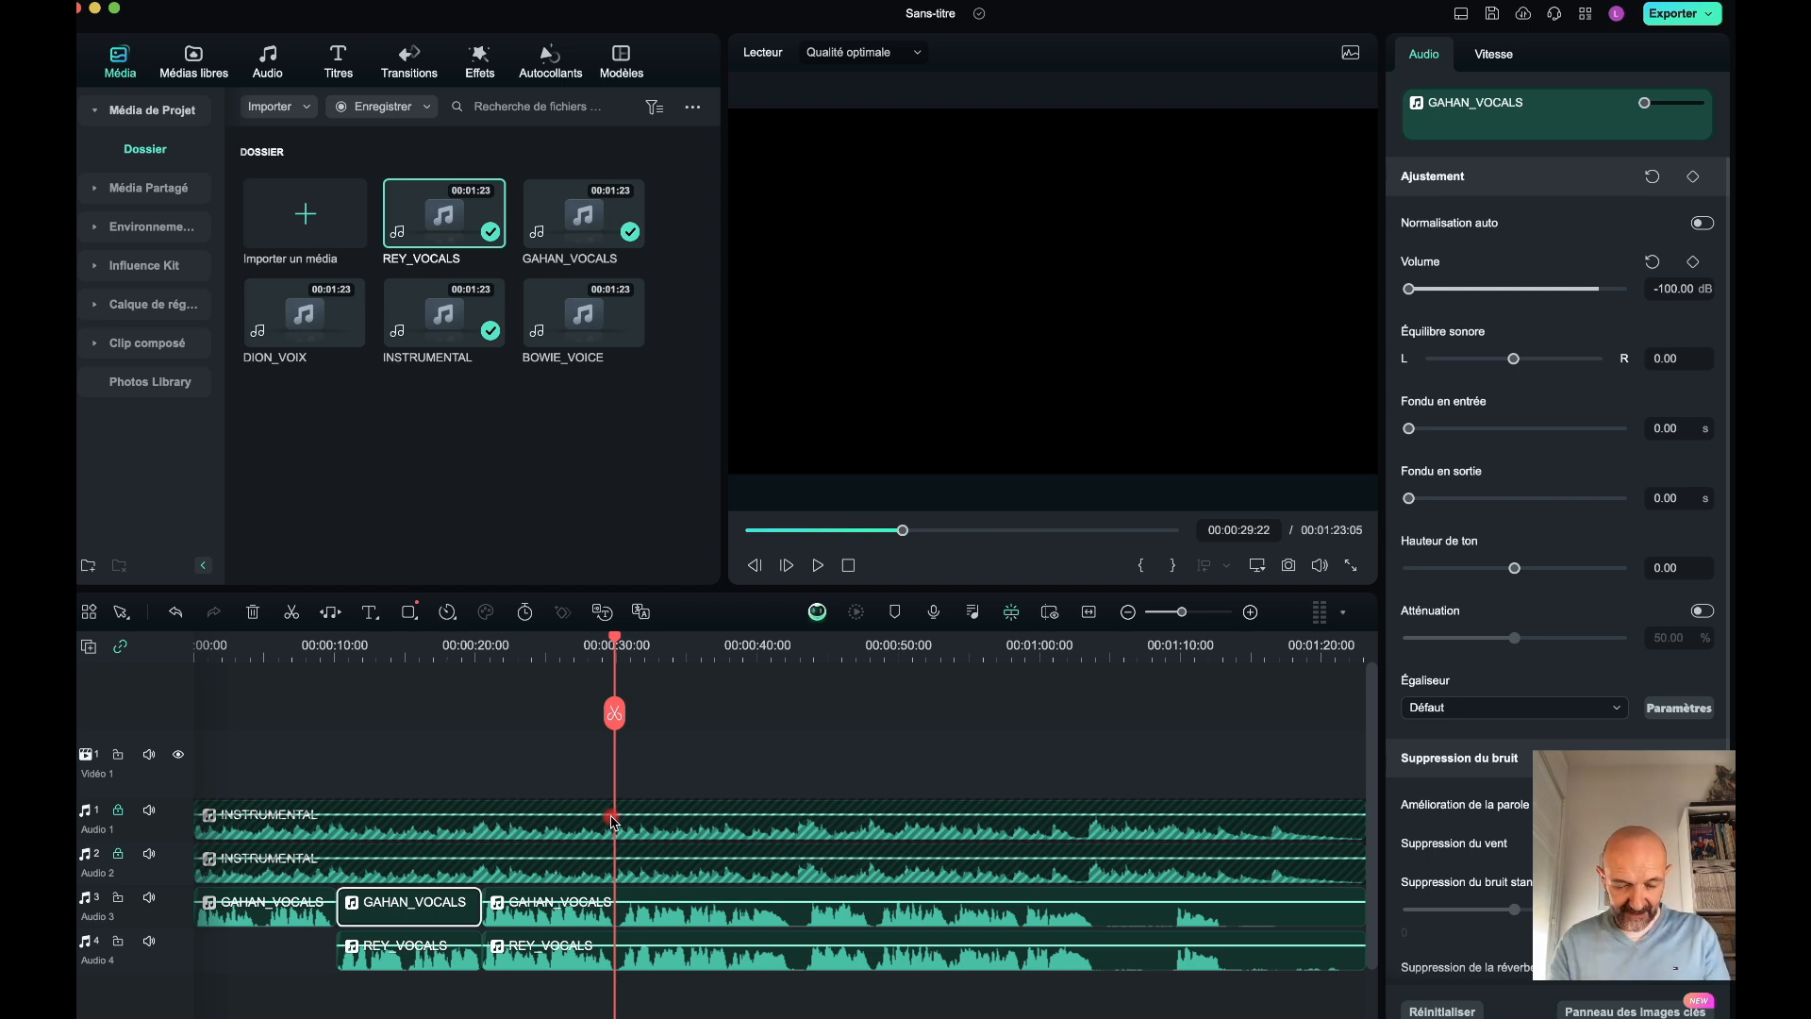
# - Split GAHAN_VOCALS and REY_VOCALS at 00:00:42:22 and lower the REY_VOCALS segment before the cut to -6.56 dB
pyautogui.click(788, 651)
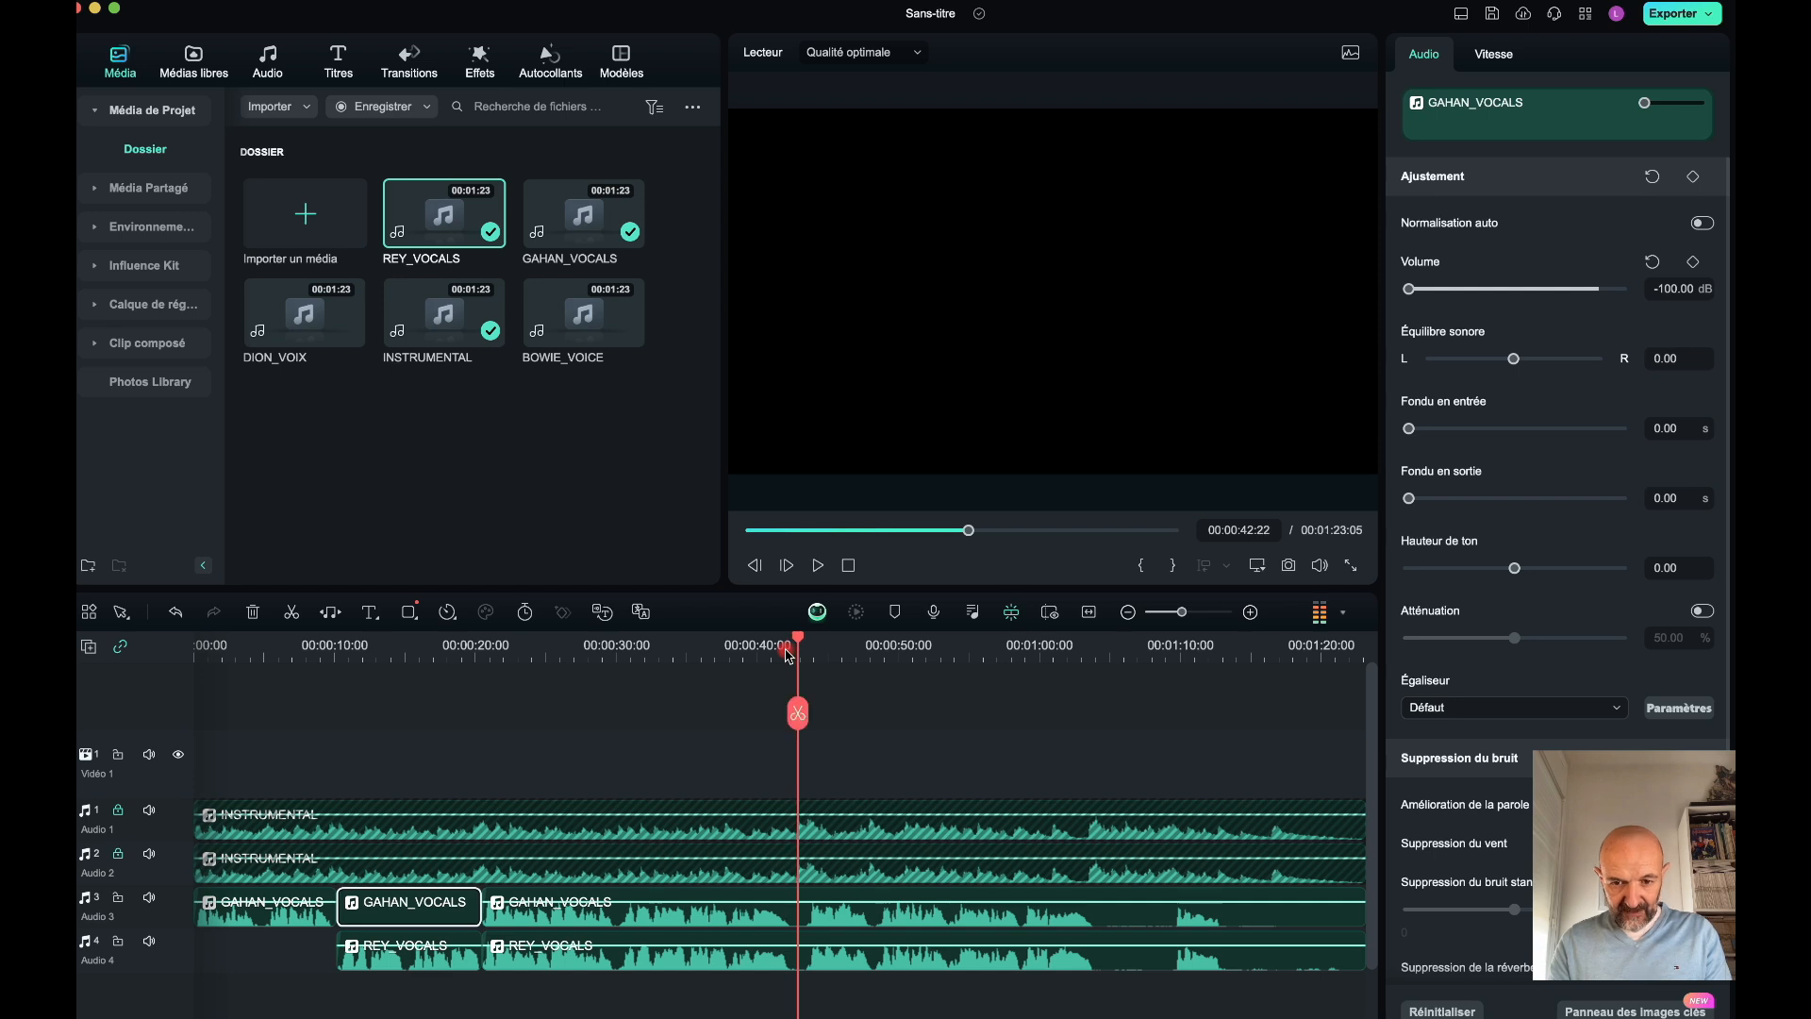
pyautogui.click(799, 712)
pyautogui.click(569, 925)
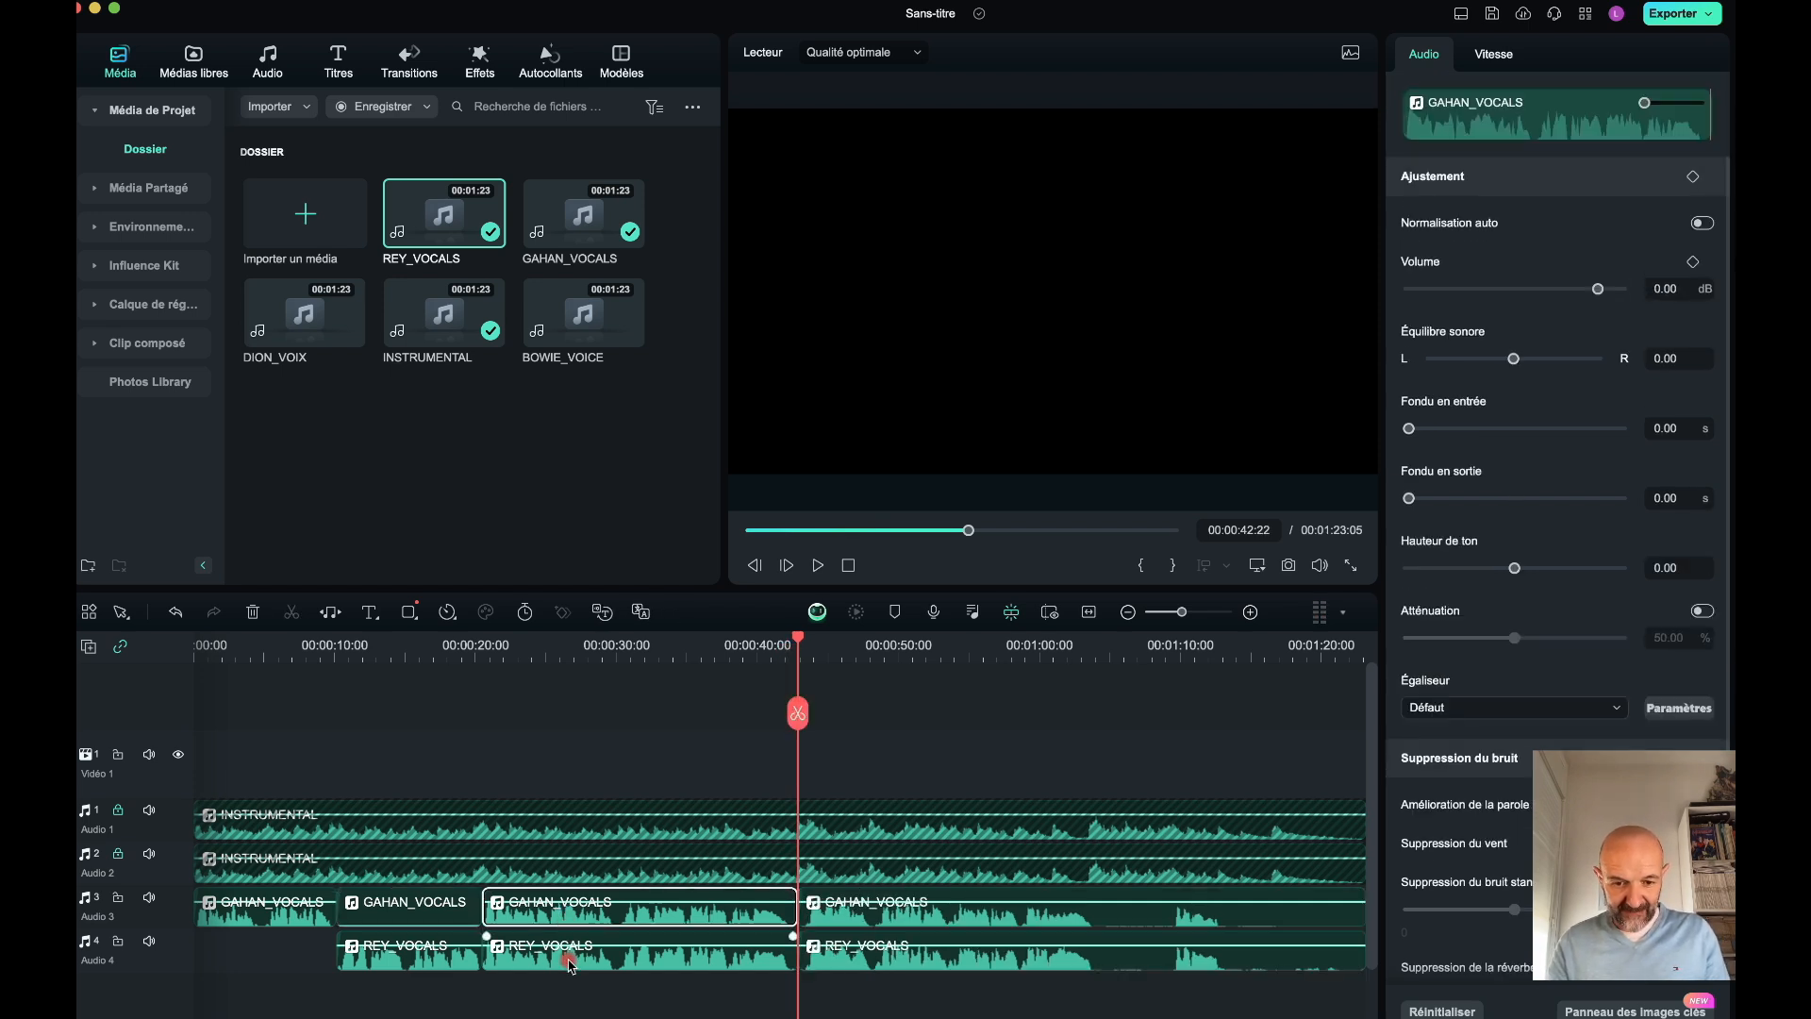
pyautogui.moveTo(569, 945); pyautogui.dragTo(569, 947)
pyautogui.click(443, 708)
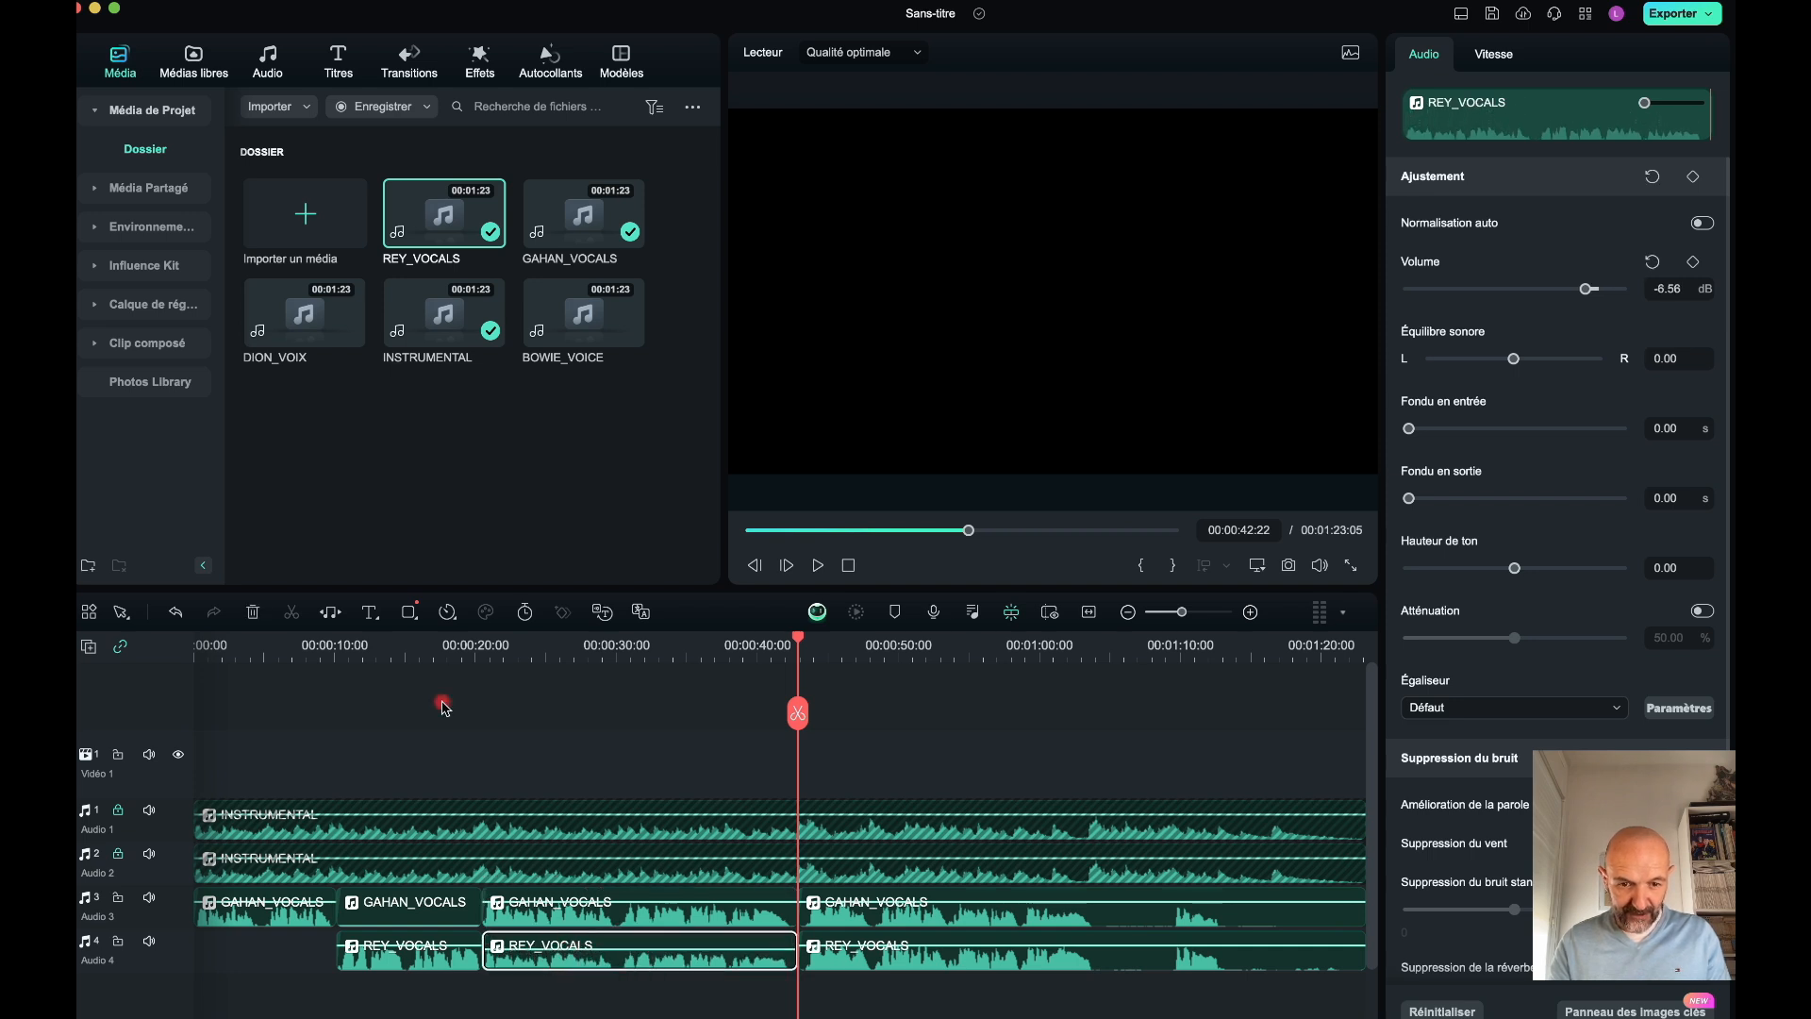
# - Play the mix from 00:00:21:01 and raise the REY_VOCALS segment between 20 and 42 seconds to -3.19 dB, then 3.56 dB
pyautogui.click(489, 652)
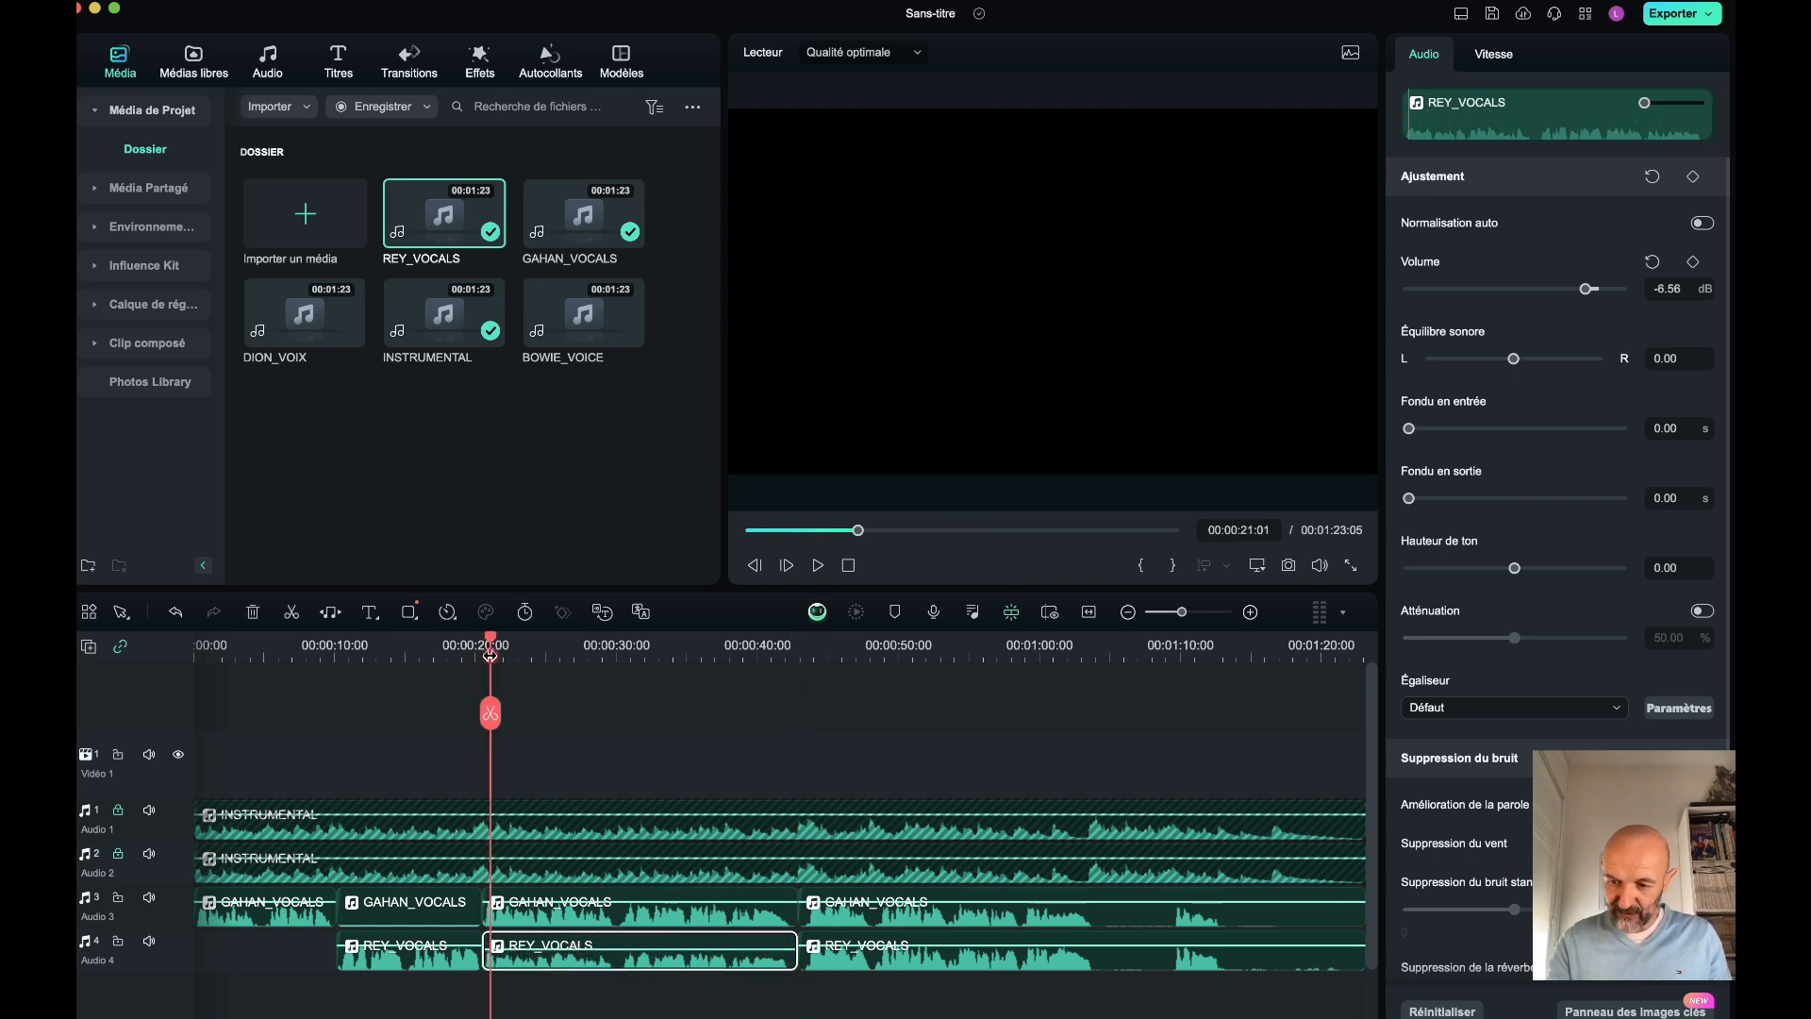
pyautogui.press('space')
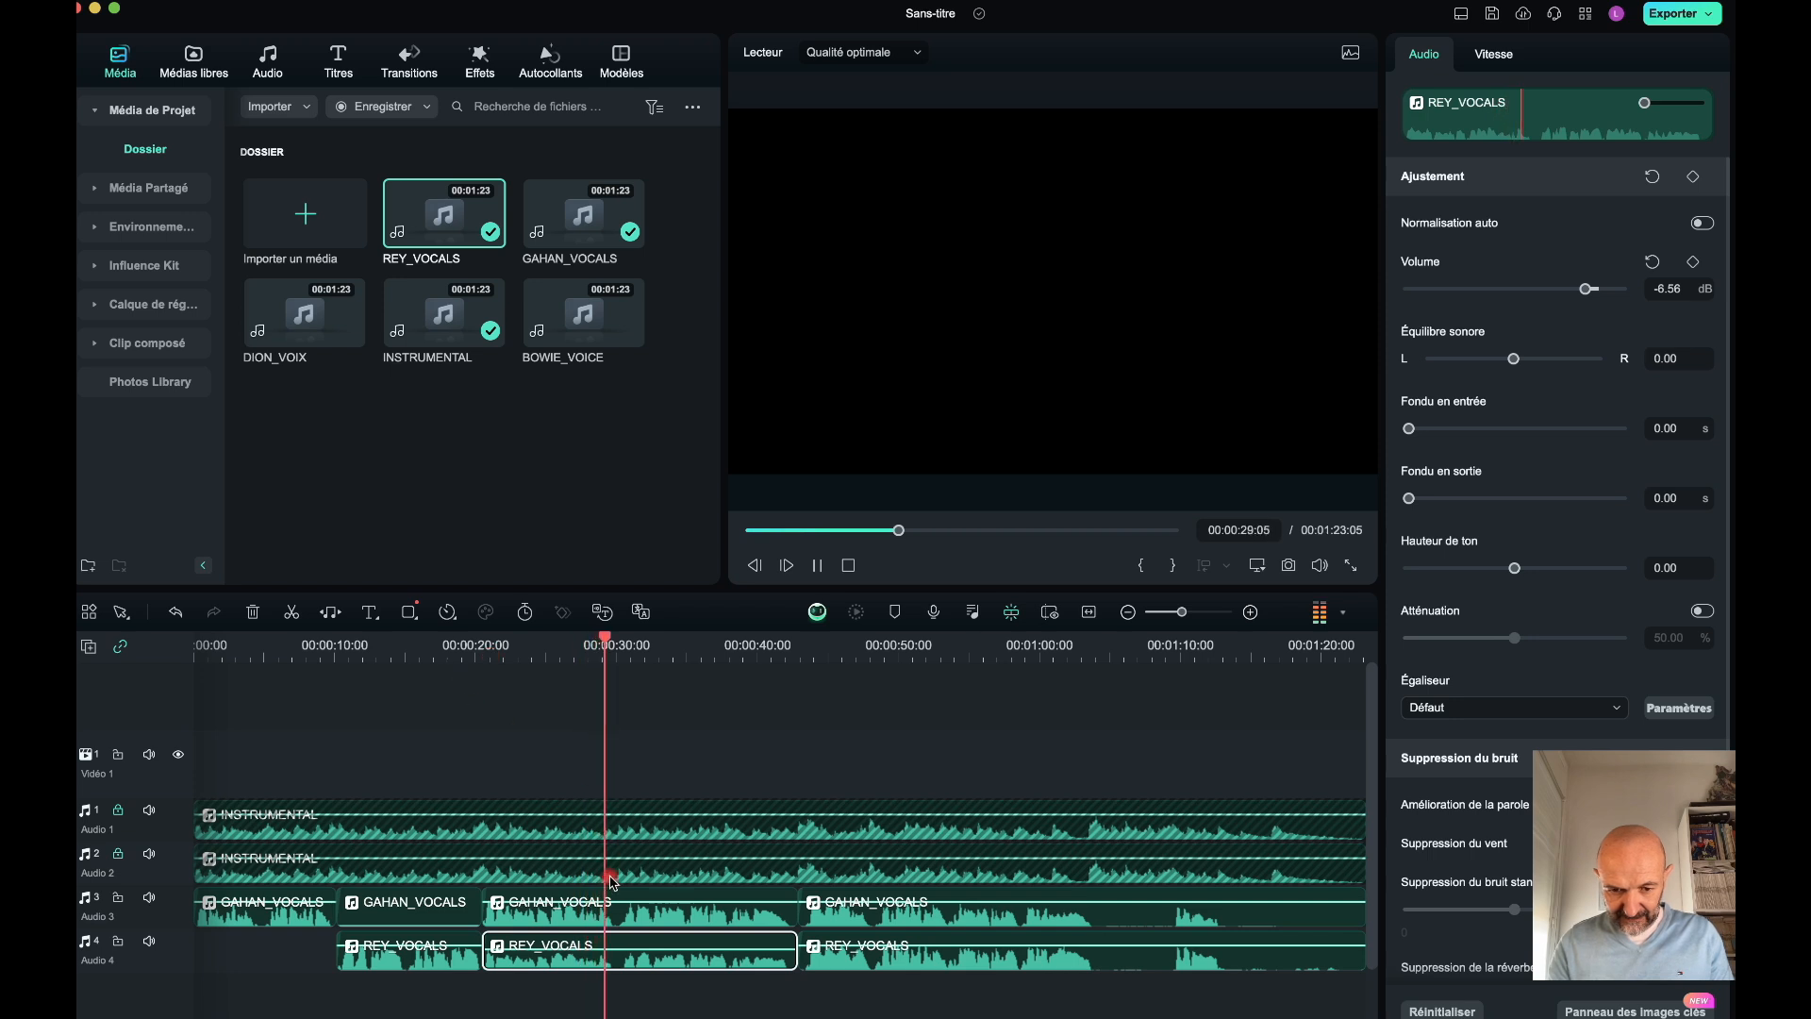
pyautogui.press('space')
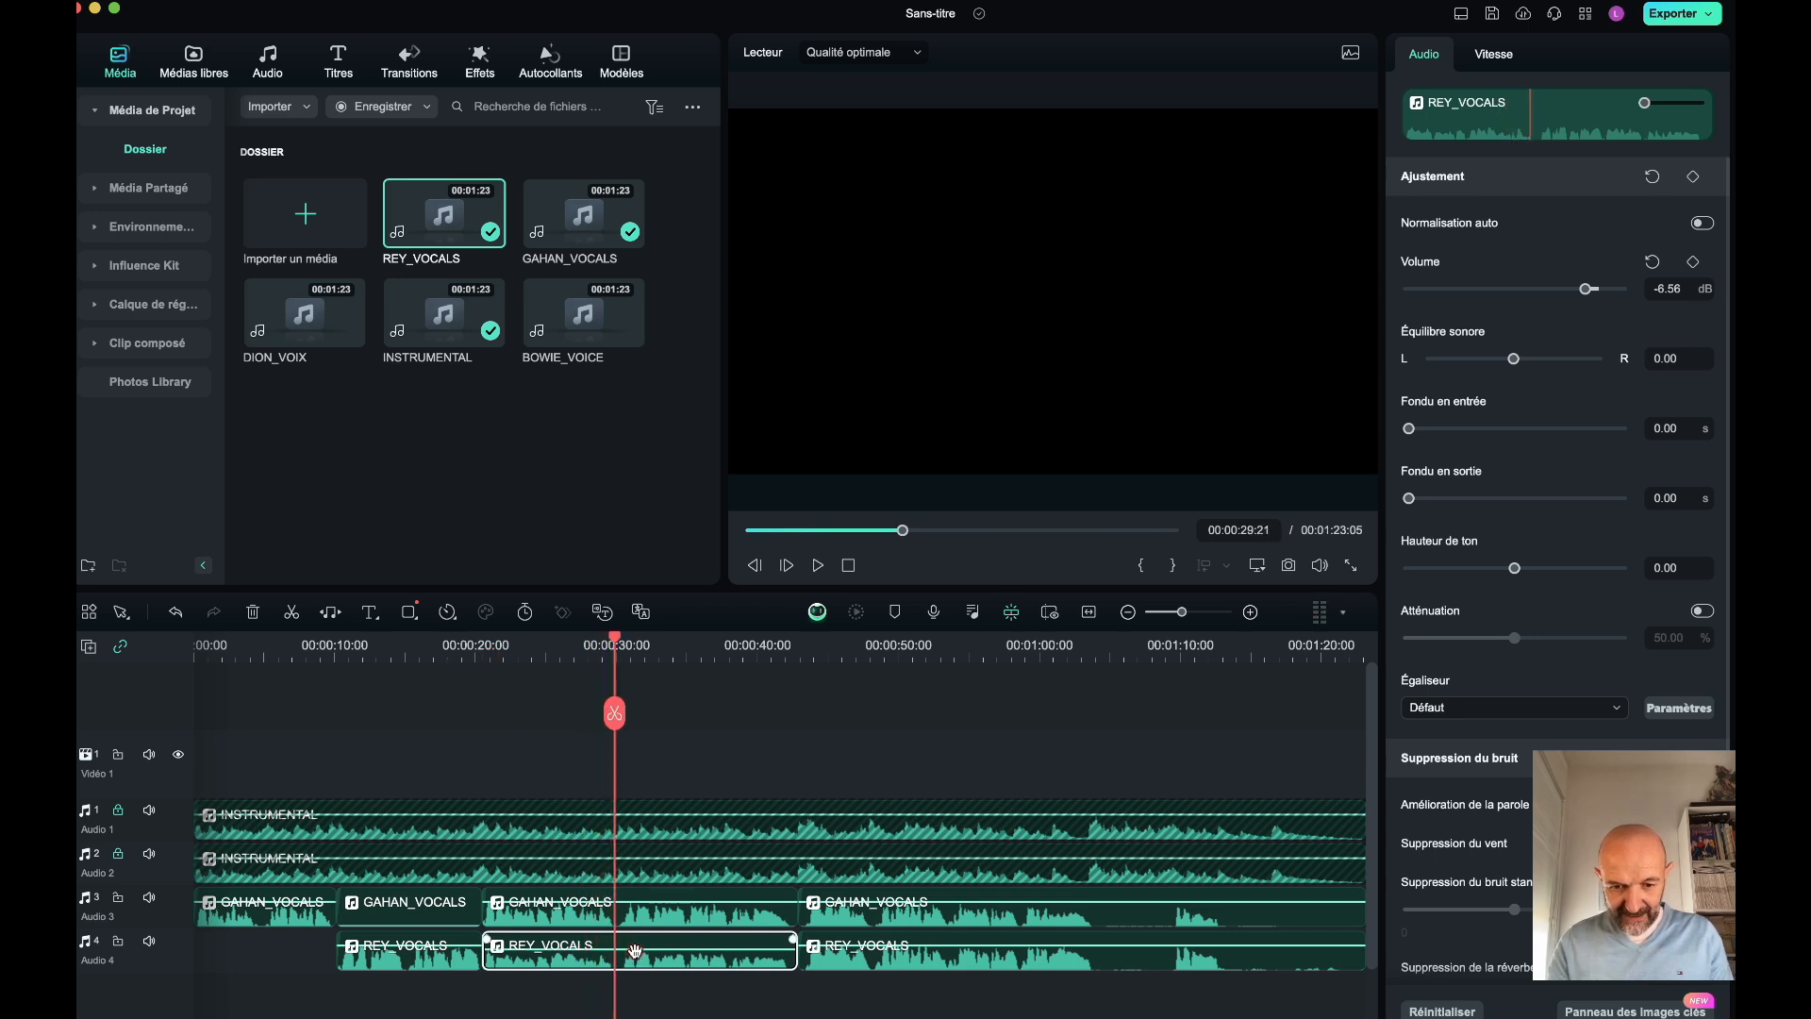
pyautogui.moveTo(635, 949); pyautogui.dragTo(635, 947)
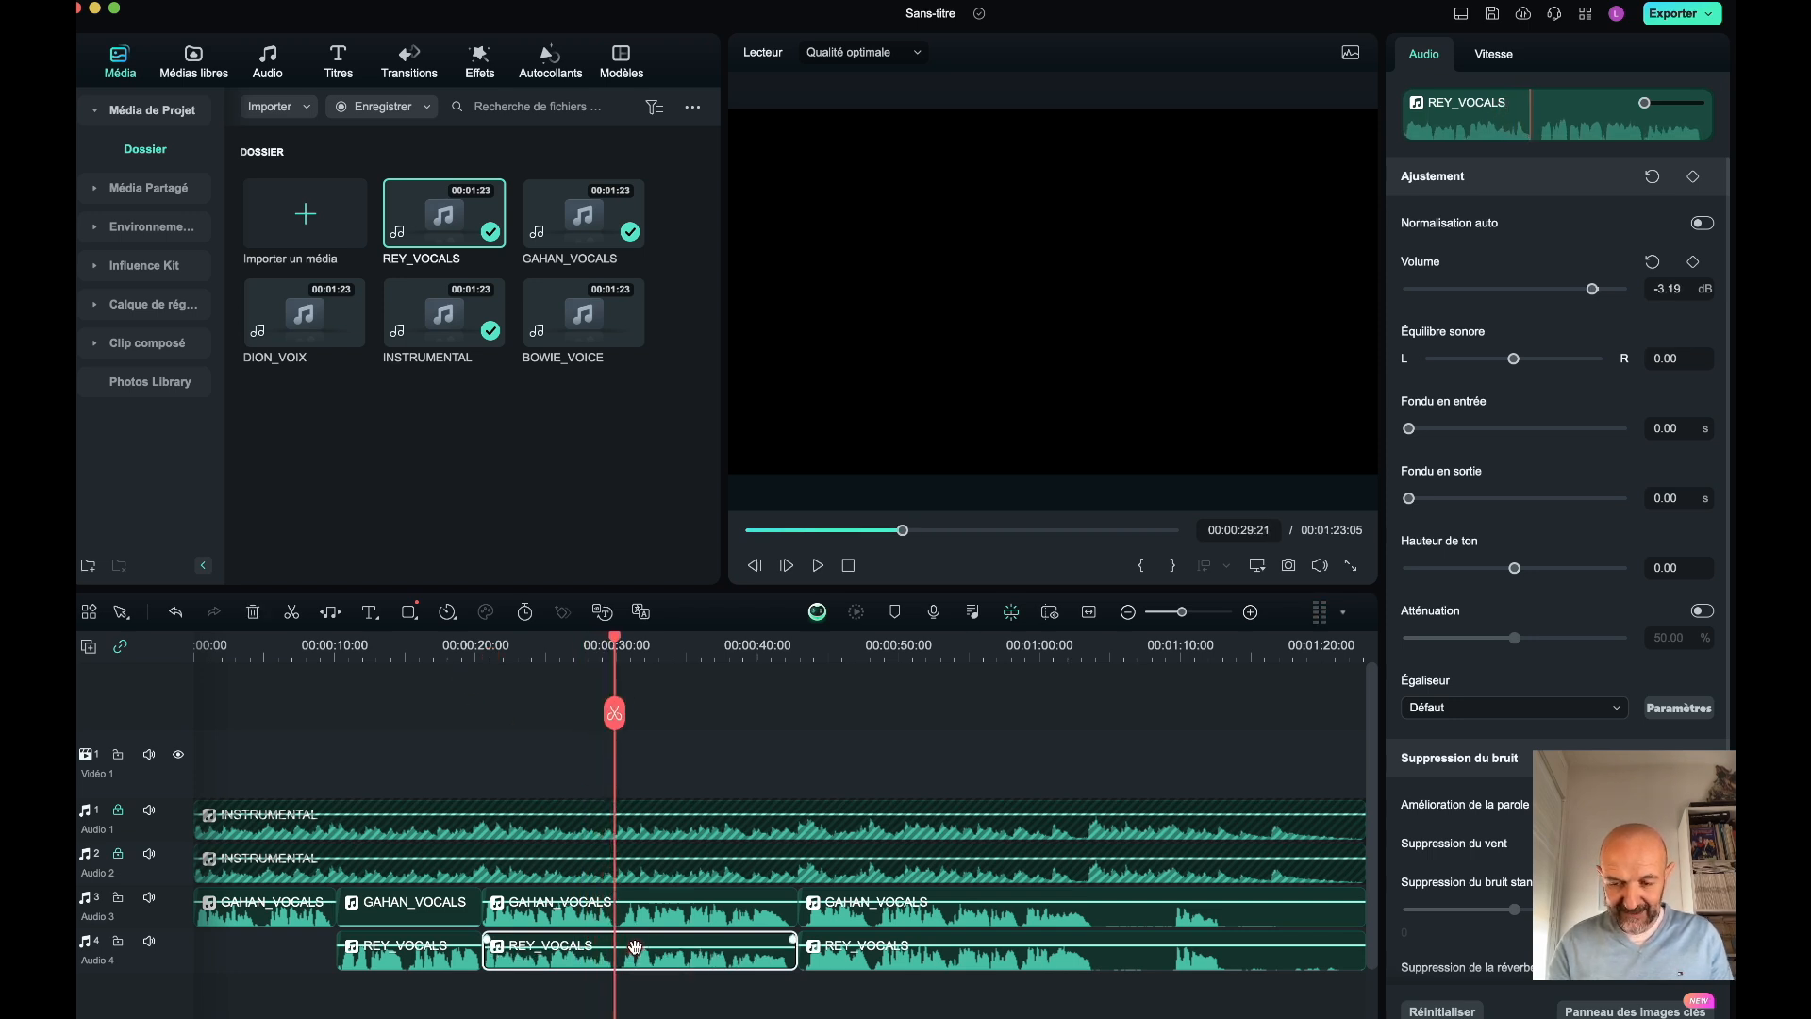
pyautogui.press('space')
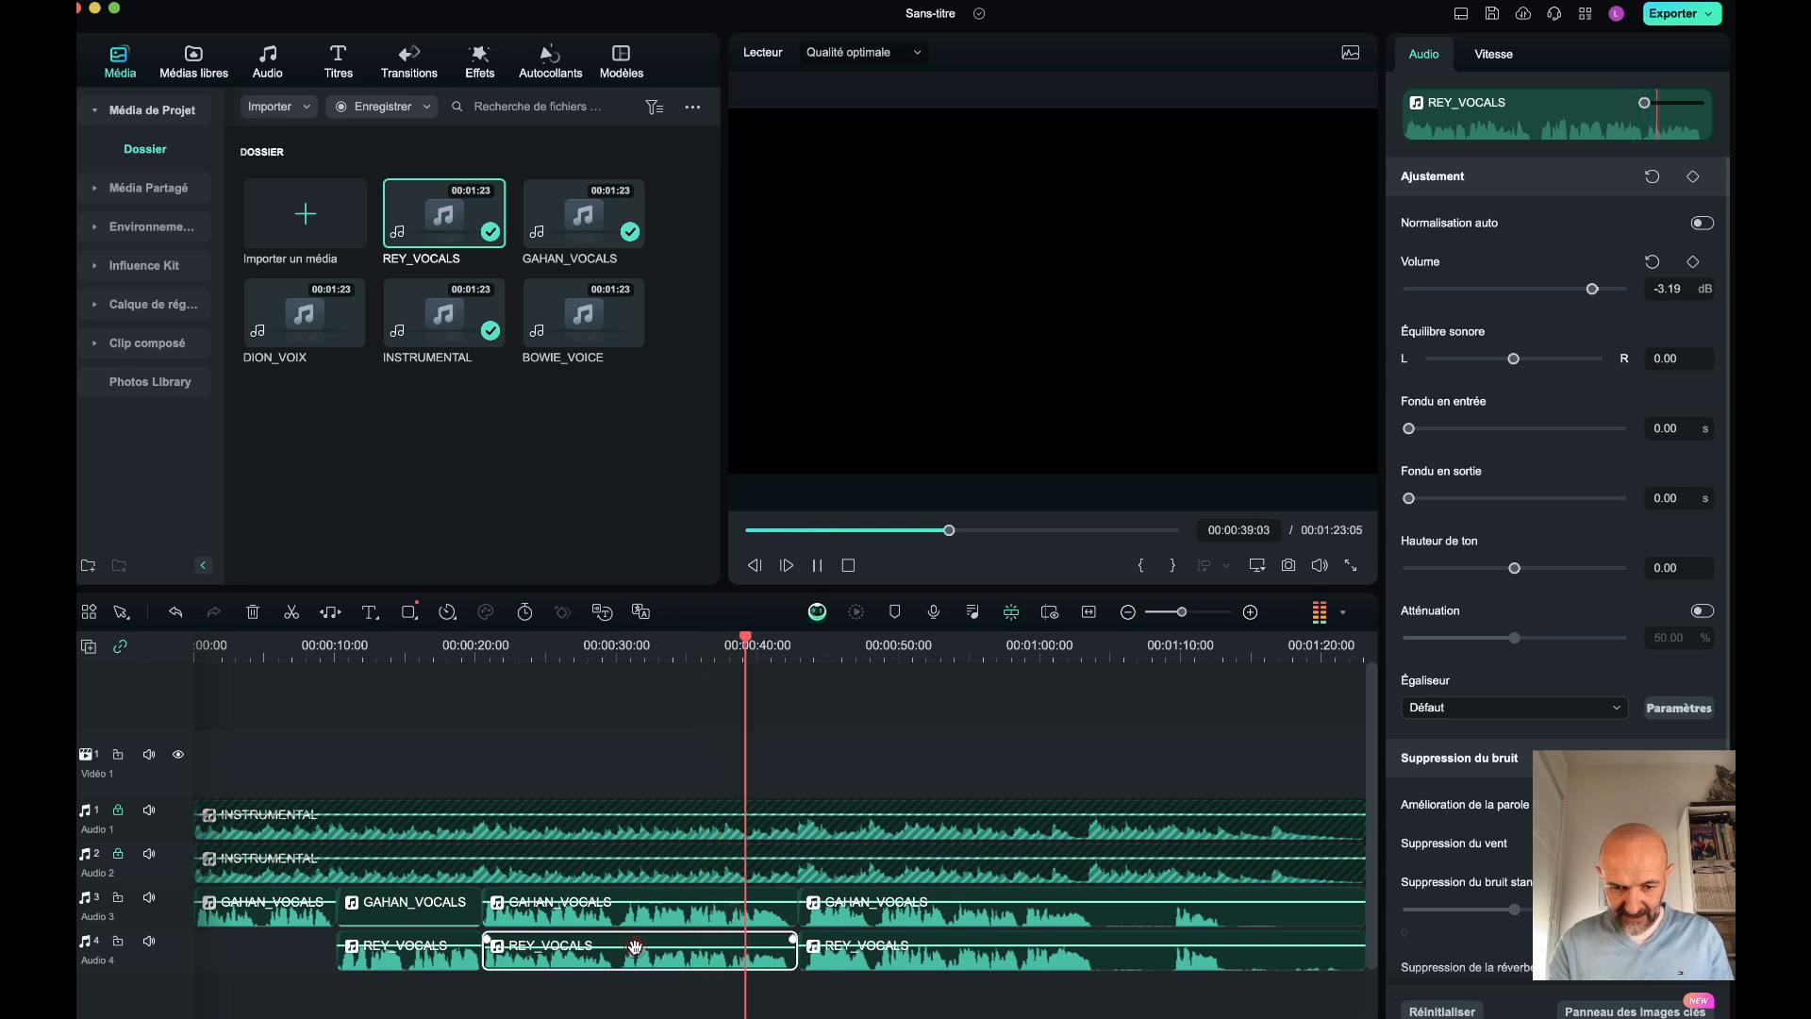
pyautogui.moveTo(635, 946); pyautogui.dragTo(635, 941)
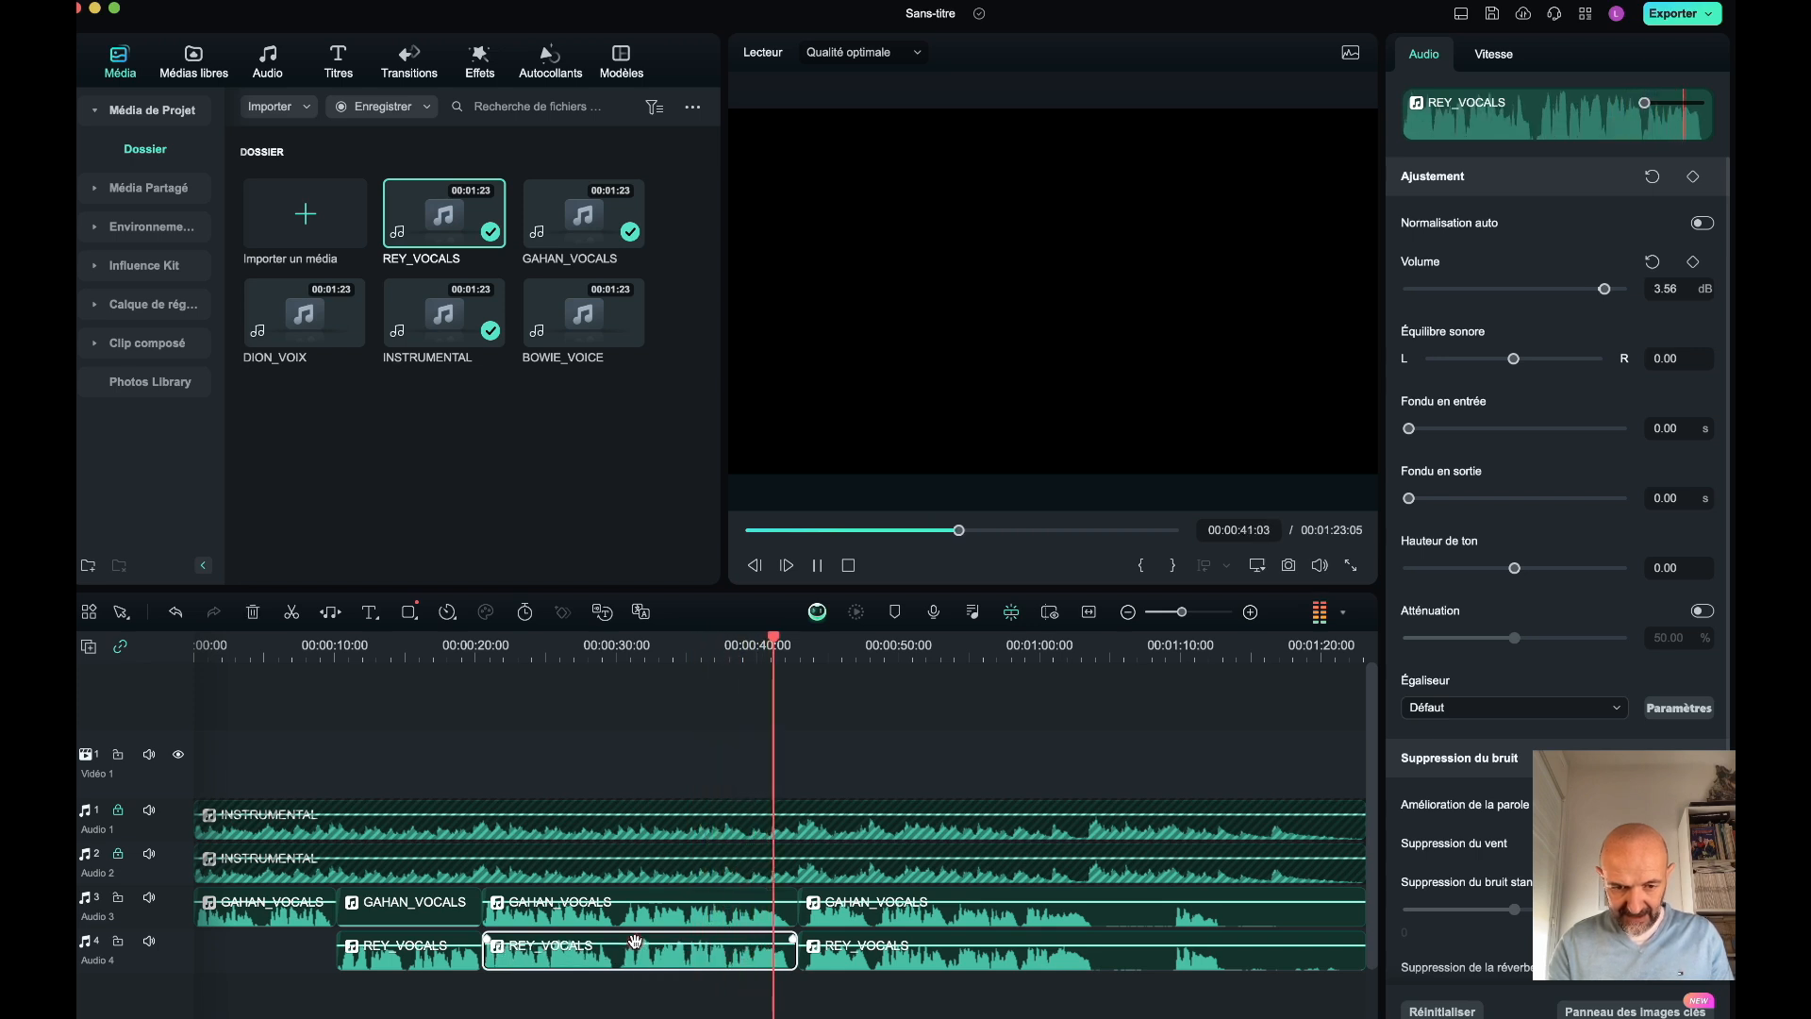
pyautogui.press('space')
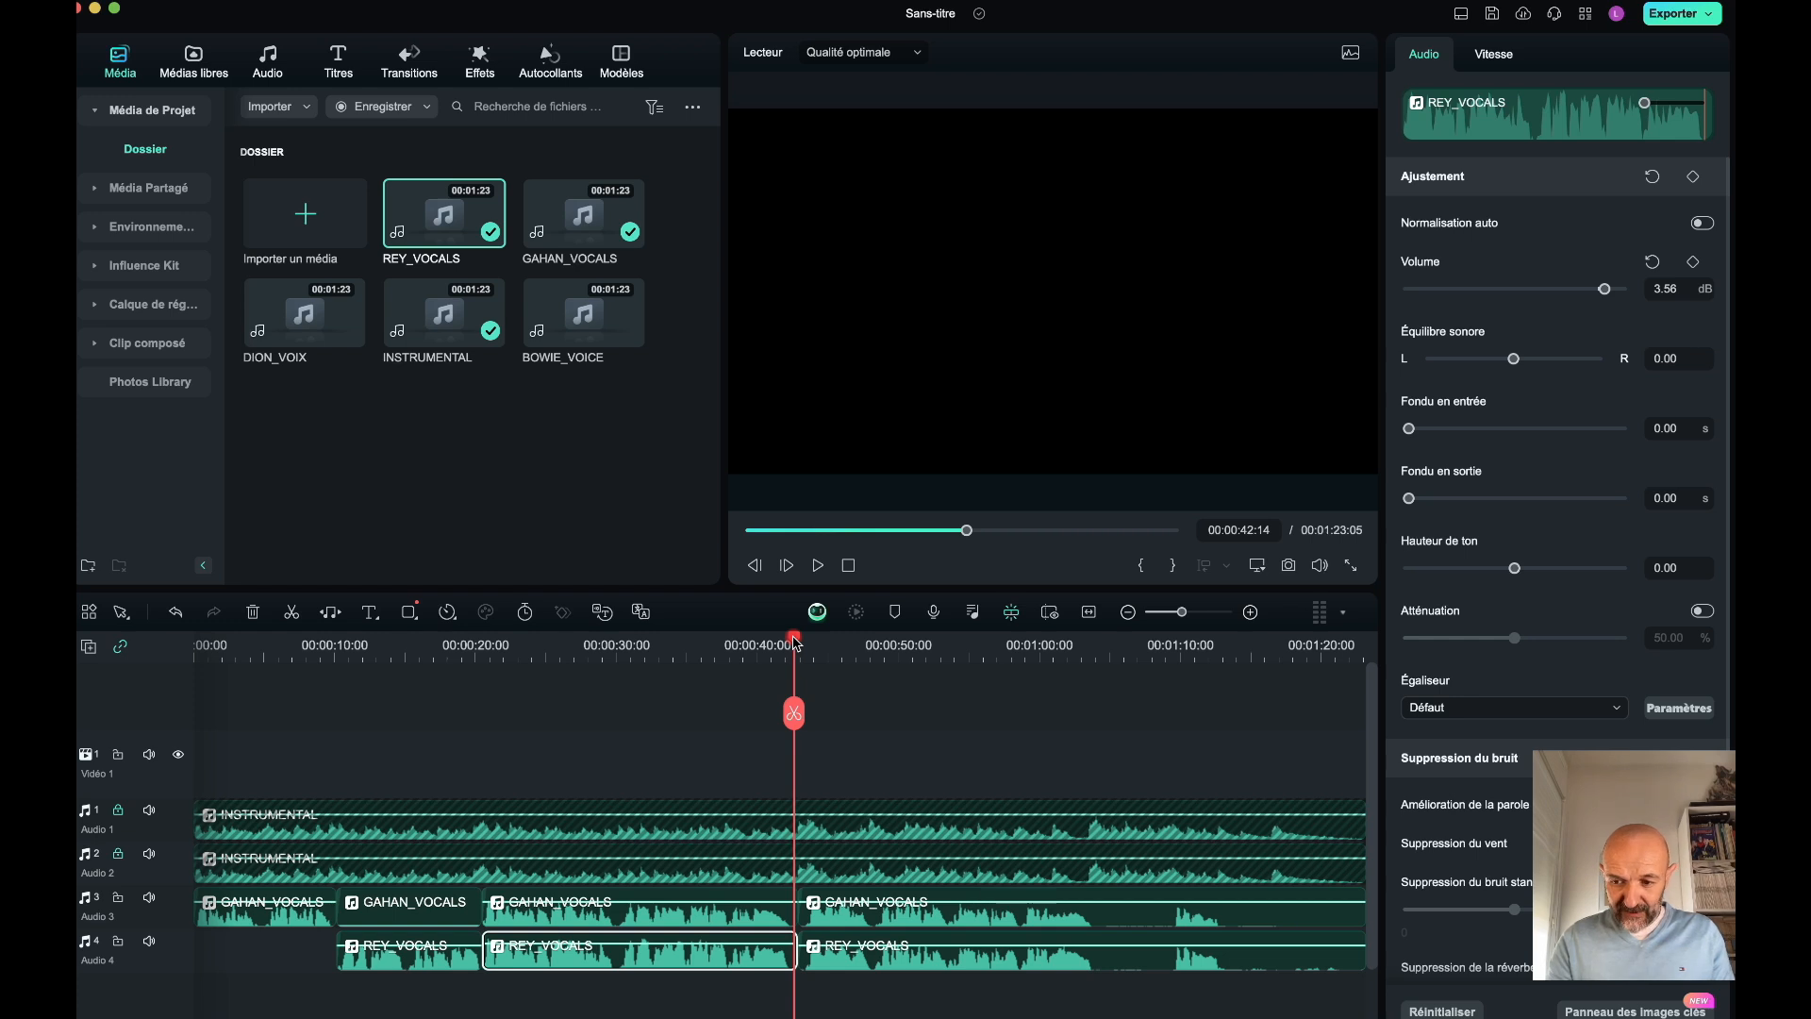
# - Play from 00:00:42:14, split both vocal tracks at 00:00:48:05 and lower the GAHAN_VOCALS segment before the cut to -100 dB
pyautogui.press('space')
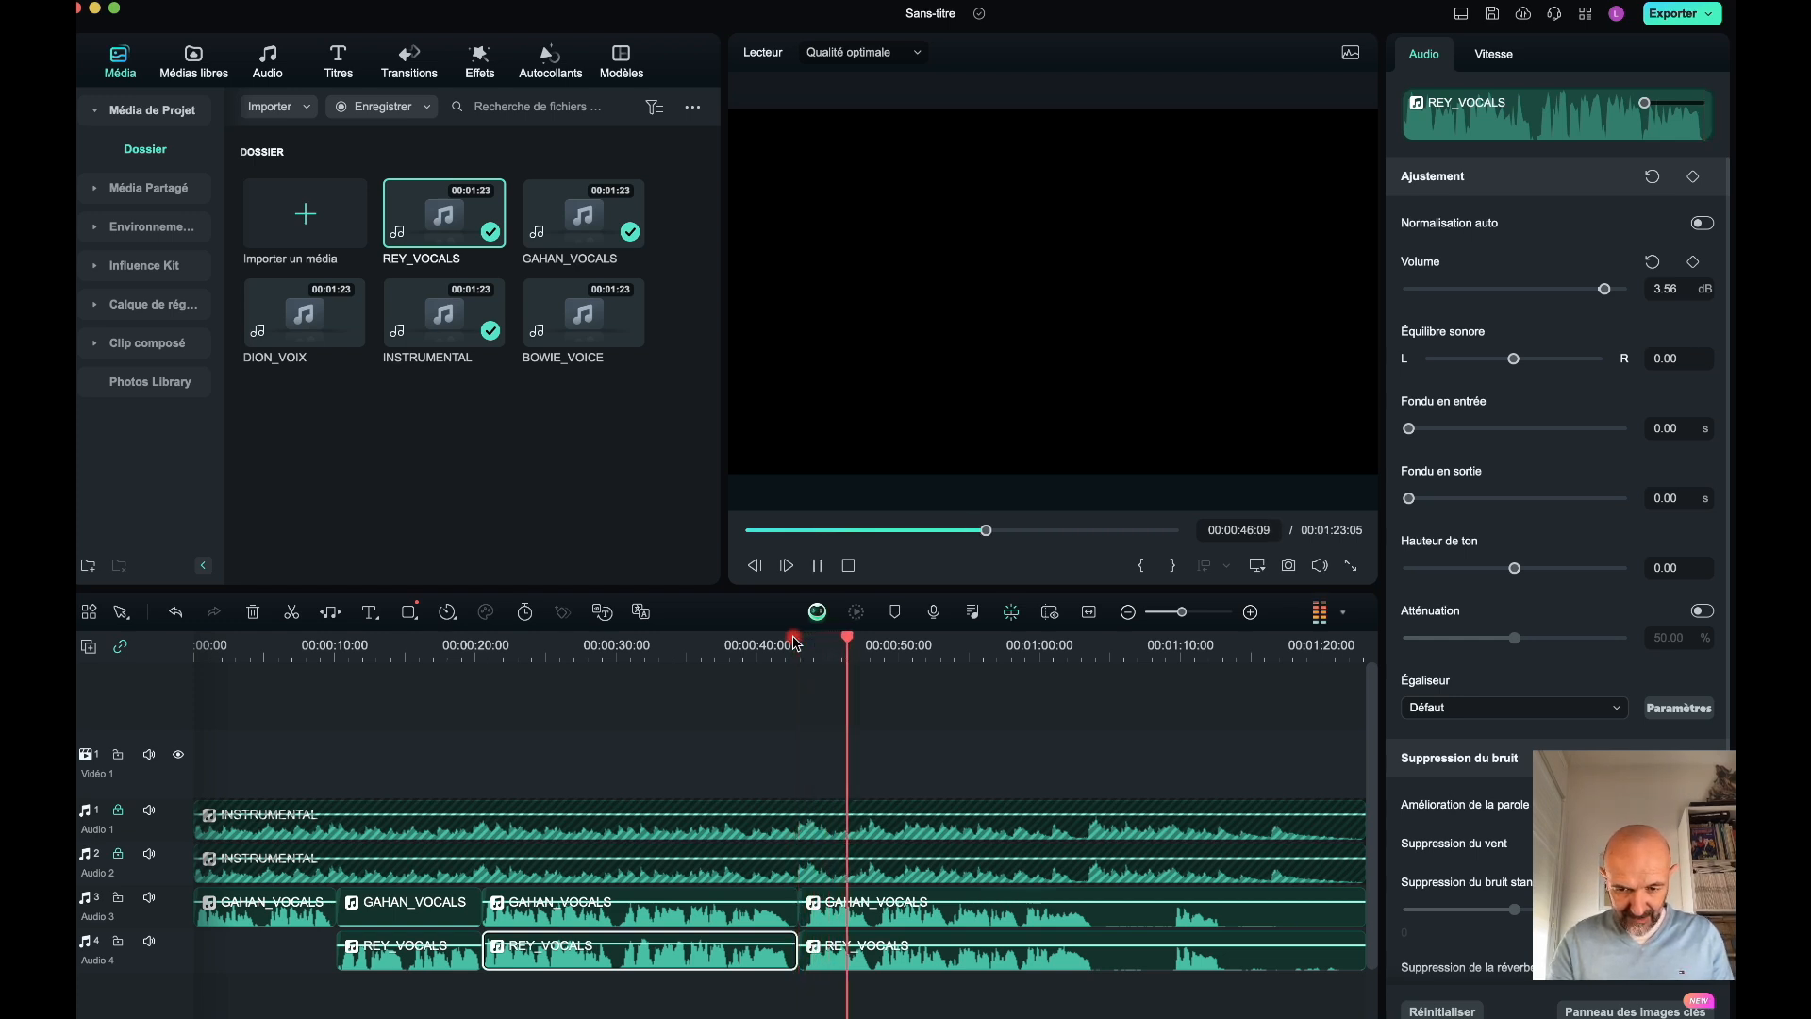
pyautogui.press('space')
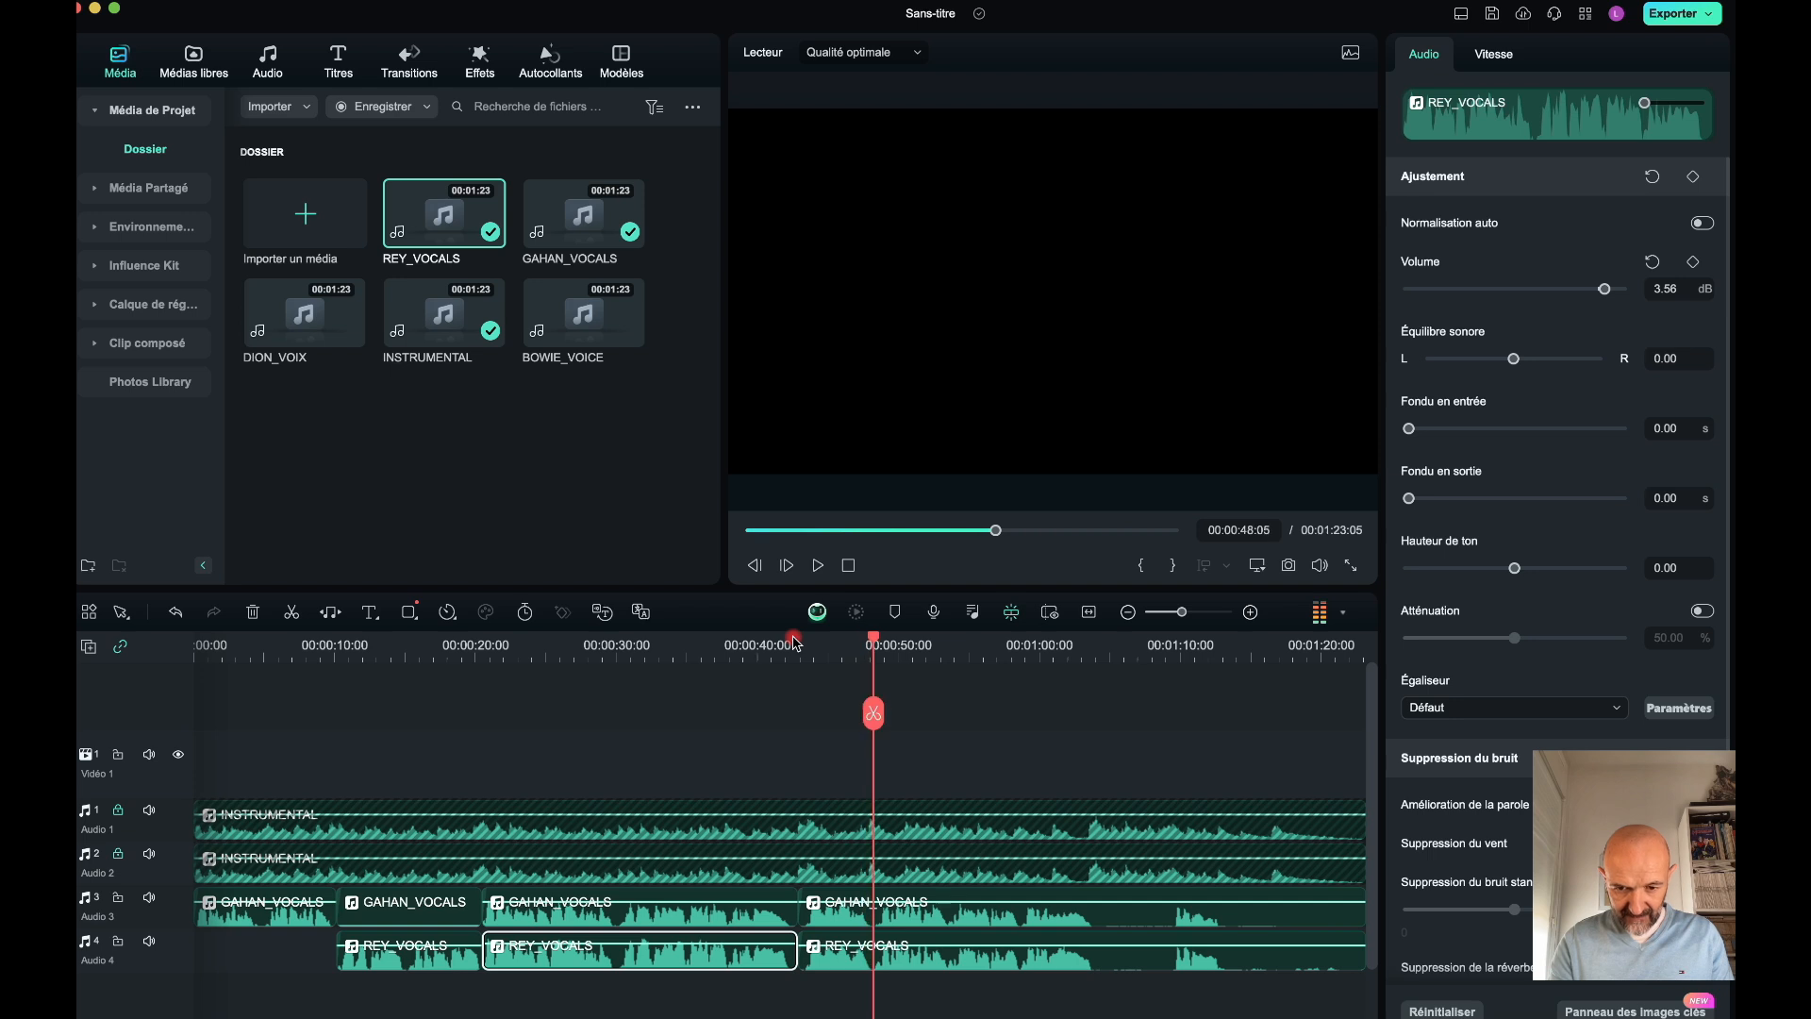
pyautogui.click(865, 709)
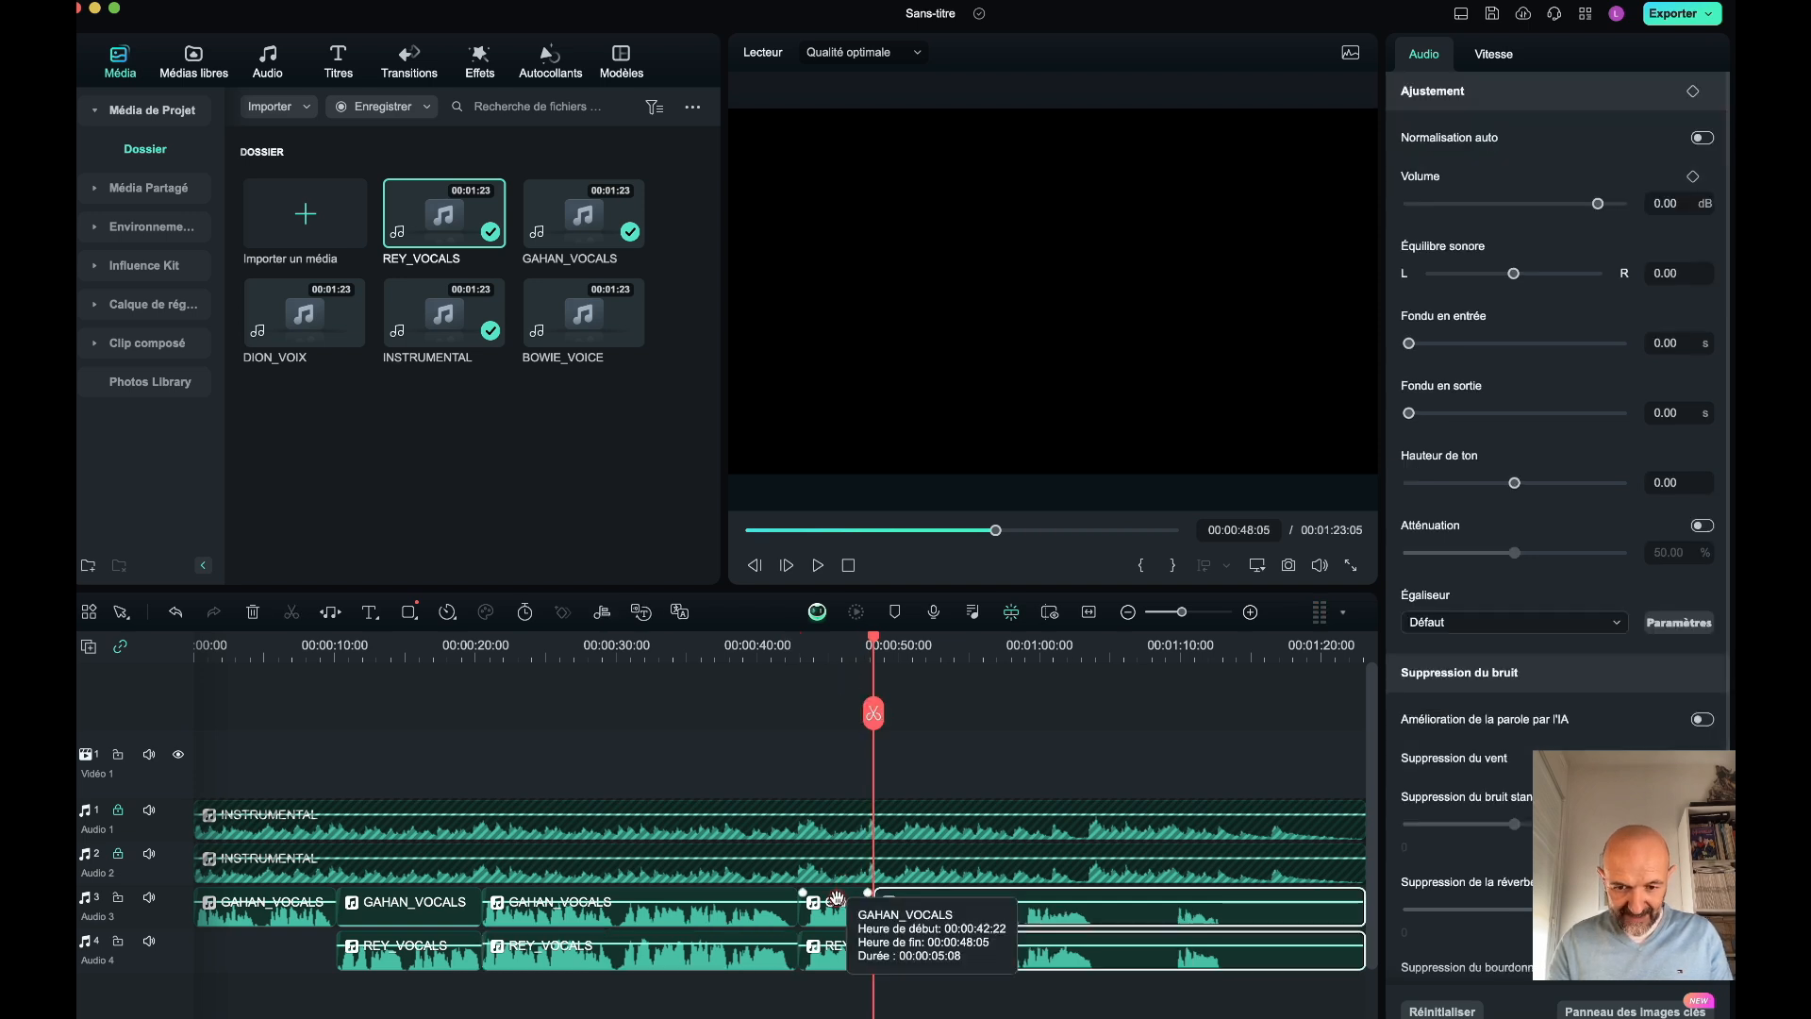
pyautogui.click(834, 905)
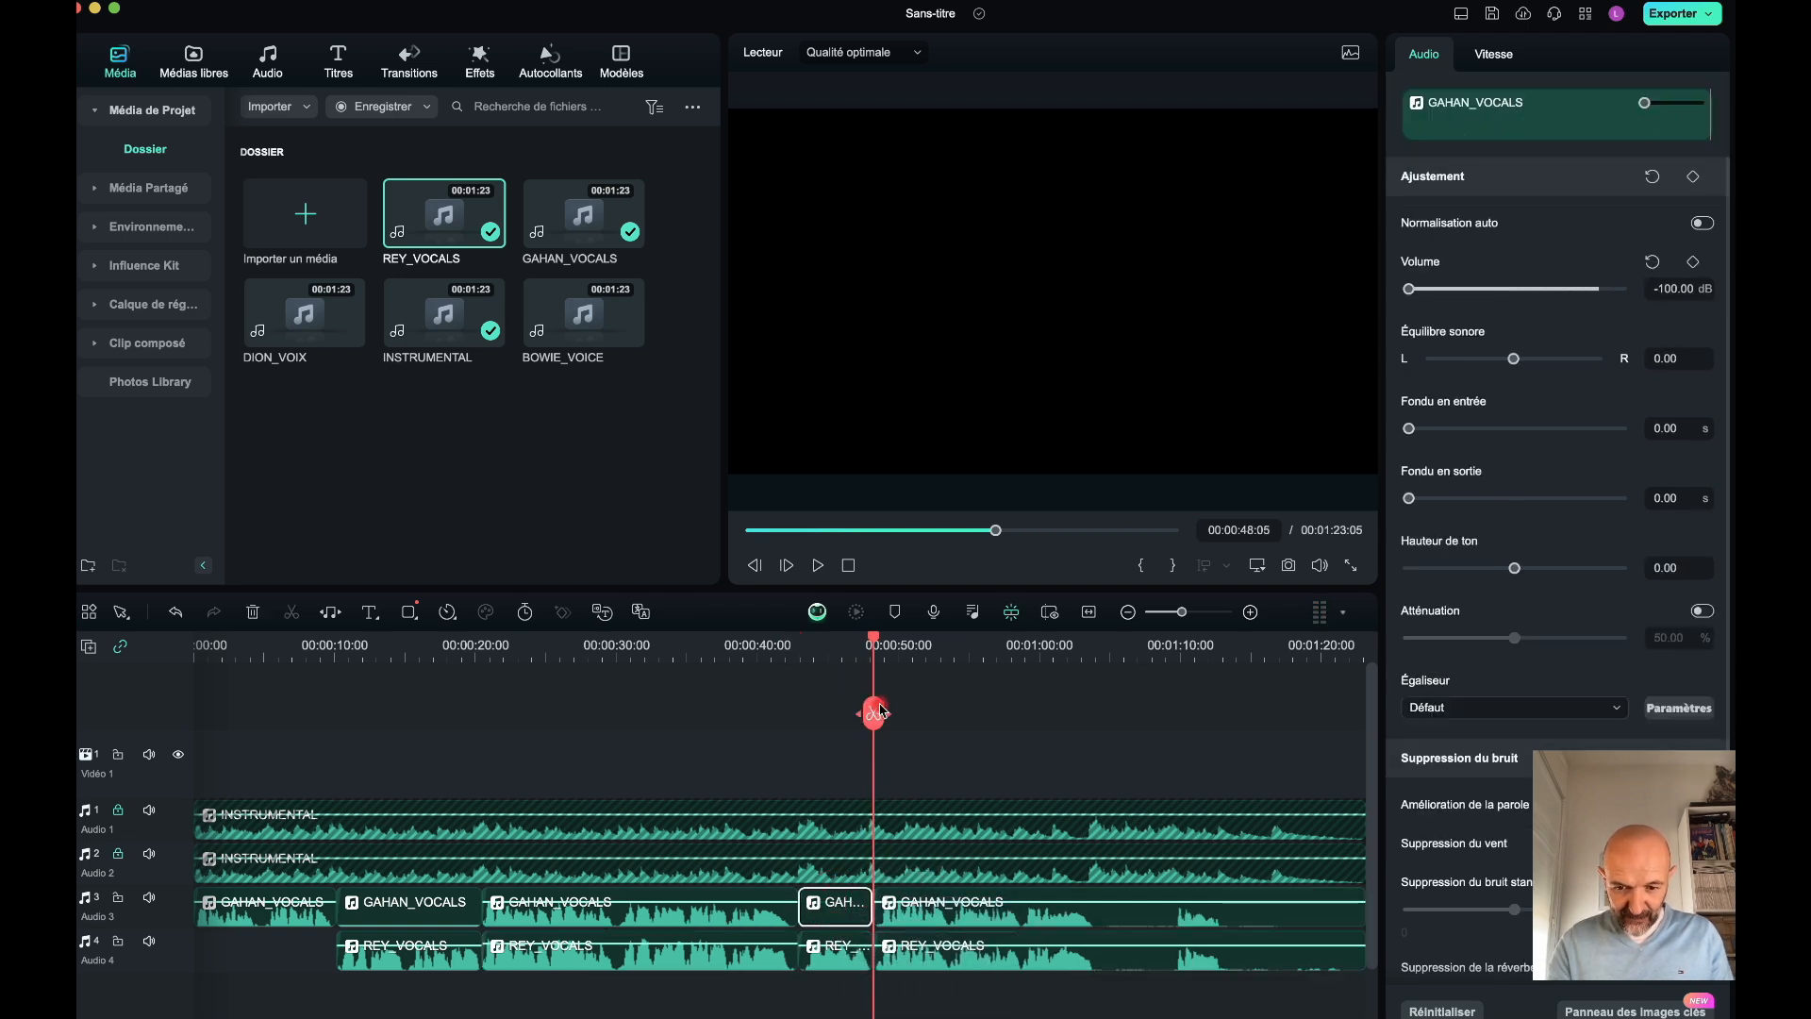
# - Split both vocal tracks at 00:00:53:23 and lower the REY_VOCALS segment between 00:00:48:05 and the new cut to -100 dB
pyautogui.moveTo(873, 639); pyautogui.dragTo(791, 651)
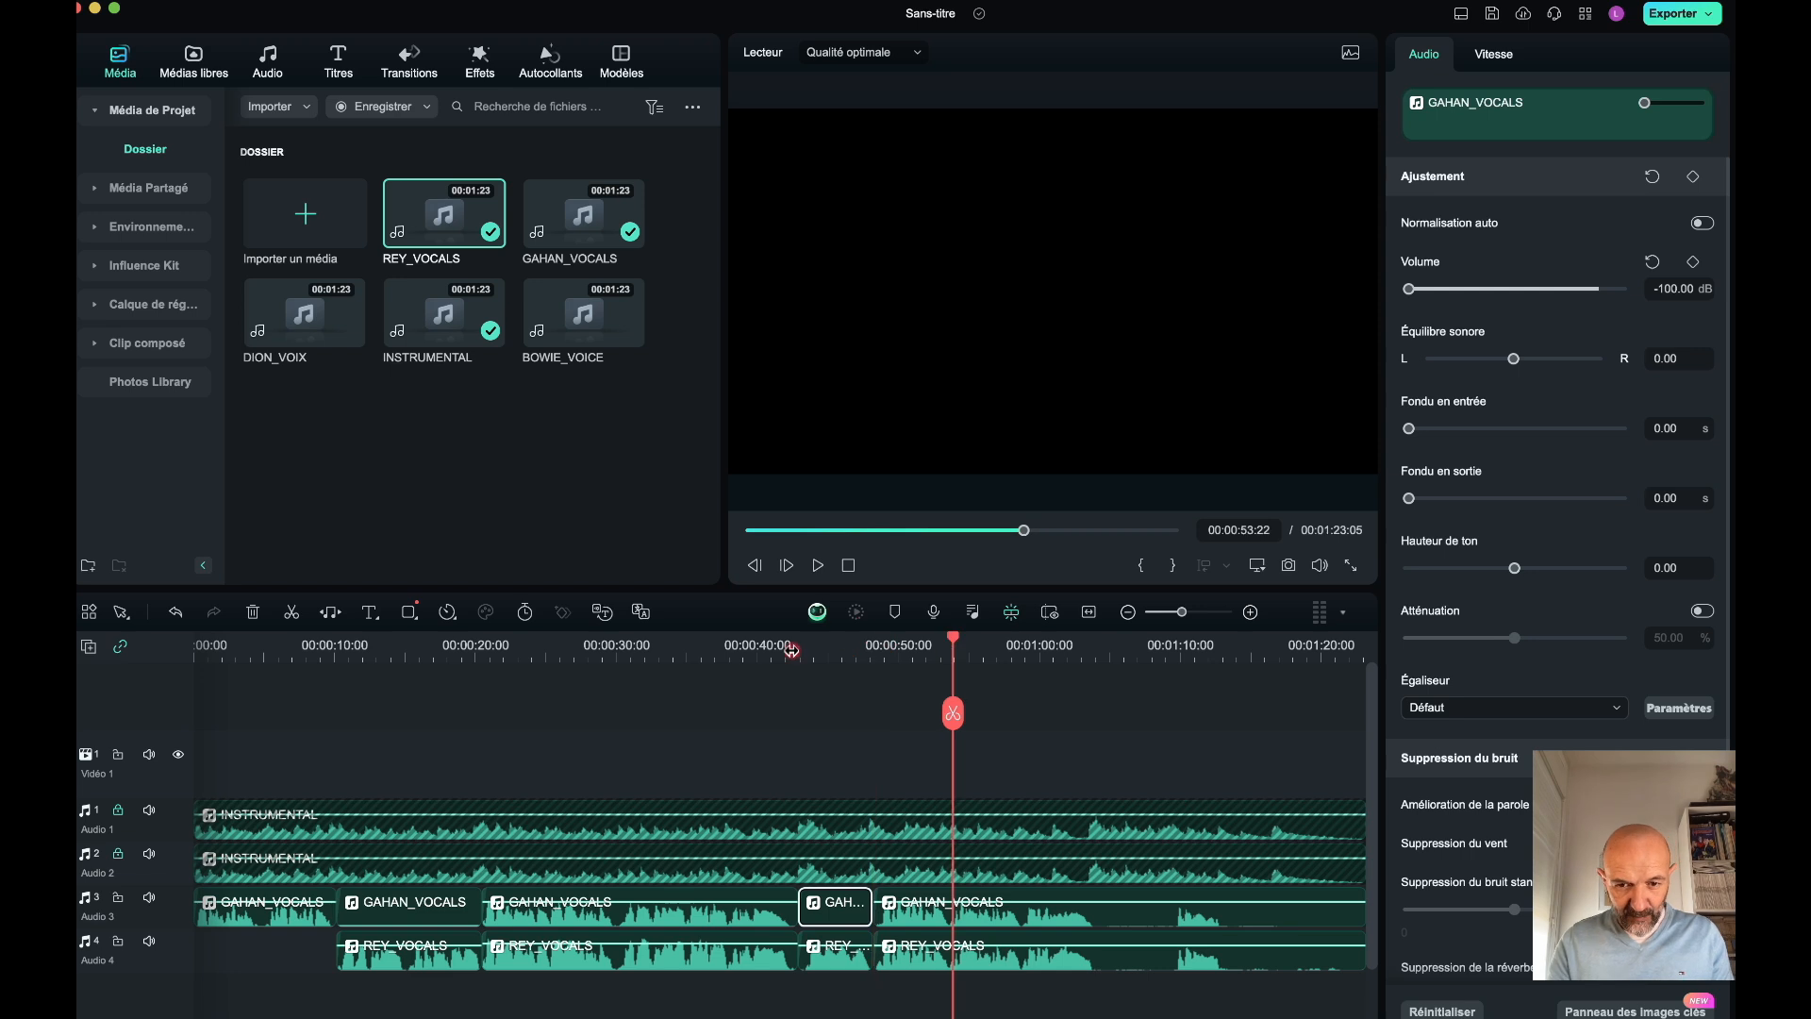
pyautogui.click(787, 572)
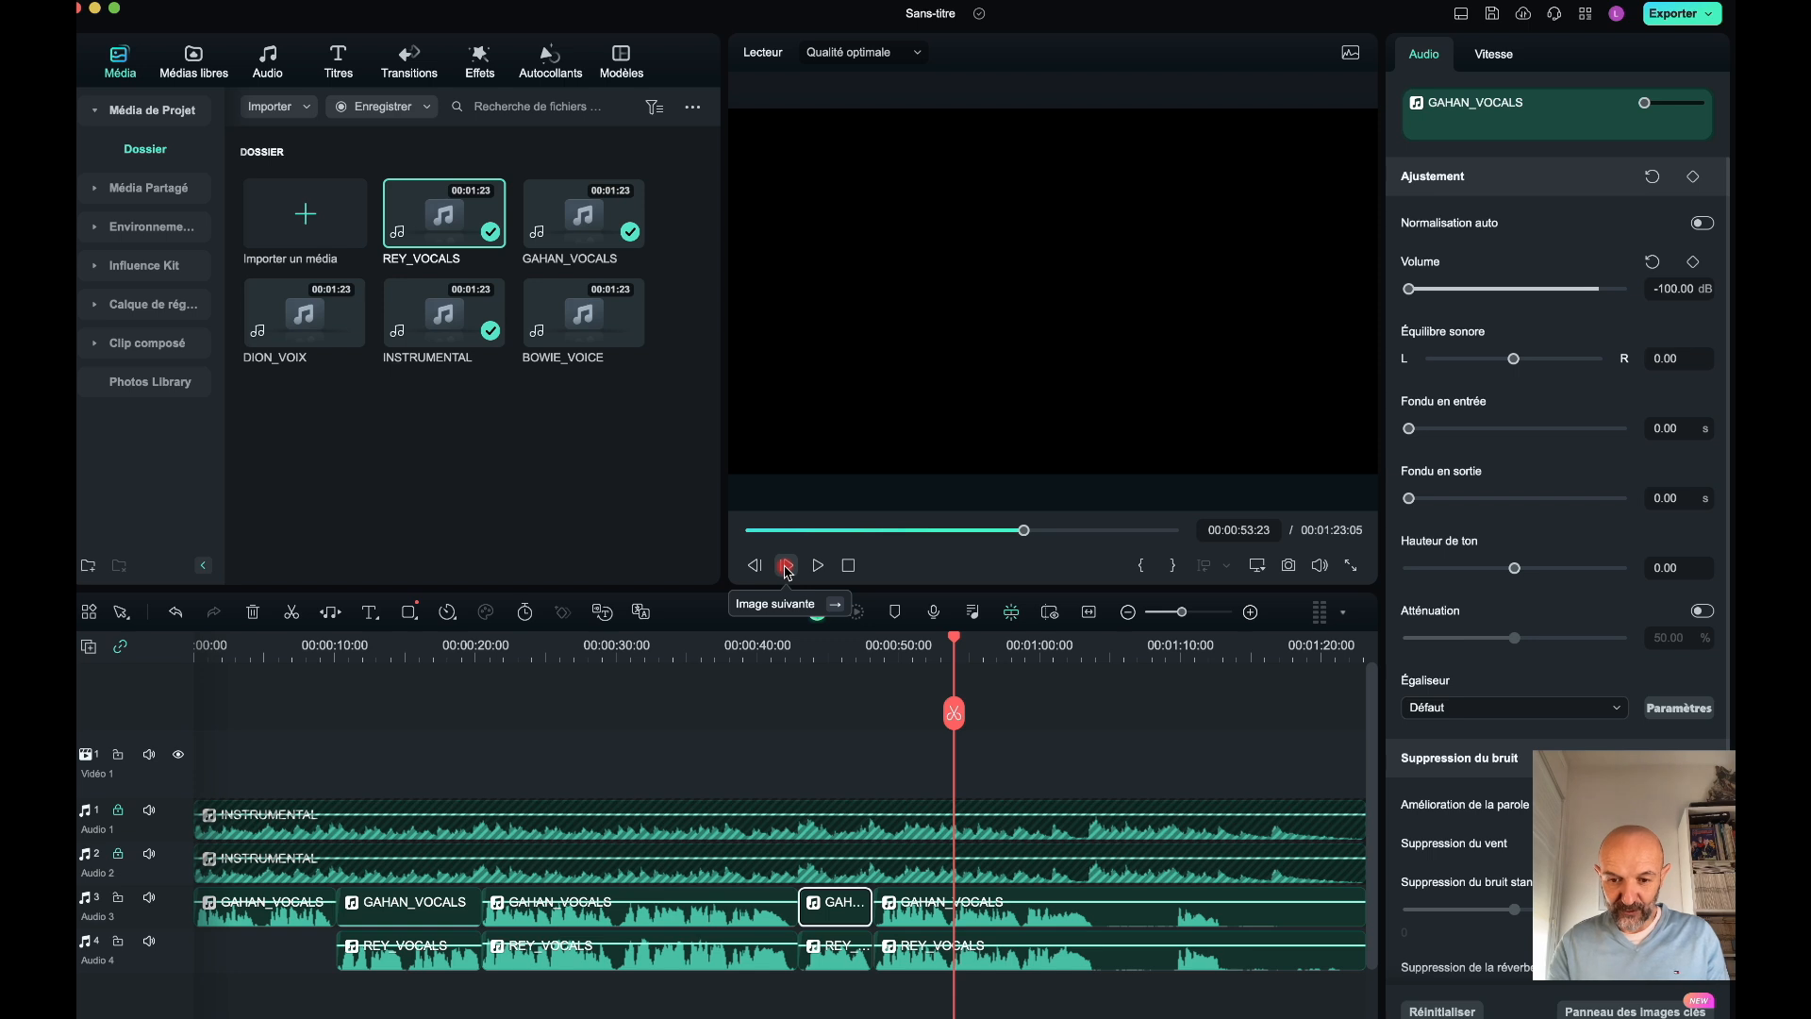
pyautogui.click(952, 715)
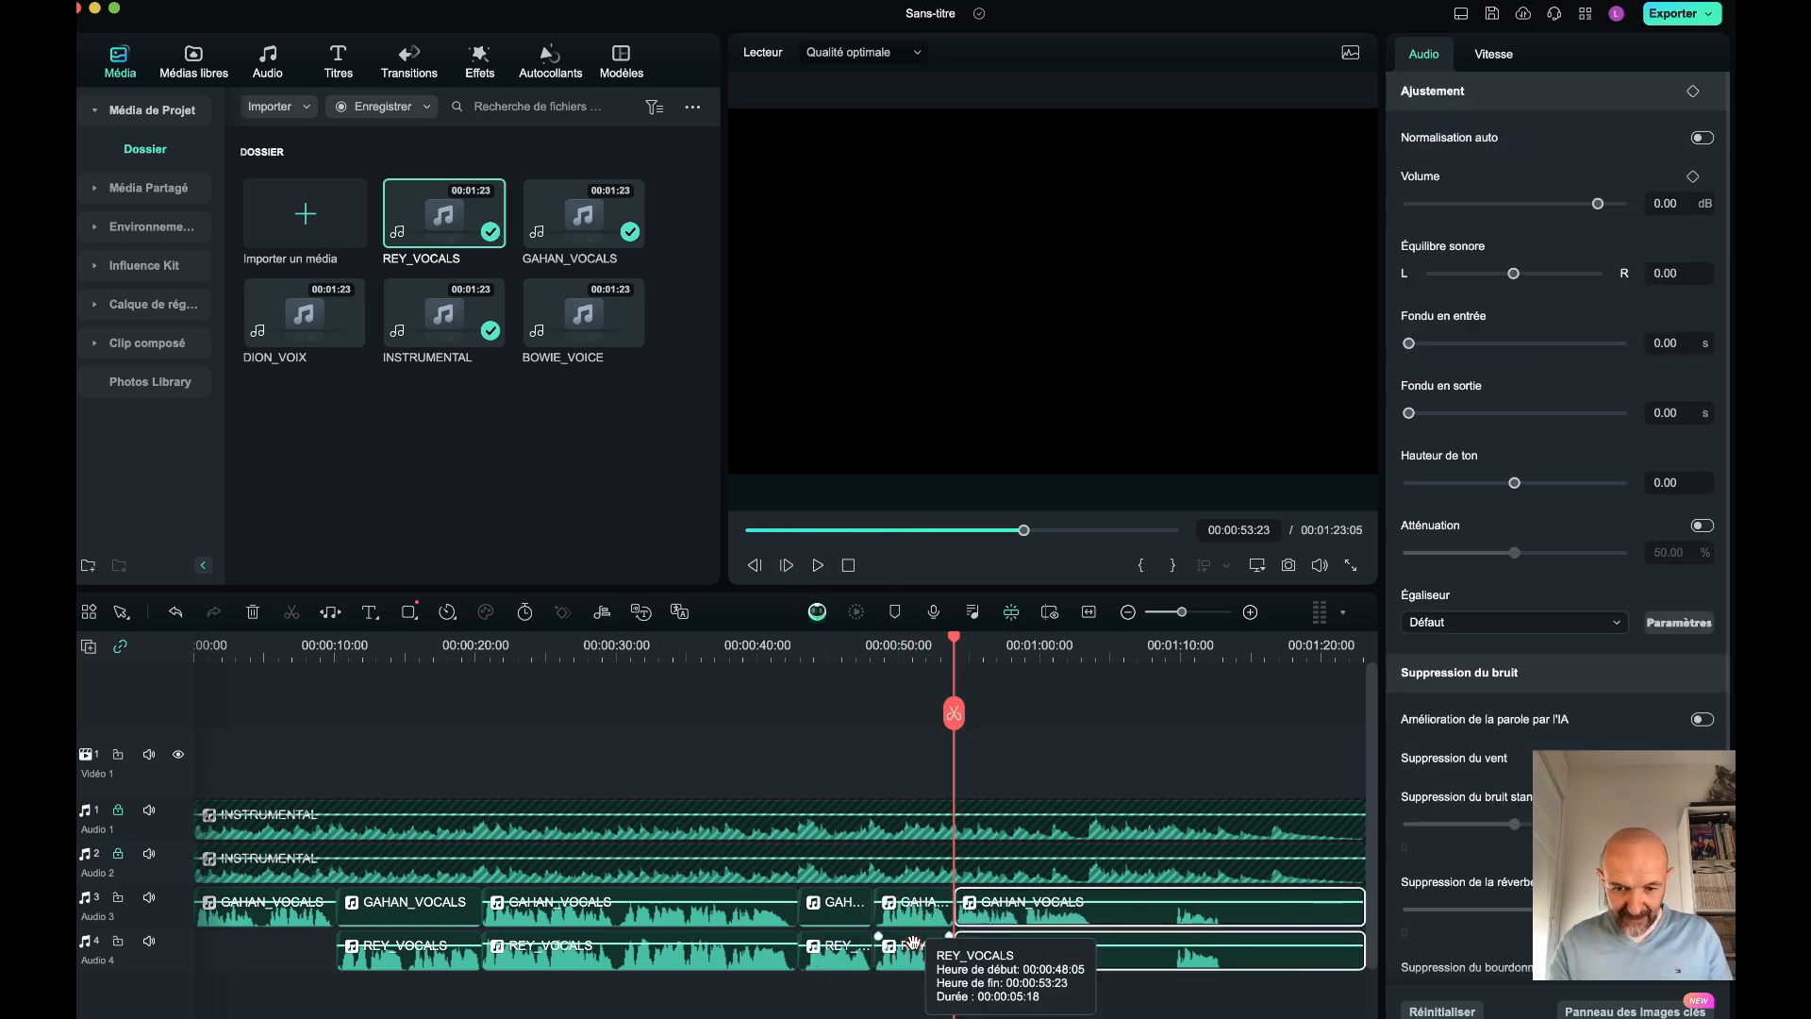
pyautogui.moveTo(914, 941); pyautogui.dragTo(915, 974)
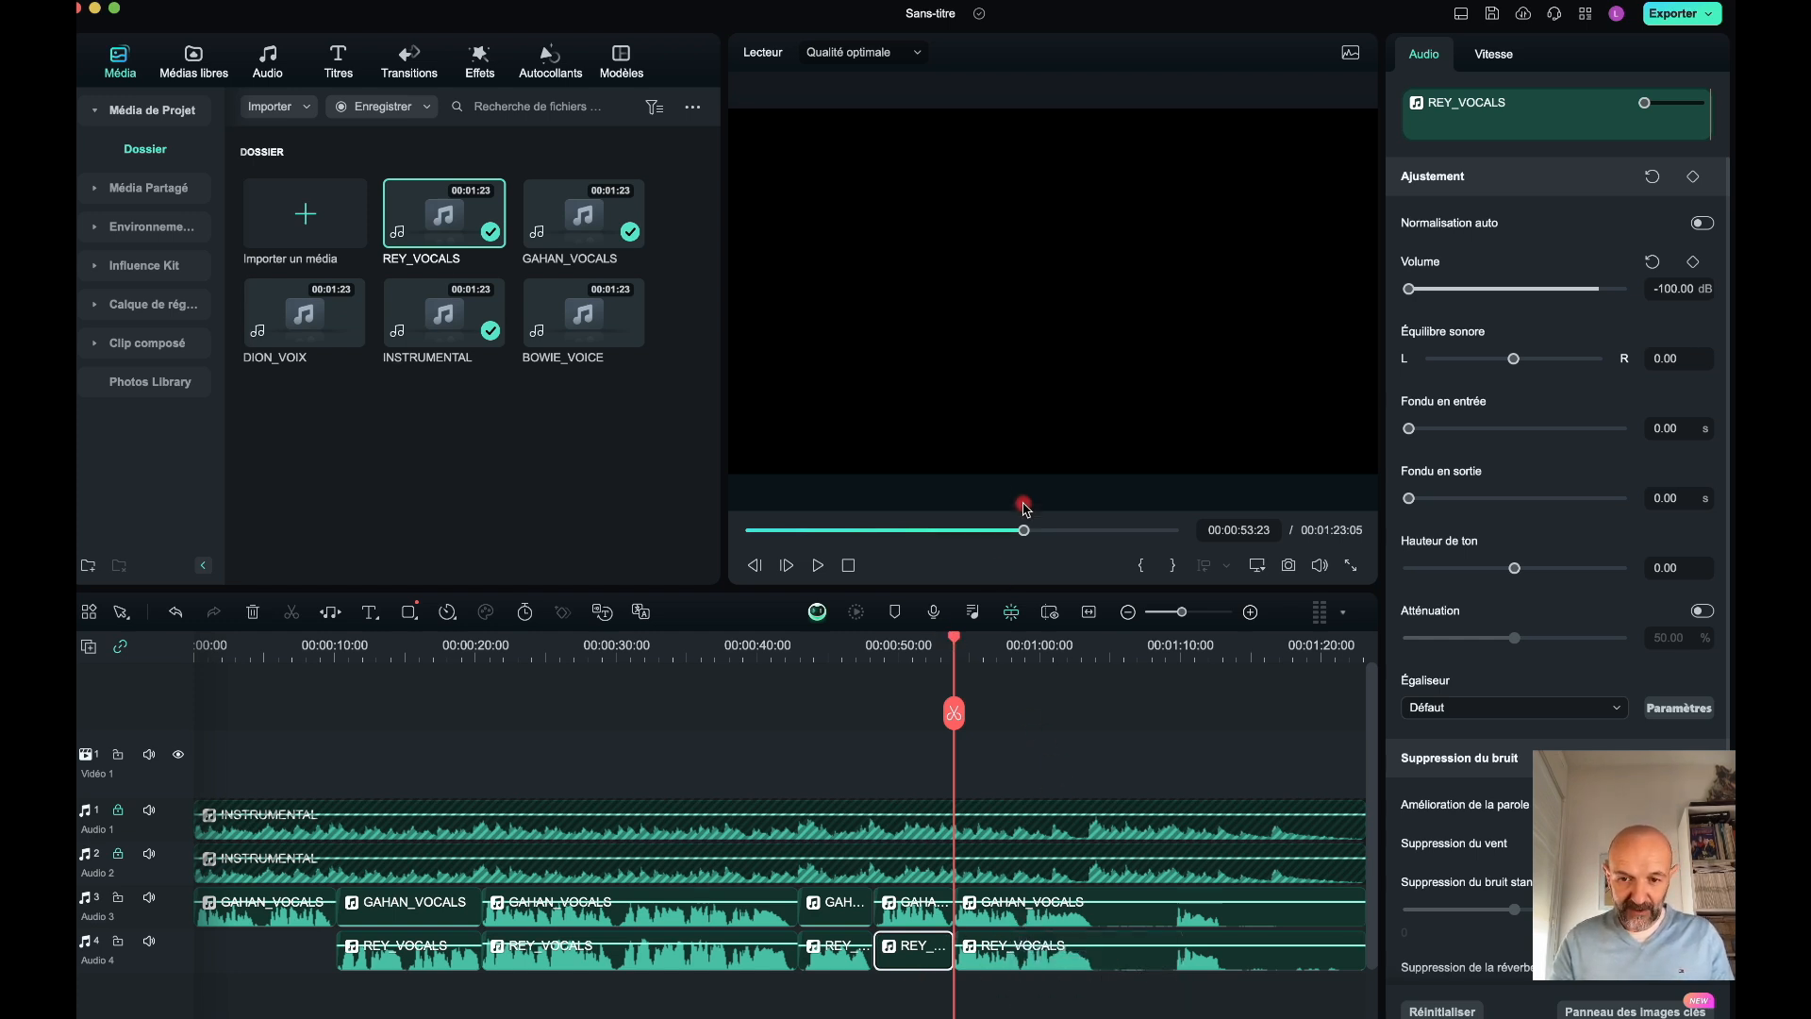
# - Play the mix from the start to about 00:01:14 and split GAHAN_VOCALS and REY_VOCALS at 00:00:58:17
pyautogui.moveTo(1026, 536); pyautogui.dragTo(708, 538)
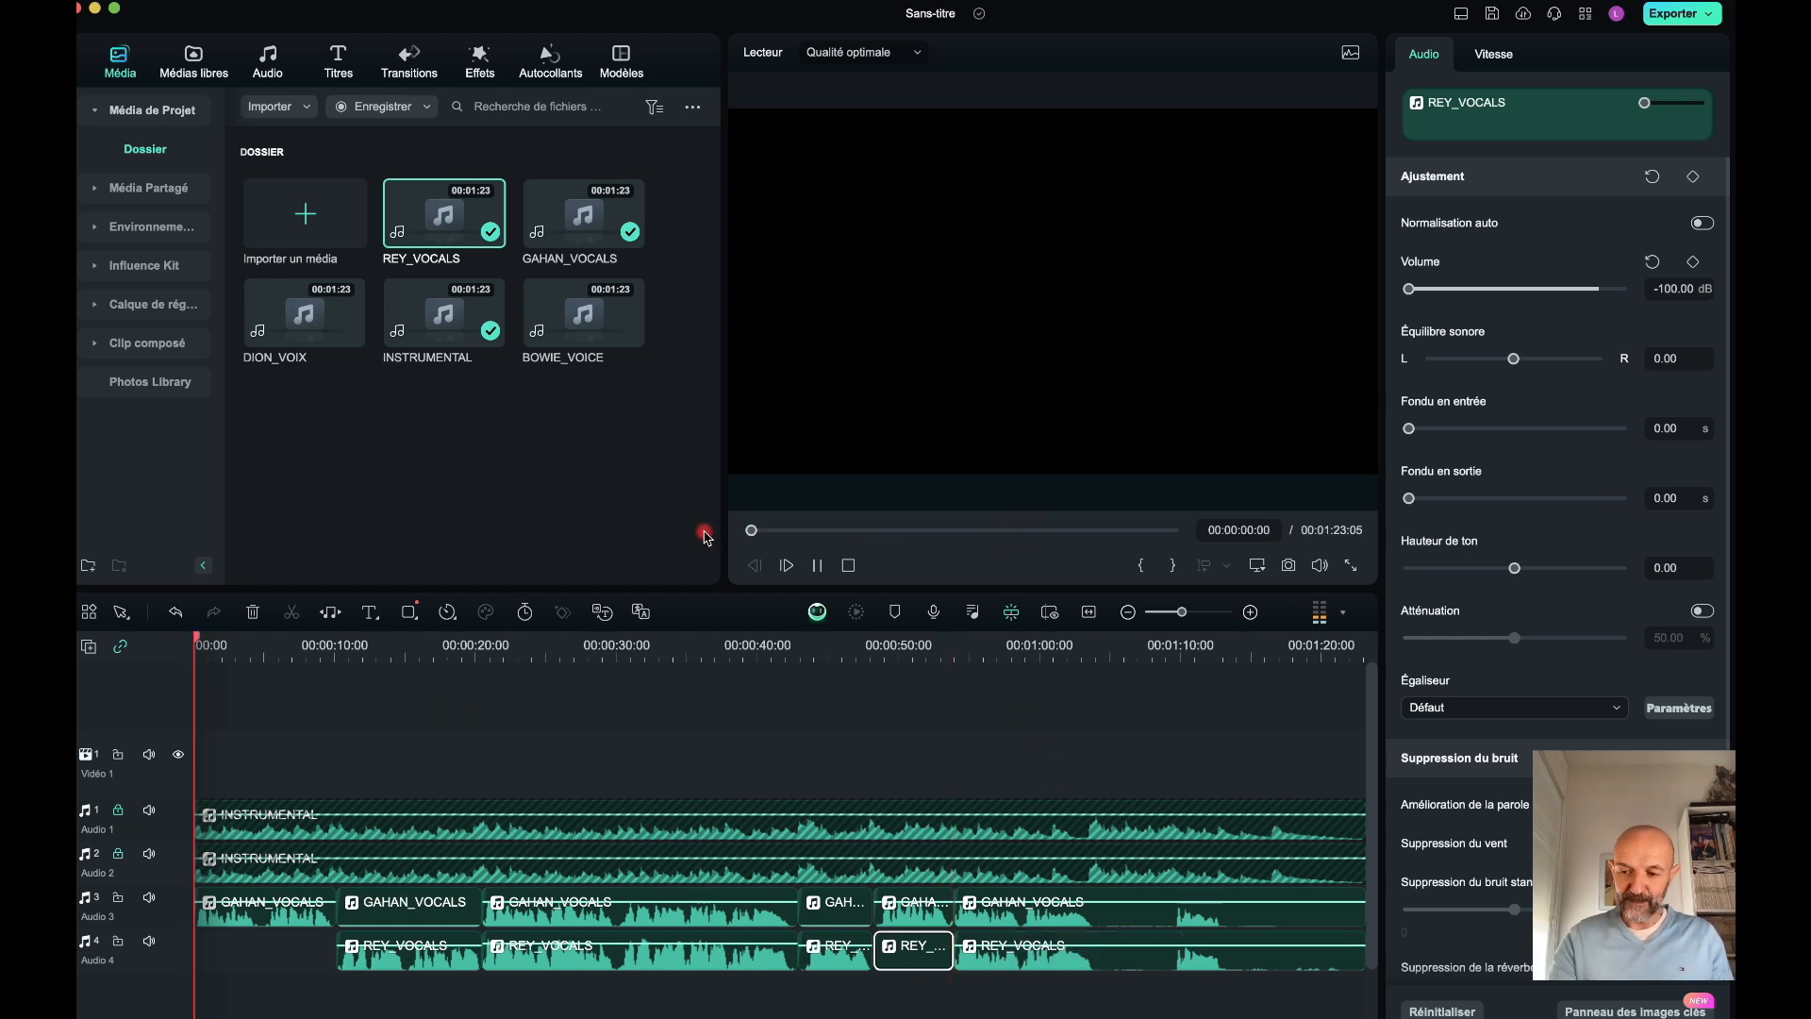
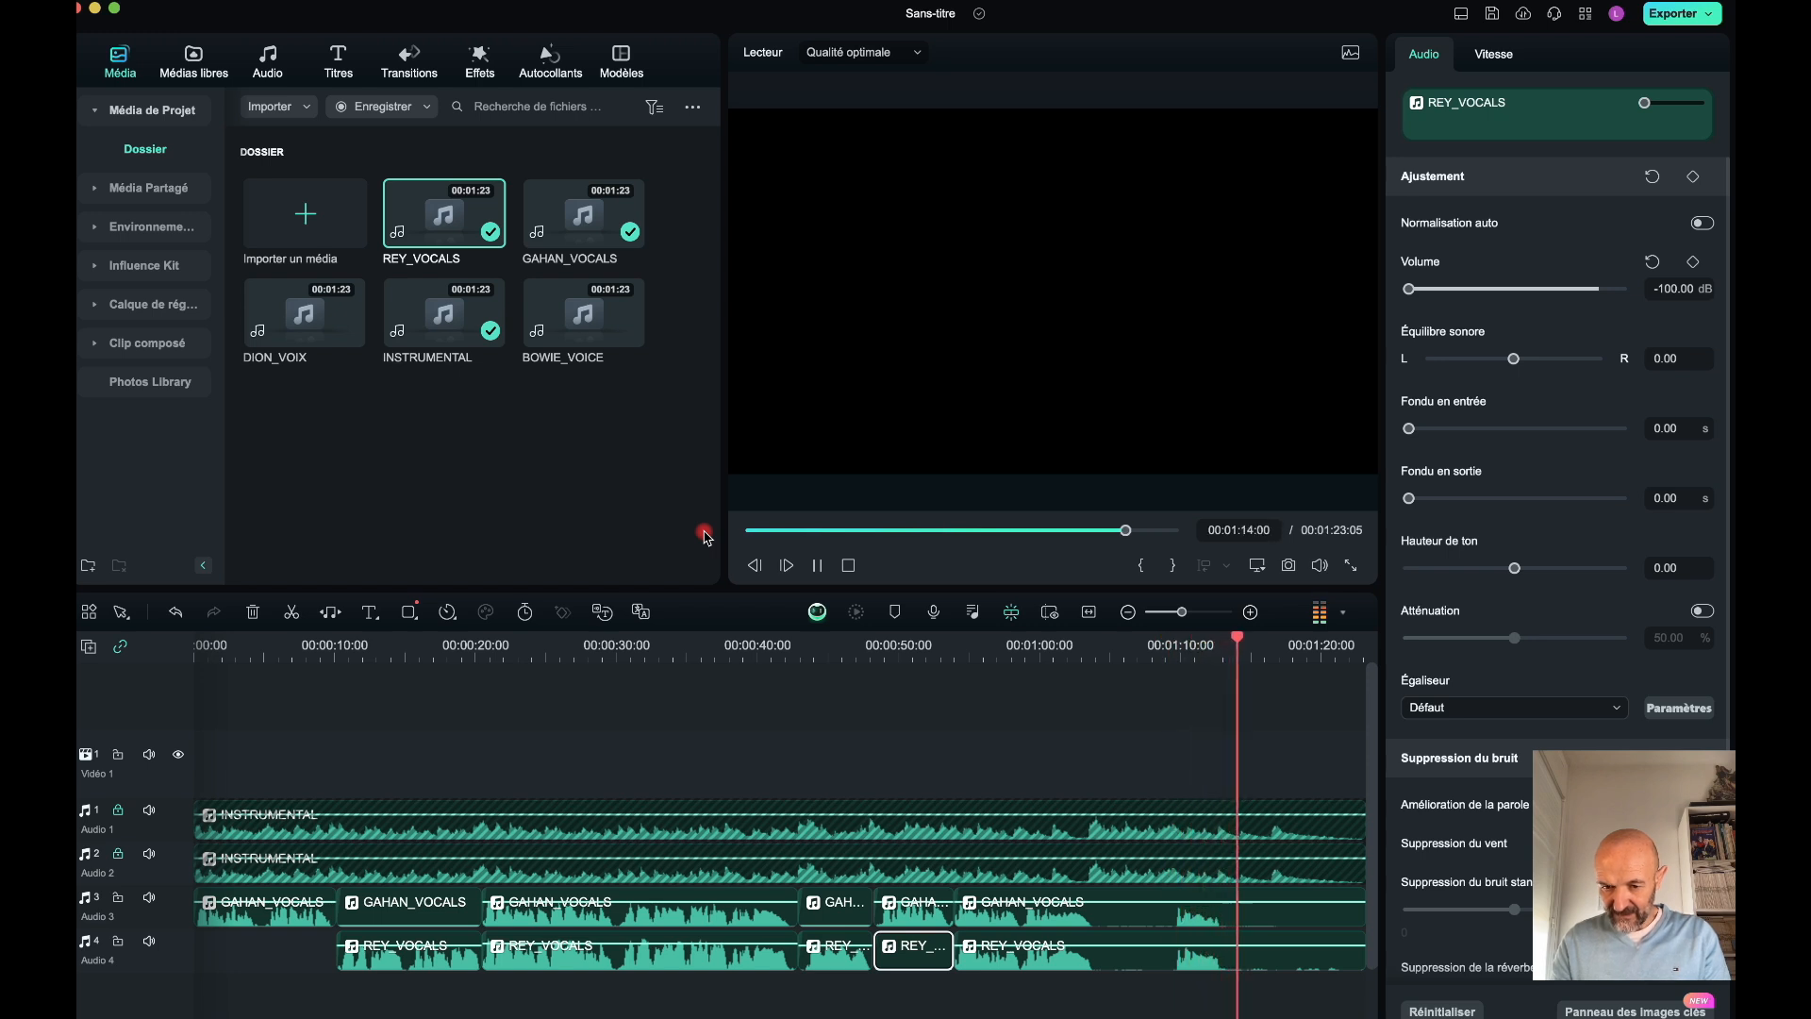
pyautogui.press('space')
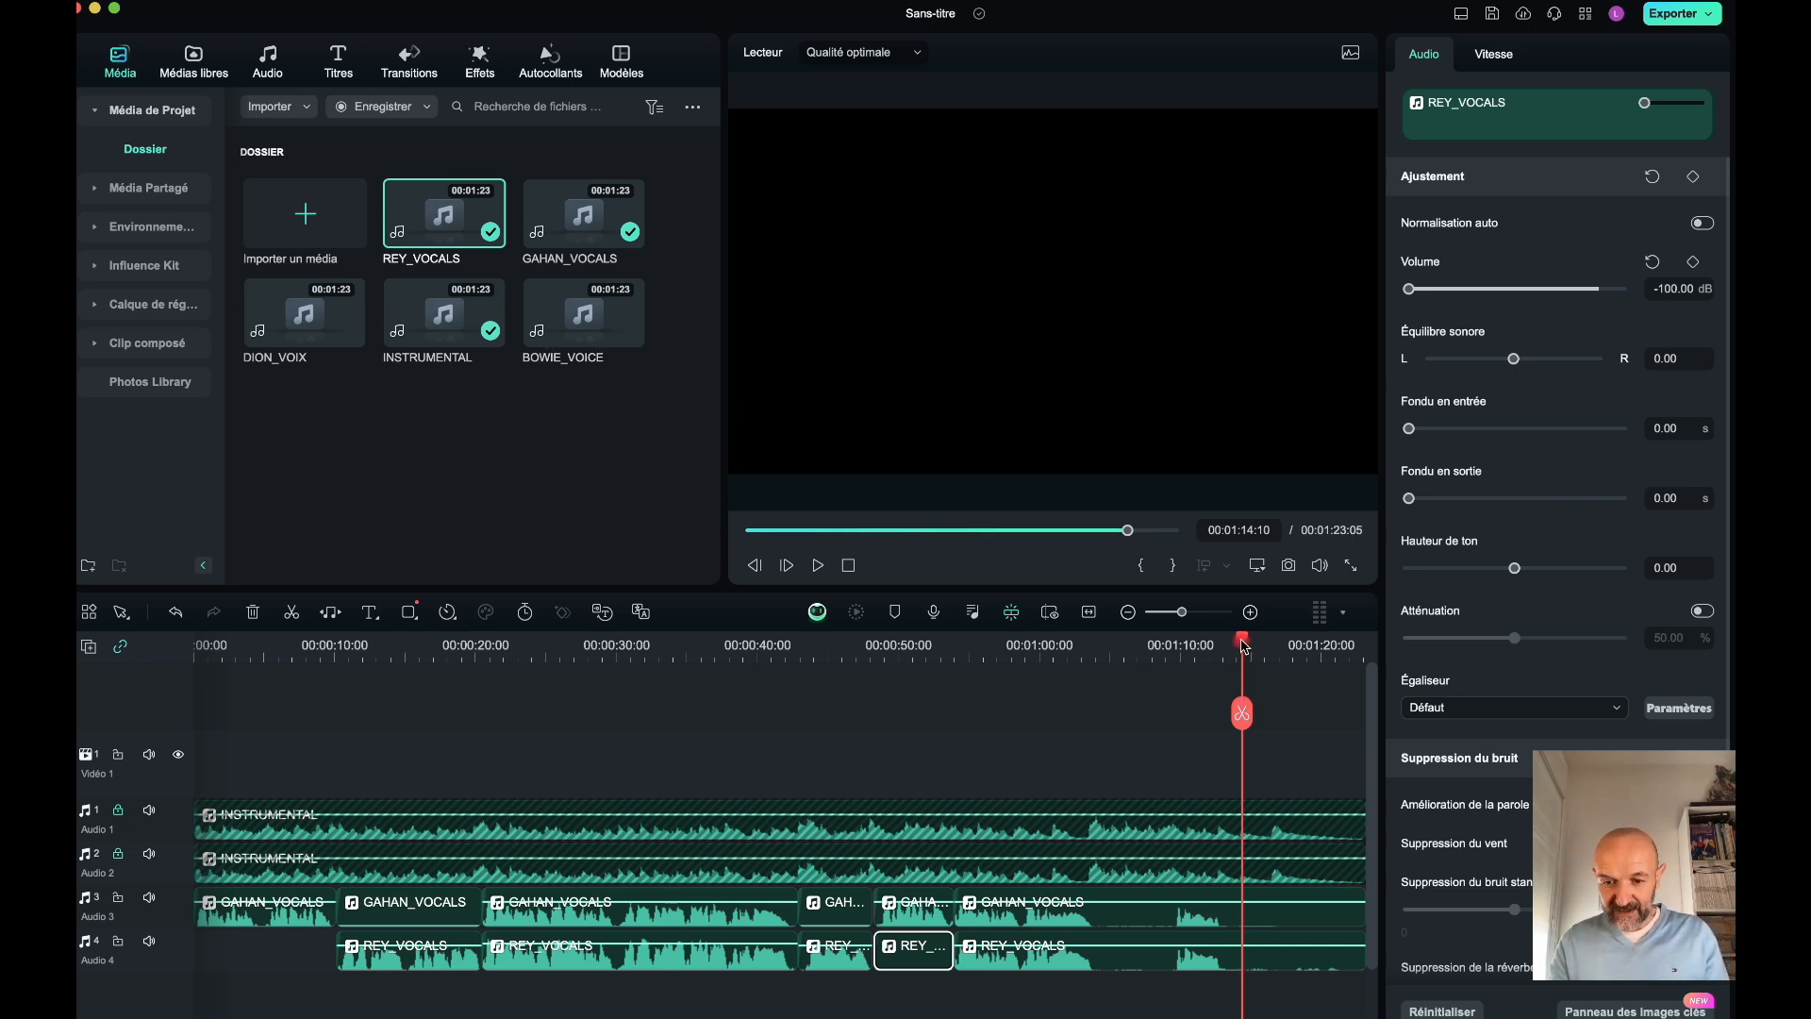
pyautogui.moveTo(1243, 645); pyautogui.dragTo(1026, 657)
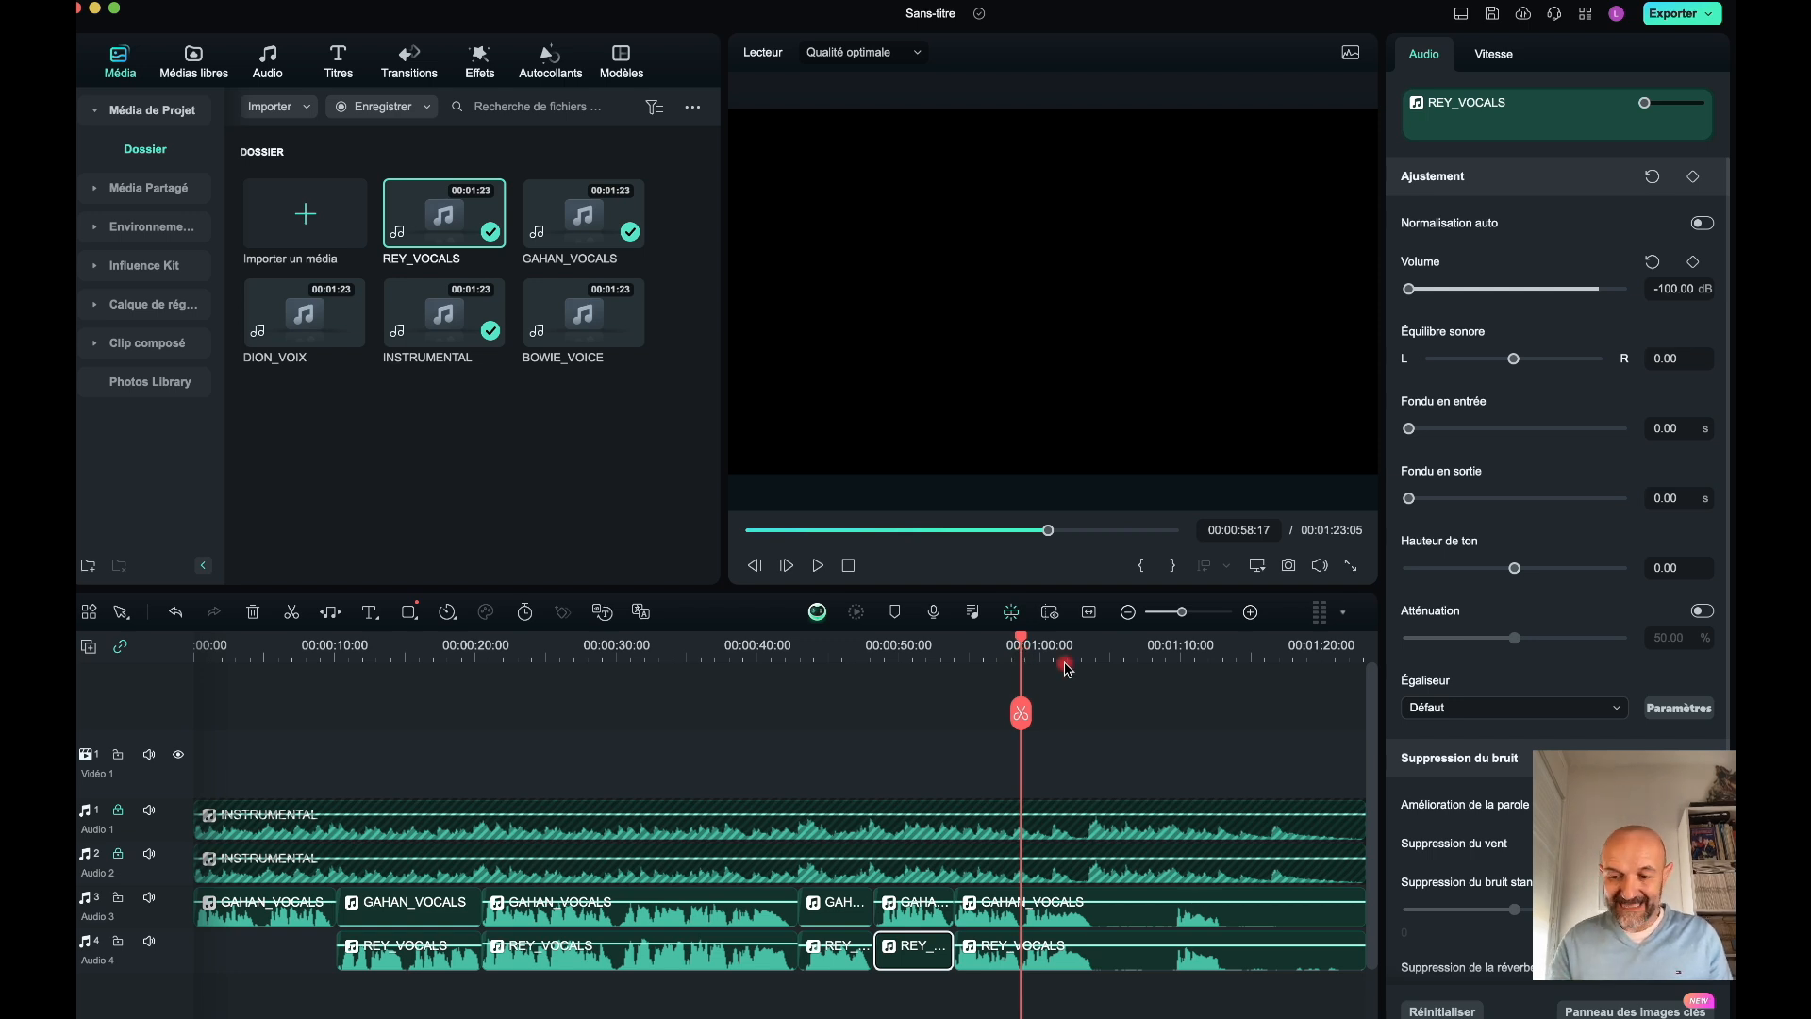
pyautogui.click(1021, 714)
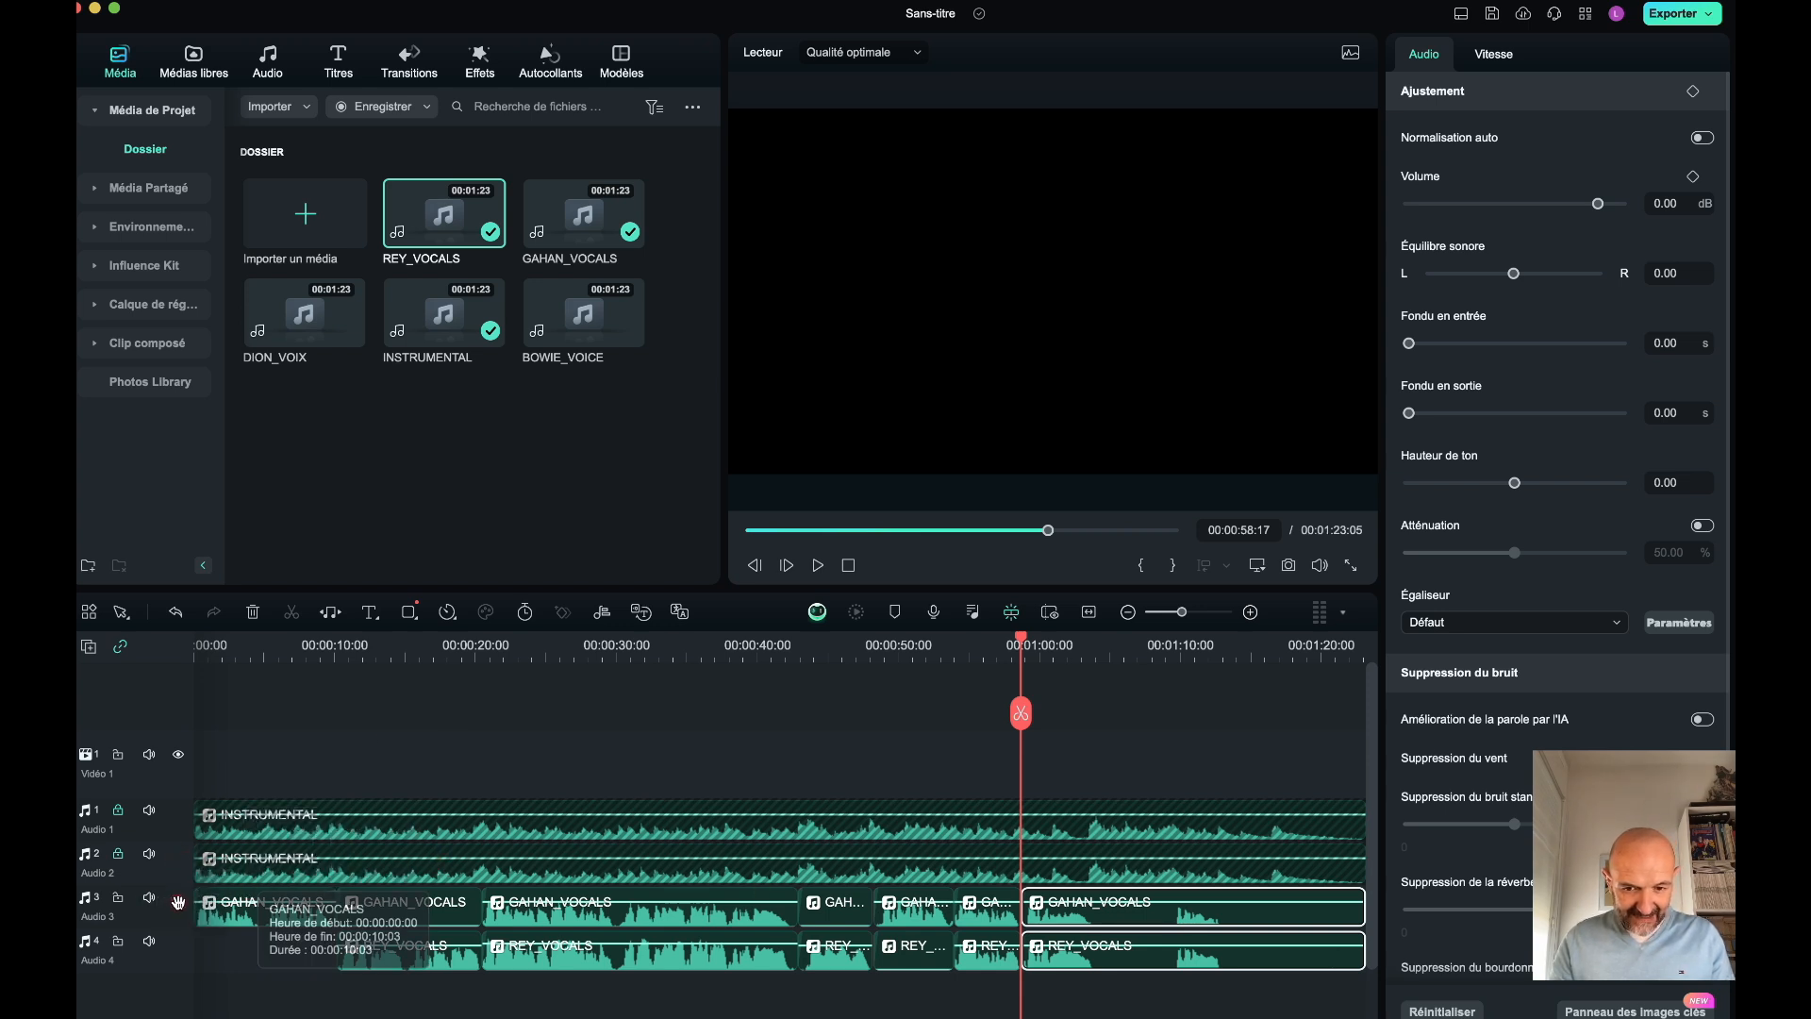
# - Mute the Audio 4 track and play GAHAN_VOCALS with the instrumentals from 00:00:58:17 to about 00:01:02
pyautogui.click(148, 944)
pyautogui.press('space')
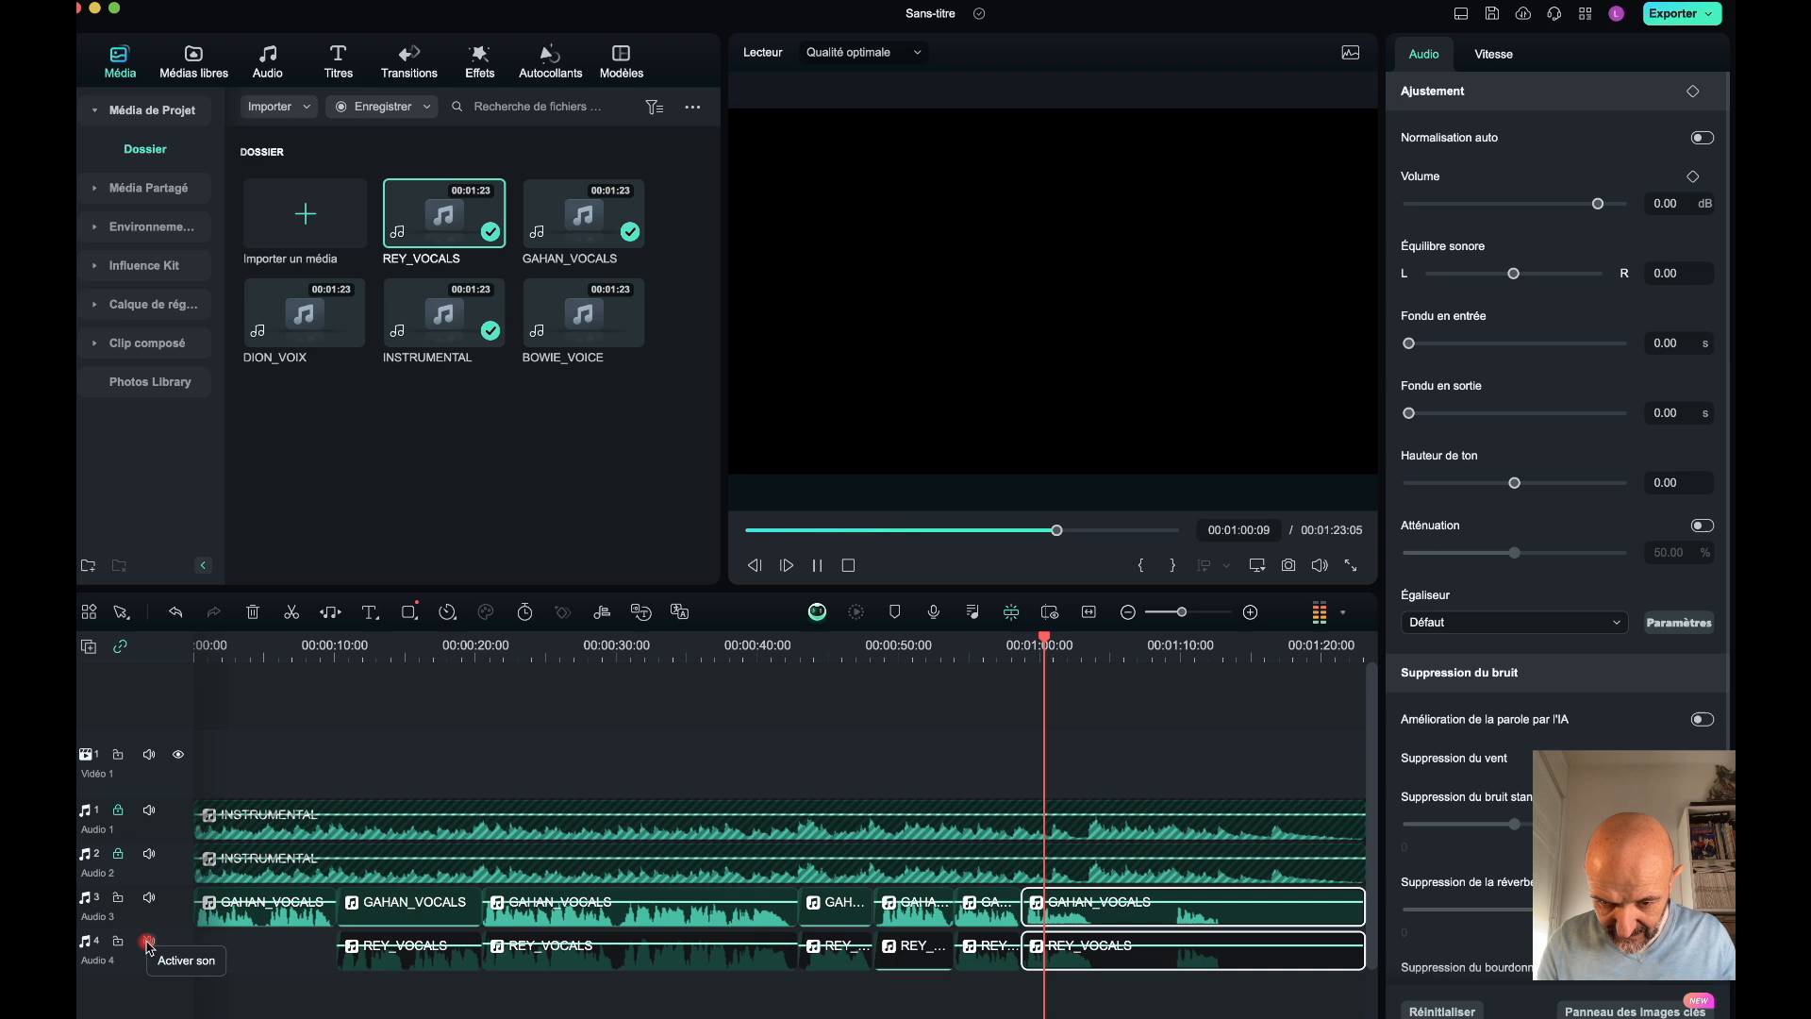
pyautogui.press('space')
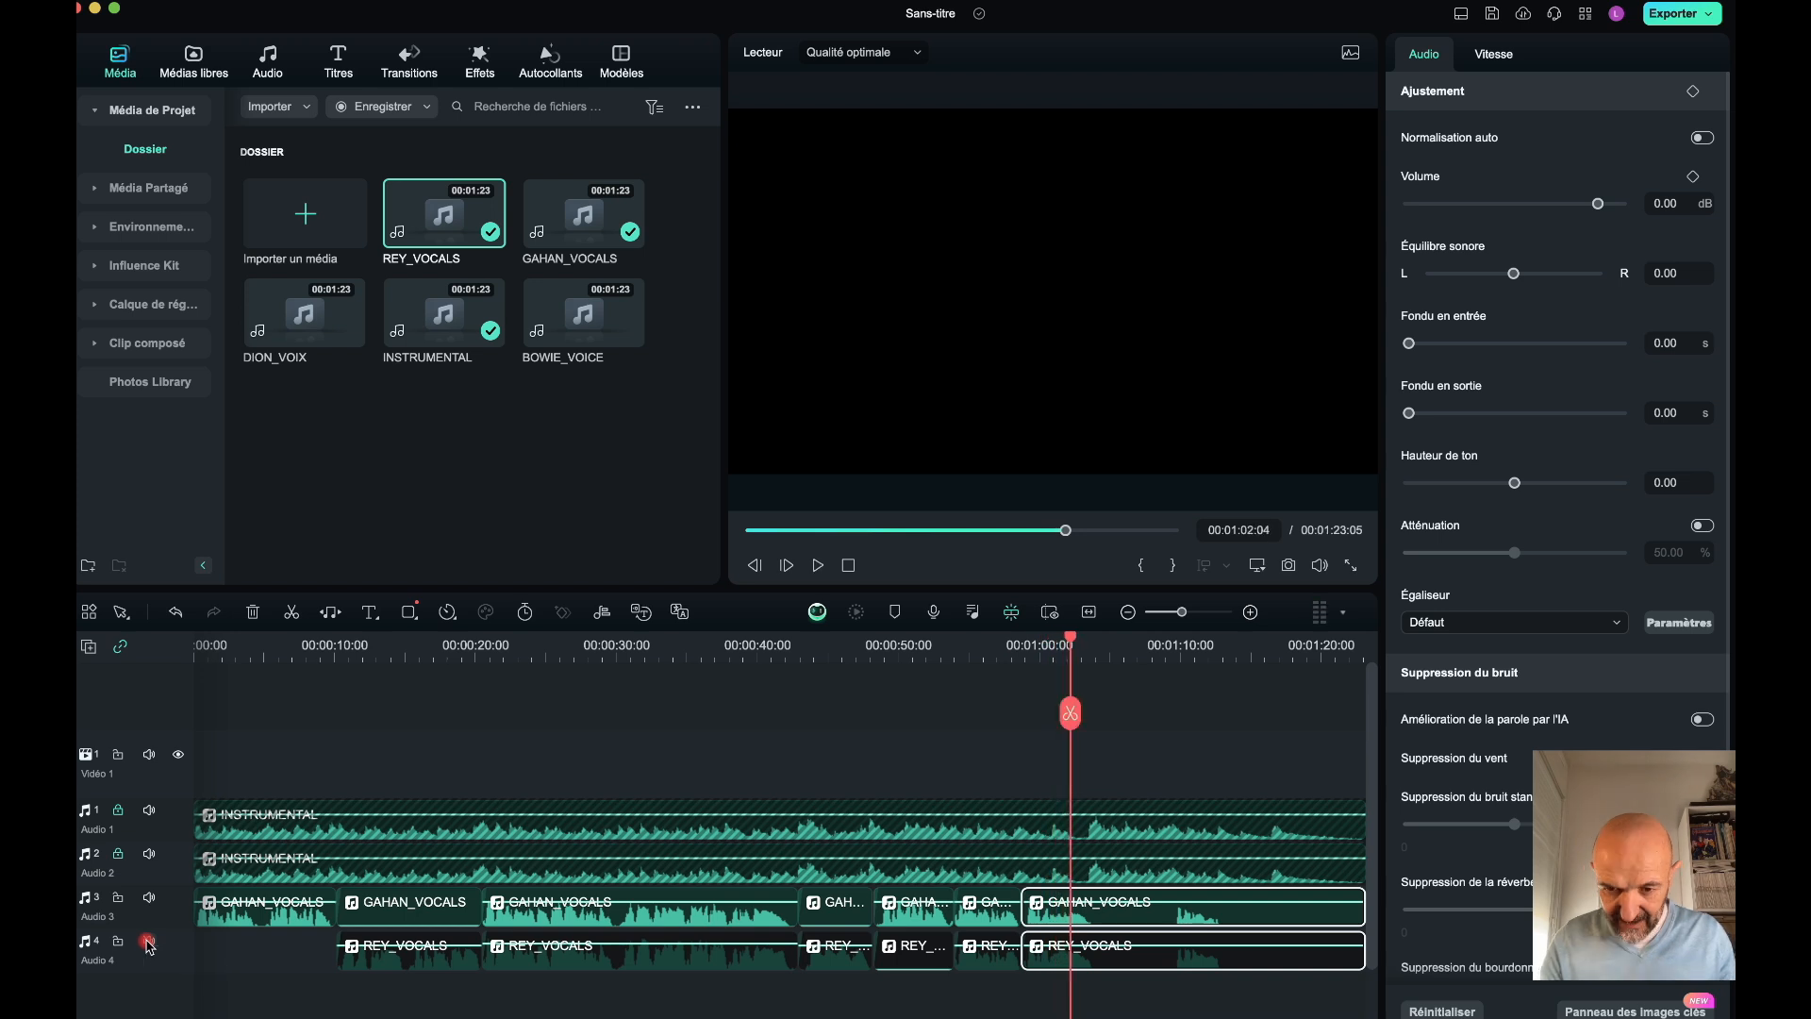
# - Replay the passage from 00:00:58:21 and split GAHAN_VOCALS and REY_VOCALS at 00:01:00:16
pyautogui.click(1023, 646)
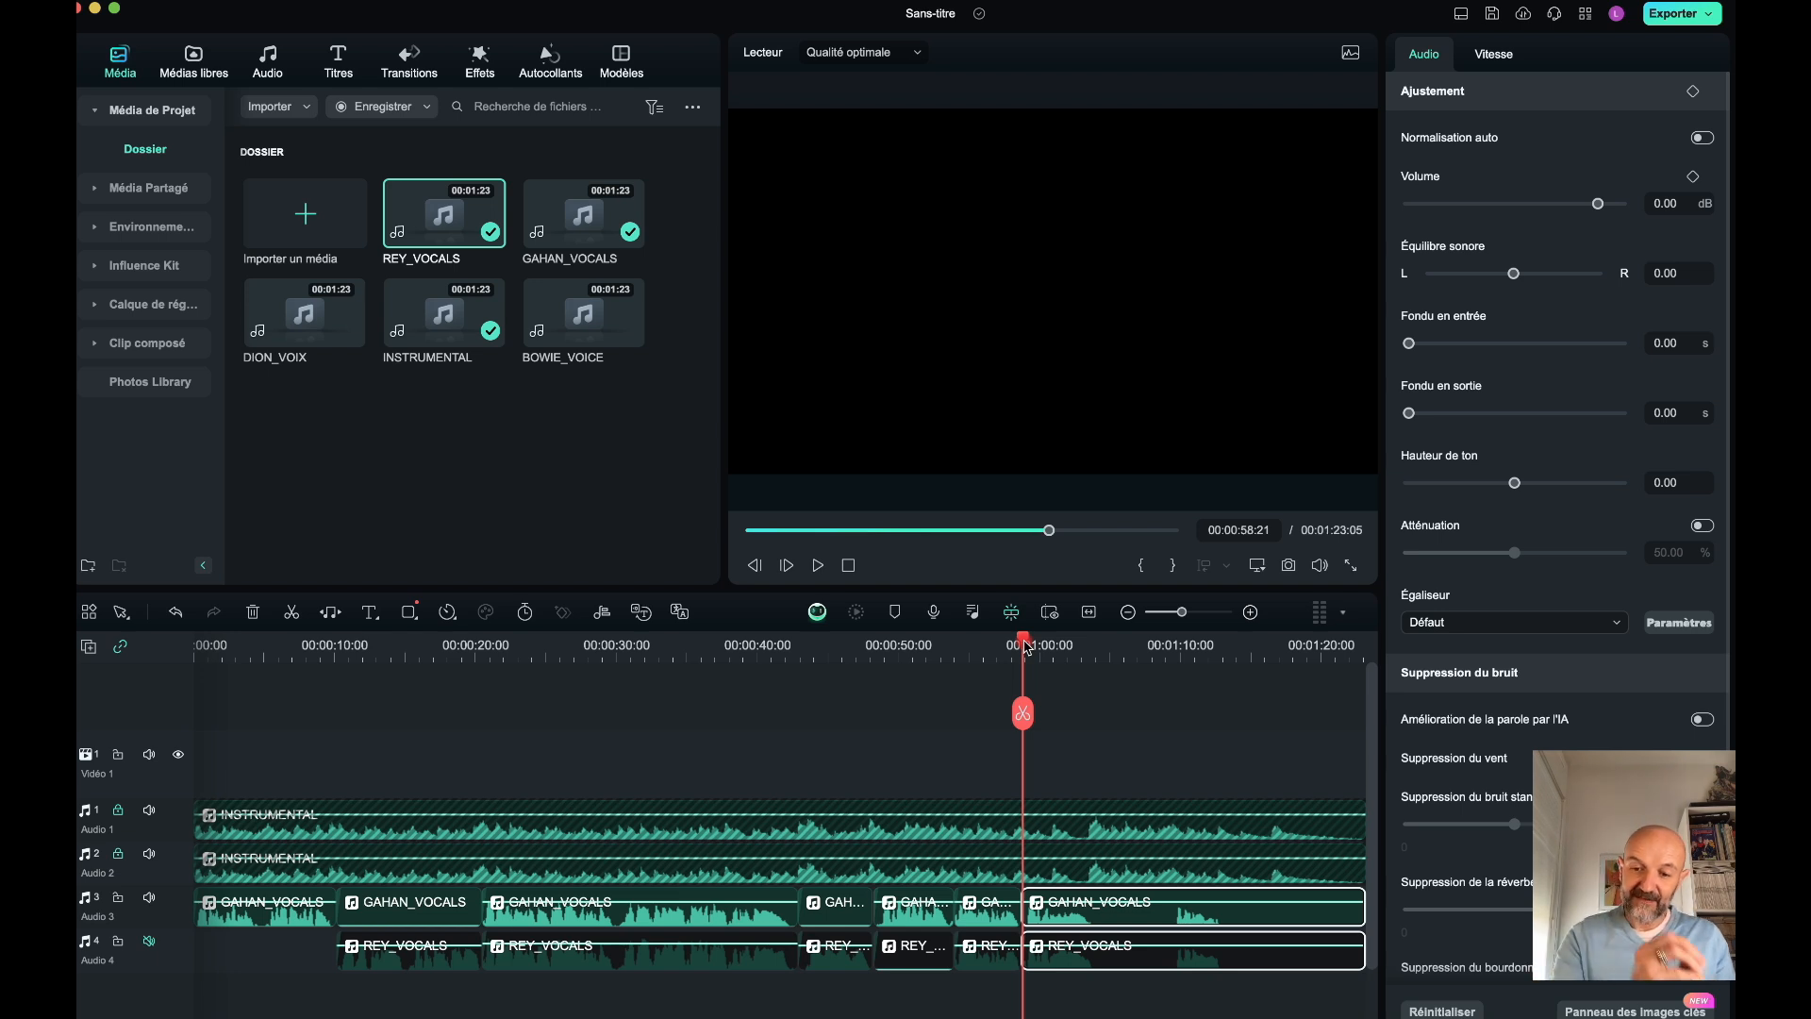
pyautogui.scroll(5, 1114, 868)
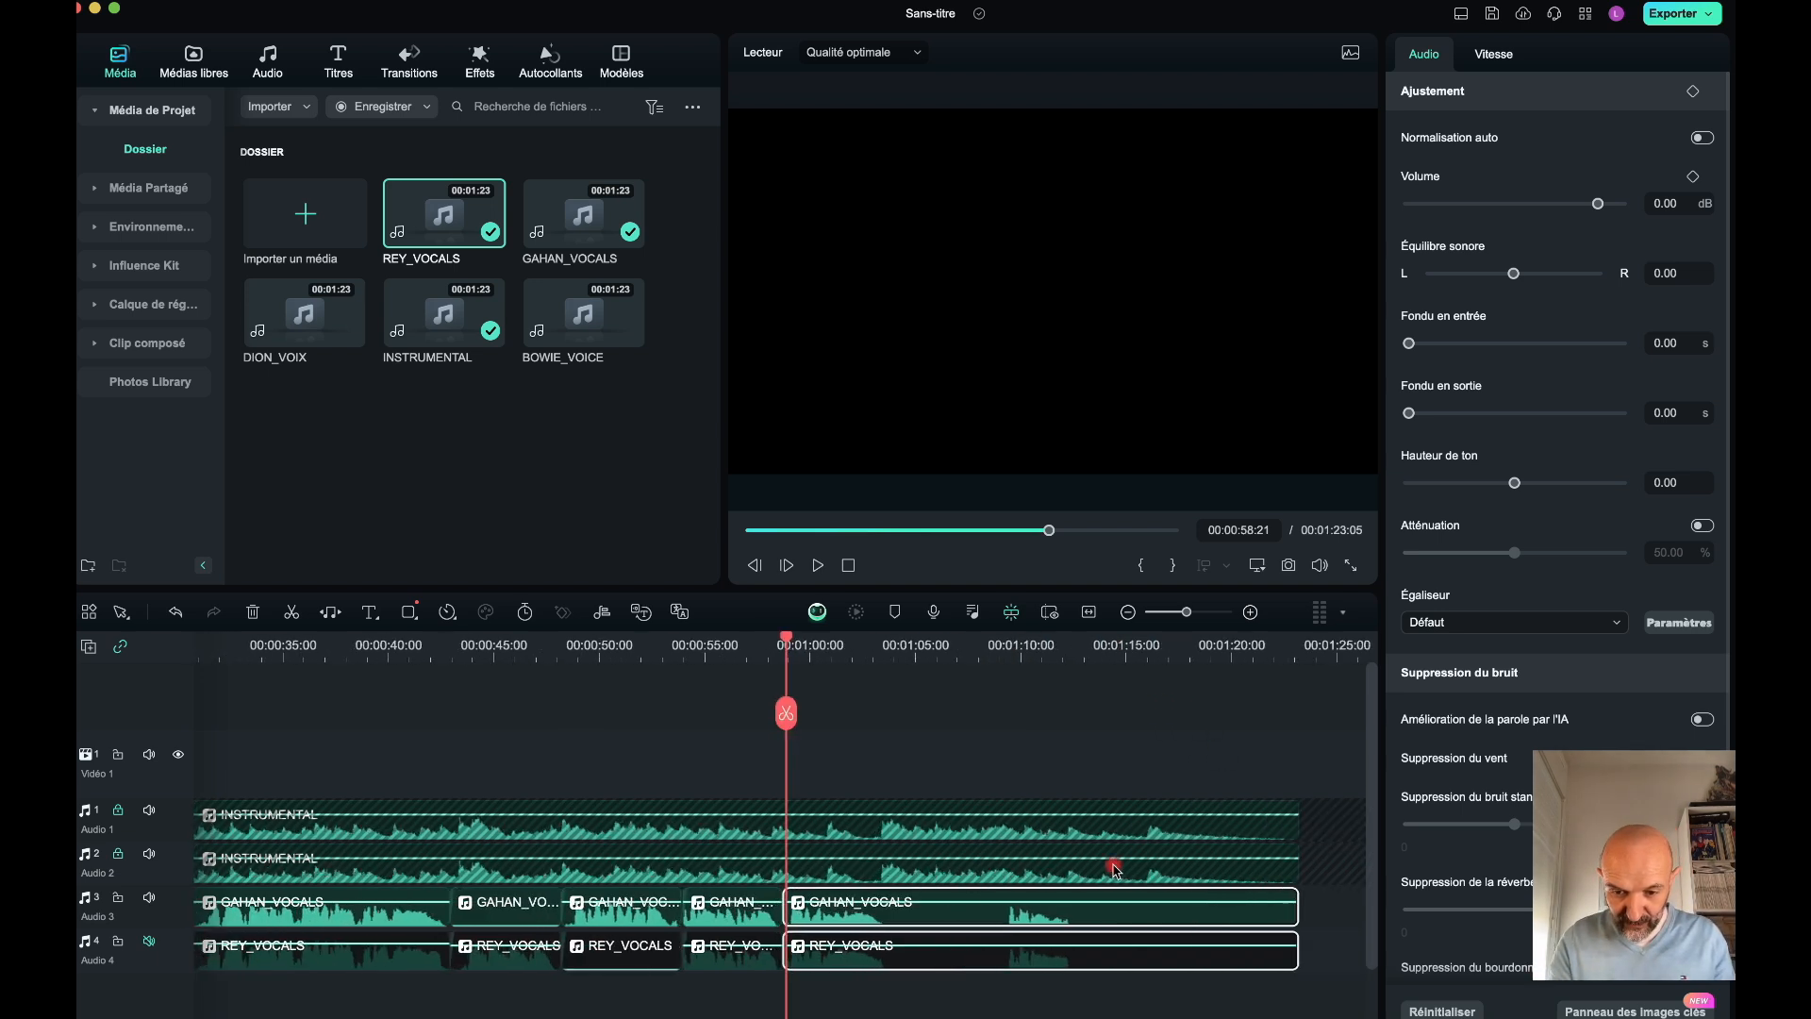
pyautogui.scroll(-3, 1115, 868)
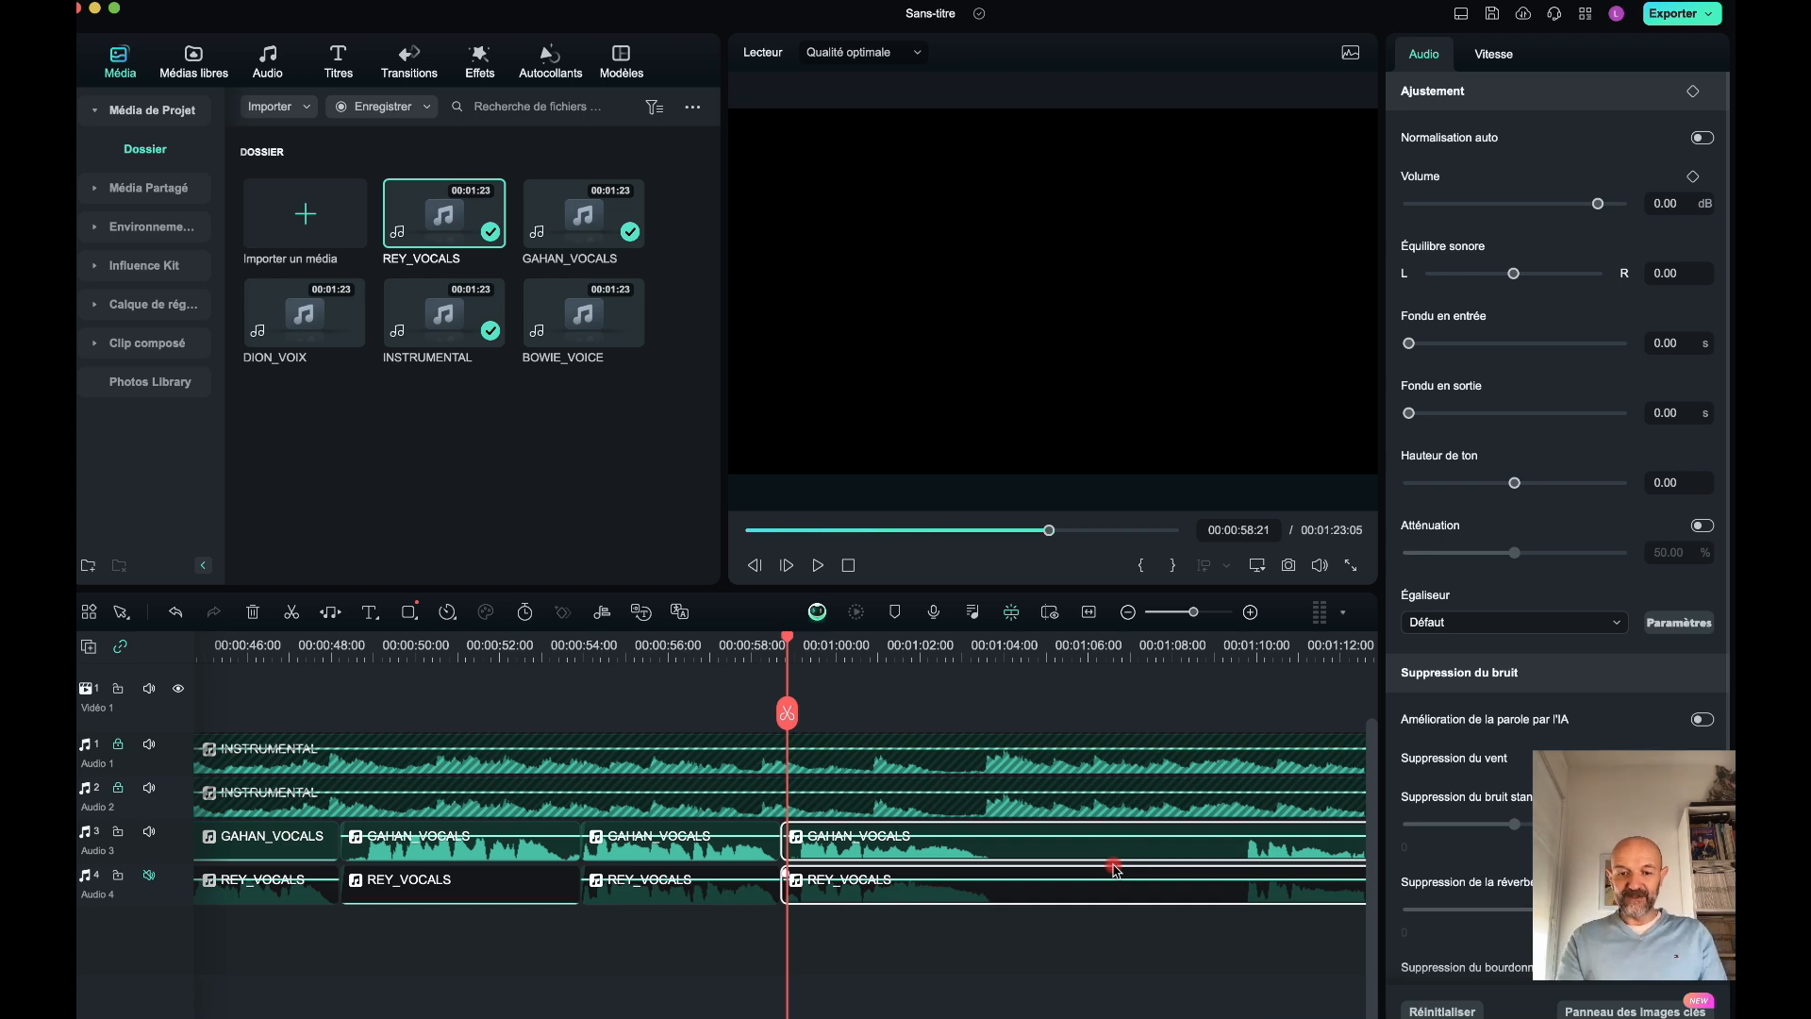
pyautogui.press('space')
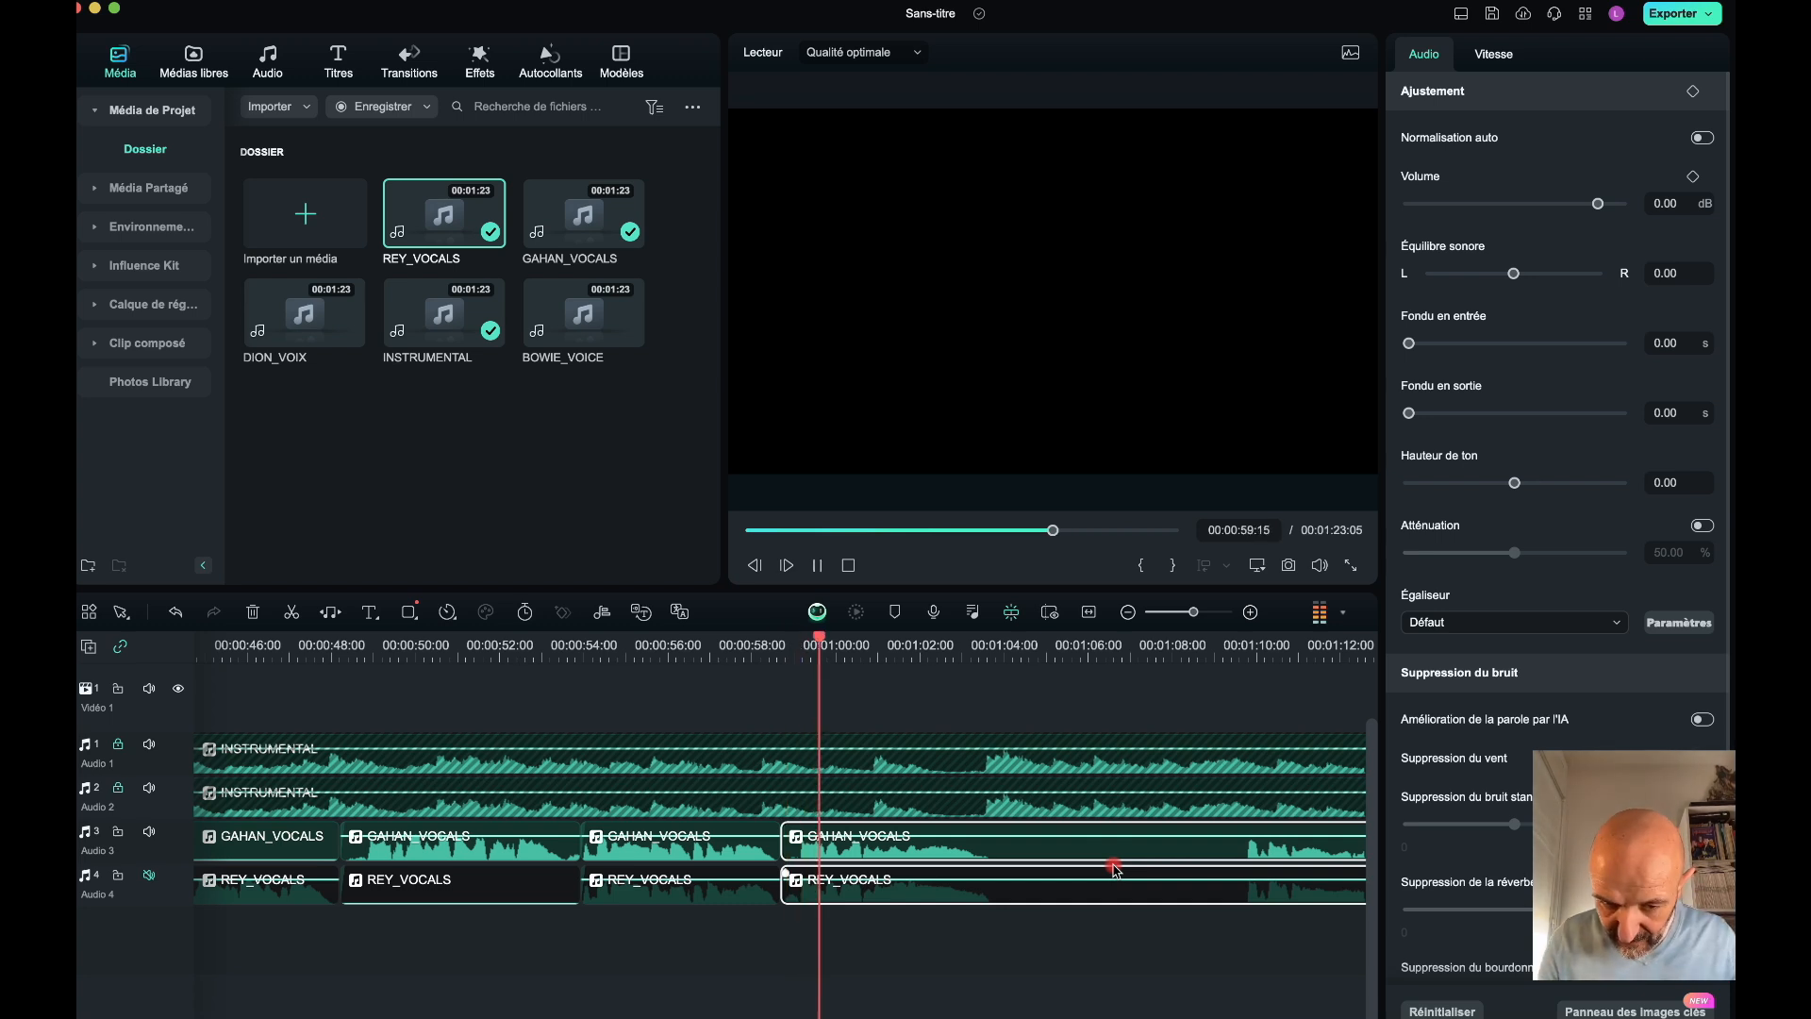
pyautogui.press('space')
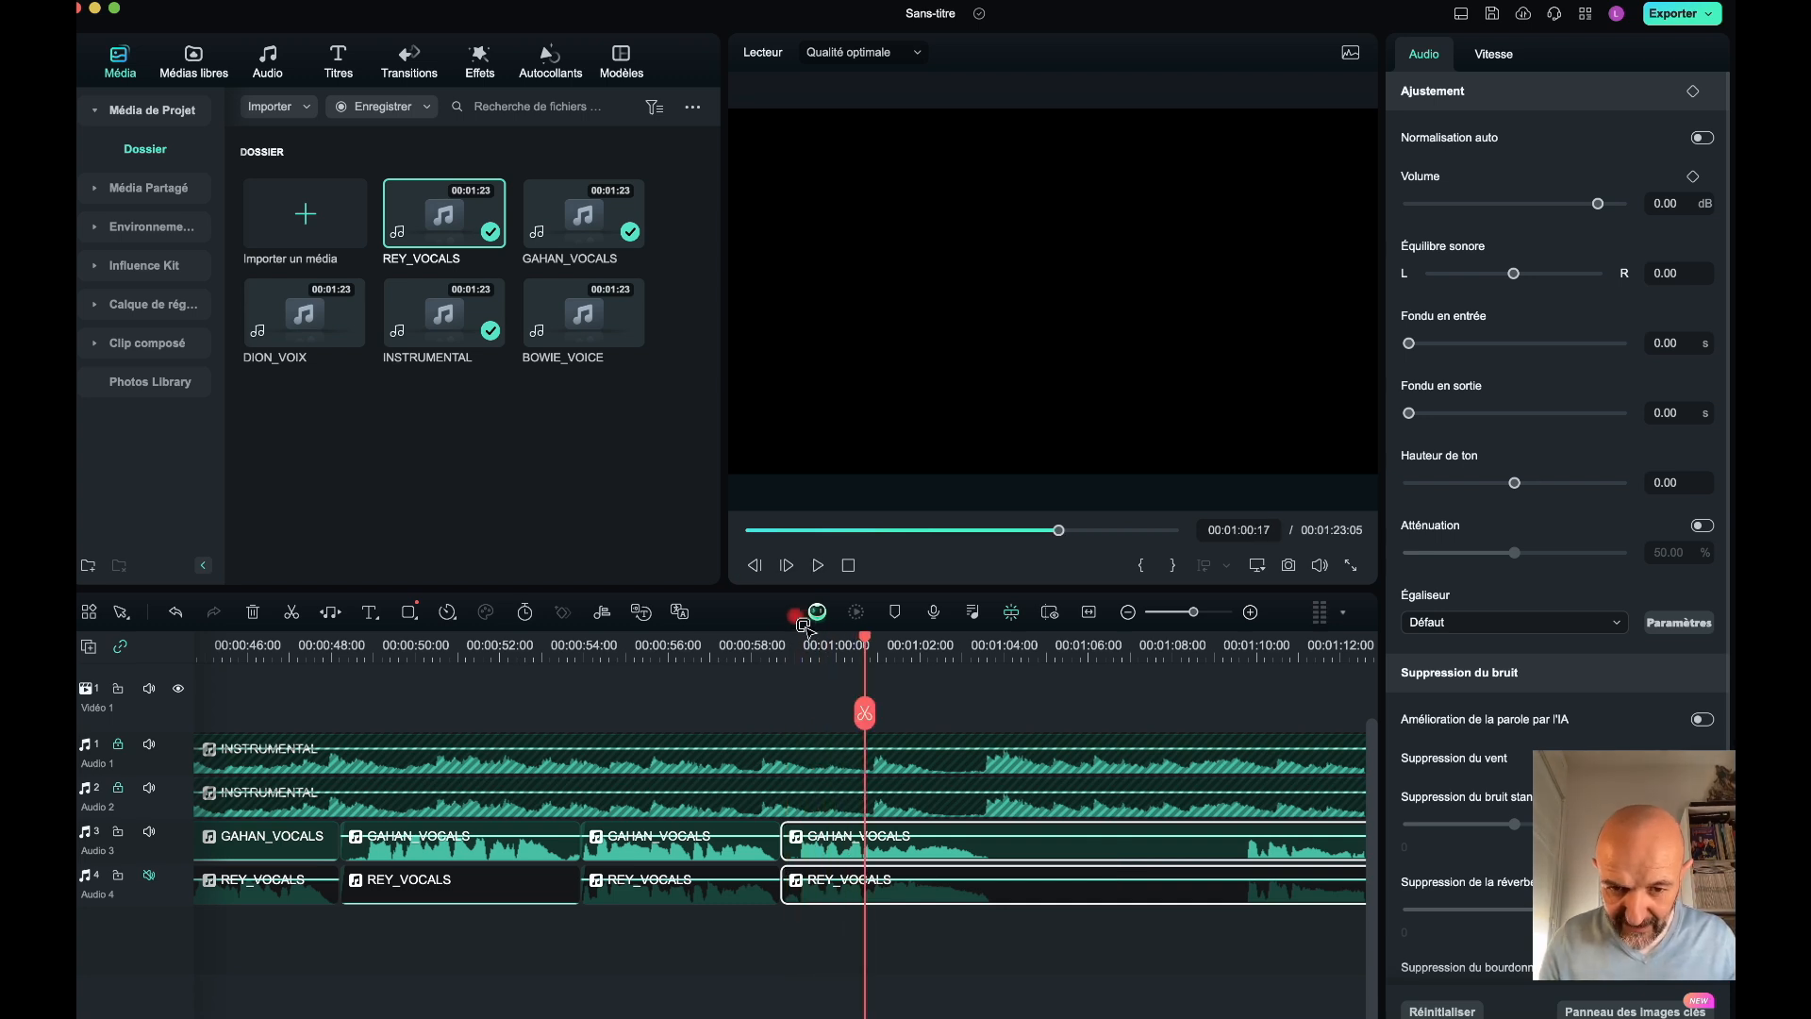
pyautogui.click(755, 566)
pyautogui.click(864, 717)
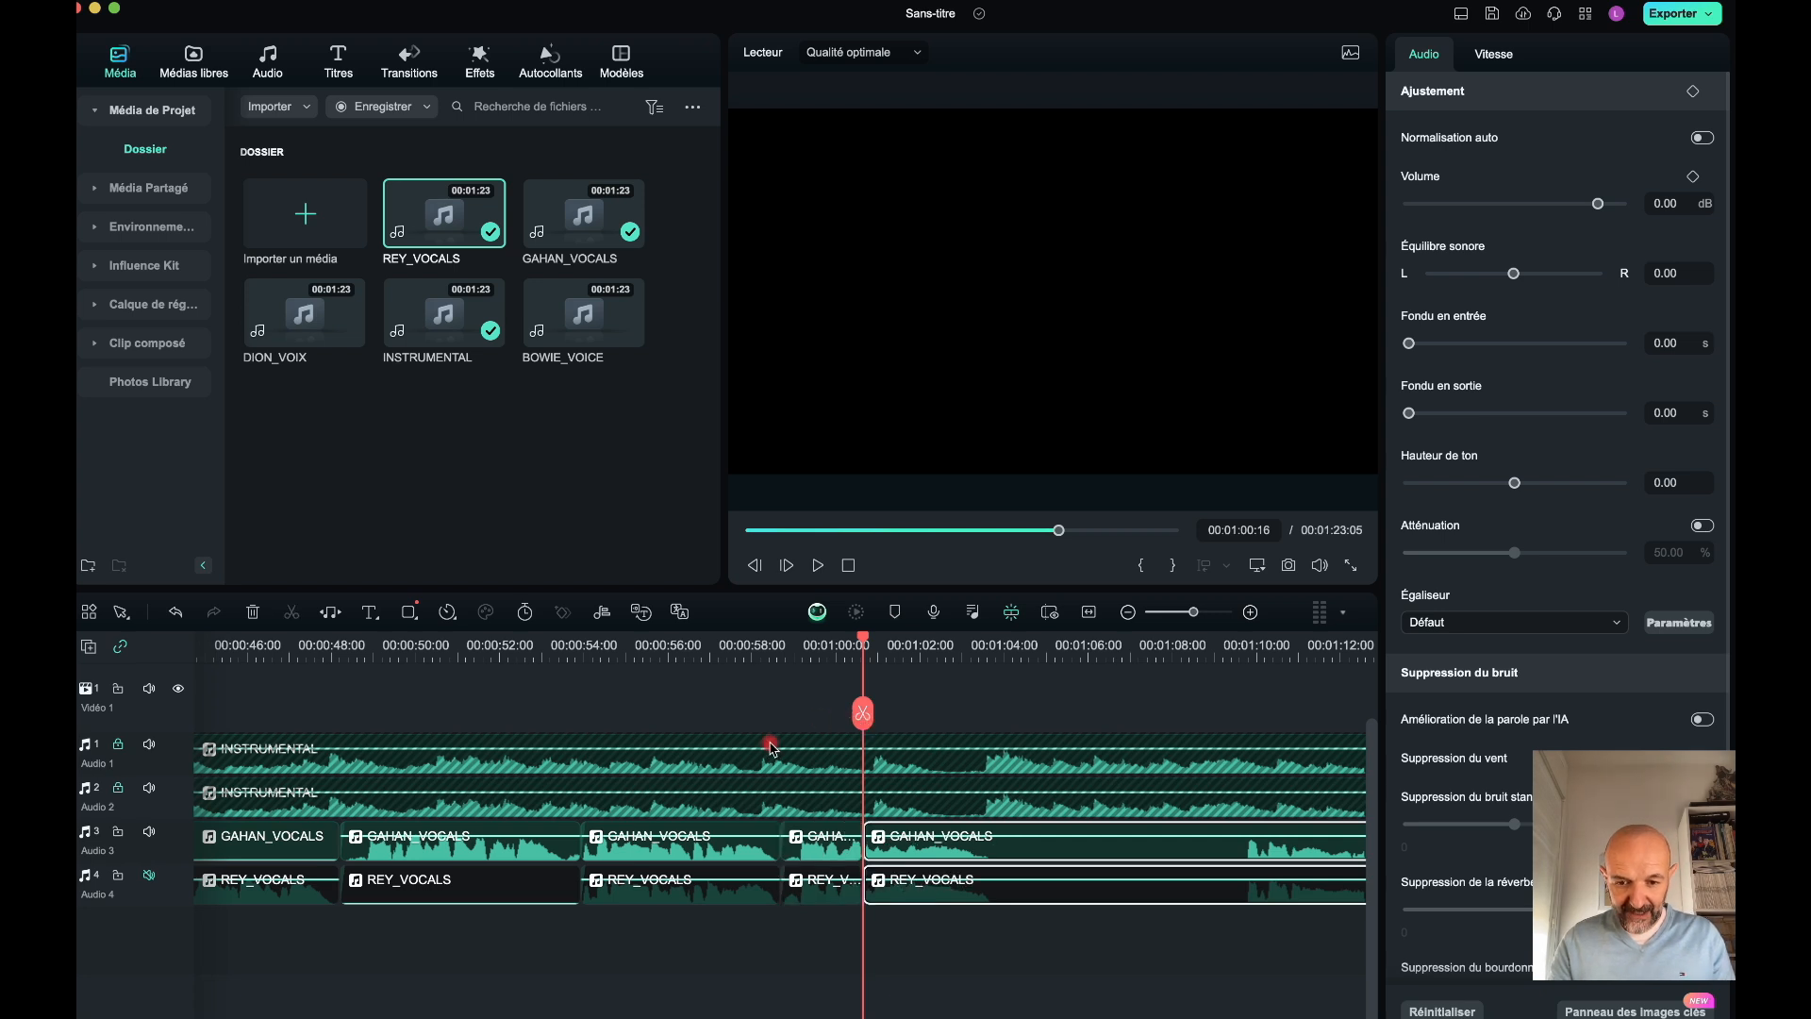
# - Unmute the Audio 4 track and silence the last GAHAN_VOCALS segment after 00:01:00:16
pyautogui.click(149, 877)
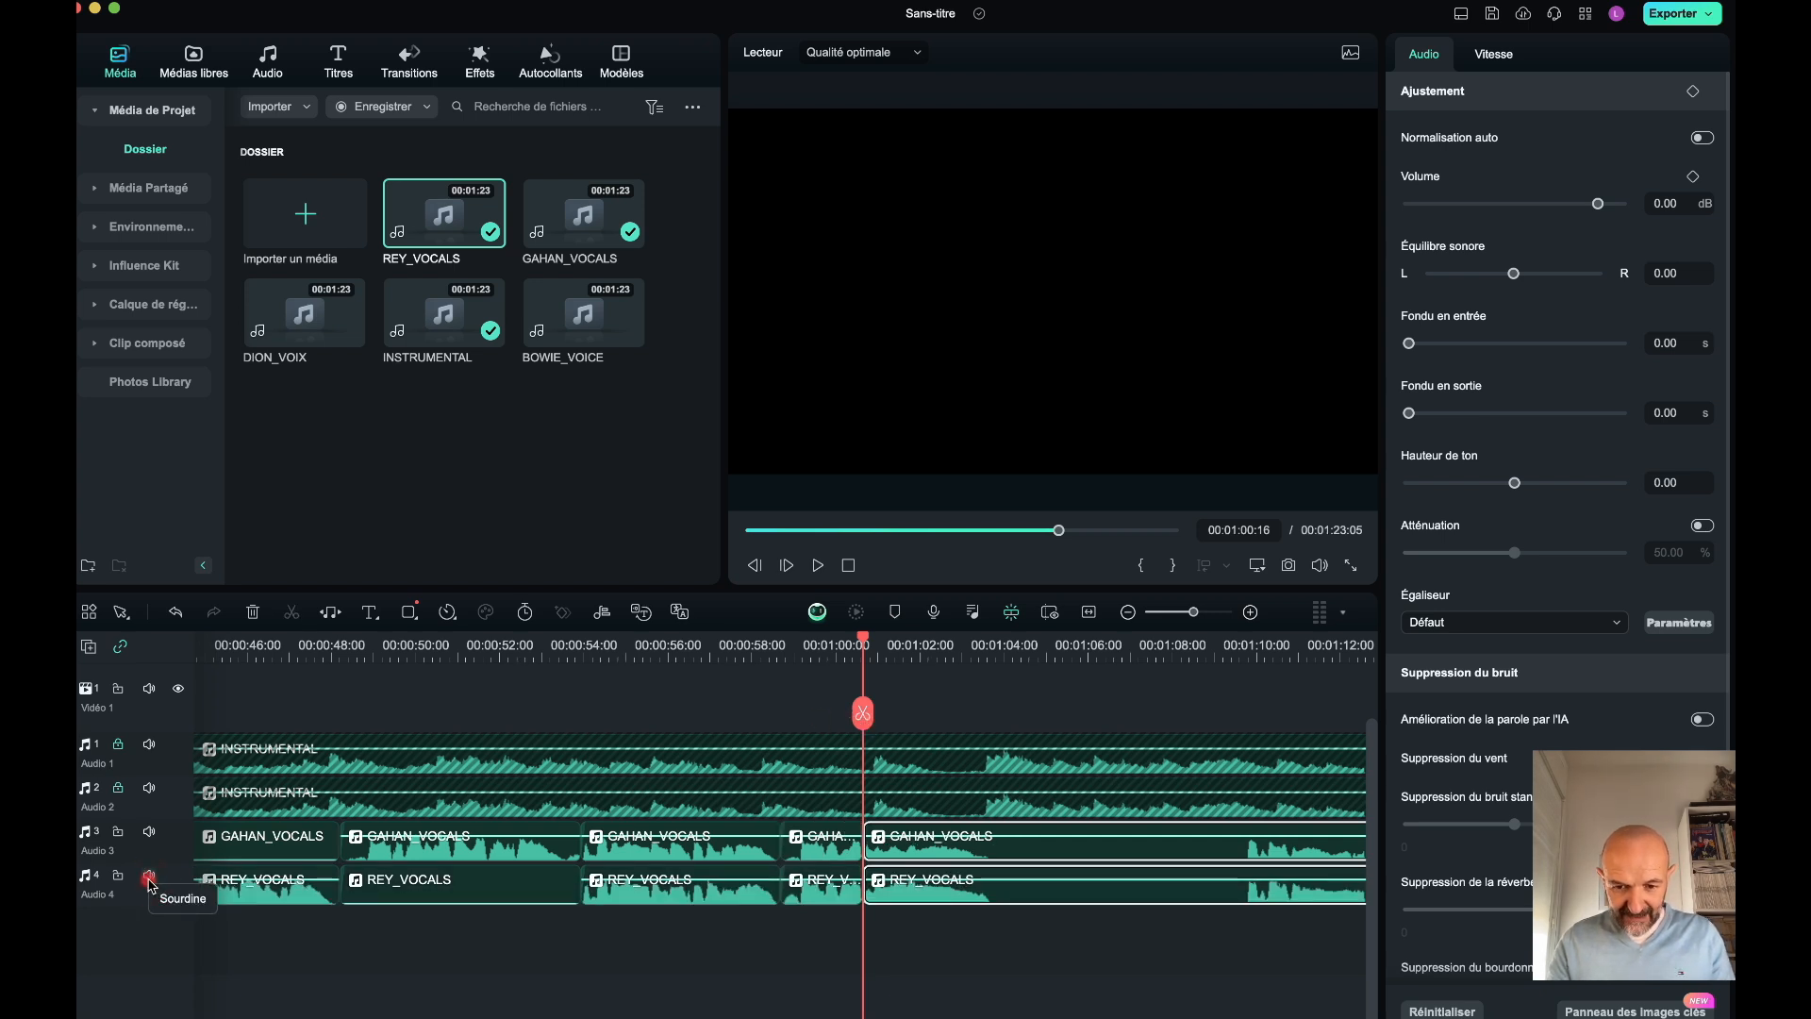
pyautogui.moveTo(962, 836); pyautogui.dragTo(961, 866)
# - Play the end of the mix from about 59 seconds to 00:01:09:13
pyautogui.click(792, 647)
pyautogui.press('space')
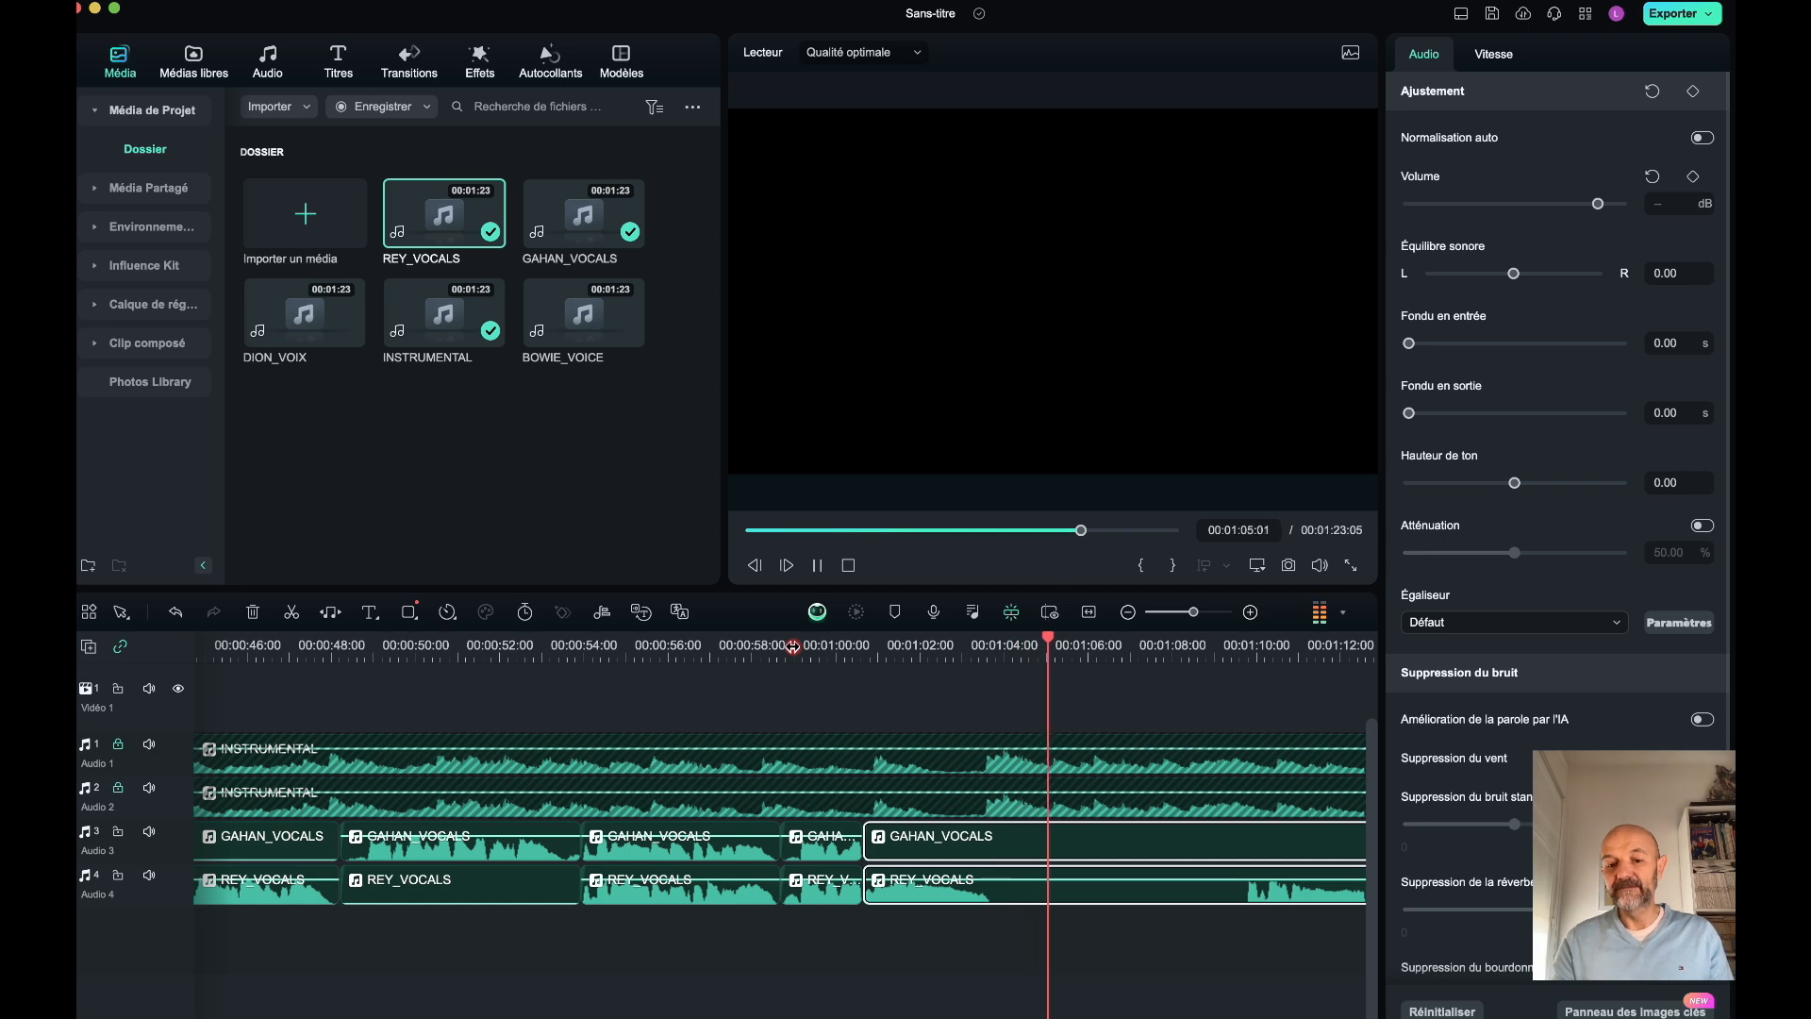
pyautogui.hscroll(3, 1003, 732)
pyautogui.hscroll(5, 1003, 731)
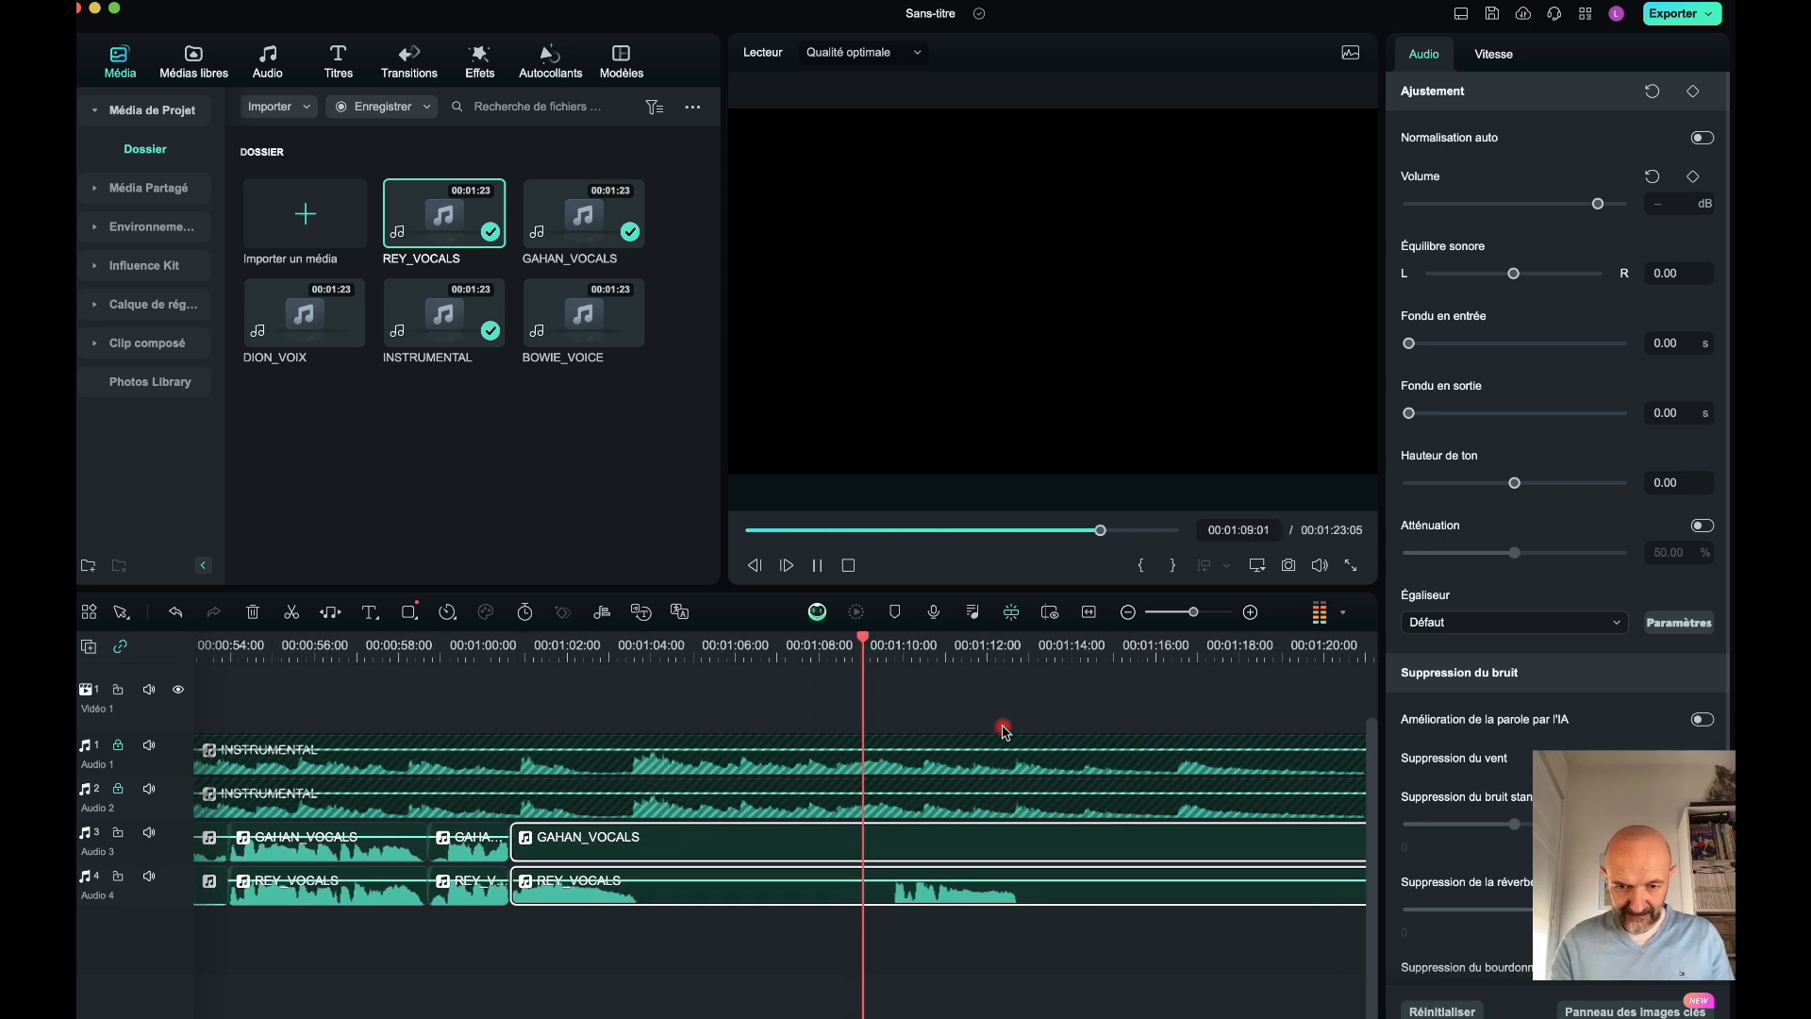
pyautogui.press('space')
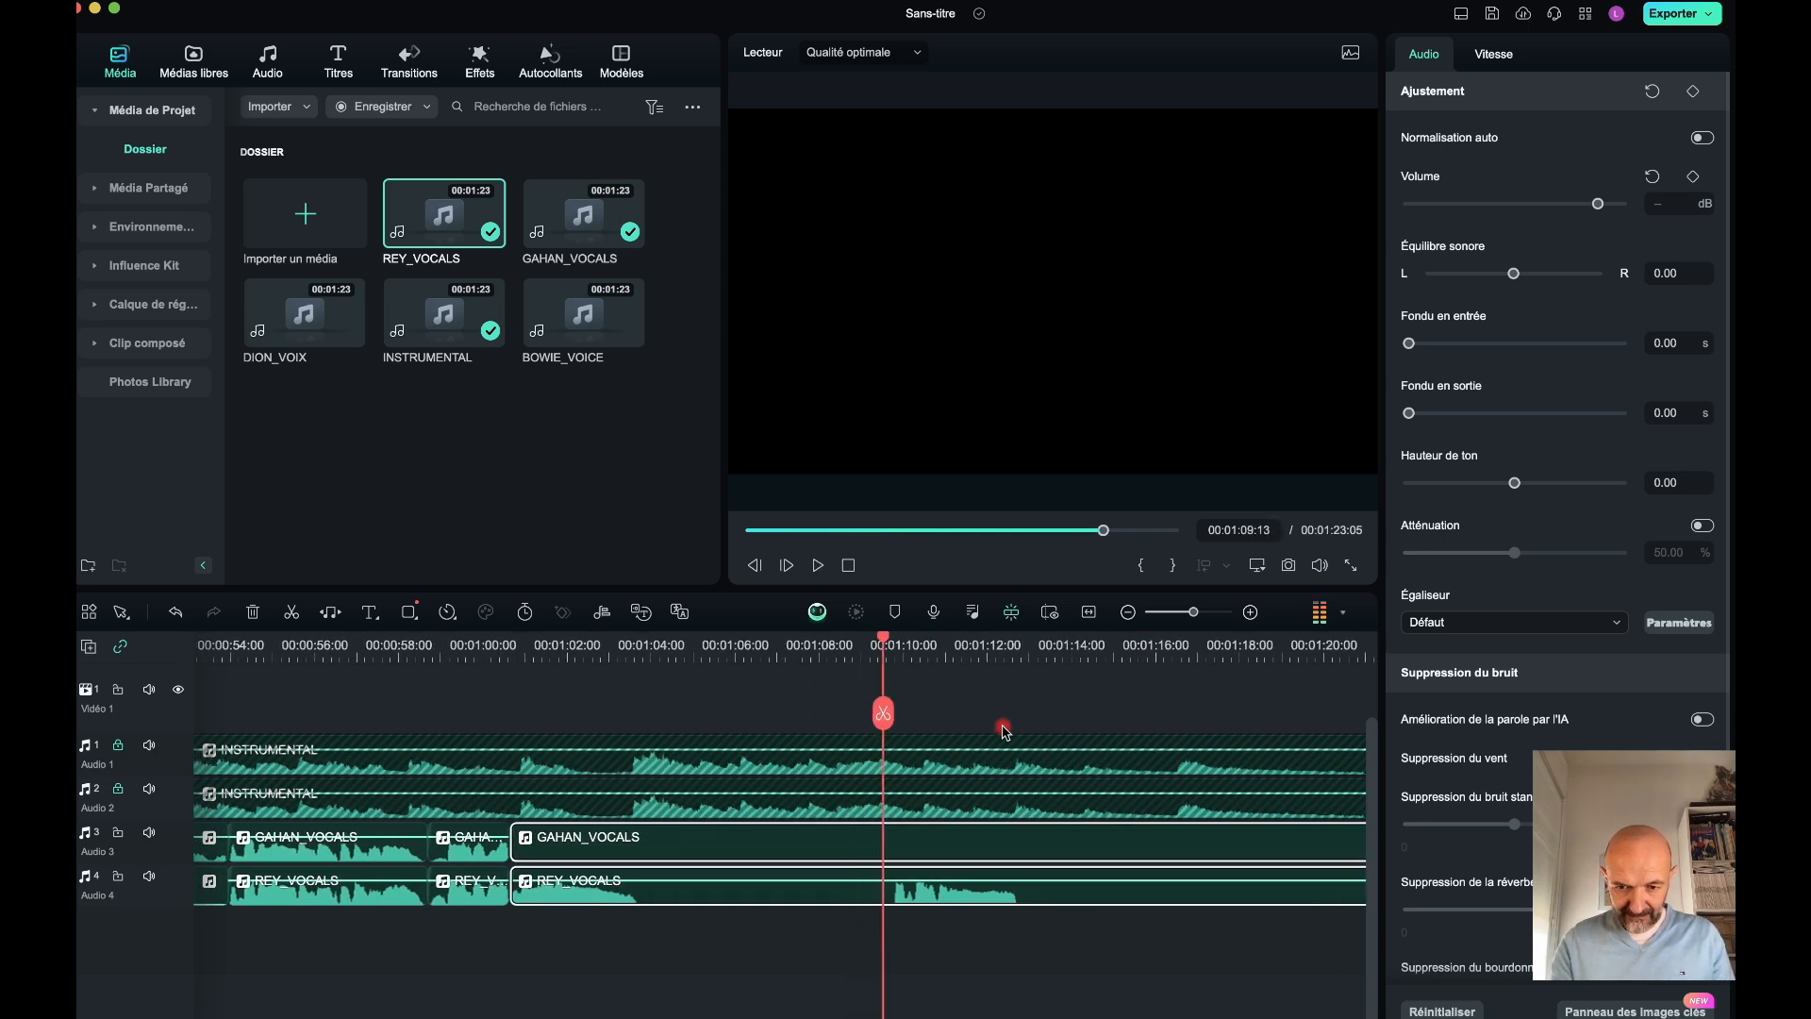
# - Raise the volume of the last GAHAN_VOCALS segment, after 00:01:00:16, back to an audible level
pyautogui.click(150, 838)
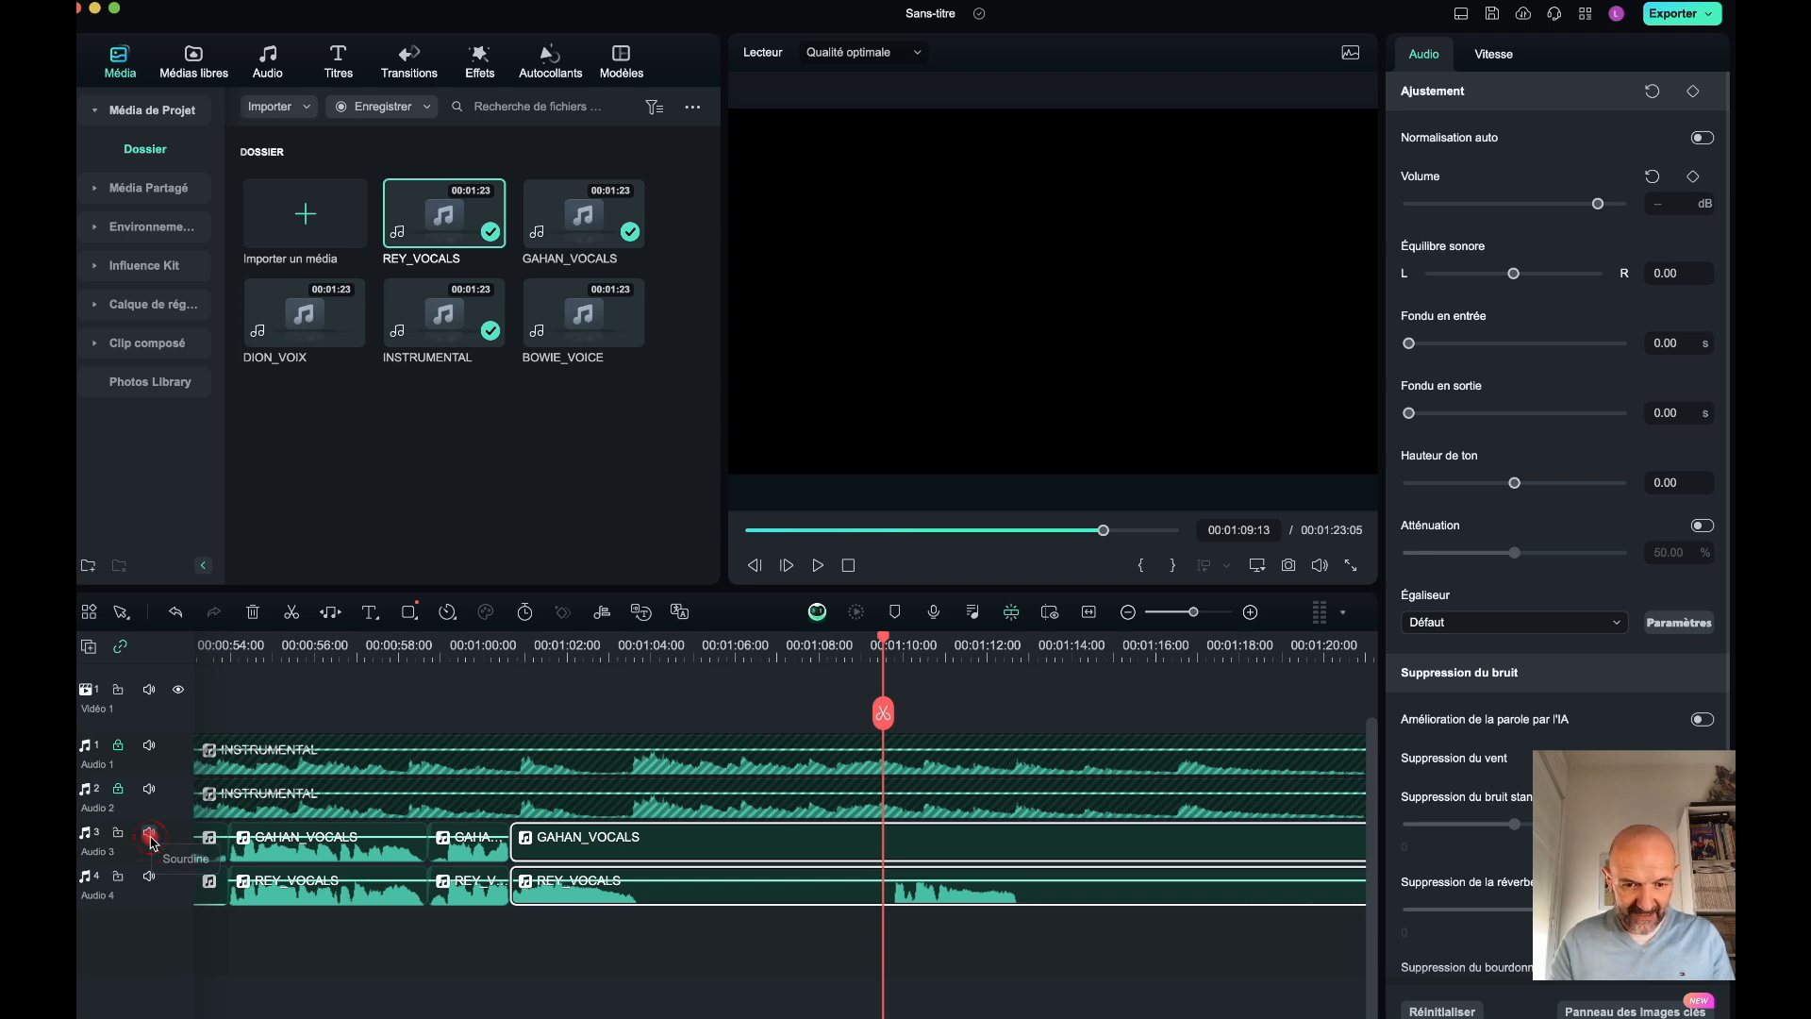
pyautogui.click(150, 836)
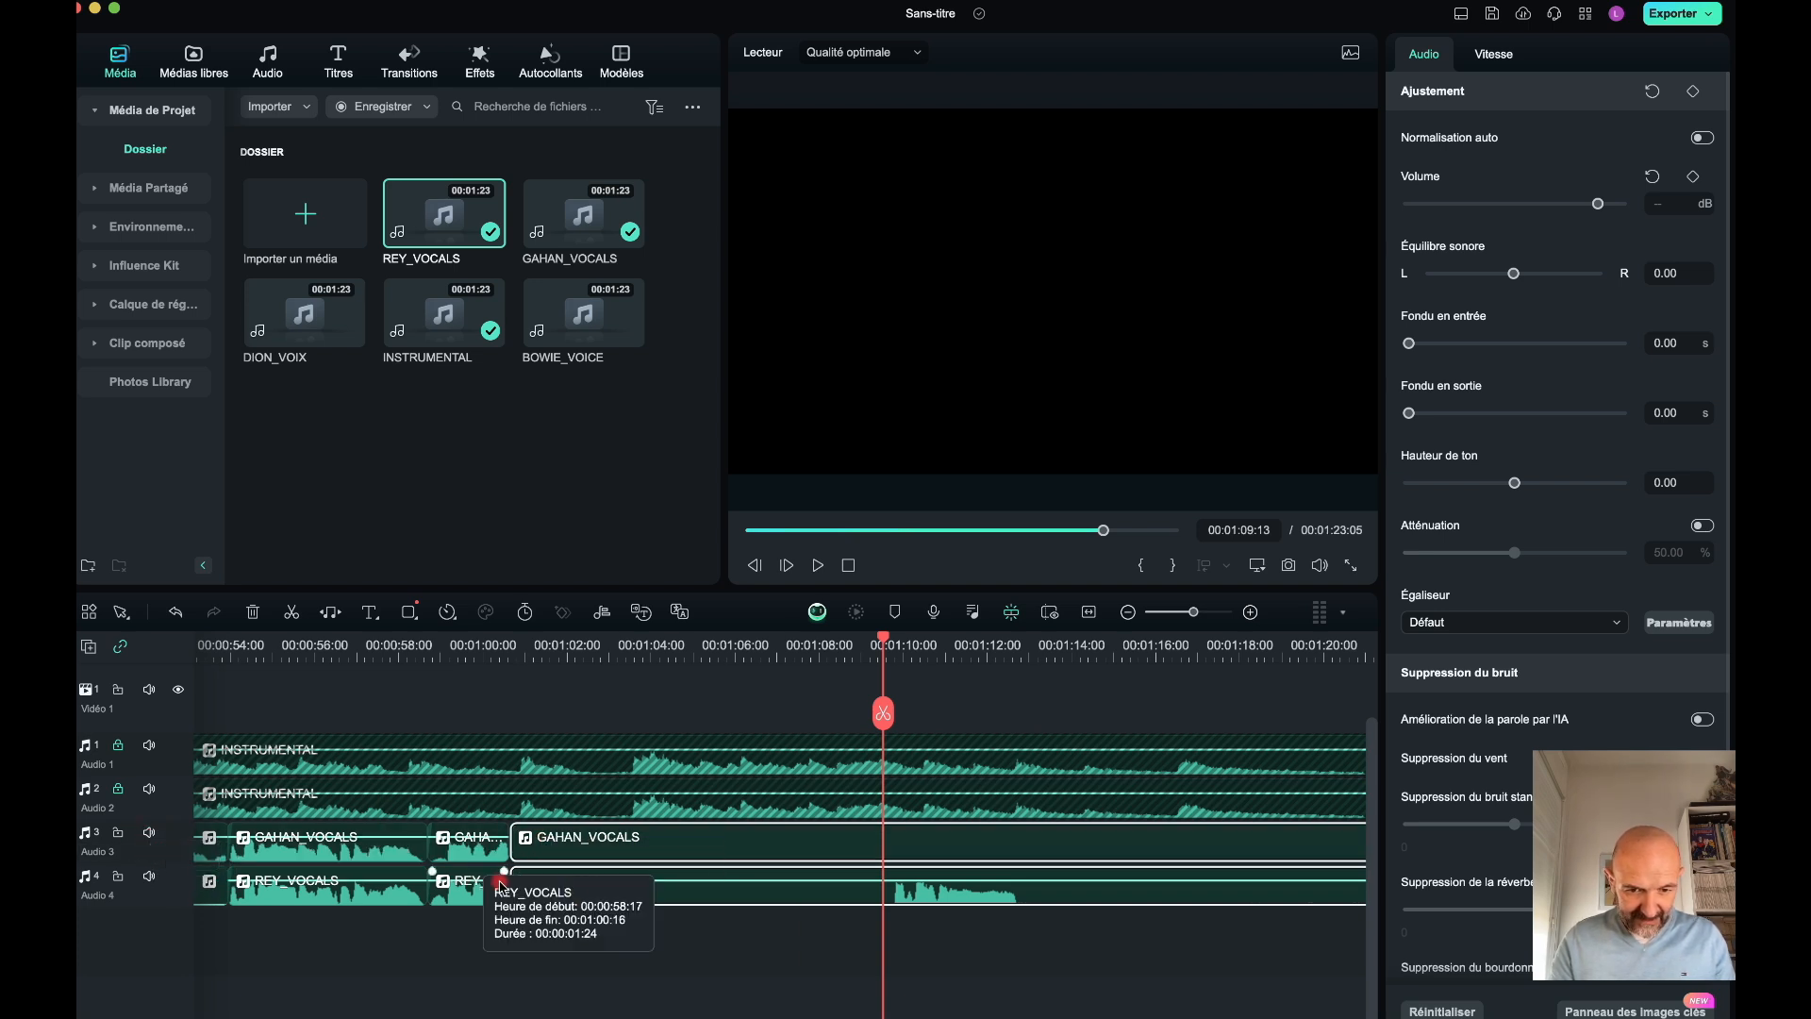
pyautogui.moveTo(756, 858); pyautogui.dragTo(760, 837)
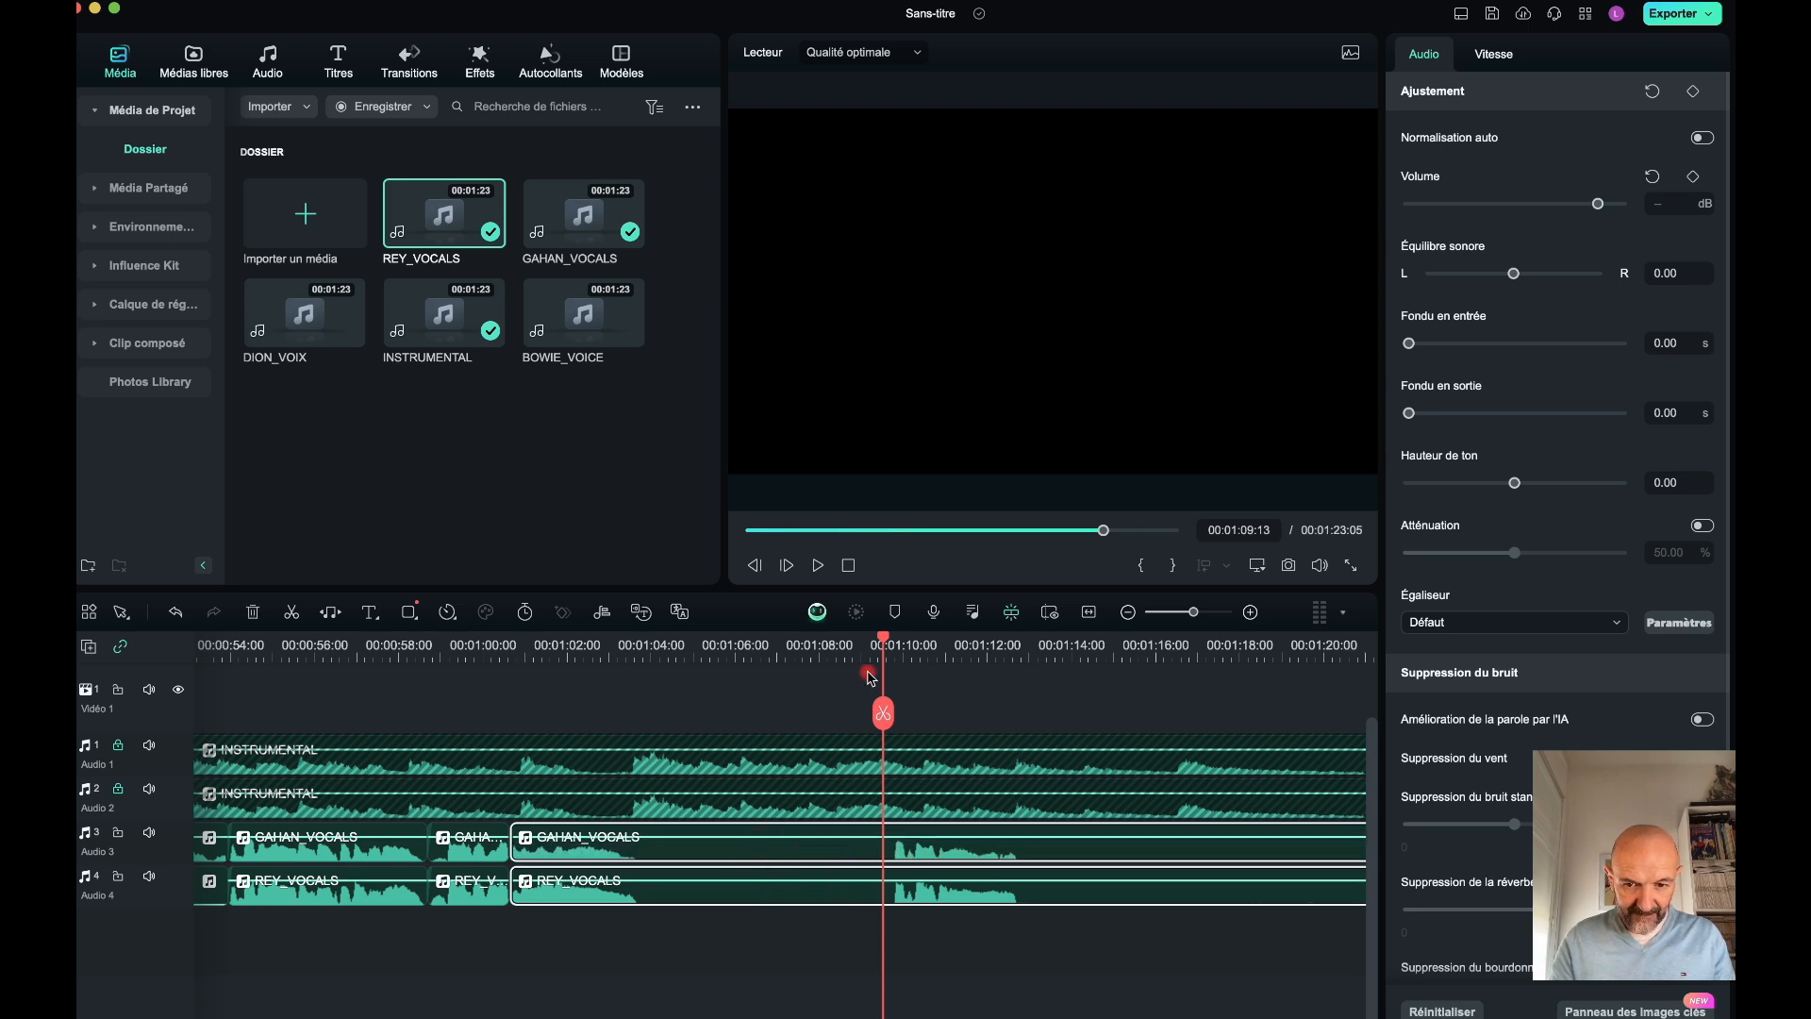
# - Split GAHAN_VOCALS and REY_VOCALS at 00:01:03:20 and silence the GAHAN_VOCALS segment just before the cut
pyautogui.moveTo(885, 643); pyautogui.dragTo(643, 645)
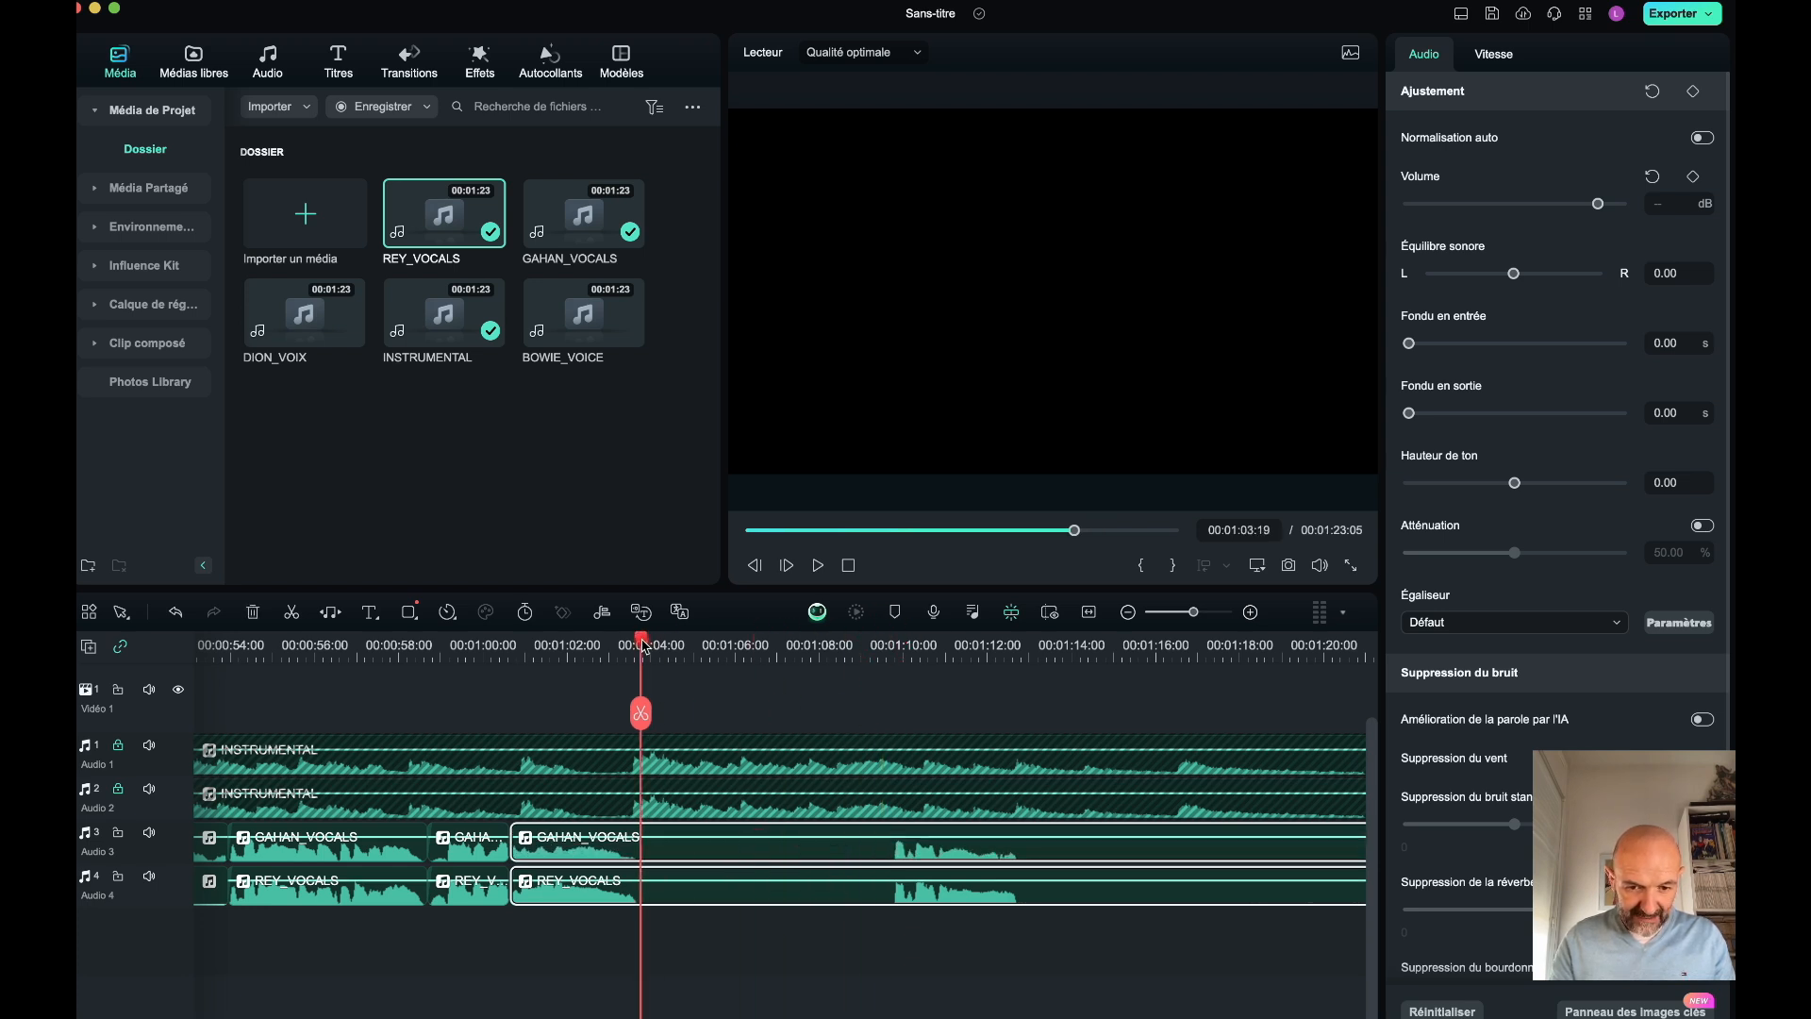
pyautogui.click(641, 713)
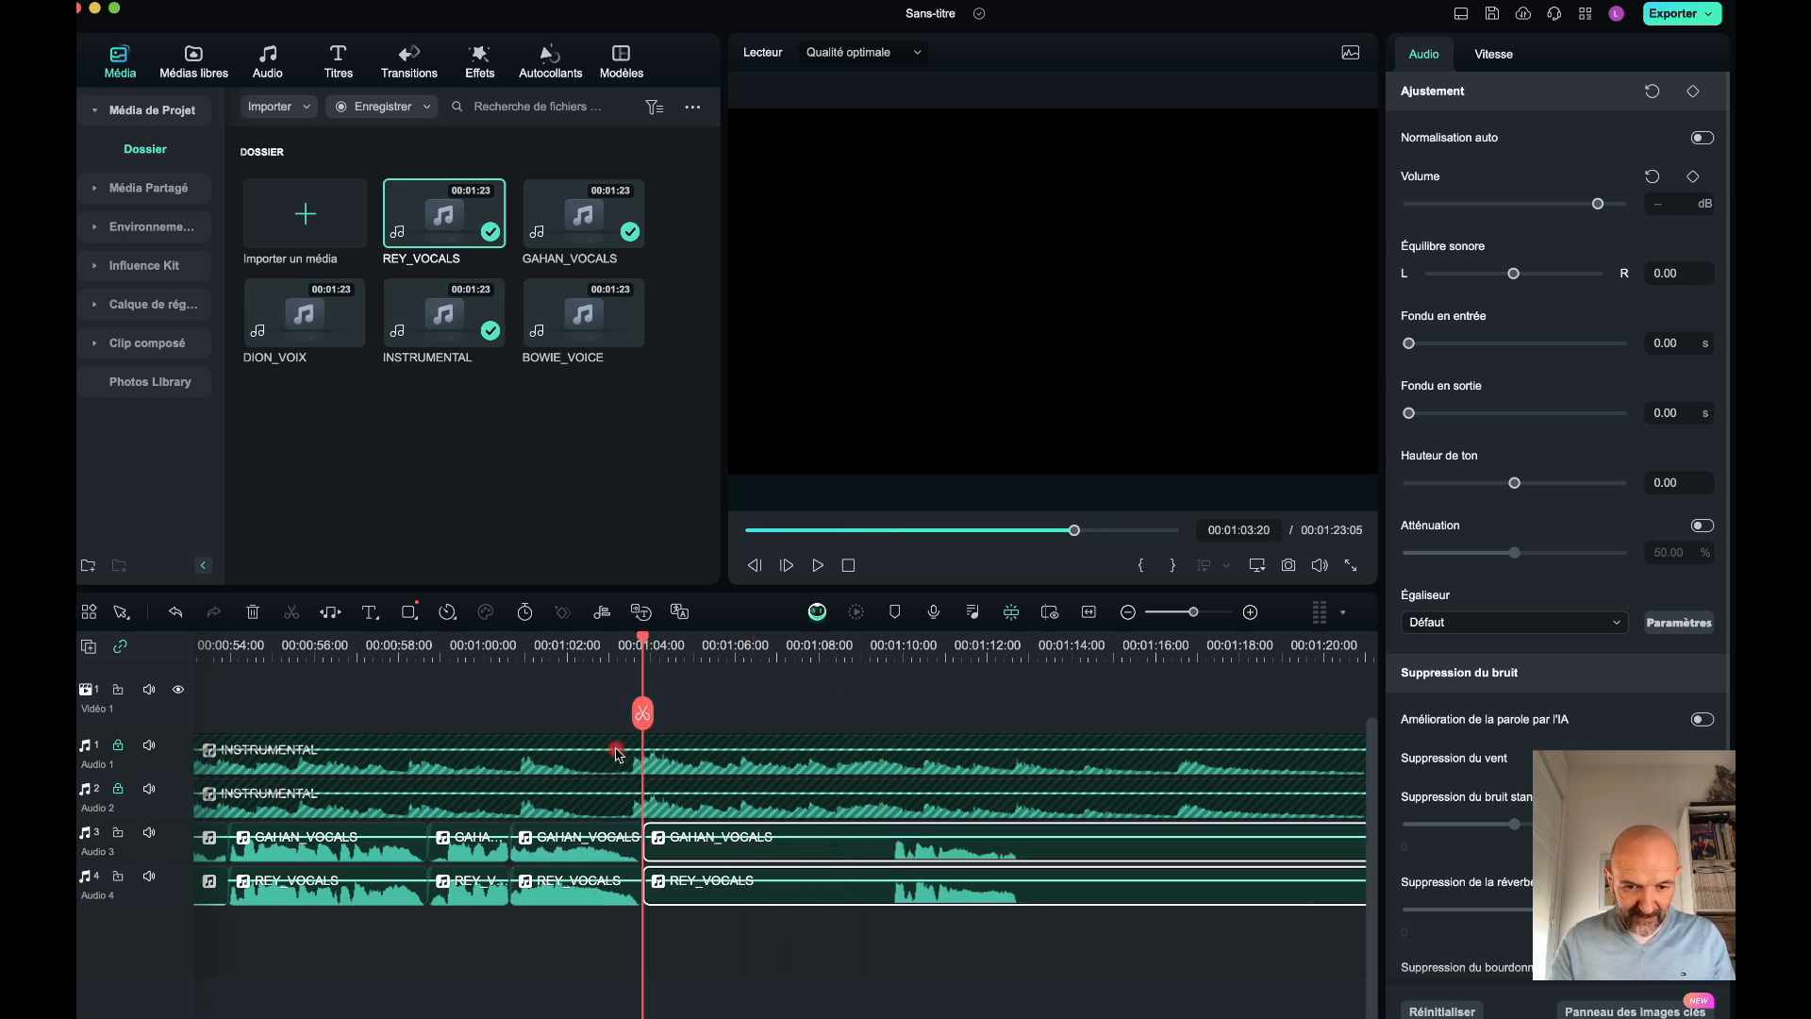
pyautogui.click(578, 837)
pyautogui.moveTo(578, 837); pyautogui.dragTo(575, 869)
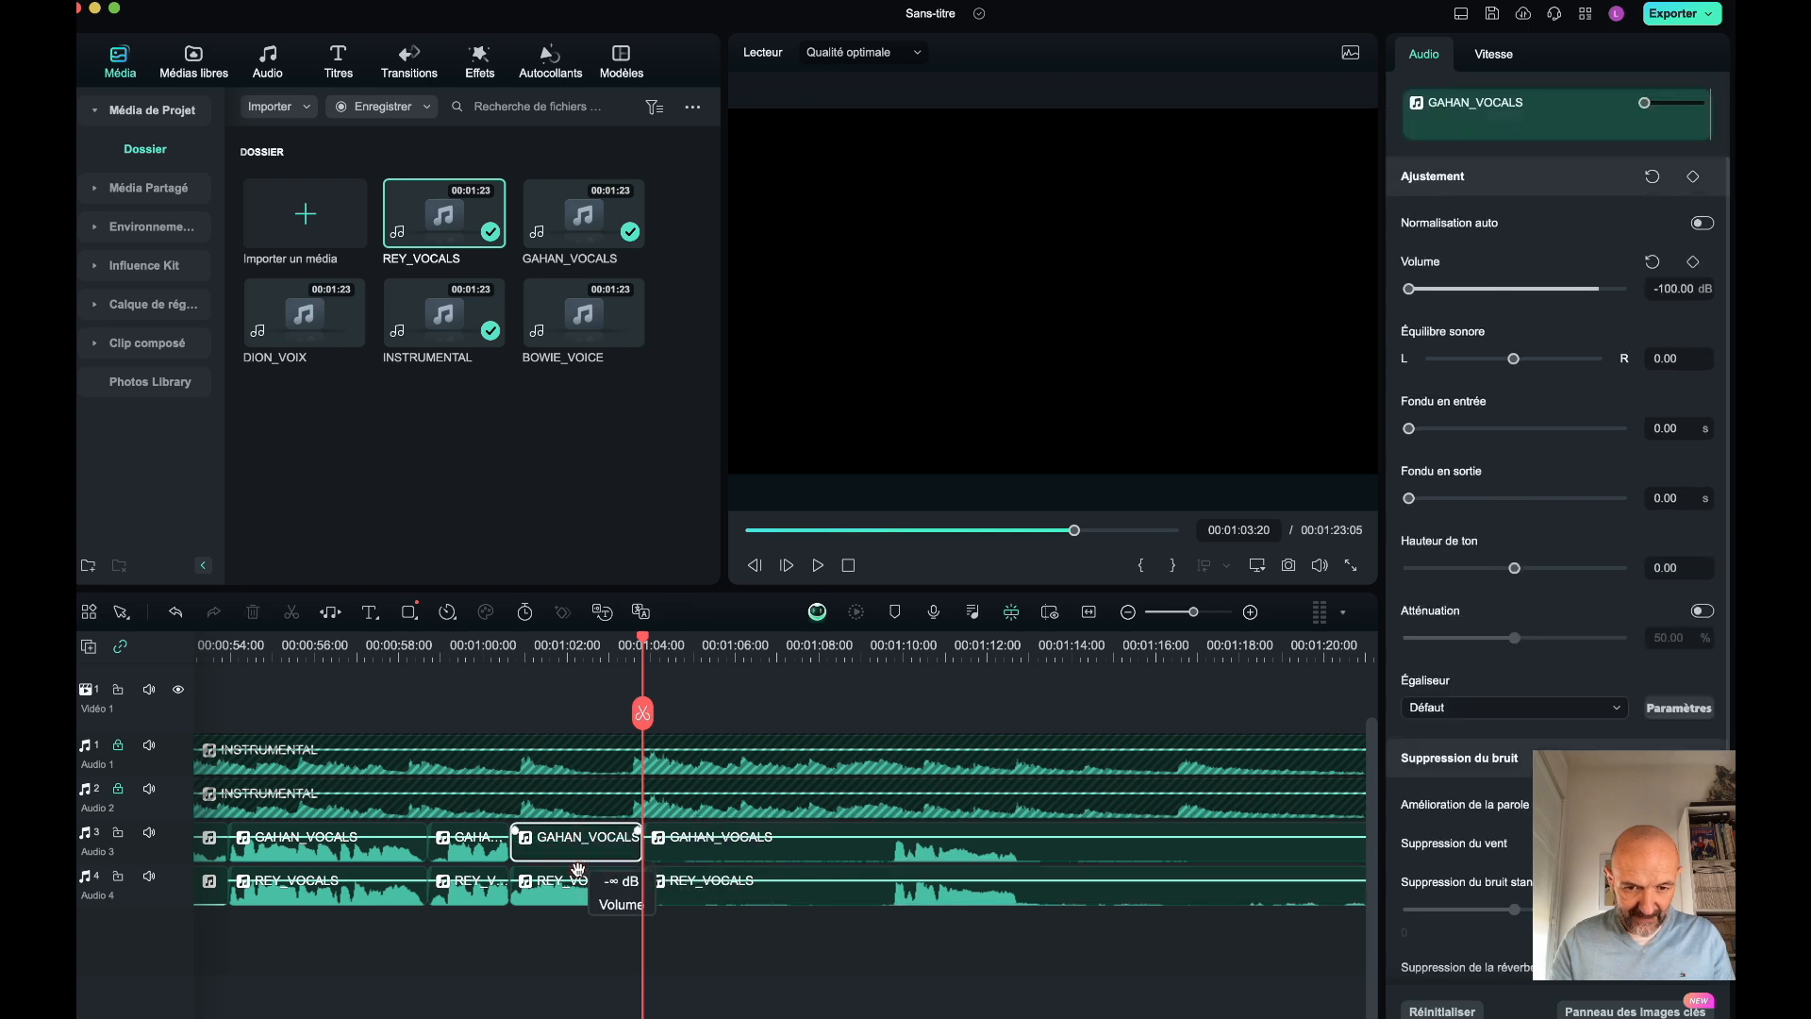
# - Play the passage from 00:01:09:05, and replay it from 00:01:09:12 to 00:01:13:08 with the Audio 3 track muted
pyautogui.moveTo(646, 642); pyautogui.dragTo(873, 646)
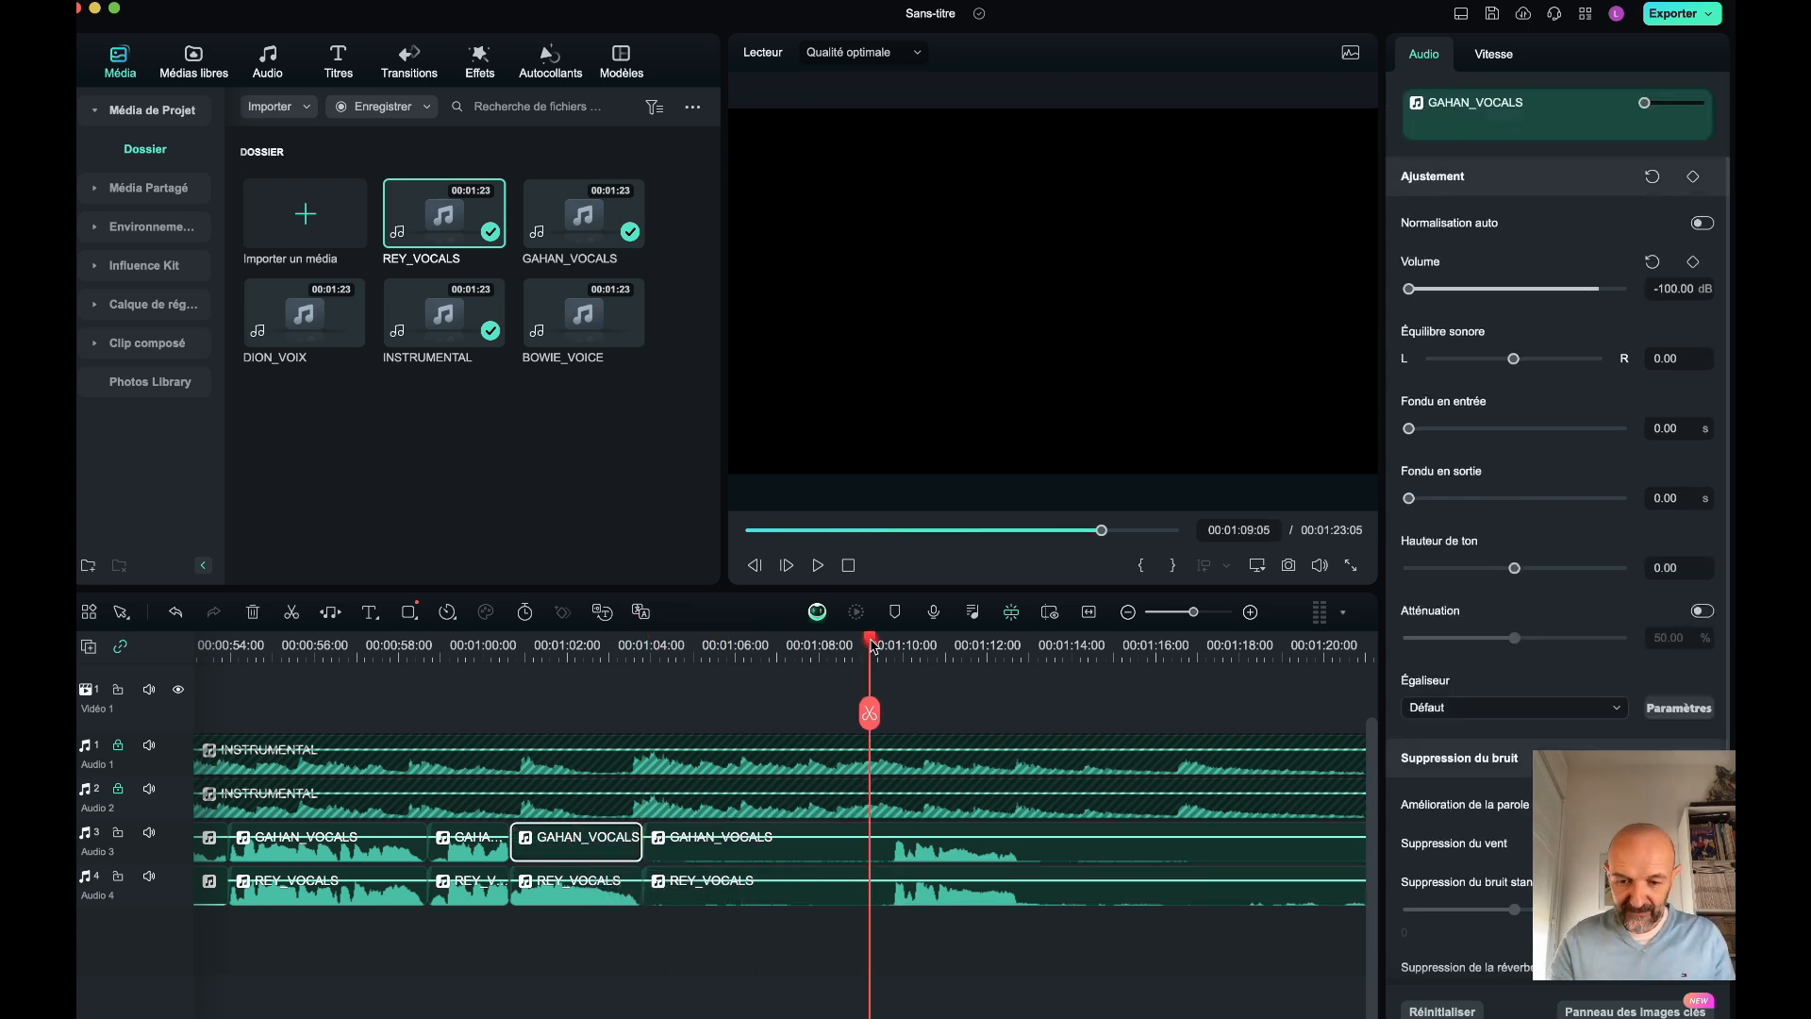
pyautogui.press('space')
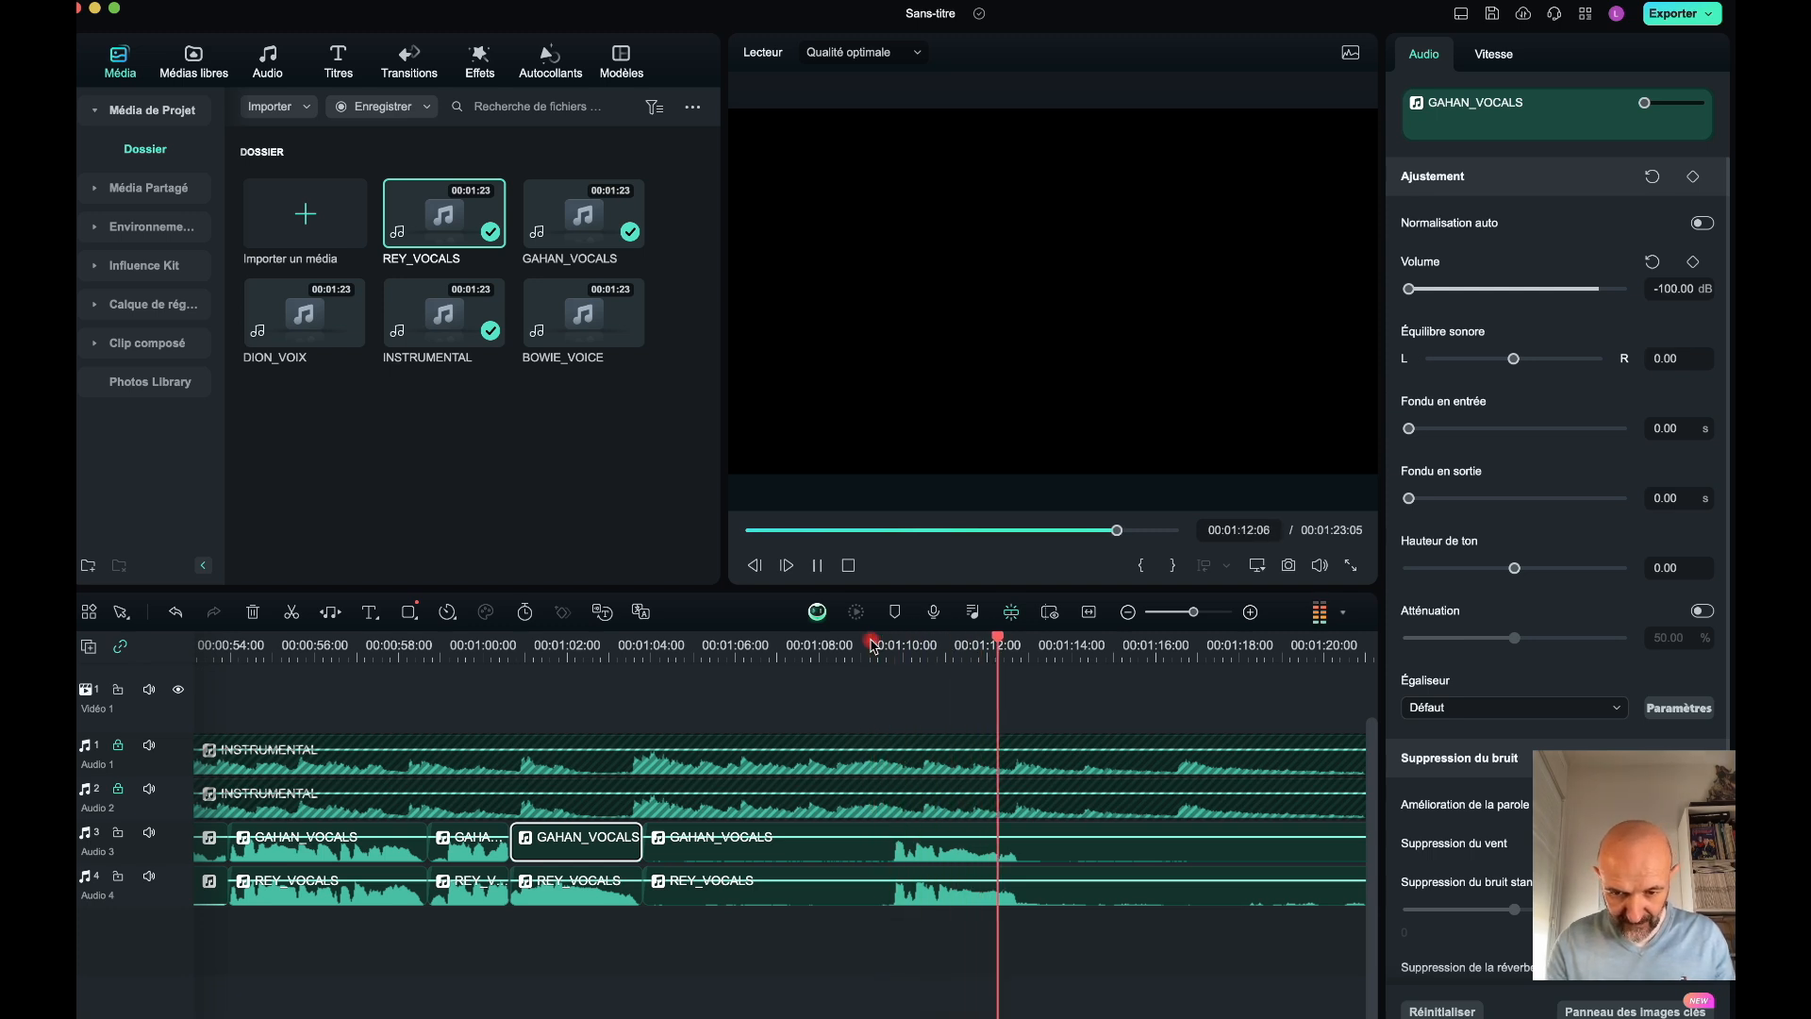
pyautogui.press('space')
pyautogui.moveTo(1013, 644); pyautogui.dragTo(884, 665)
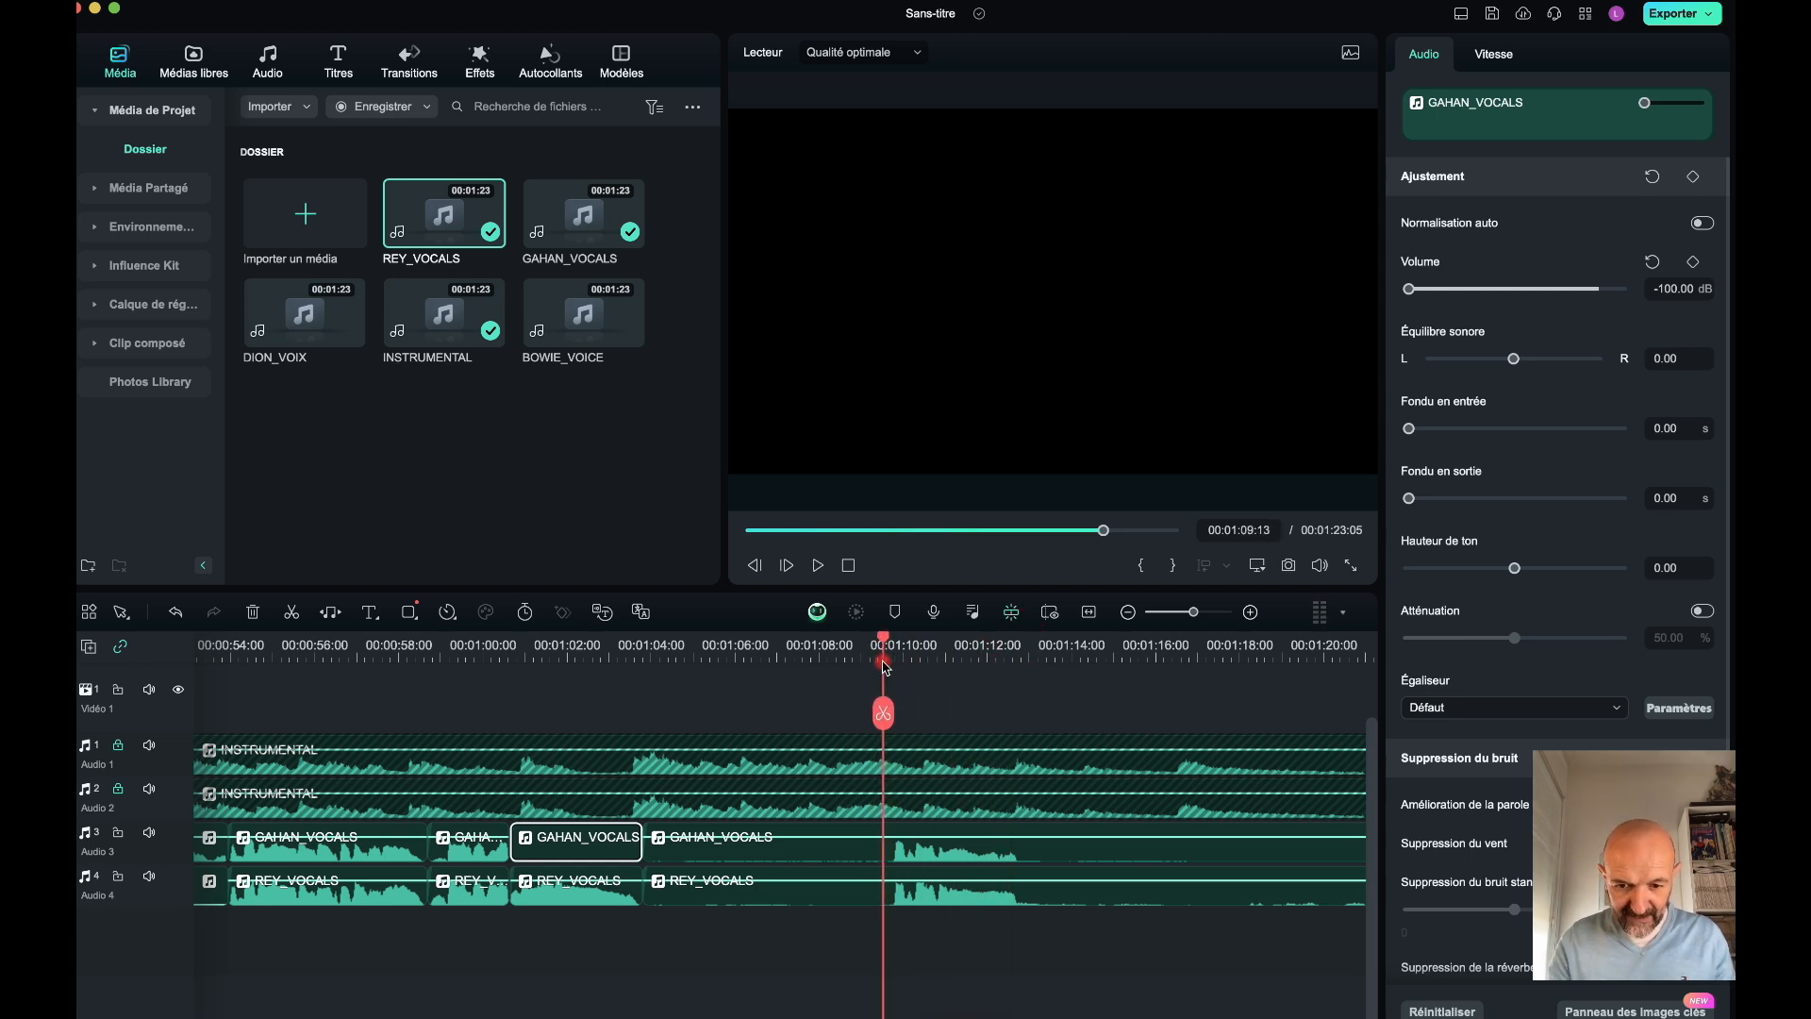
pyautogui.click(149, 834)
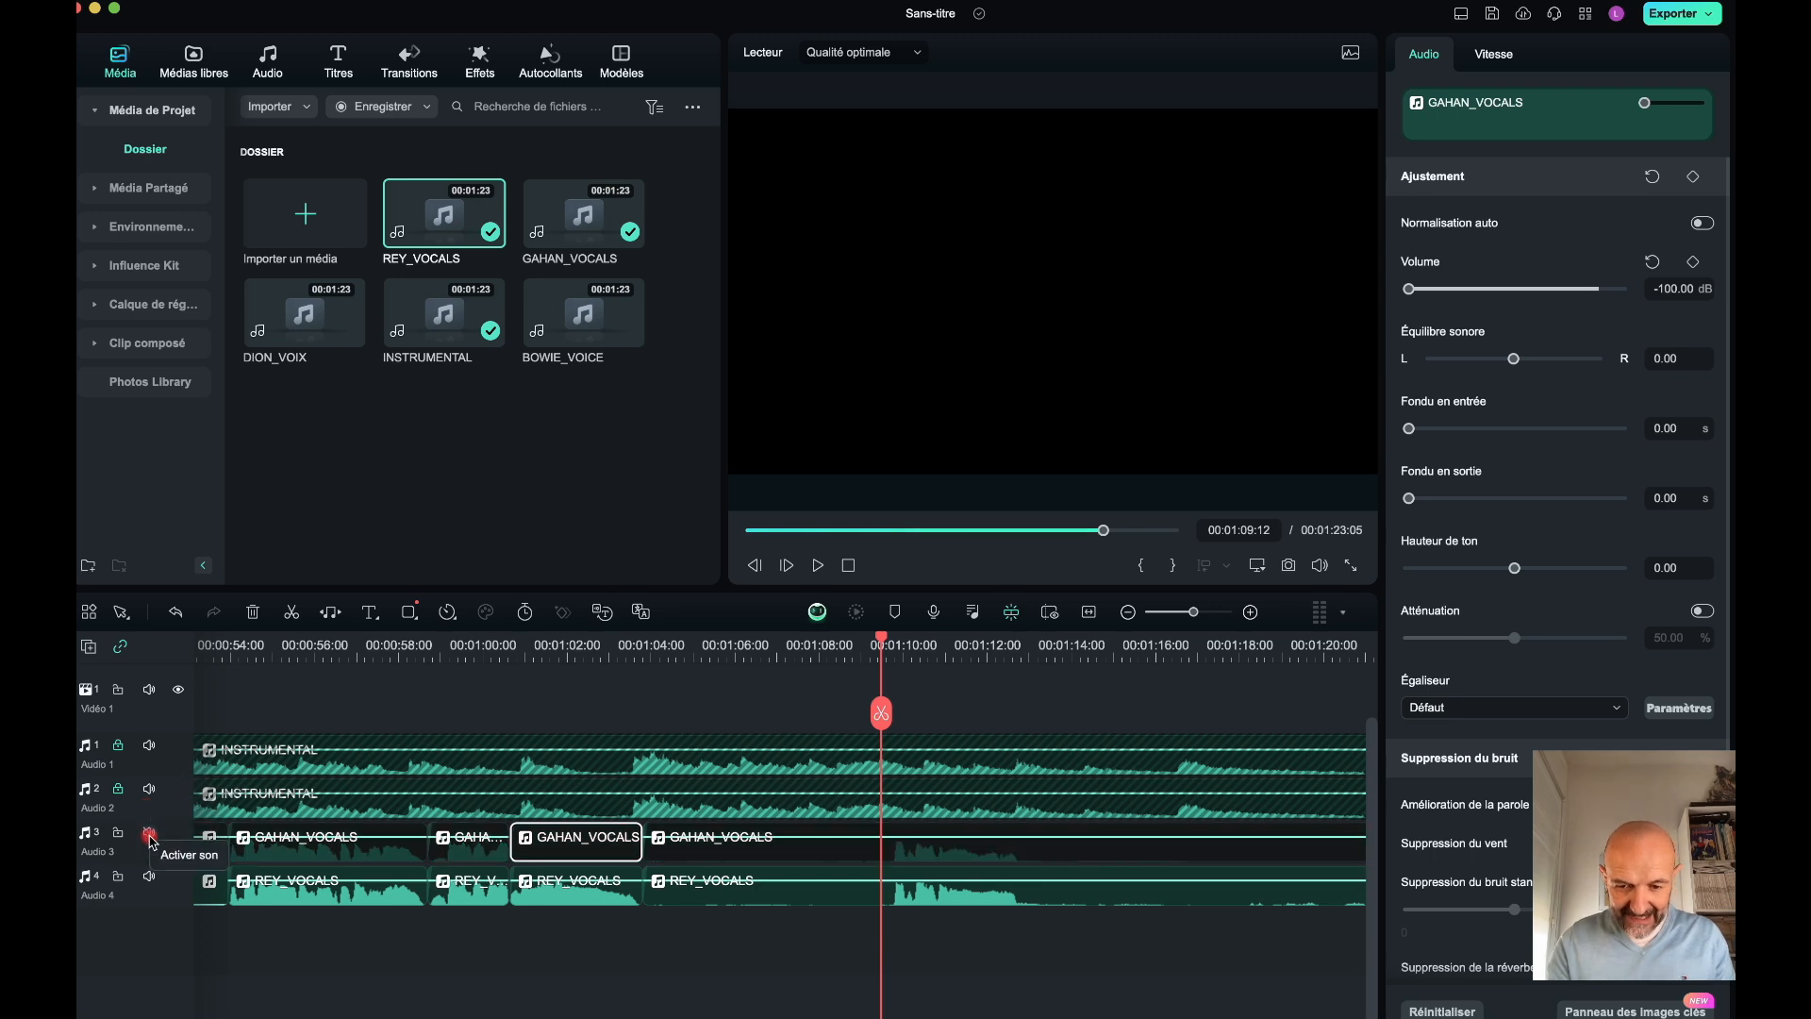
pyautogui.press('space')
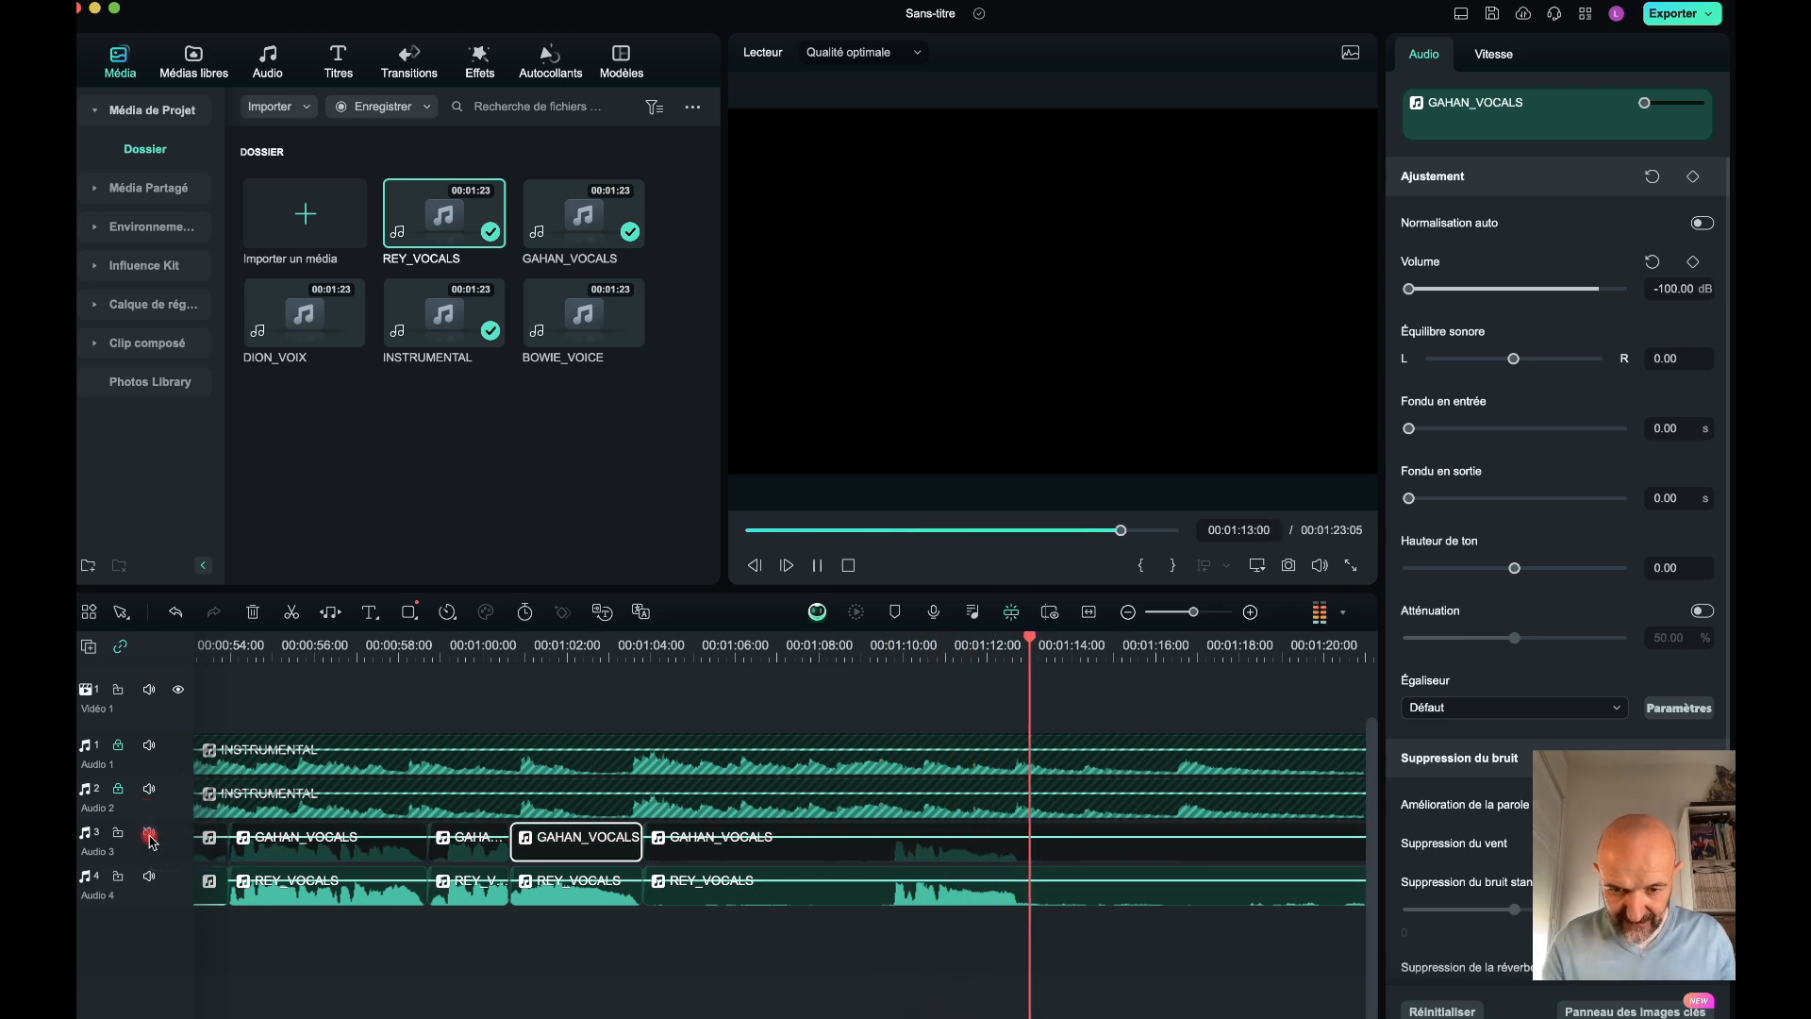
pyautogui.press('space')
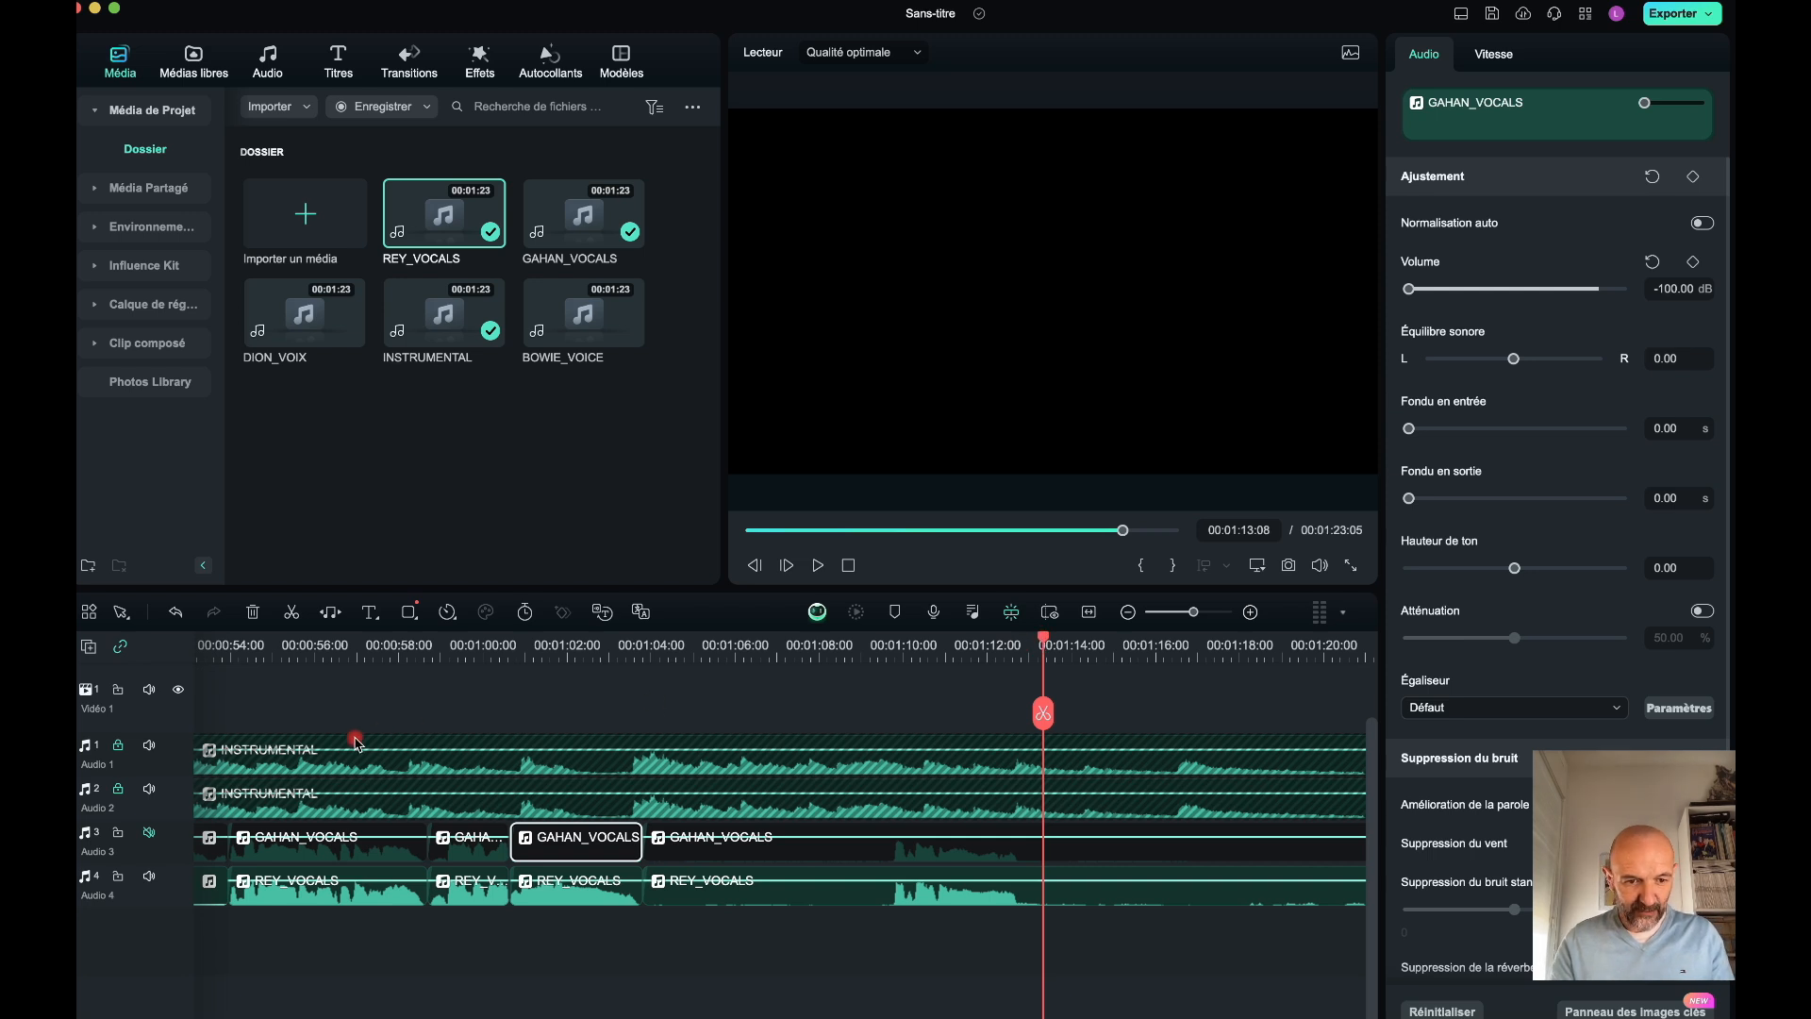
# - Unmute the Audio 3 track and set the volume of the last GAHAN_VOCALS segment to 6.94 dB
pyautogui.click(149, 832)
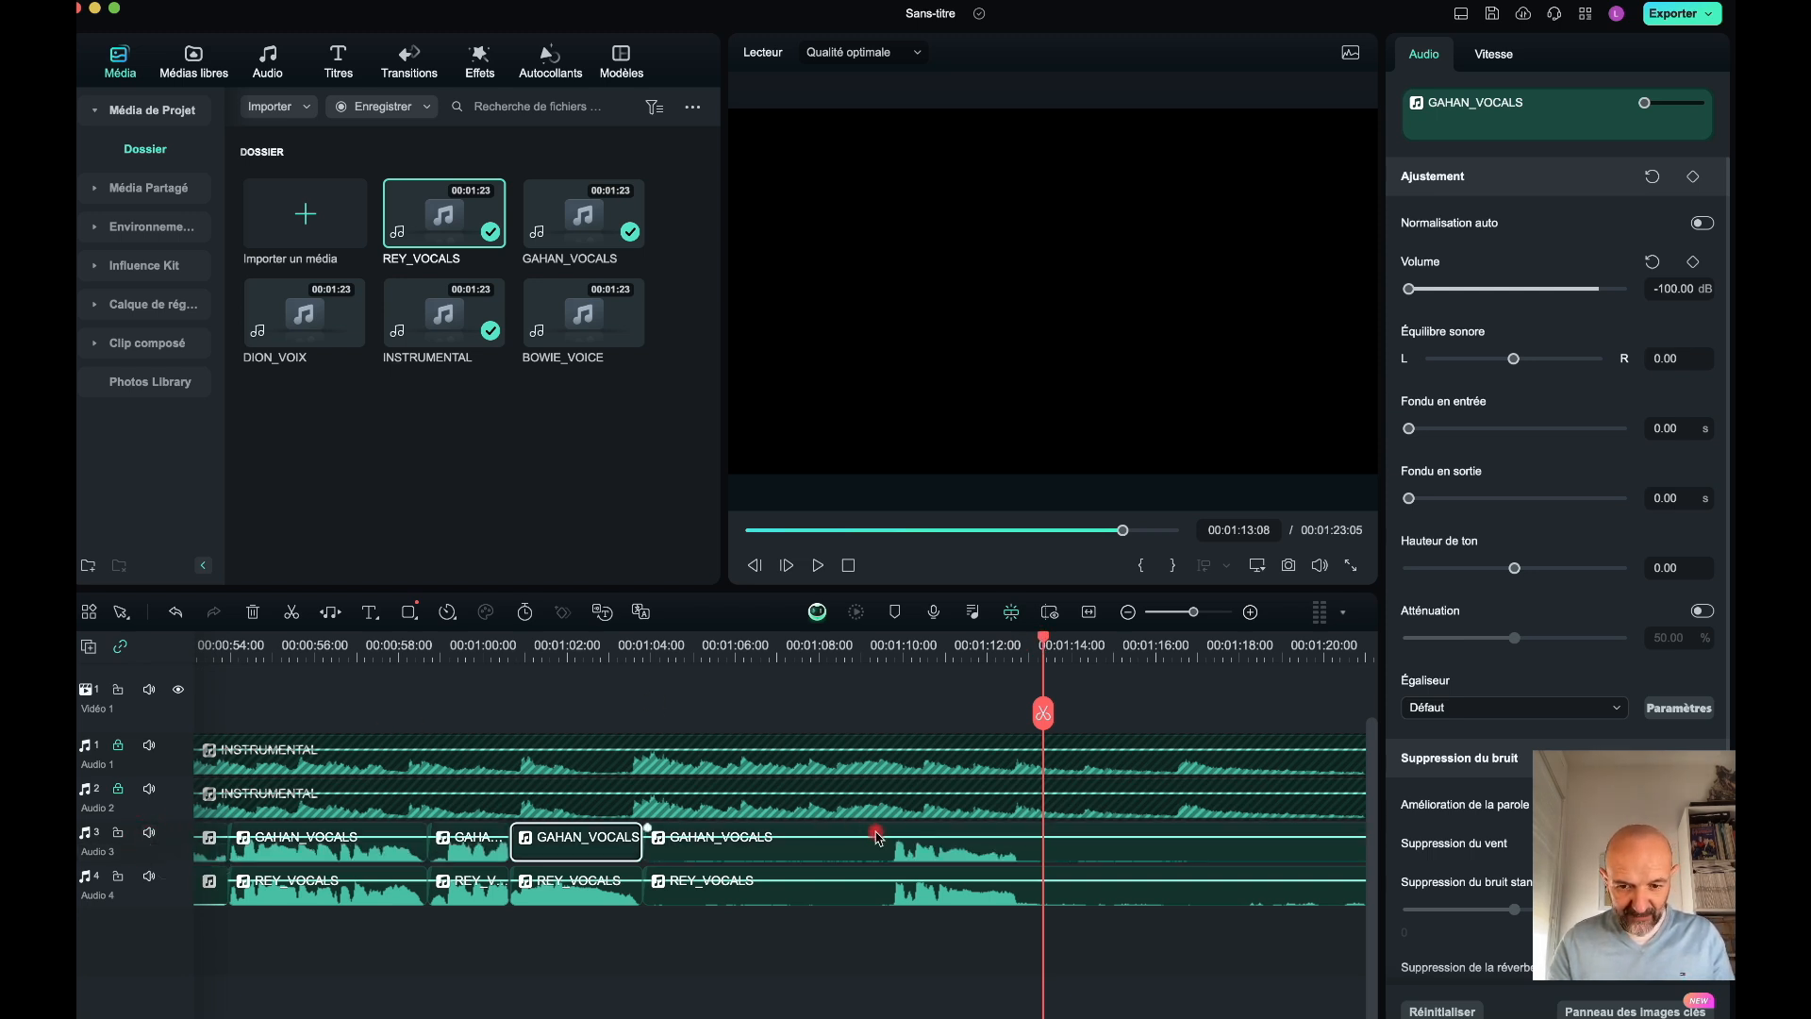
pyautogui.moveTo(878, 834); pyautogui.dragTo(878, 821)
# - Play the mix from 00:01:09:18 to its end at 00:01:23:05
pyautogui.click(890, 654)
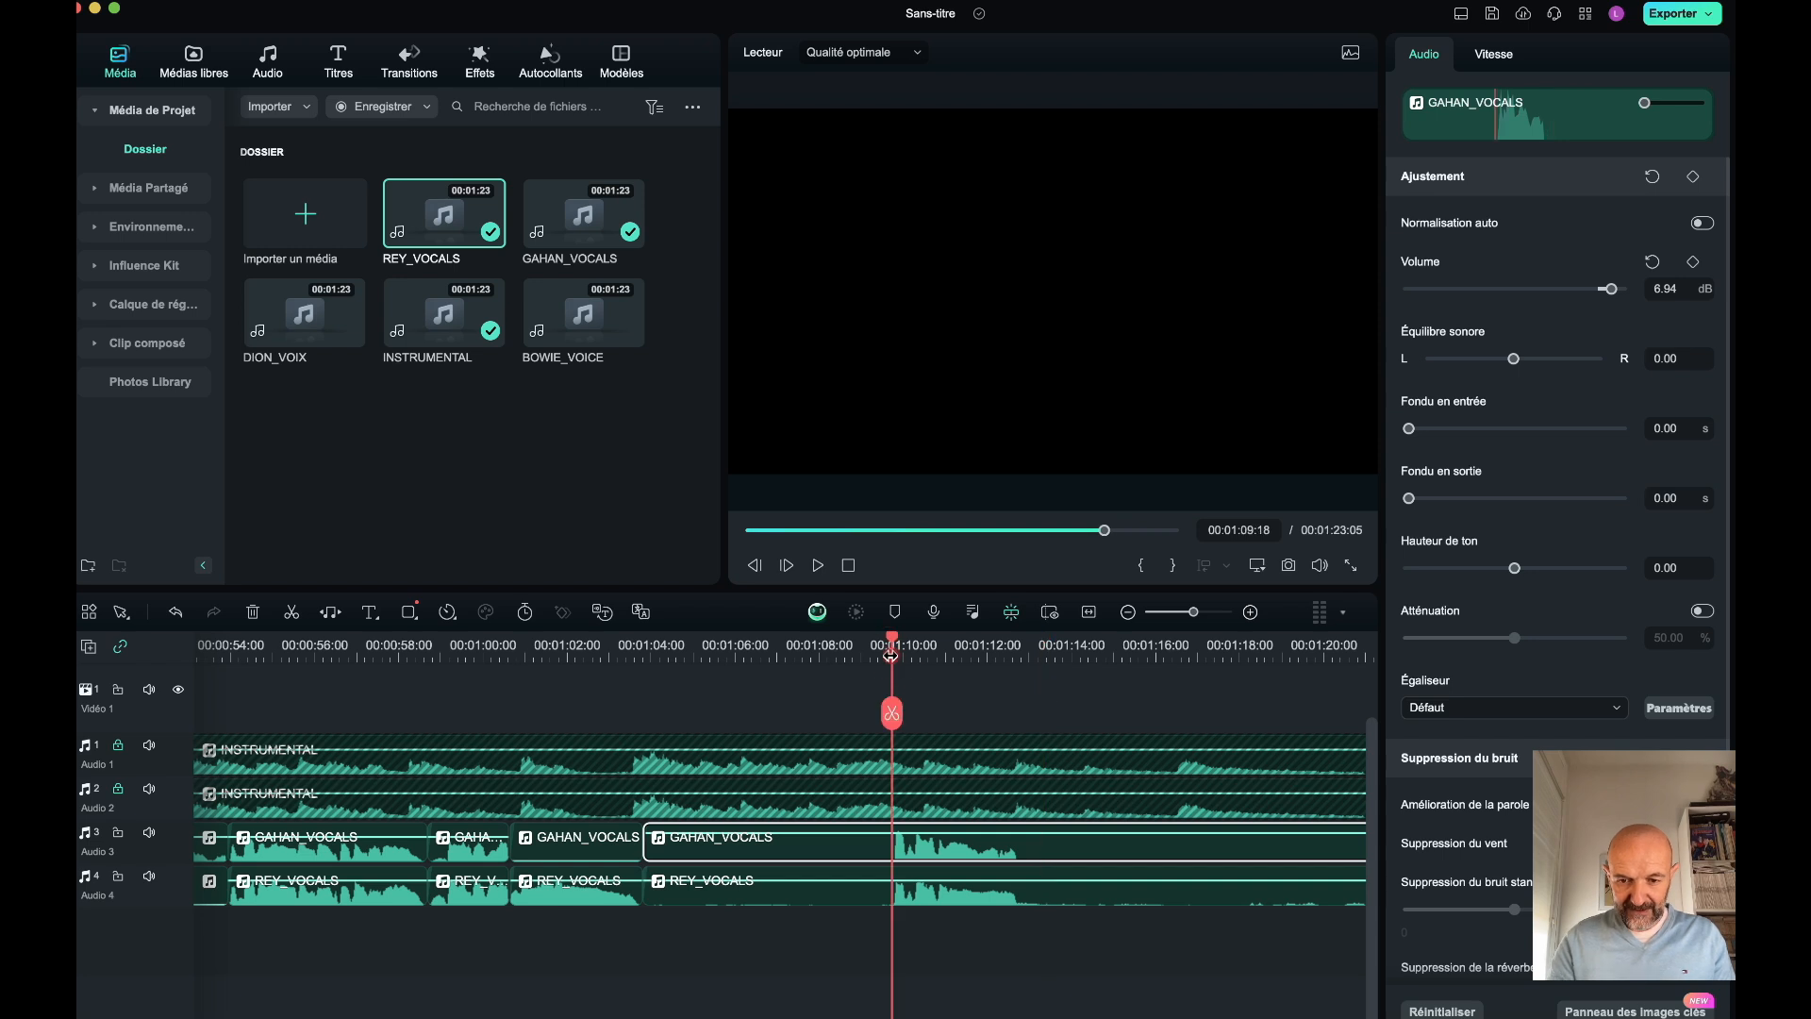
pyautogui.press('space')
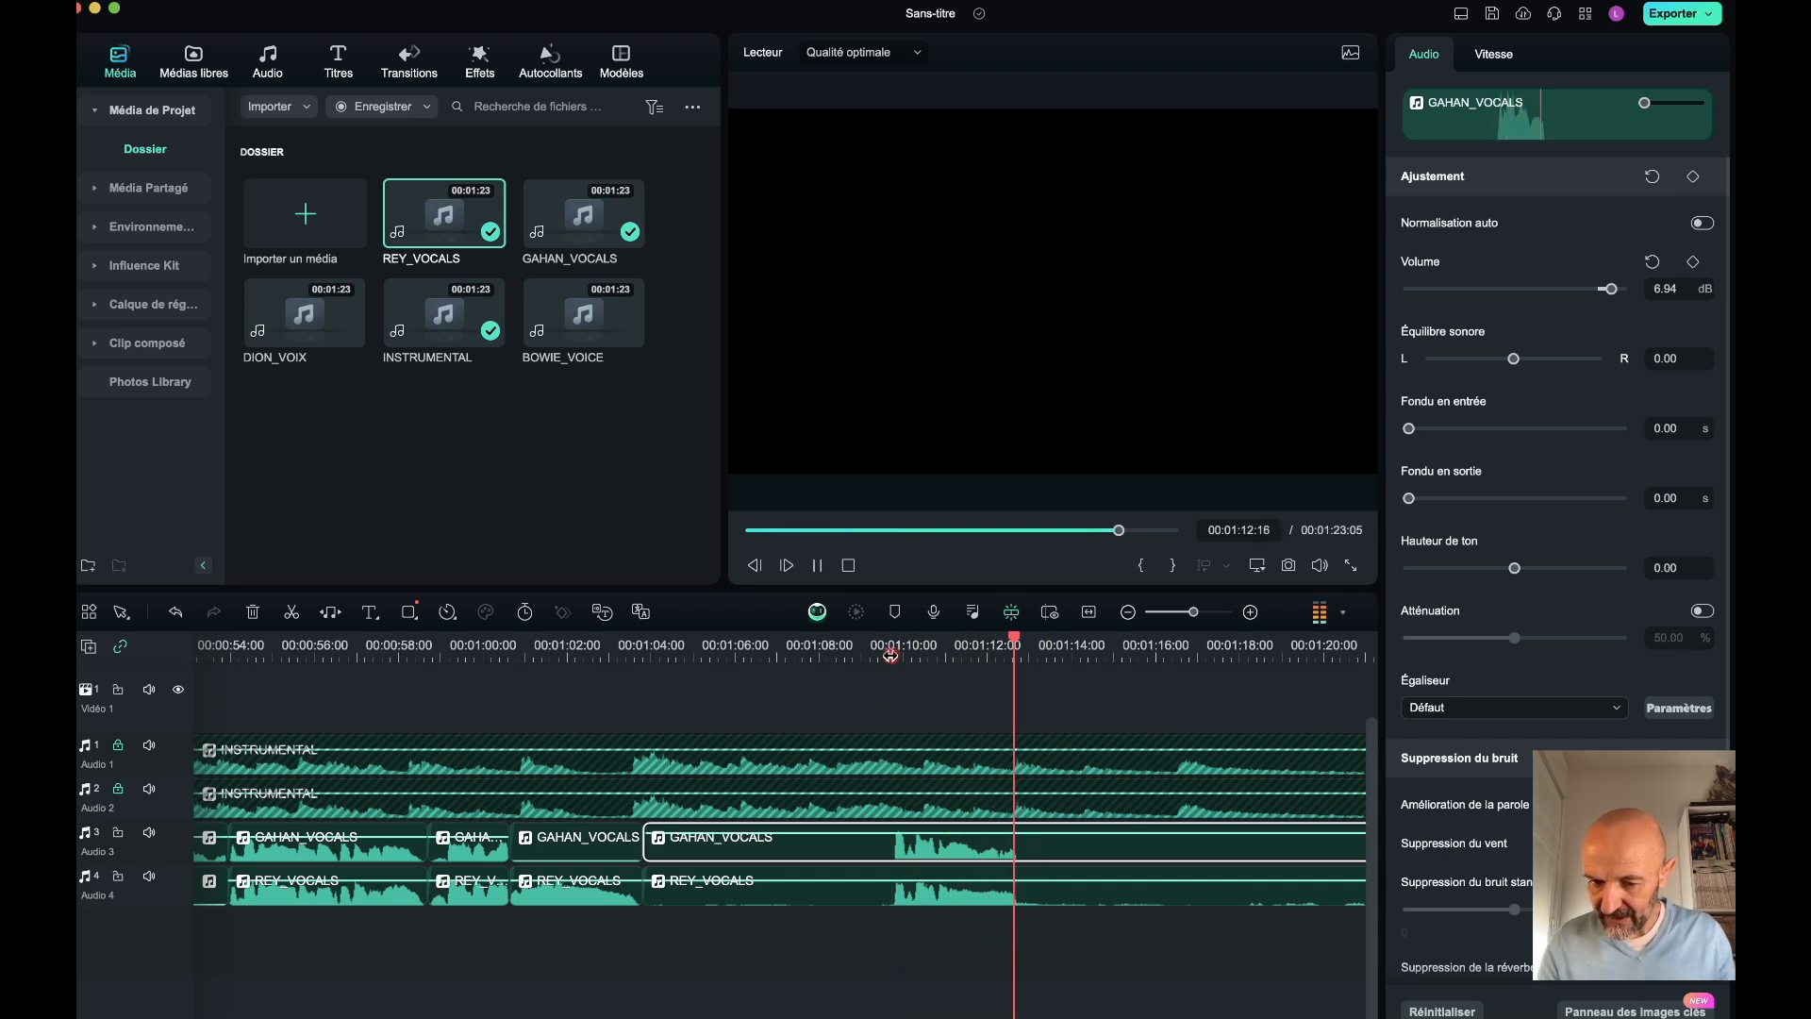
pyautogui.hscroll(5, 1051, 708)
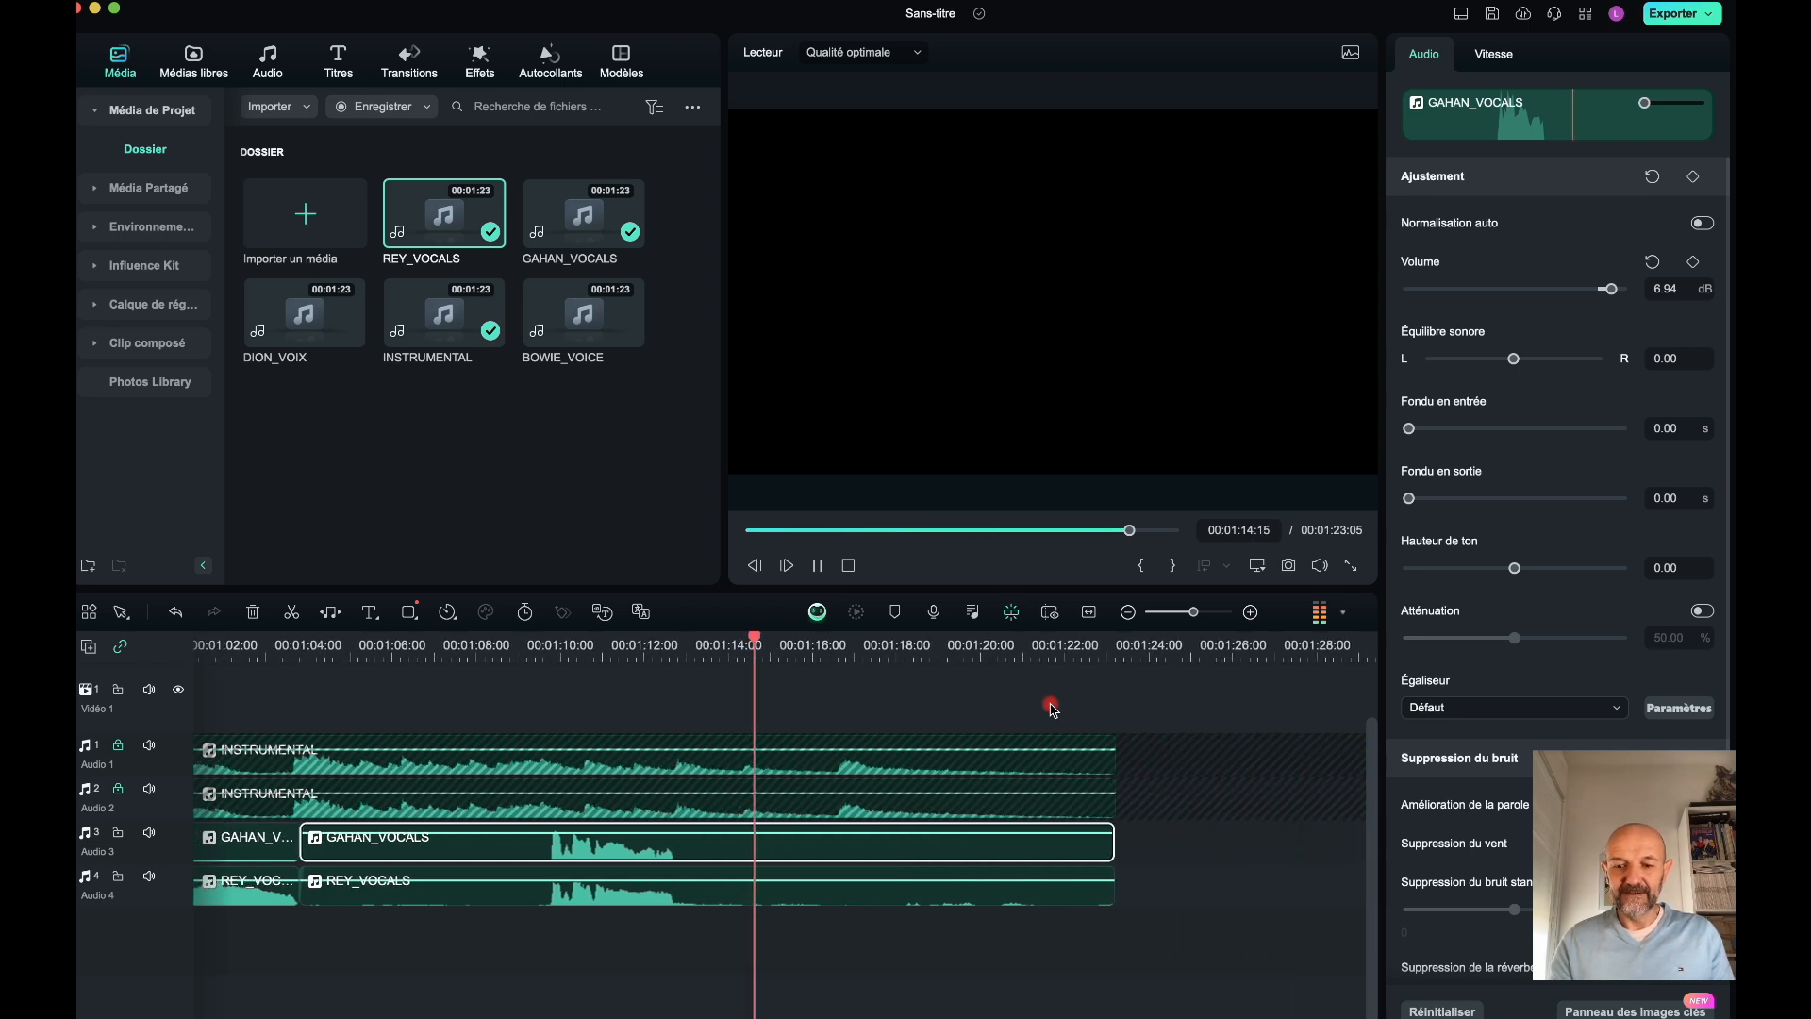
pyautogui.hscroll(-3, 1051, 708)
pyautogui.hscroll(-3, 1051, 708)
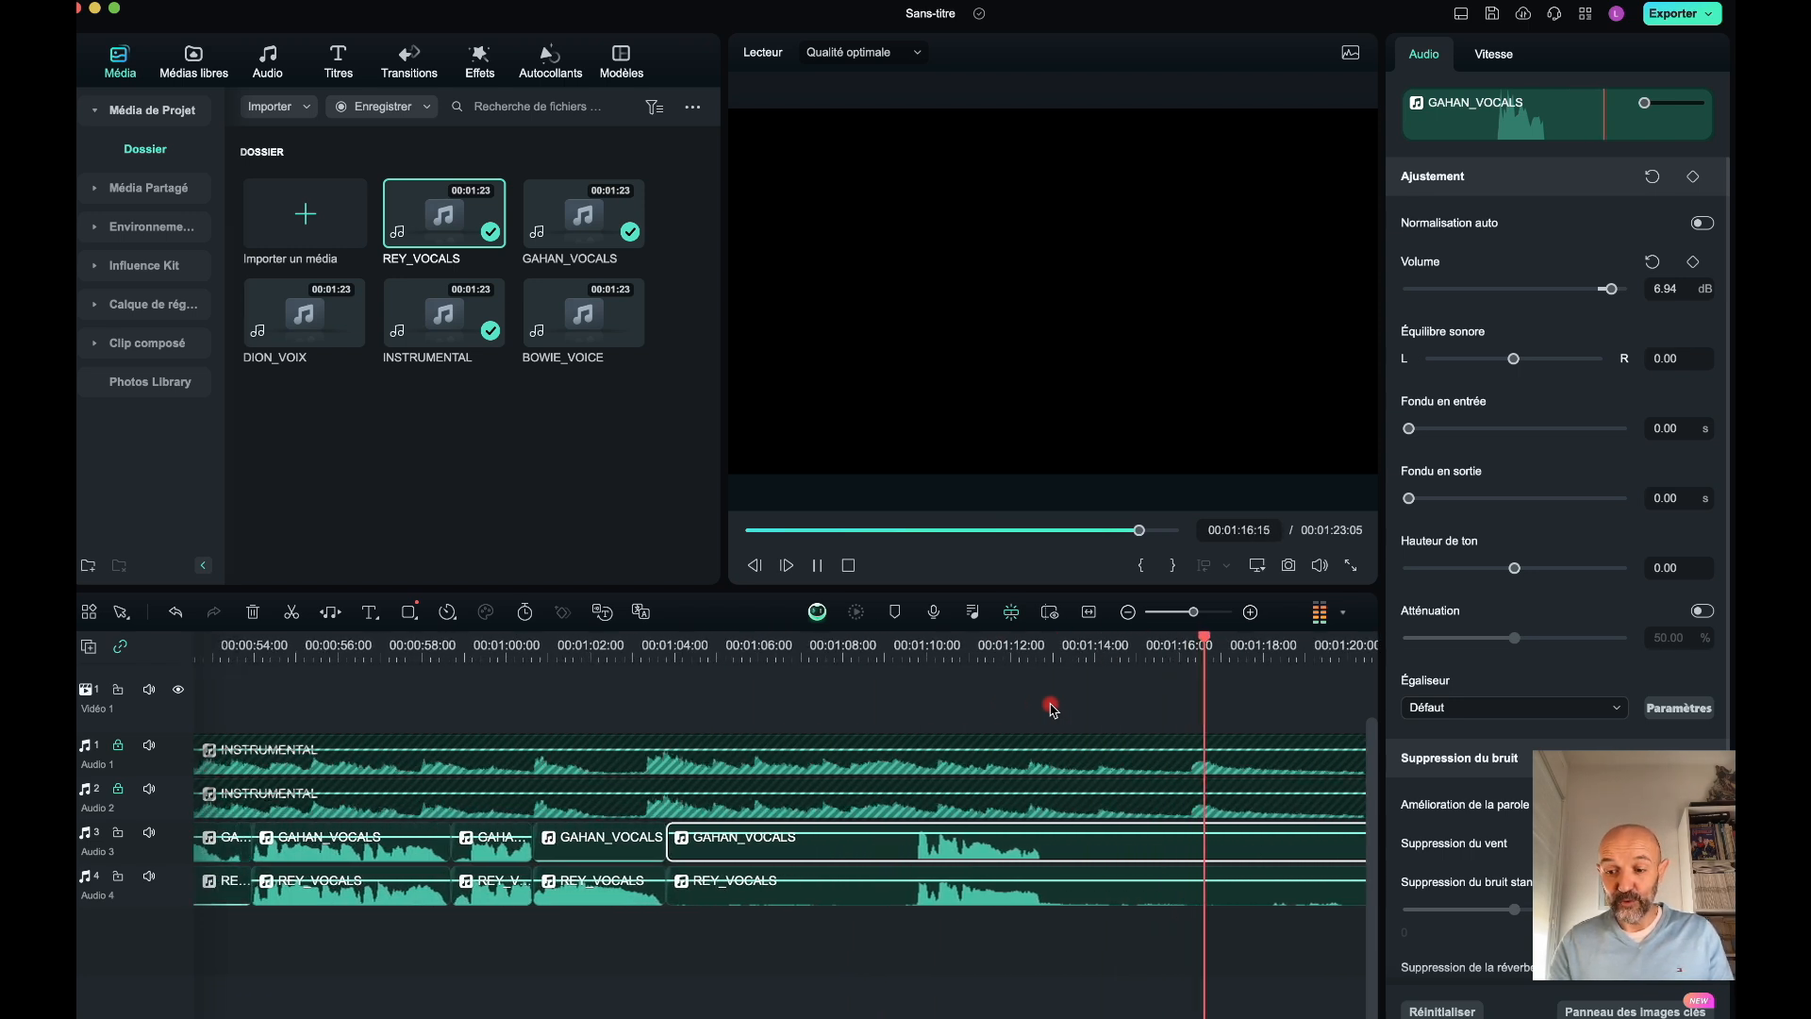
pyautogui.hscroll(5, 1051, 707)
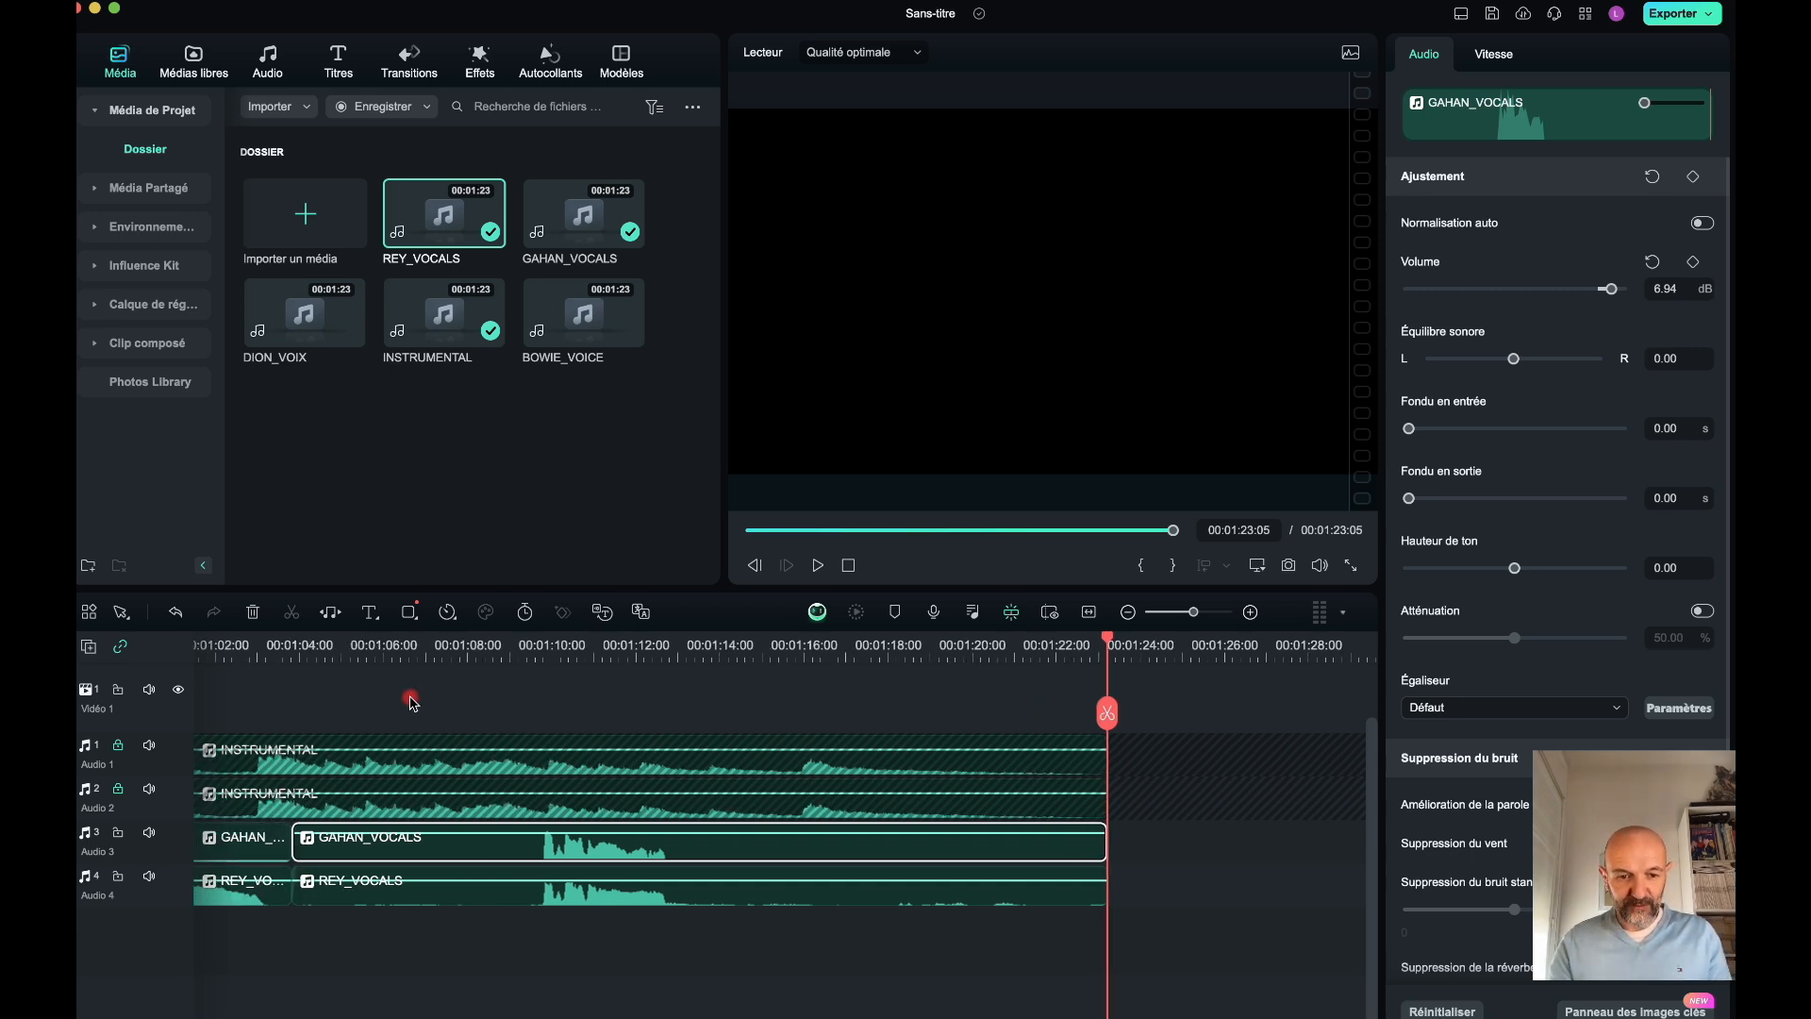
# - Add DION_VOIX to a new audio track below REY_VOCALS, aligned with the start of the timeline
pyautogui.hscroll(-10, 412, 701)
pyautogui.hscroll(-9, 412, 701)
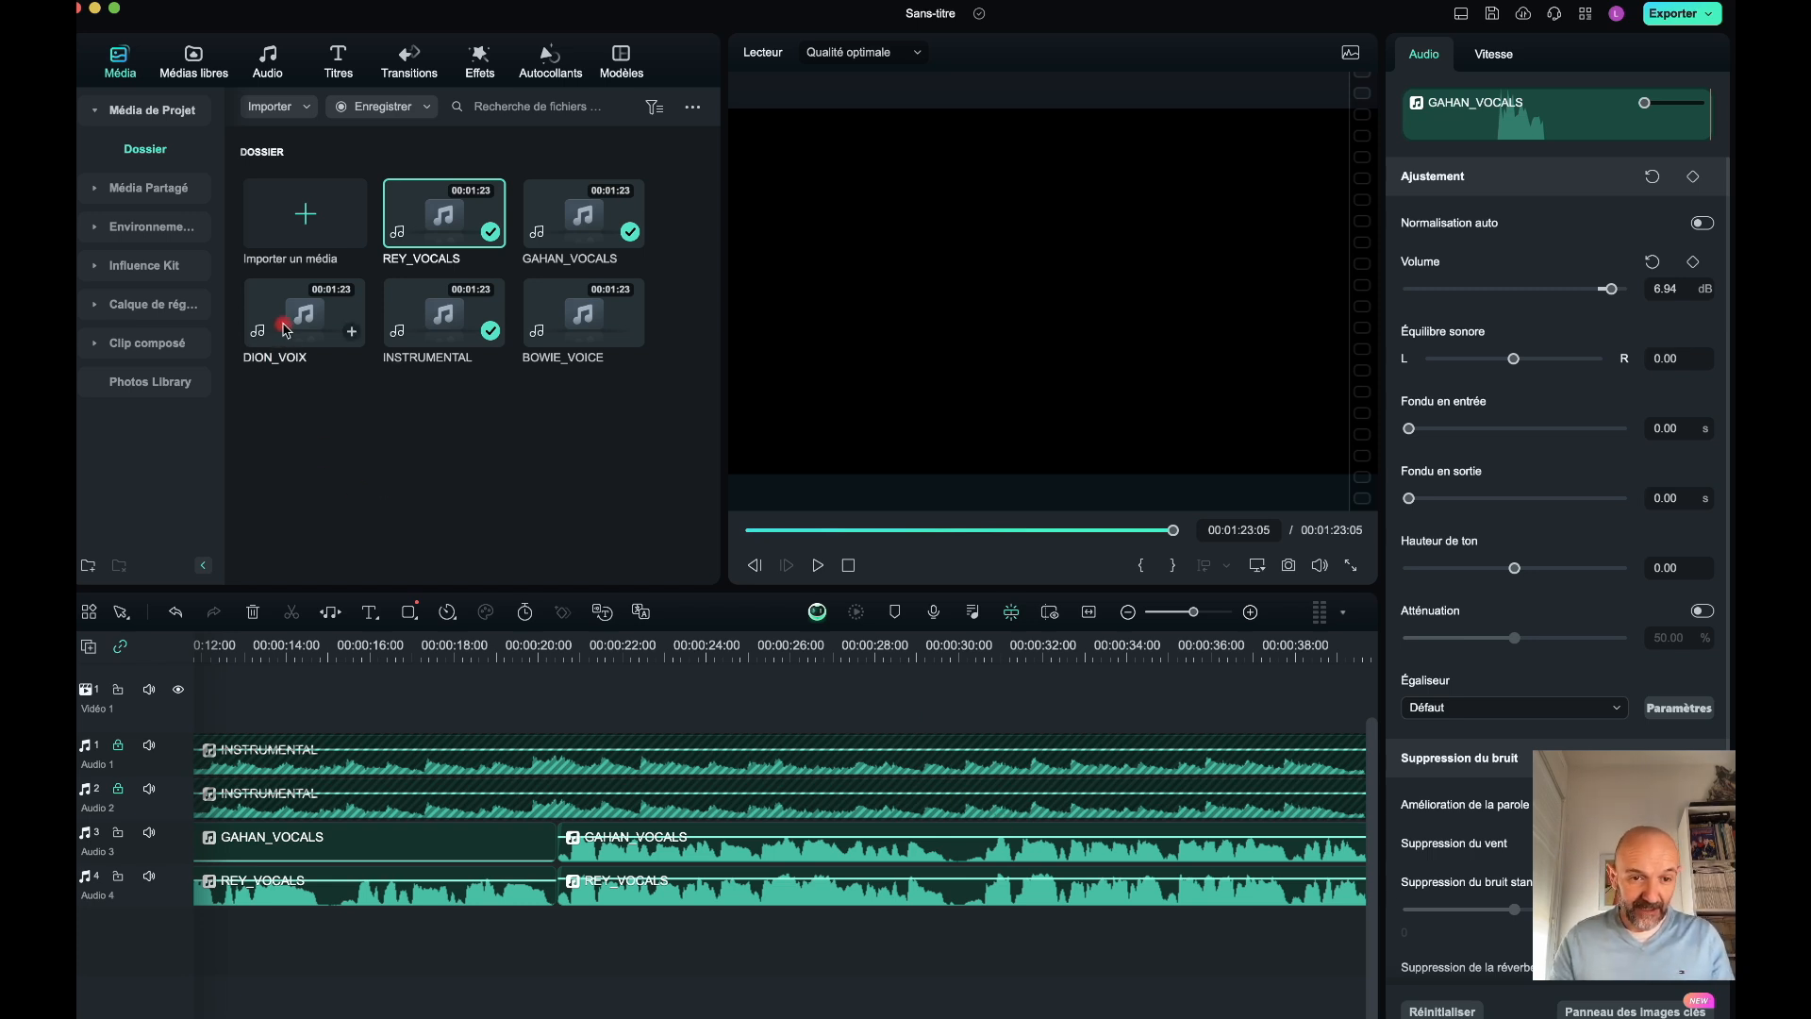
pyautogui.moveTo(283, 325); pyautogui.dragTo(155, 945)
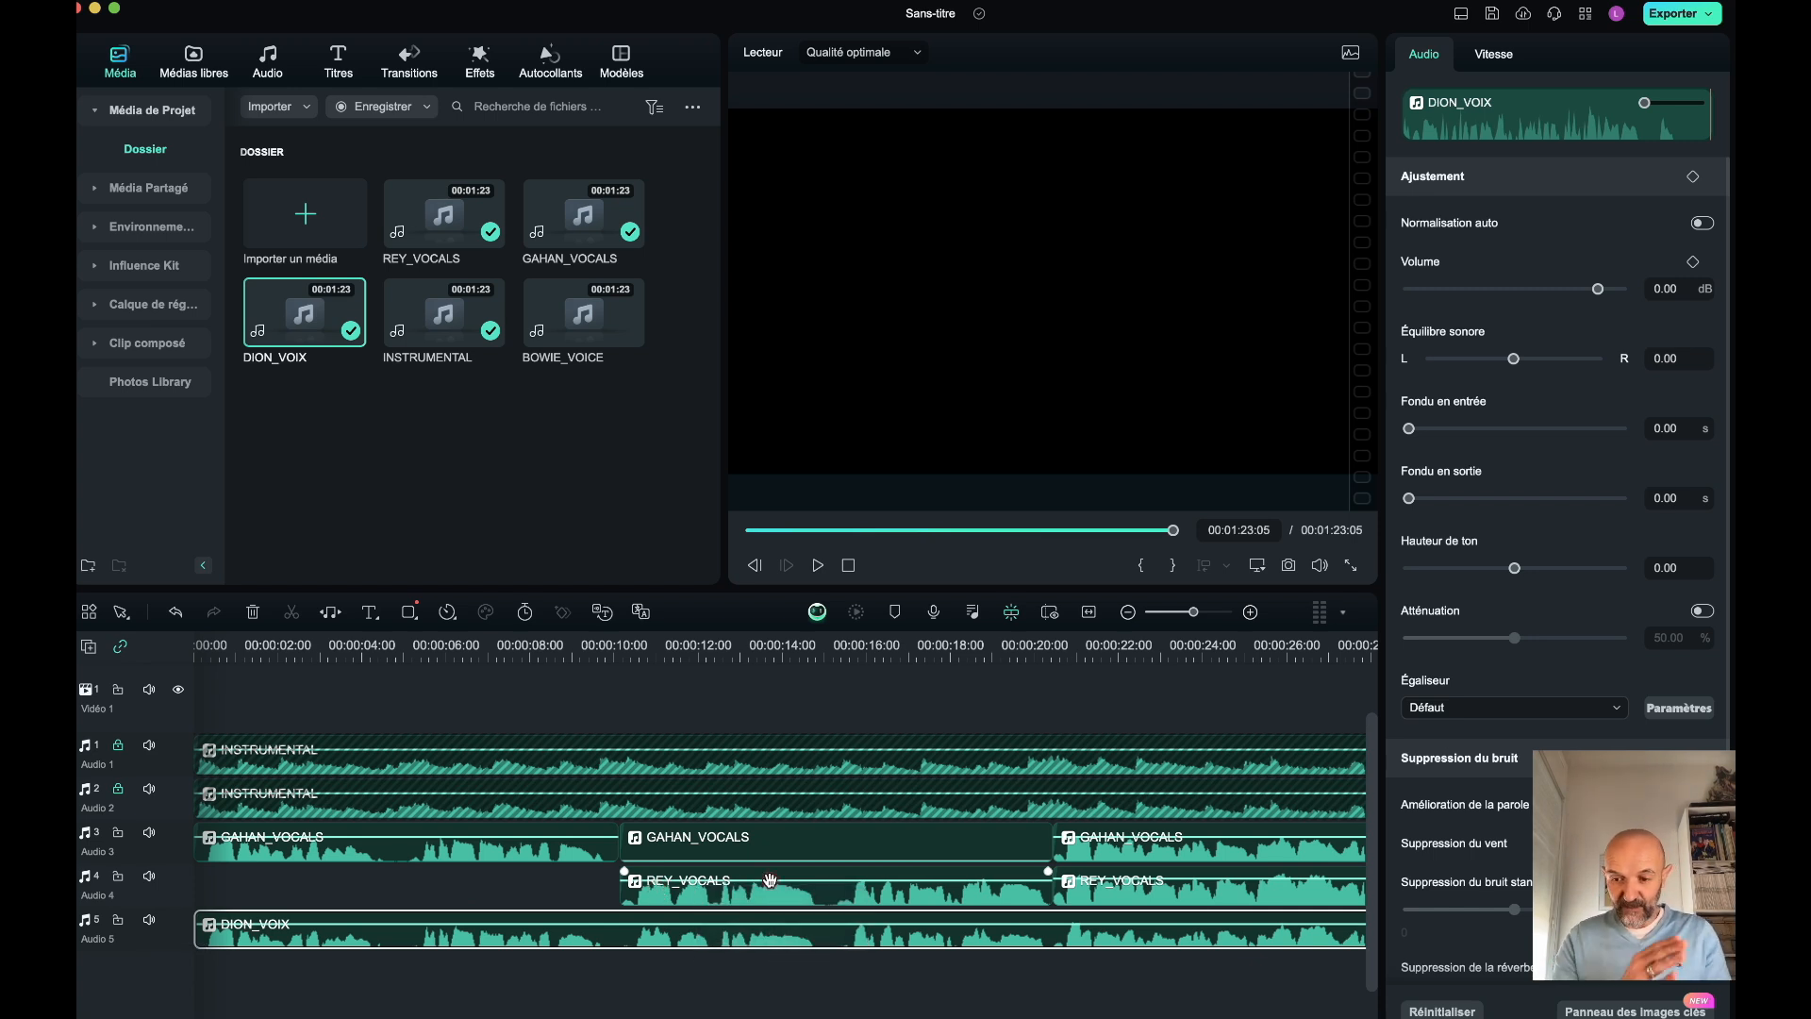
# - Play the passage just before the fourth vocal cut and split DION_VOIX at 00:00:53:22
pyautogui.hscroll(10, 943, 857)
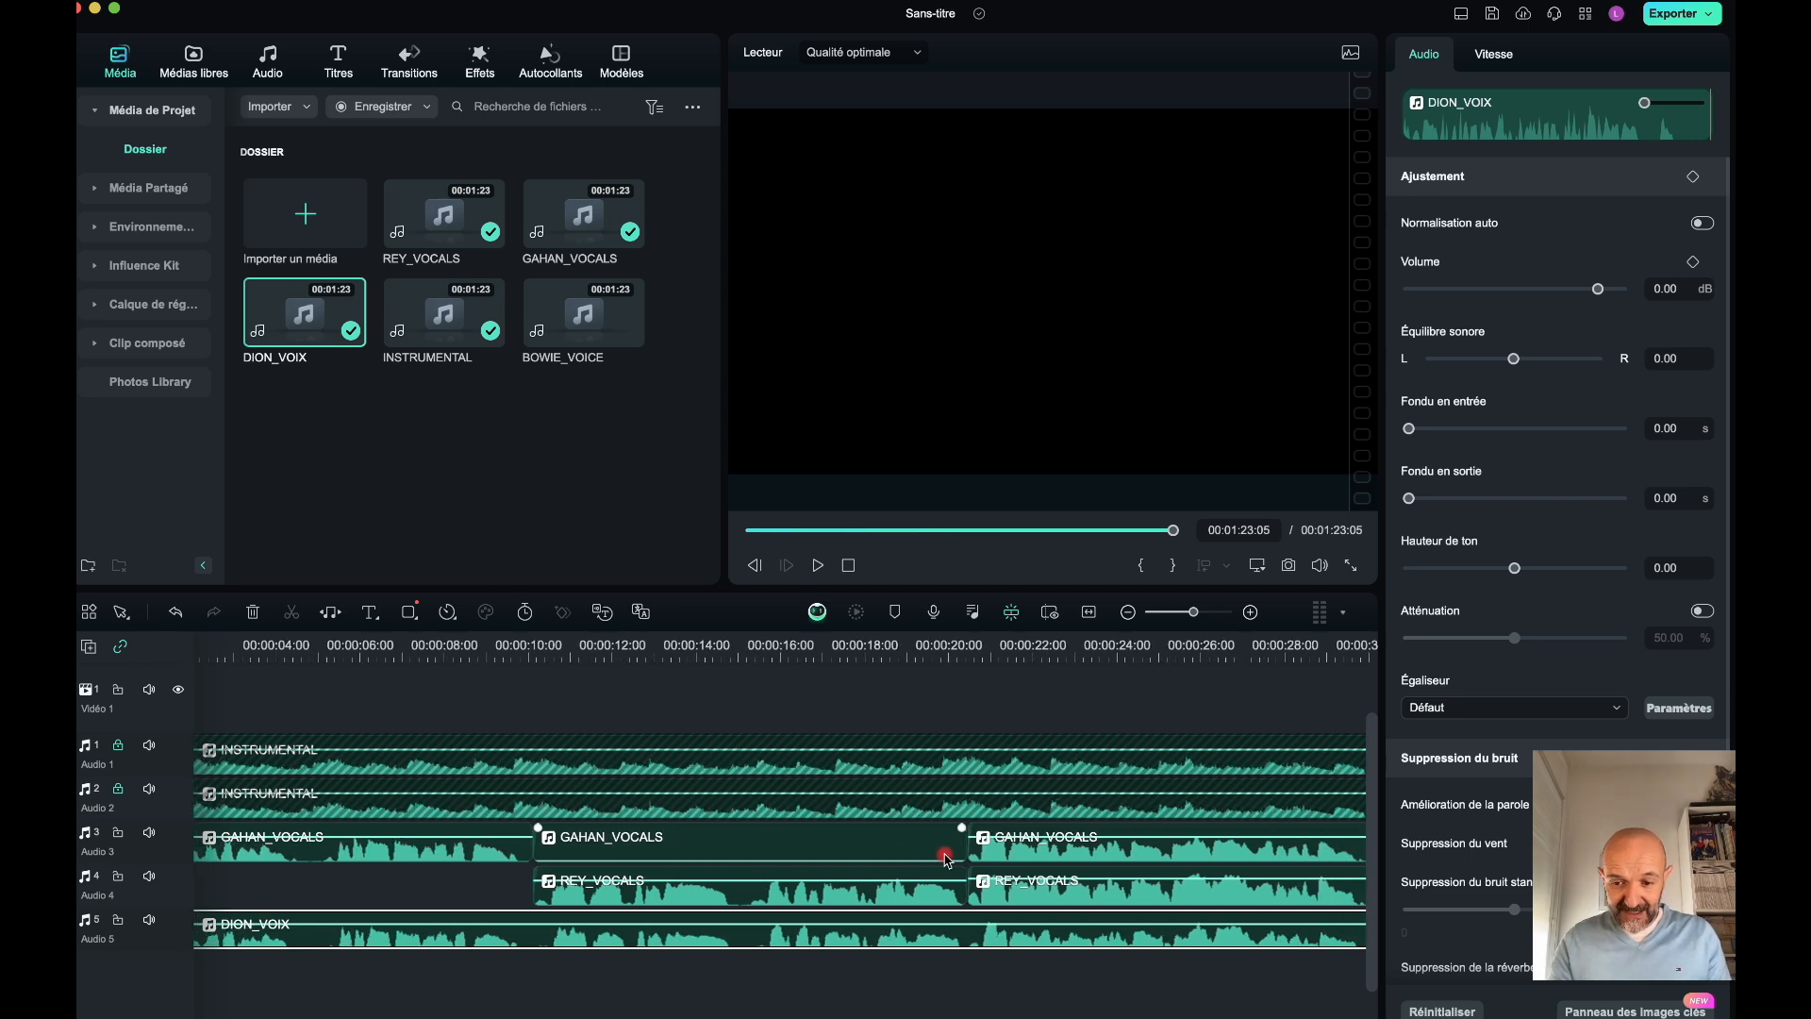
pyautogui.hscroll(15, 947, 858)
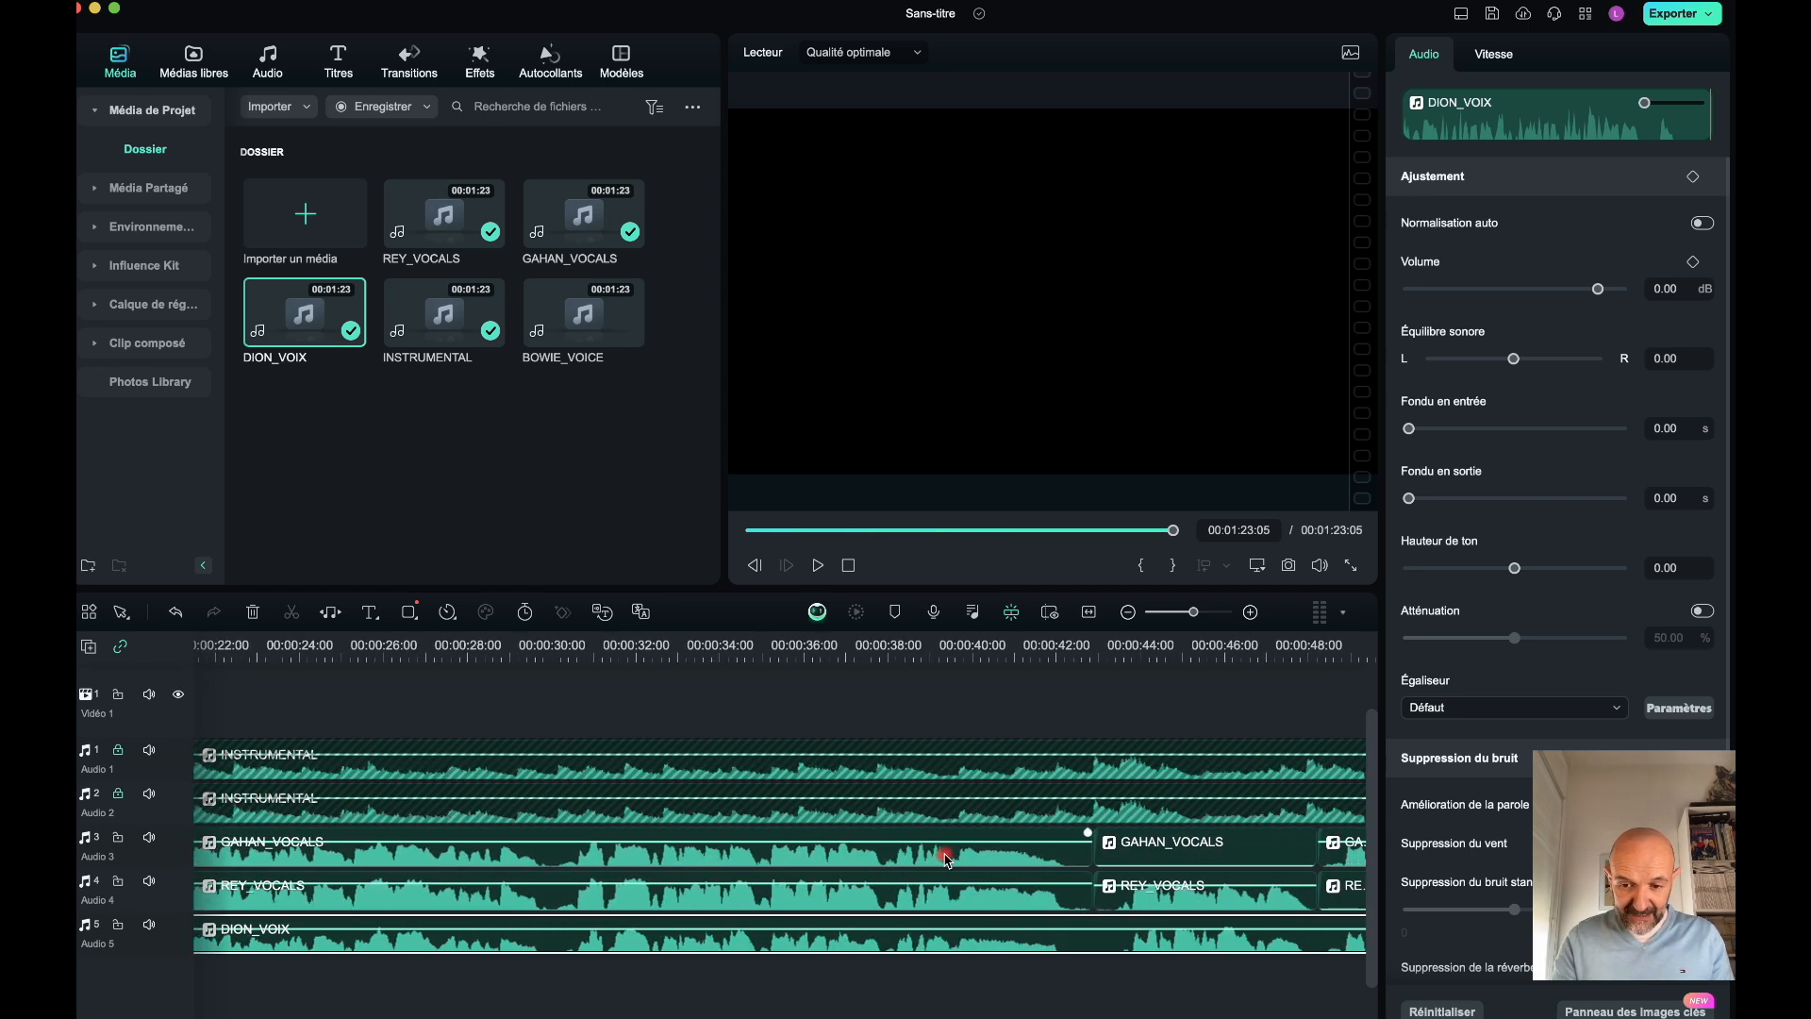
pyautogui.hscroll(-10, 543, 829)
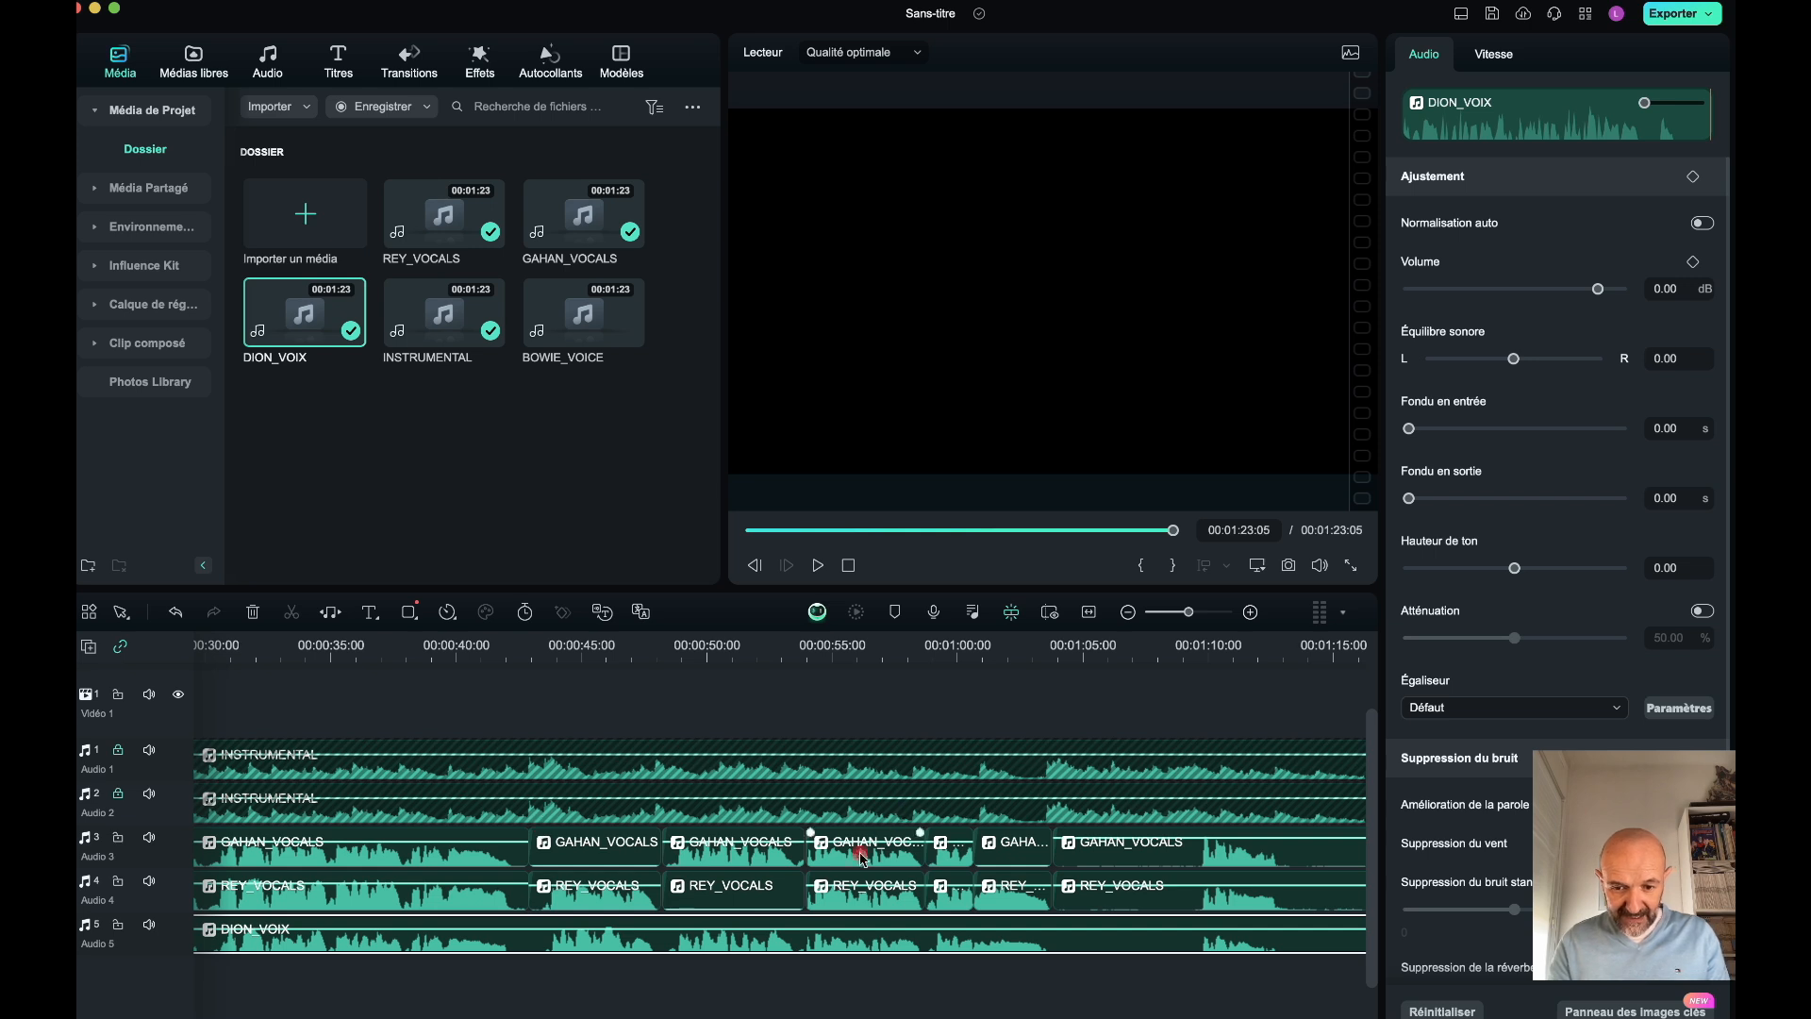
pyautogui.click(790, 647)
pyautogui.press('space')
pyautogui.press('space')
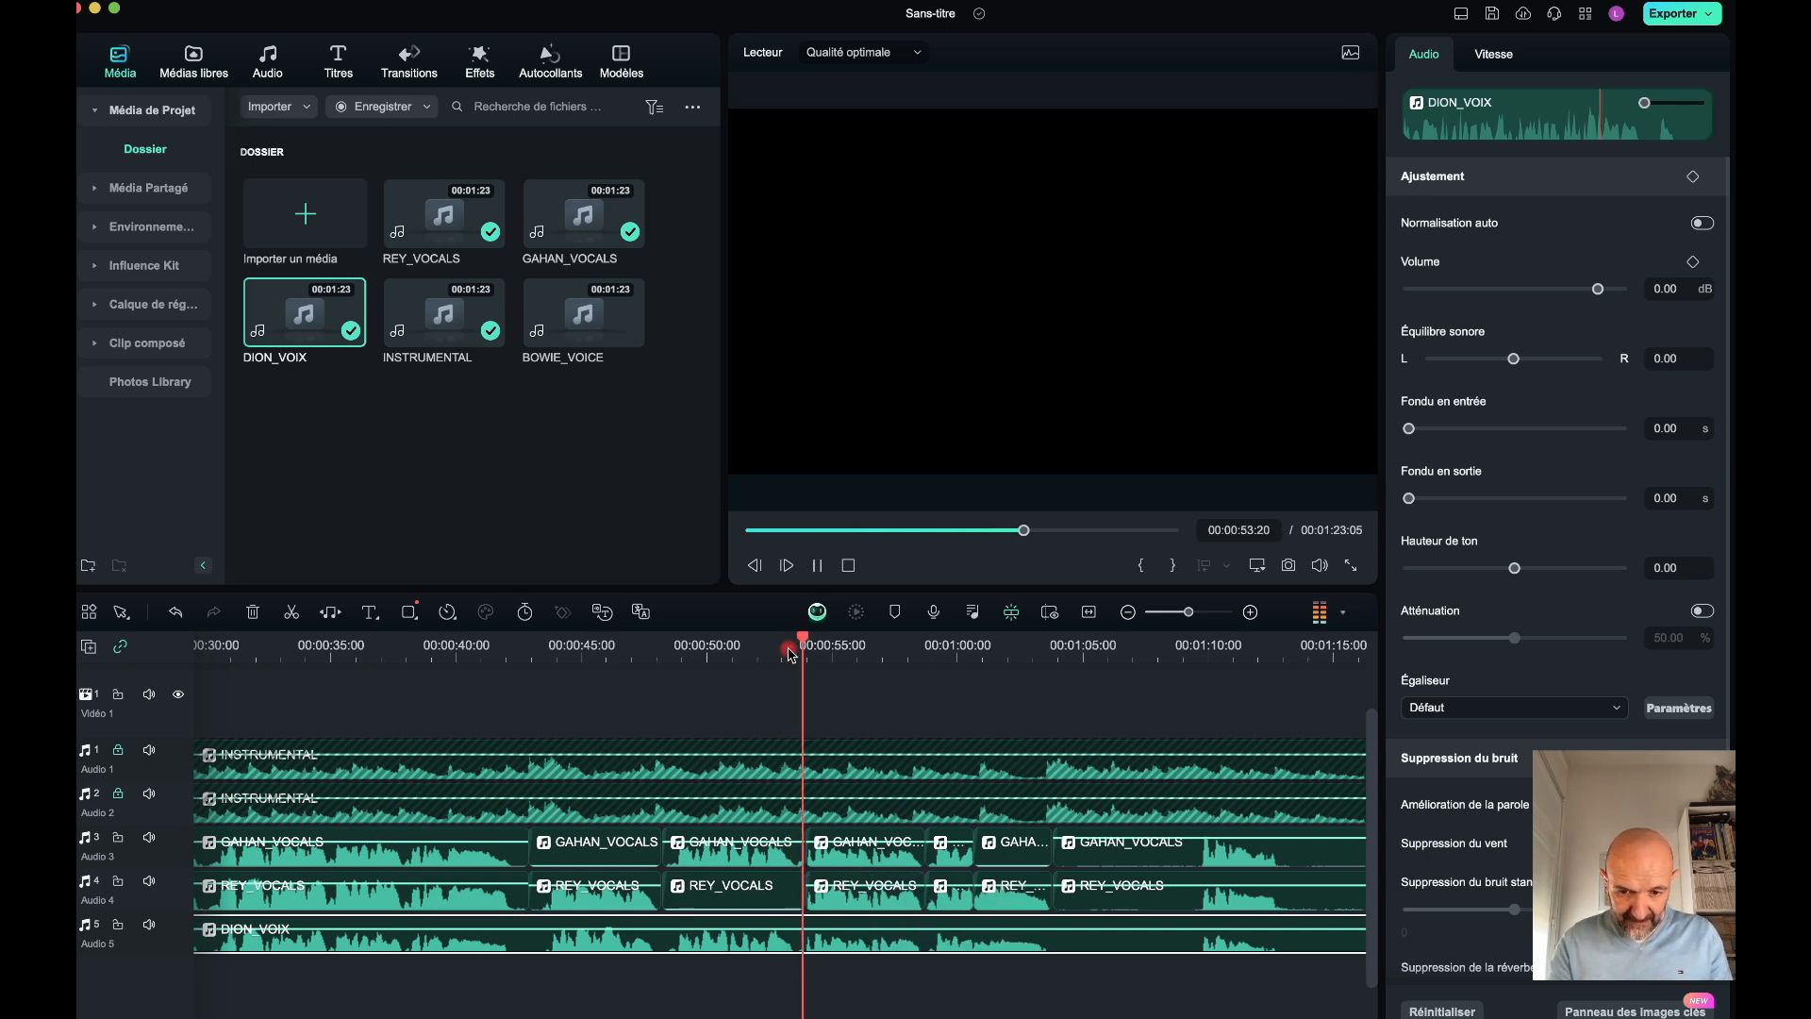
pyautogui.click(805, 712)
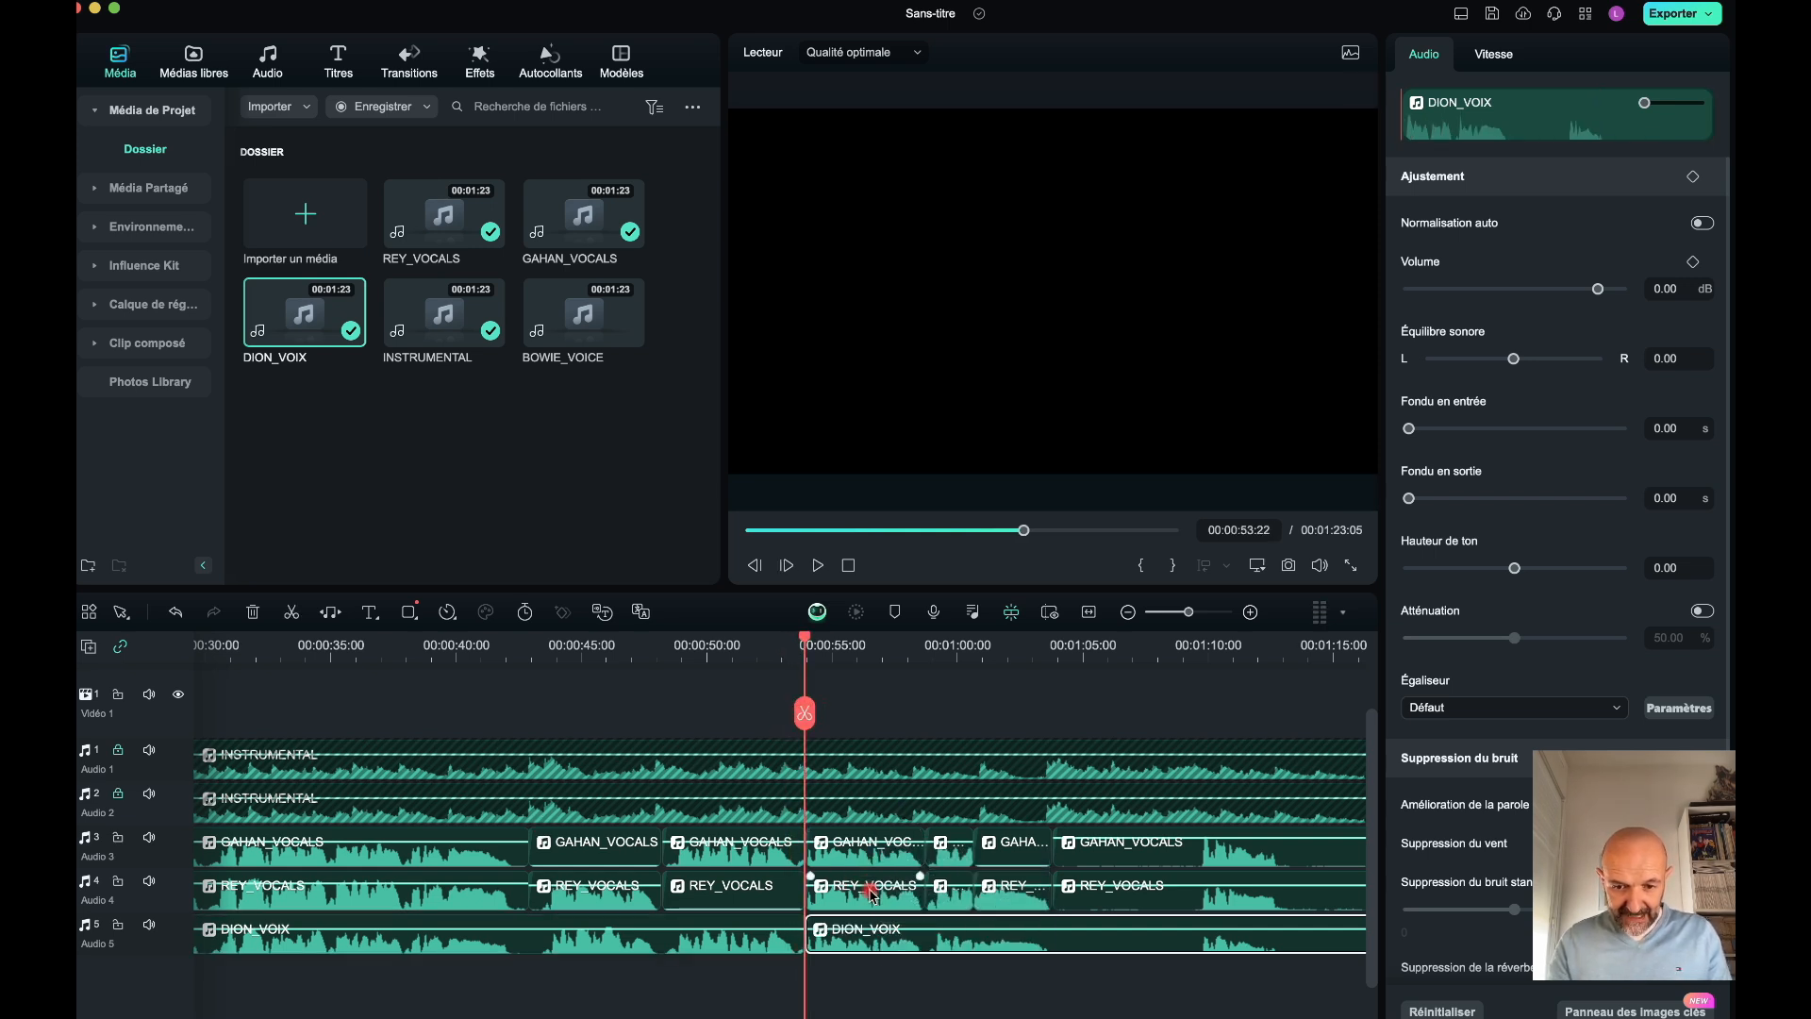
# - Silence the REY_VOCALS segment starting at 00:00:53:22 and the GAHAN_VOCALS segments from there to 00:01:00:16
pyautogui.moveTo(869, 882); pyautogui.dragTo(886, 934)
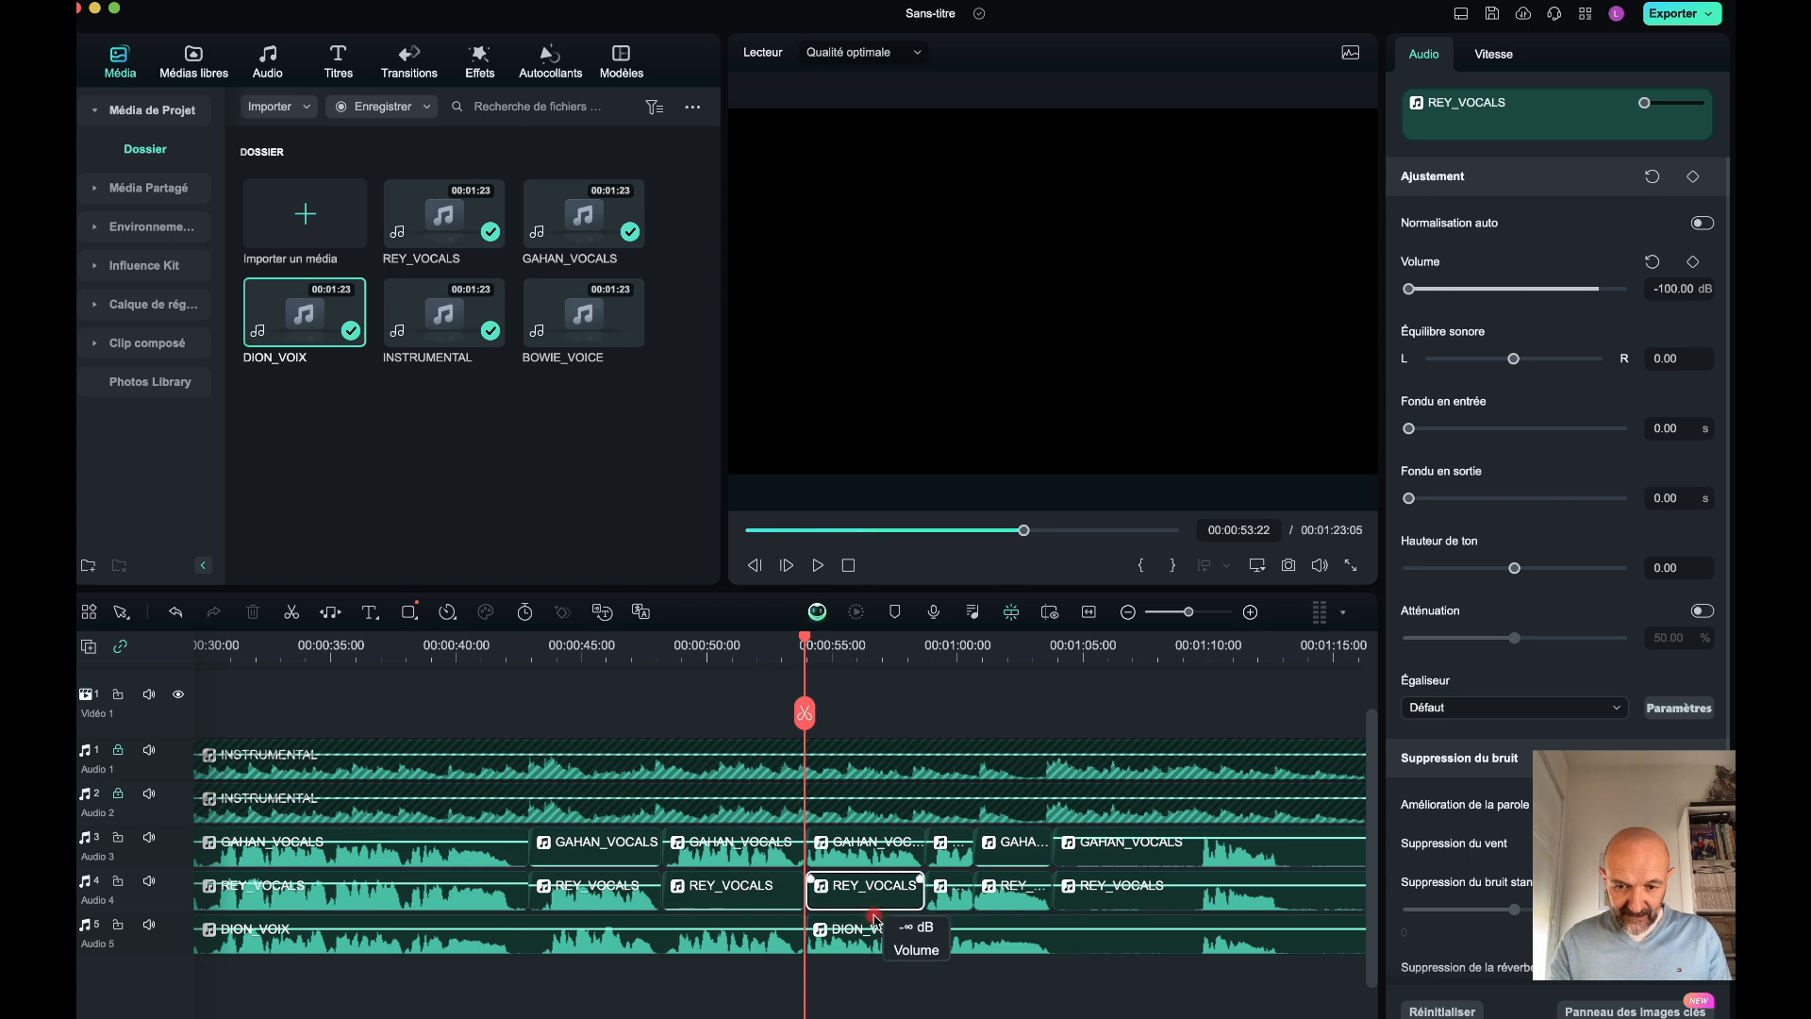
pyautogui.click(957, 887)
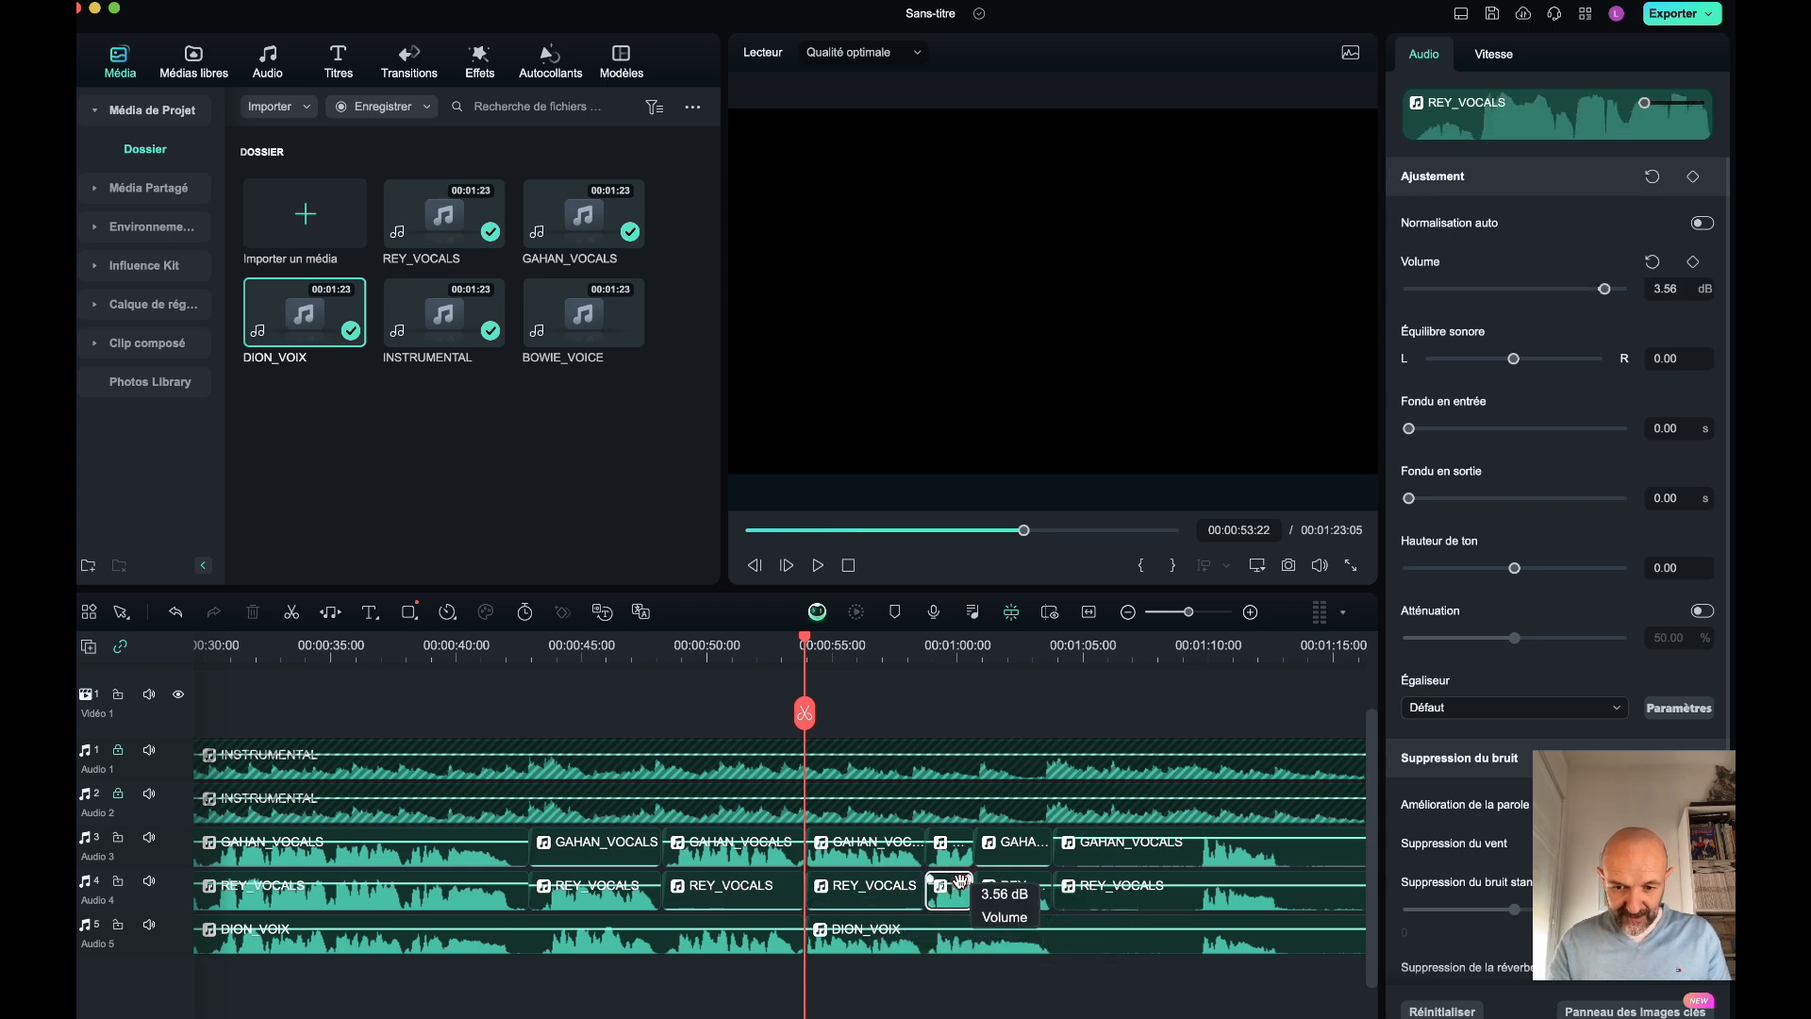
pyautogui.moveTo(881, 841); pyautogui.dragTo(962, 866)
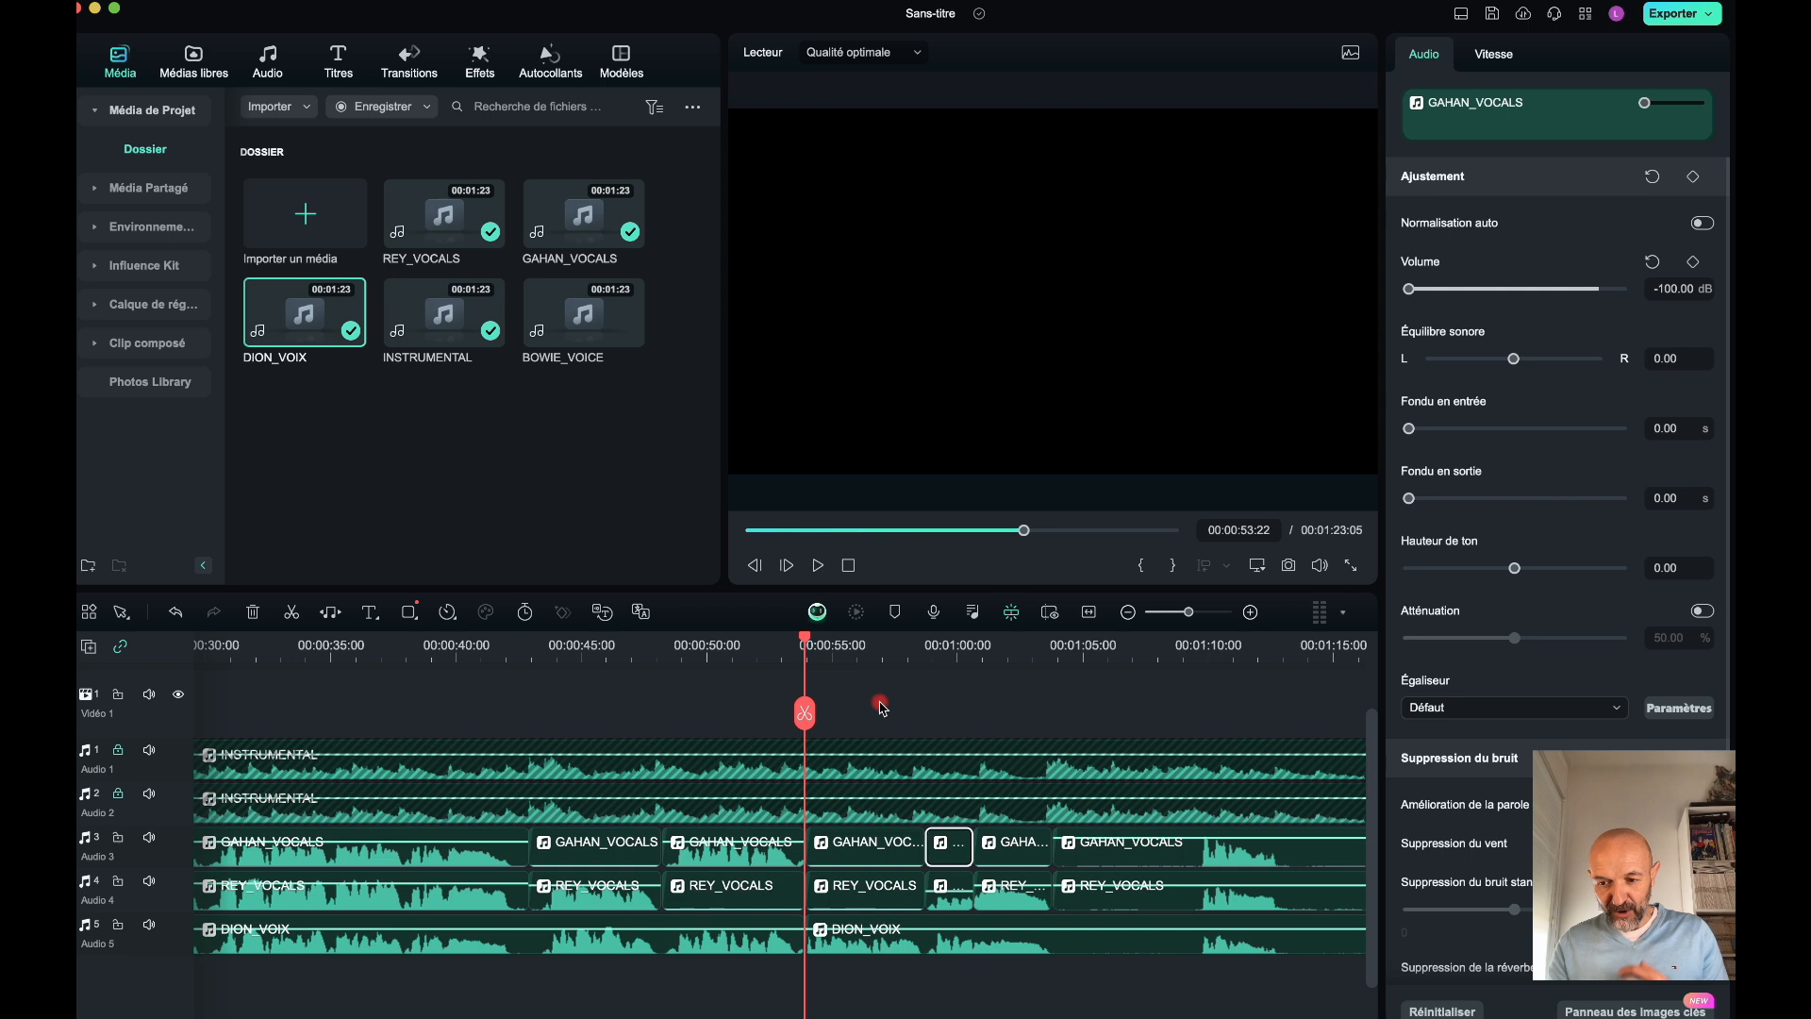
# - Play the mix from 00:00:43:07 to 00:01:15:06 to check the passages with DION_VOIX
pyautogui.click(670, 648)
pyautogui.click(538, 644)
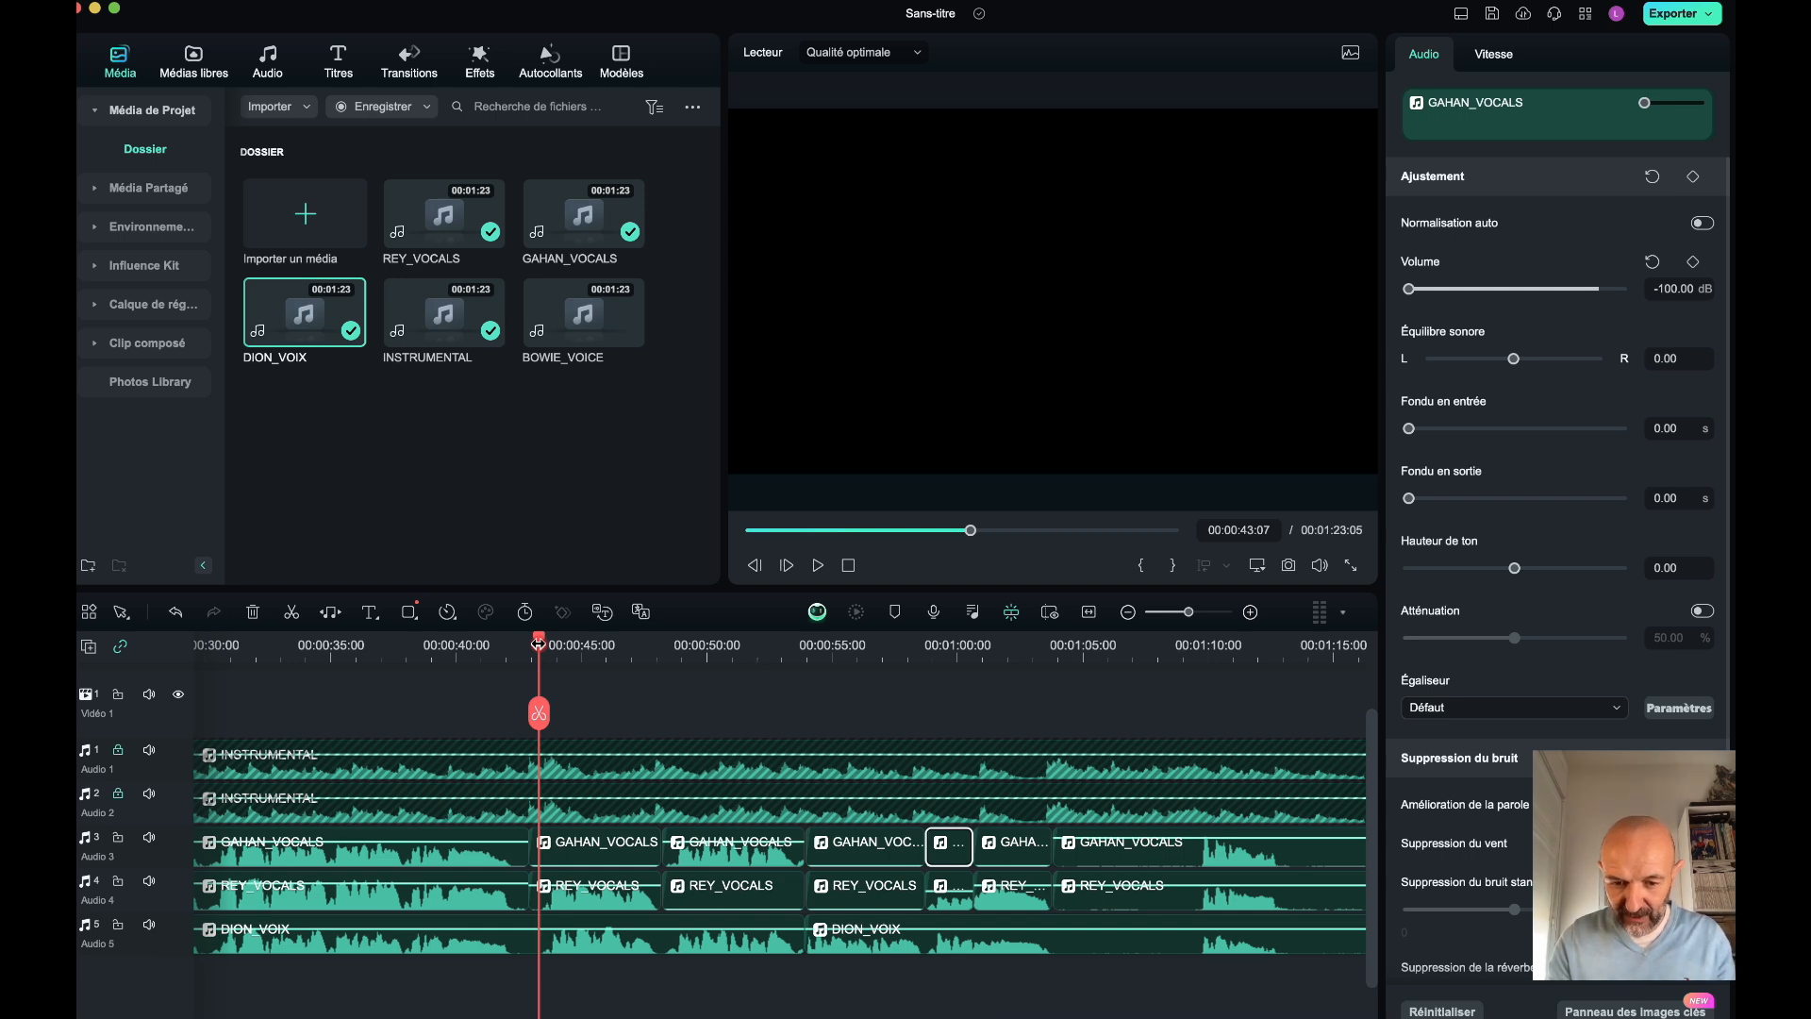
pyautogui.press('space')
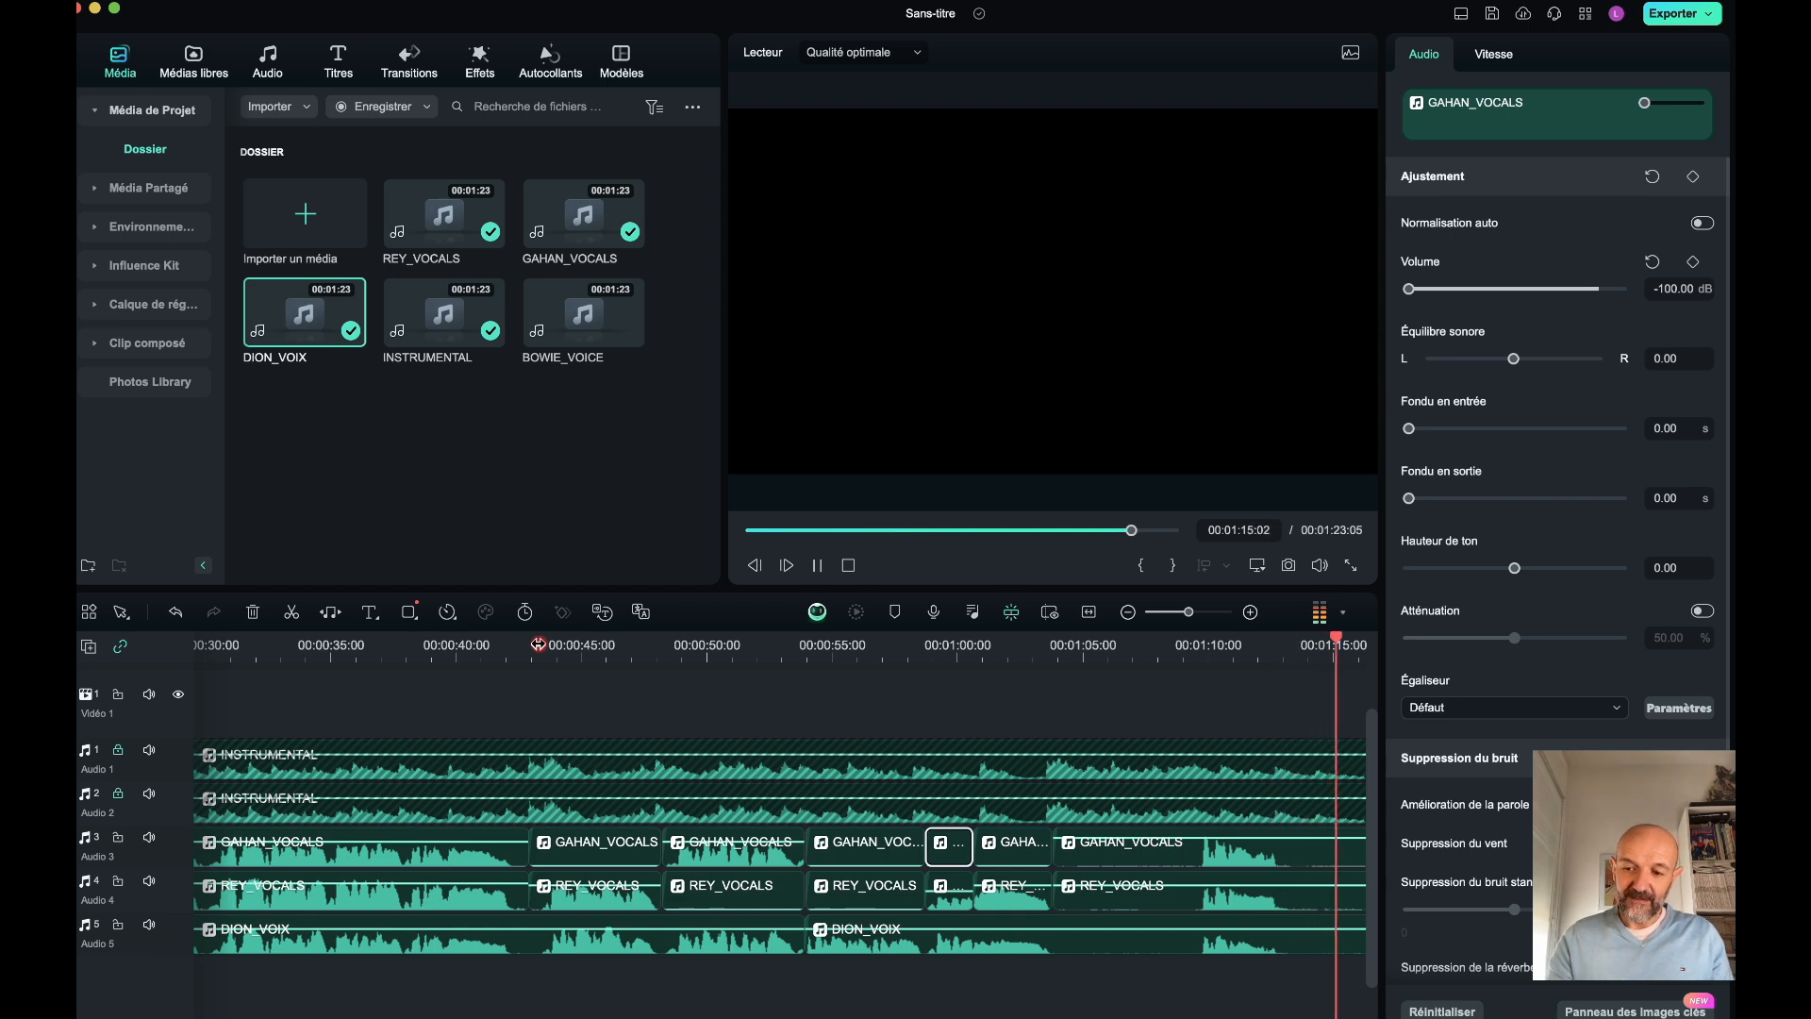
pyautogui.press('space')
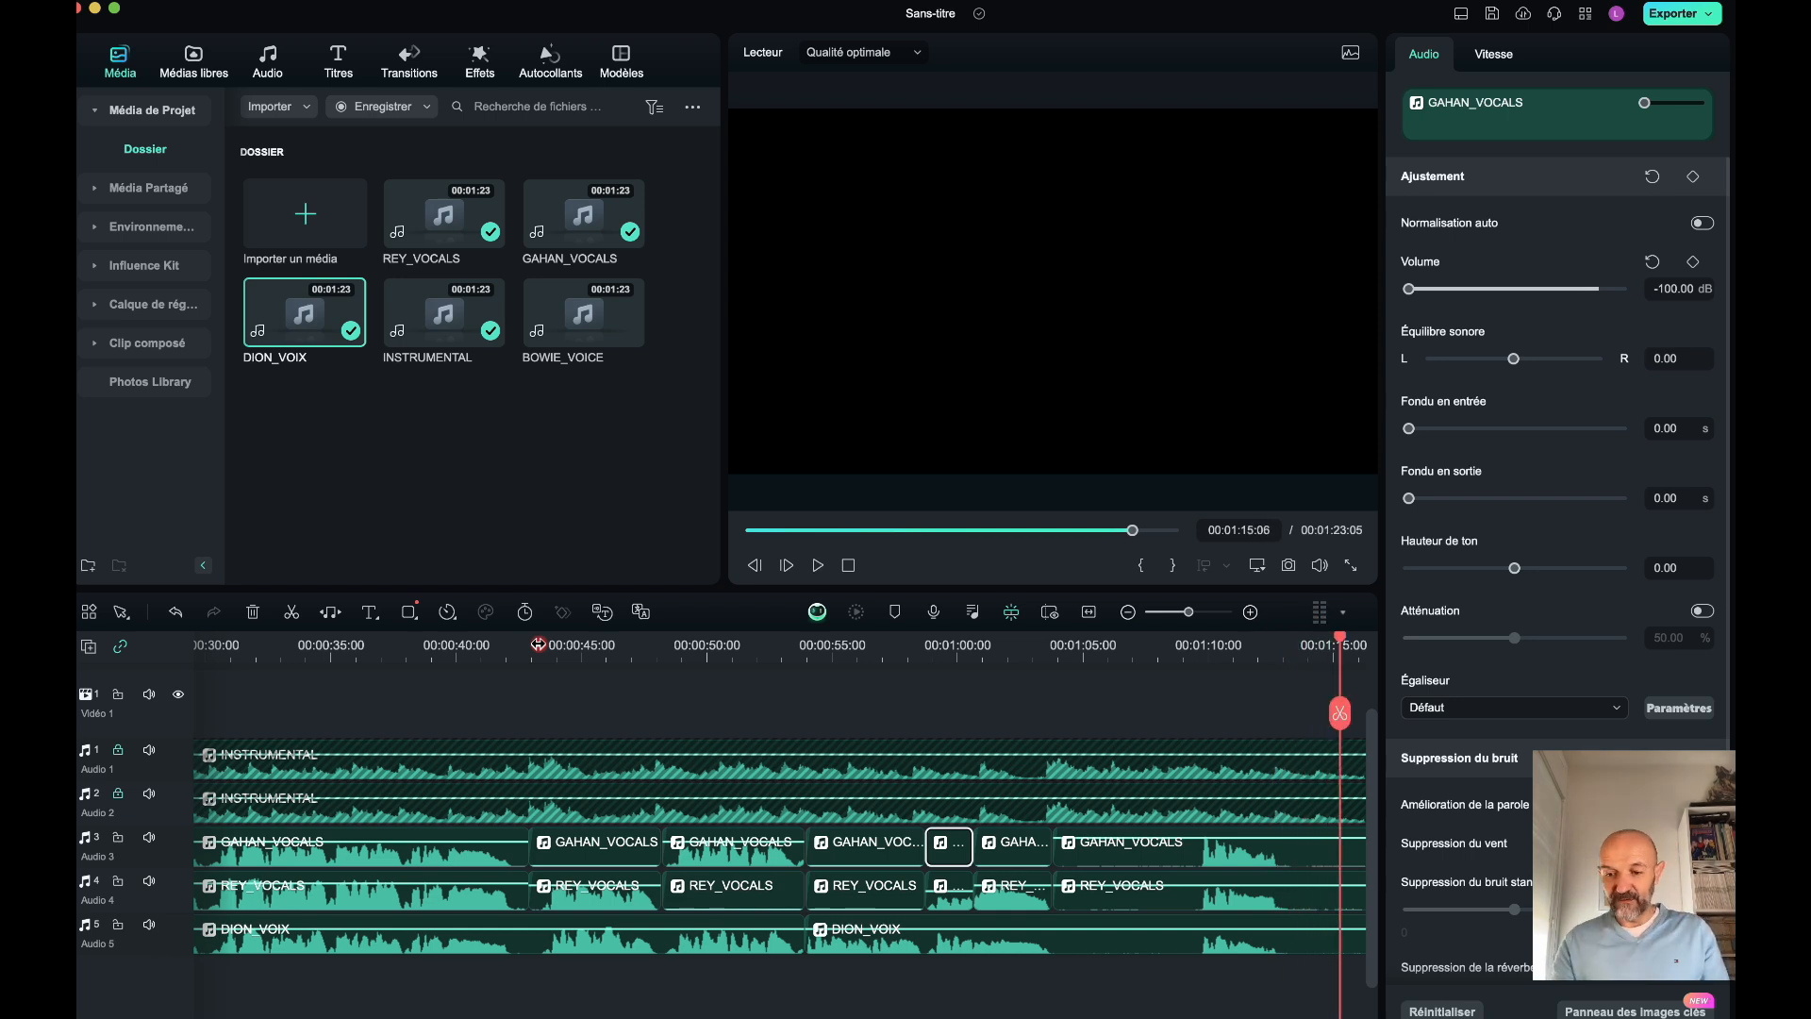